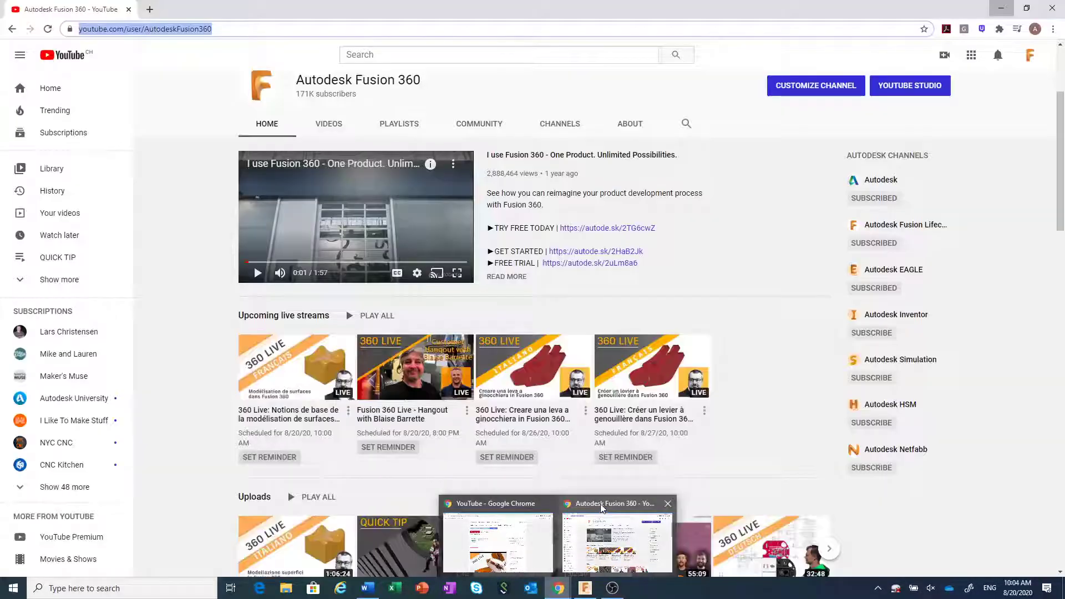
# Step: Open the Contenu Fusion 360 en Français YouTube playlist, then return to the Fusion 360 design
pyautogui.click(602, 508)
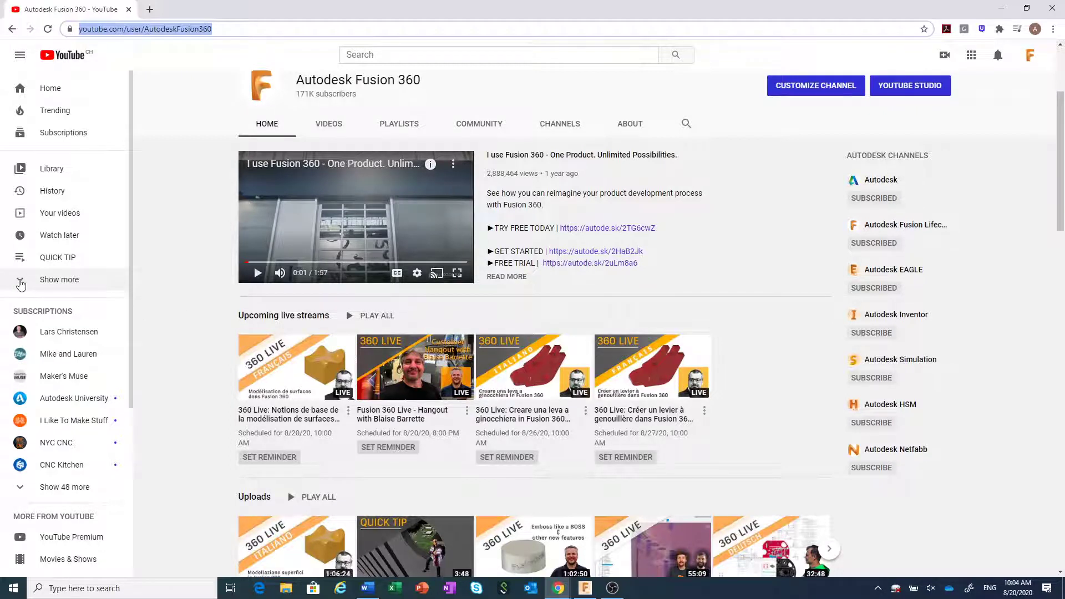
pyautogui.click(18, 284)
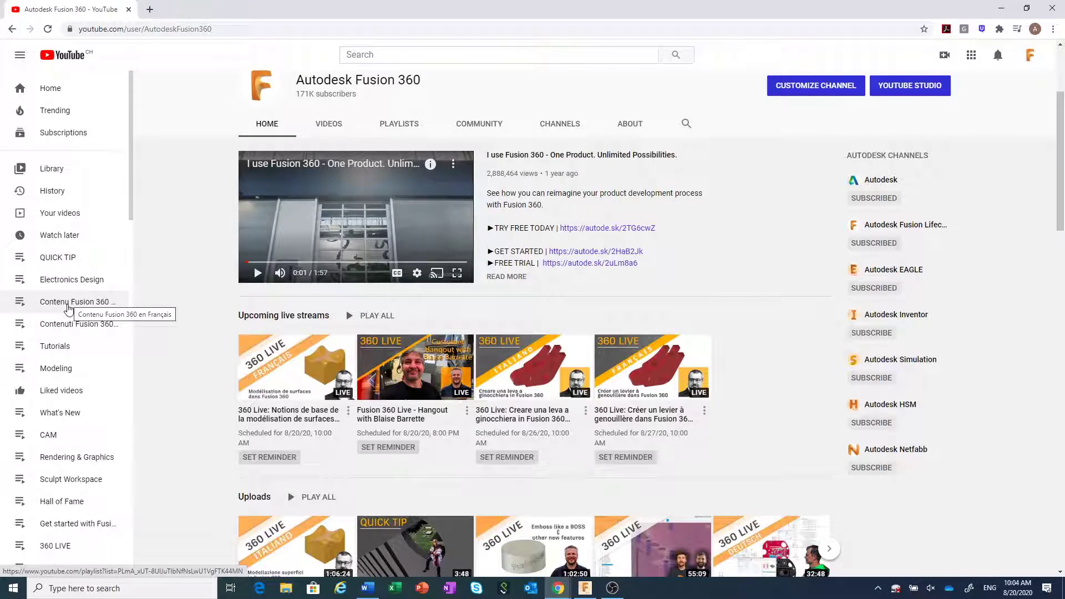
pyautogui.click(69, 306)
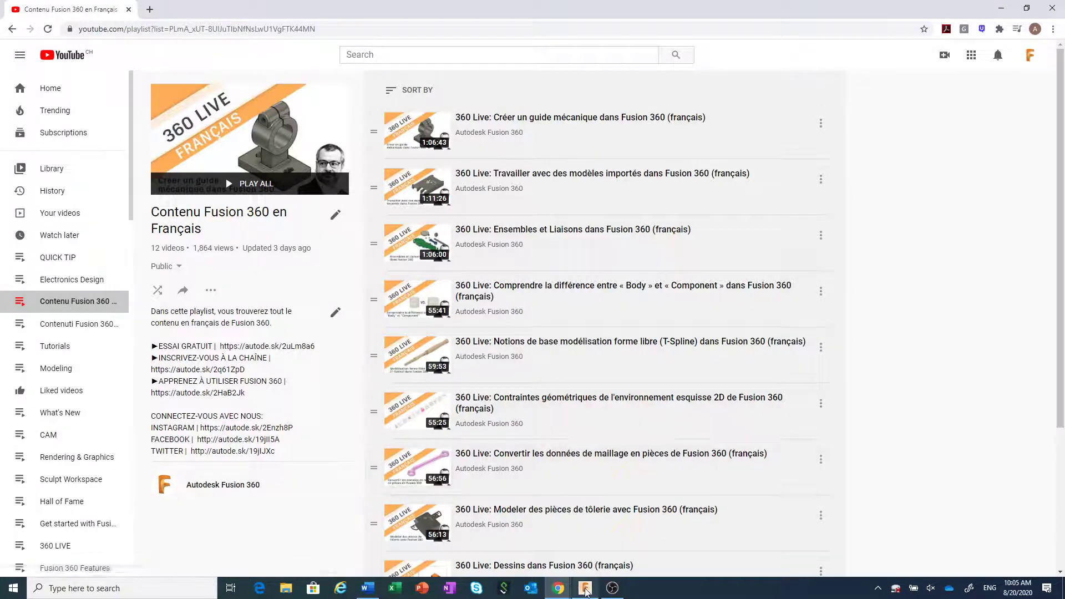
pyautogui.click(598, 584)
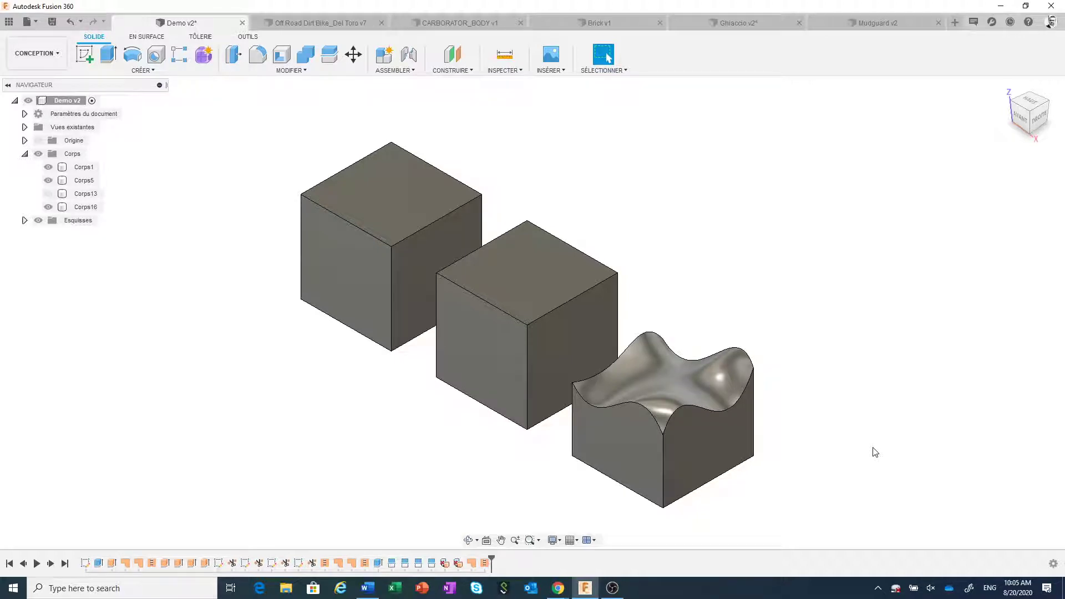
# Step: Section all three bodies using the middle cube's front face, with the plane pushed back
pyautogui.click(501, 71)
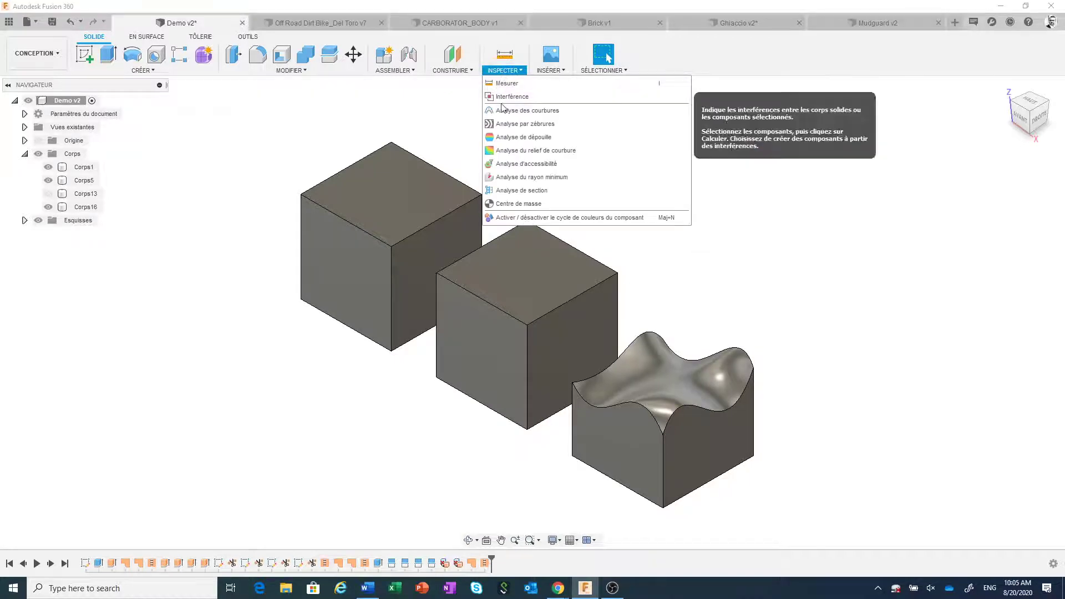
pyautogui.click(542, 191)
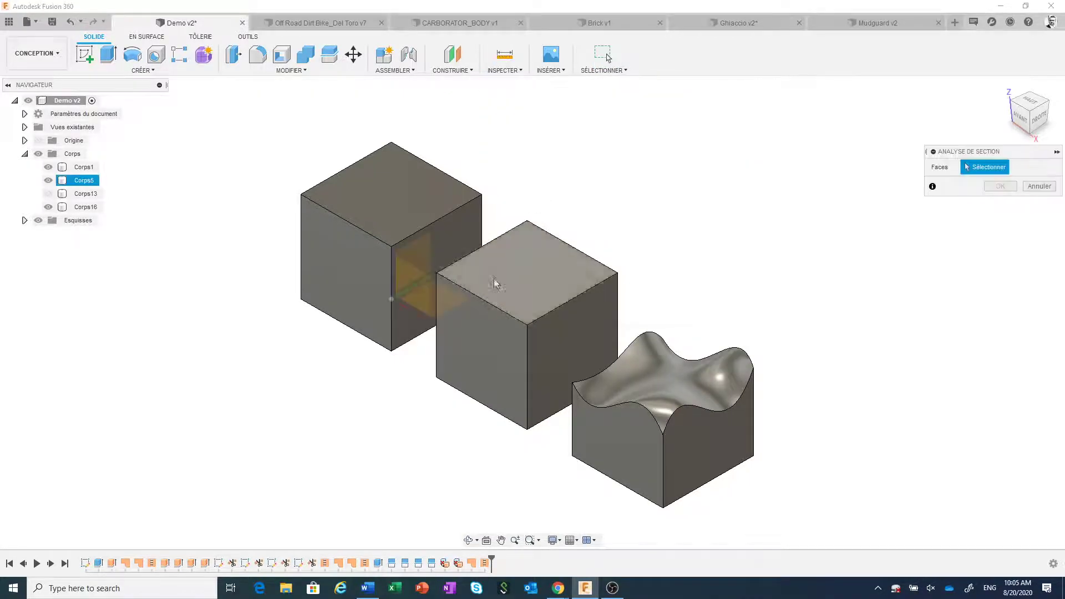
pyautogui.click(485, 335)
pyautogui.moveTo(461, 346); pyautogui.dragTo(500, 322)
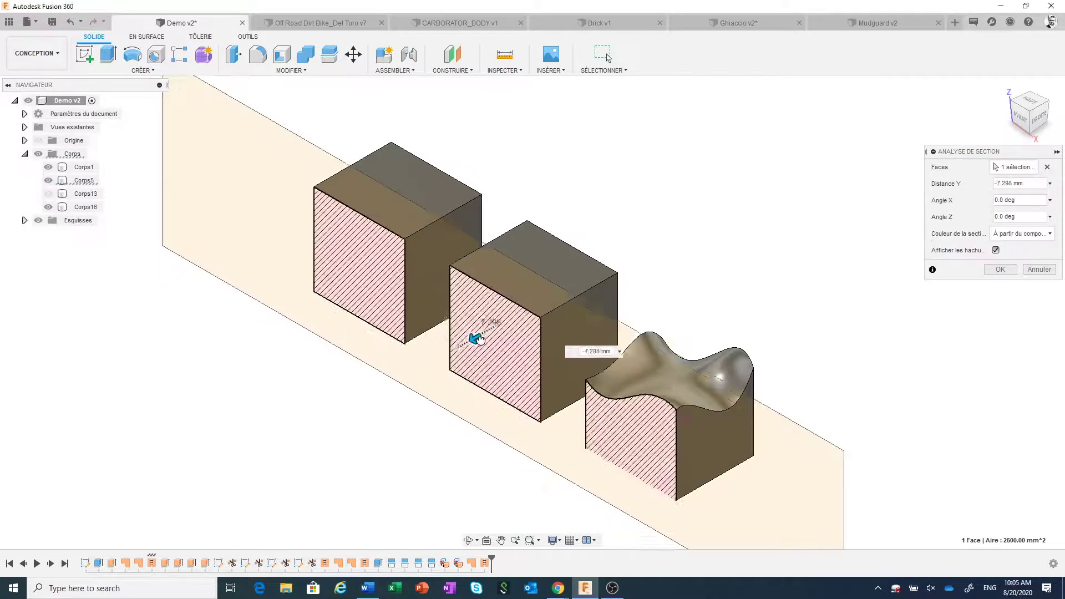
pyautogui.click(1001, 270)
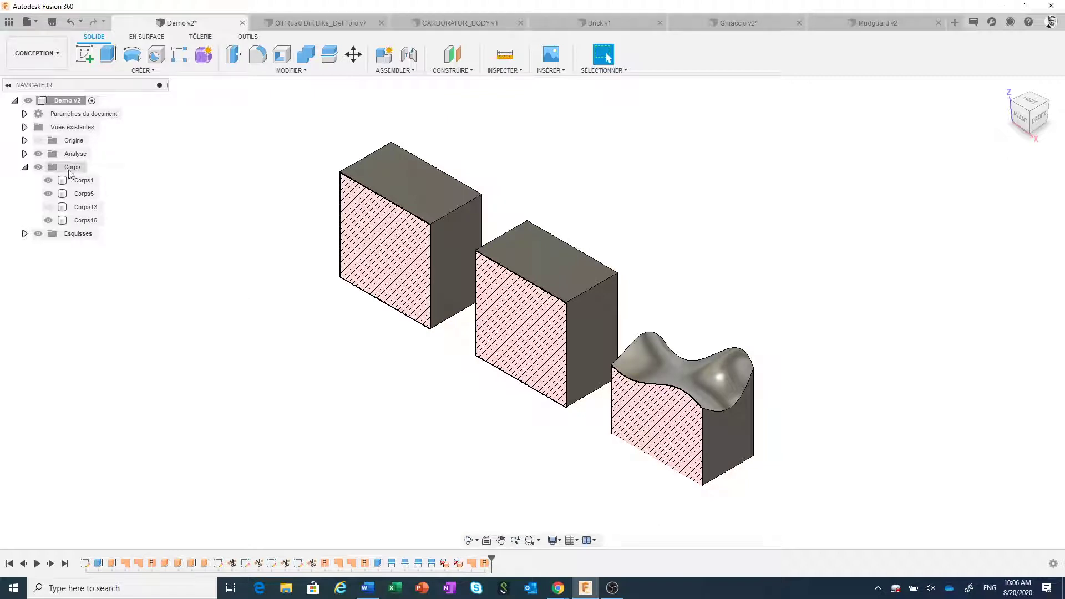
# Step: Hide the section analysis, roll the timeline back to Esquisse1, and frame the four square profiles
pyautogui.click(38, 154)
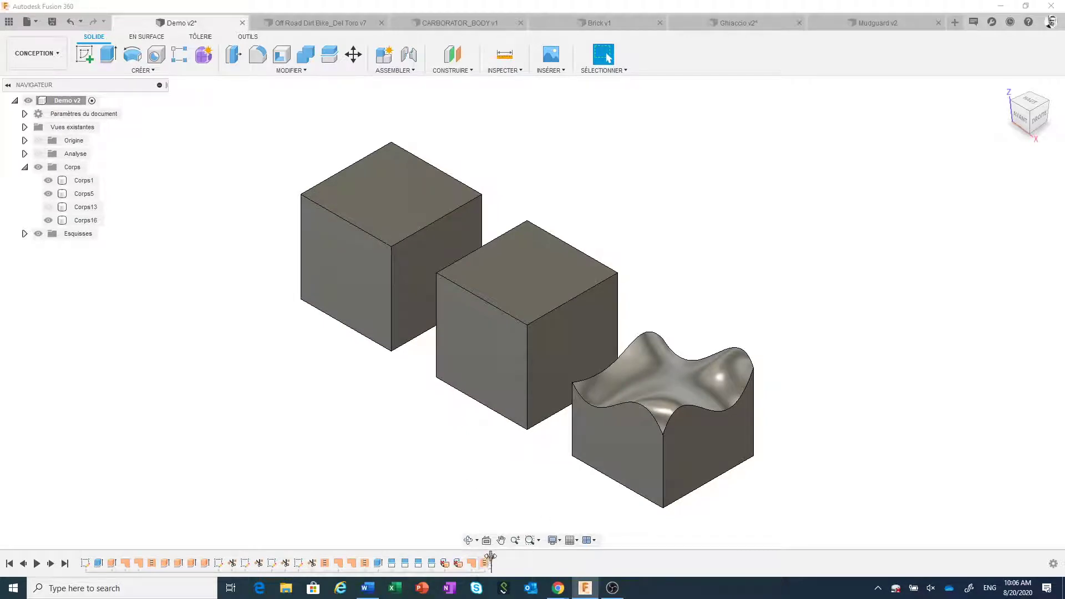
pyautogui.moveTo(491, 556); pyautogui.dragTo(82, 537)
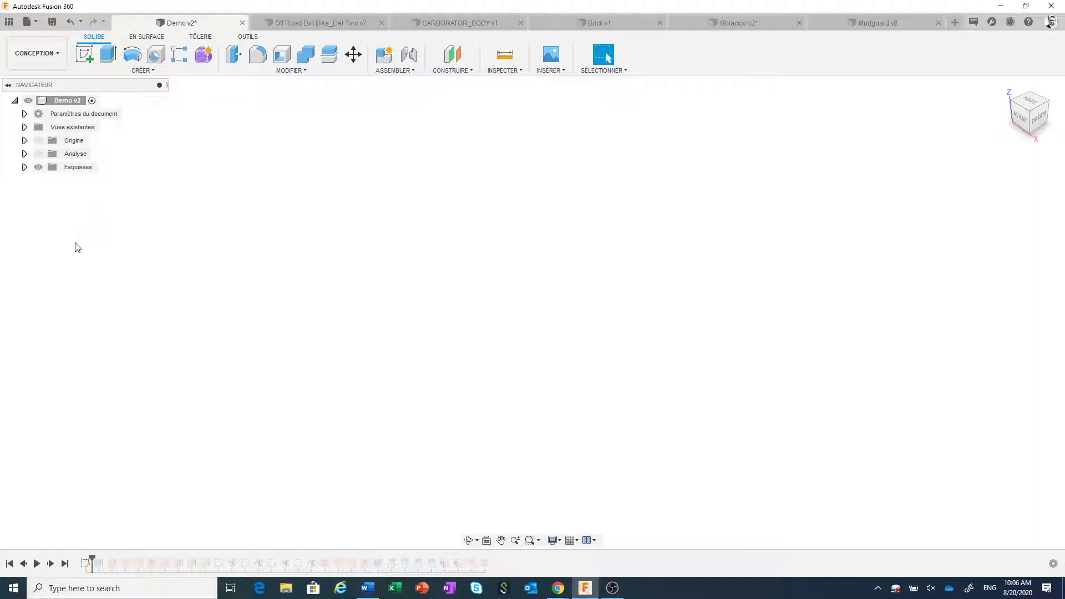
pyautogui.click(24, 167)
pyautogui.click(47, 183)
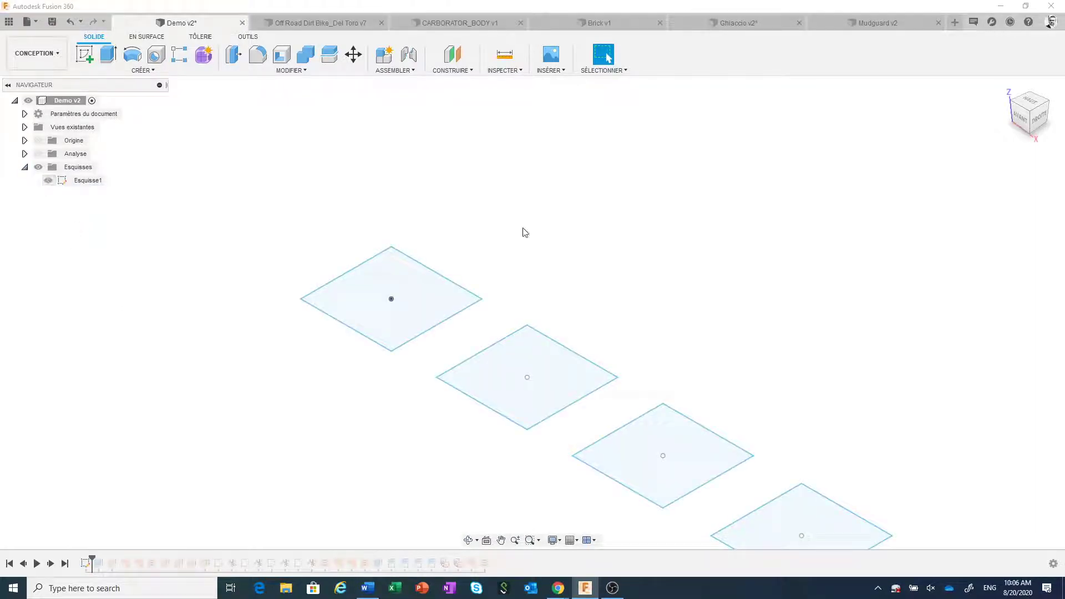
pyautogui.scroll(-2, 523, 231)
pyautogui.moveTo(523, 231); pyautogui.dragTo(455, 193, button='middle')
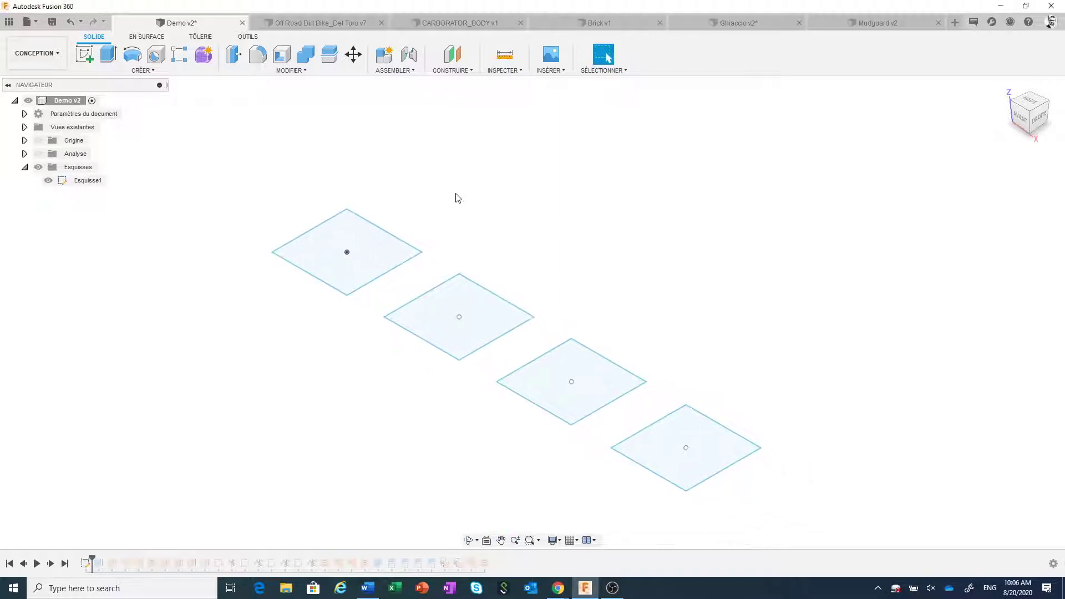
pyautogui.scroll(2, 455, 194)
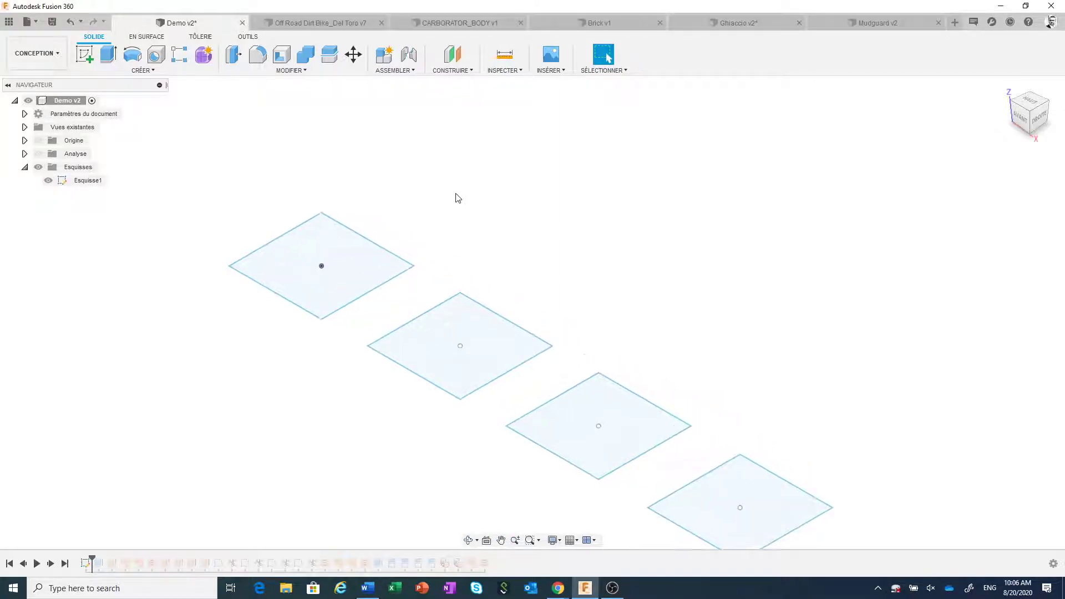
# Step: Extrude the first square profile by h=50 into new body Corps17, and show Esquisse1 again
pyautogui.click(109, 54)
pyautogui.click(374, 257)
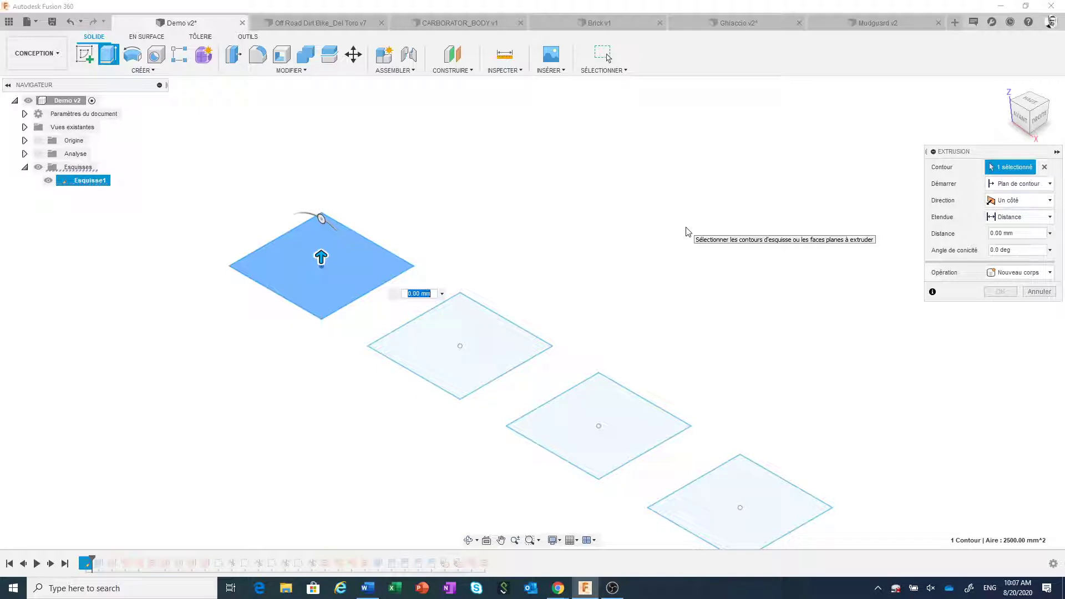
pyautogui.write('h')
pyautogui.write('=')
pyautogui.write('50')
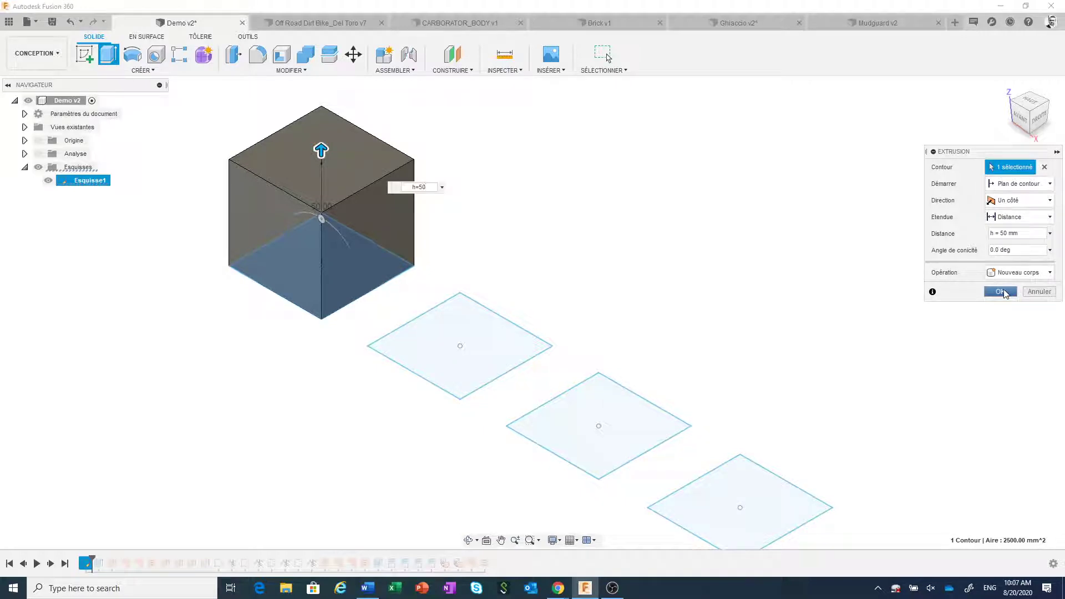
pyautogui.click(1002, 292)
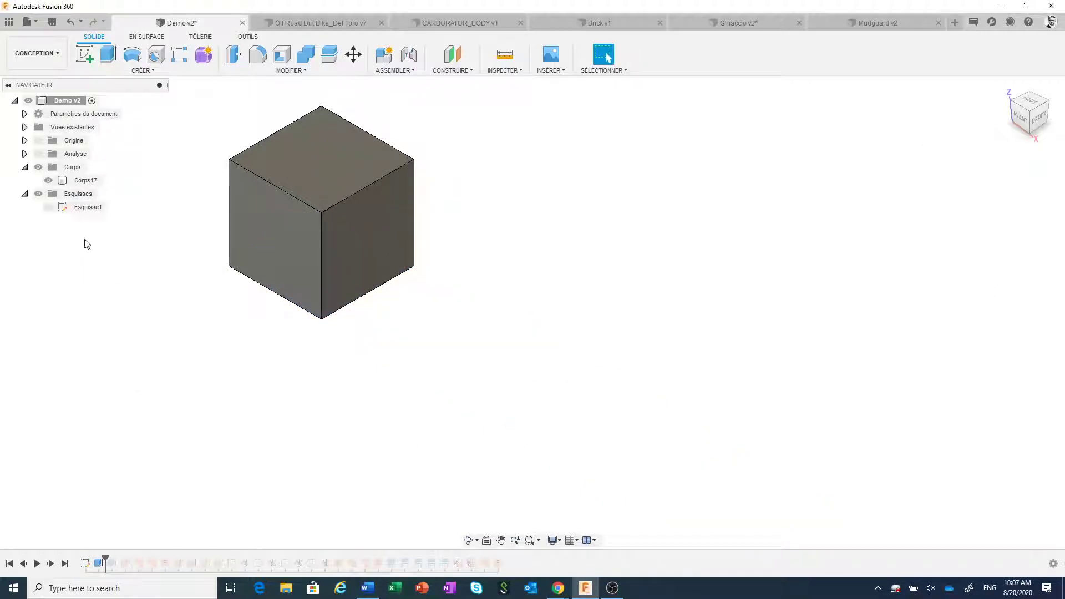
pyautogui.click(48, 207)
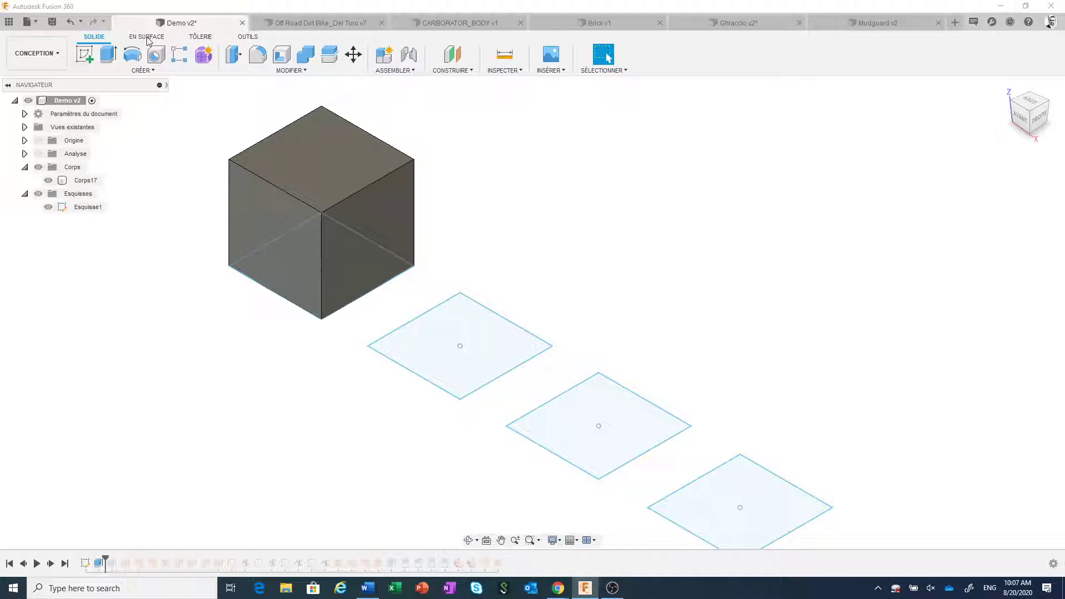
# Step: On the EN SURFACE tab, review the CRÉER and MODIFIER menus and start a surface Extrusion
pyautogui.click(148, 38)
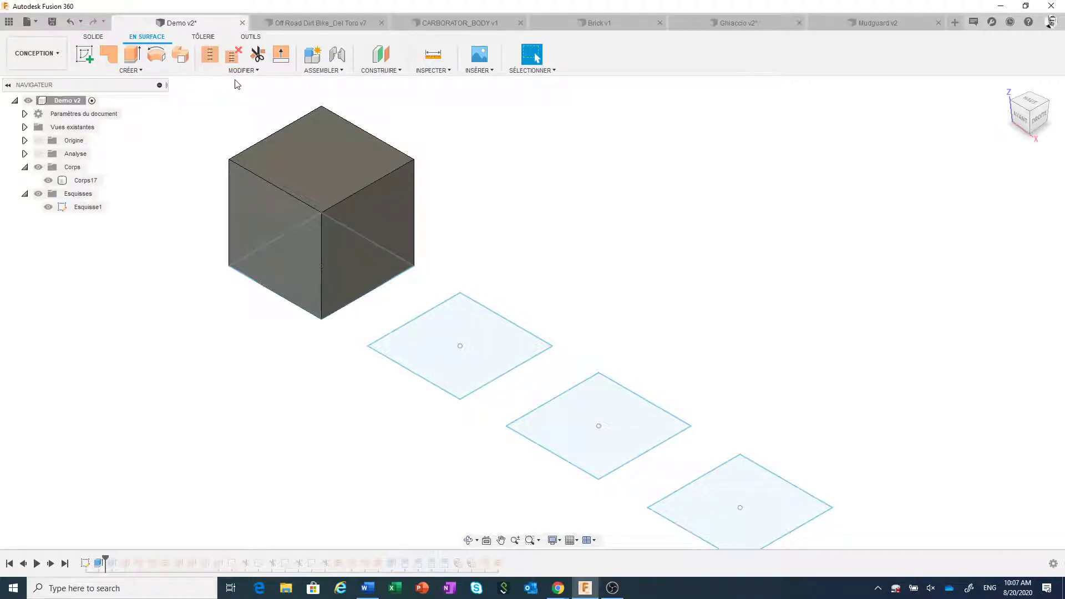
pyautogui.click(131, 70)
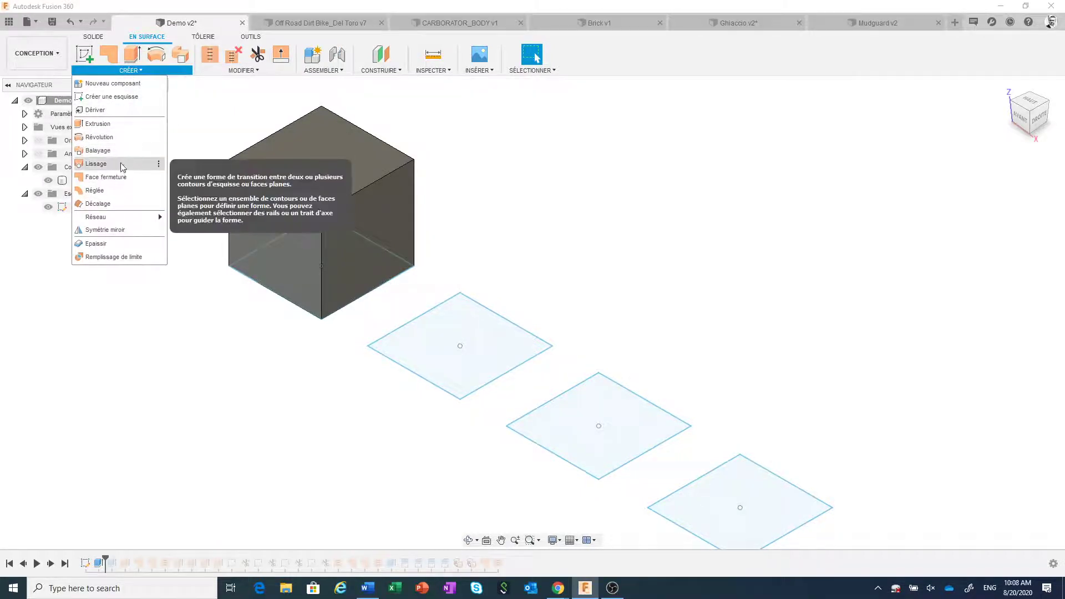
pyautogui.moveTo(99, 204)
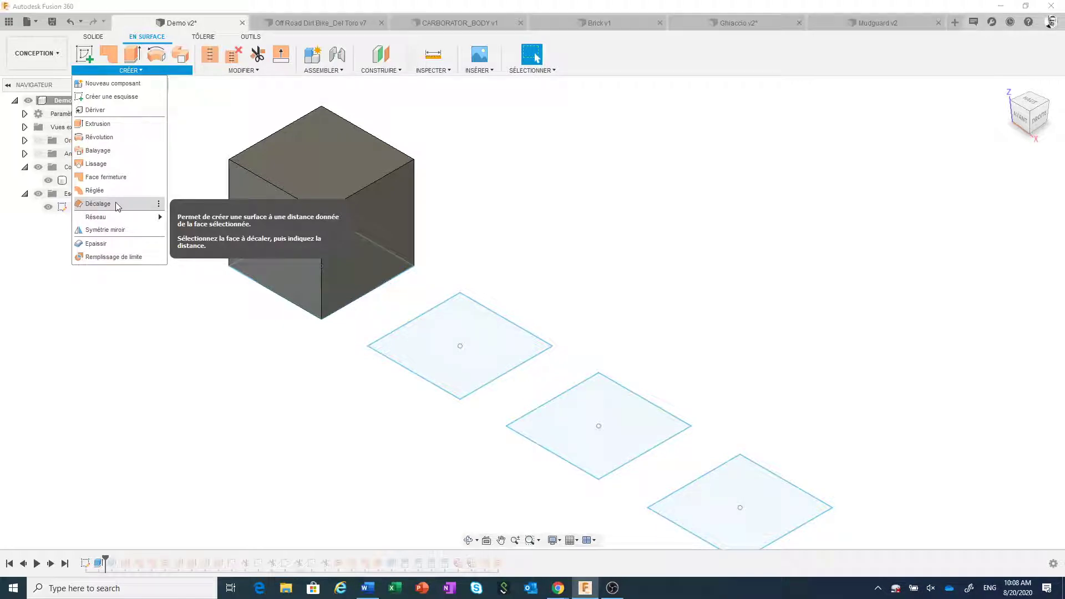
pyautogui.click(234, 71)
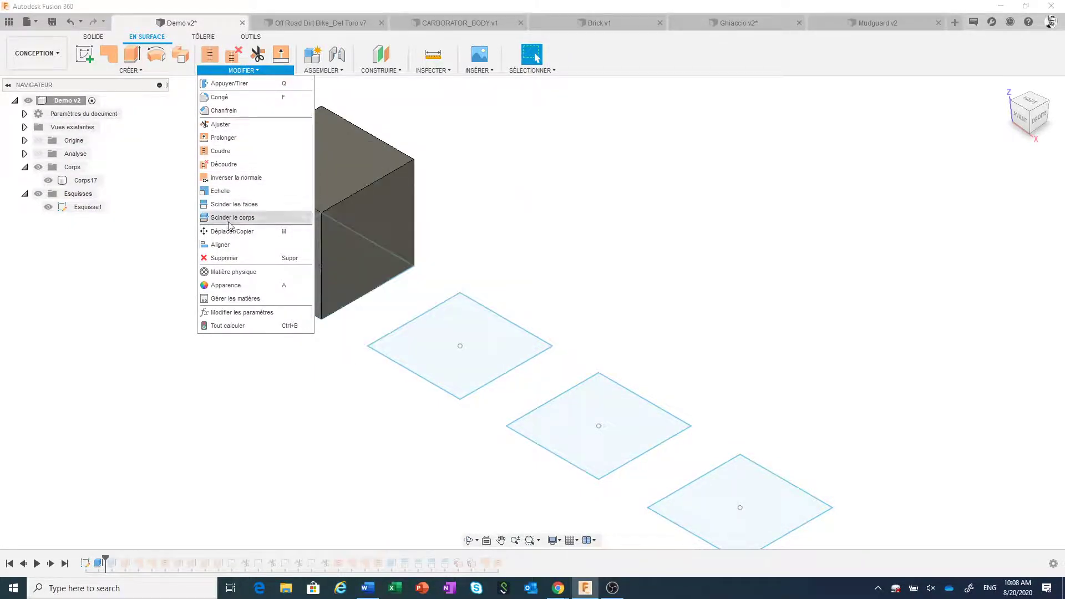
pyautogui.click(169, 197)
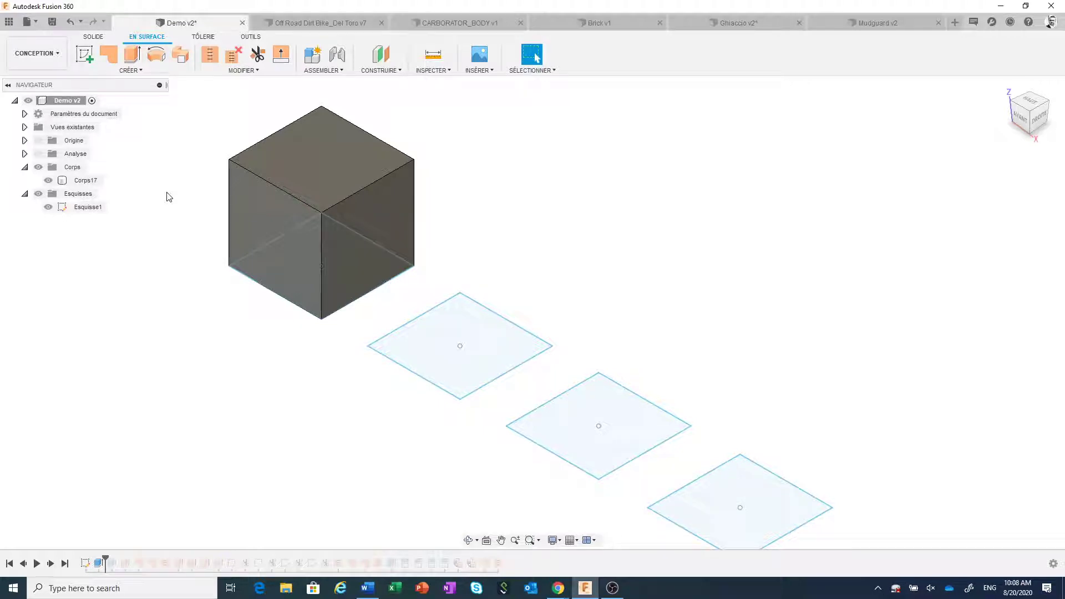
pyautogui.click(132, 55)
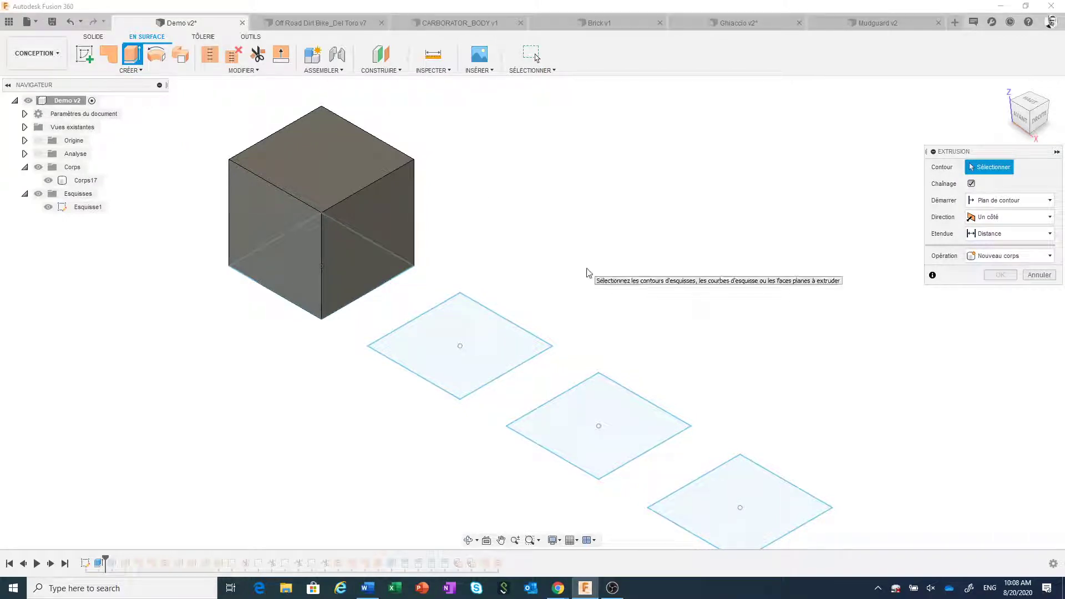
# Step: Surface-extrude the second square profile by distance h into Corps18, then hide Esquisse1
pyautogui.click(515, 332)
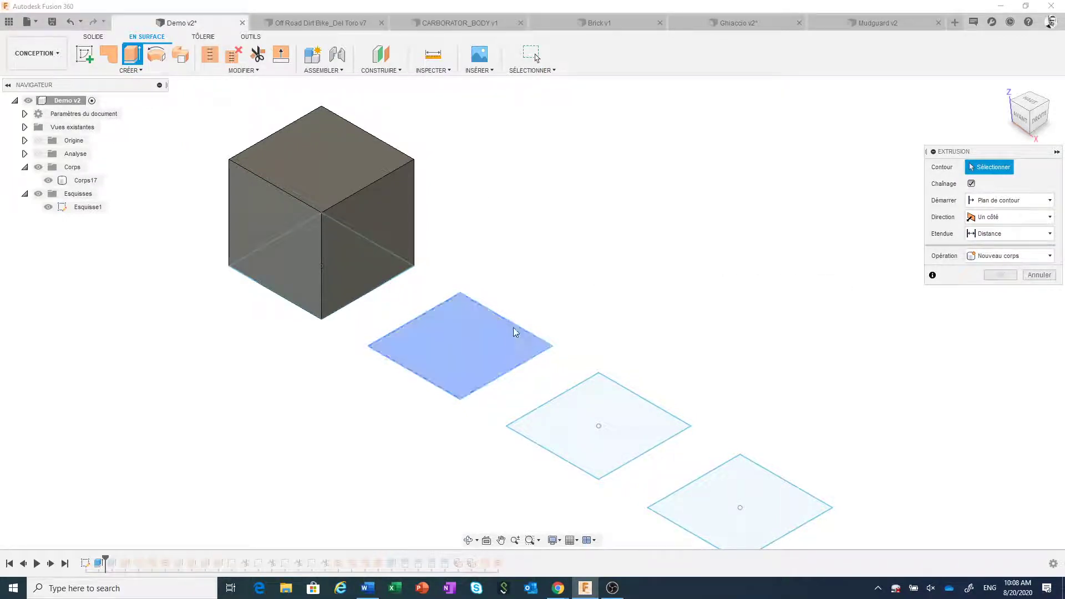
pyautogui.click(516, 335)
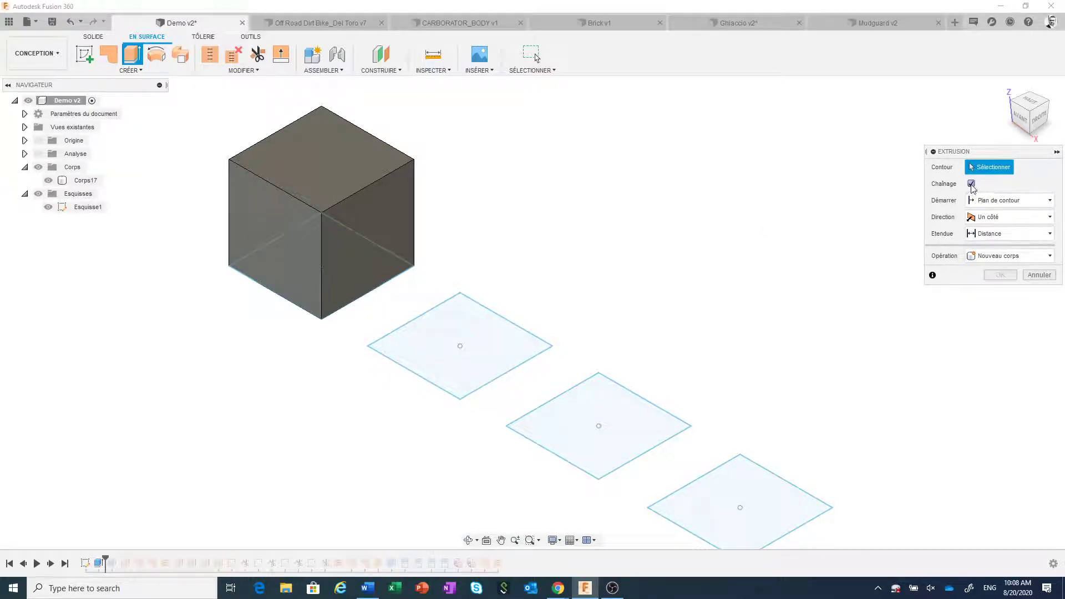
pyautogui.click(522, 331)
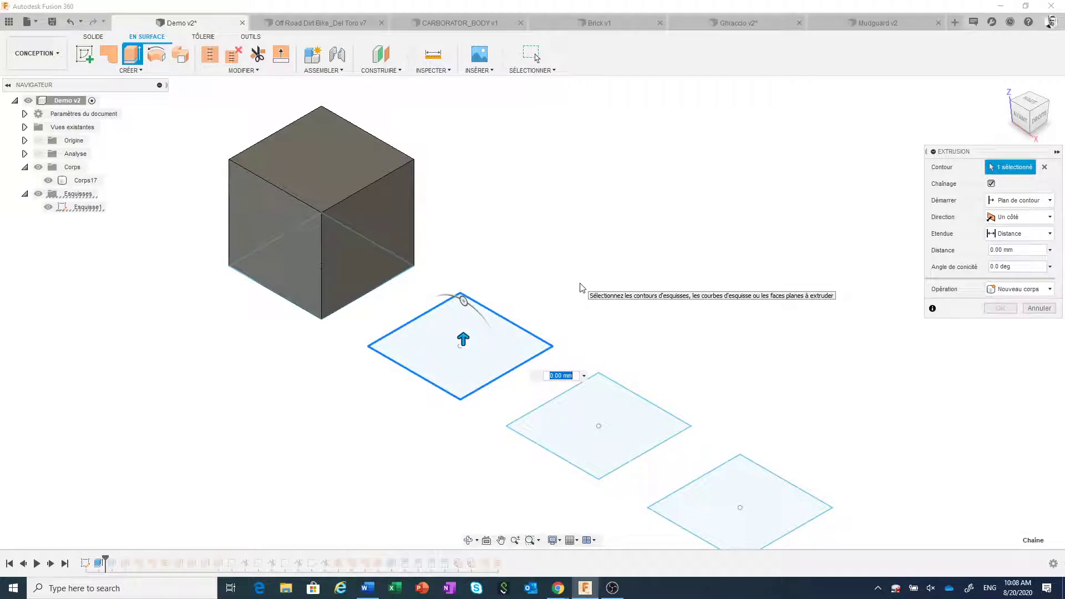
pyautogui.write('h')
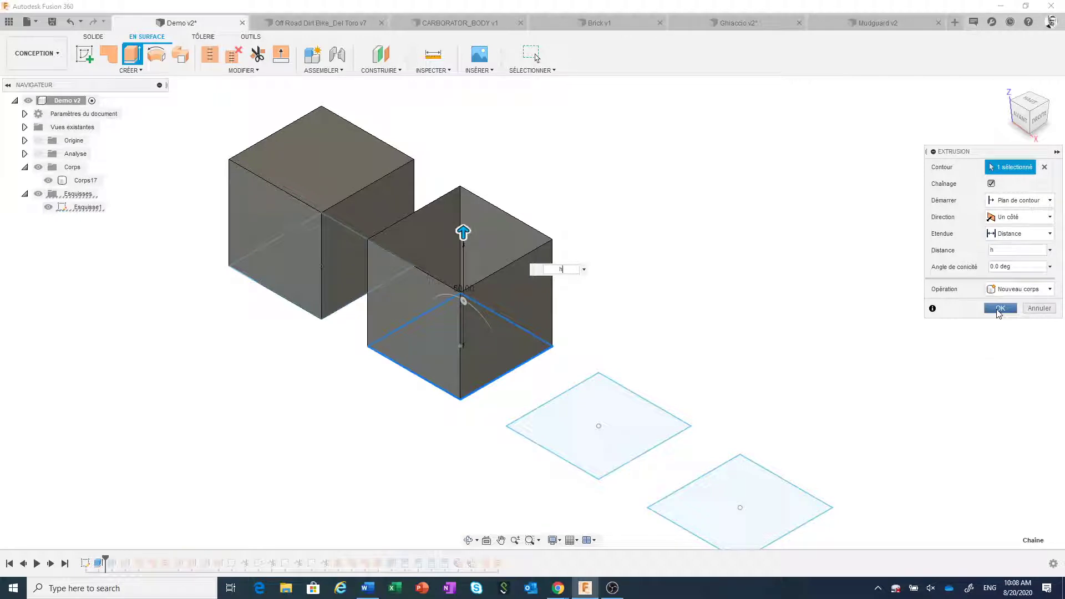
pyautogui.click(999, 309)
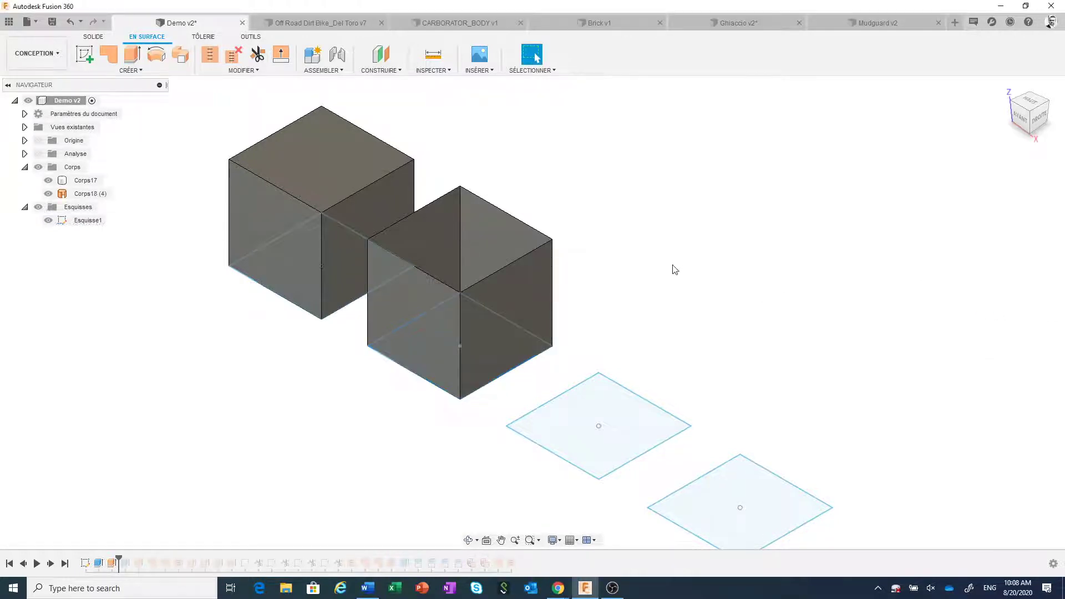
pyautogui.click(45, 221)
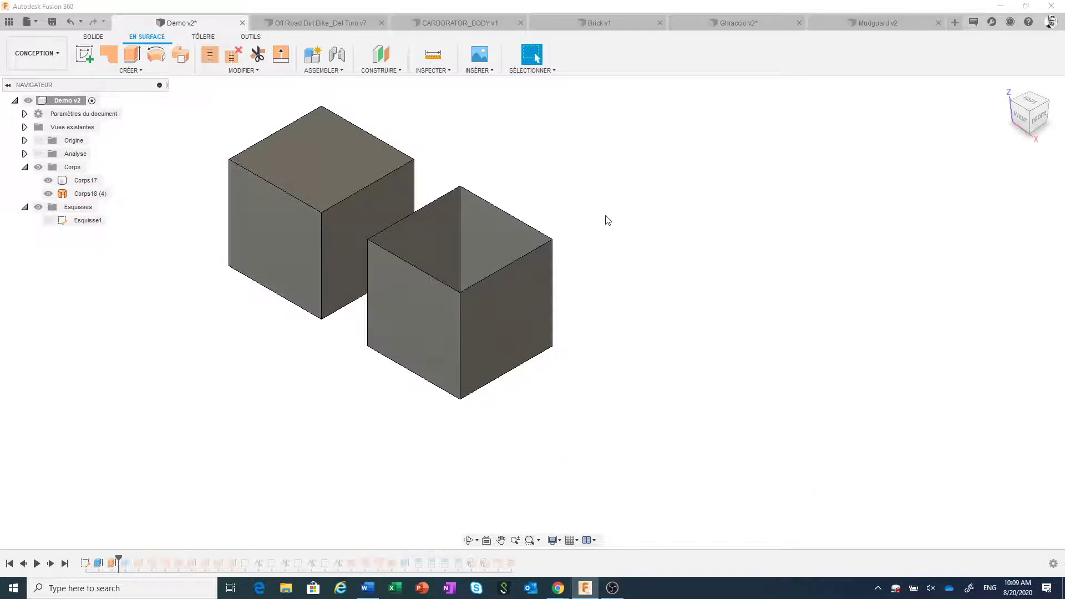
pyautogui.keyDown('shift'); pyautogui.moveTo(608, 220); pyautogui.dragTo(606, 253, button='middle'); pyautogui.keyUp('shift')
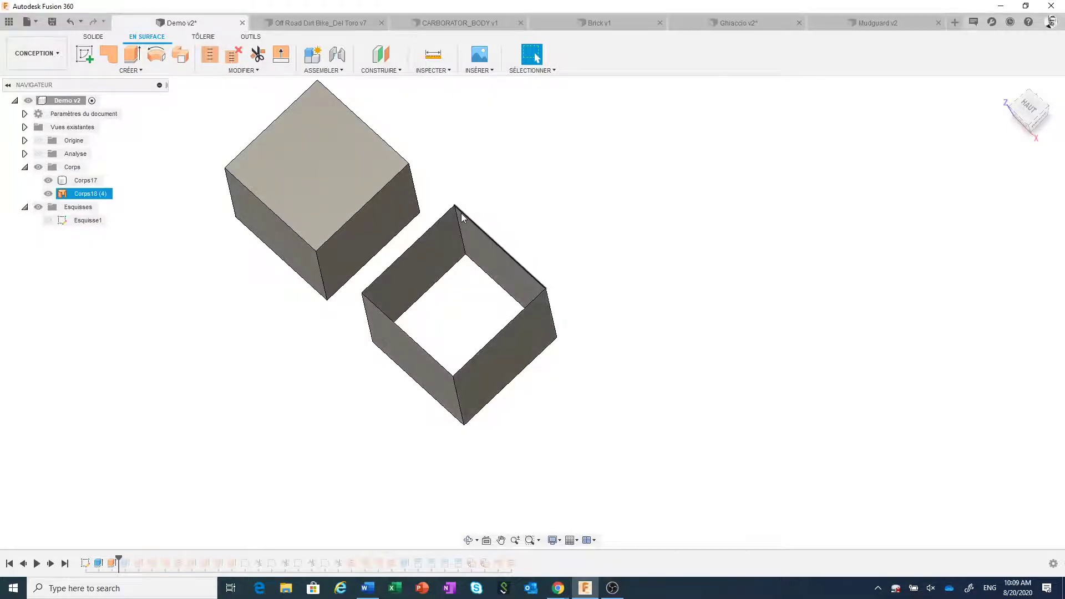
pyautogui.scroll(2, 504, 233)
pyautogui.scroll(-2, 506, 234)
pyautogui.scroll(-1, 505, 234)
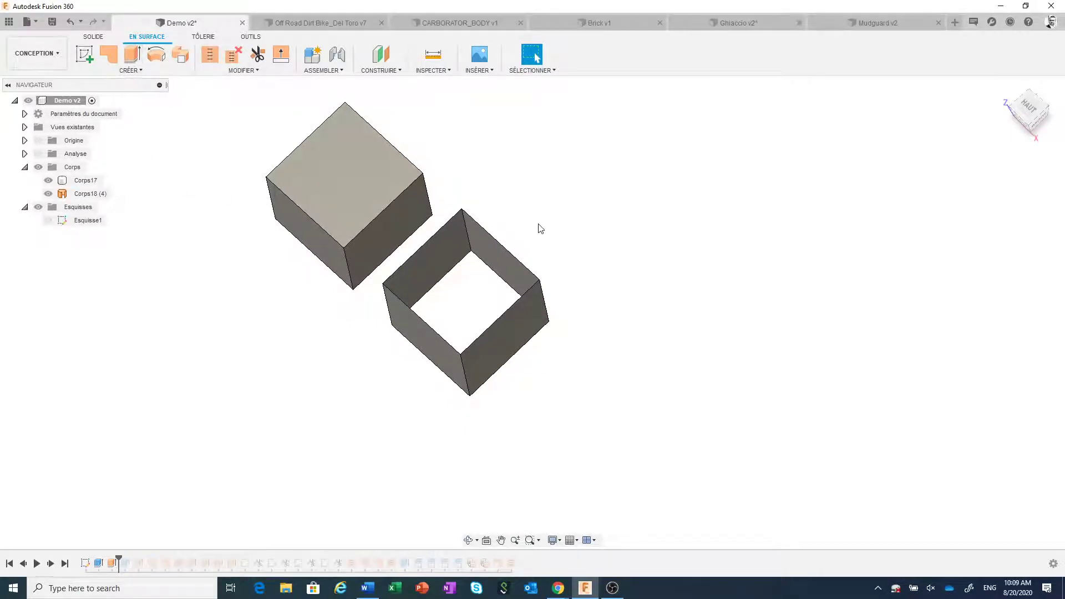
pyautogui.click(38, 154)
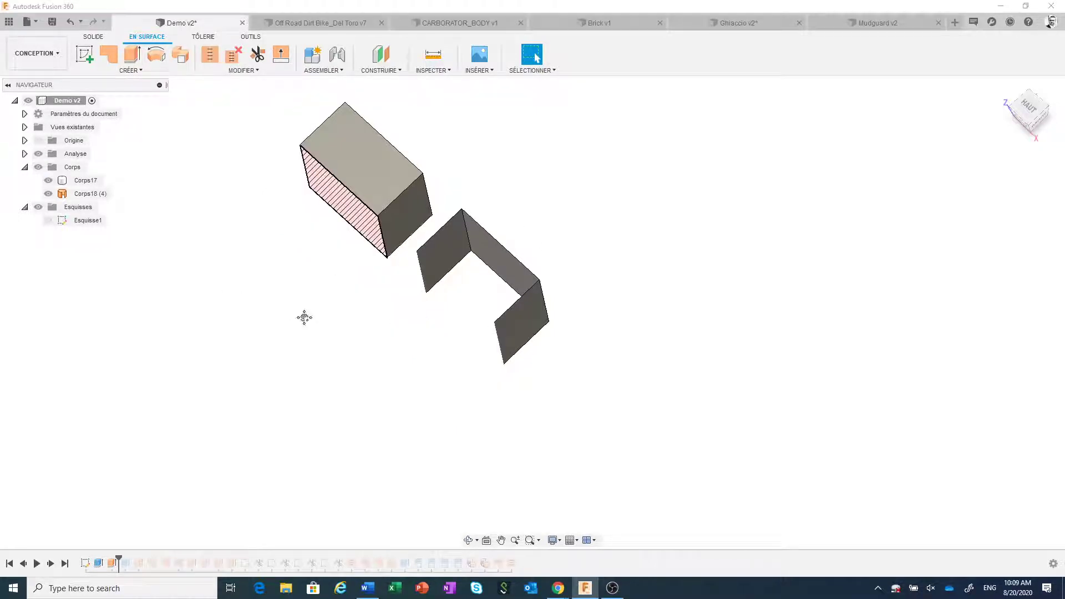
pyautogui.moveTo(302, 316)
pyautogui.keyDown('shift'); pyautogui.mouseDown(button='middle')
pyautogui.moveTo(331, 271)
pyautogui.moveTo(319, 323)
pyautogui.mouseUp(button='middle'); pyautogui.keyUp('shift')
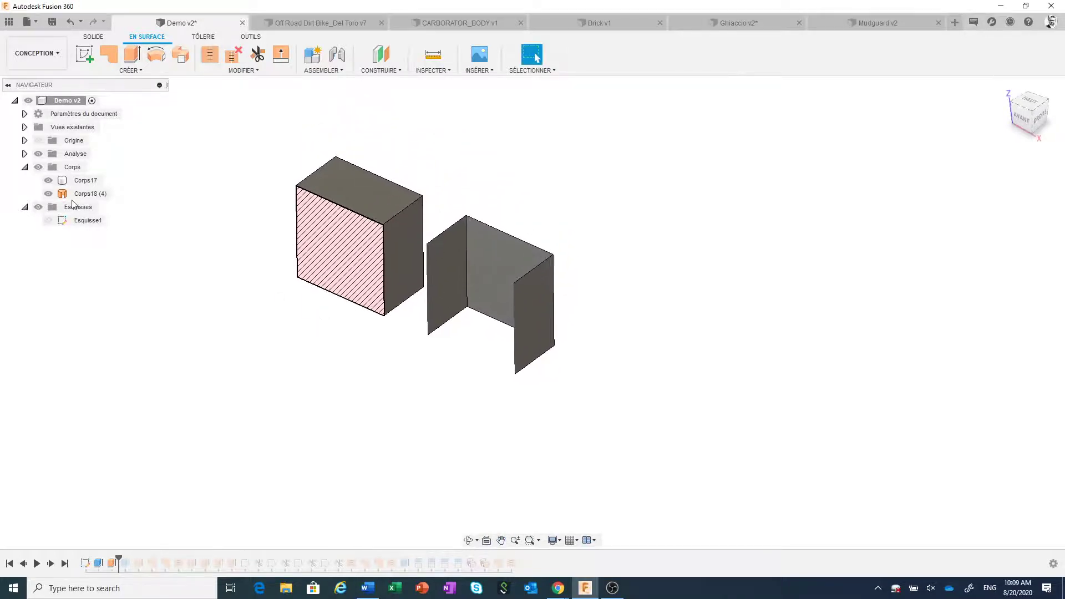
pyautogui.click(39, 155)
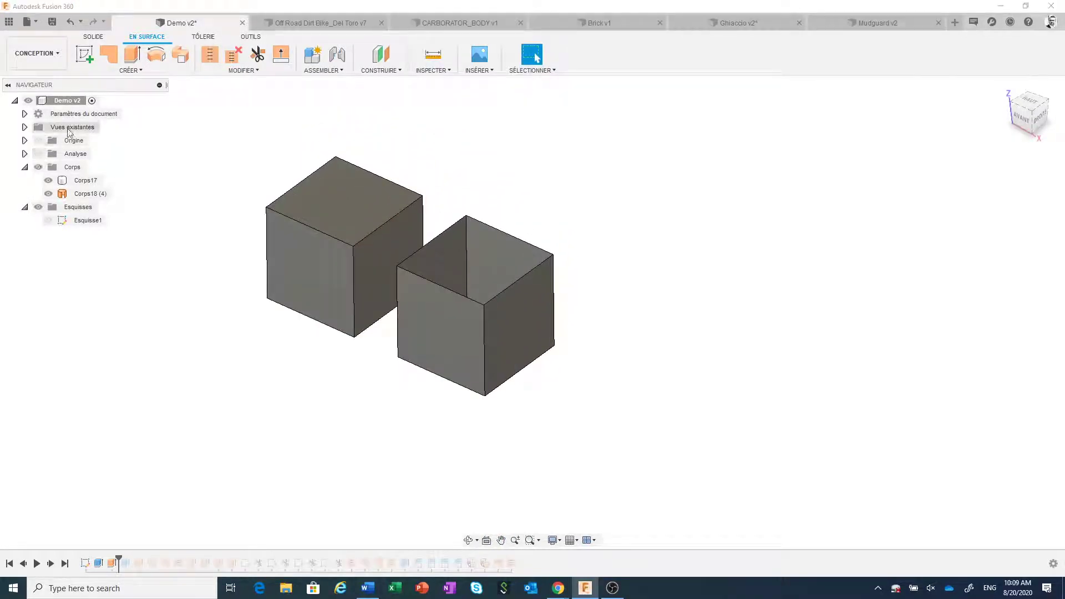
# Step: Cap the open box's top edge loop with a Face fermeture patch, creating Corps19
pyautogui.click(109, 58)
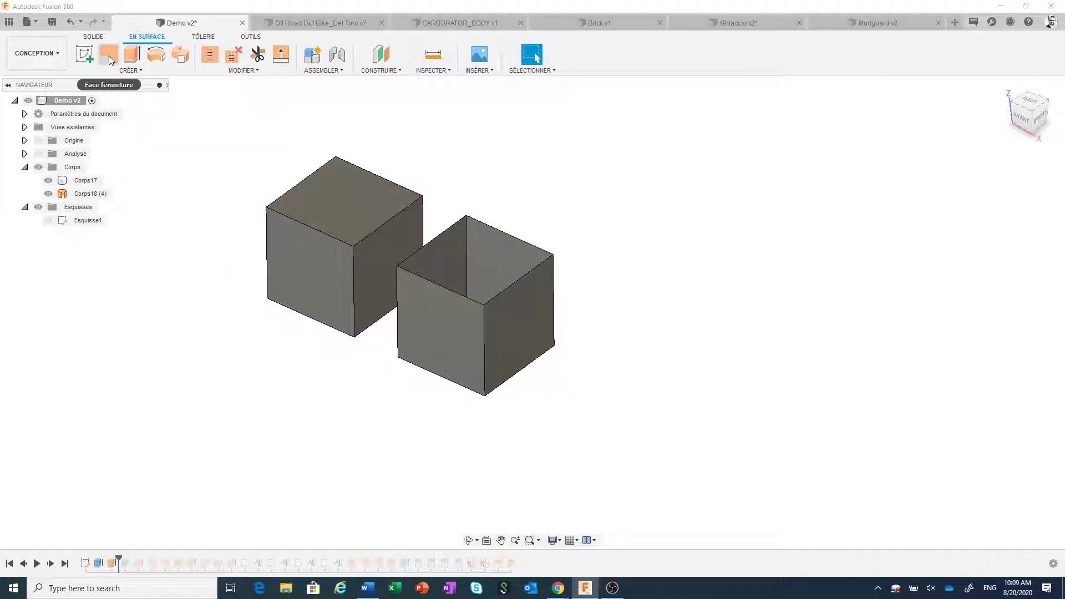
pyautogui.click(522, 241)
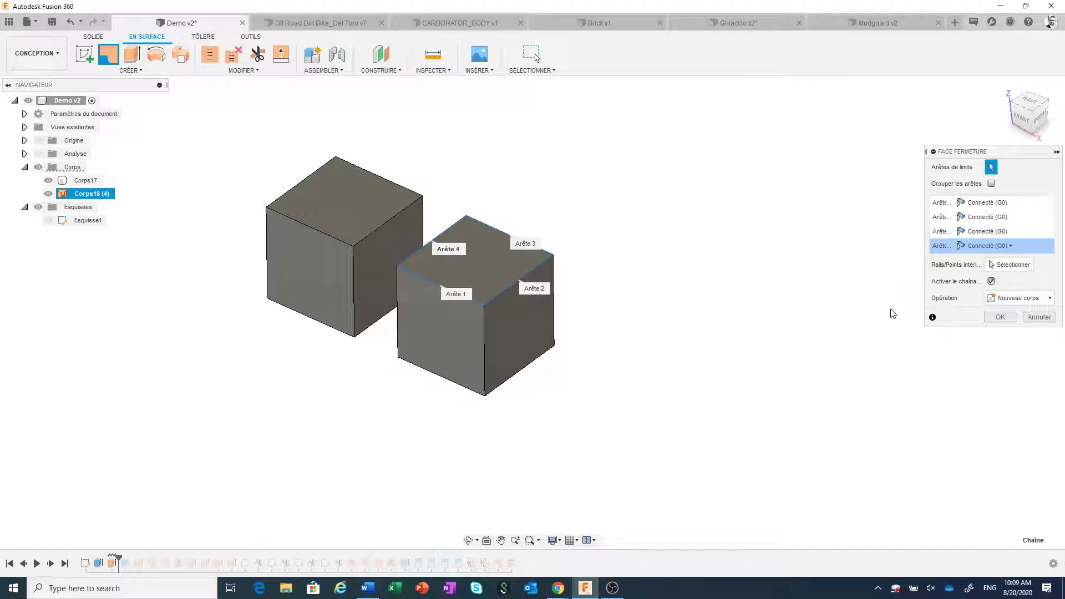
pyautogui.click(1000, 317)
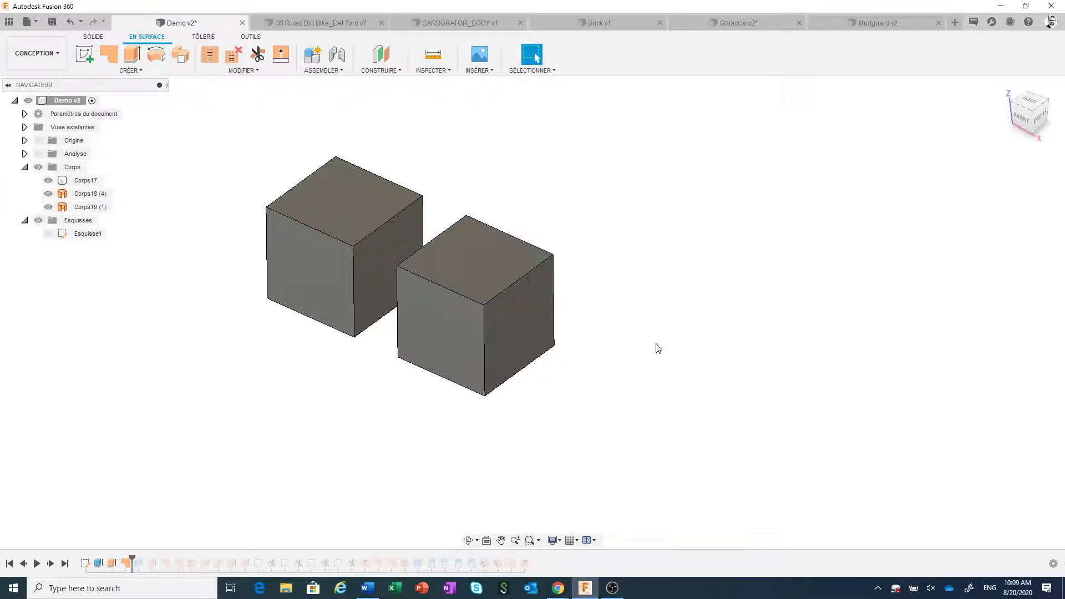
# Step: From below, patch the box's bottom edge loop, creating Corps20
pyautogui.keyDown('shift'); pyautogui.moveTo(658, 349); pyautogui.dragTo(656, 300, button='middle'); pyautogui.keyUp('shift')
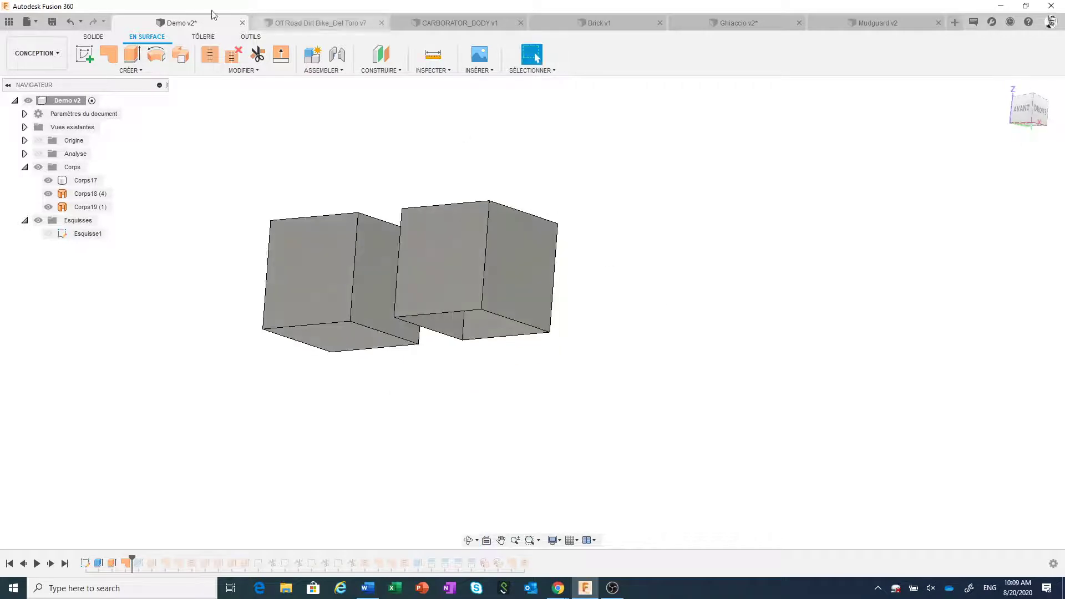
pyautogui.click(104, 53)
pyautogui.click(515, 327)
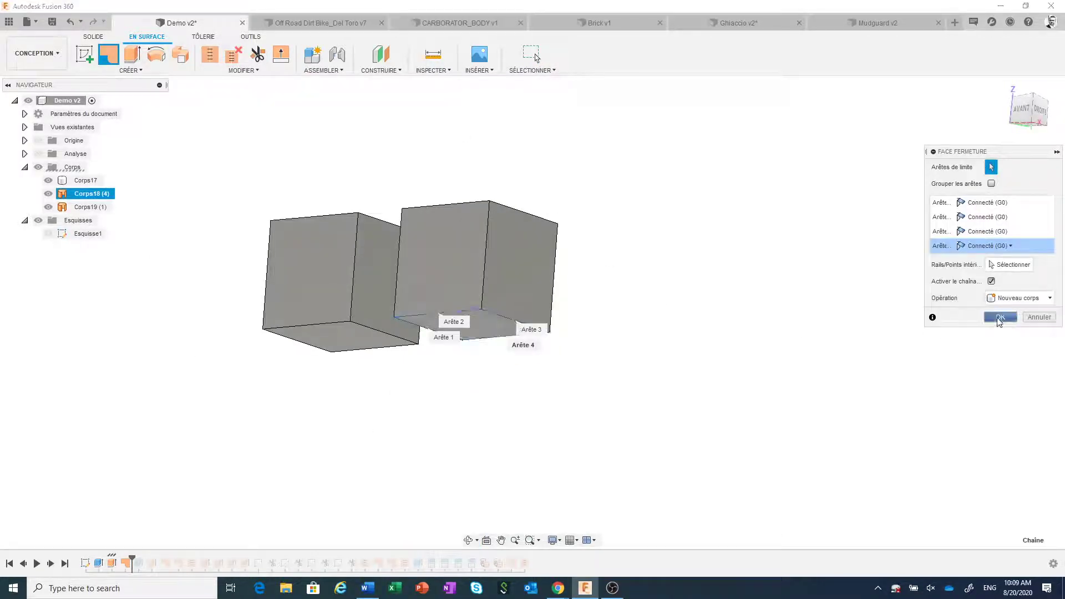
pyautogui.click(1000, 318)
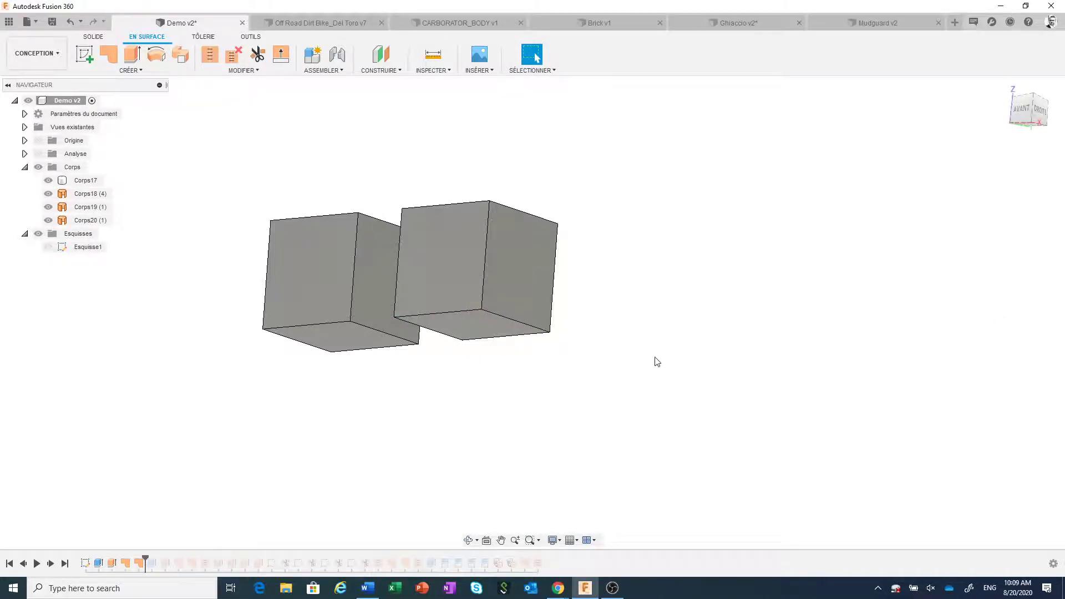
pyautogui.keyDown('shift'); pyautogui.moveTo(654, 361); pyautogui.dragTo(654, 388, button='middle'); pyautogui.keyUp('shift')
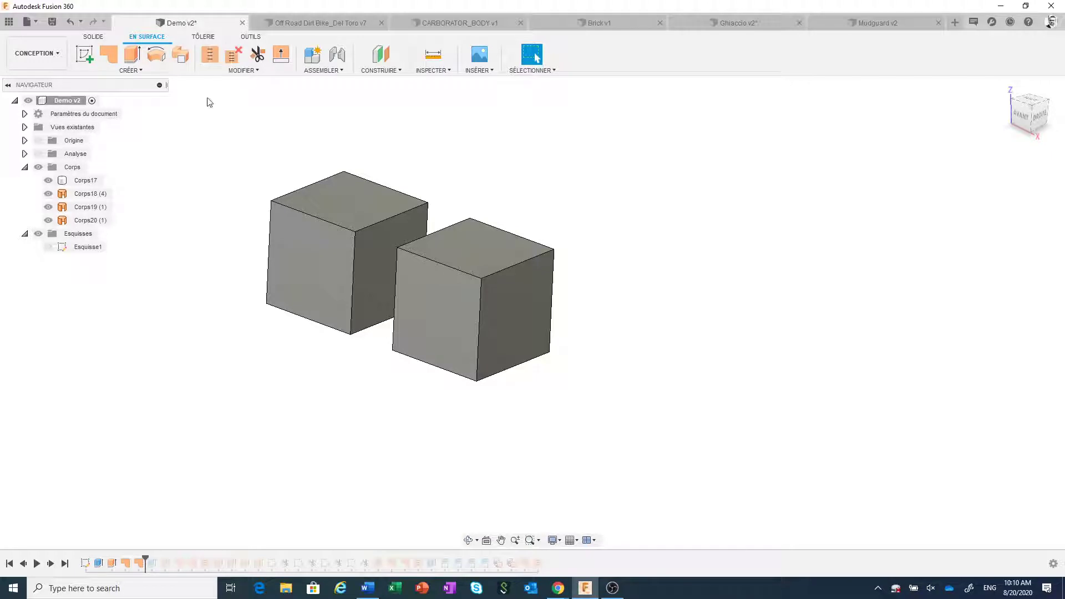
# Step: Stitch Corps19, Corps18 and Corps20 into one body, Corps21, then briefly toggle the section view
pyautogui.click(210, 55)
pyautogui.click(501, 247)
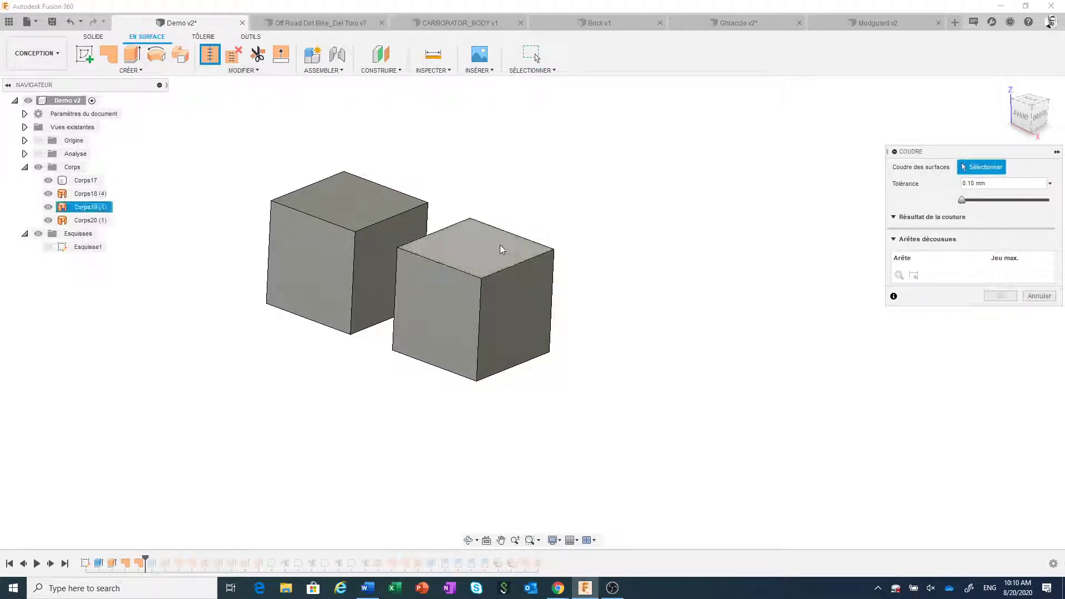
pyautogui.click(544, 311)
pyautogui.keyDown('shift'); pyautogui.moveTo(668, 376); pyautogui.dragTo(673, 331, button='middle'); pyautogui.keyUp('shift')
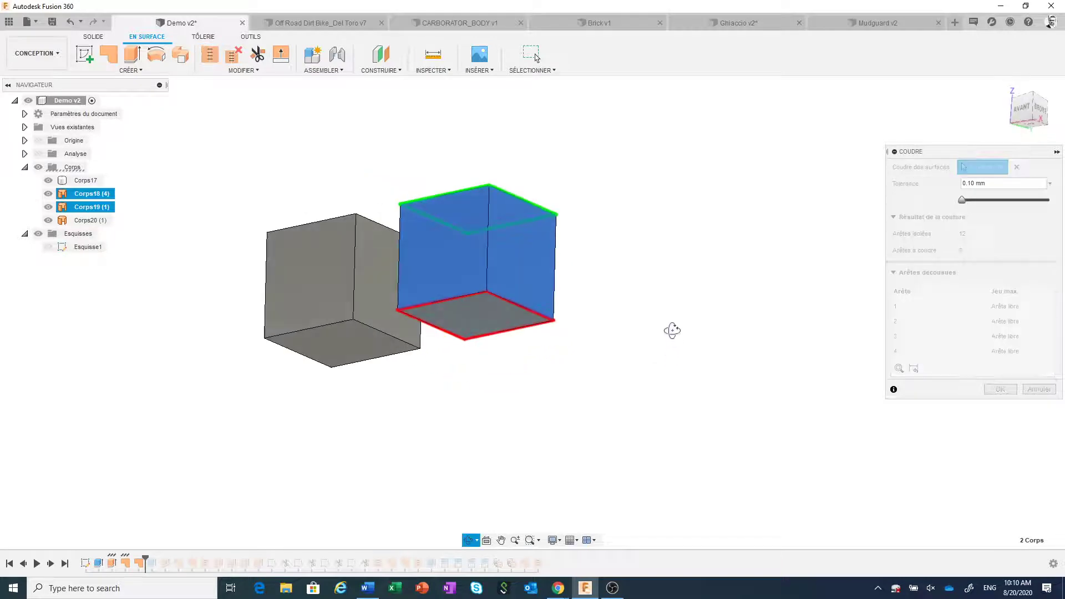
pyautogui.click(500, 318)
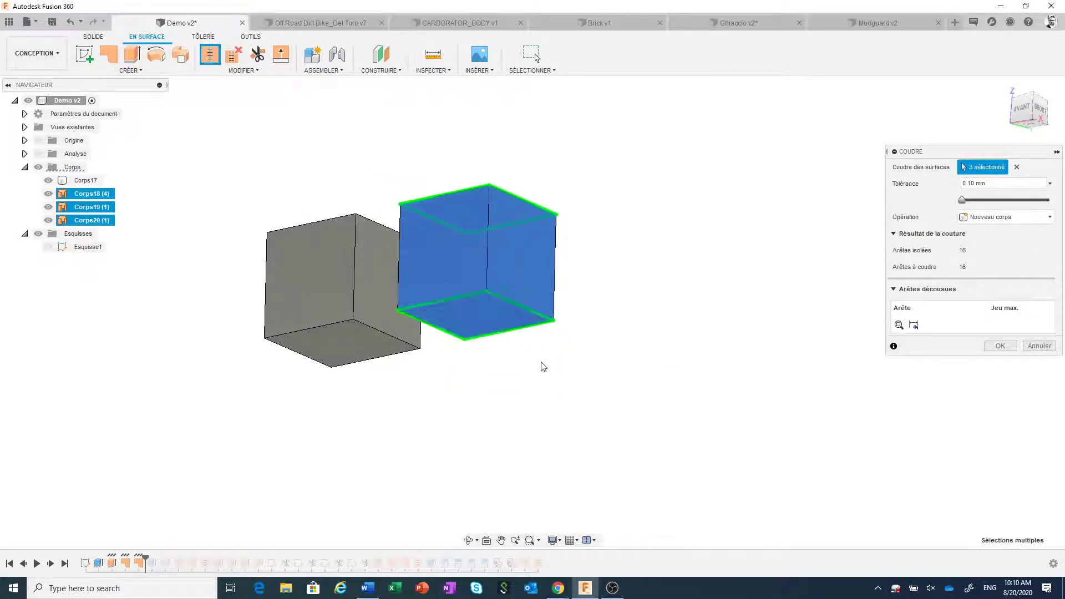
pyautogui.click(1002, 347)
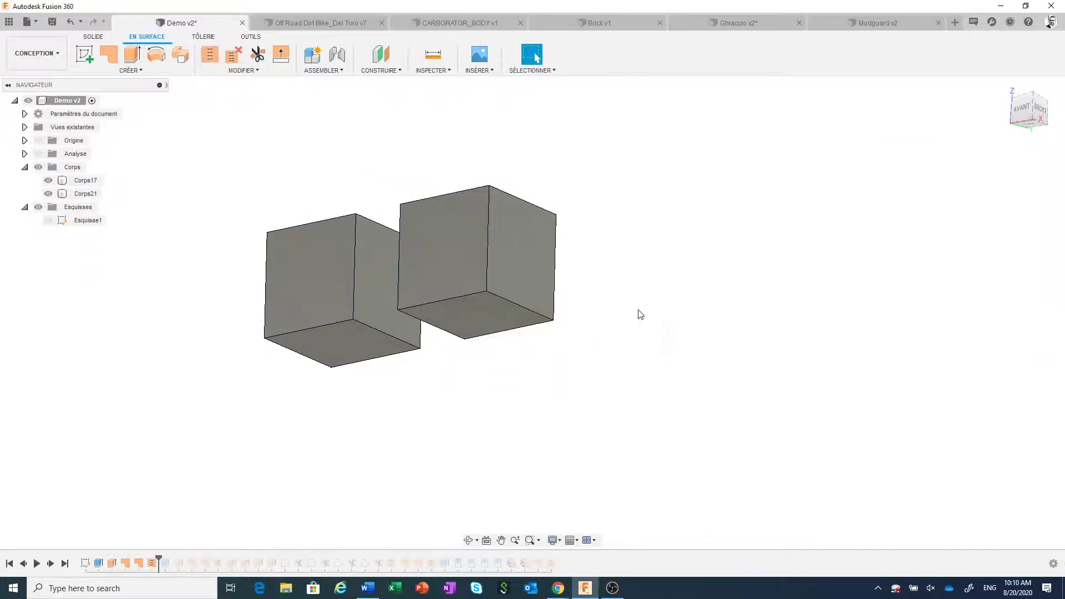
pyautogui.keyDown('shift'); pyautogui.moveTo(637, 311); pyautogui.dragTo(635, 336, button='middle'); pyautogui.keyUp('shift')
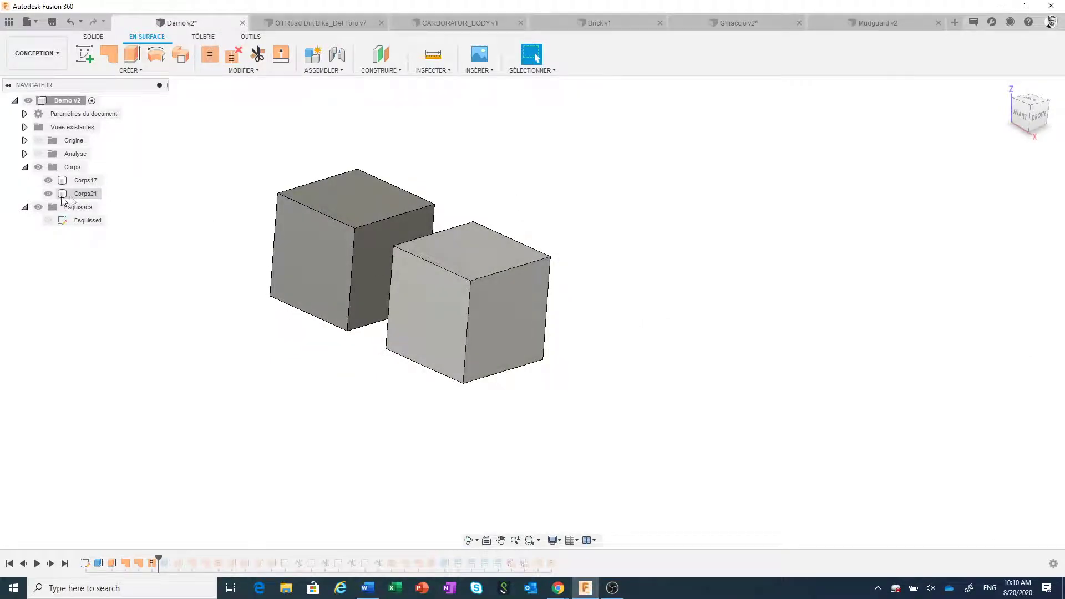
pyautogui.click(39, 154)
pyautogui.click(39, 155)
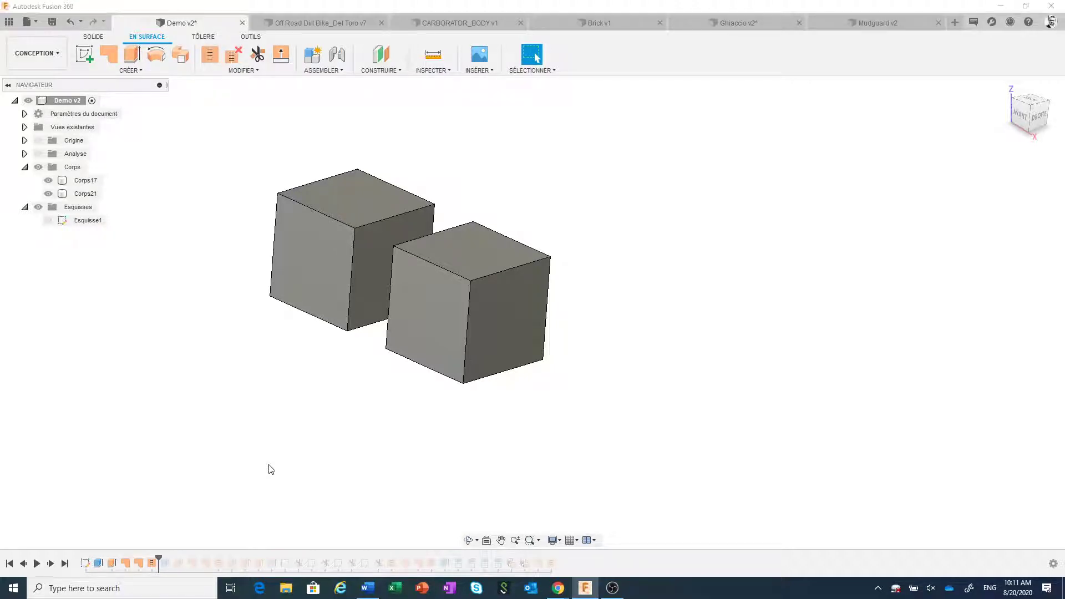
pyautogui.scroll(2, 314, 451)
pyautogui.scroll(-2, 316, 453)
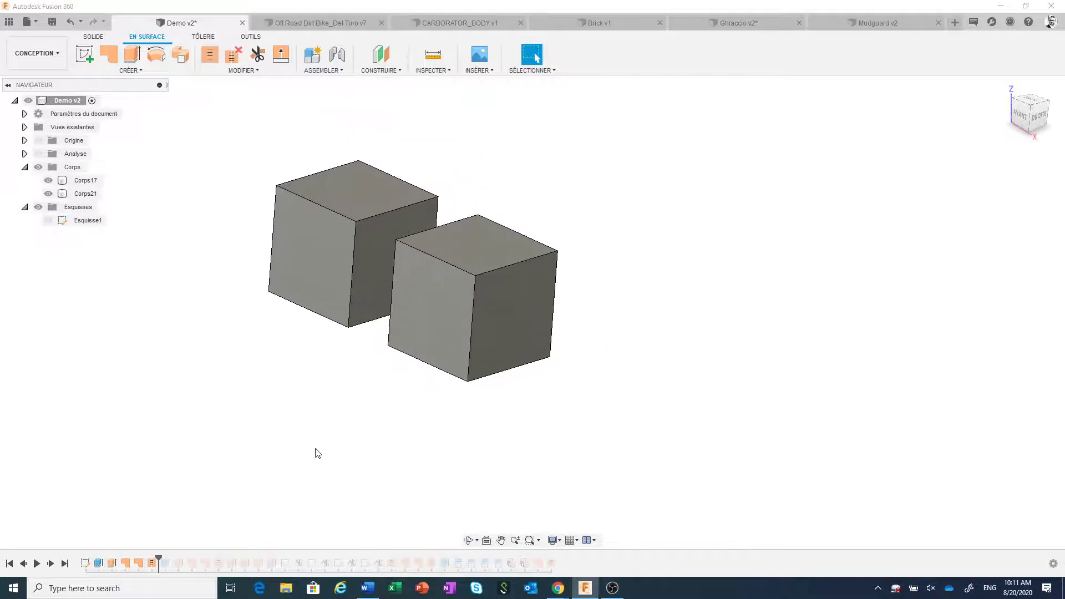
pyautogui.moveTo(317, 454); pyautogui.dragTo(344, 491, button='middle')
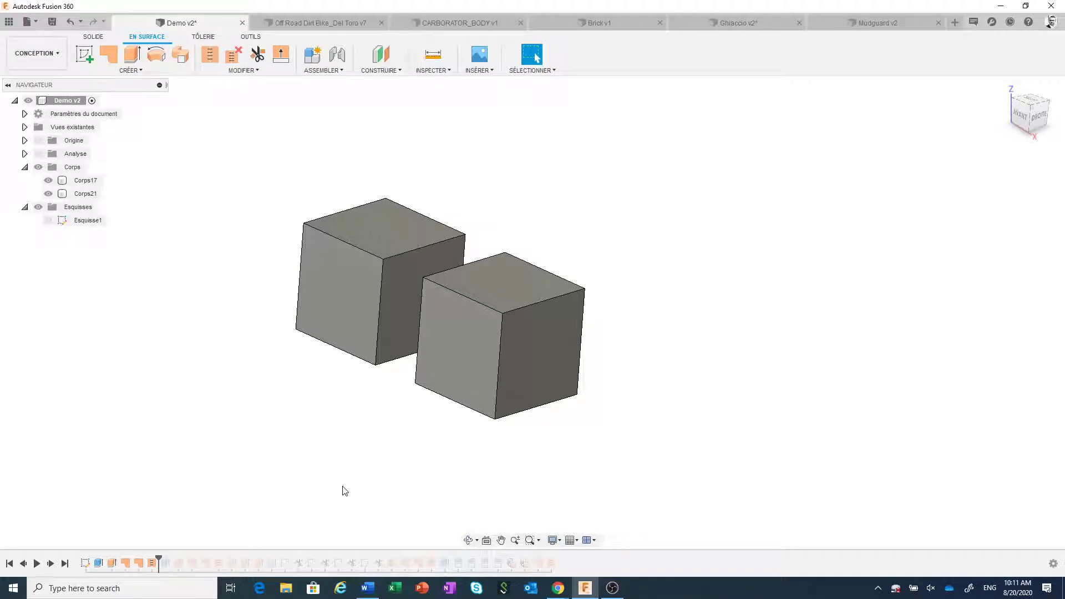
pyautogui.scroll(2, 423, 457)
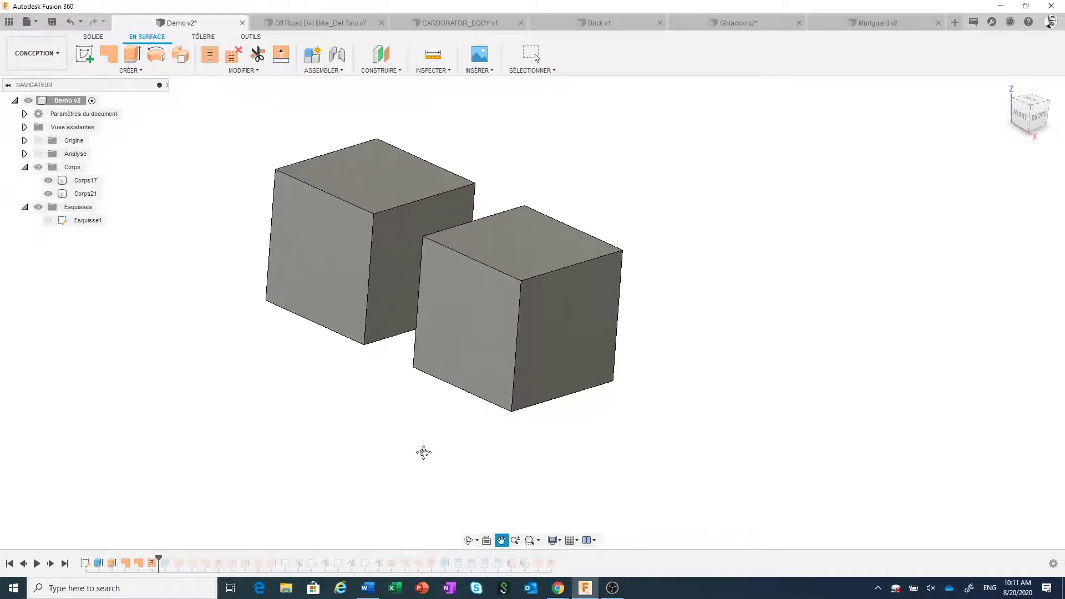
pyautogui.moveTo(424, 454); pyautogui.dragTo(407, 483, button='middle')
pyautogui.click(431, 394)
pyautogui.scroll(-1, 431, 394)
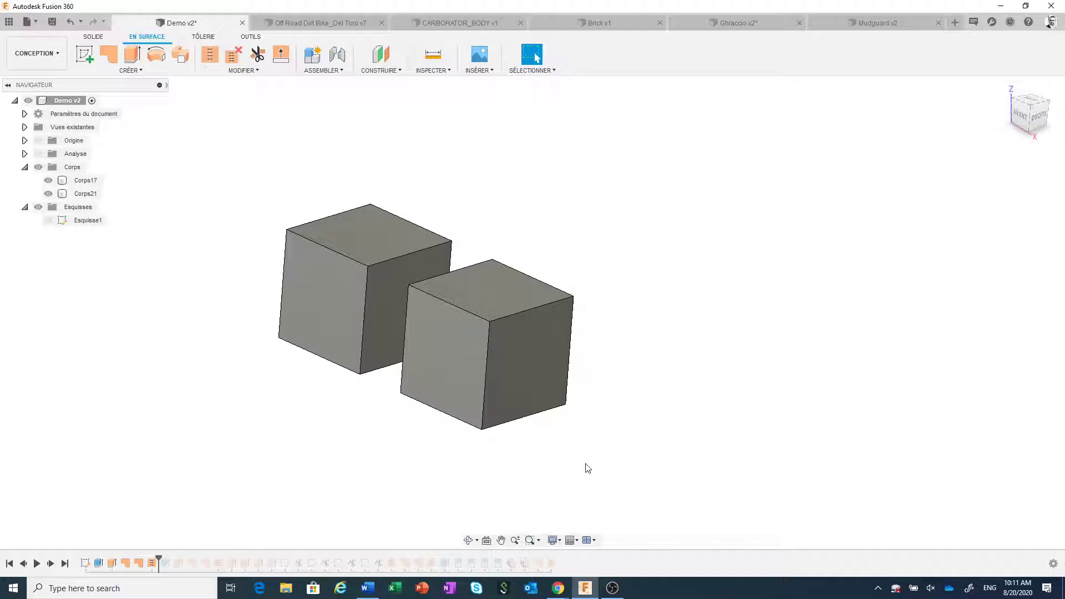
pyautogui.scroll(1, 233, 486)
pyautogui.scroll(2, 233, 485)
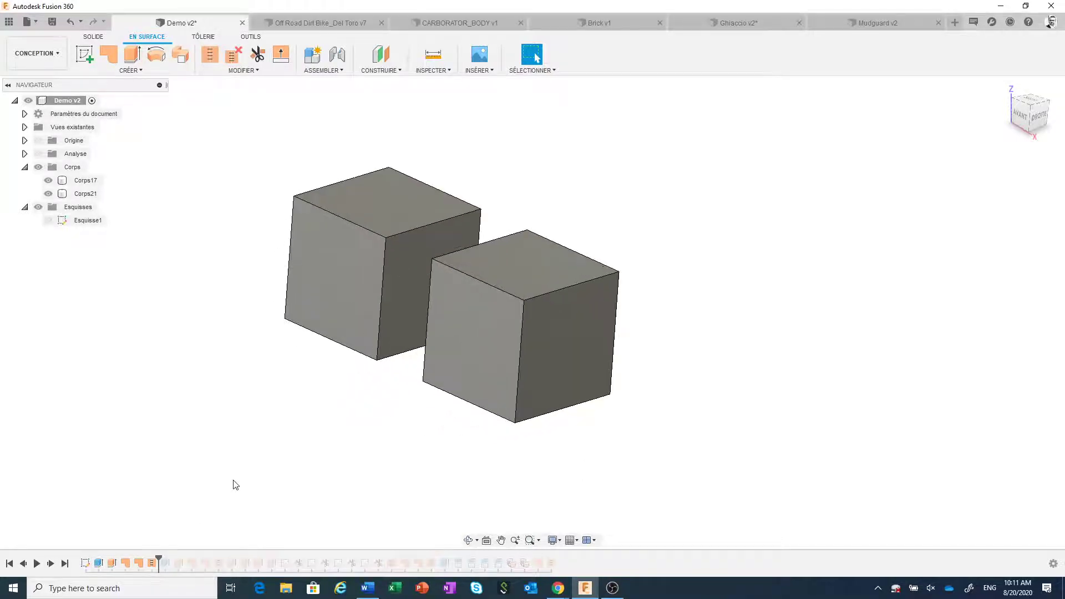
pyautogui.moveTo(233, 486); pyautogui.dragTo(264, 437, button='middle')
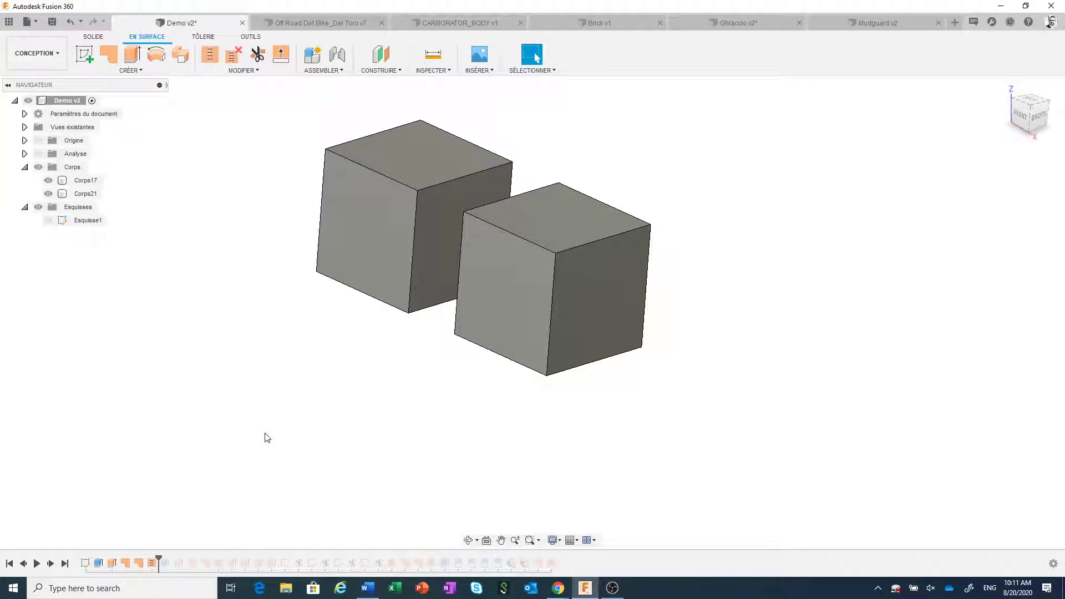
# Step: Reopen the earlier top patch feature from the timeline for editing
pyautogui.click(127, 562)
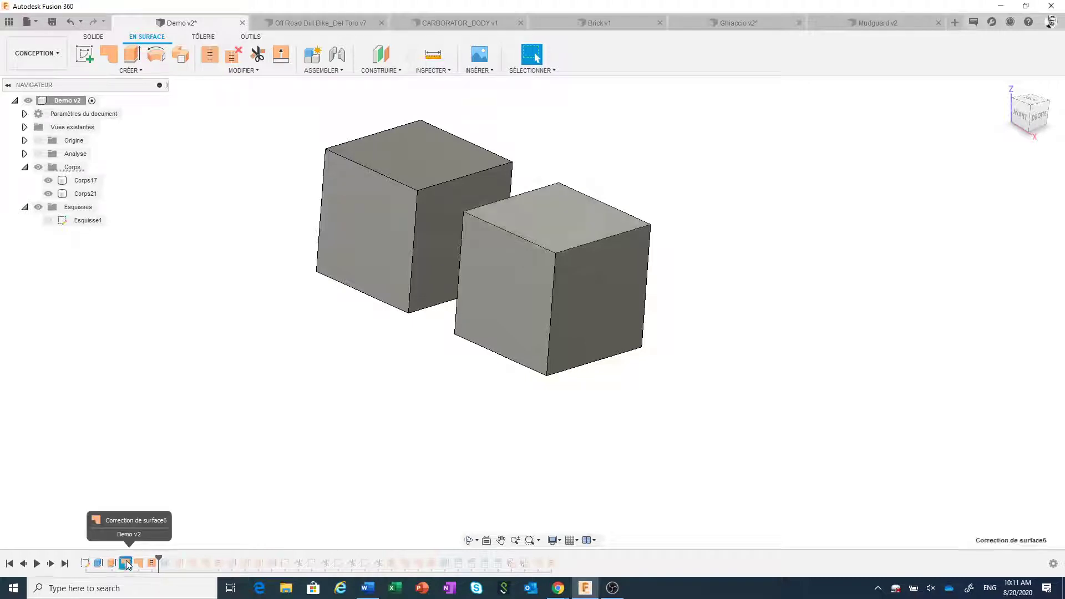
pyautogui.rightClick(127, 564)
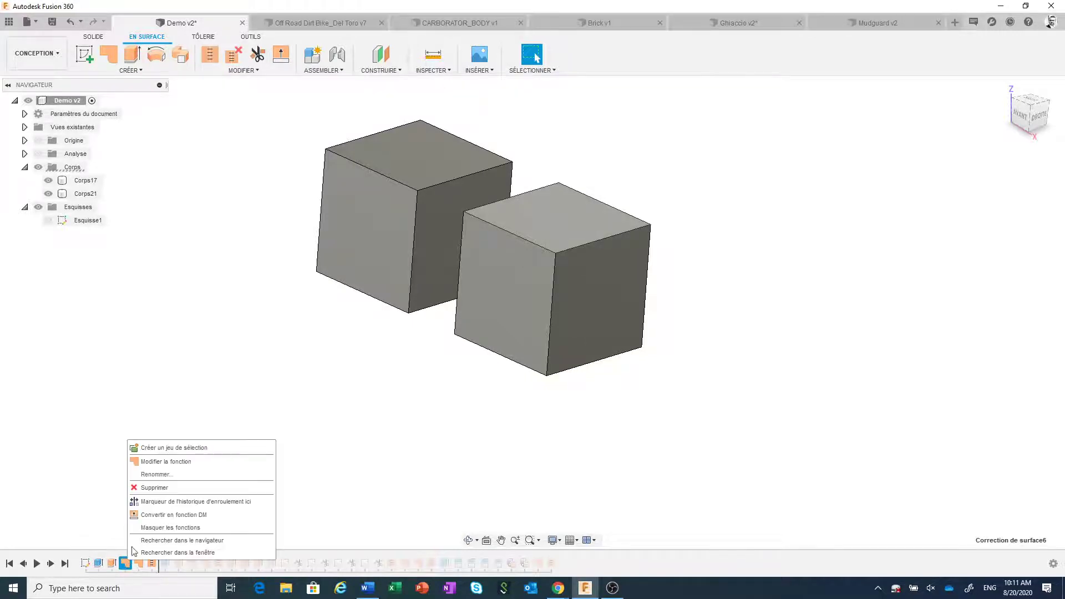
pyautogui.click(166, 460)
pyautogui.moveTo(966, 157); pyautogui.dragTo(877, 168)
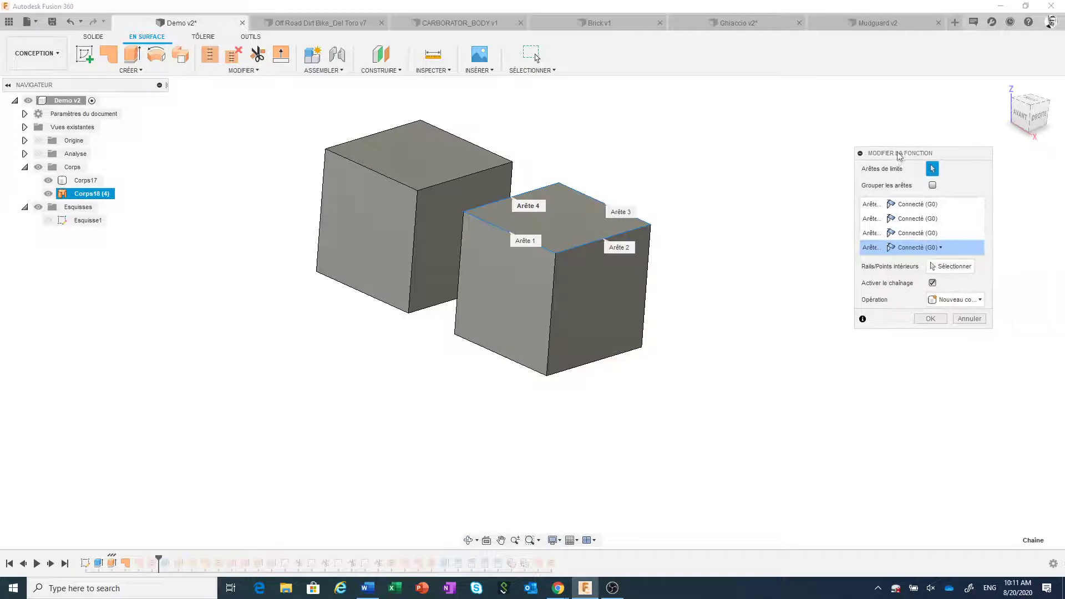
pyautogui.moveTo(898, 212)
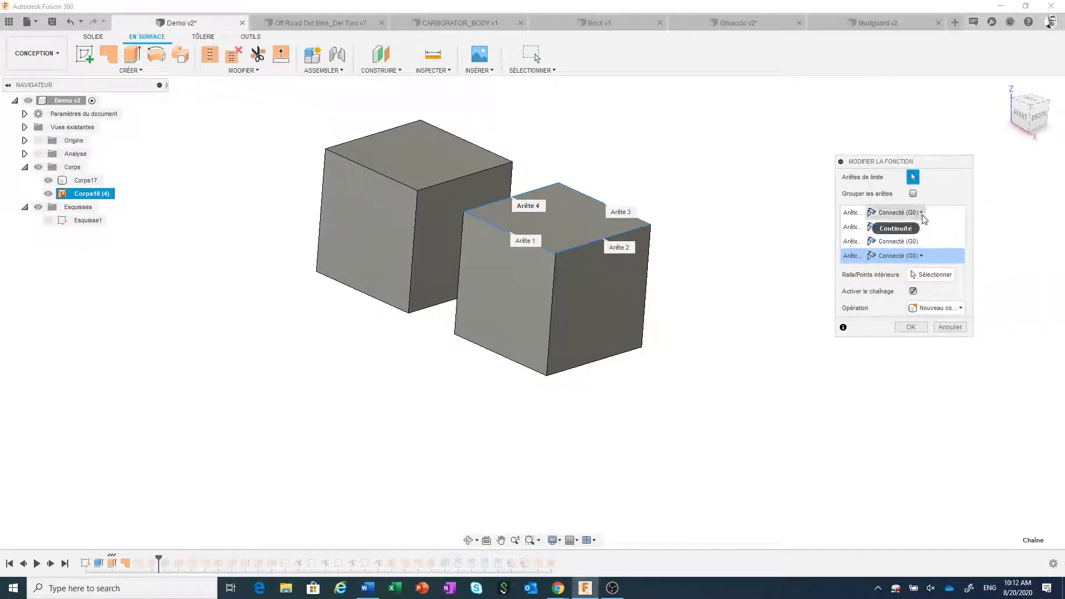
# Step: Set all four boundary edges to tangent continuity and drag the dome much taller
pyautogui.click(922, 215)
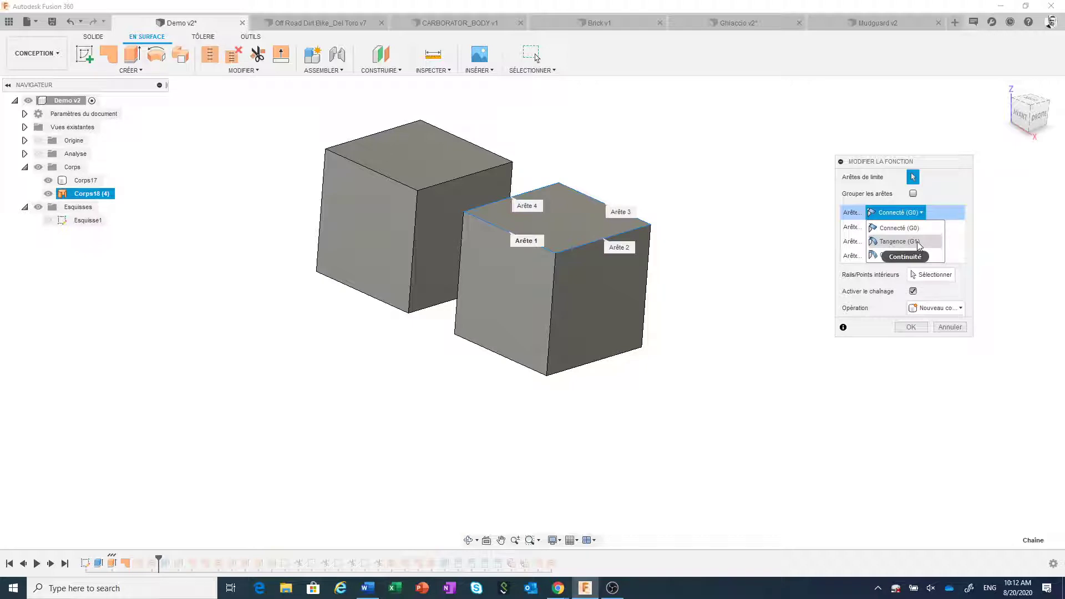
pyautogui.click(918, 242)
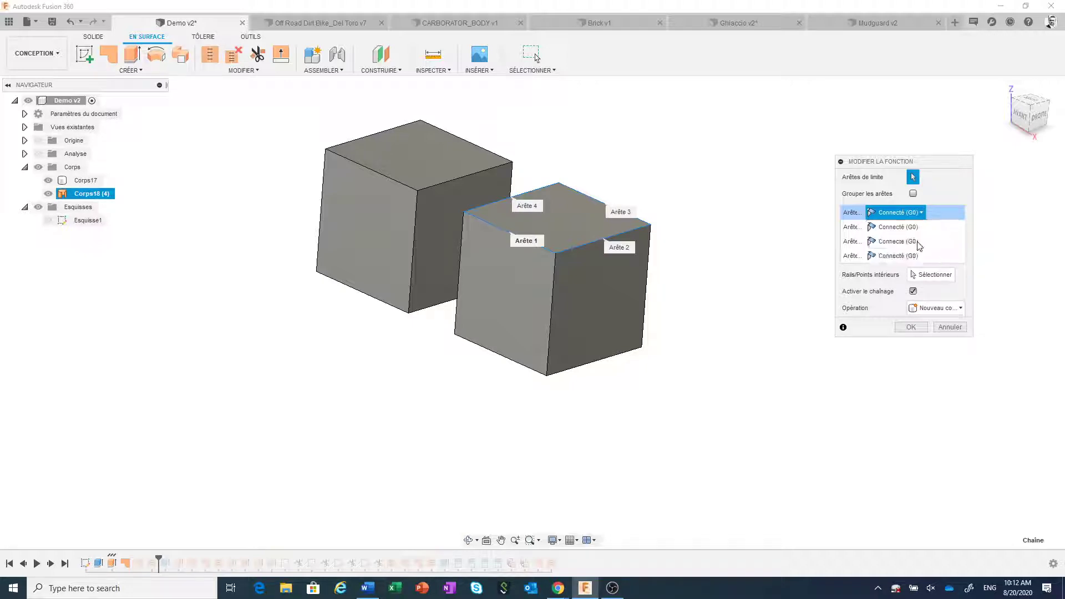
pyautogui.click(923, 228)
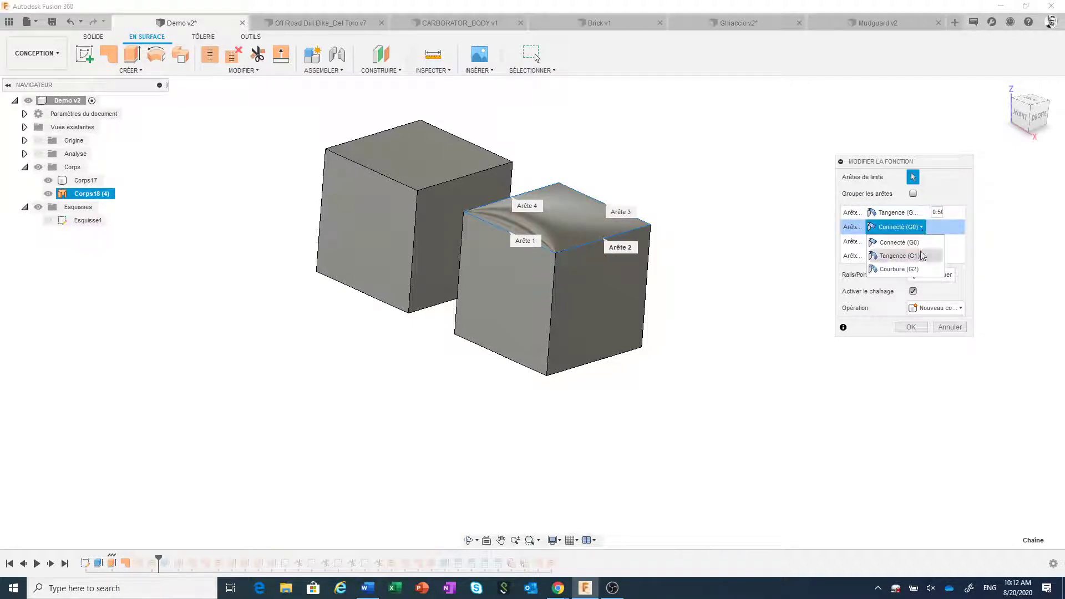
pyautogui.click(915, 256)
pyautogui.click(922, 242)
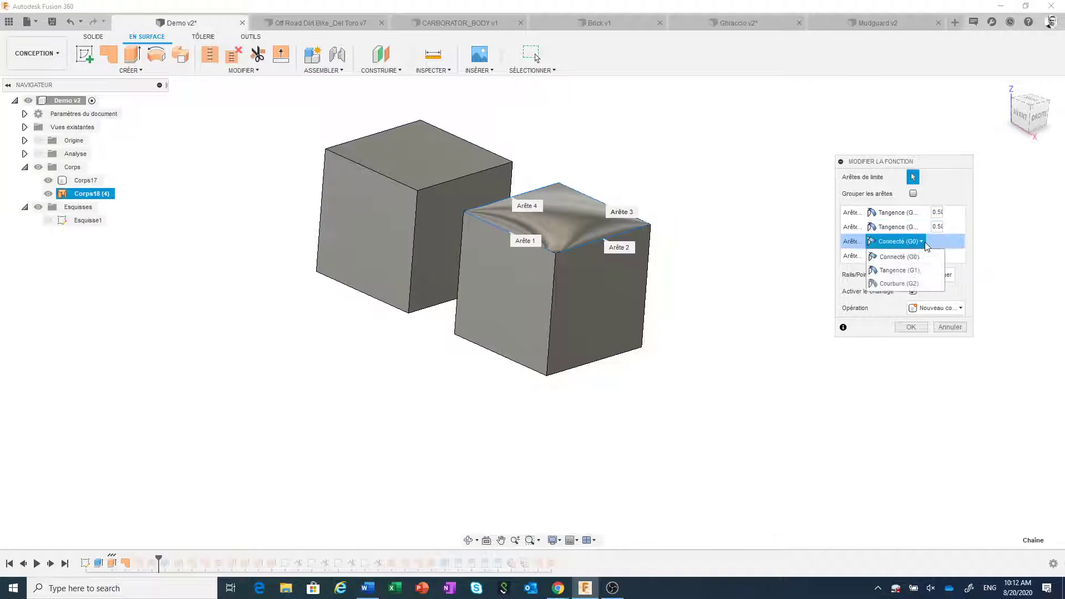
pyautogui.click(915, 270)
pyautogui.click(920, 256)
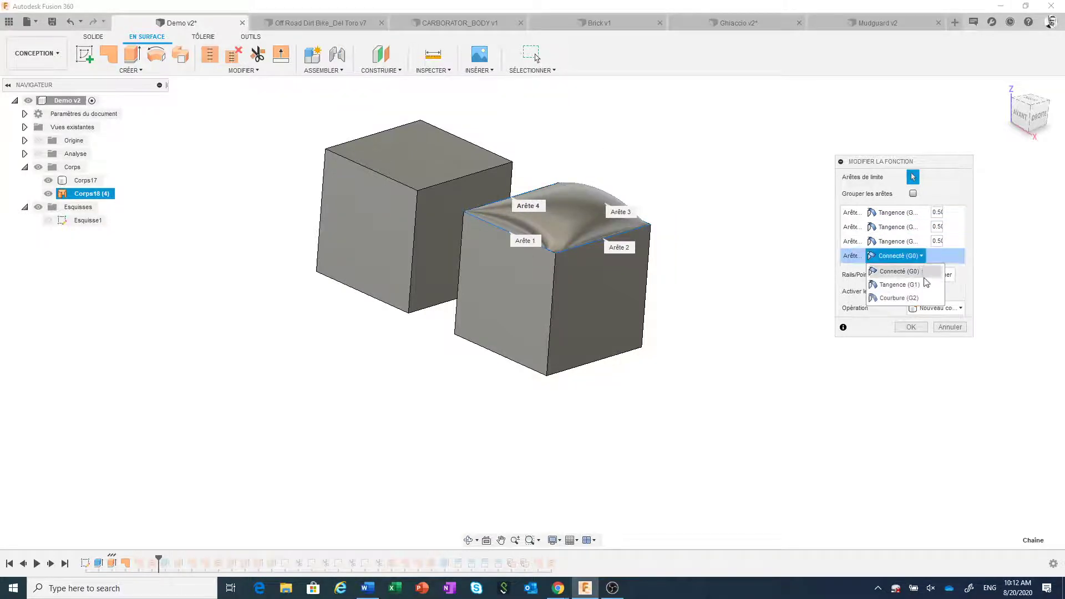
pyautogui.click(925, 284)
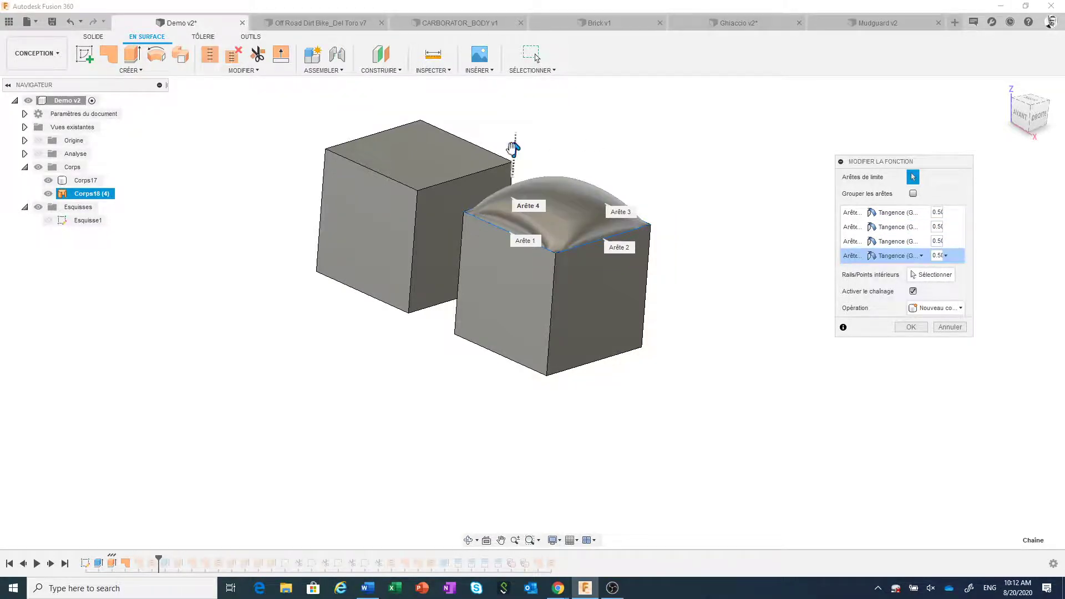
pyautogui.moveTo(514, 148); pyautogui.dragTo(516, 123)
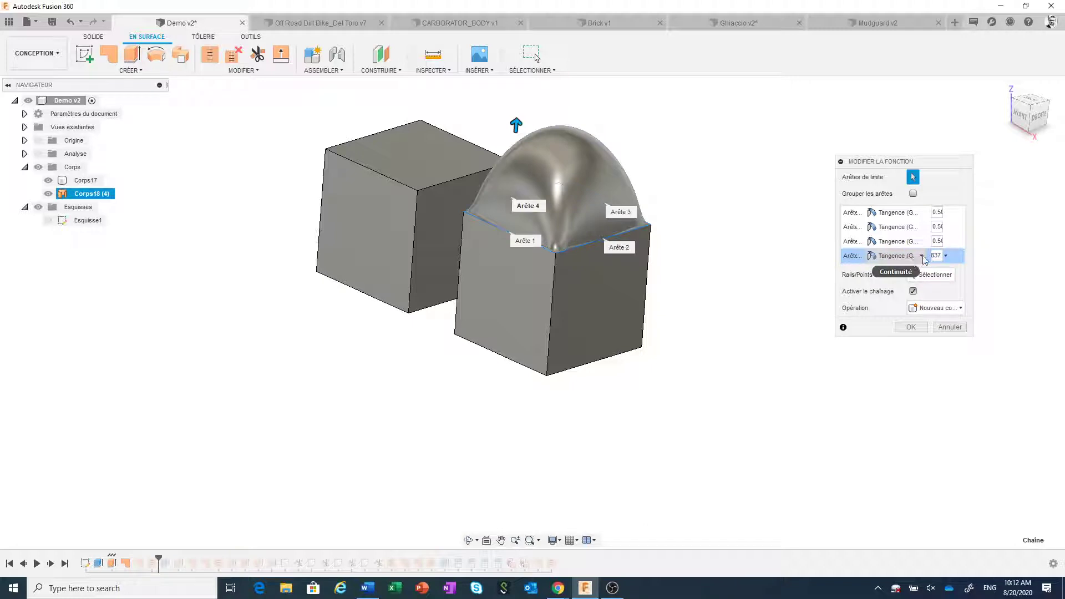
# Step: Switch all four edges to Courbure (G2) continuity and confirm the domed patch
pyautogui.click(921, 256)
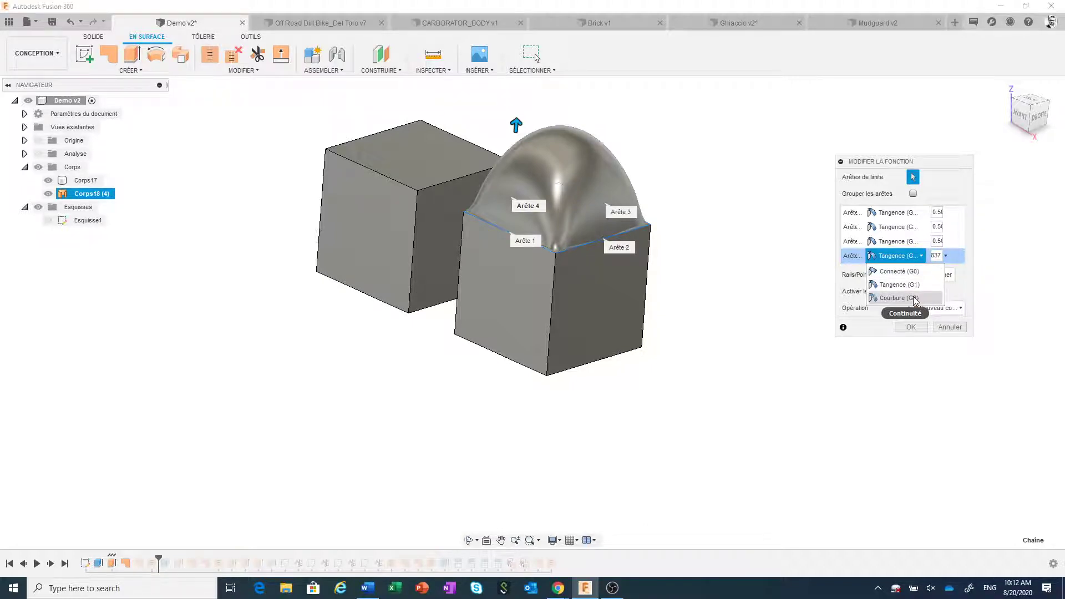
pyautogui.click(914, 299)
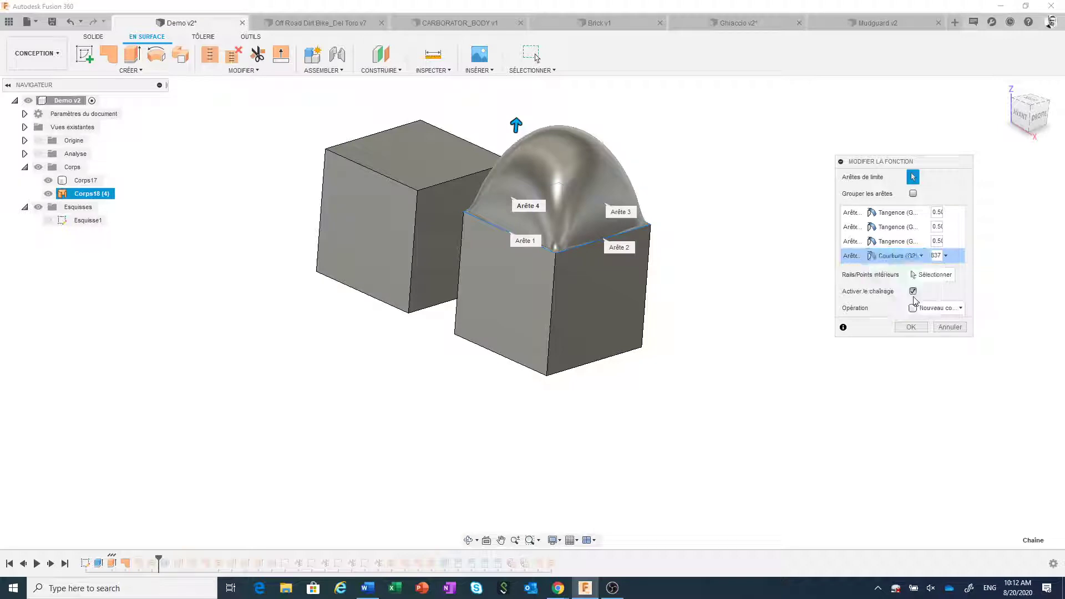
pyautogui.click(922, 242)
pyautogui.click(915, 283)
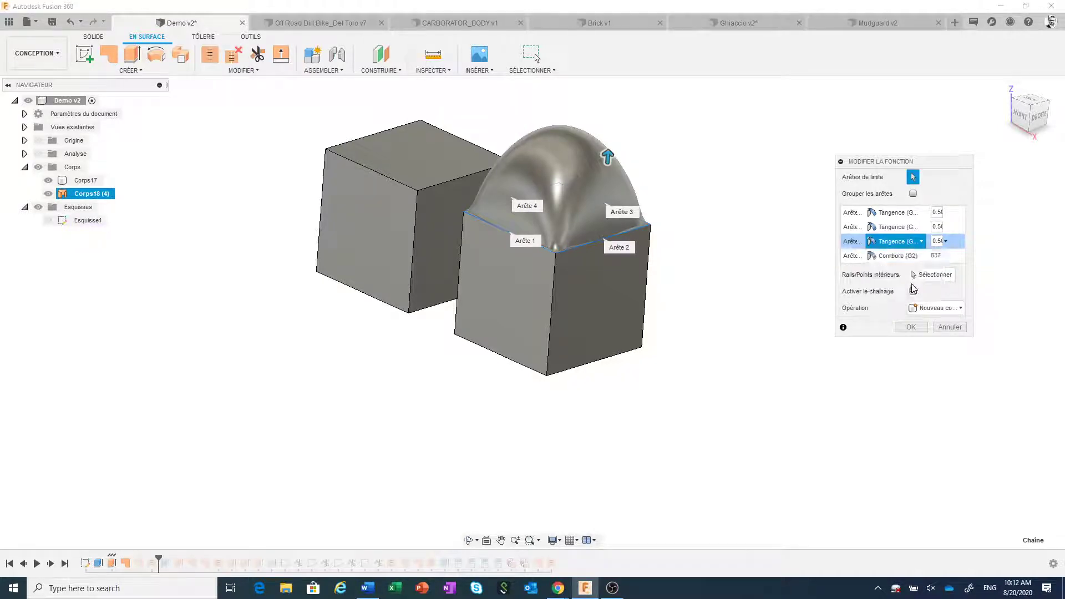
pyautogui.click(922, 227)
pyautogui.click(915, 269)
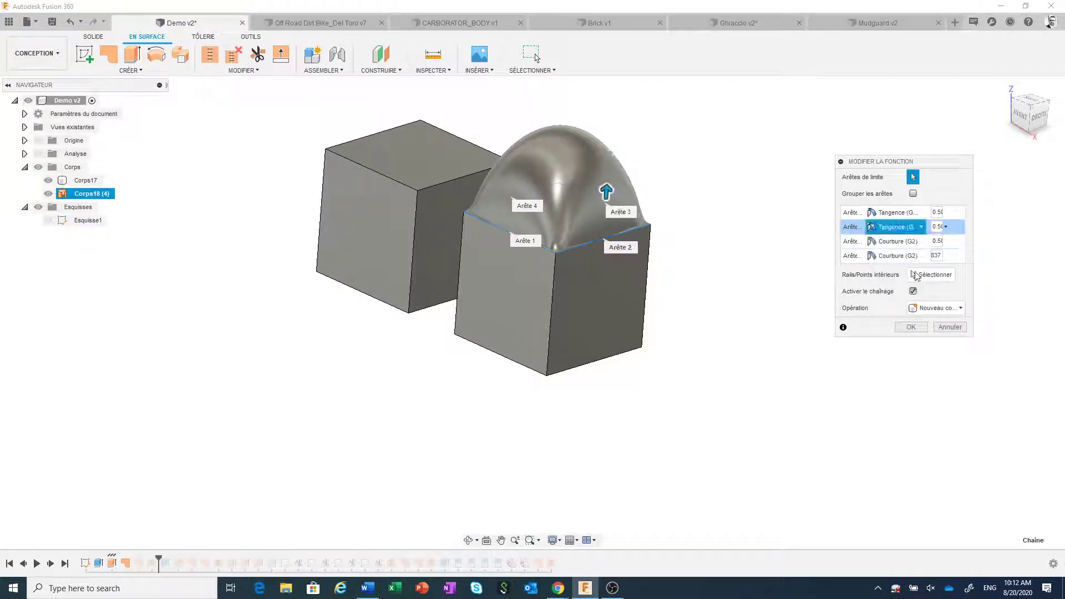
pyautogui.click(921, 213)
pyautogui.click(915, 255)
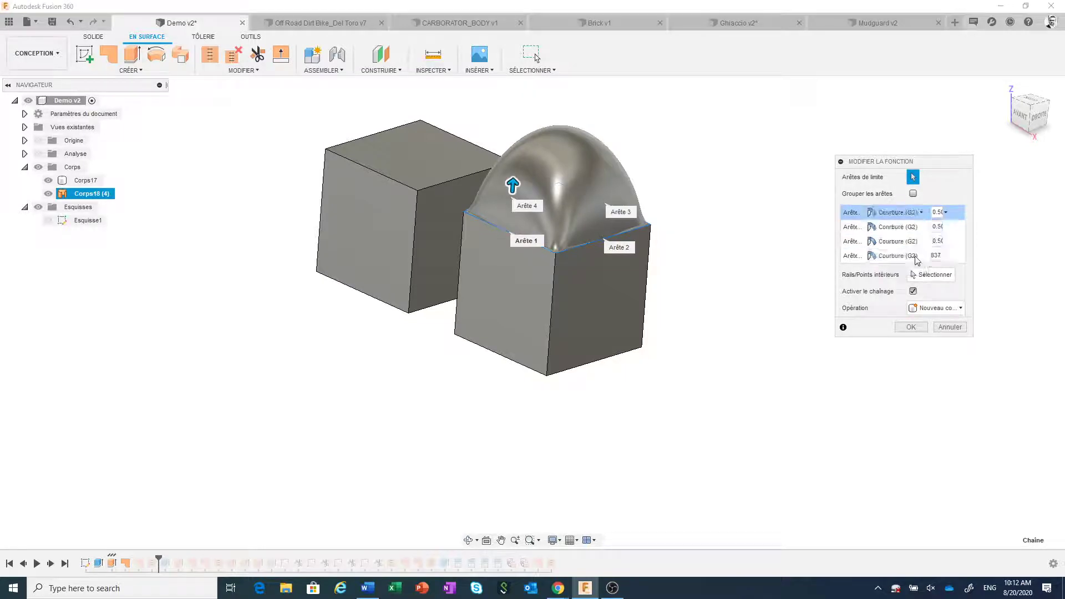
pyautogui.click(912, 328)
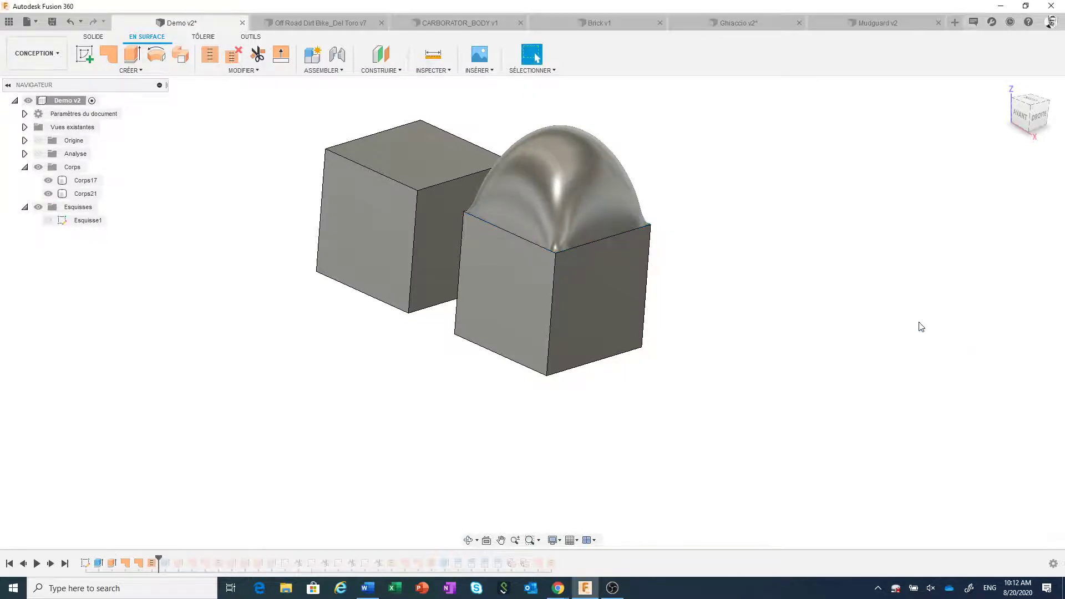
pyautogui.click(38, 154)
pyautogui.click(38, 154)
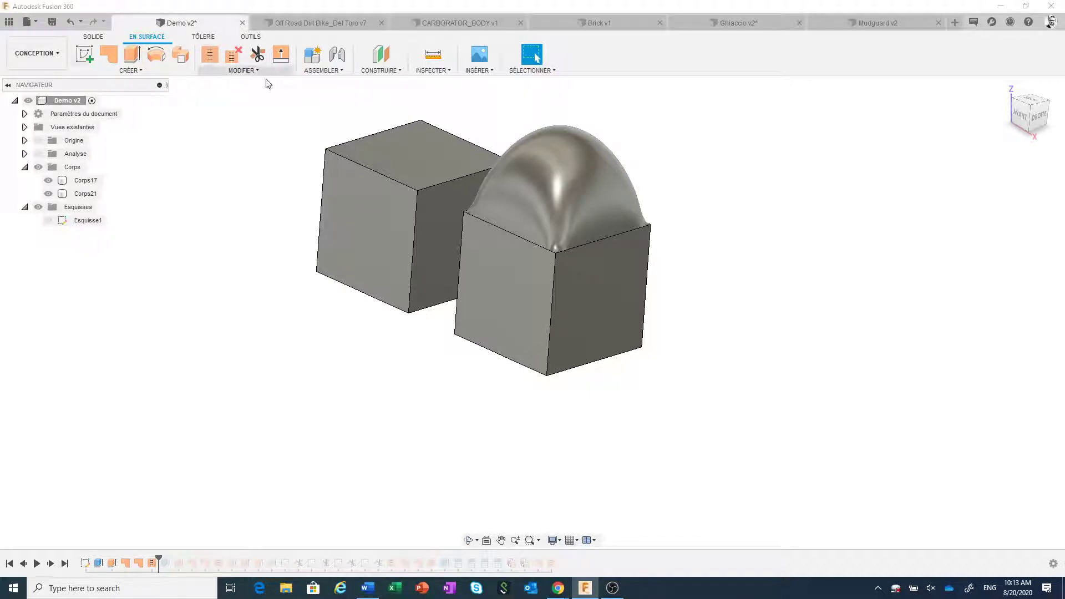
# Step: In the Off Road Dirt Bike document, isolate the Motor:1 component
pyautogui.click(320, 25)
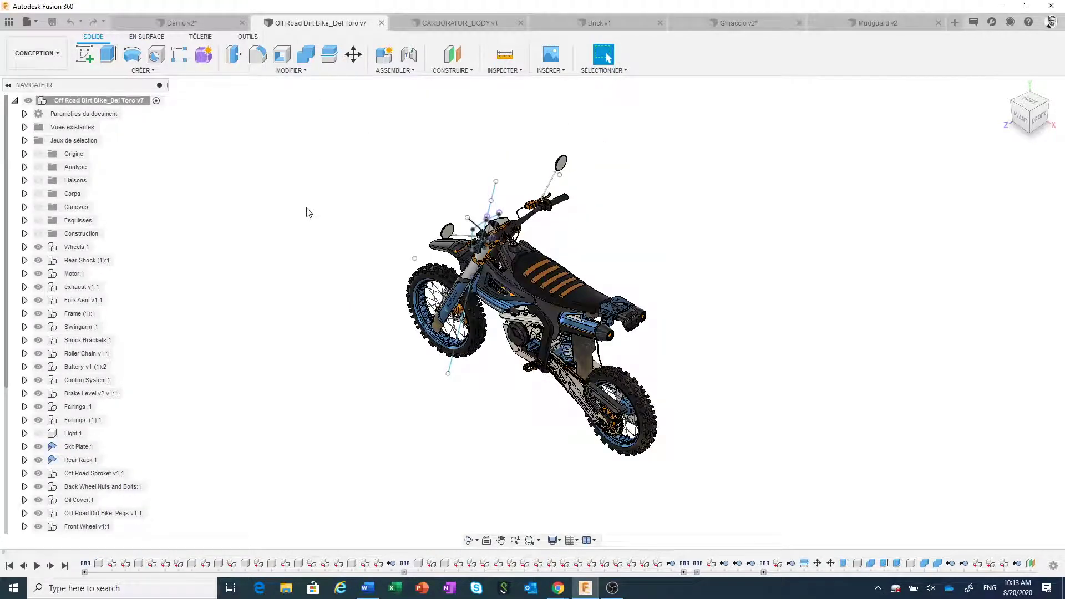
pyautogui.scroll(2, 419, 358)
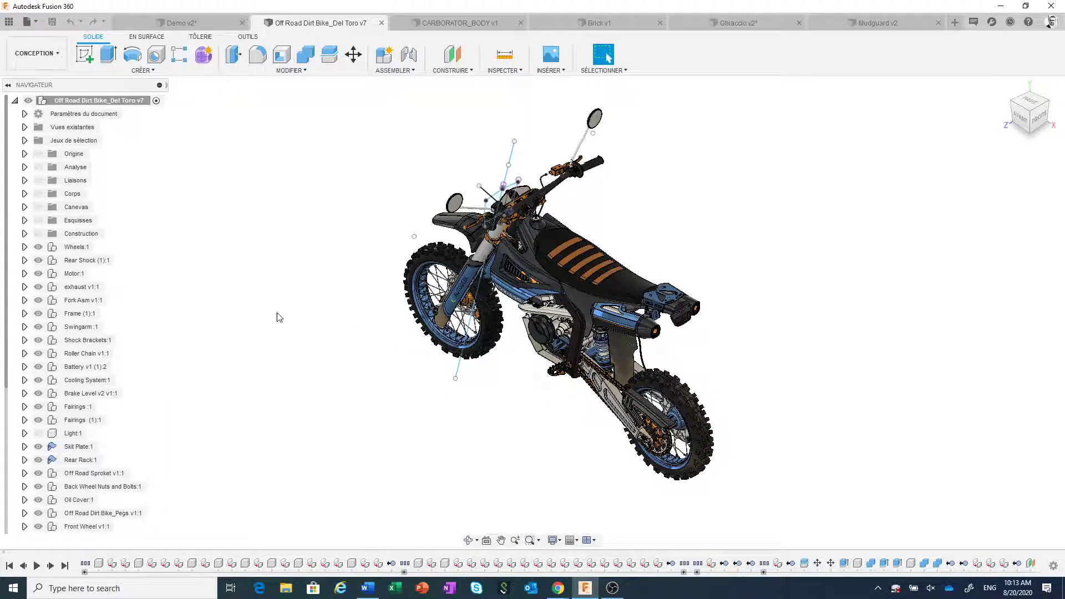
pyautogui.click(64, 276)
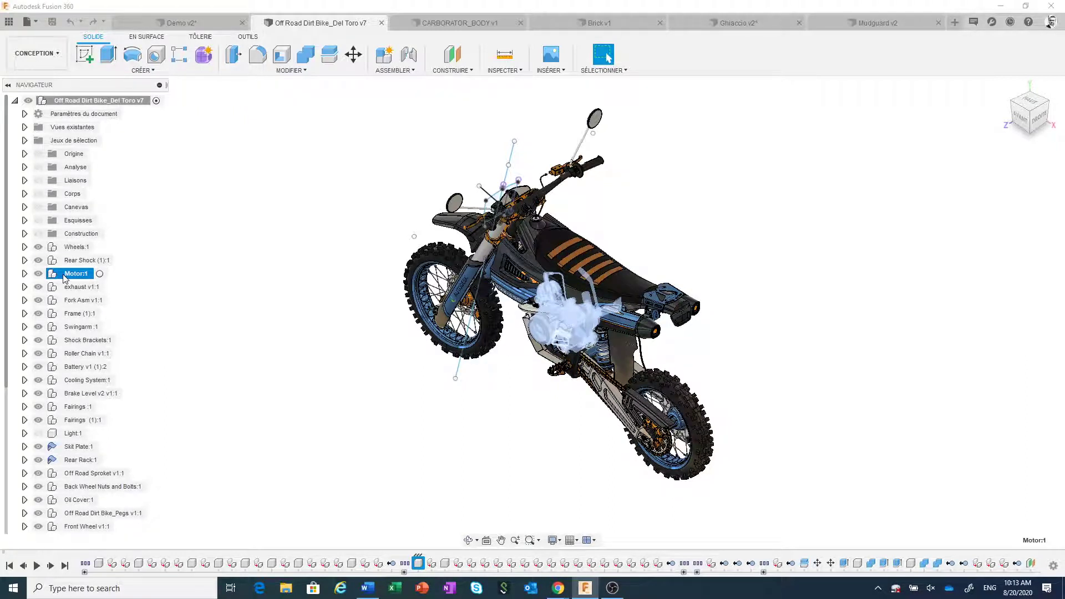
pyautogui.rightClick(63, 276)
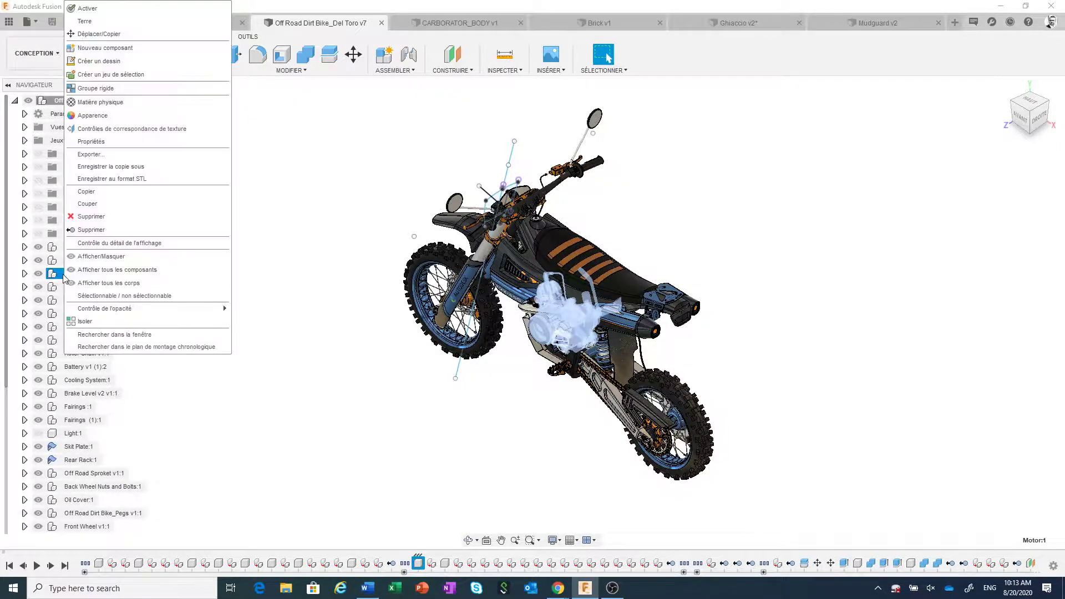
pyautogui.click(100, 325)
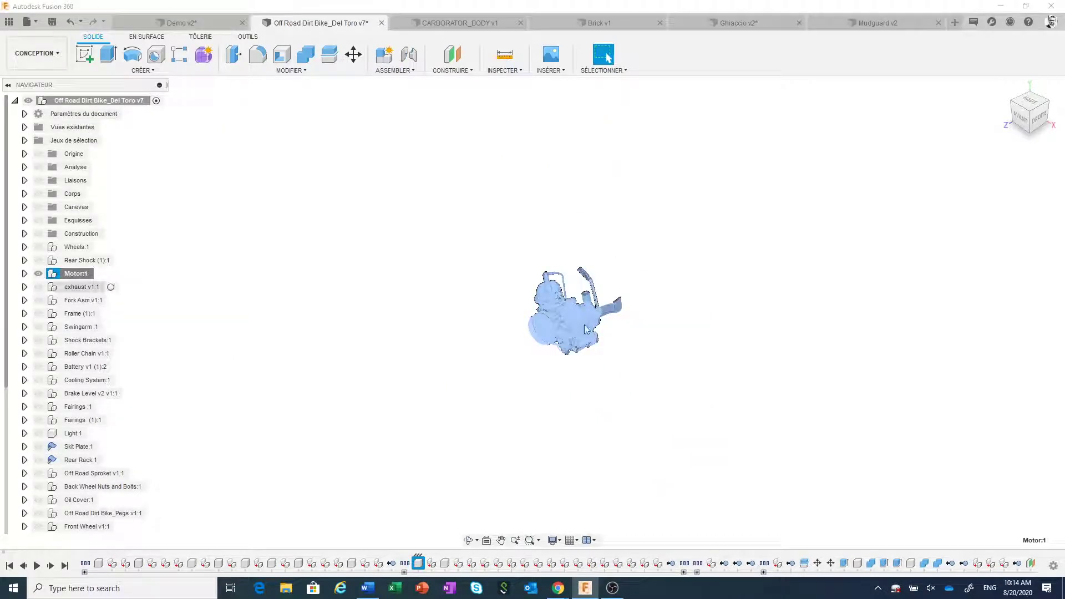
# Step: Expand Motor:1 and isolate the MOTOR_ASM v1:1 assembly
pyautogui.scroll(5, 586, 329)
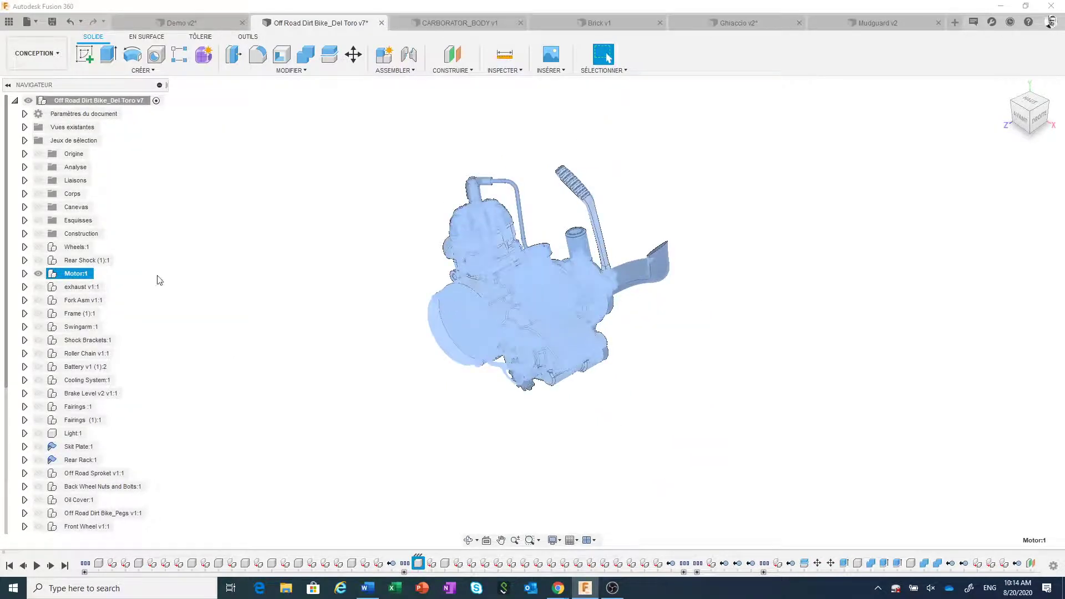
pyautogui.click(25, 274)
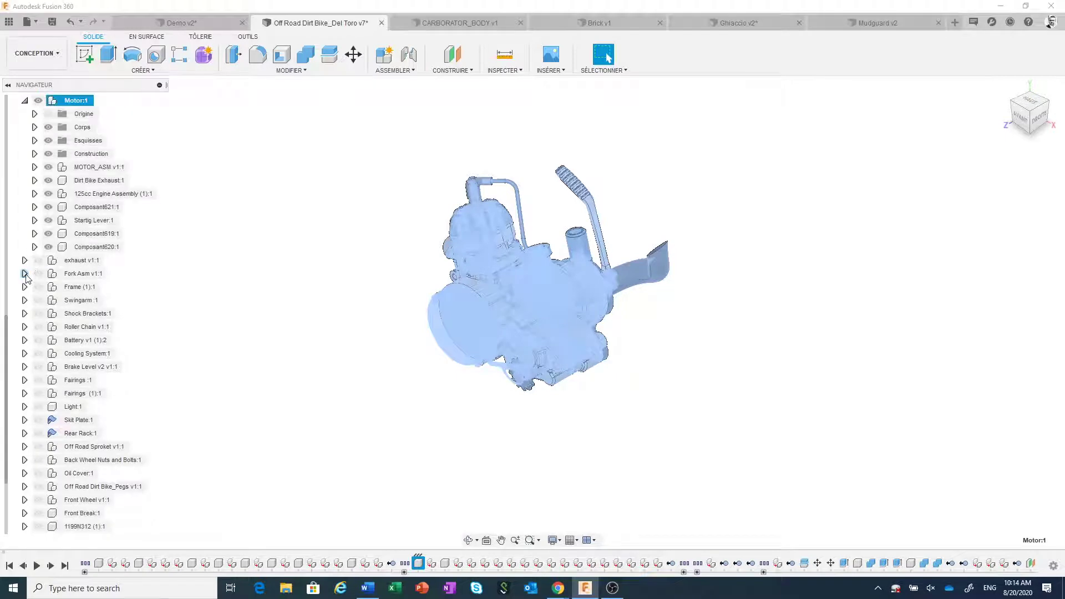
pyautogui.rightClick(111, 170)
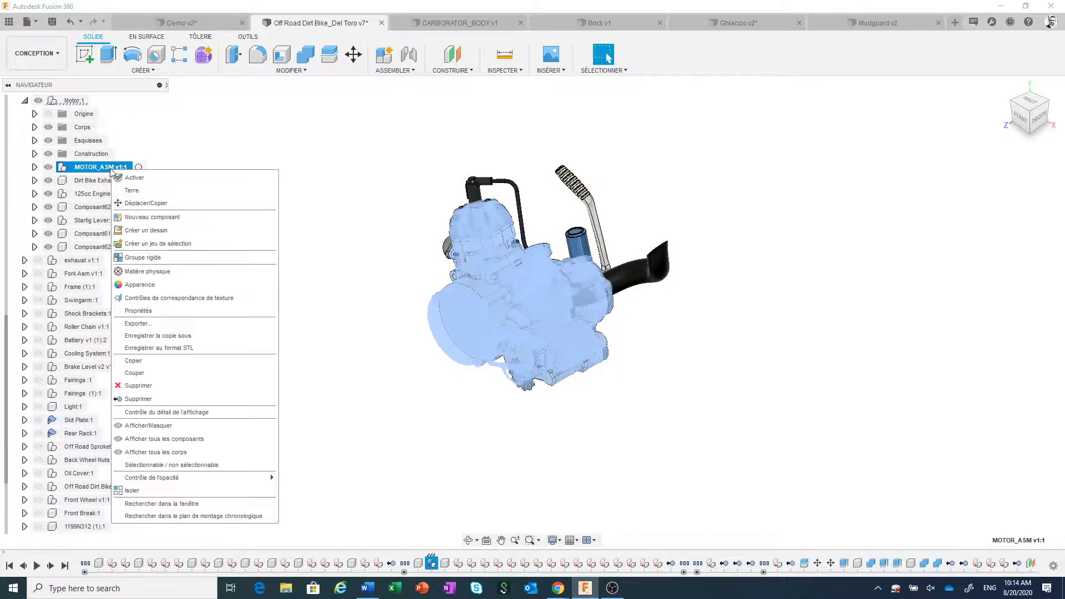
pyautogui.click(183, 491)
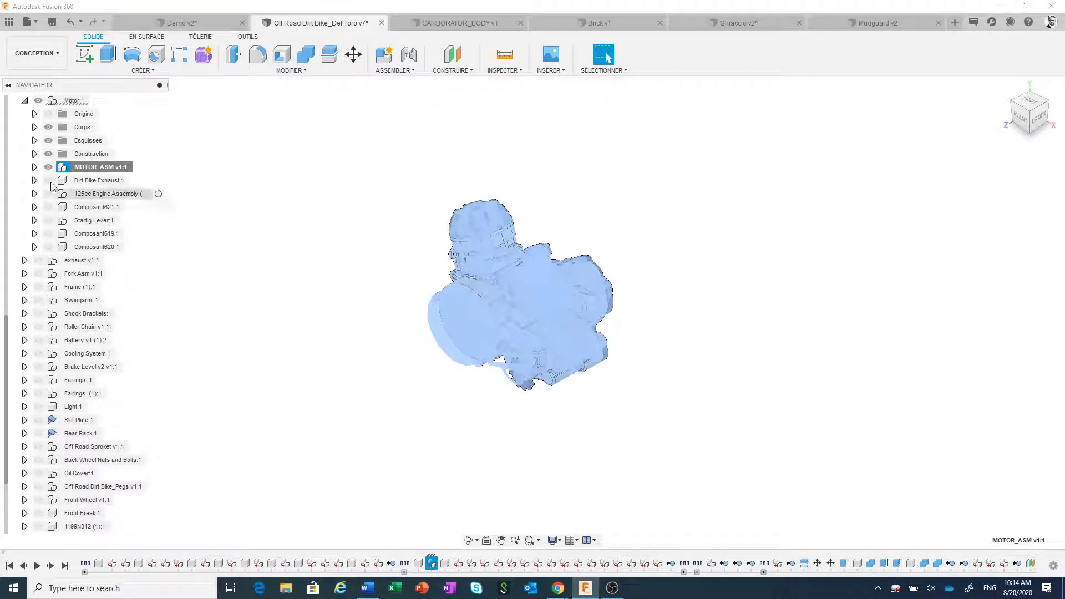
# Step: Expand MOTOR_ASM v1:1 and isolate the CARBORATOR_BODY:1 part
pyautogui.click(34, 167)
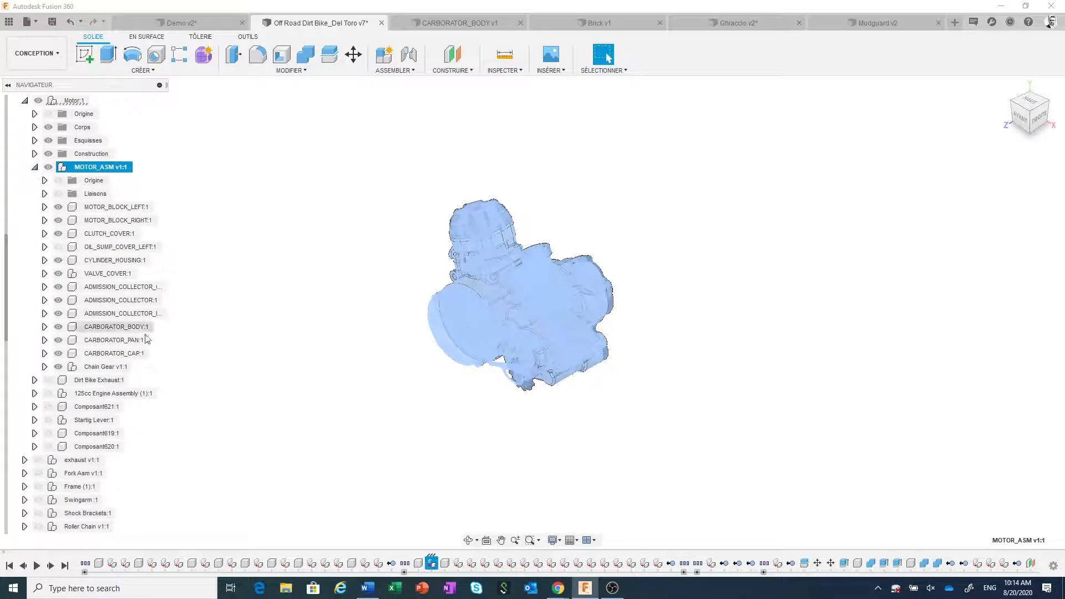
pyautogui.click(136, 289)
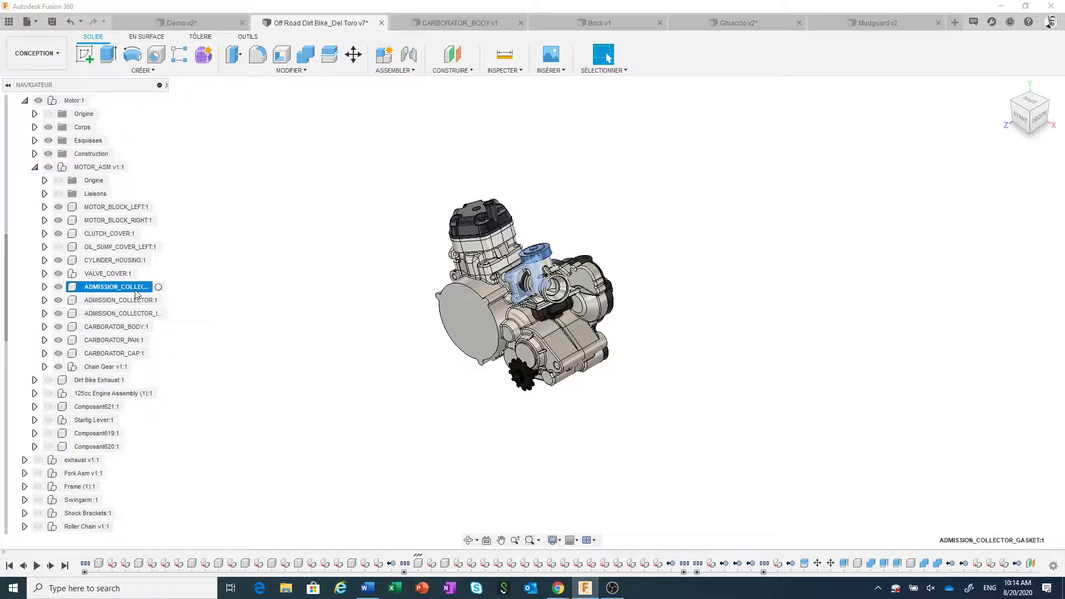
pyautogui.click(137, 301)
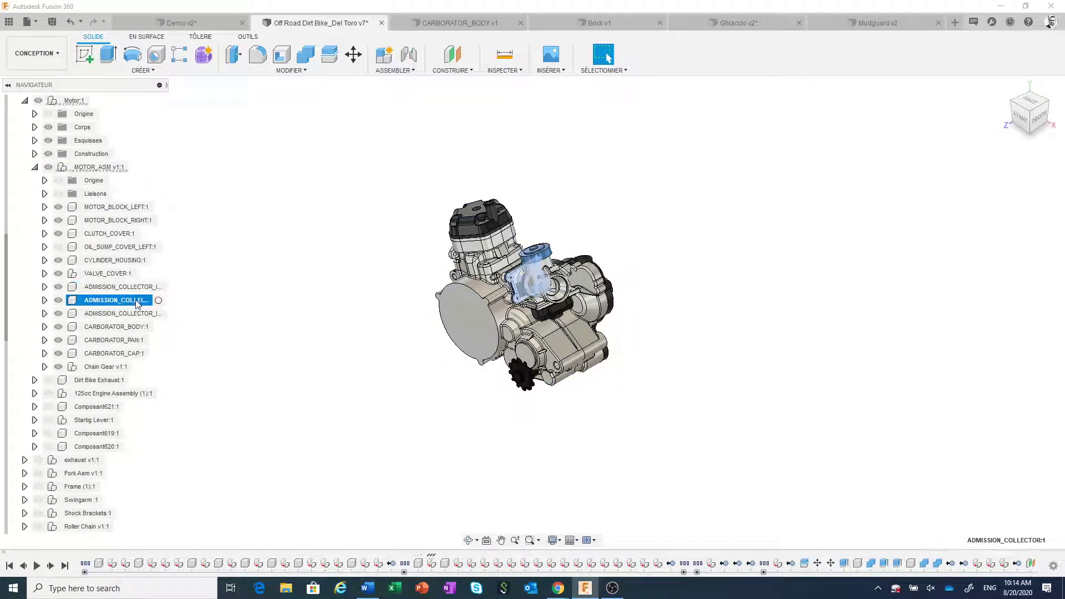
pyautogui.click(132, 331)
pyautogui.rightClick(132, 331)
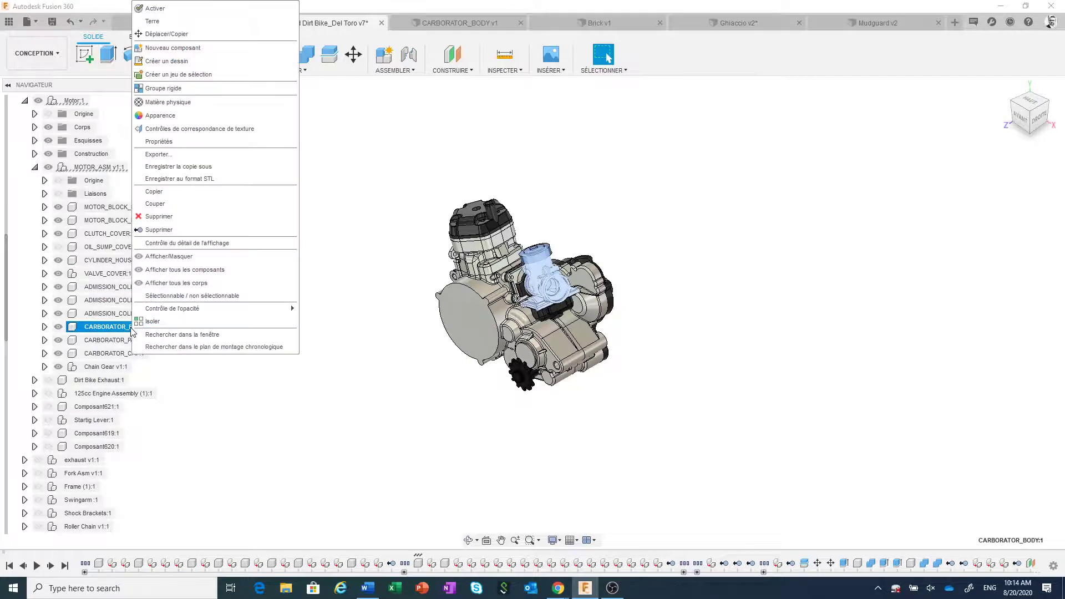
pyautogui.click(153, 322)
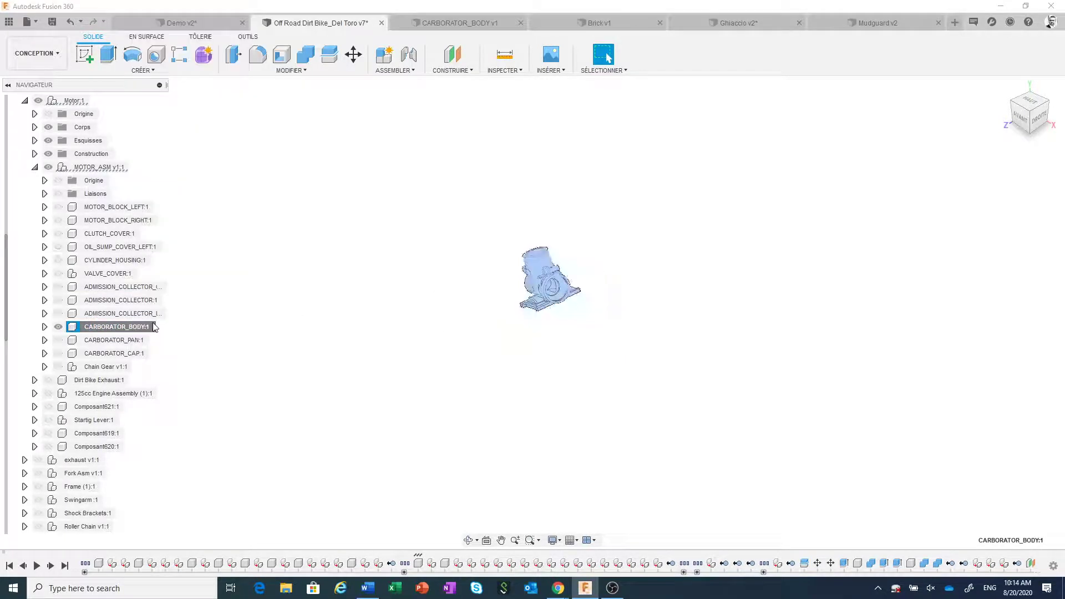
pyautogui.scroll(2, 552, 350)
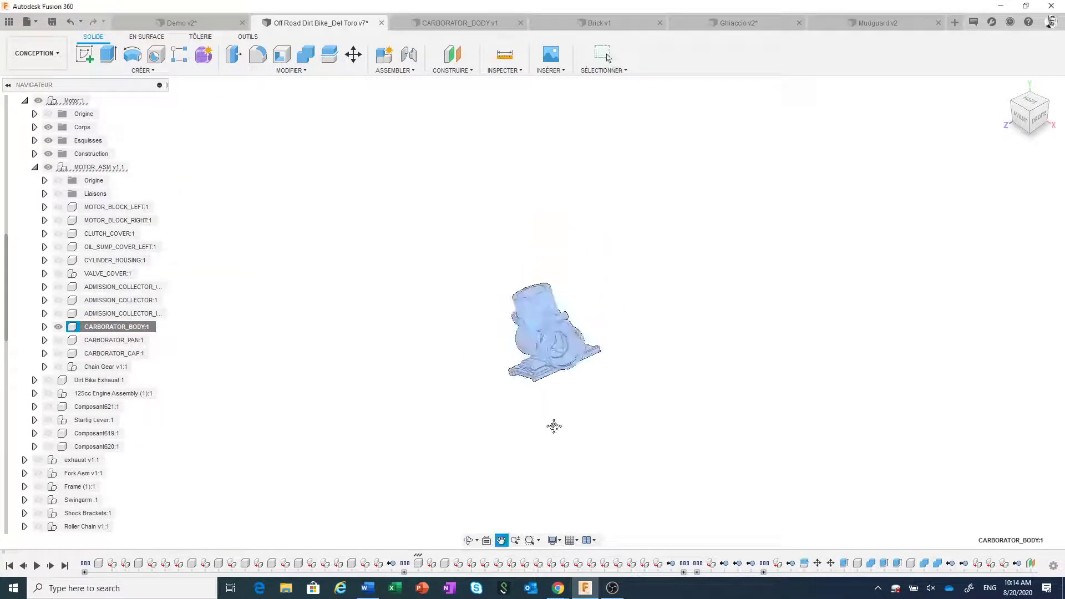
pyautogui.scroll(2, 555, 427)
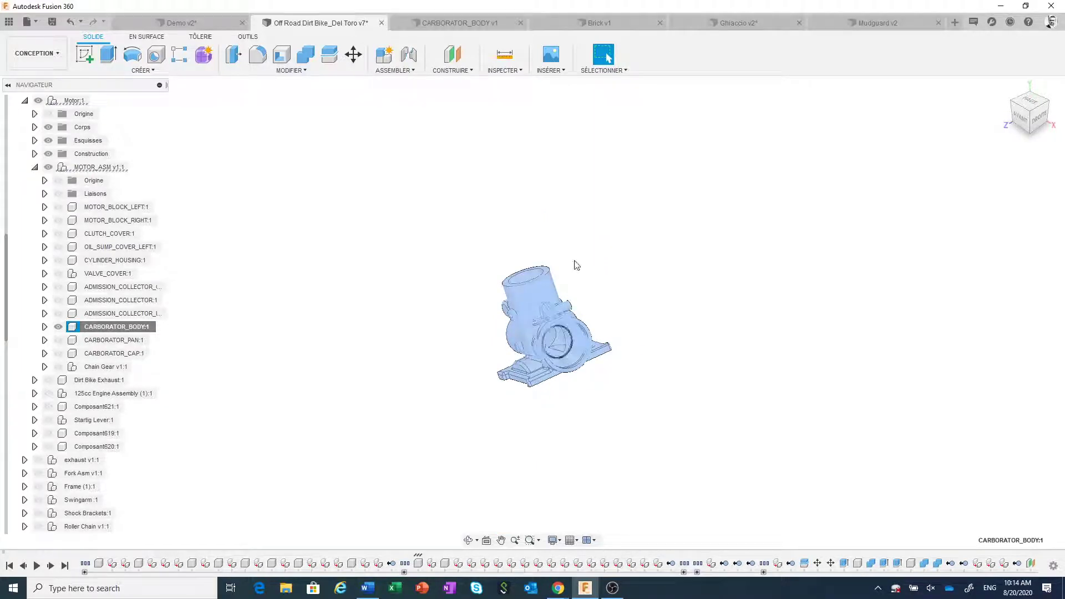
# Step: In CARBORATOR_BODY v1, expand Corps and Décousu (266) to inspect the unstitched bodies, then collapse Décousu
pyautogui.click(463, 23)
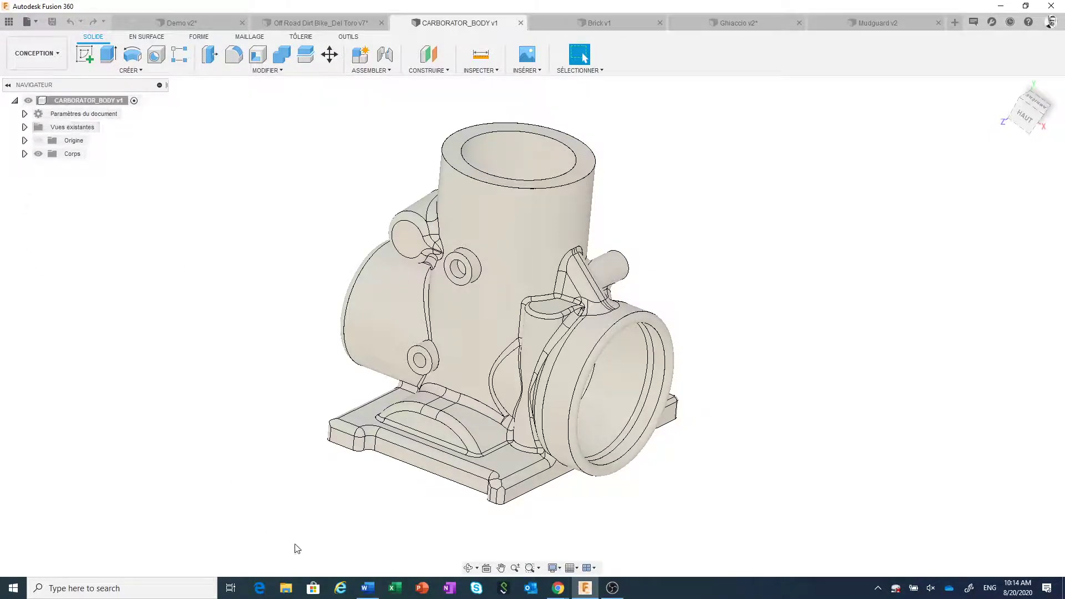
pyautogui.rightClick(101, 102)
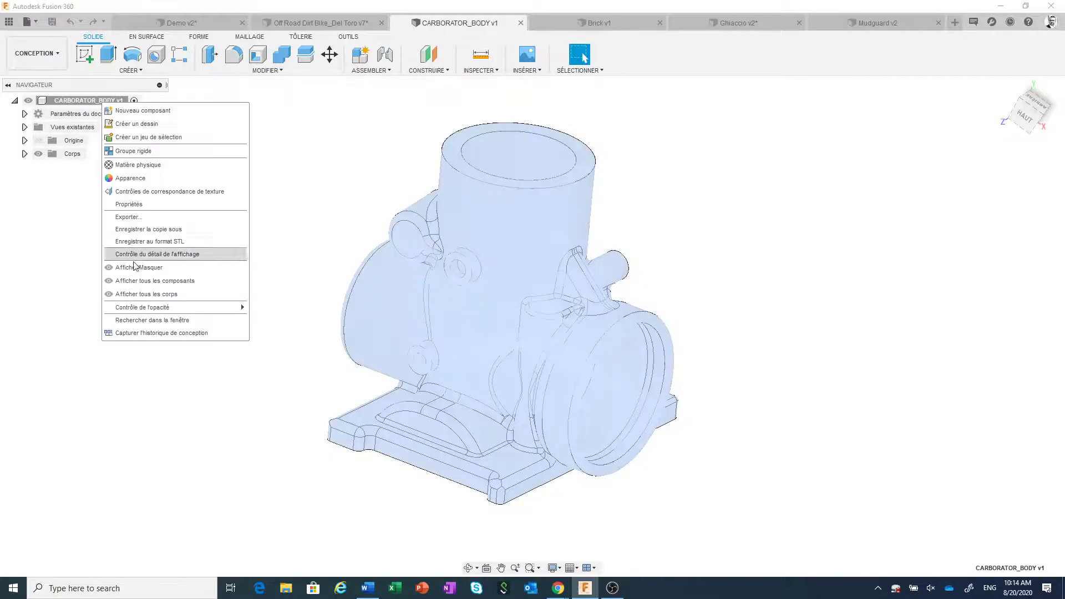
pyautogui.click(171, 337)
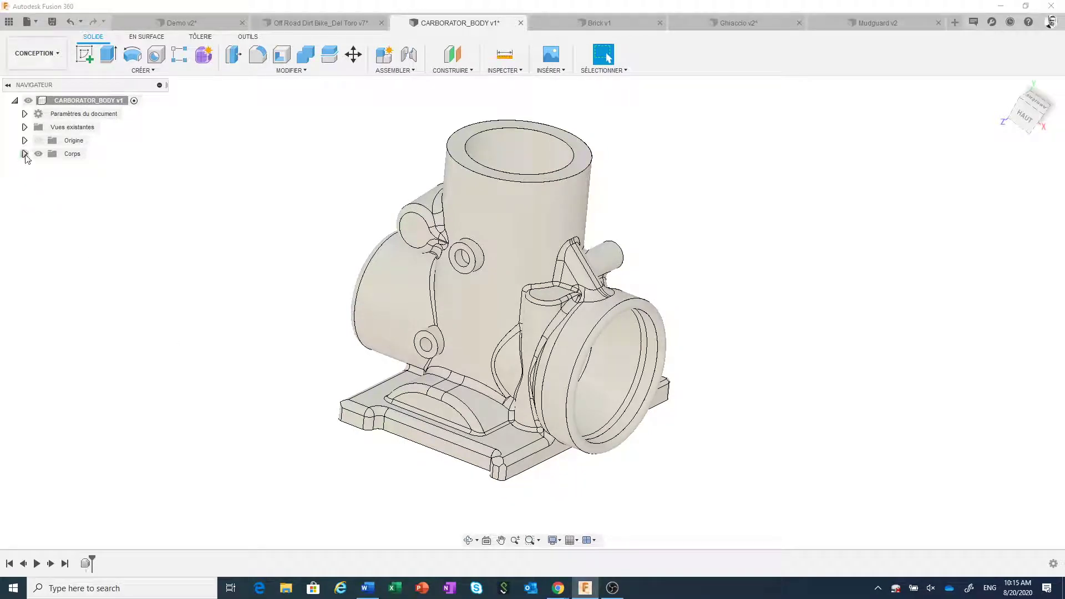
pyautogui.click(24, 154)
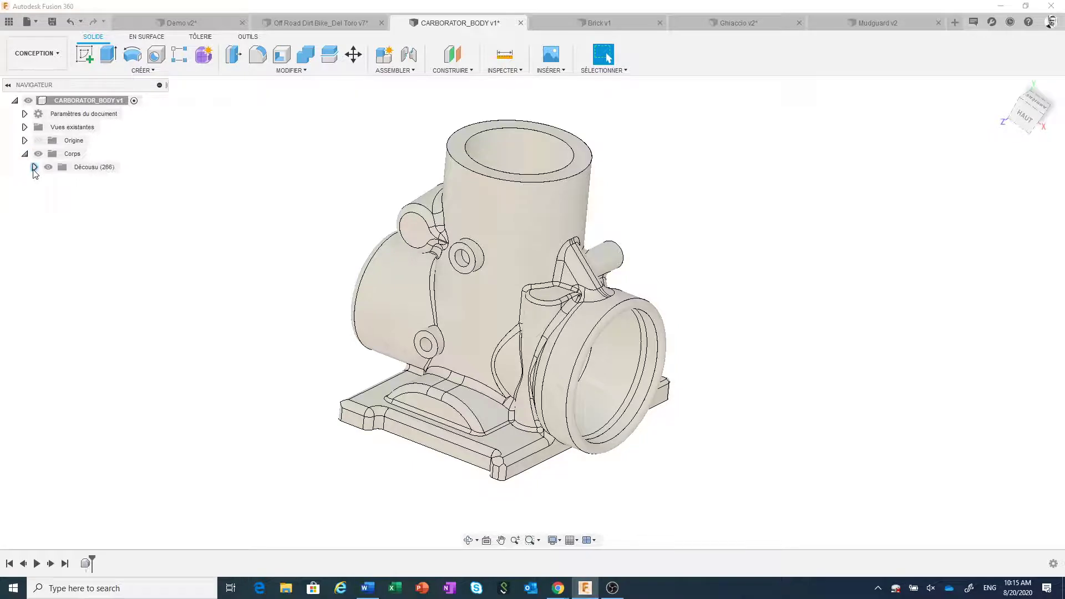
pyautogui.click(35, 167)
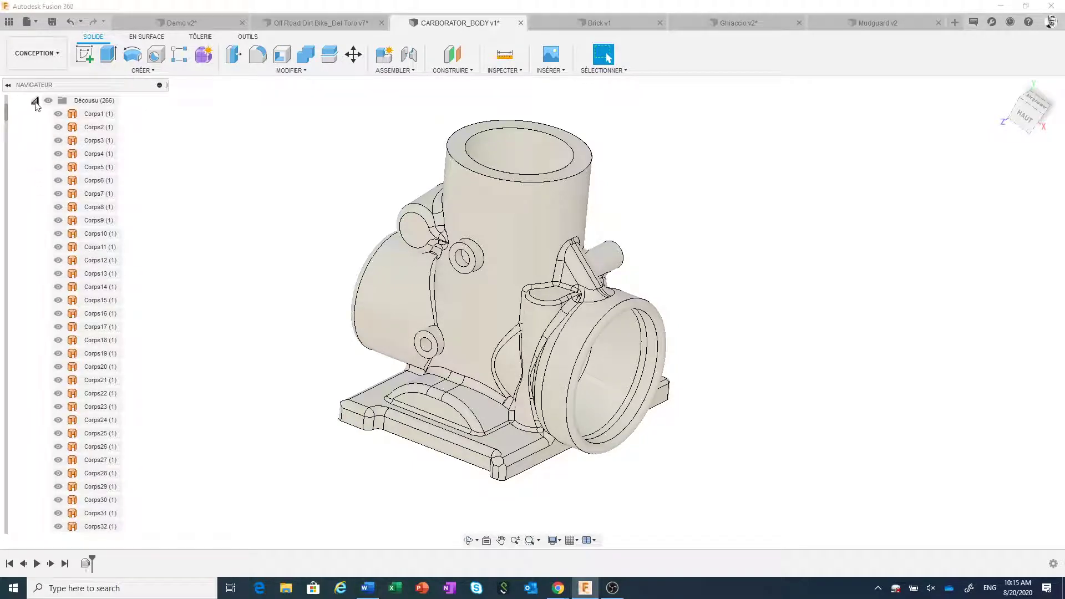
pyautogui.click(34, 100)
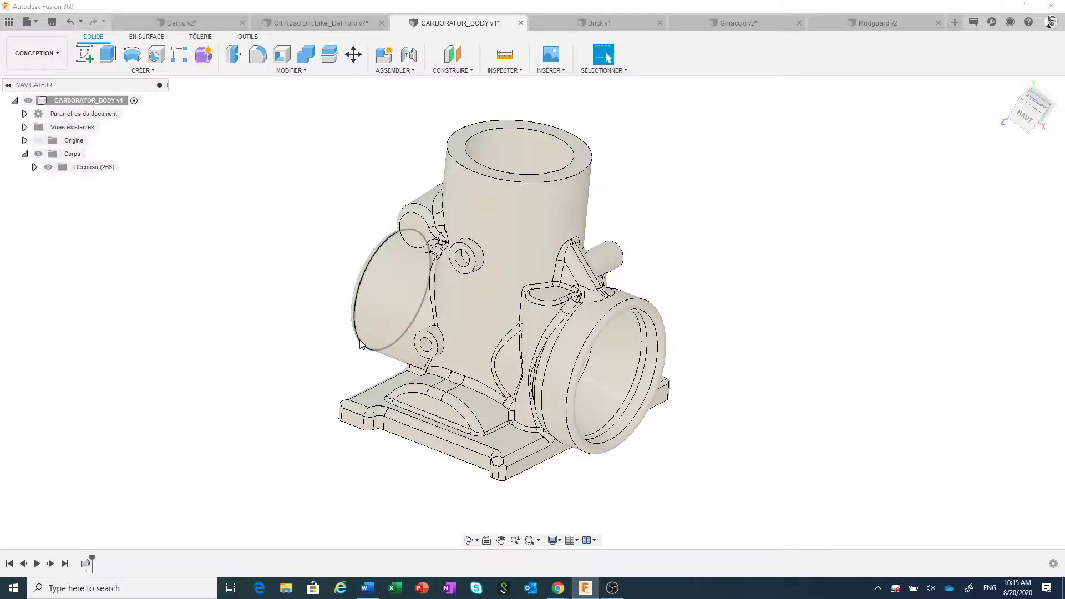
pyautogui.scroll(2, 361, 344)
pyautogui.scroll(-3, 361, 344)
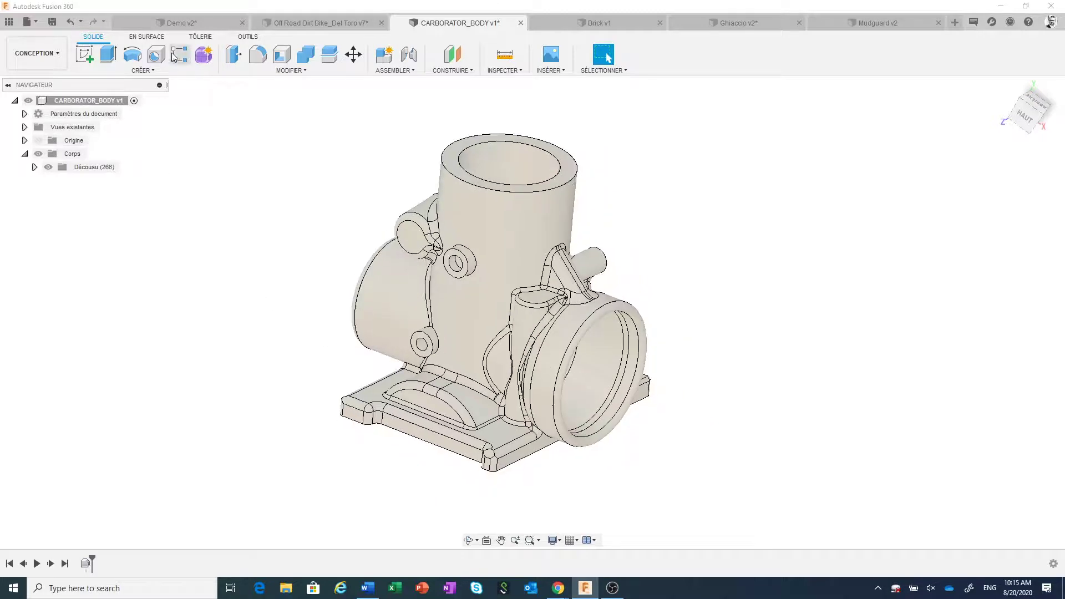
# Step: Switch to the SURFACE tools and reposition the carburetor model in the view
pyautogui.click(146, 37)
pyautogui.scroll(-1, 231, 197)
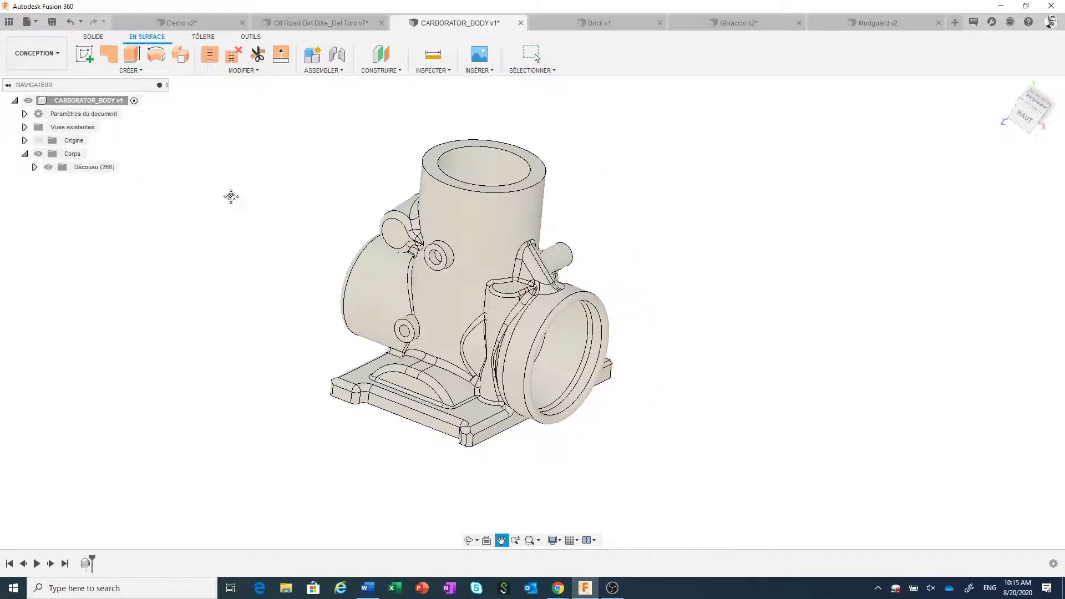
pyautogui.moveTo(231, 197); pyautogui.dragTo(289, 247)
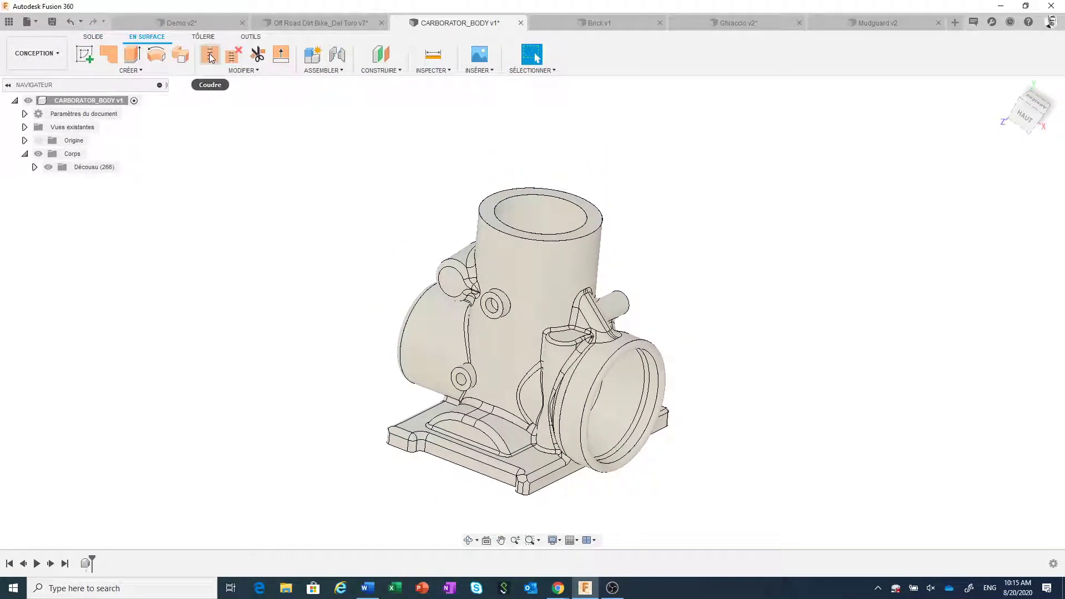
pyautogui.scroll(-1, 347, 372)
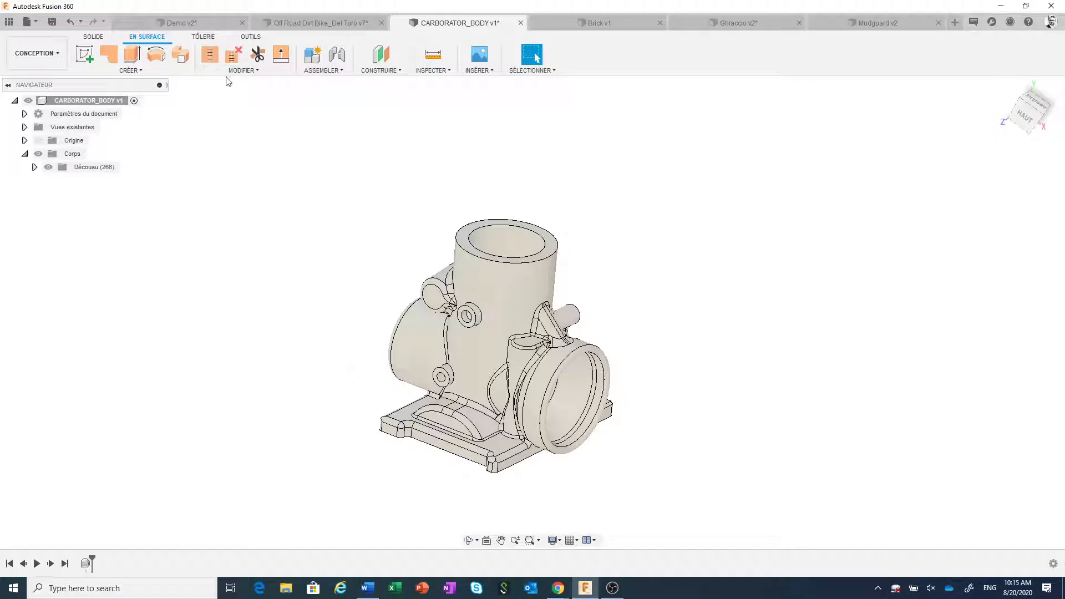
# Step: Stitch all 266 surface bodies at 0.10 mm tolerance into one body, Corps267
pyautogui.click(211, 56)
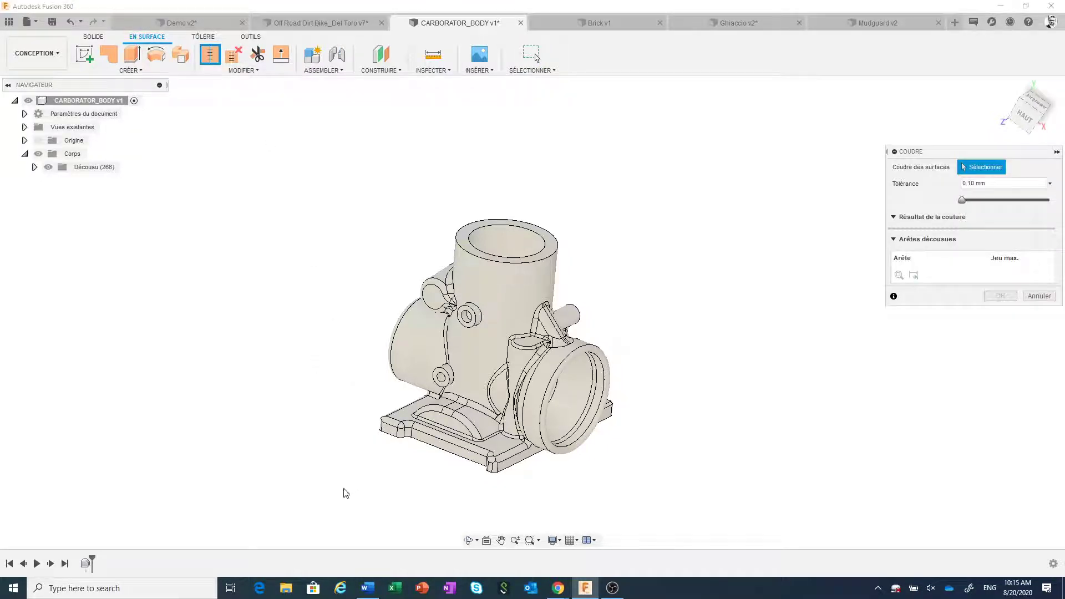
pyautogui.moveTo(315, 513); pyautogui.dragTo(667, 185)
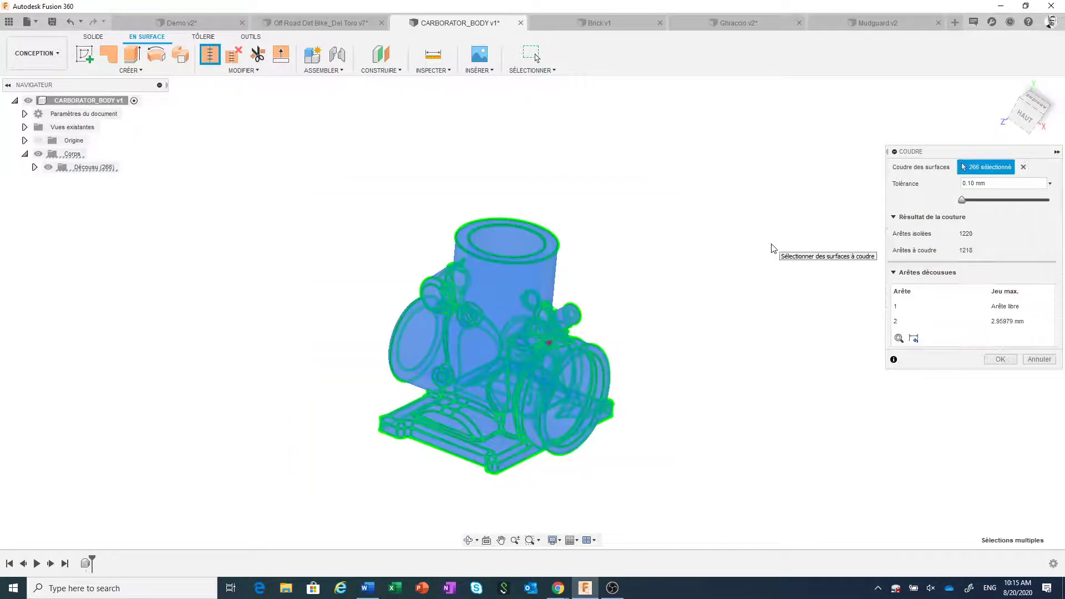
pyautogui.scroll(2, 638, 362)
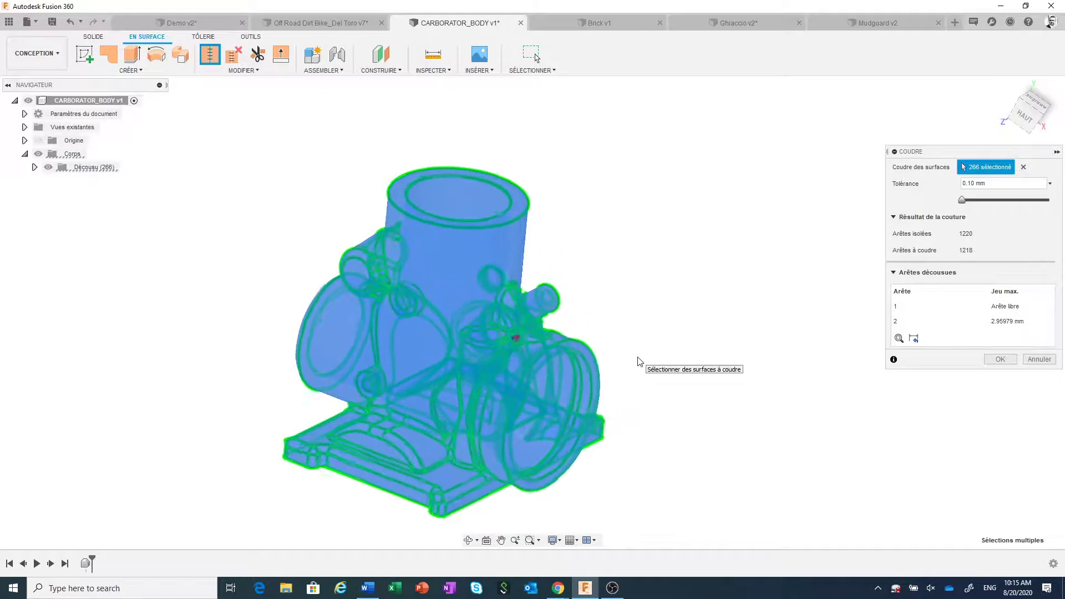
pyautogui.scroll(1, 638, 362)
pyautogui.scroll(2, 655, 360)
pyautogui.scroll(2, 721, 338)
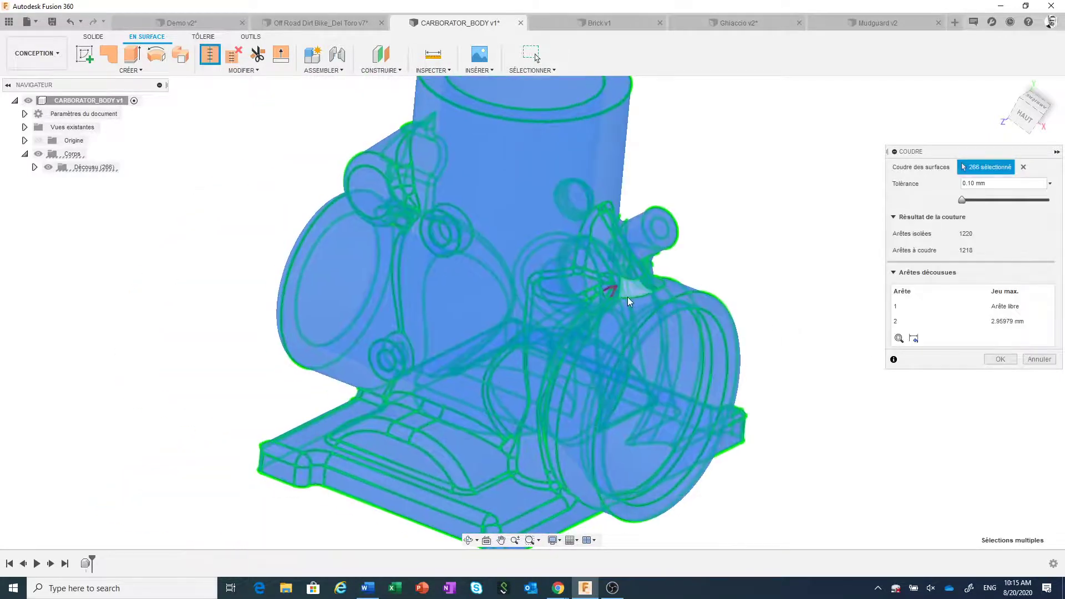
pyautogui.scroll(1, 629, 301)
pyautogui.scroll(2, 630, 296)
pyautogui.scroll(2, 629, 297)
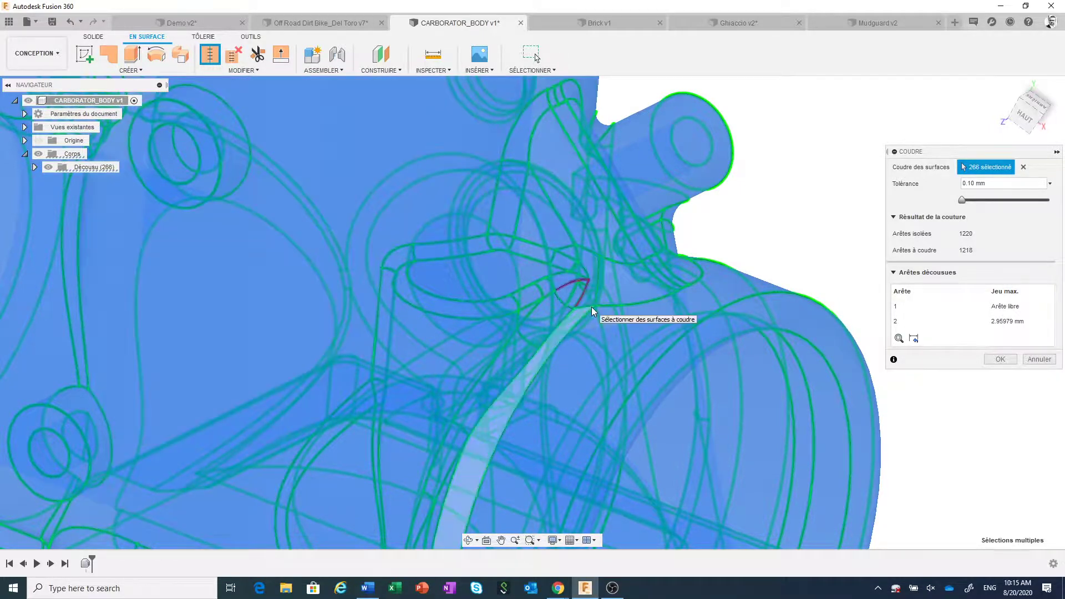
pyautogui.scroll(-2, 583, 306)
pyautogui.scroll(-2, 585, 307)
pyautogui.scroll(-2, 589, 309)
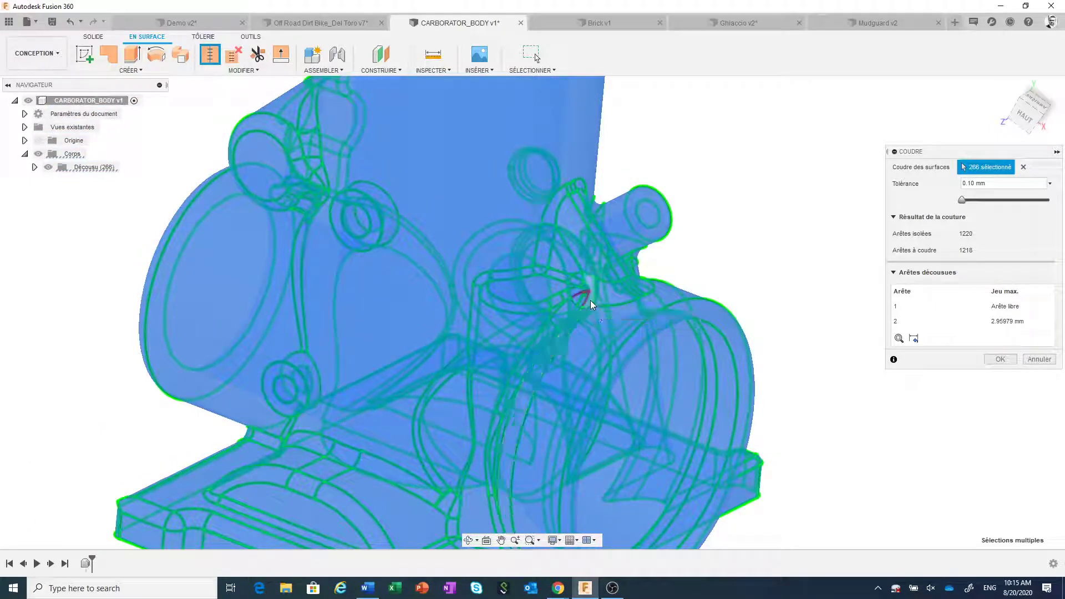
pyautogui.scroll(2, 585, 295)
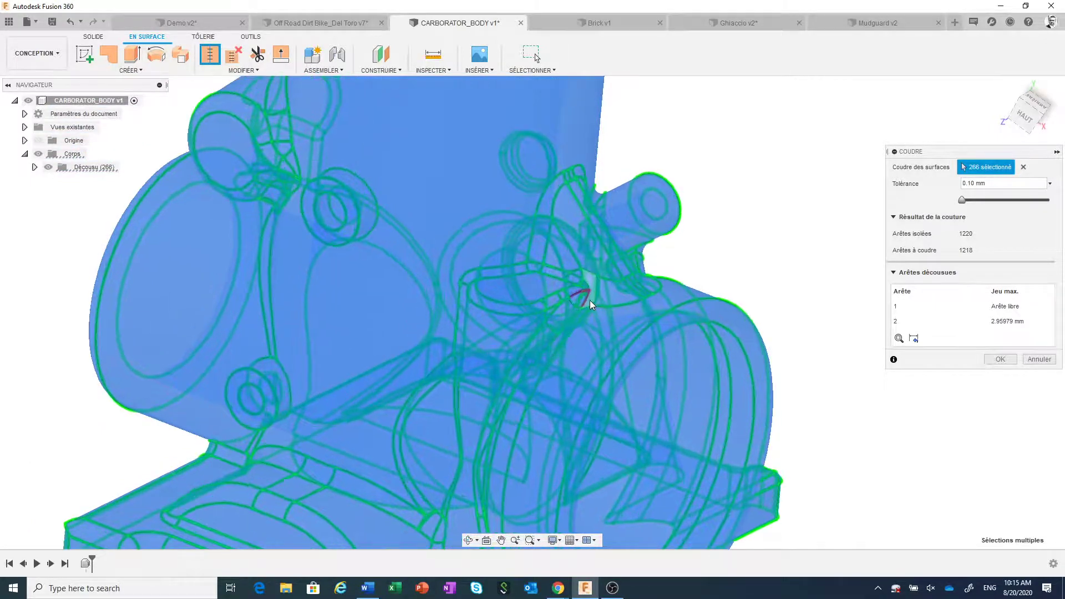
pyautogui.click(999, 360)
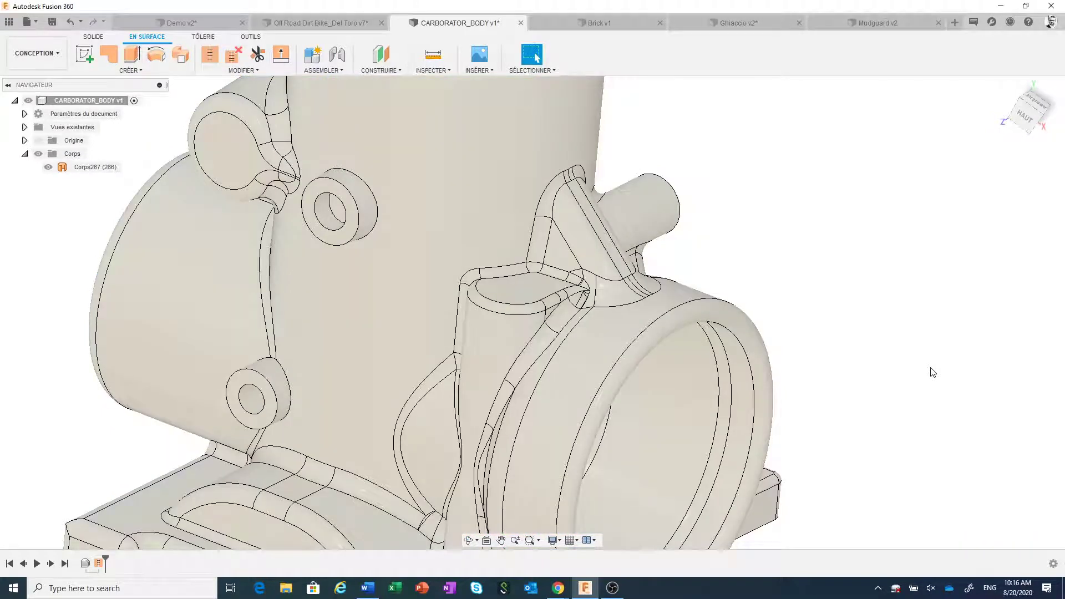
pyautogui.scroll(-2, 933, 372)
pyautogui.scroll(-2, 934, 371)
pyautogui.scroll(-2, 933, 371)
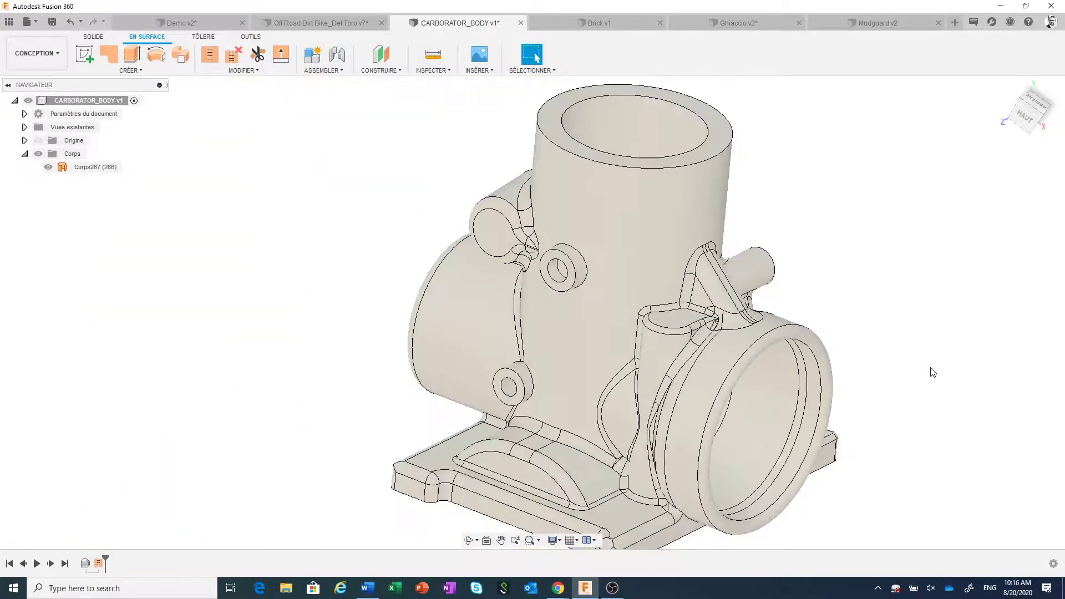
pyautogui.click(99, 167)
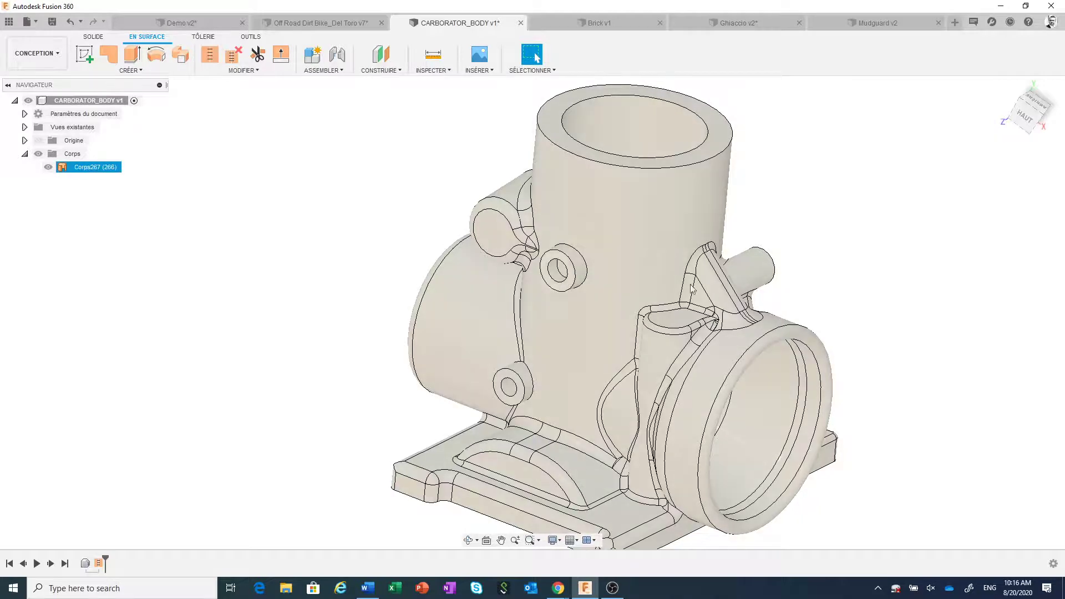
pyautogui.scroll(2, 754, 340)
pyautogui.scroll(-1, 734, 329)
pyautogui.scroll(-1, 718, 331)
pyautogui.scroll(-1, 717, 331)
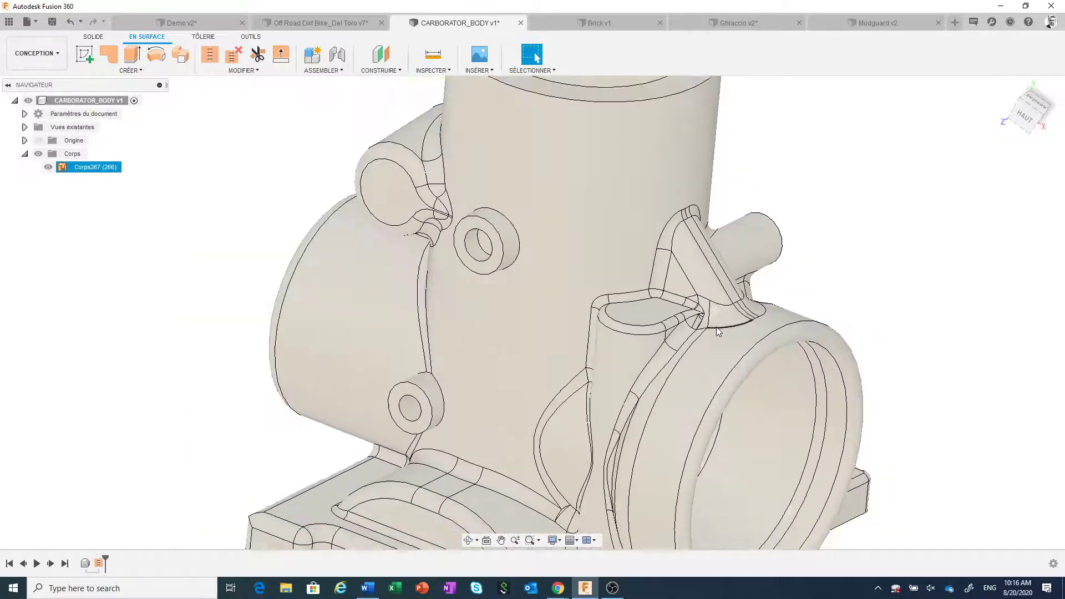
pyautogui.scroll(-1, 717, 332)
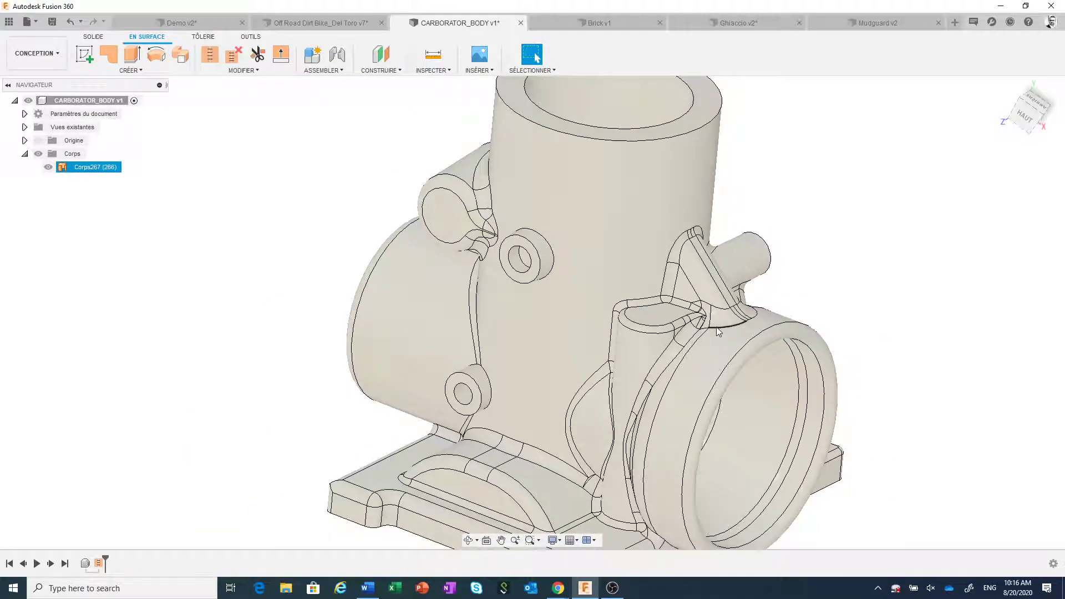
pyautogui.scroll(1, 716, 330)
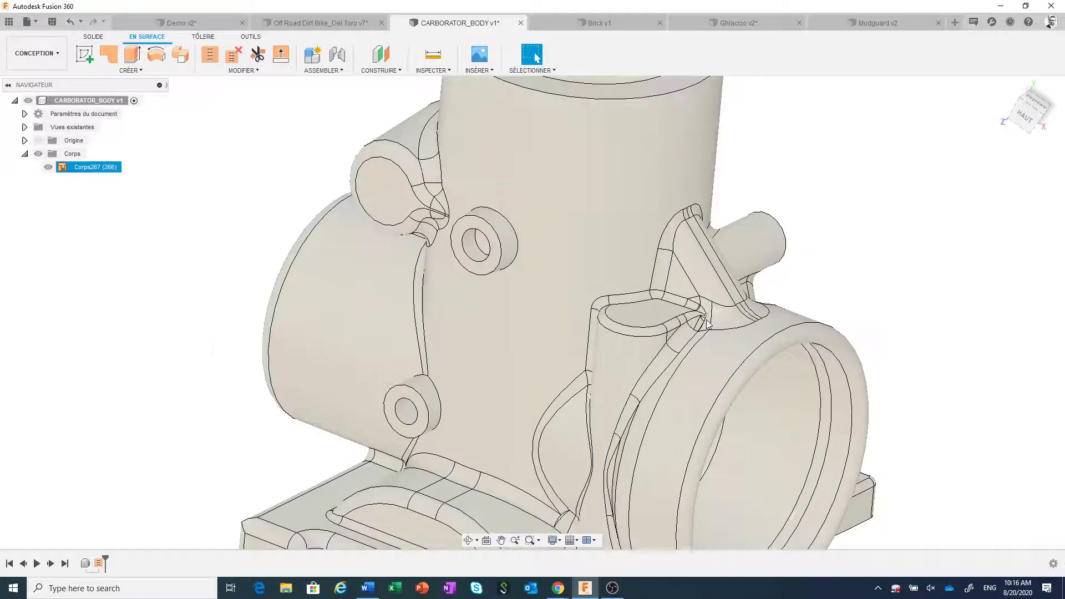
pyautogui.scroll(2, 700, 331)
pyautogui.scroll(1, 689, 332)
pyautogui.scroll(-1, 706, 336)
pyautogui.scroll(-2, 706, 335)
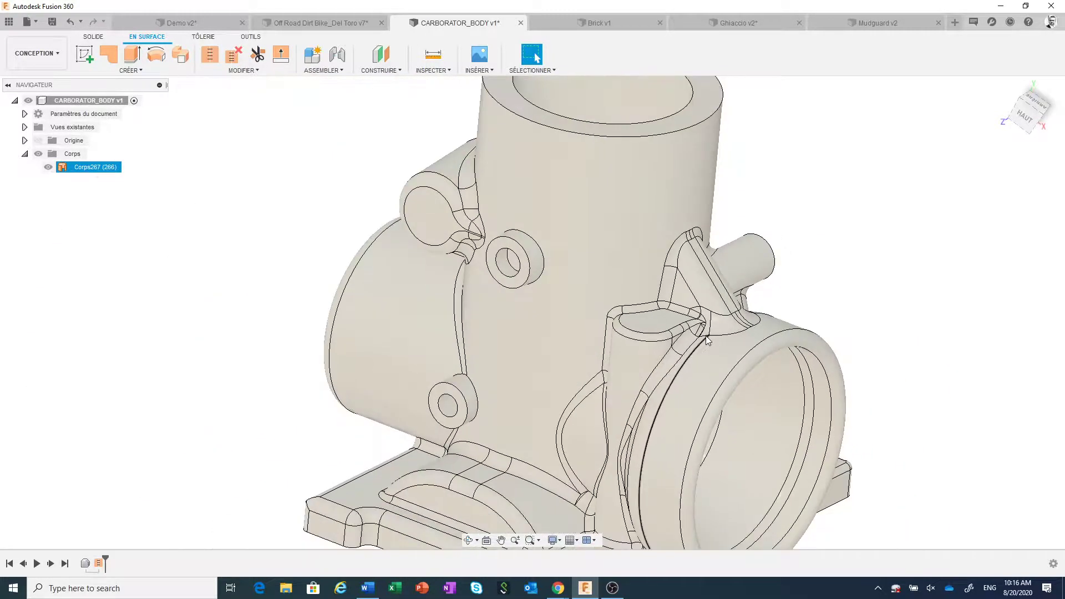
pyautogui.press('Escape')
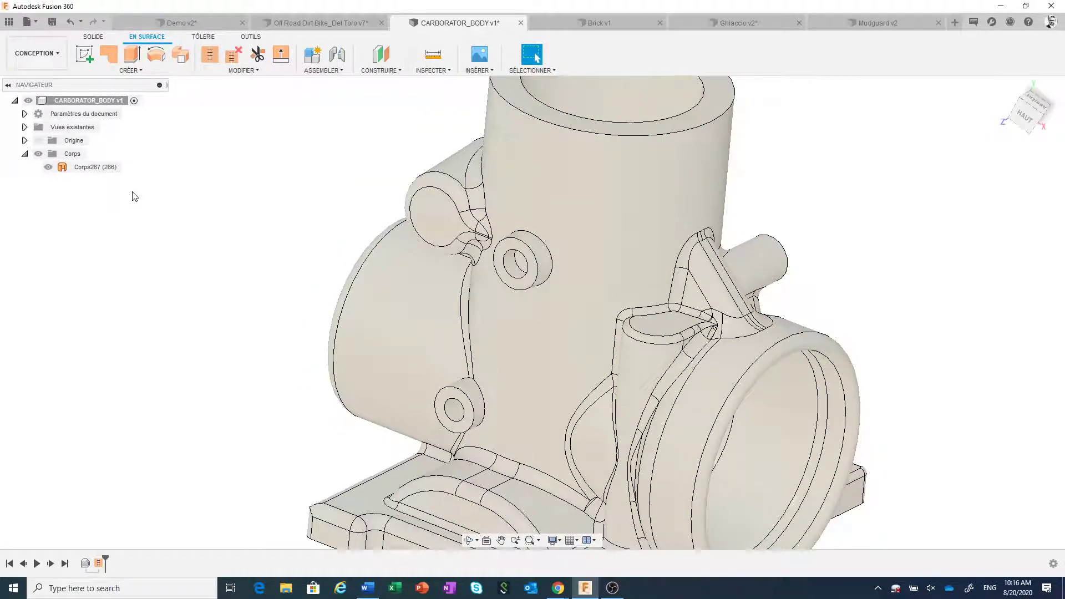
# Step: Start a patch over the small three-edged gap in the carburetor body
pyautogui.click(113, 58)
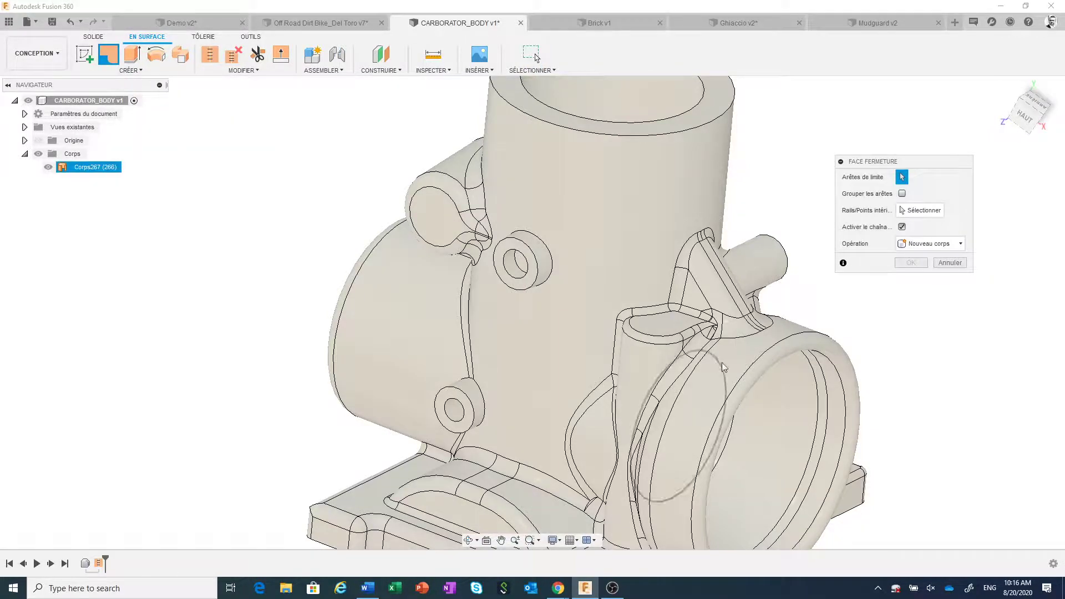
pyautogui.scroll(3, 724, 349)
pyautogui.scroll(3, 724, 355)
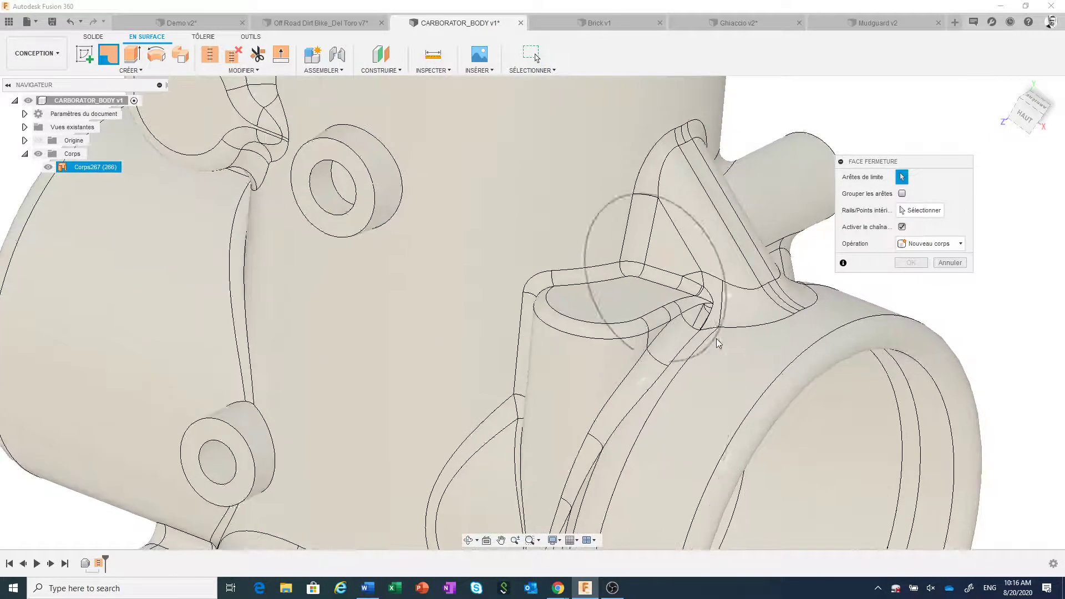
pyautogui.scroll(2, 719, 341)
pyautogui.scroll(2, 713, 336)
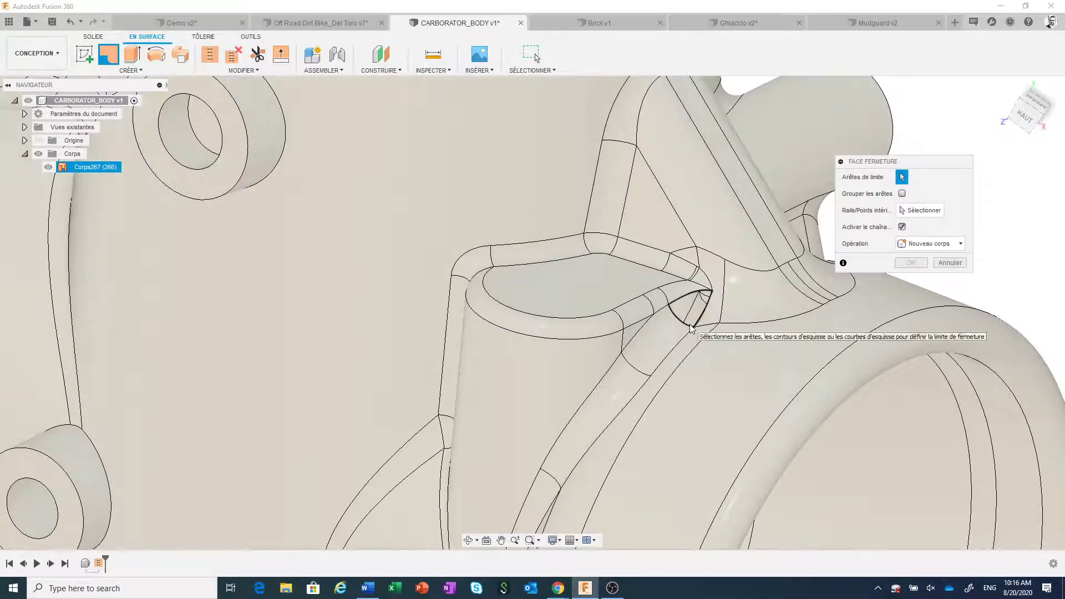
pyautogui.click(691, 329)
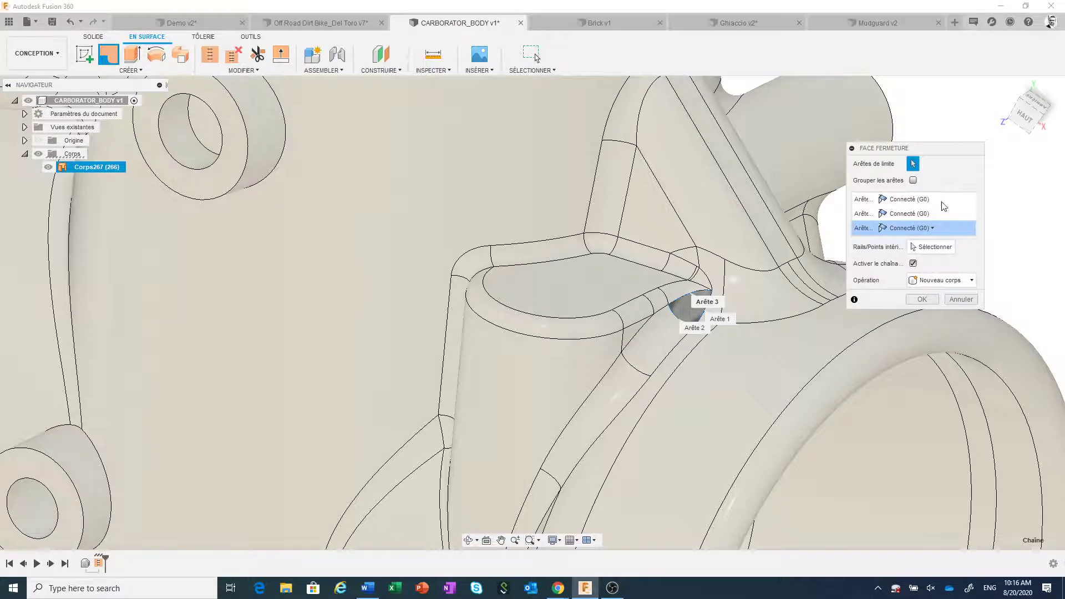
# Step: Set all three patch edges to Courbure (G2) continuity and create patch body Corps268
pyautogui.click(936, 231)
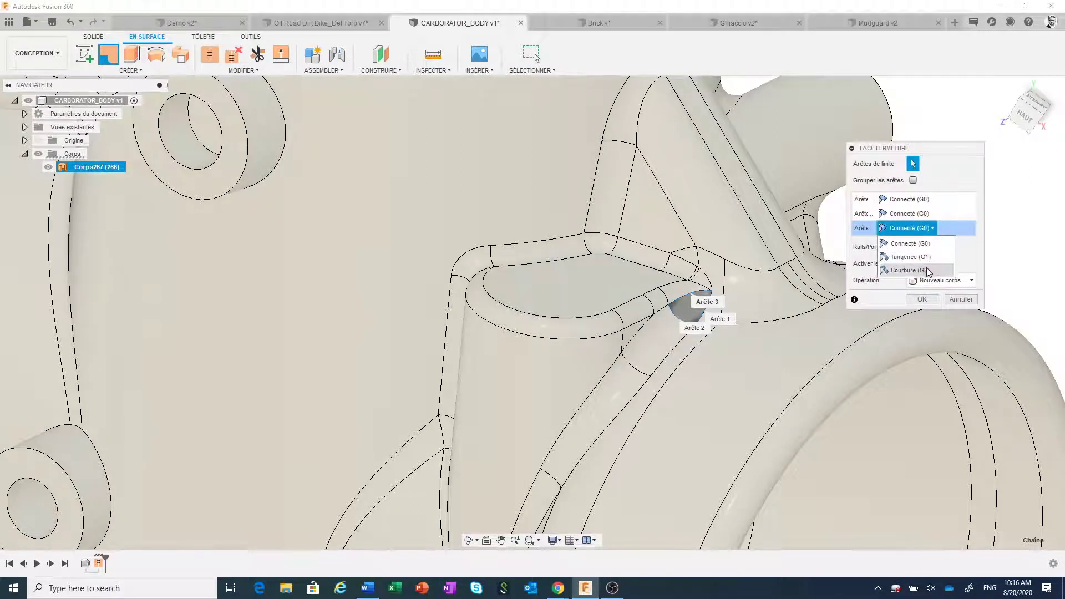
pyautogui.click(910, 271)
pyautogui.click(936, 216)
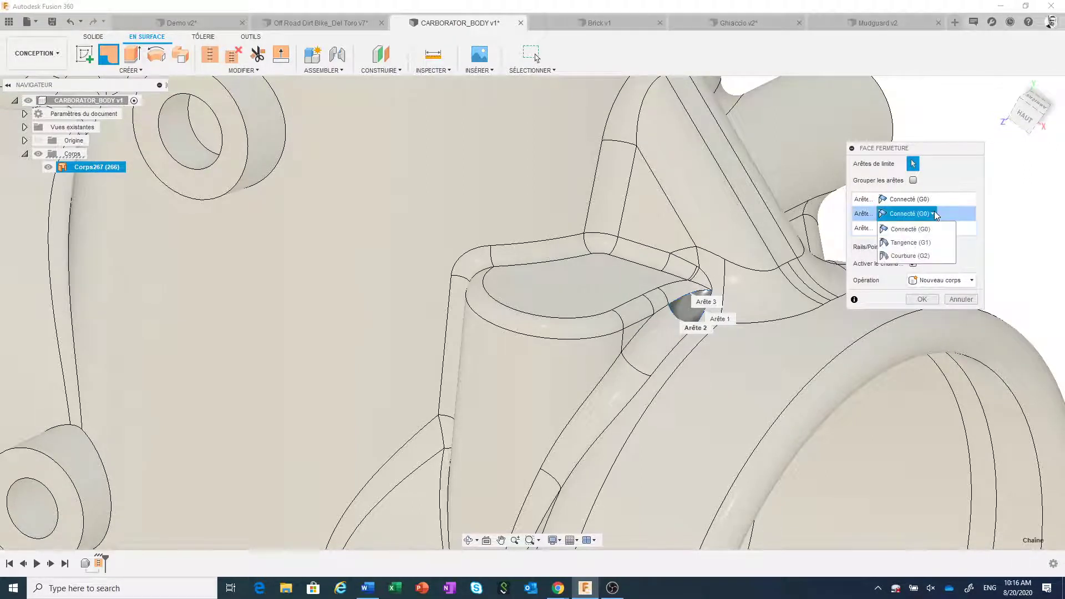
pyautogui.click(929, 258)
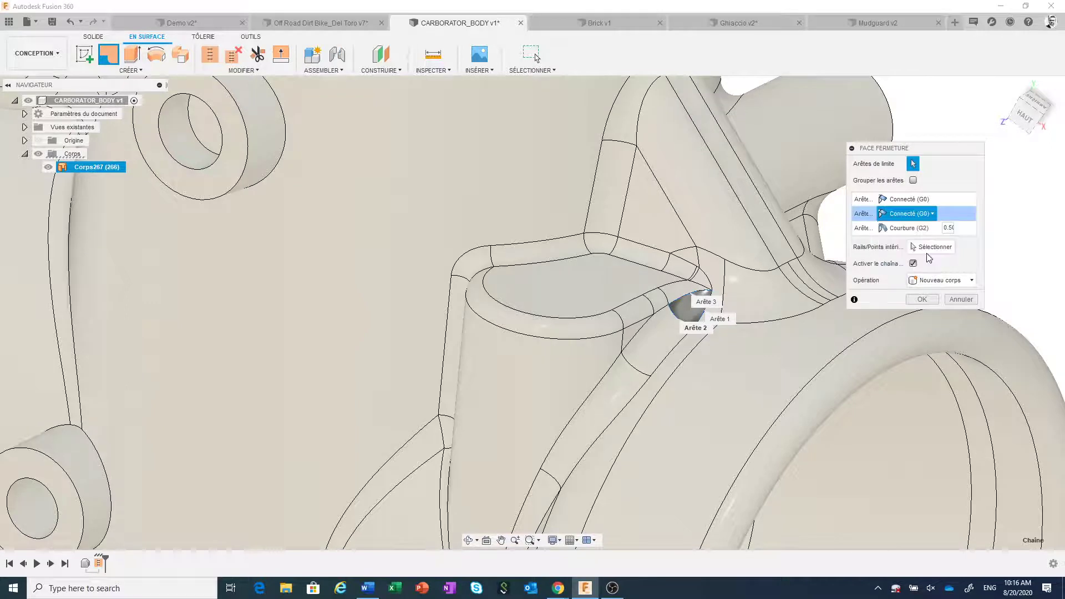
pyautogui.click(932, 199)
pyautogui.click(939, 243)
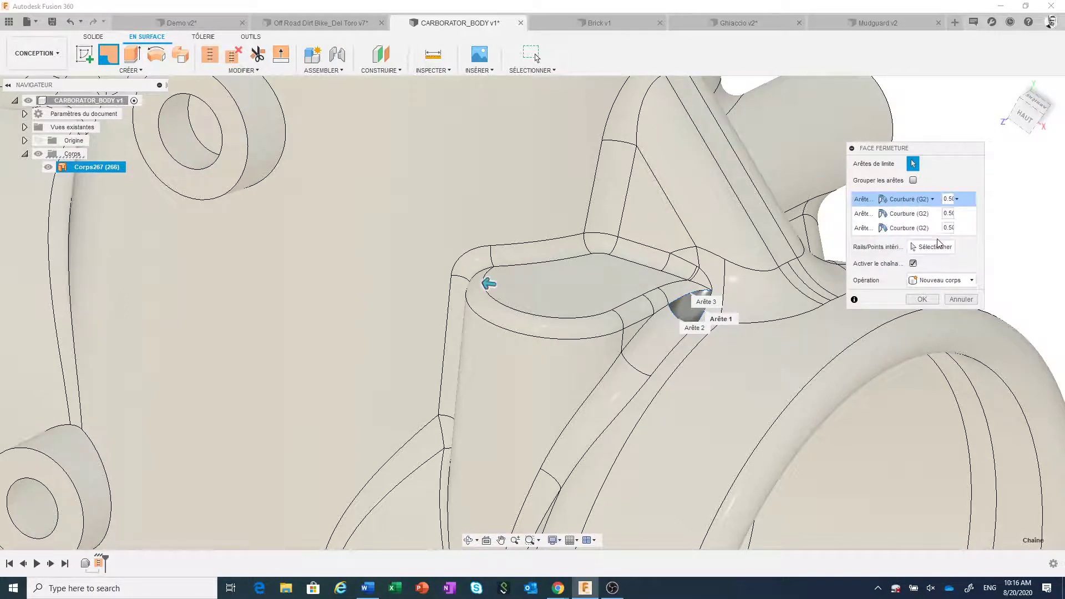
pyautogui.click(922, 300)
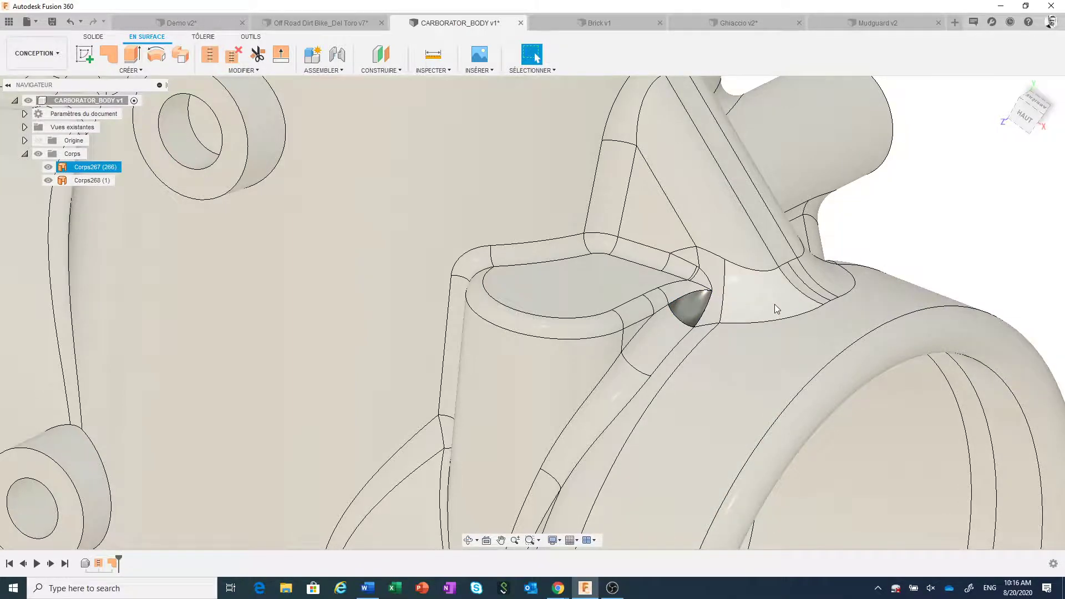
pyautogui.scroll(-2, 776, 307)
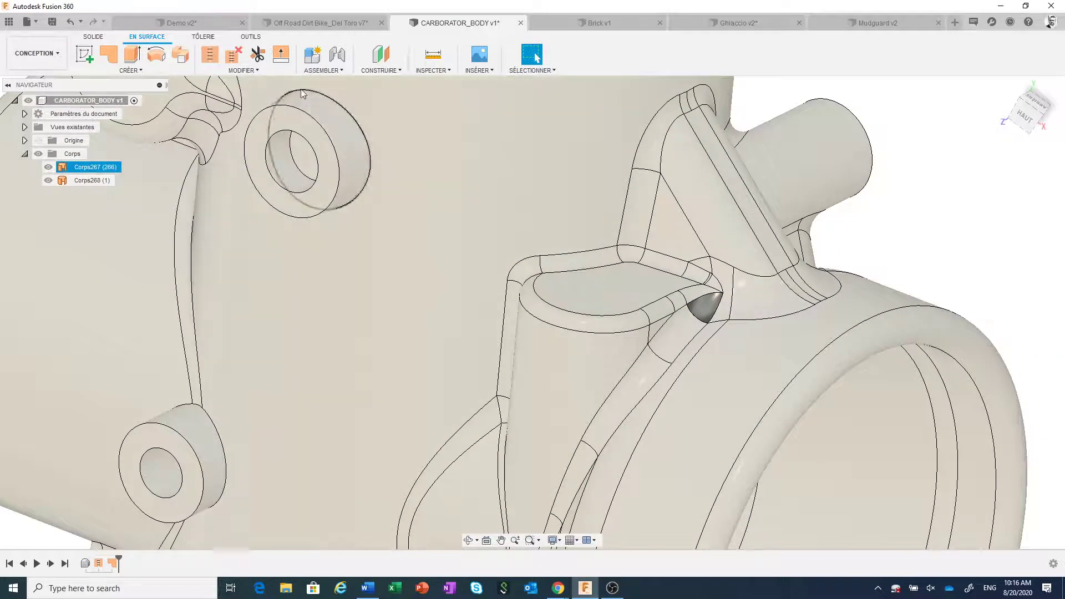
# Step: Stitch patch Corps268 with carburetor body Corps267 into Corps269, then zoom out
pyautogui.click(210, 55)
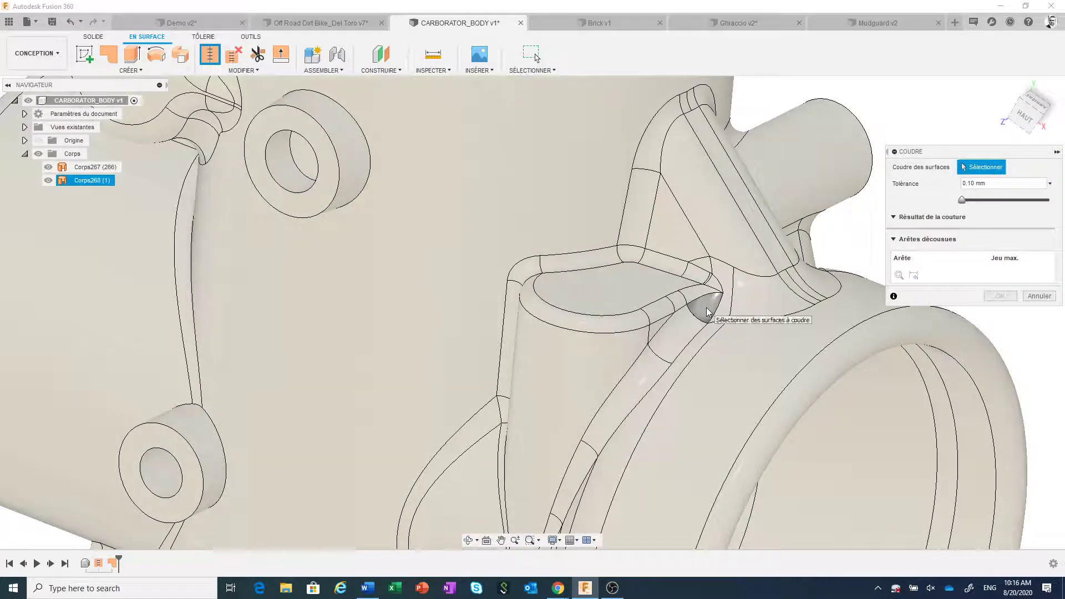
pyautogui.click(709, 312)
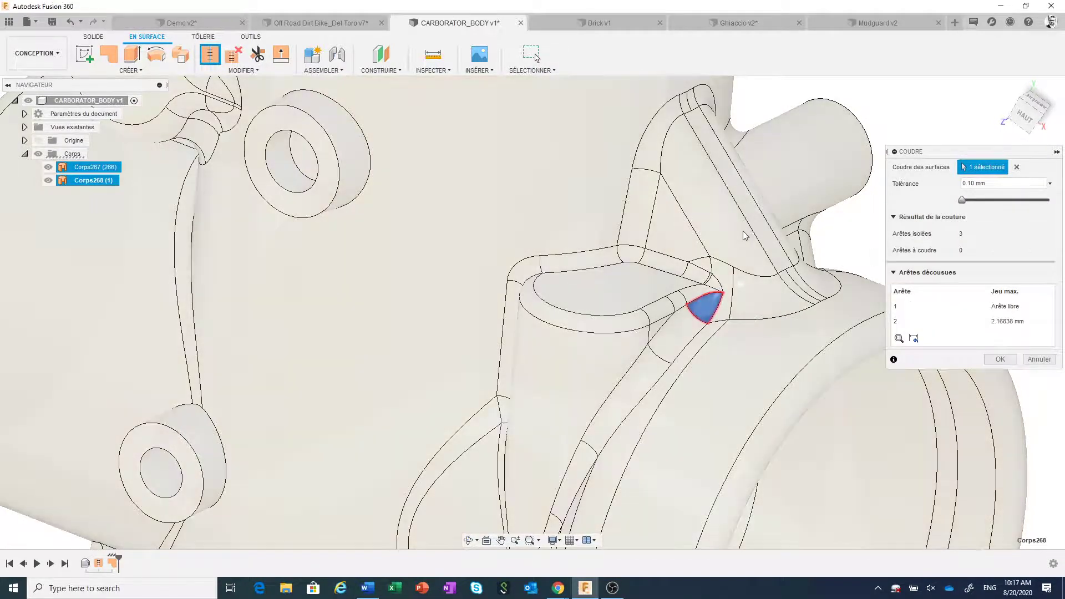
pyautogui.click(744, 235)
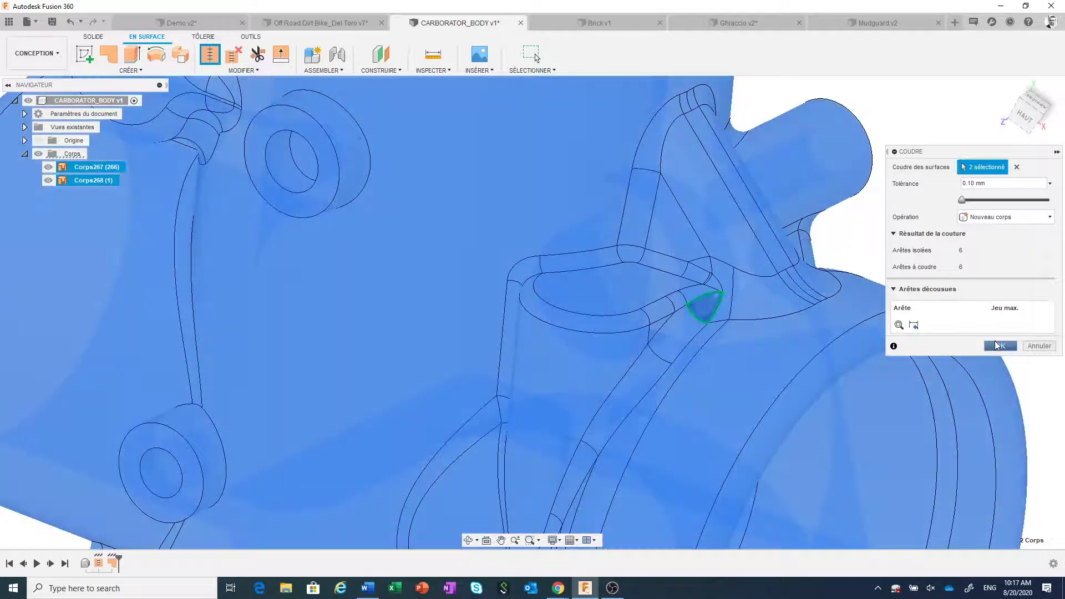
pyautogui.click(998, 347)
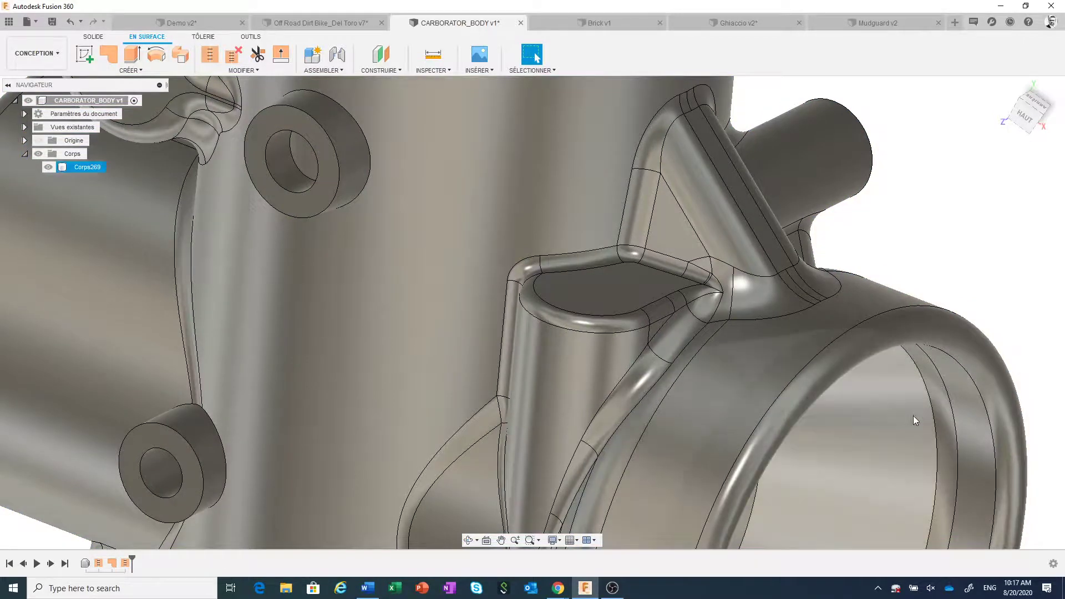
pyautogui.scroll(-3, 792, 384)
pyautogui.scroll(-3, 792, 384)
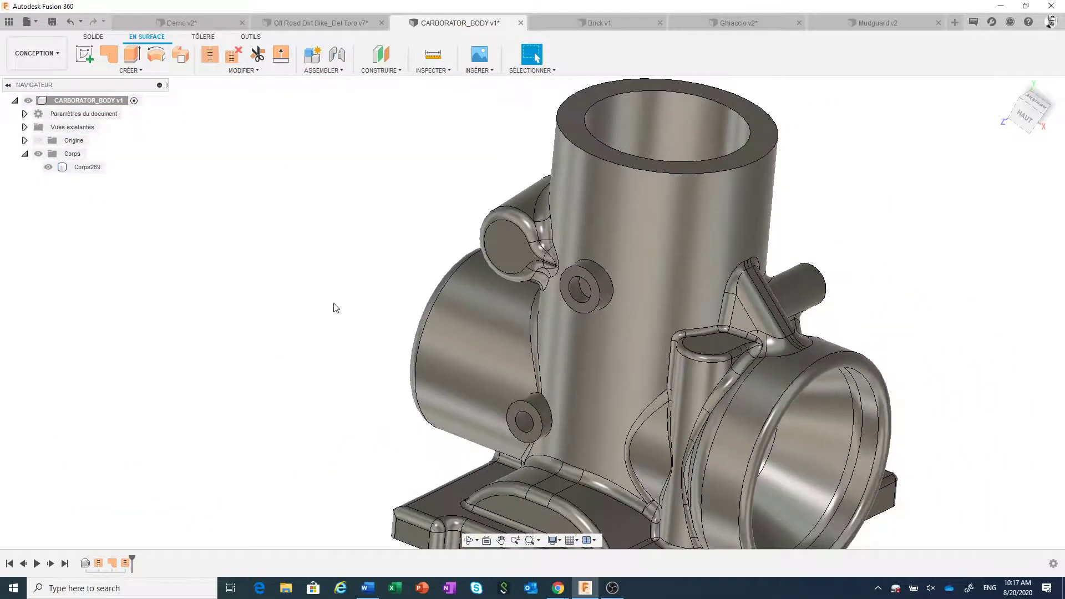
pyautogui.scroll(-2, 336, 308)
pyautogui.scroll(-1, 336, 308)
# Step: Pan the carburetor view, then switch to the Ghiaccio v2 ice tray document
pyautogui.moveTo(335, 308); pyautogui.dragTo(359, 295, button='middle')
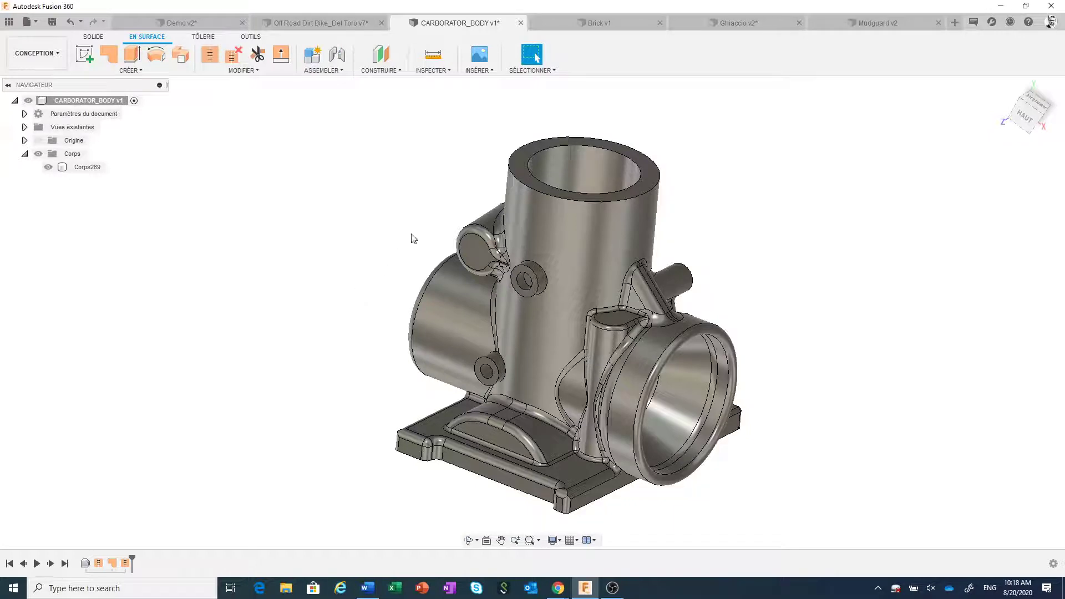
pyautogui.click(717, 25)
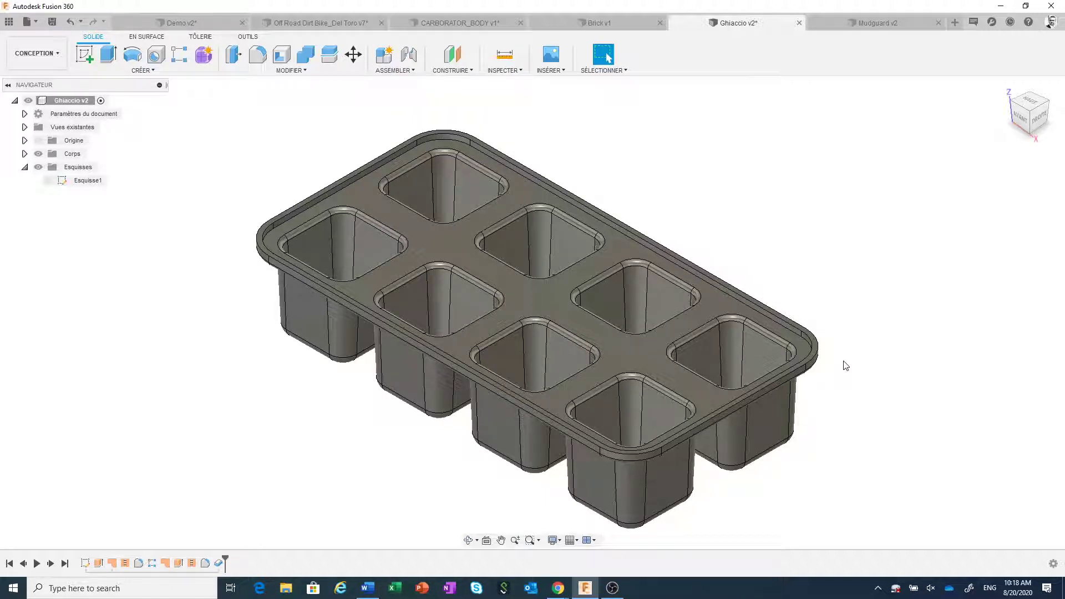
# Step: Expand Corps, clear the Corps13 selection, and roll the timeline back to its start
pyautogui.click(24, 154)
pyautogui.click(49, 168)
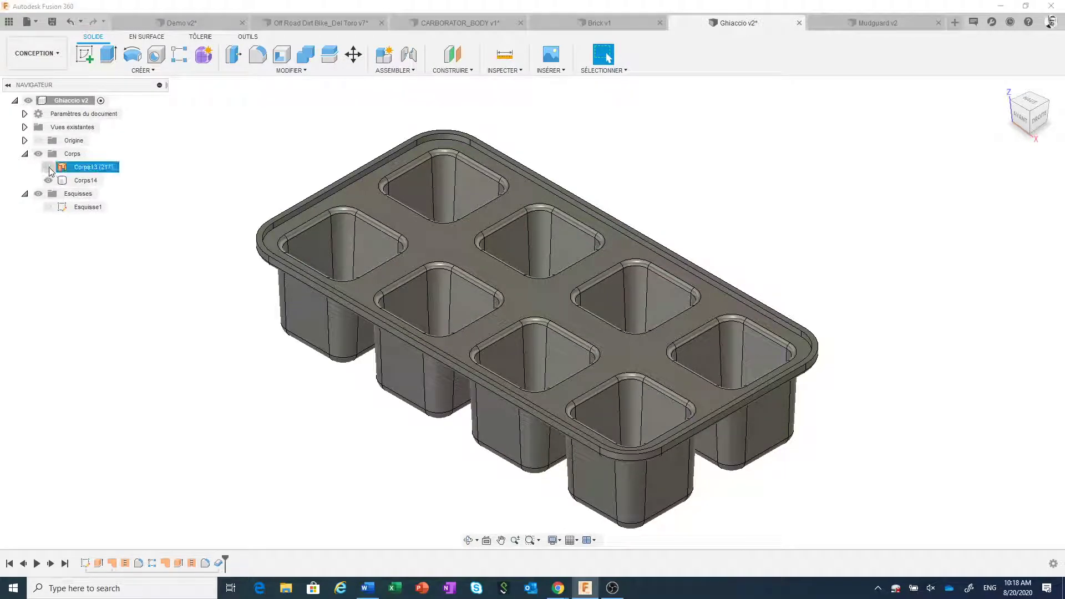
pyautogui.press('Escape')
pyautogui.moveTo(225, 561)
pyautogui.mouseDown()
pyautogui.moveTo(164, 545)
pyautogui.moveTo(90, 548)
pyautogui.mouseUp()
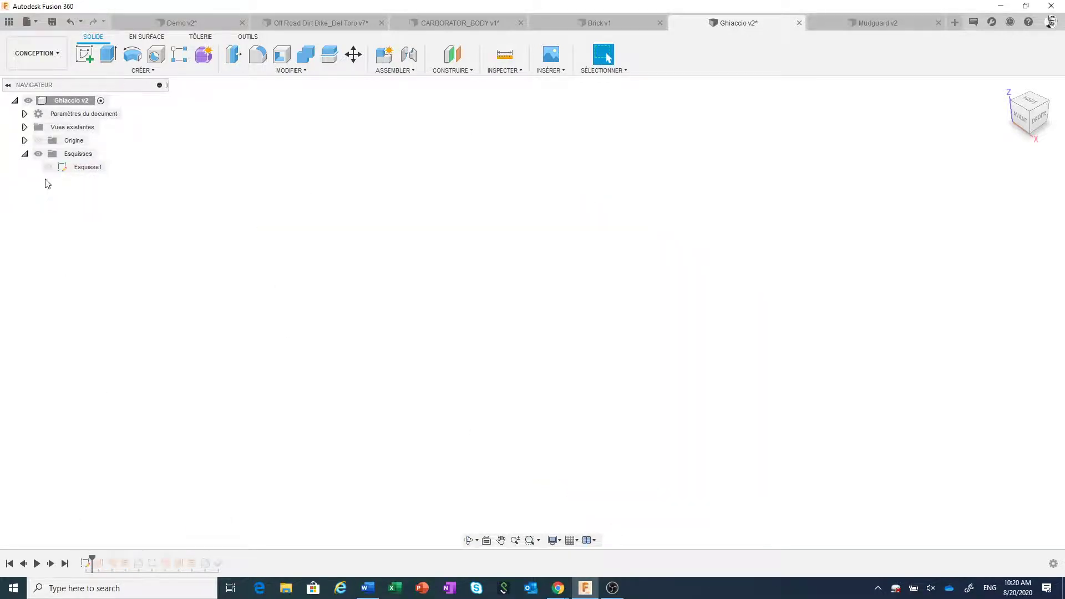
# Step: Show sketch Esquisse1 and switch to the EN SURFACE tools
pyautogui.click(49, 168)
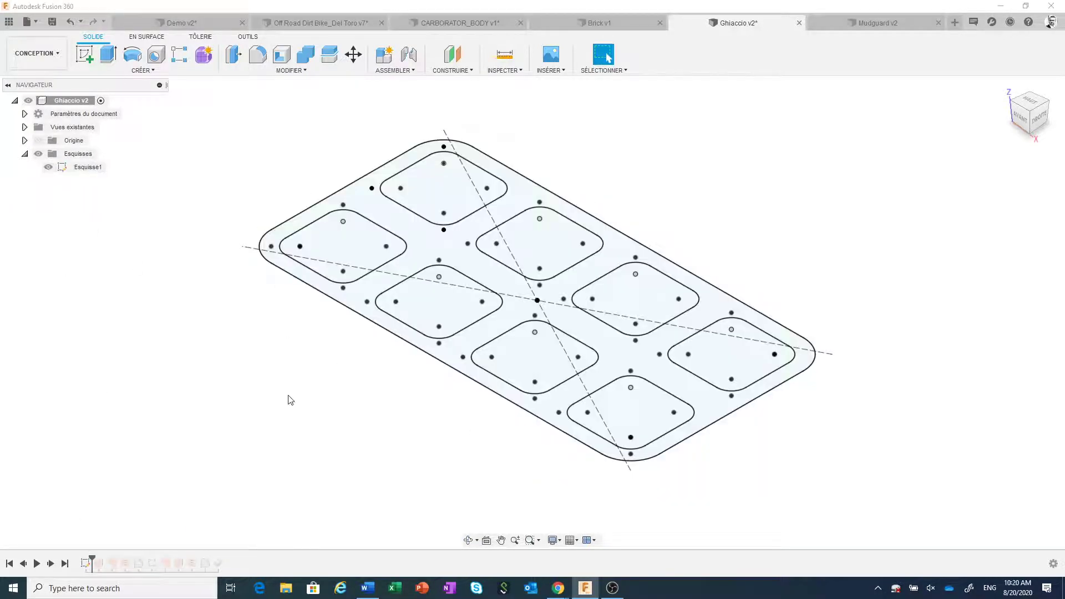
pyautogui.scroll(1, 288, 399)
pyautogui.scroll(1, 288, 399)
pyautogui.scroll(1, 272, 445)
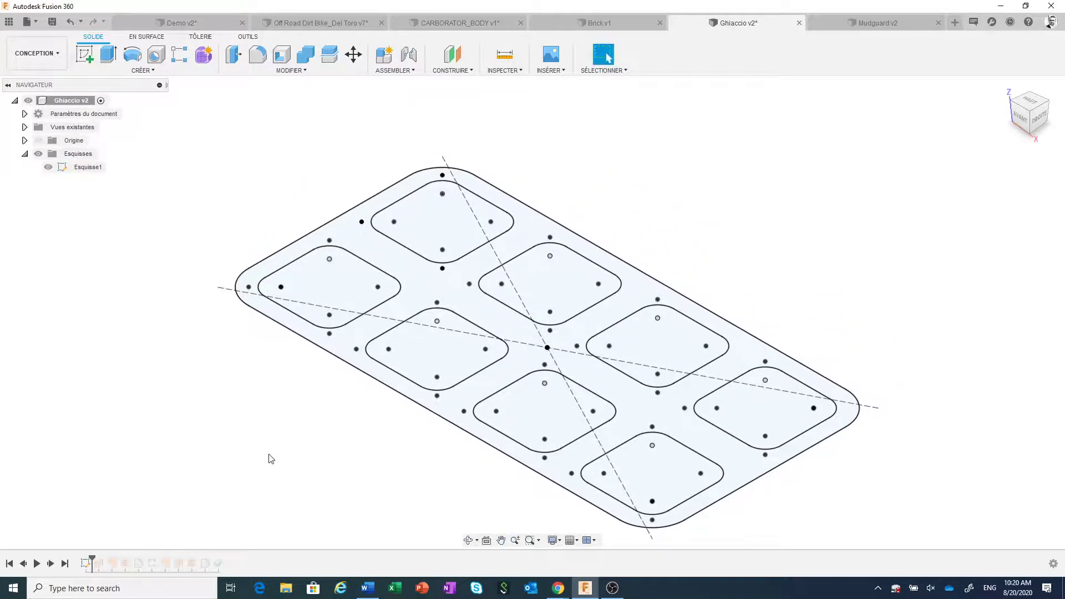
pyautogui.click(147, 39)
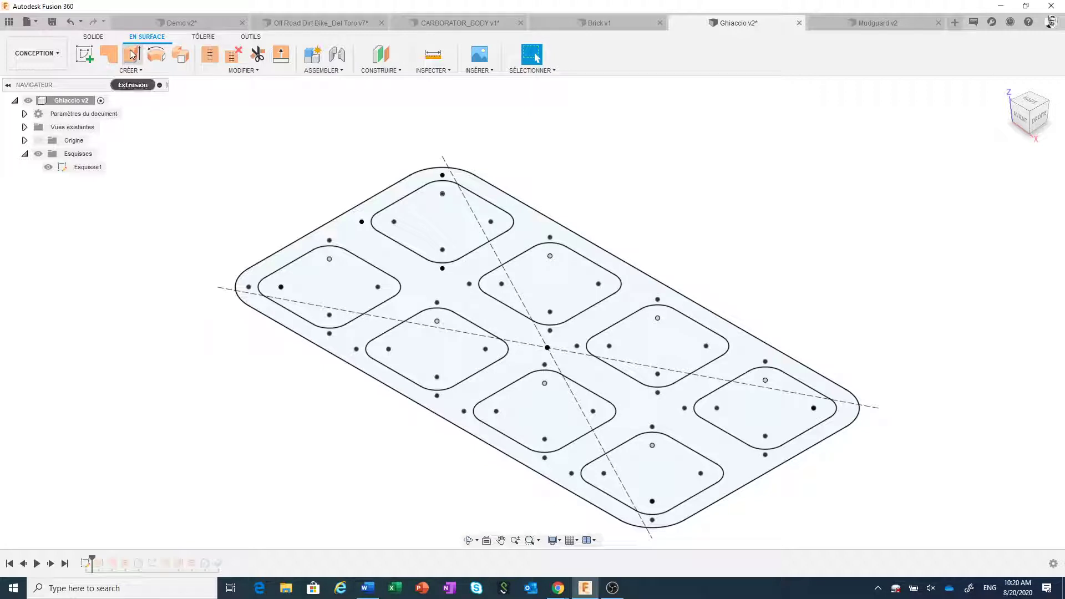
# Step: Extrude one pocket outline as a surface -50 mm with a -3° taper, creating Corps15
pyautogui.click(131, 54)
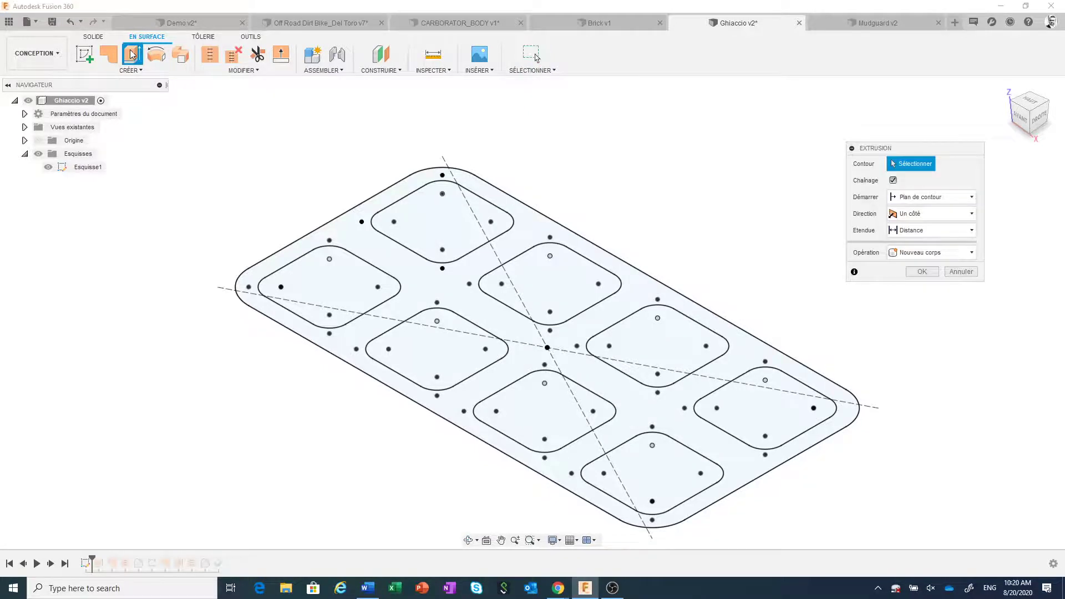
pyautogui.click(409, 199)
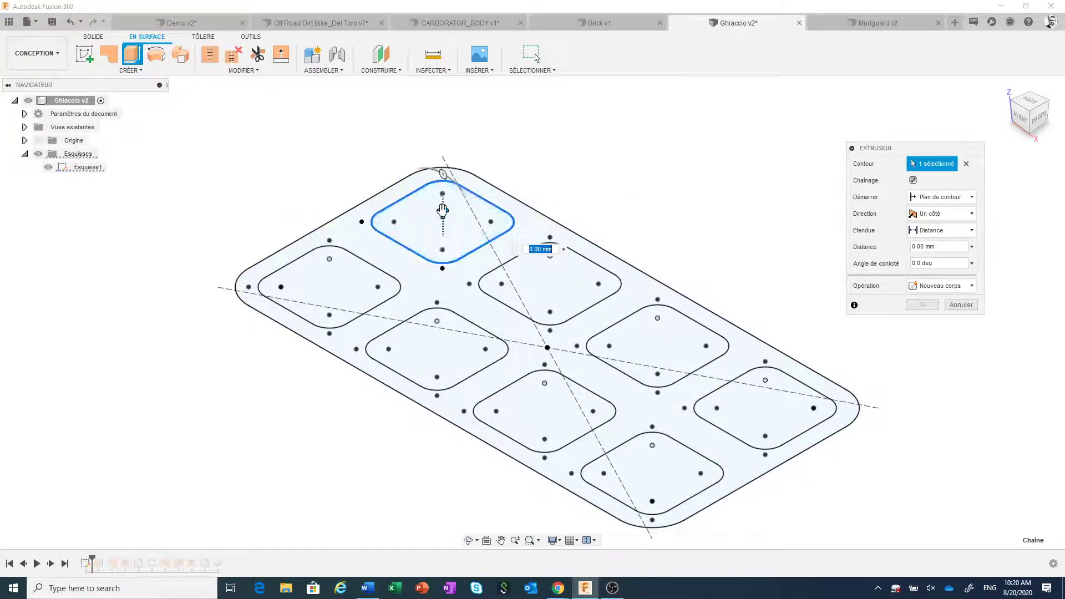
pyautogui.moveTo(441, 206); pyautogui.dragTo(444, 255)
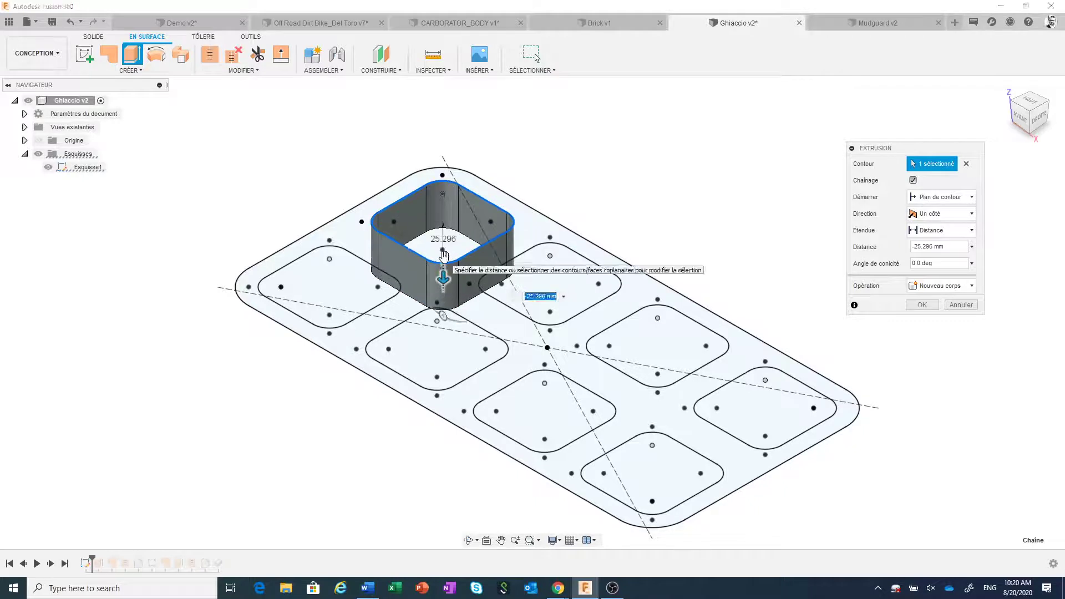
pyautogui.write('-50')
pyautogui.doubleClick(922, 264)
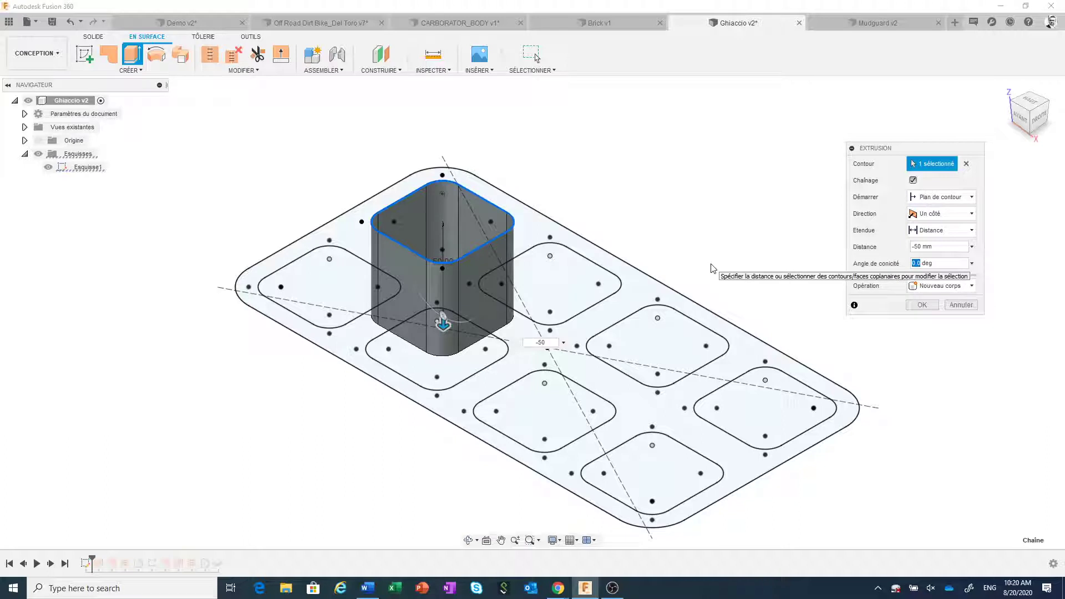
pyautogui.write('-3')
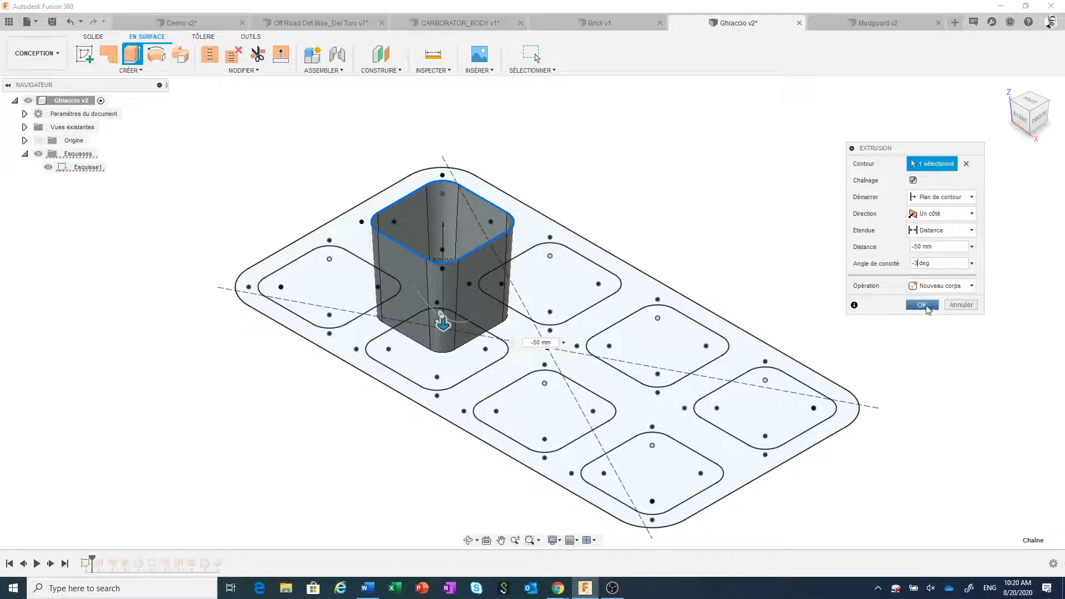
pyautogui.click(923, 306)
pyautogui.scroll(-2, 716, 312)
pyautogui.scroll(-1, 696, 315)
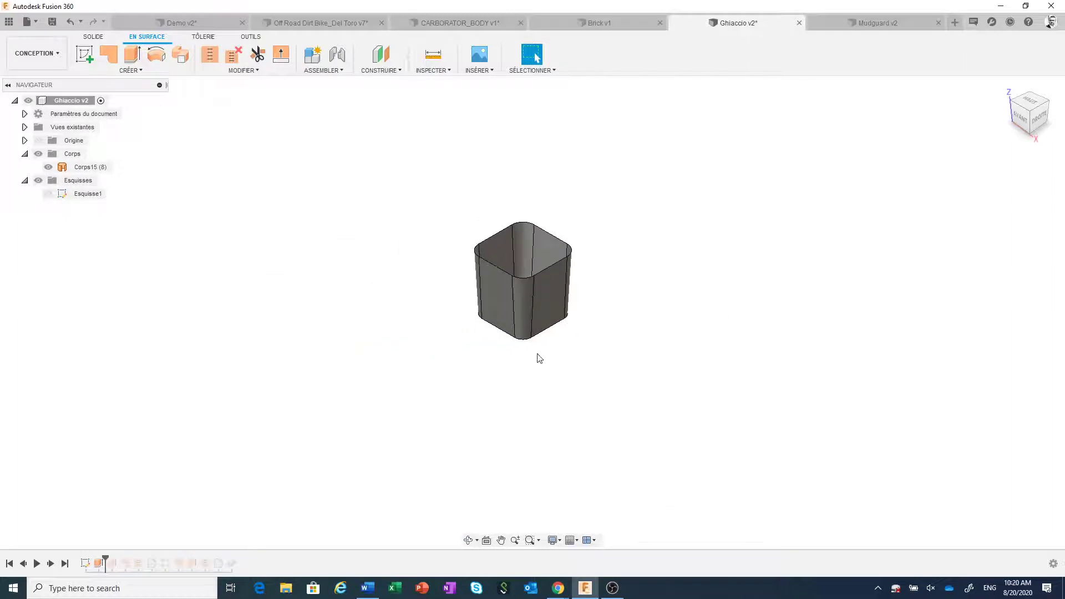
pyautogui.moveTo(527, 361)
pyautogui.keyDown('shift'); pyautogui.mouseDown(button='middle')
pyautogui.moveTo(542, 362)
pyautogui.moveTo(537, 381)
pyautogui.mouseUp(button='middle'); pyautogui.keyUp('shift')
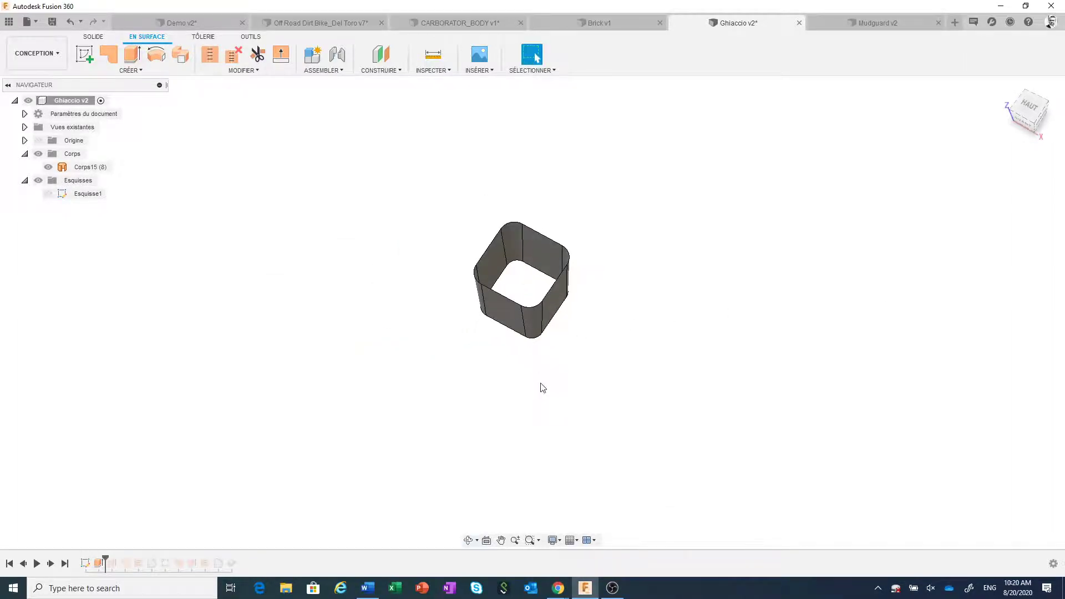
pyautogui.click(114, 61)
pyautogui.scroll(2, 442, 335)
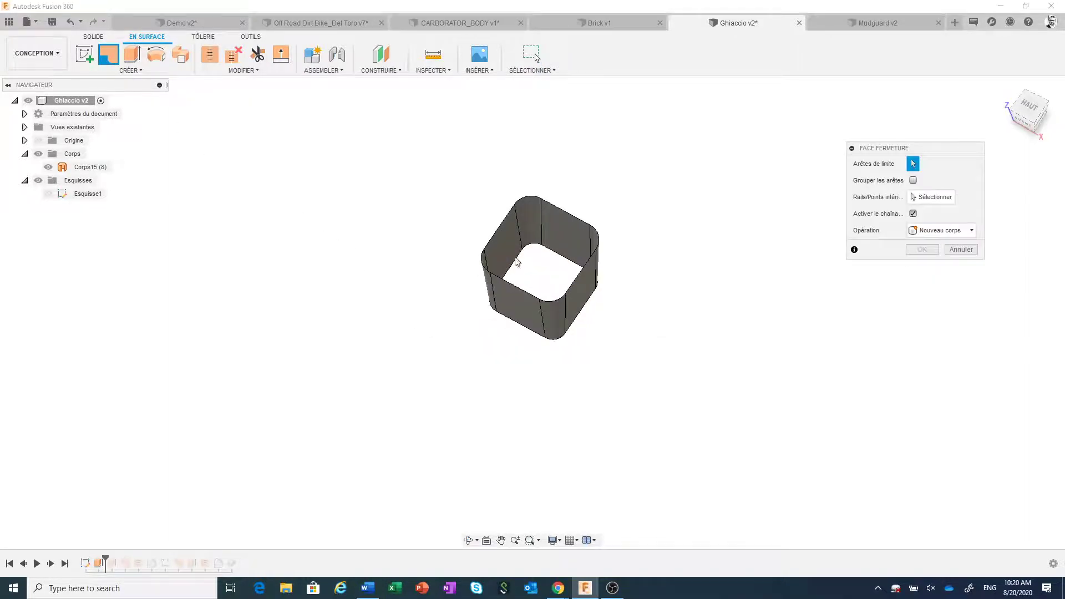
pyautogui.click(543, 251)
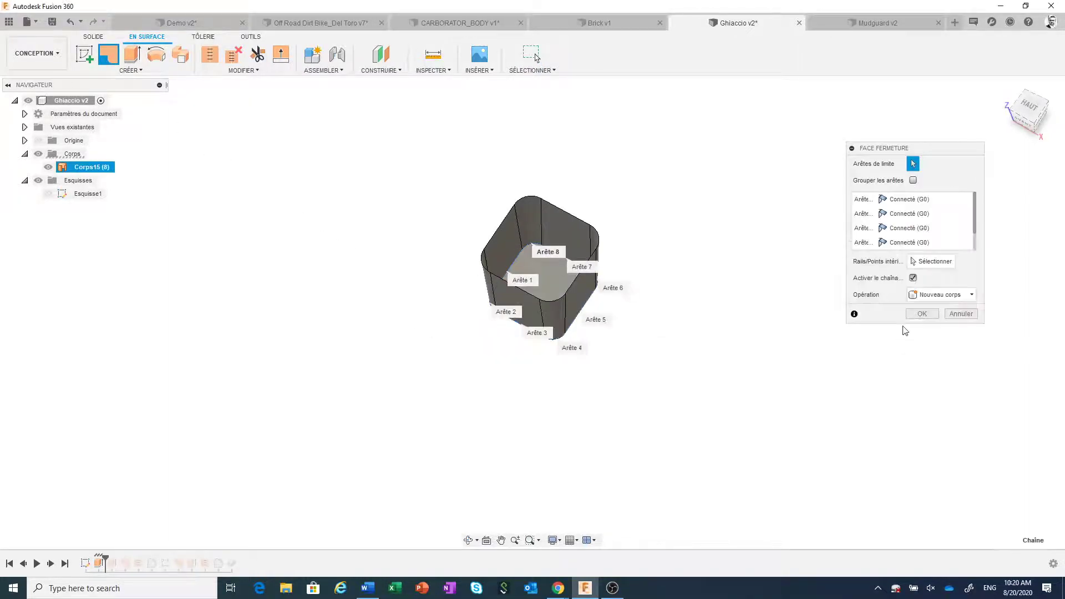
pyautogui.click(920, 314)
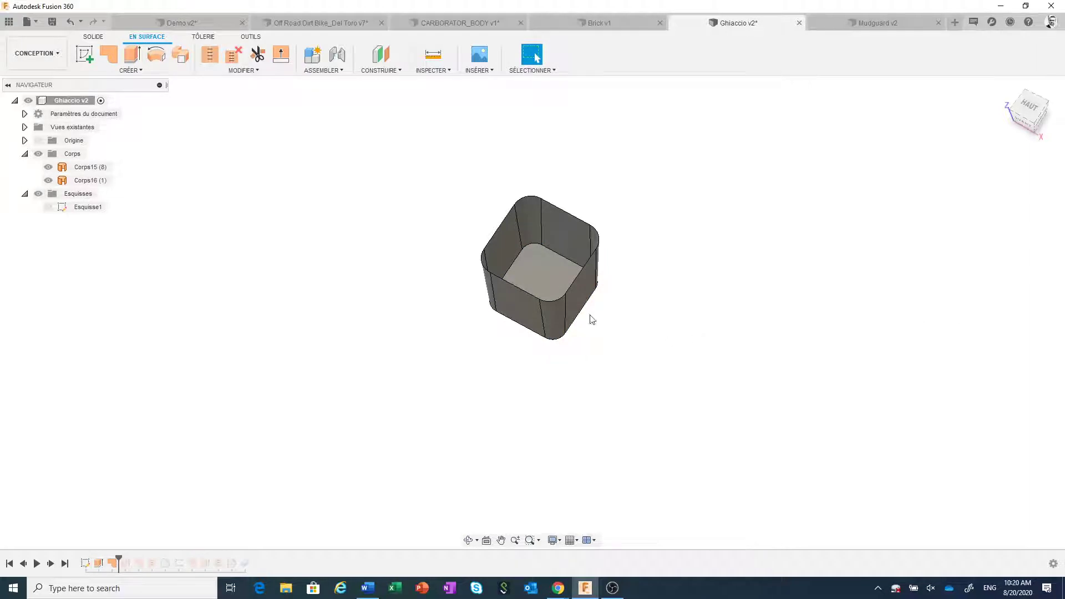
pyautogui.scroll(1, 591, 319)
pyautogui.moveTo(597, 316); pyautogui.dragTo(608, 349, button='middle')
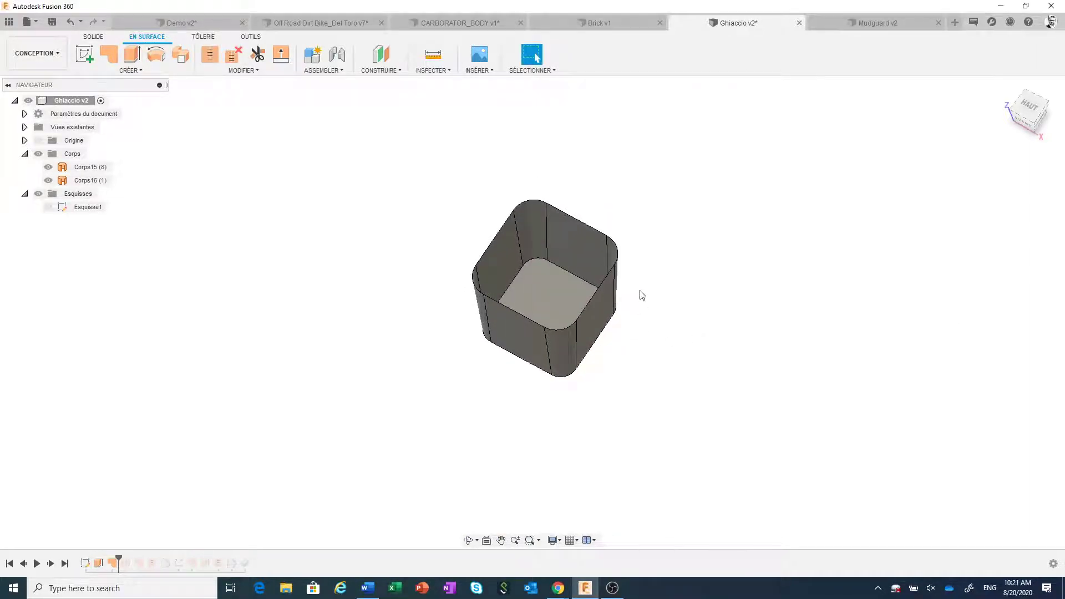
pyautogui.click(242, 70)
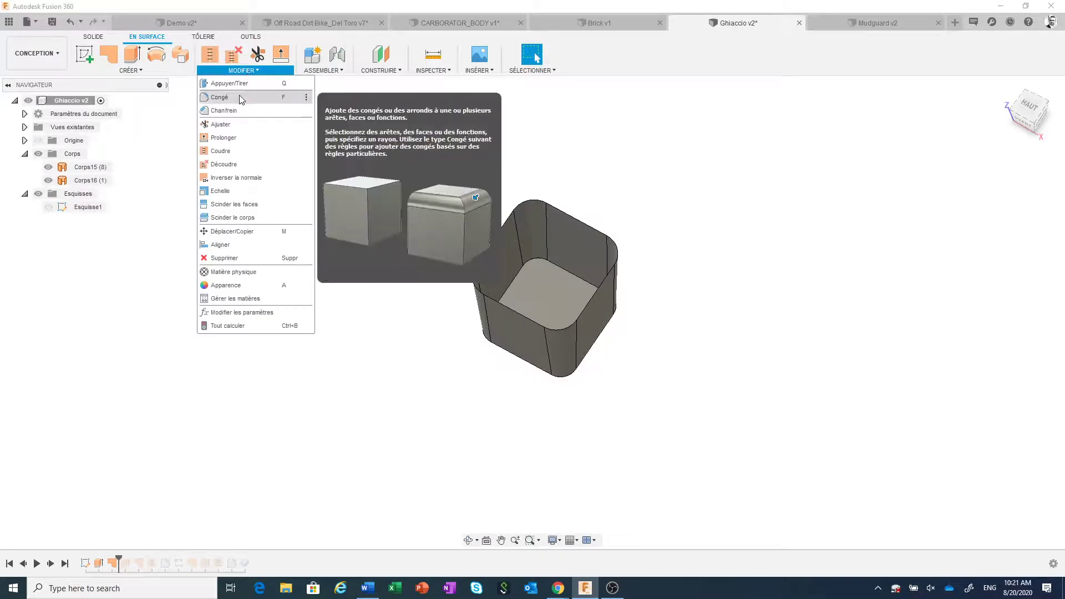
pyautogui.click(240, 96)
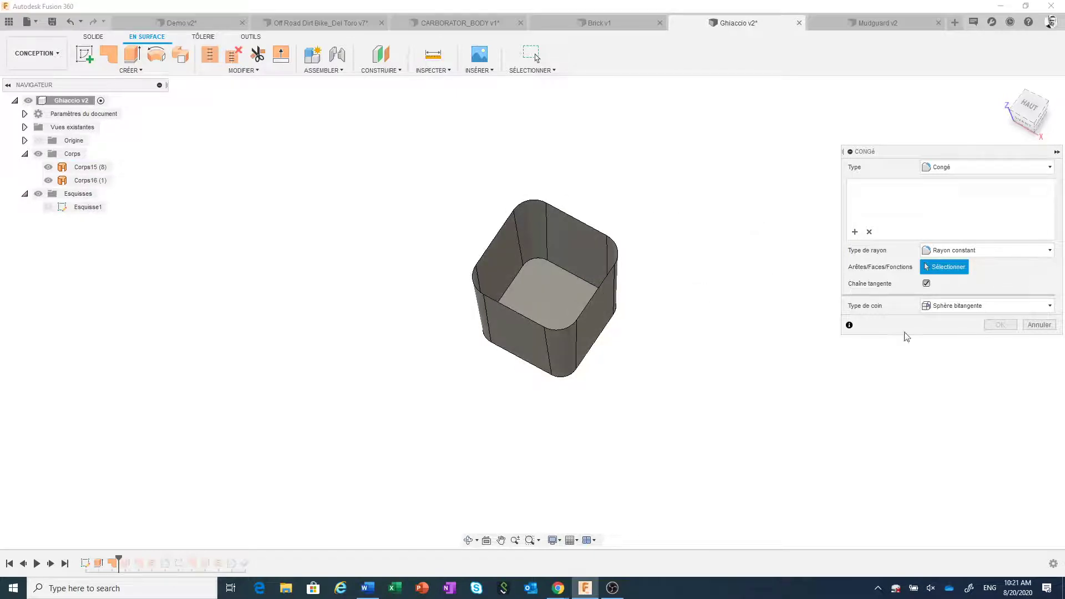
pyautogui.click(1035, 326)
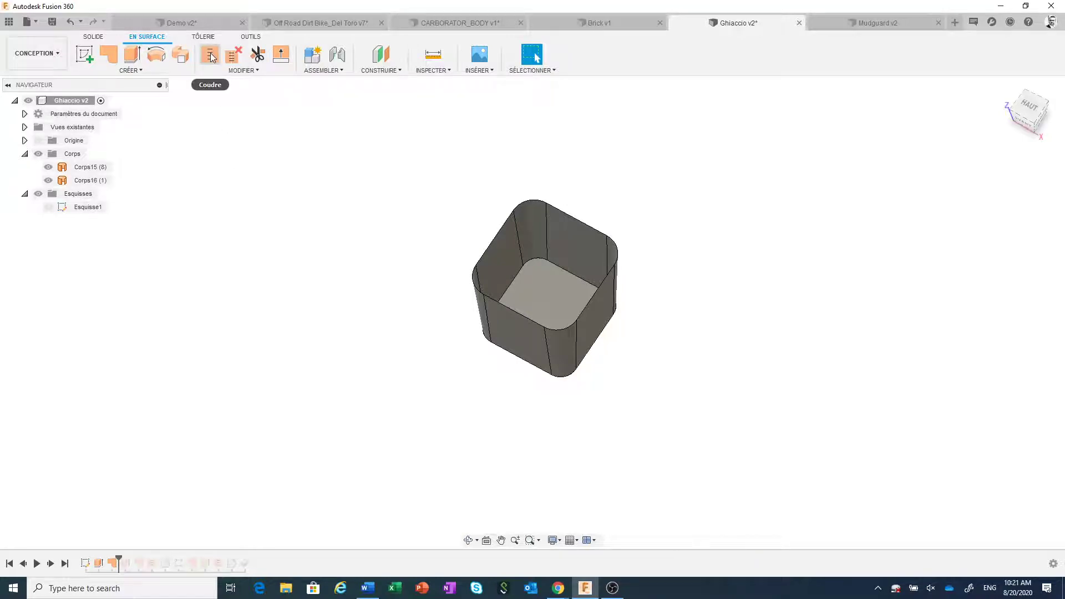
# Step: Stitch pocket wall Corps15 and floor Corps16 into Corps17, then select an inner bottom edge
pyautogui.click(211, 59)
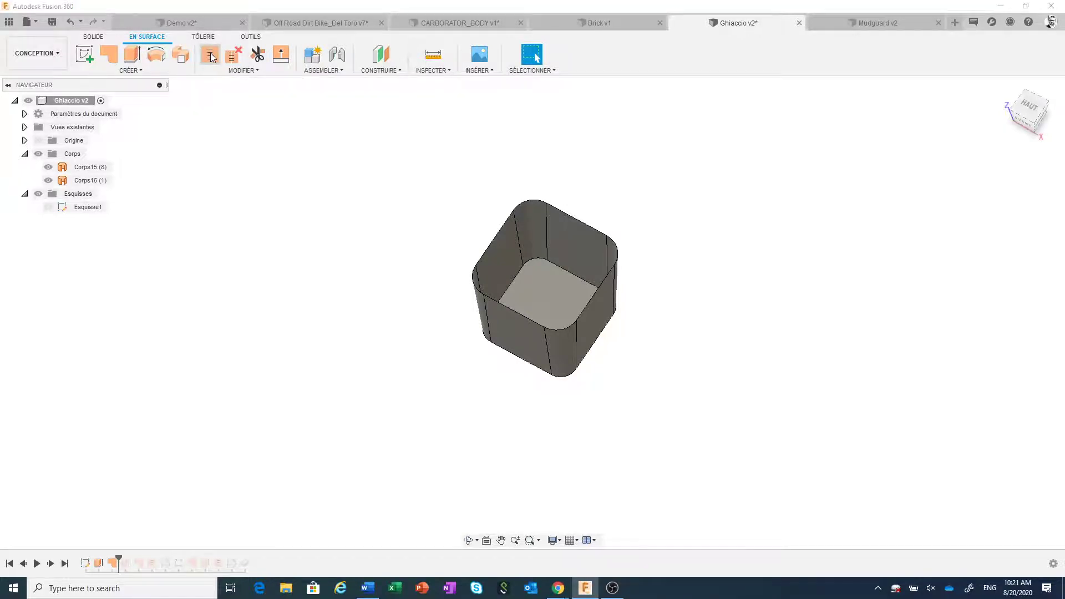
pyautogui.click(561, 239)
pyautogui.click(554, 280)
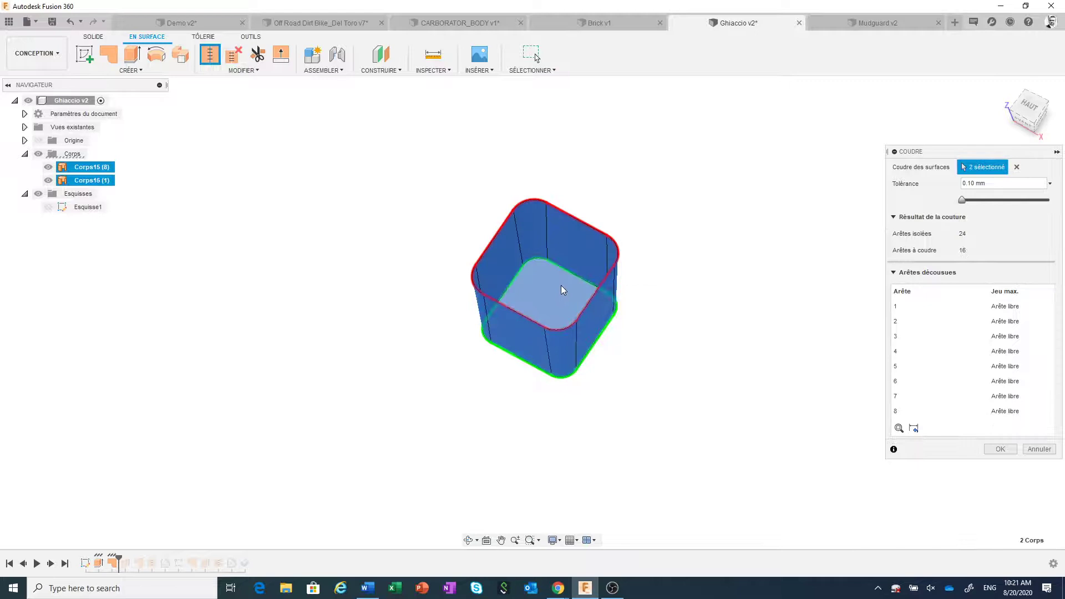
pyautogui.click(1001, 450)
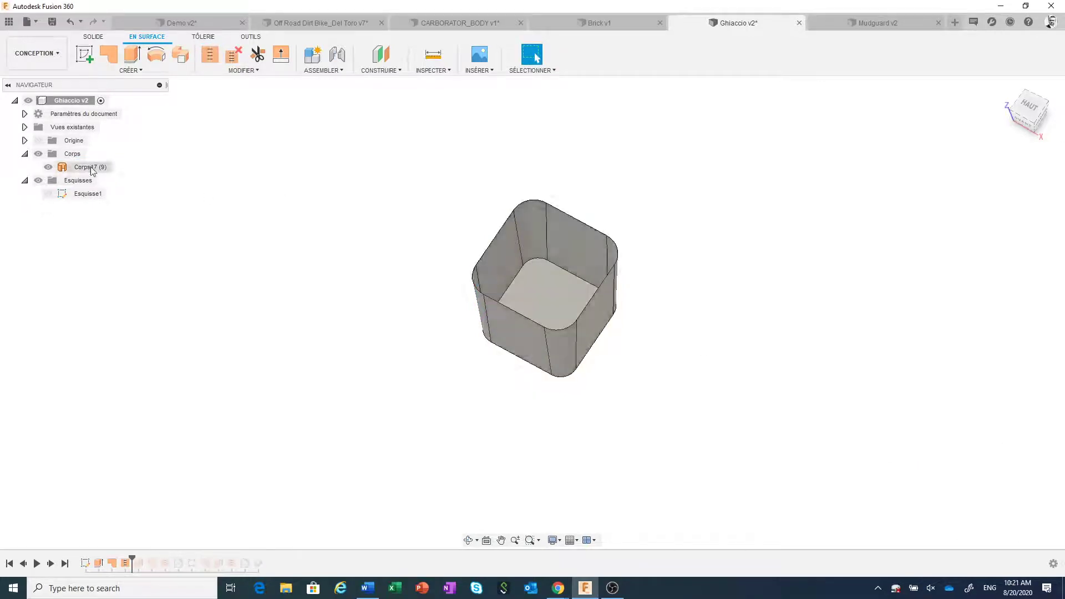
pyautogui.click(565, 272)
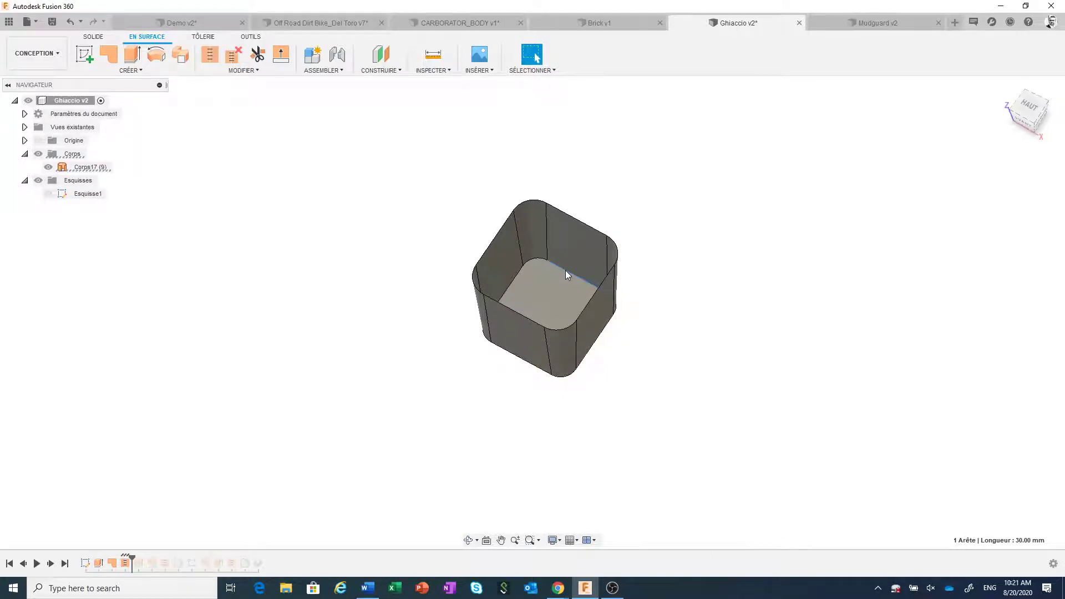
# Step: Round the pocket's eight inner floor edges with a 2 mm Congé fillet
pyautogui.rightClick(567, 269)
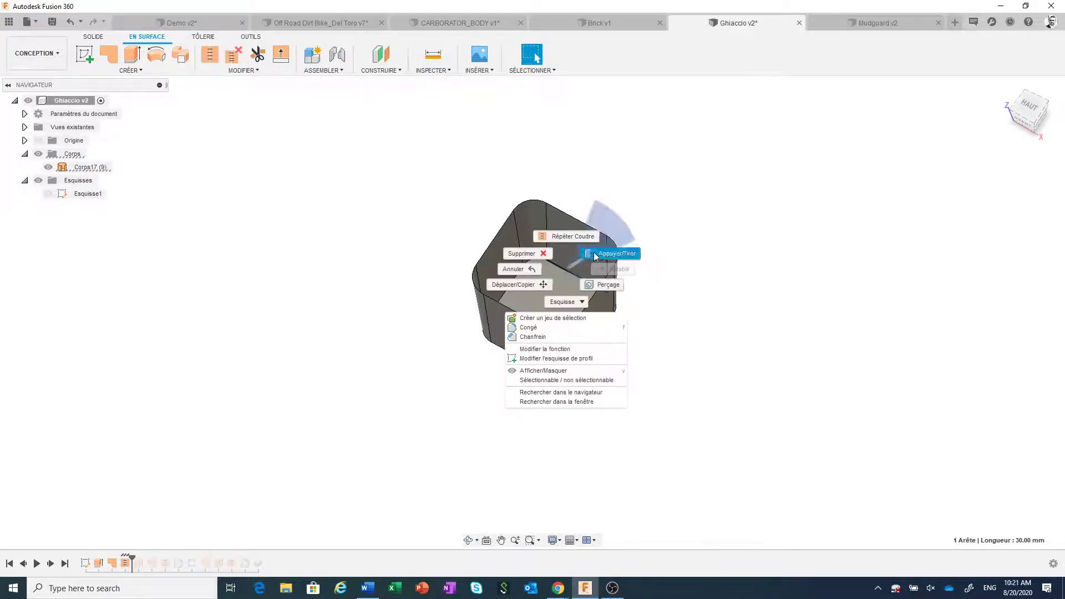
pyautogui.click(628, 255)
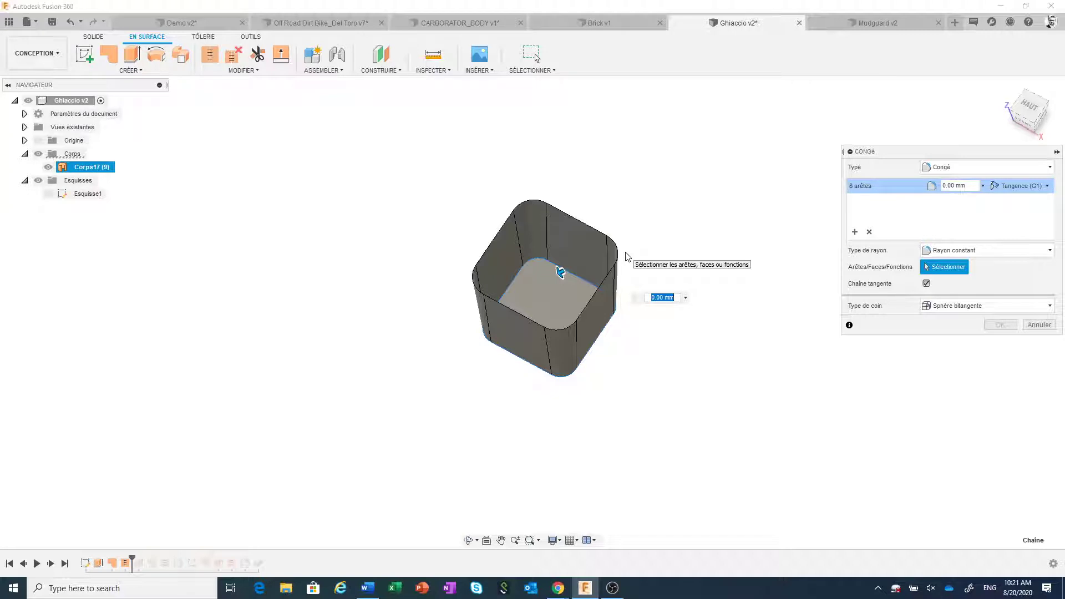
pyautogui.write('2')
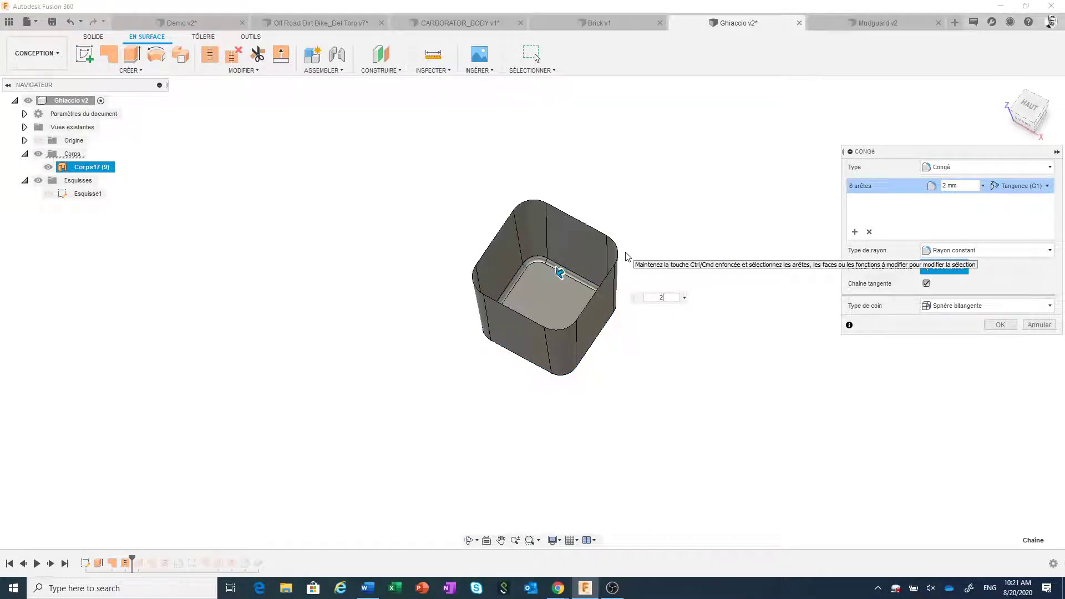
pyautogui.click(1001, 325)
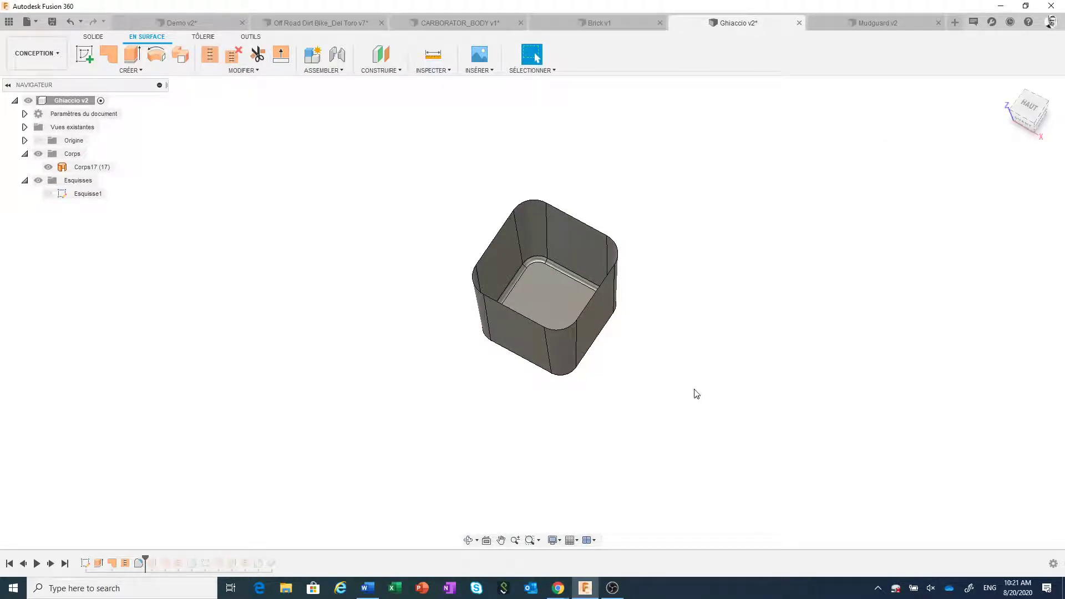
pyautogui.click(148, 70)
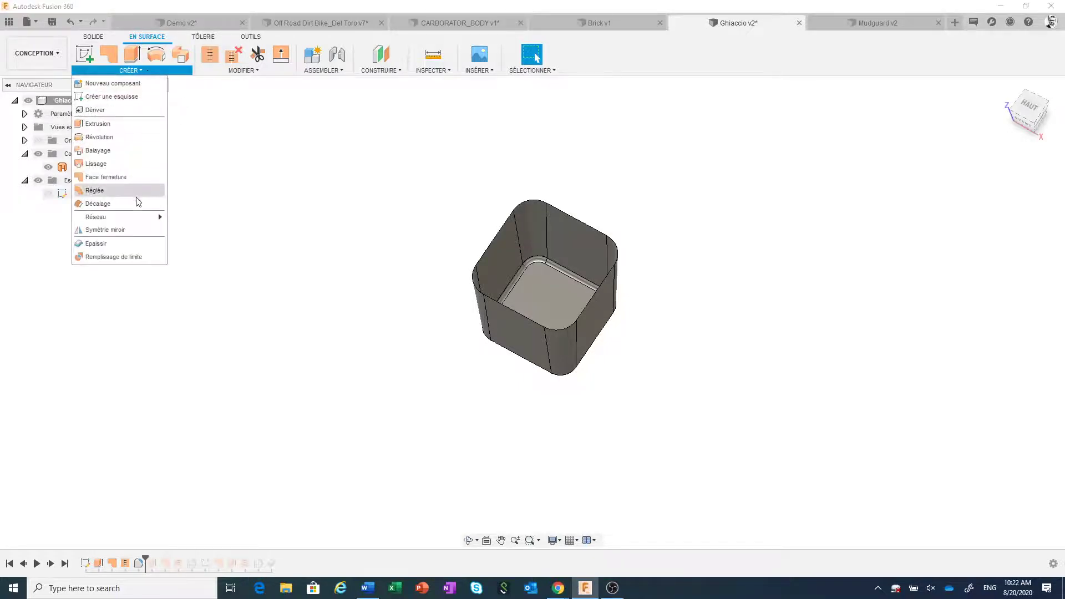
pyautogui.moveTo(95, 218)
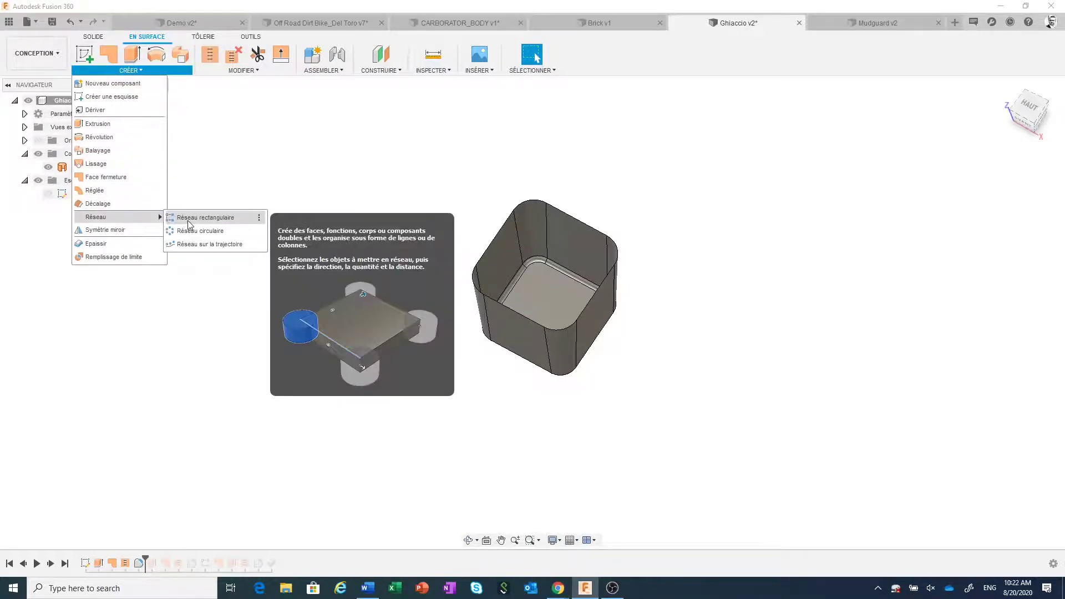
# Step: Set up a rectangular body pattern of Corps17 and pick its direction edges
pyautogui.click(190, 224)
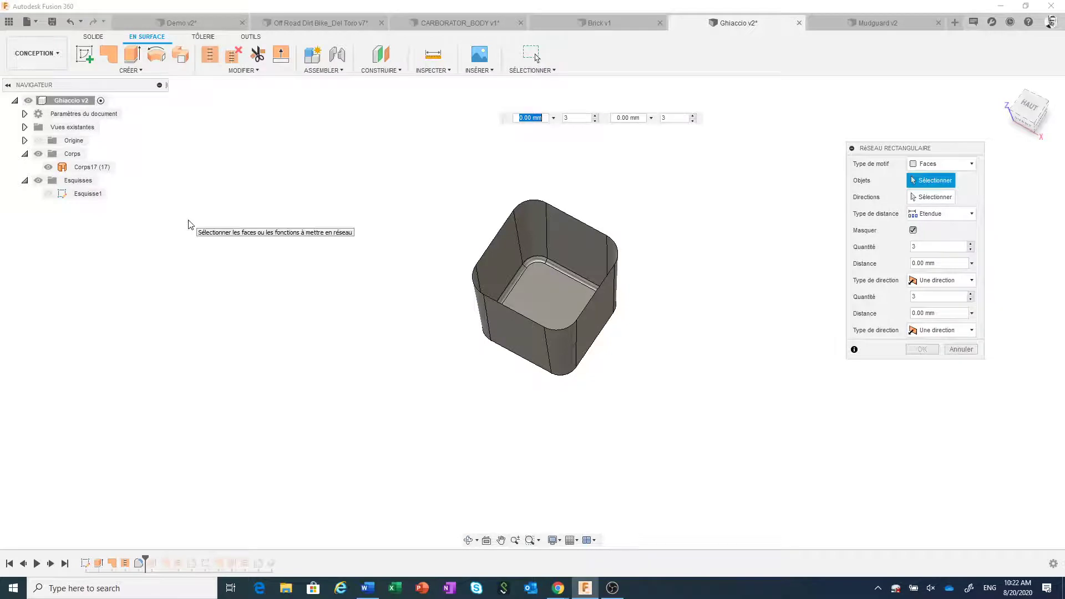
pyautogui.scroll(-2, 225, 252)
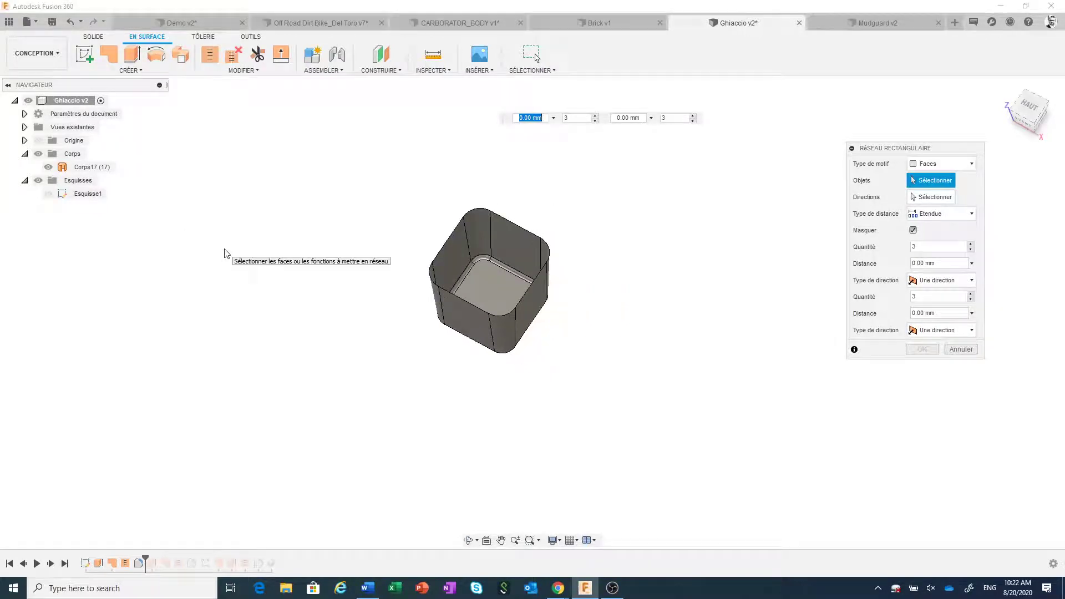
pyautogui.click(923, 165)
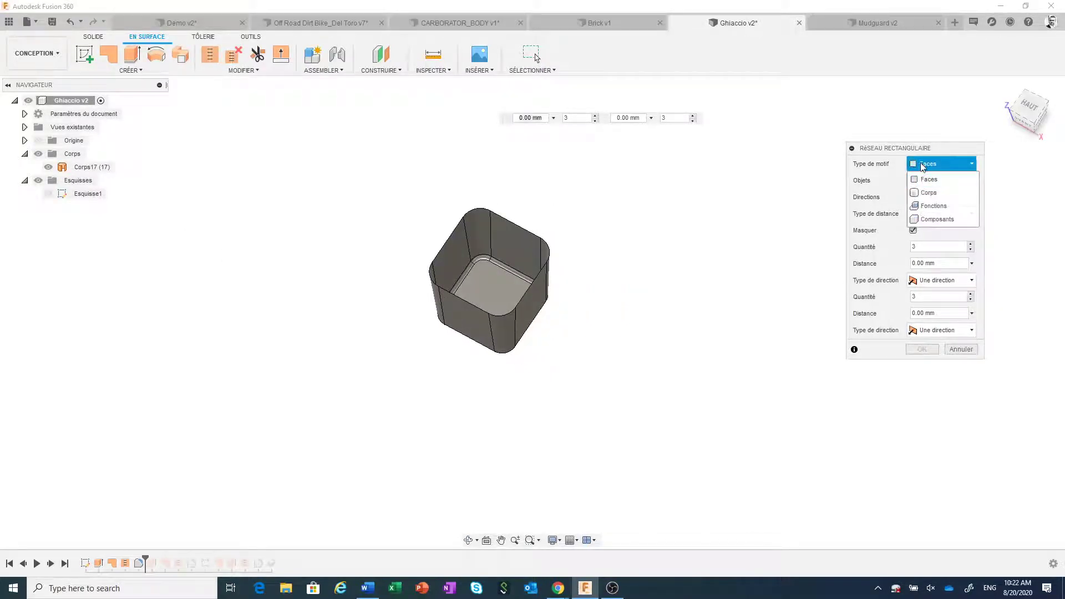
pyautogui.click(930, 193)
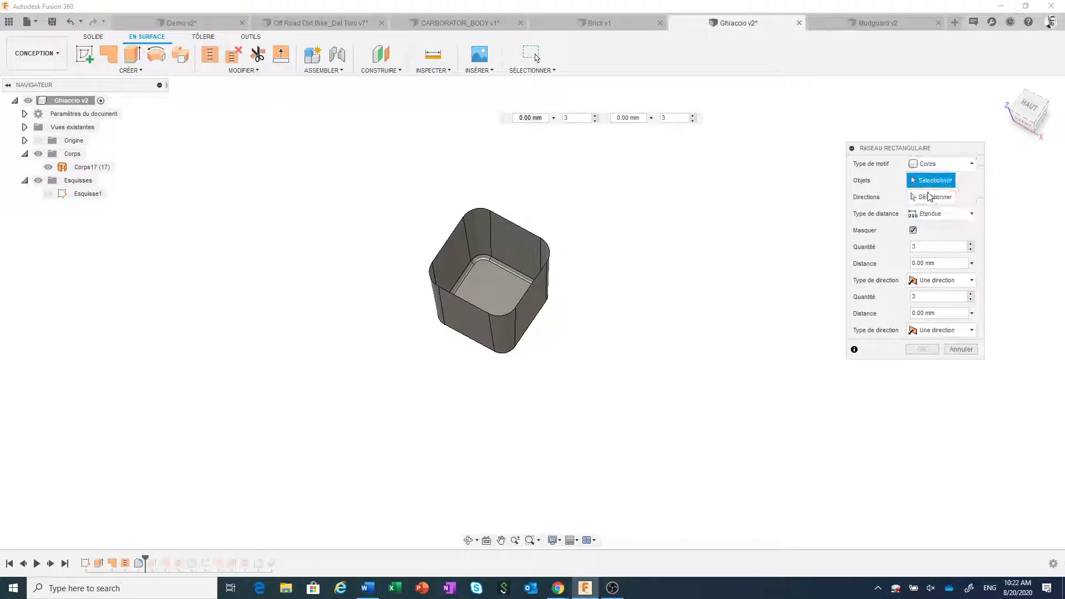
pyautogui.click(930, 196)
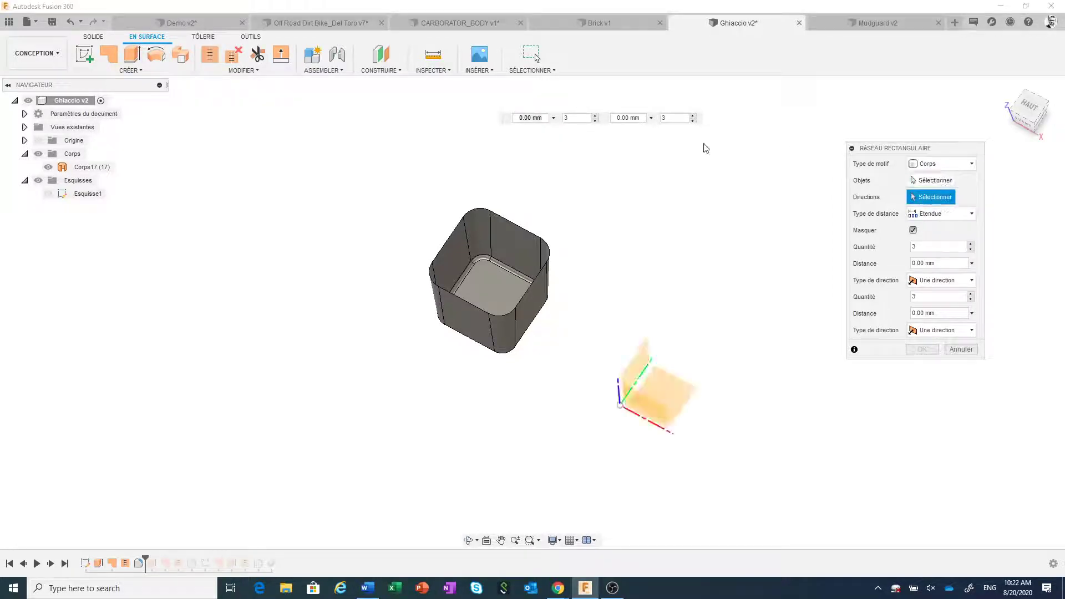
pyautogui.click(522, 226)
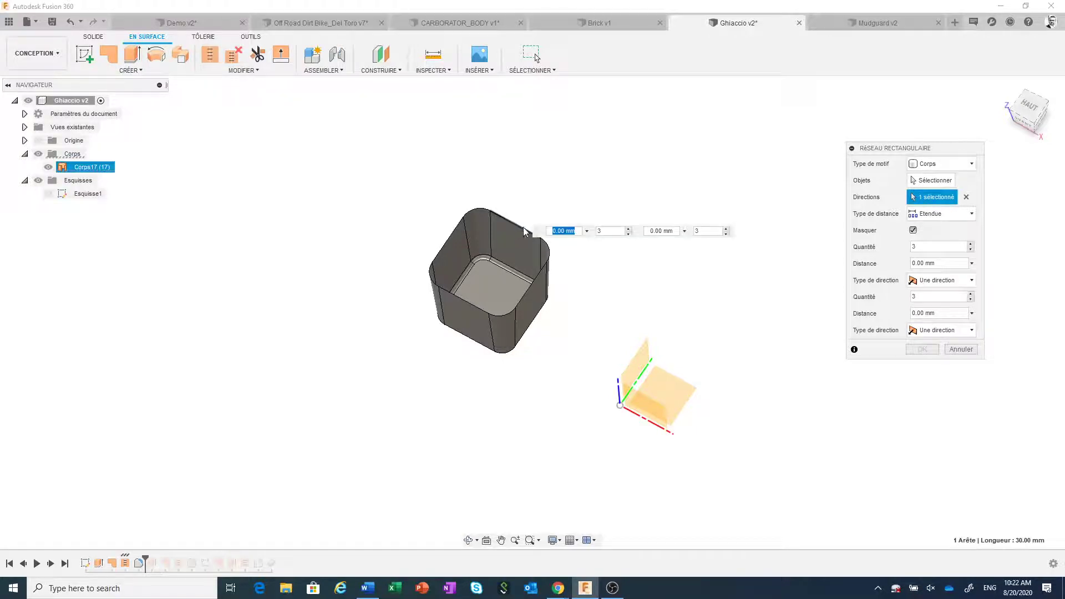
pyautogui.click(524, 227)
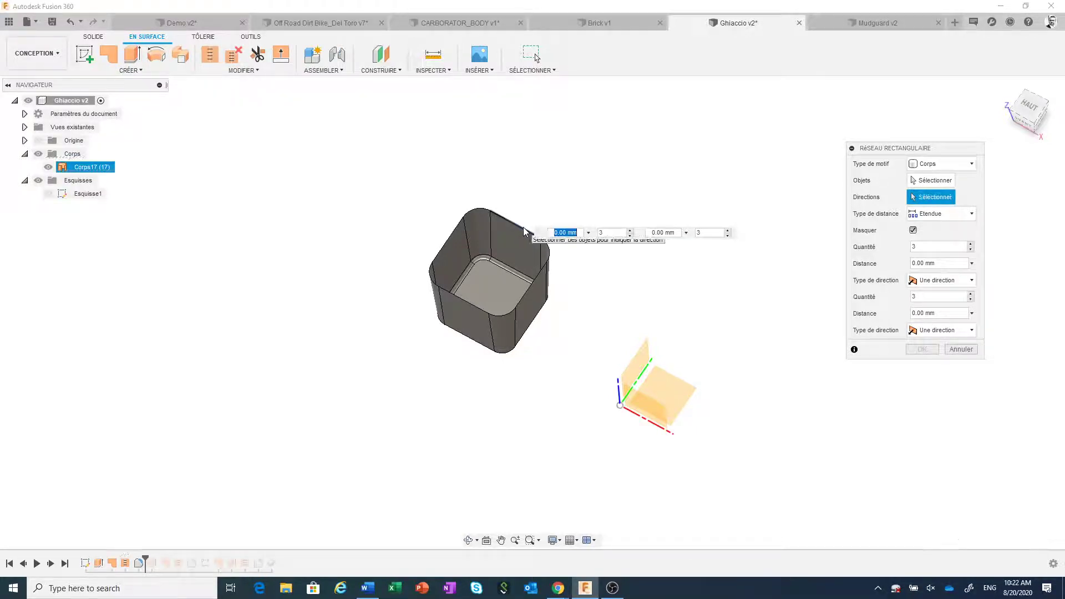
pyautogui.click(444, 246)
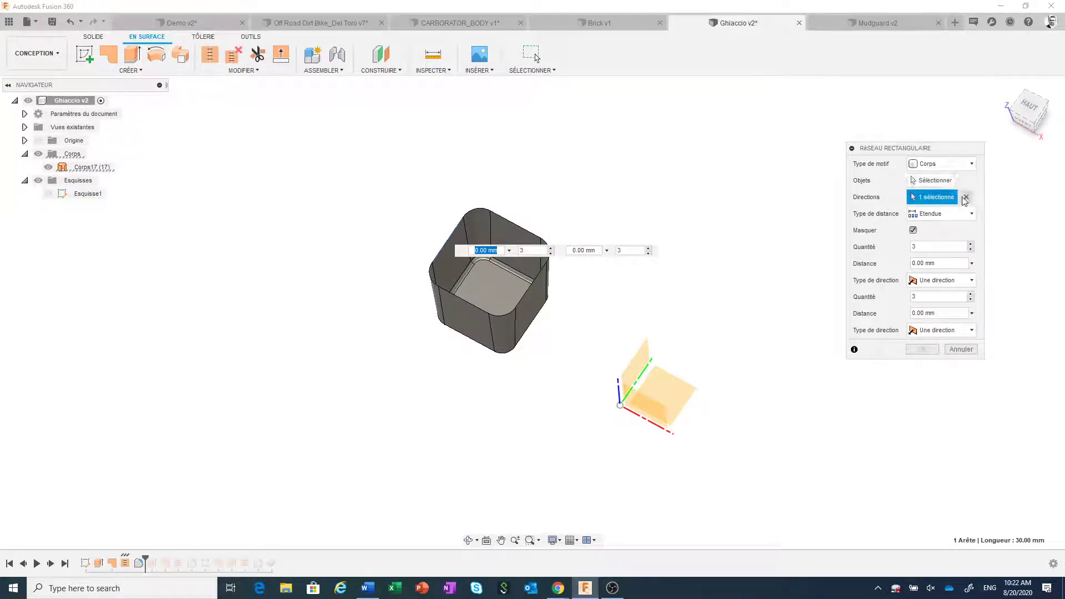
pyautogui.click(965, 198)
pyautogui.click(935, 181)
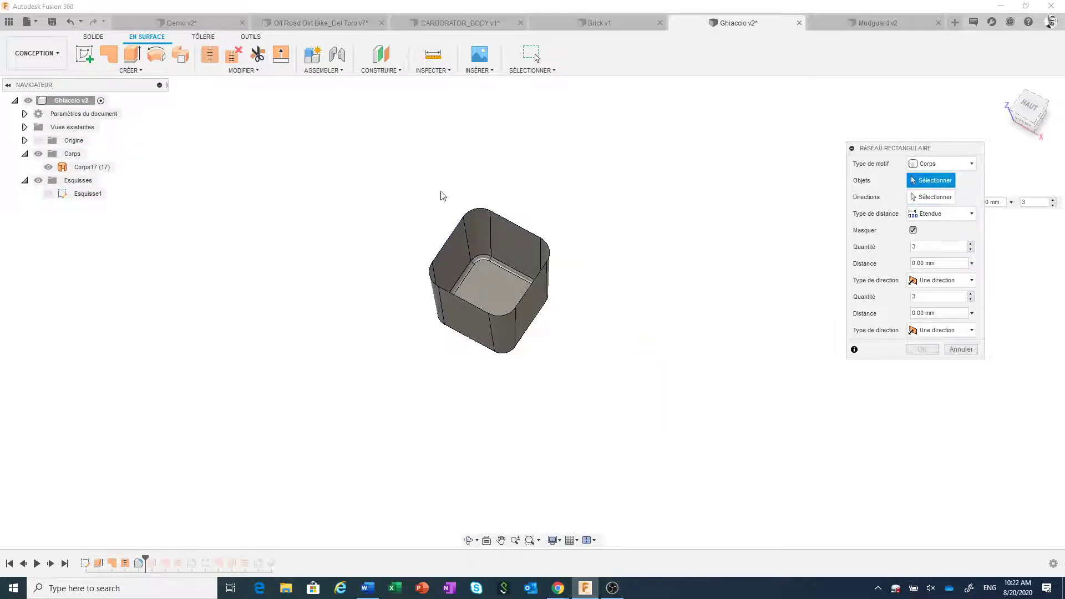
pyautogui.click(511, 226)
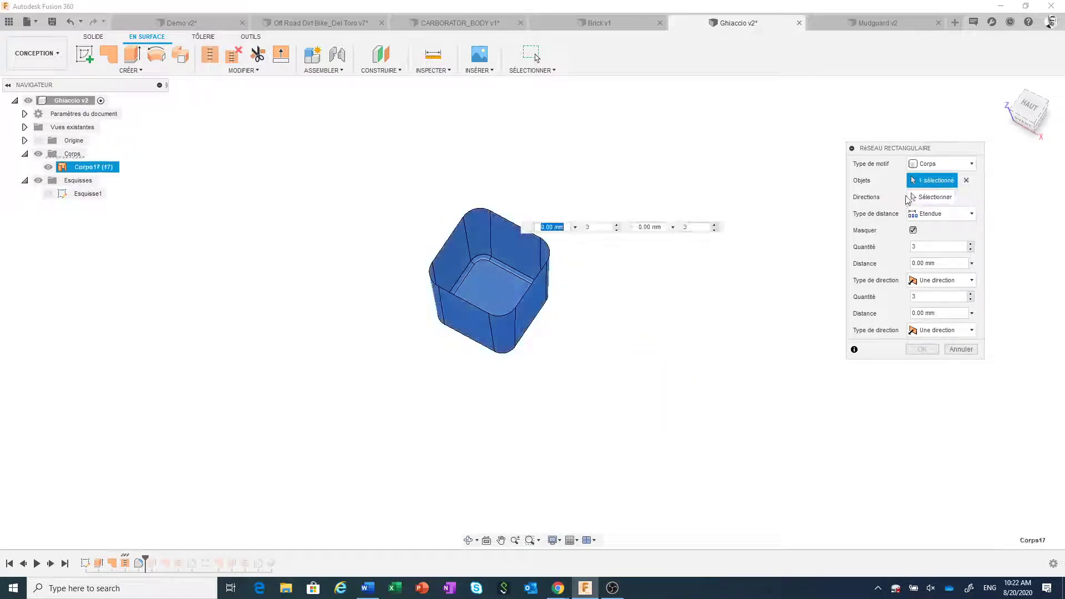
pyautogui.click(928, 199)
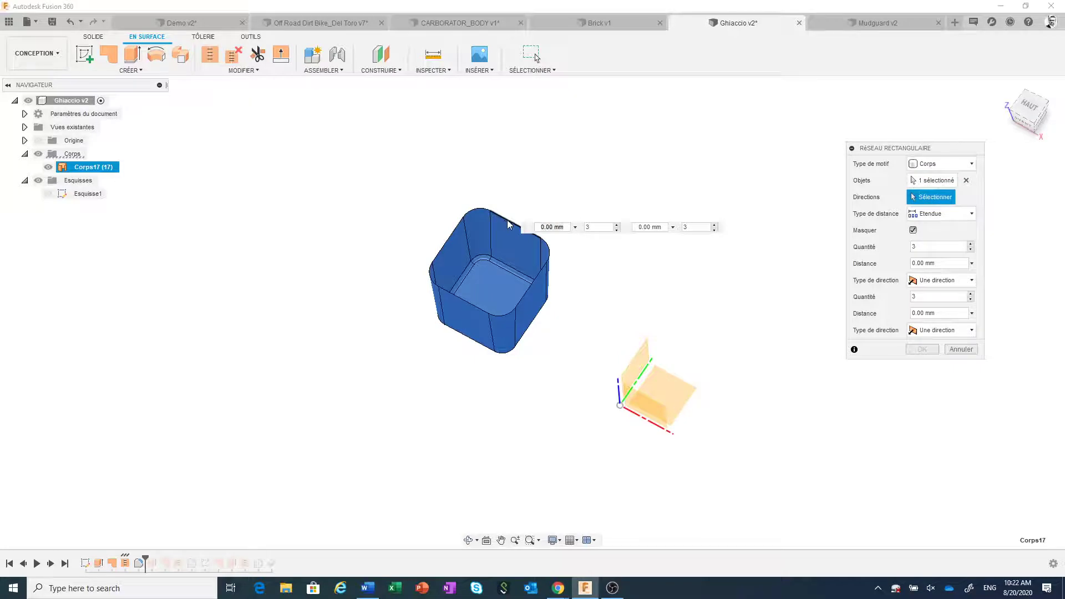
pyautogui.click(452, 231)
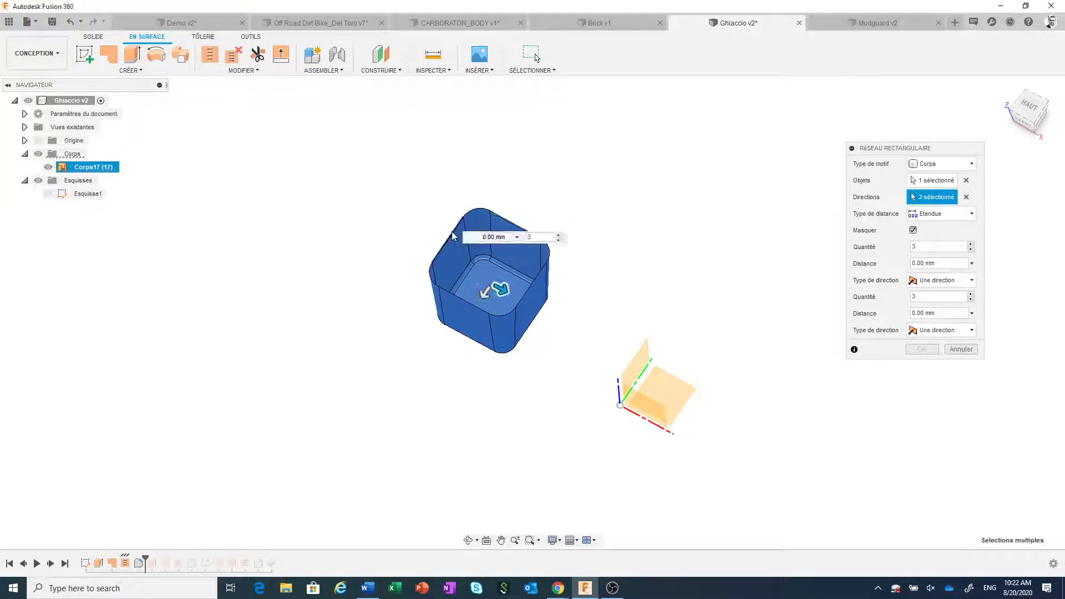
# Step: Pattern 4 copies at 20 mm in the first direction and 2 at 70 mm in the second
pyautogui.moveTo(373, 268); pyautogui.dragTo(278, 240, button='middle')
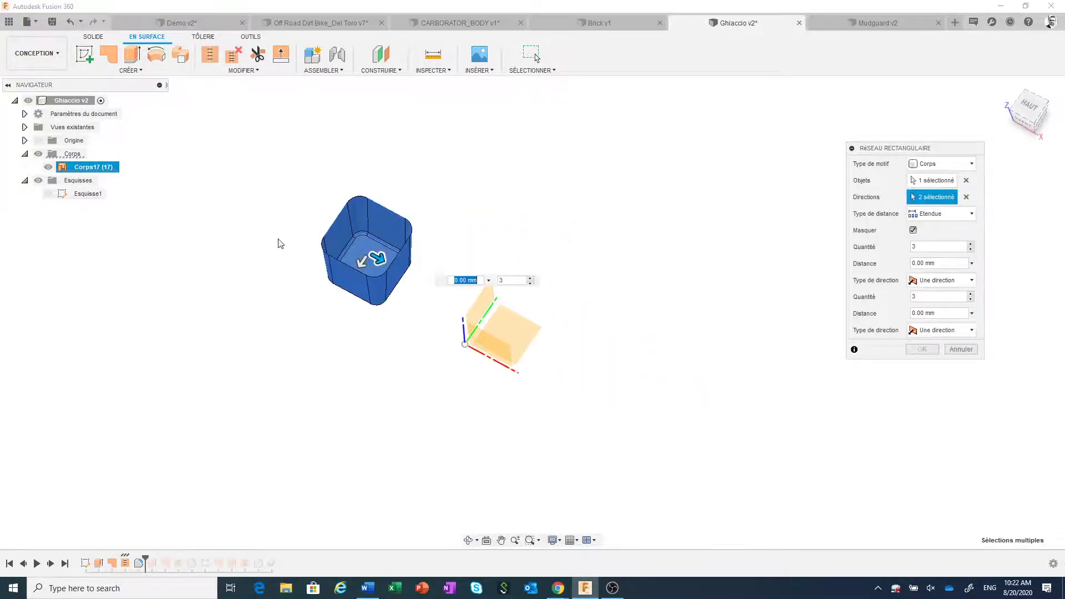
pyautogui.moveTo(373, 263); pyautogui.dragTo(709, 387)
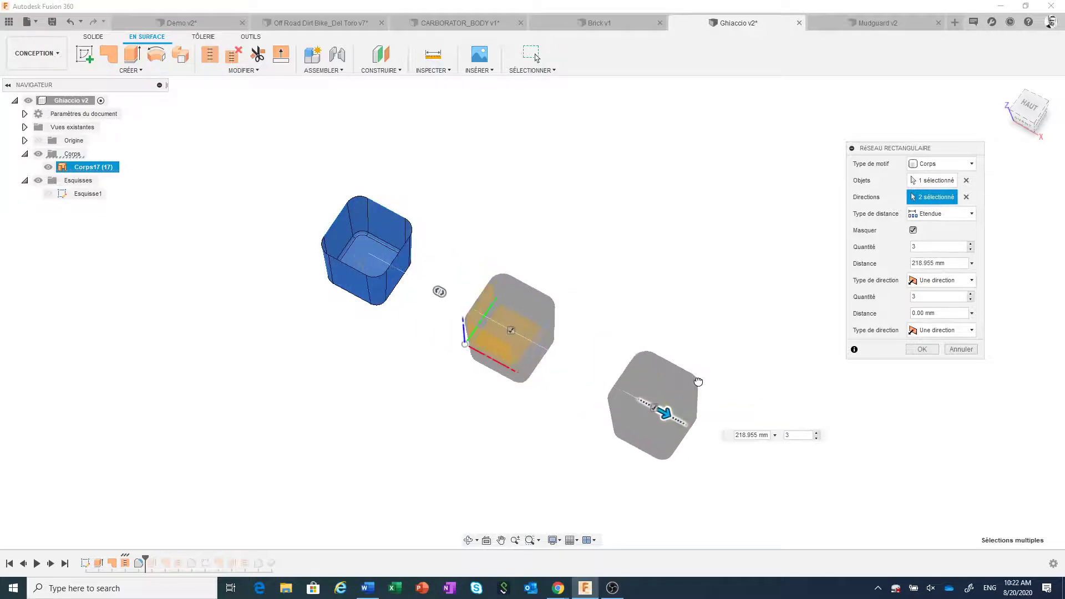
pyautogui.press('Tab')
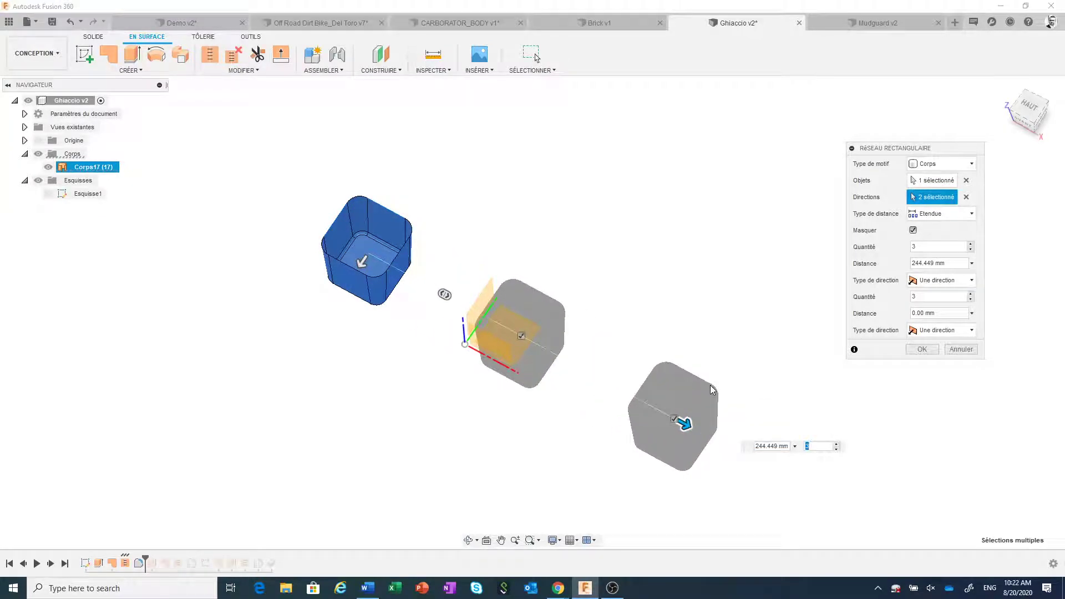
pyautogui.click(760, 448)
pyautogui.write('200')
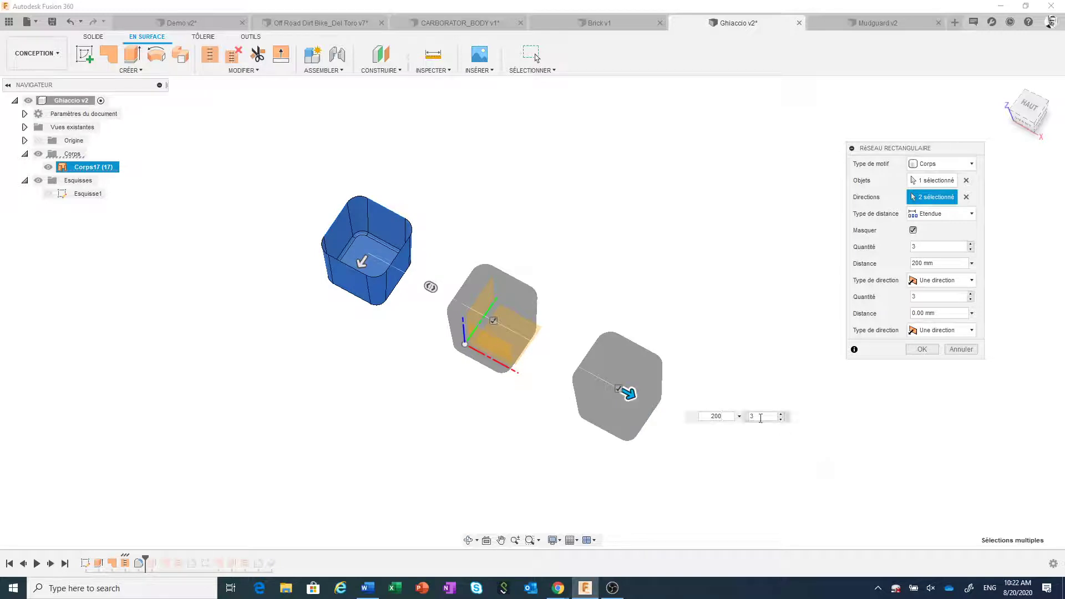
pyautogui.click(765, 417)
pyautogui.write('4')
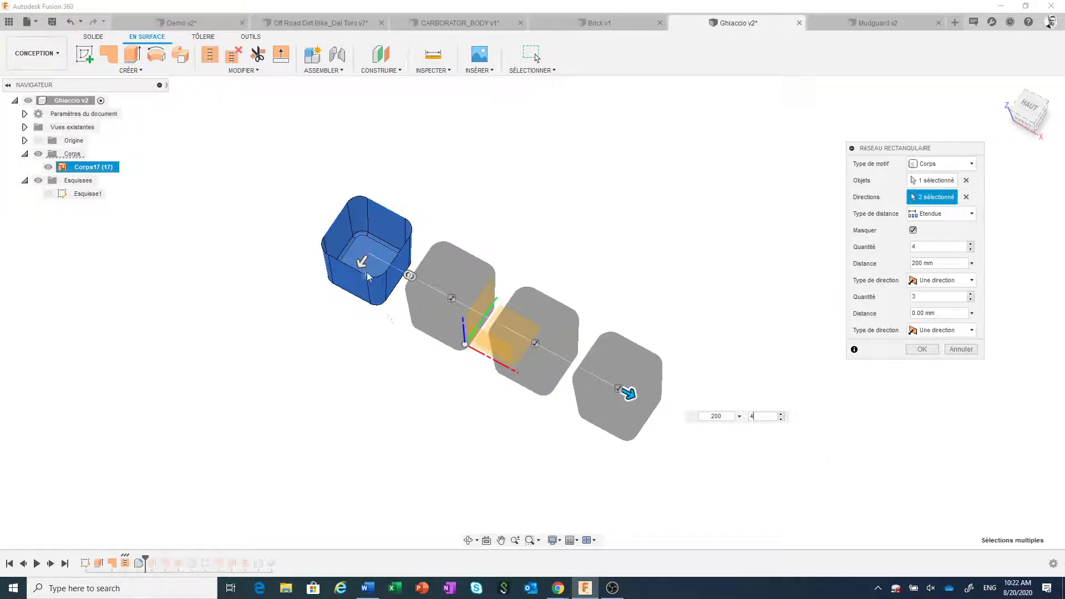
pyautogui.moveTo(362, 262); pyautogui.dragTo(249, 413)
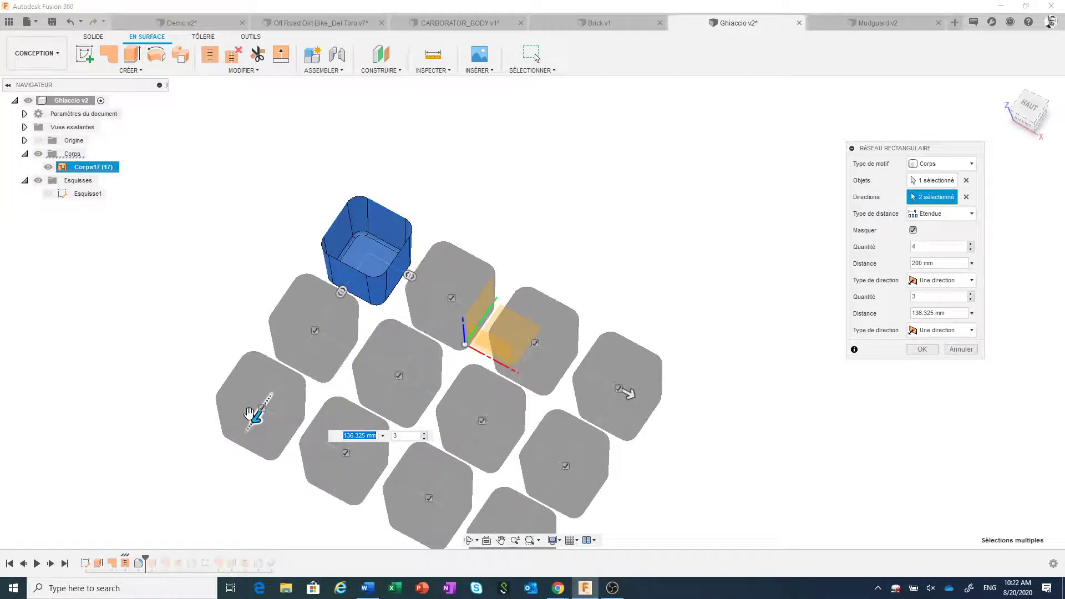
pyautogui.write('70')
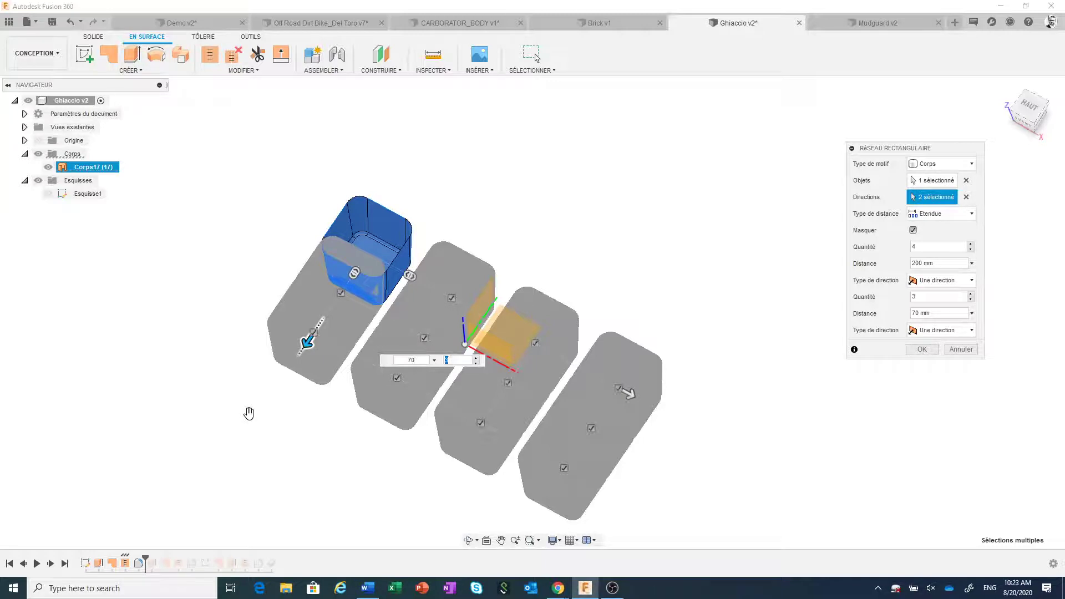
pyautogui.press('Tab')
pyautogui.write('2')
pyautogui.press('Return')
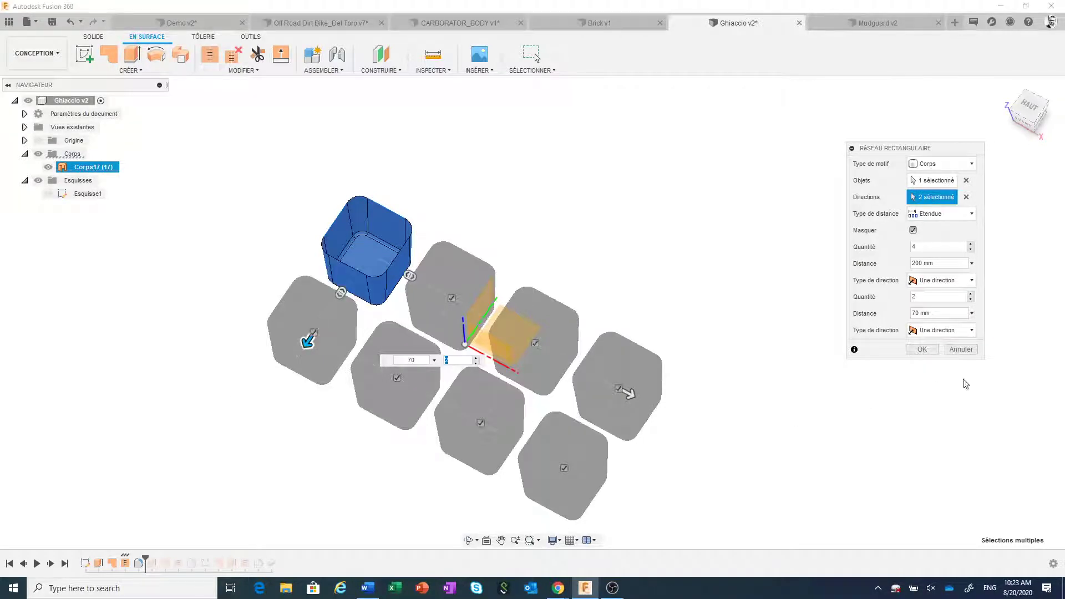
pyautogui.click(923, 349)
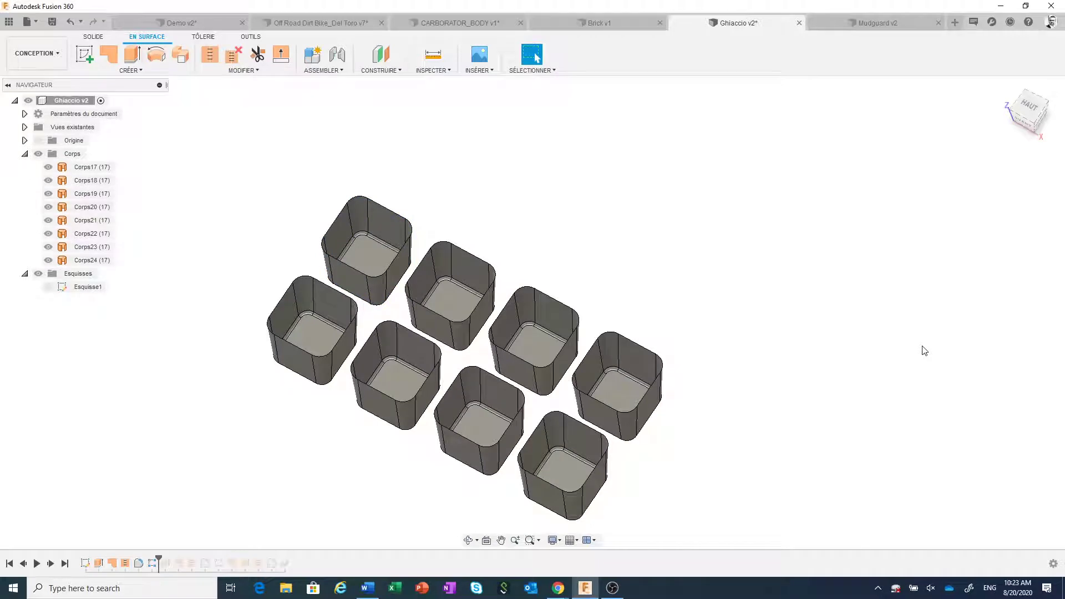
# Step: Show Esquisse1, patch-fill the tray outline around the eight pockets, then hide the sketch
pyautogui.scroll(-1, 721, 361)
pyautogui.scroll(-1, 721, 362)
pyautogui.scroll(-1, 735, 307)
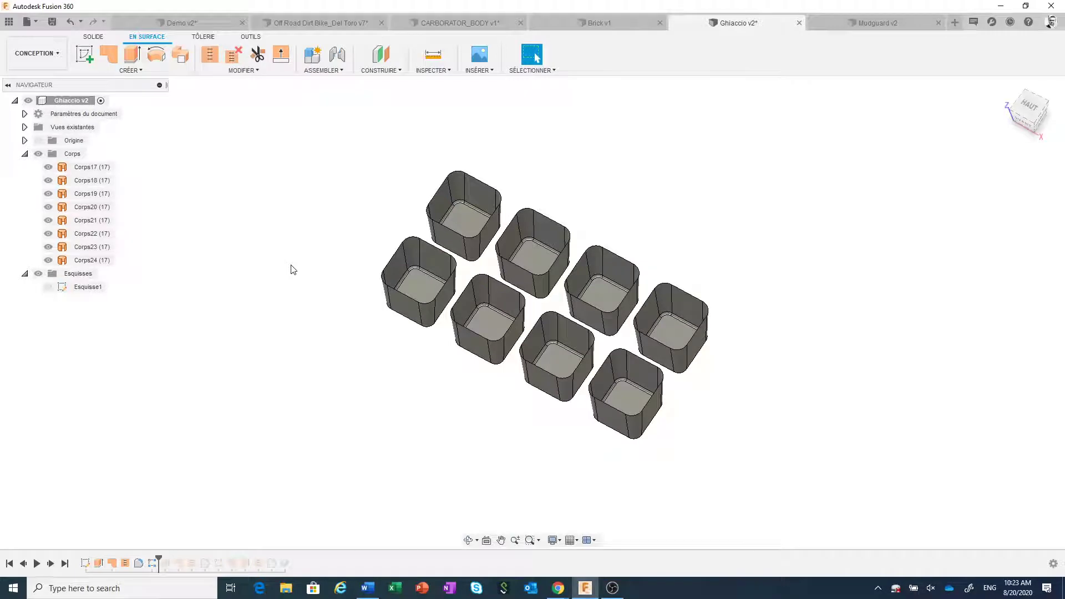
pyautogui.click(48, 287)
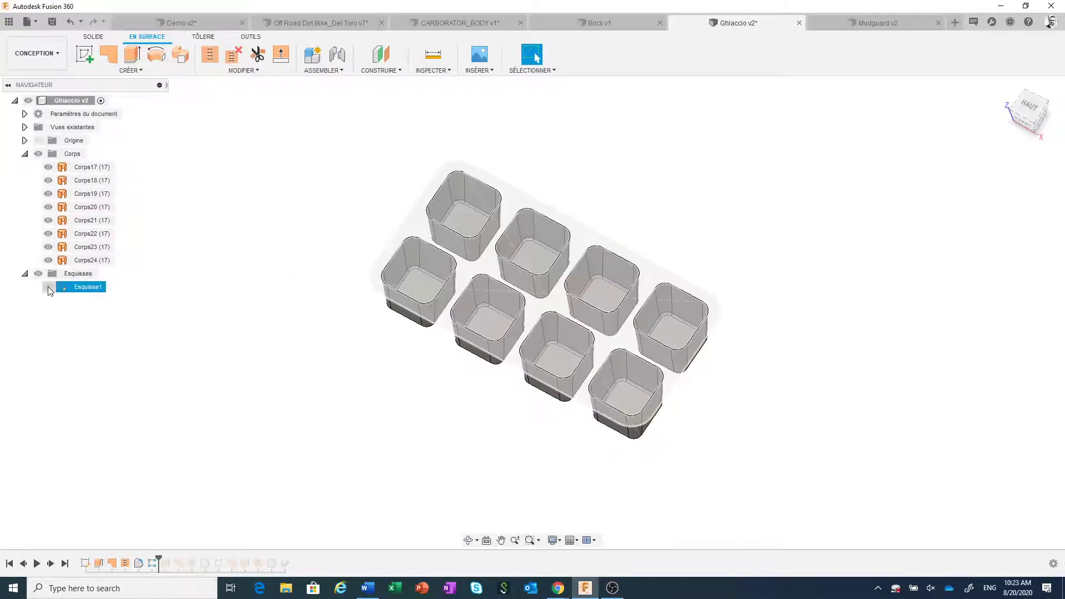
pyautogui.click(48, 288)
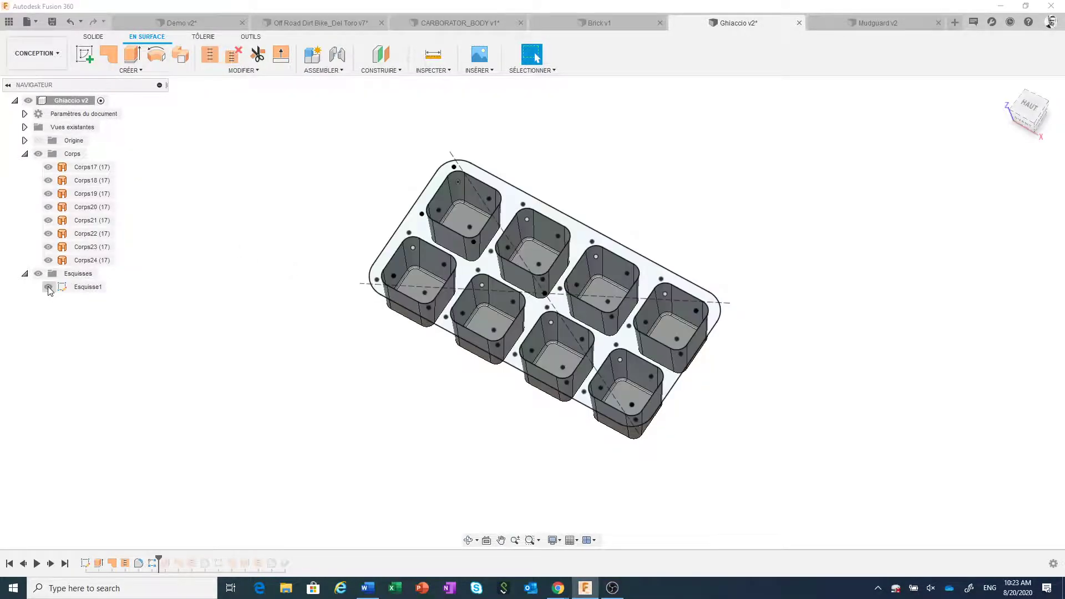
pyautogui.click(108, 55)
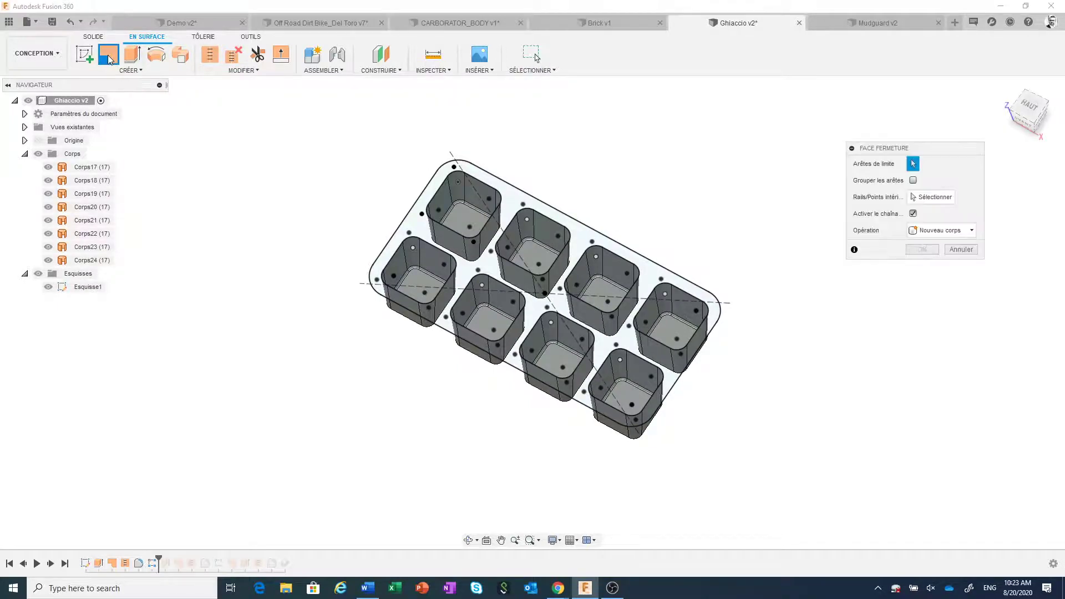
pyautogui.click(505, 197)
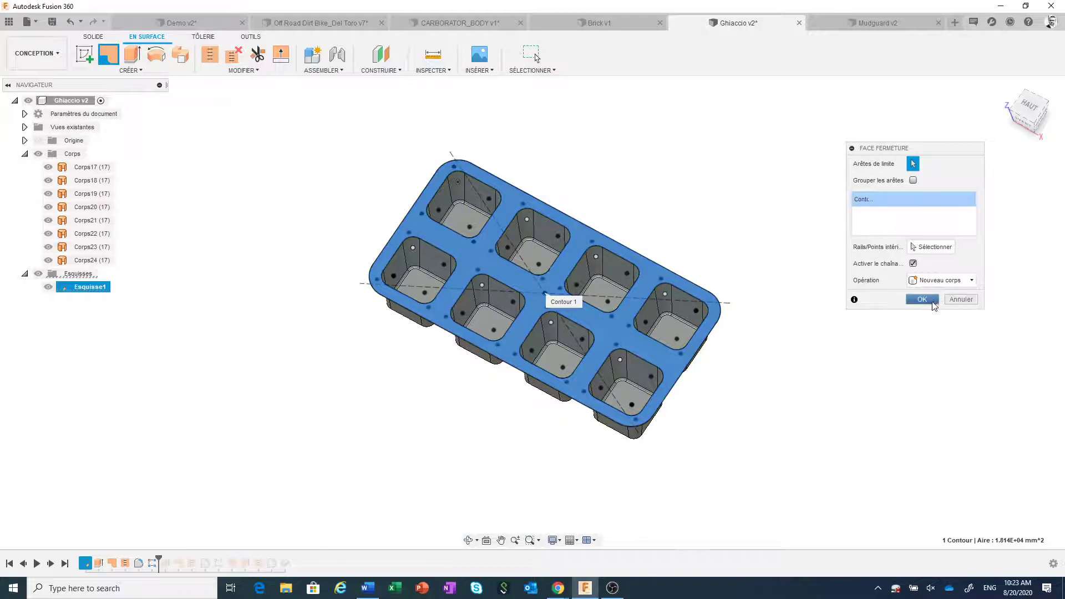
pyautogui.click(926, 300)
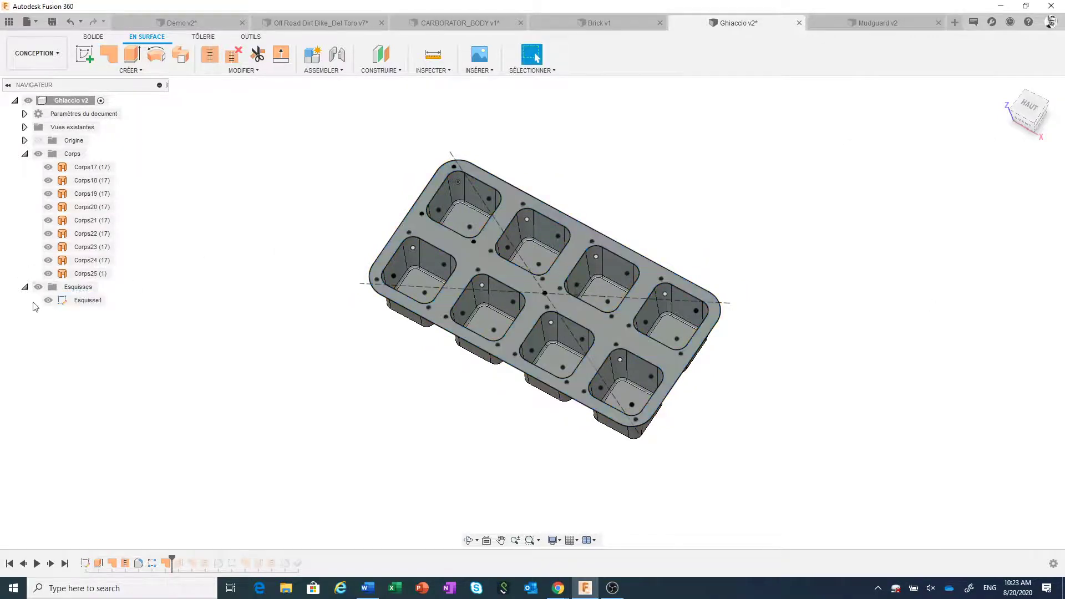
pyautogui.click(49, 300)
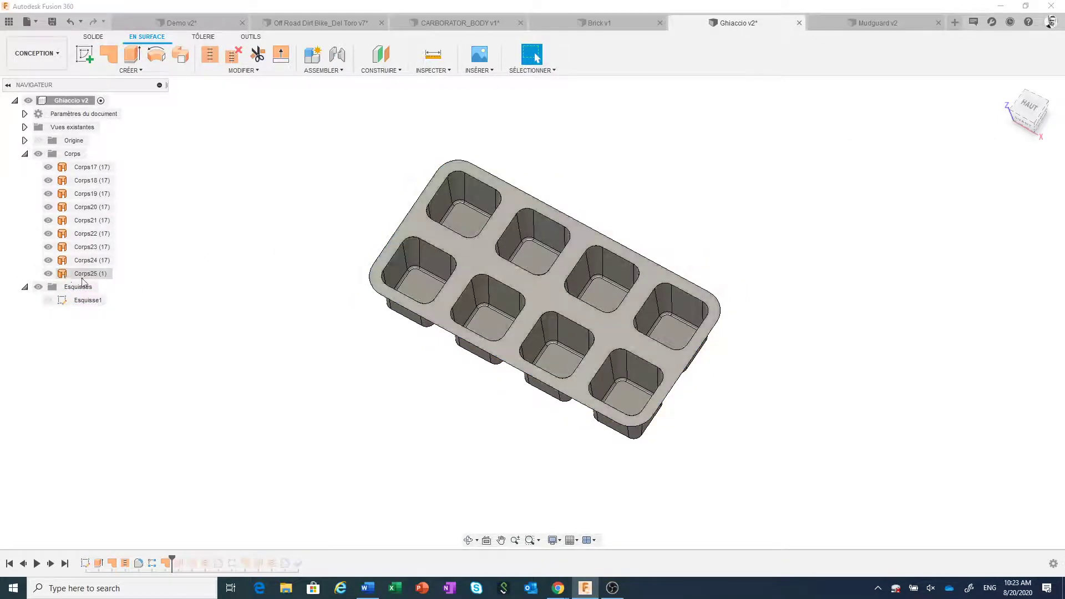
# Step: Orbit to a three-quarter view and trial a 15° ruled surface on the tray edge, then cancel it
pyautogui.scroll(1, 434, 423)
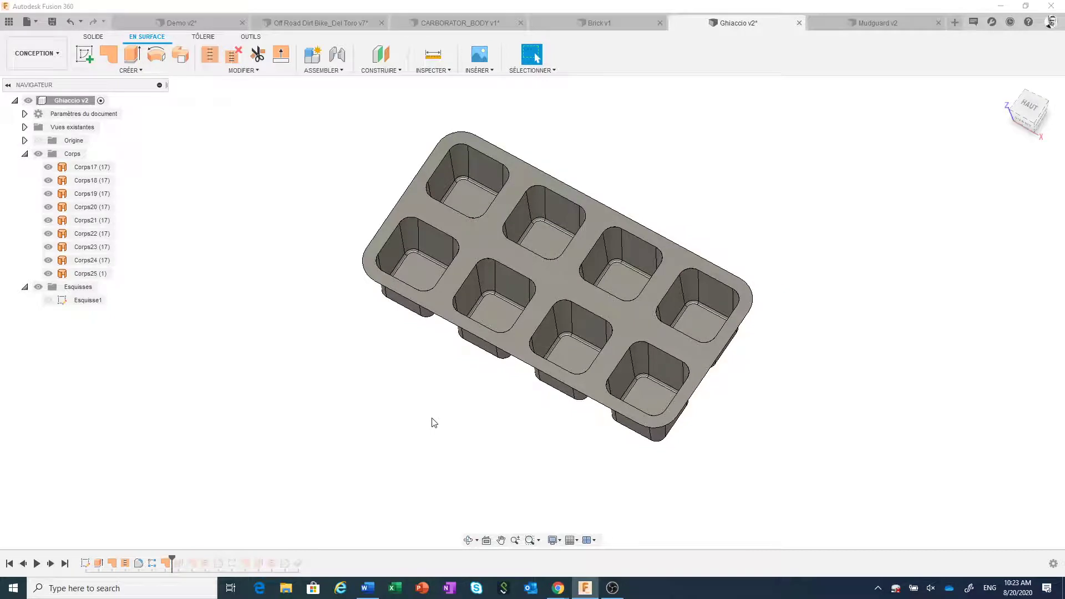
pyautogui.moveTo(433, 423)
pyautogui.keyDown('shift'); pyautogui.mouseDown(button='middle')
pyautogui.moveTo(478, 385)
pyautogui.moveTo(506, 395)
pyautogui.mouseUp(button='middle'); pyautogui.keyUp('shift')
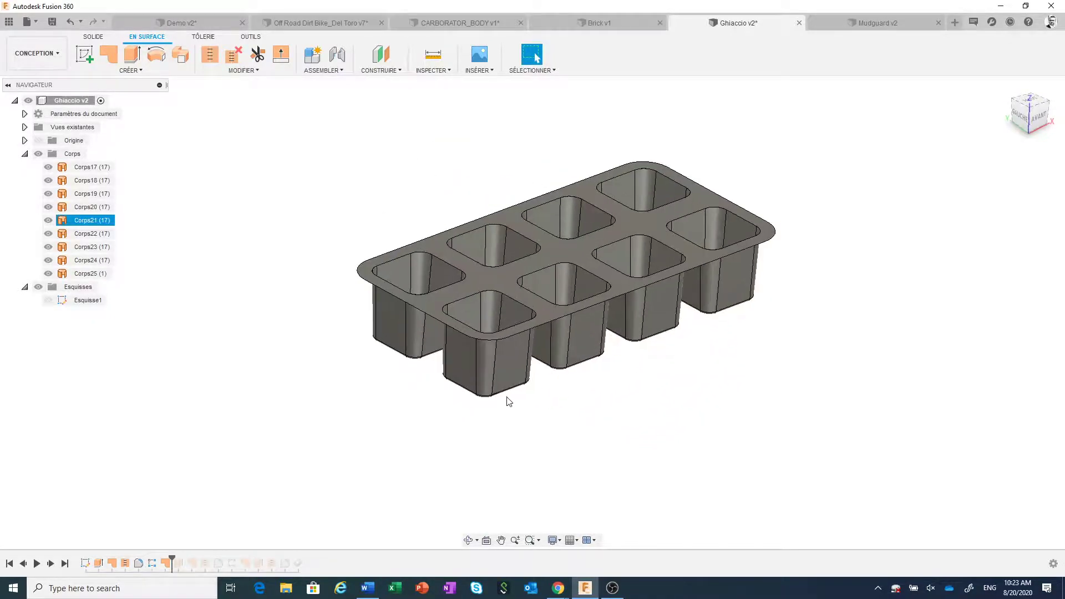
pyautogui.click(557, 447)
pyautogui.click(129, 71)
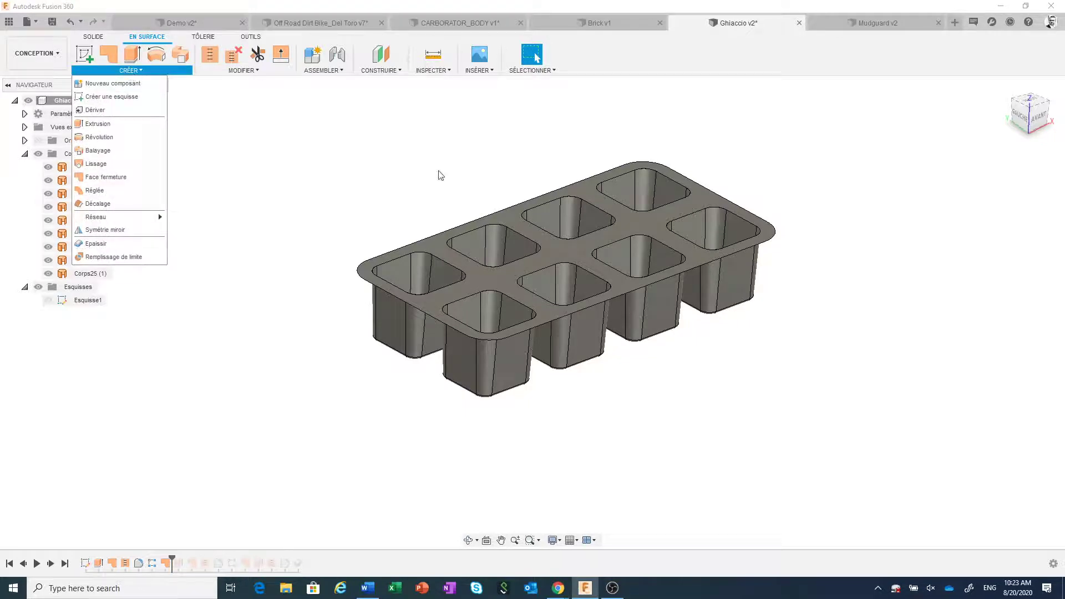
pyautogui.click(120, 196)
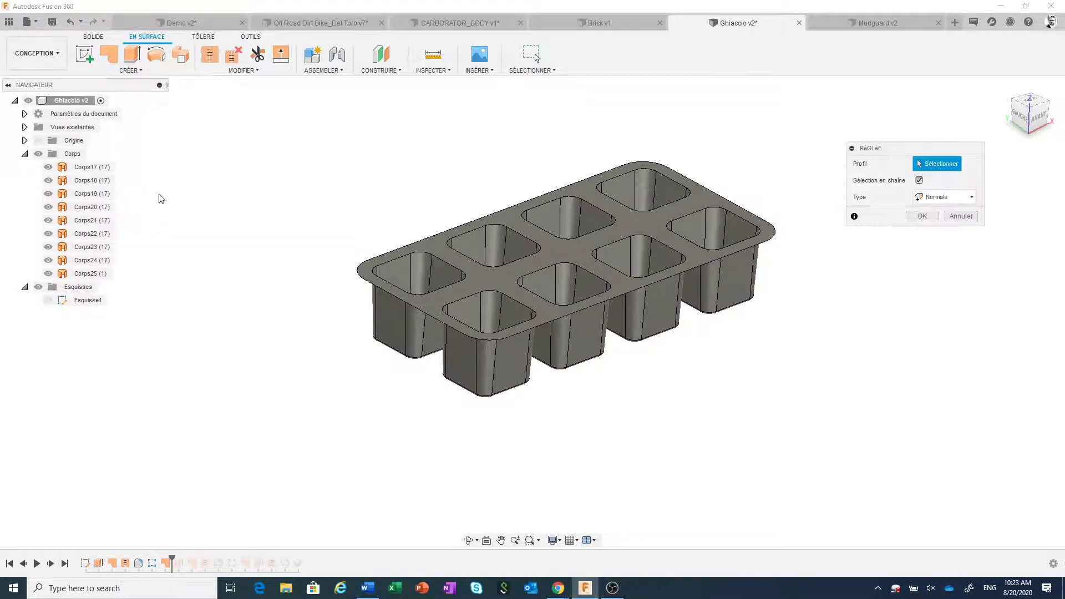
pyautogui.click(408, 248)
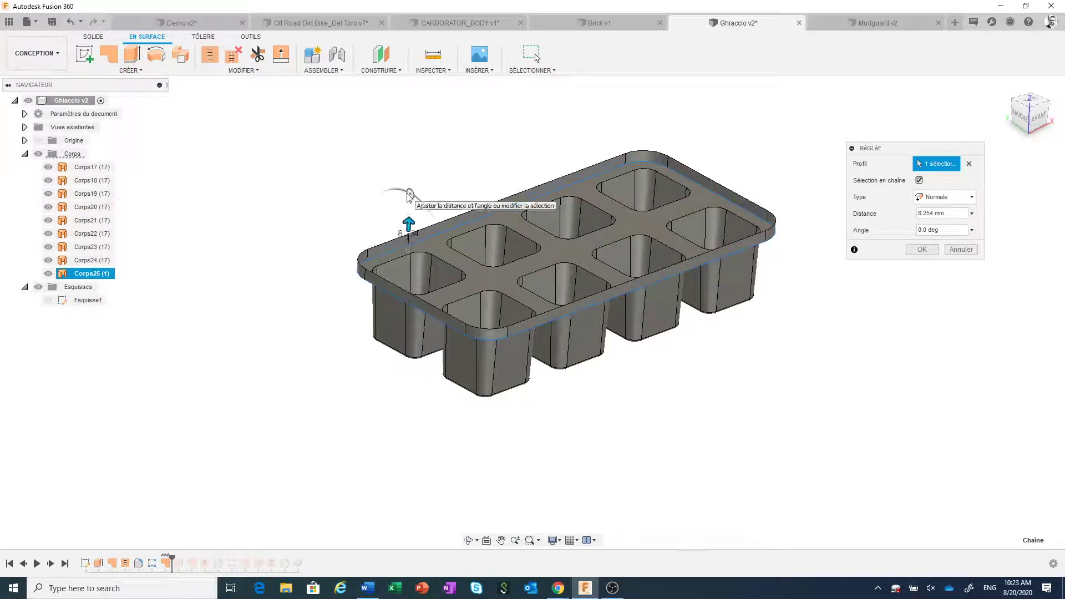
pyautogui.moveTo(409, 196)
pyautogui.mouseDown()
pyautogui.moveTo(400, 193)
pyautogui.moveTo(411, 194)
pyautogui.mouseUp()
pyautogui.click(962, 250)
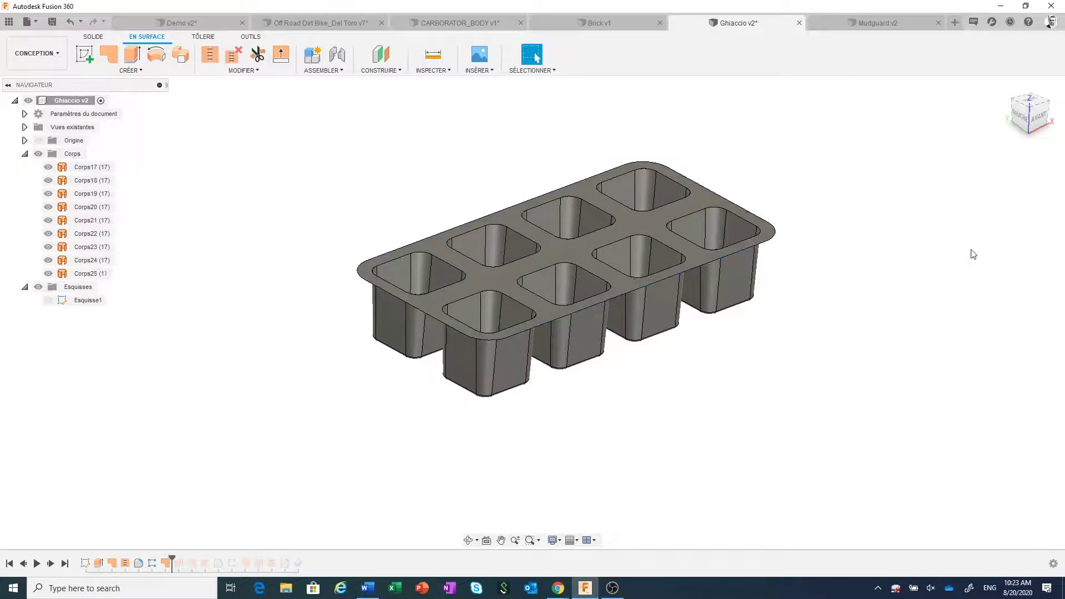
# Step: Extrude the tray's outer edge 3 mm into a rim surface body, Corps26
pyautogui.click(134, 60)
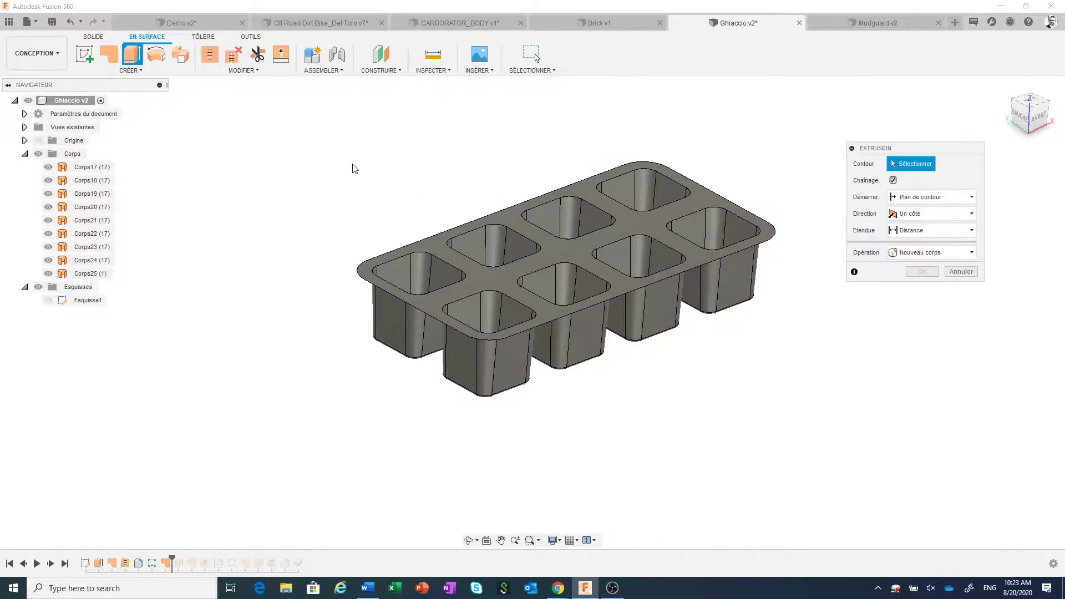
pyautogui.click(412, 248)
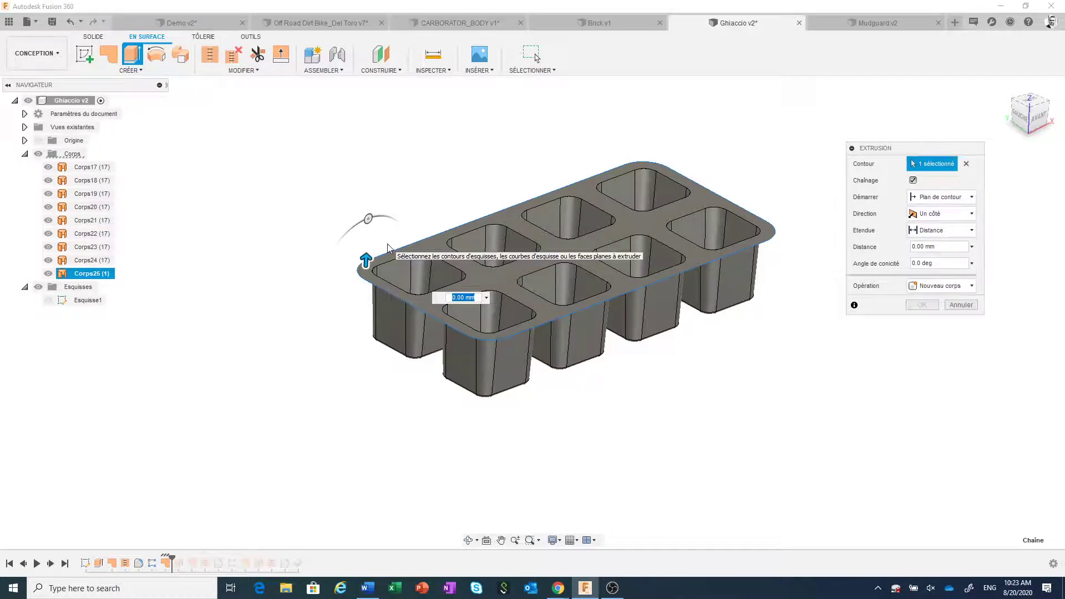
pyautogui.write('3')
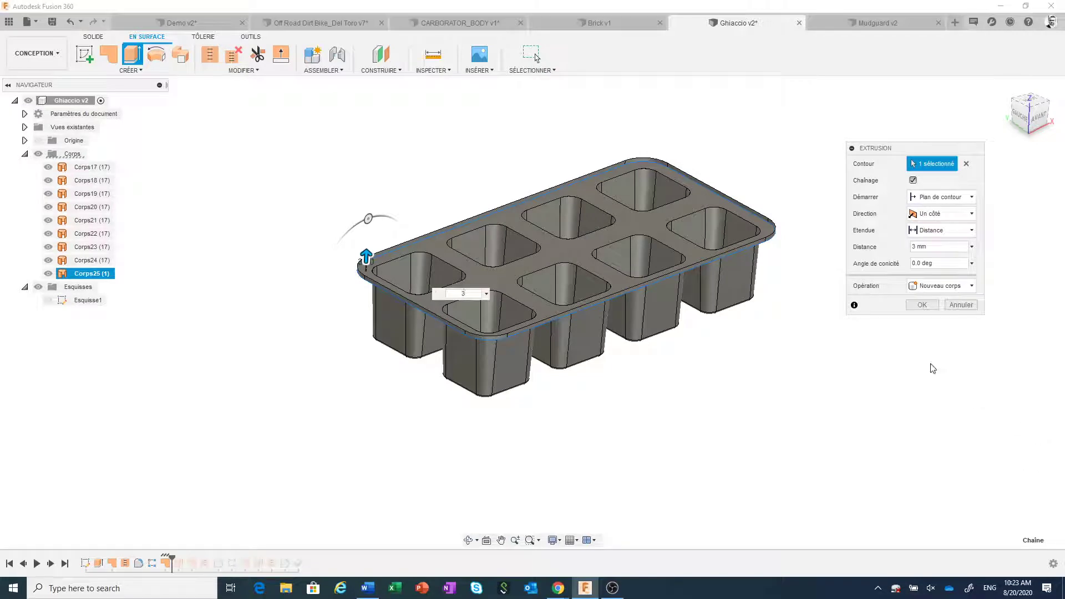
pyautogui.click(920, 304)
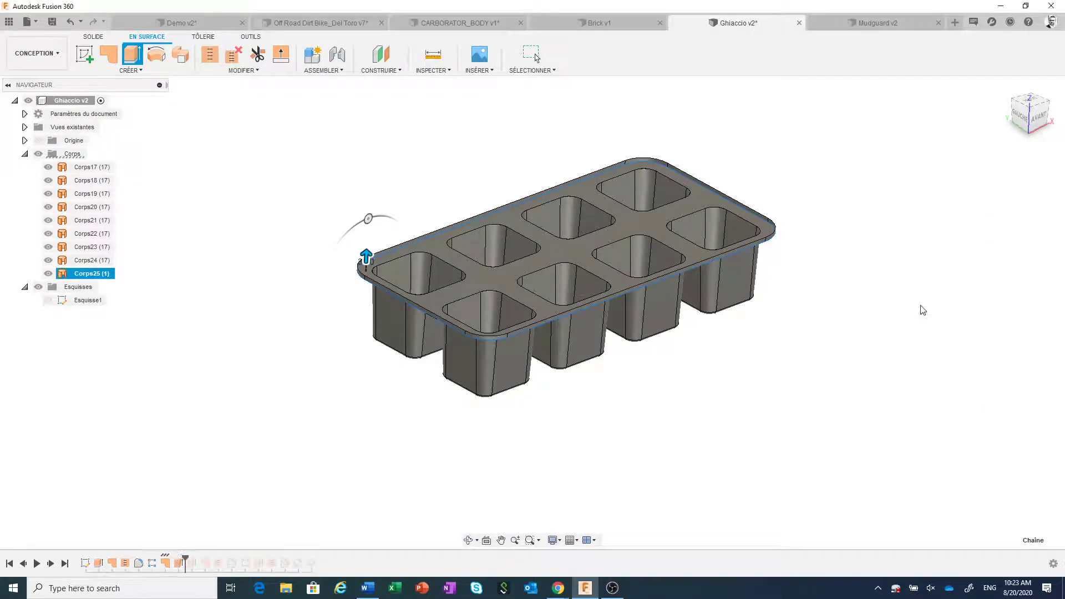
pyautogui.scroll(2, 760, 327)
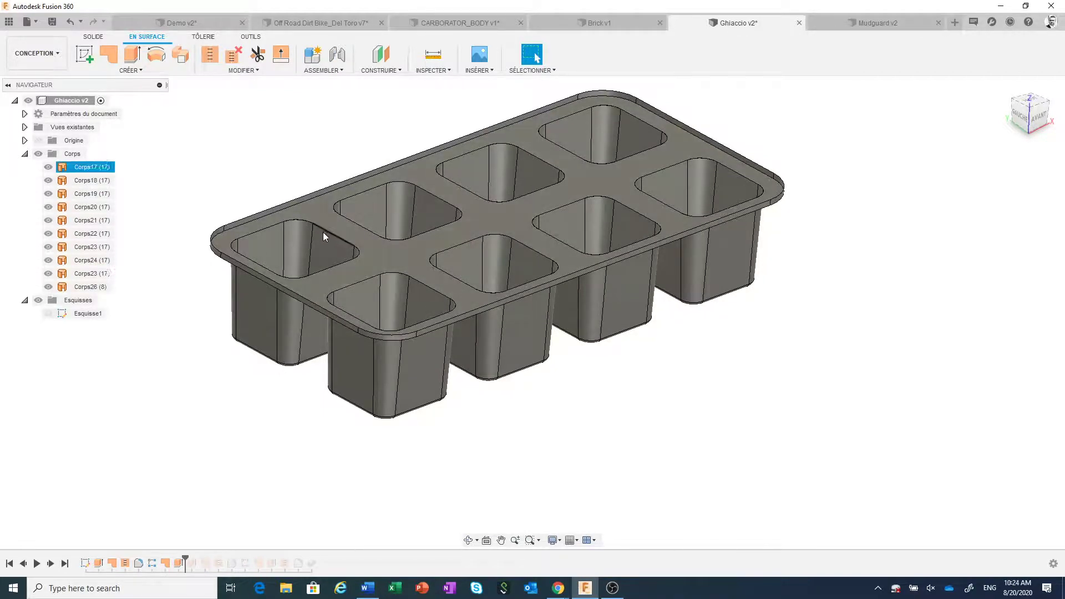
pyautogui.scroll(-2, 323, 232)
pyautogui.moveTo(407, 249); pyautogui.dragTo(546, 280, button='middle')
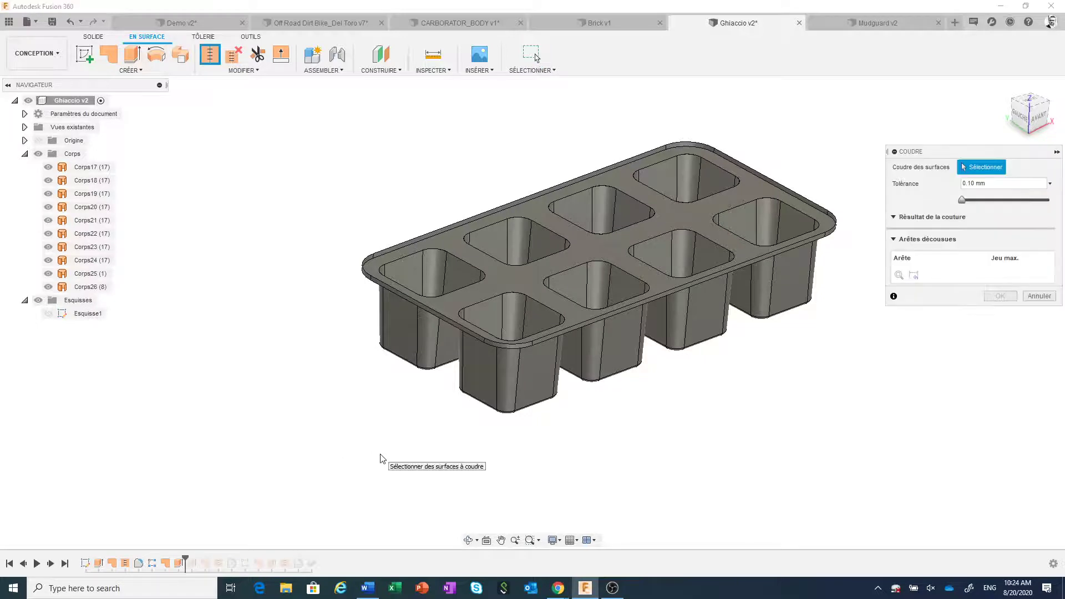
# Step: Window-select all ten surface bodies and stitch them into one 145-face body, Corps27
pyautogui.moveTo(375, 456)
pyautogui.mouseDown(button='middle')
pyautogui.moveTo(197, 463)
pyautogui.moveTo(319, 488)
pyautogui.moveTo(247, 510)
pyautogui.mouseUp(button='middle')
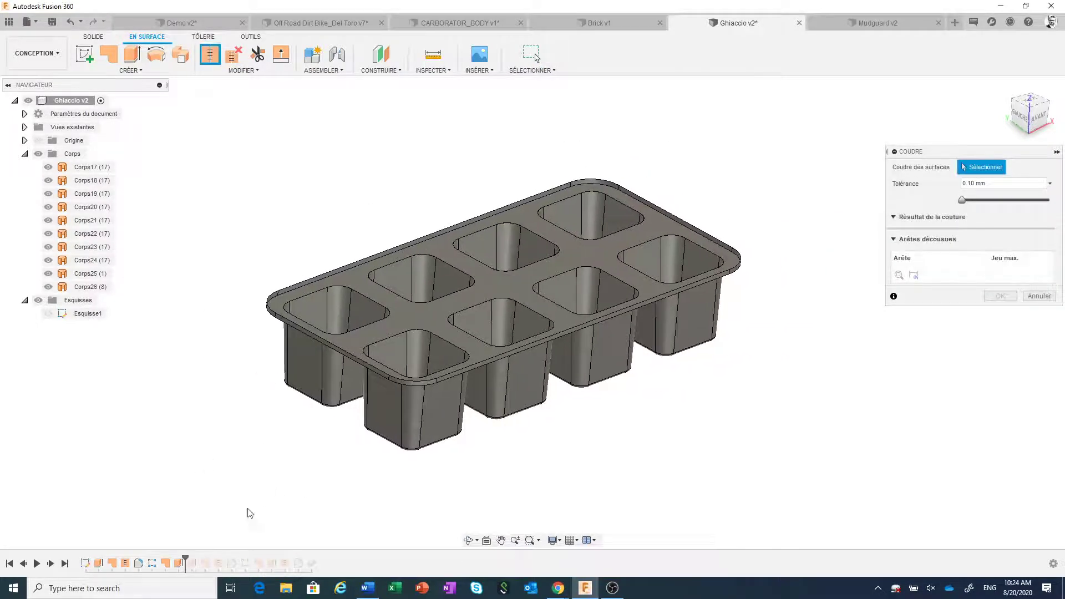
pyautogui.moveTo(301, 454); pyautogui.dragTo(766, 144)
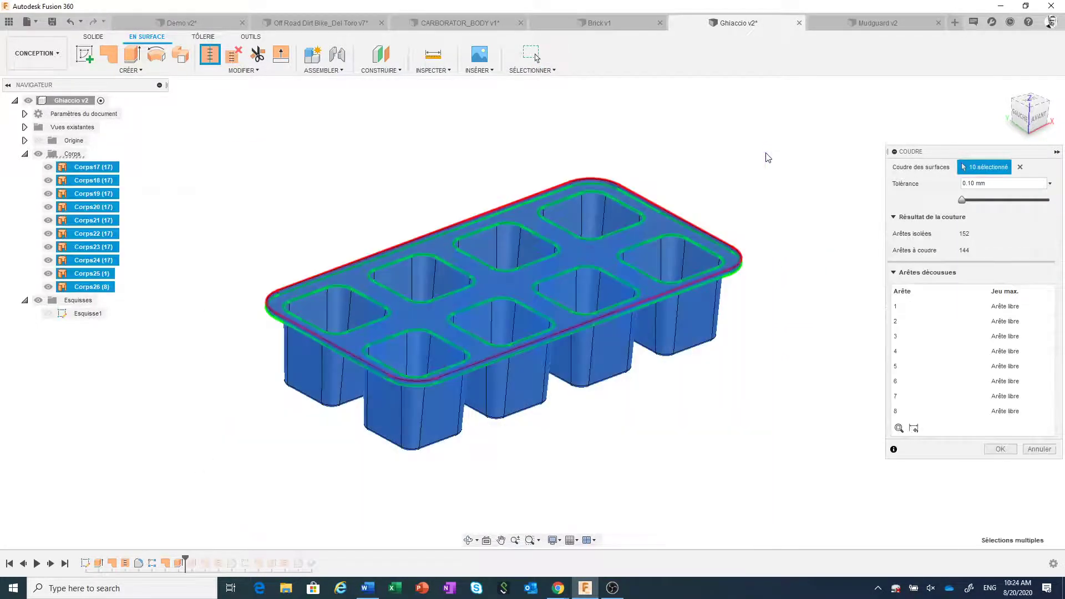
pyautogui.click(1009, 448)
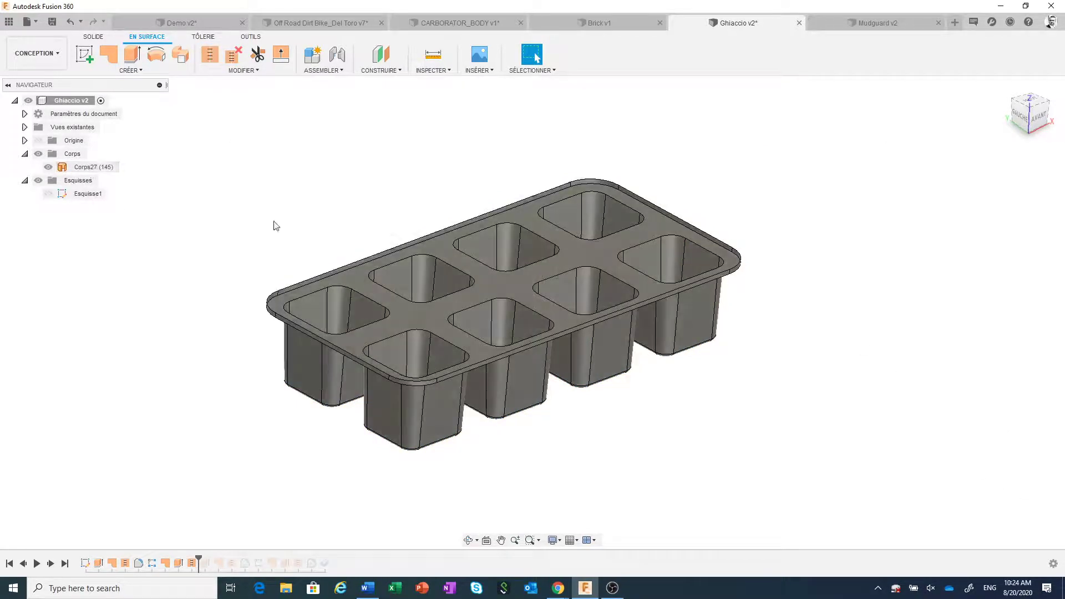
pyautogui.moveTo(423, 186); pyautogui.dragTo(507, 180, button='middle')
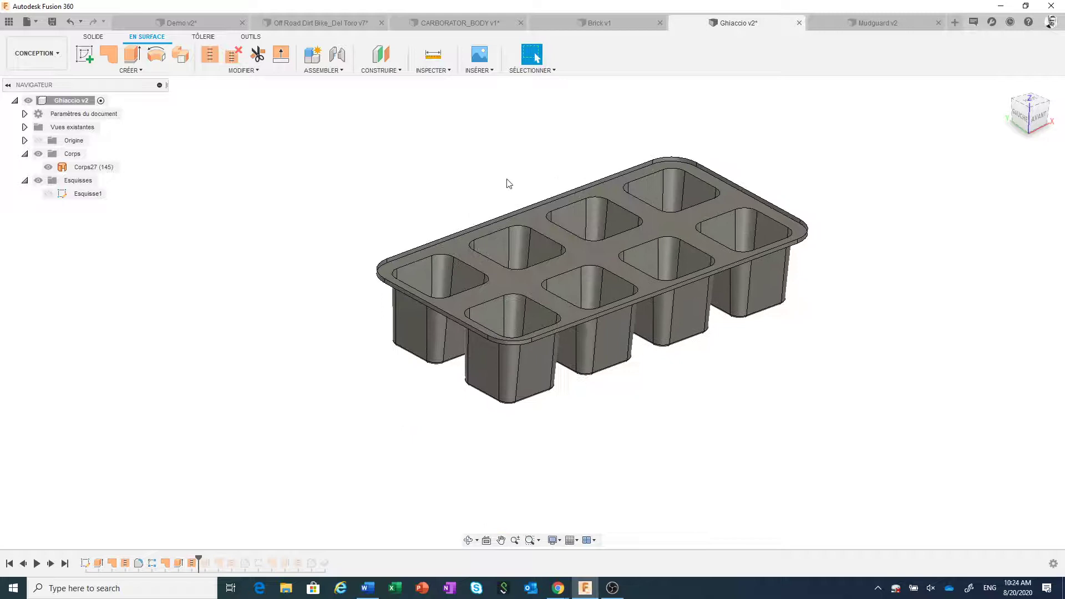
# Step: Select the rim edges of all eight pockets and round those 64 edges with a 2 mm fillet
pyautogui.click(470, 266)
pyautogui.rightClick(470, 267)
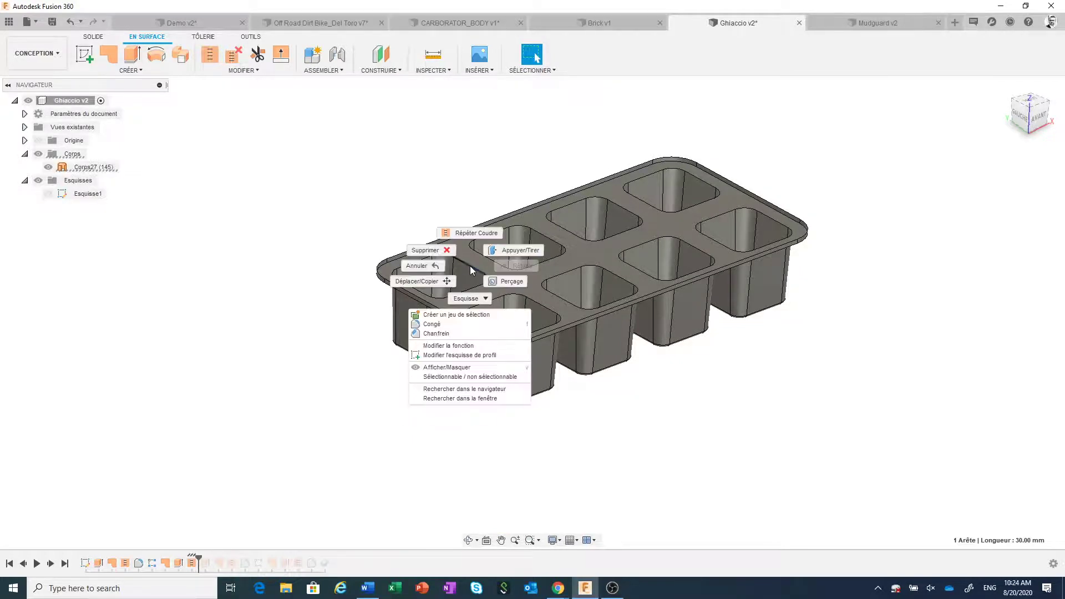
pyautogui.click(490, 258)
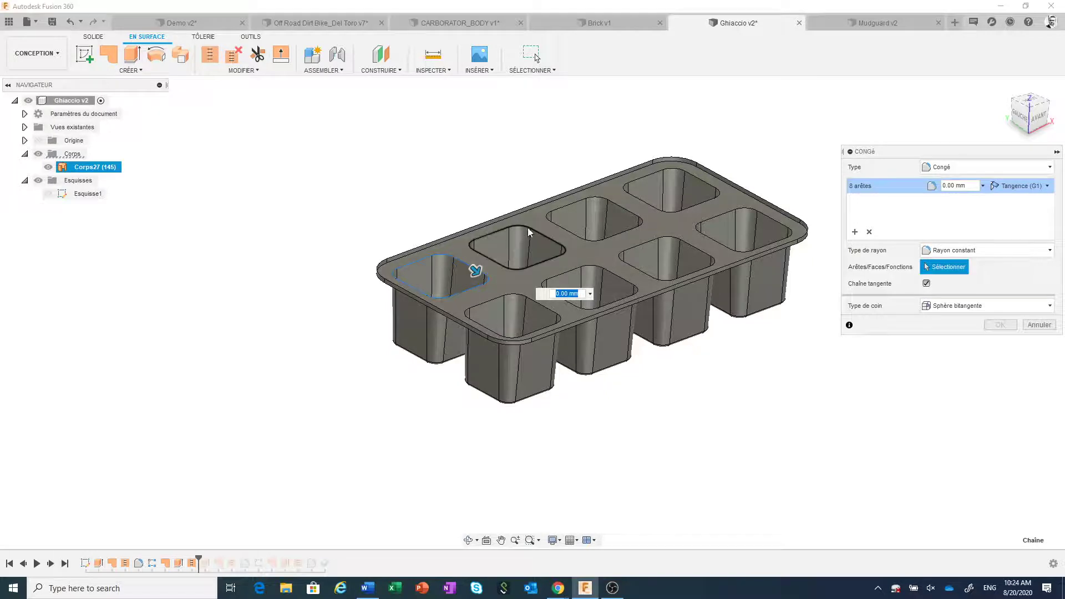
pyautogui.click(547, 236)
pyautogui.click(614, 206)
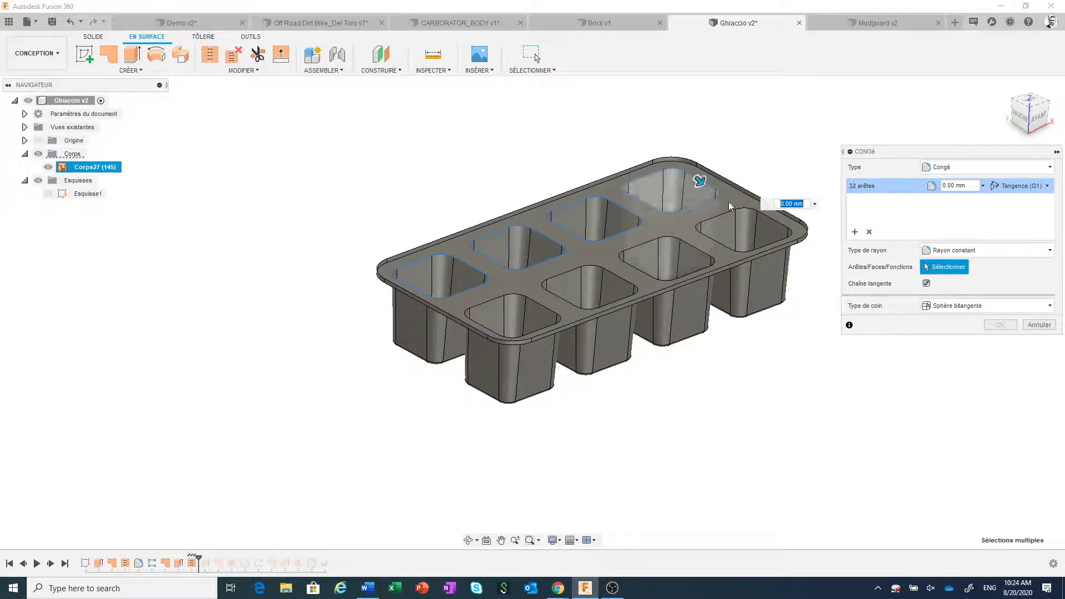
pyautogui.click(694, 178)
pyautogui.click(701, 237)
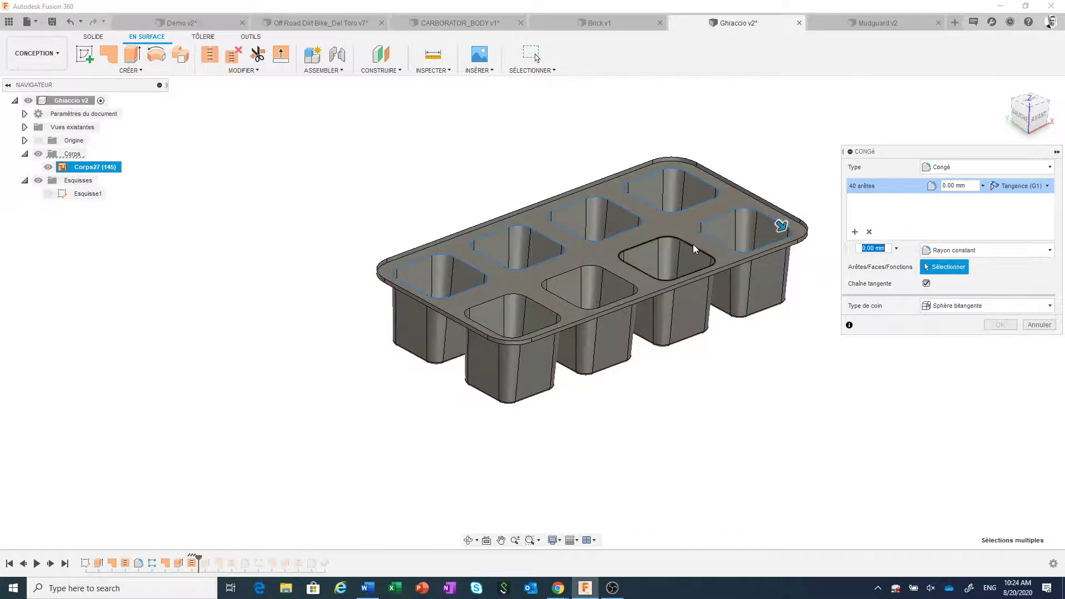
pyautogui.click(622, 279)
pyautogui.click(547, 311)
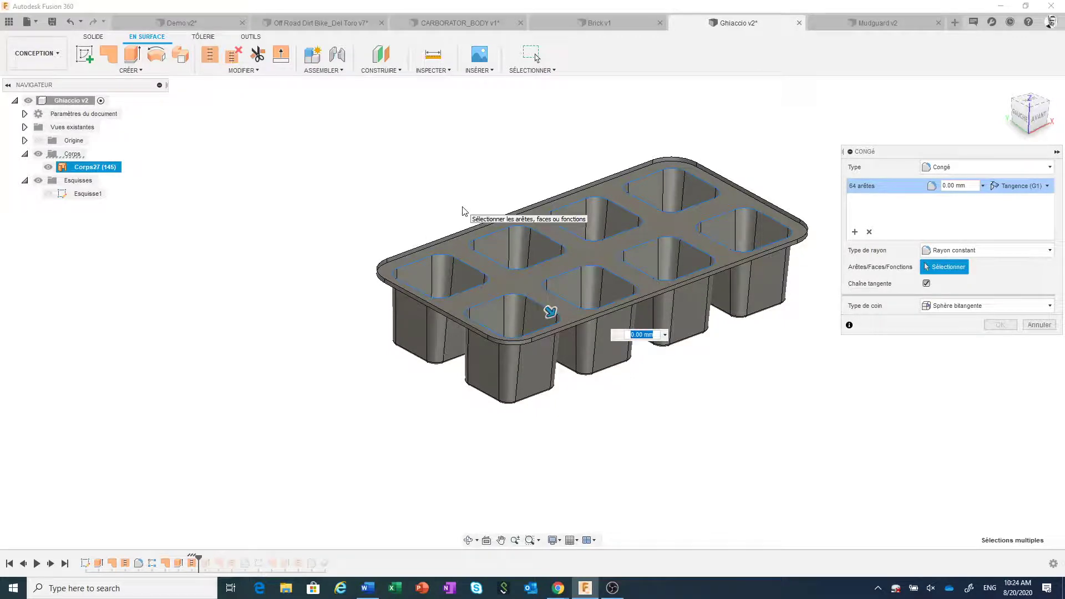
pyautogui.write('2')
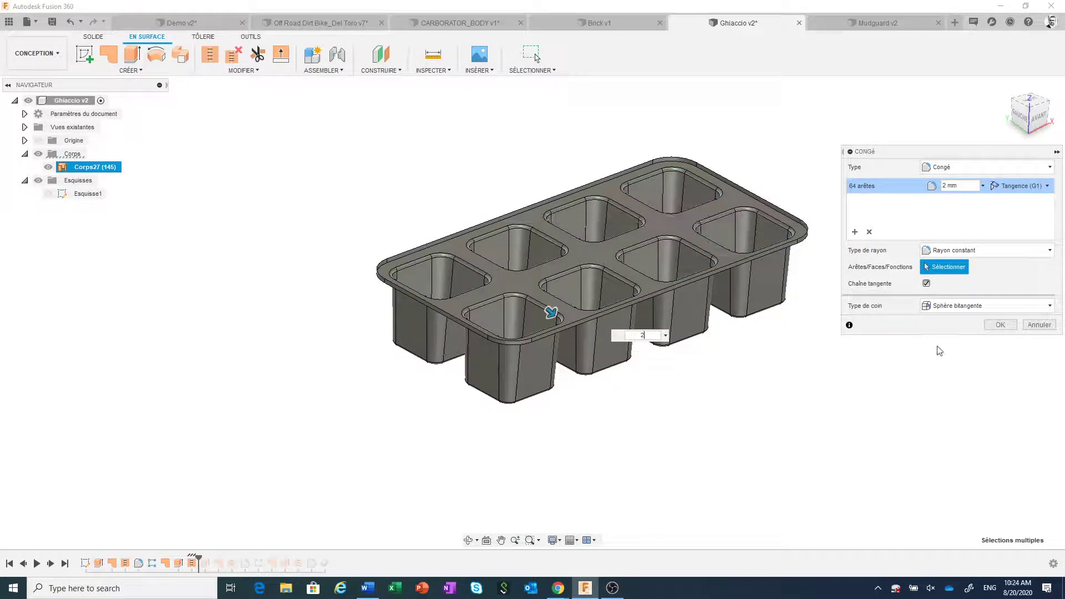
pyautogui.click(996, 327)
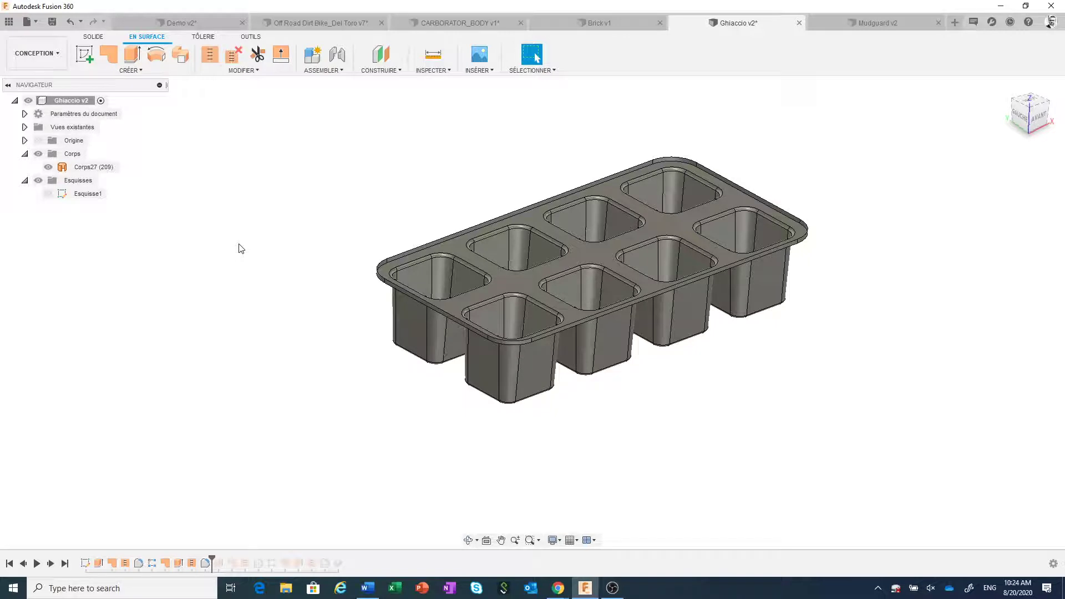
# Step: Start Epaissir (Thicken) and window-select all of the tray's surface faces
pyautogui.moveTo(289, 244); pyautogui.dragTo(220, 270, button='middle')
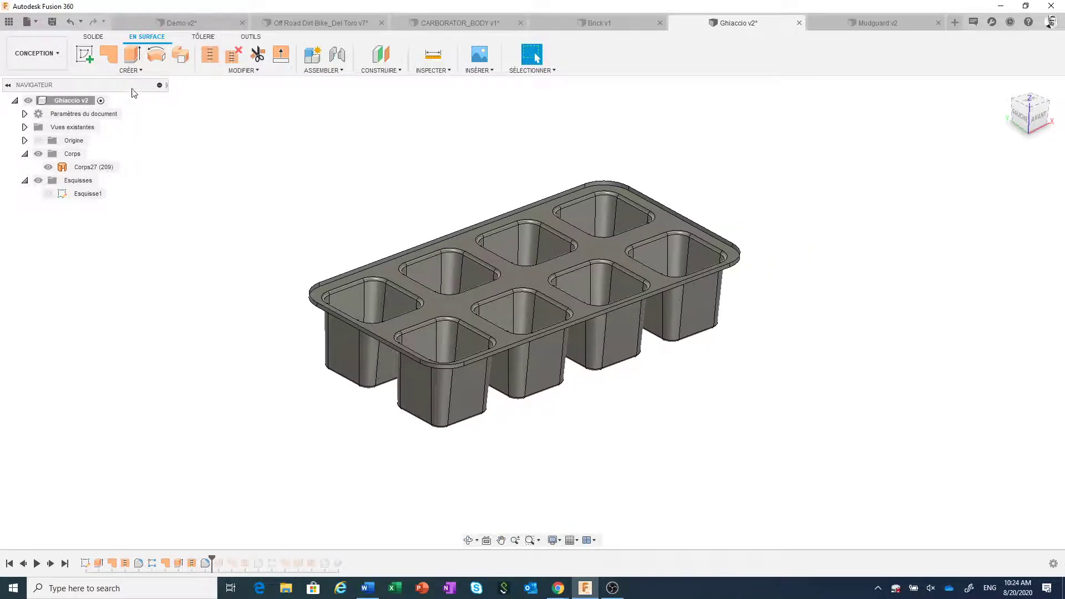
pyautogui.click(132, 70)
pyautogui.moveTo(98, 245)
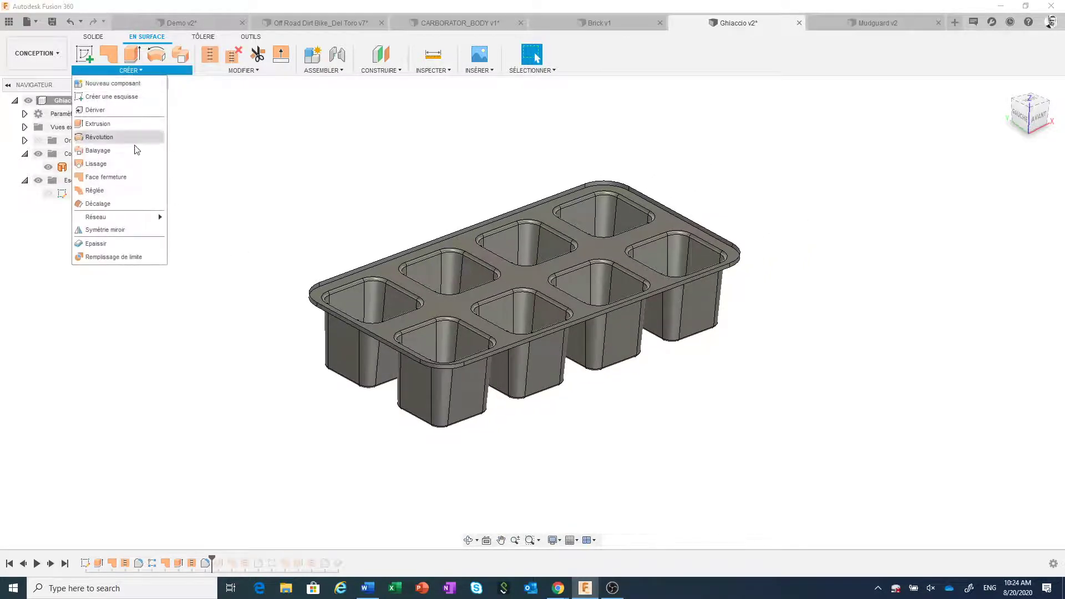
pyautogui.click(125, 244)
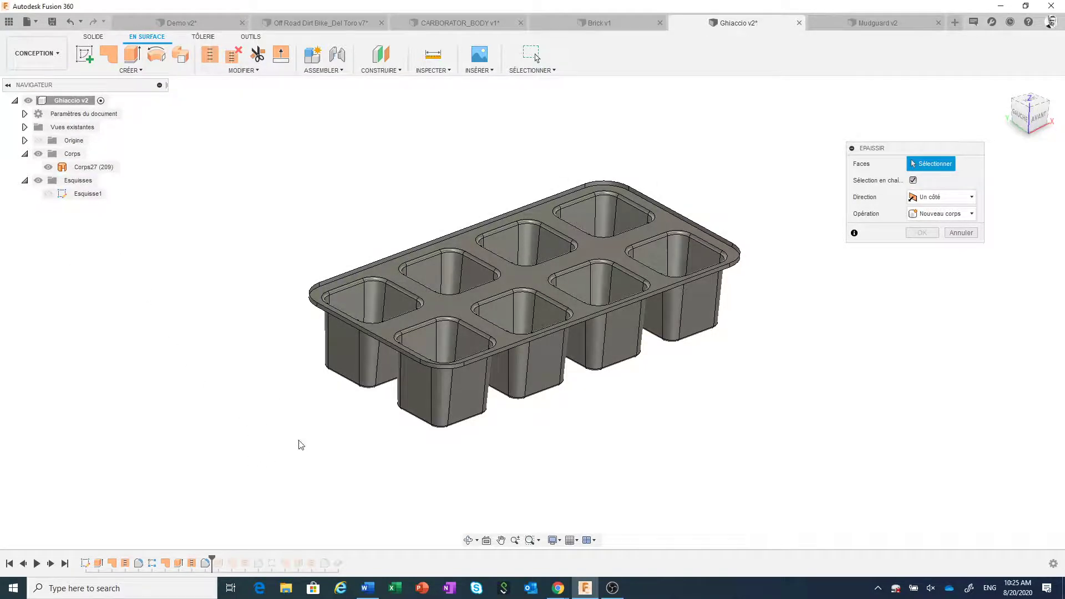
pyautogui.moveTo(253, 456); pyautogui.dragTo(765, 150)
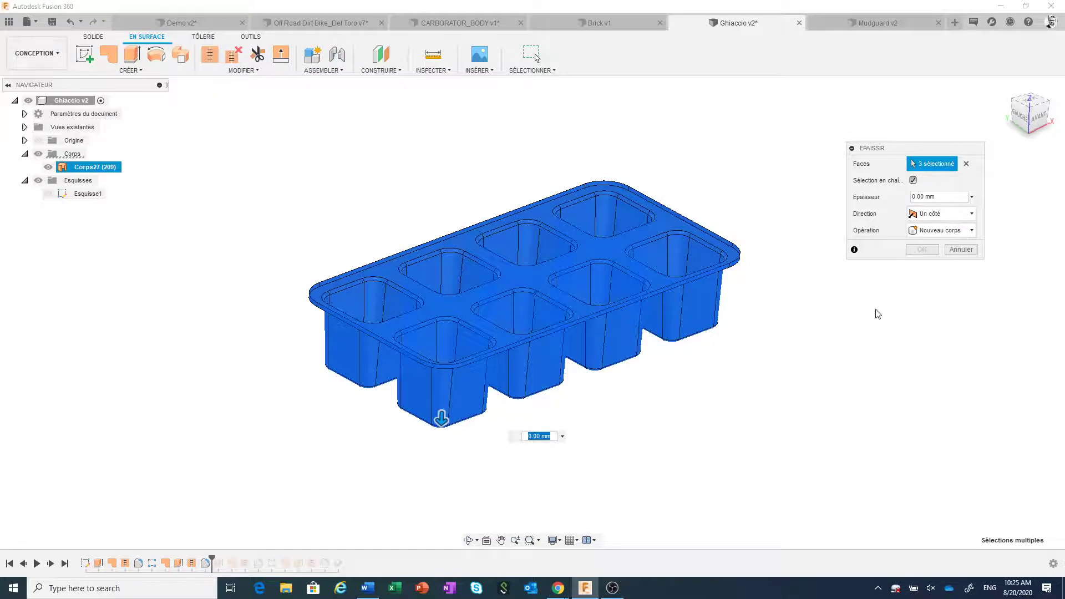
# Step: Keep Direction Un côté, set Epaisseur to 2 mm, and create the thickened solid body
pyautogui.click(958, 219)
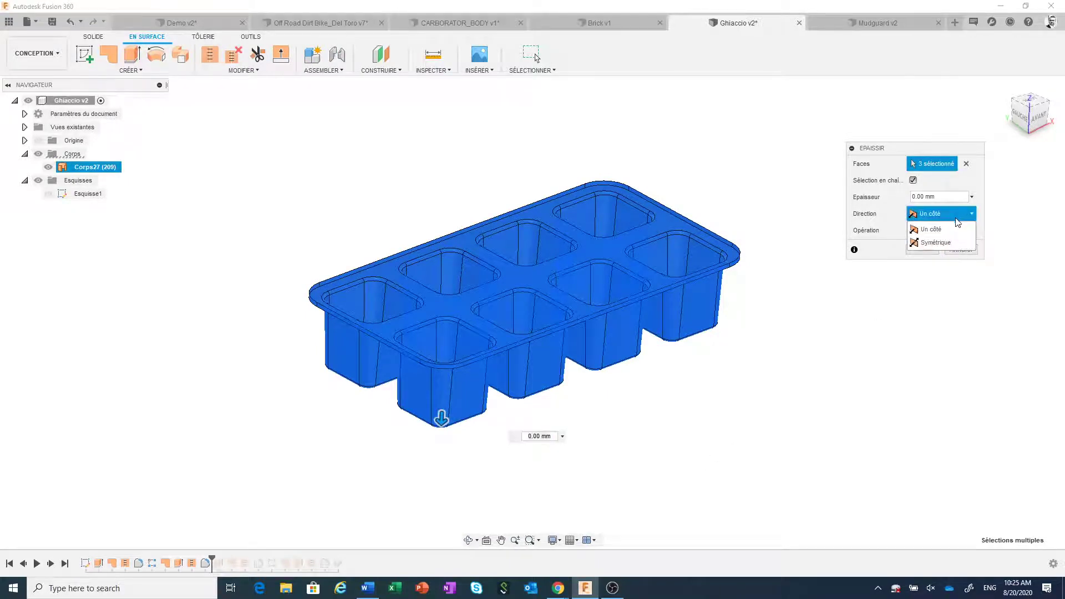
pyautogui.click(957, 247)
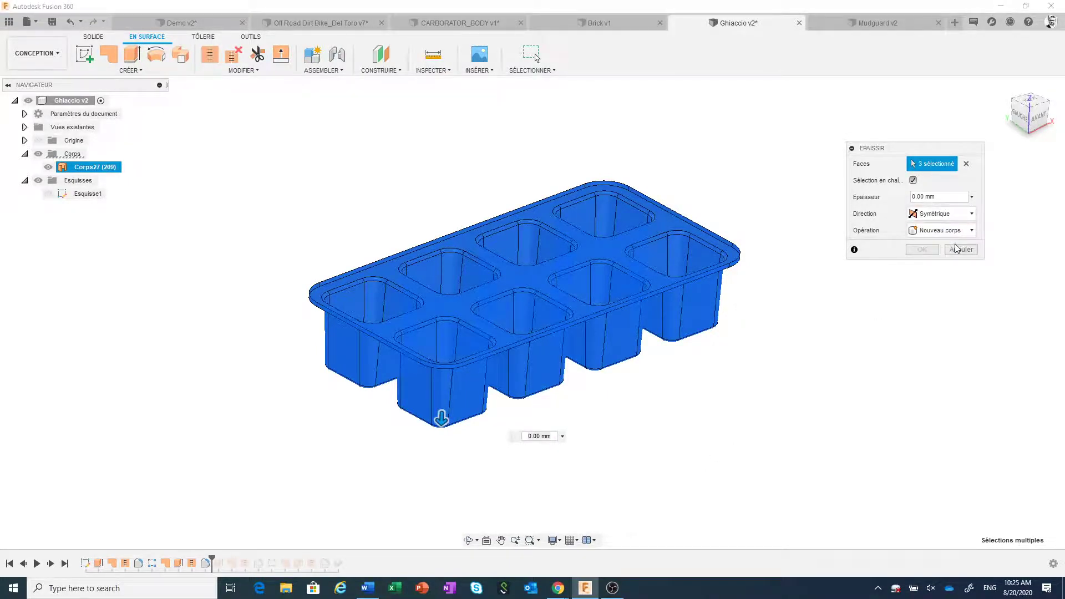
pyautogui.click(968, 216)
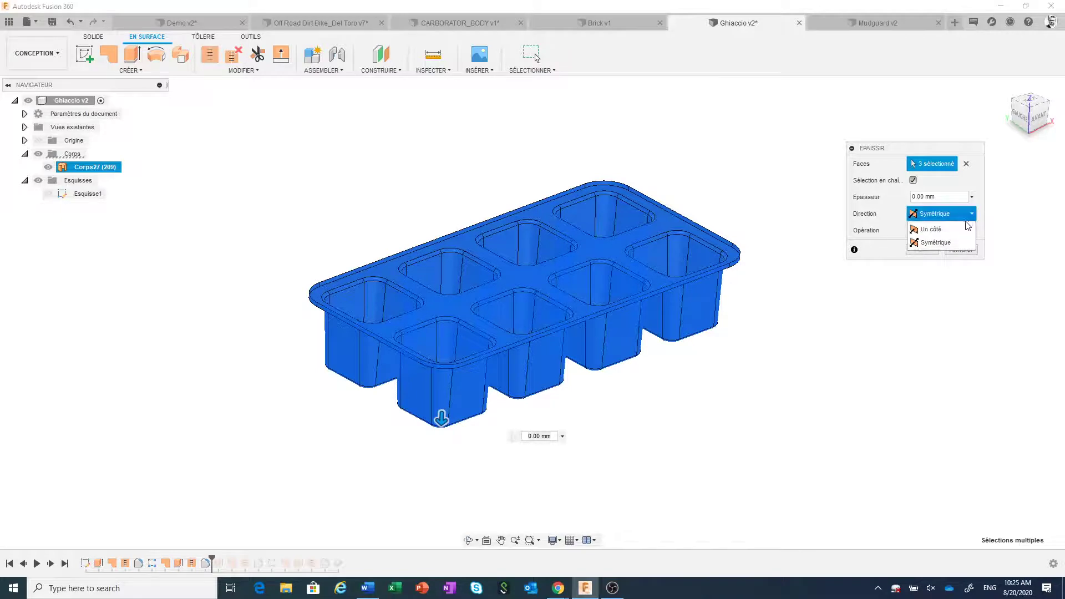
pyautogui.click(965, 231)
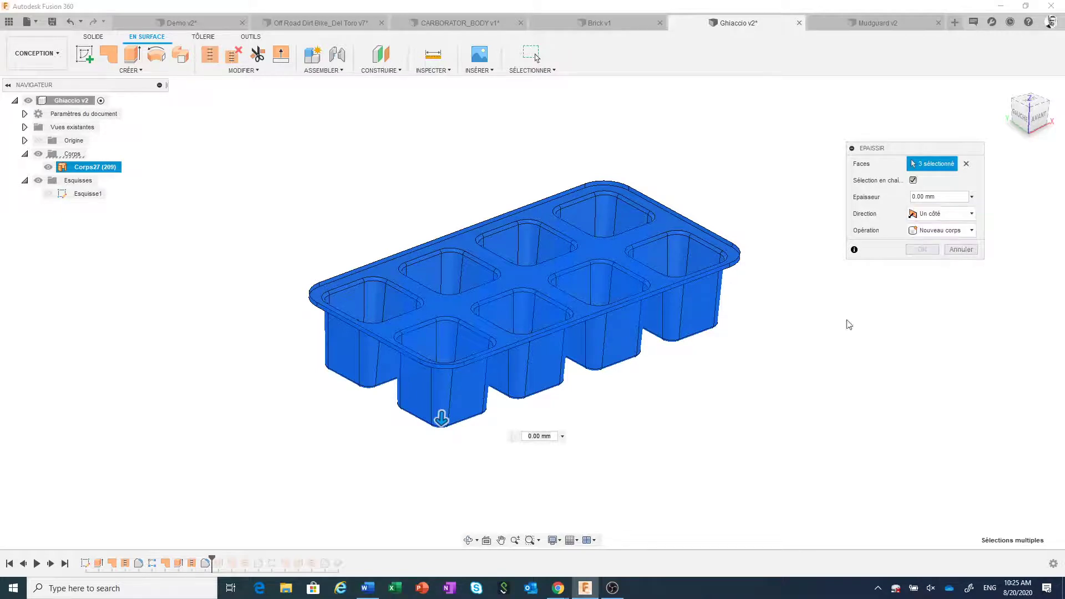
pyautogui.doubleClick(552, 437)
pyautogui.write('2')
pyautogui.click(922, 250)
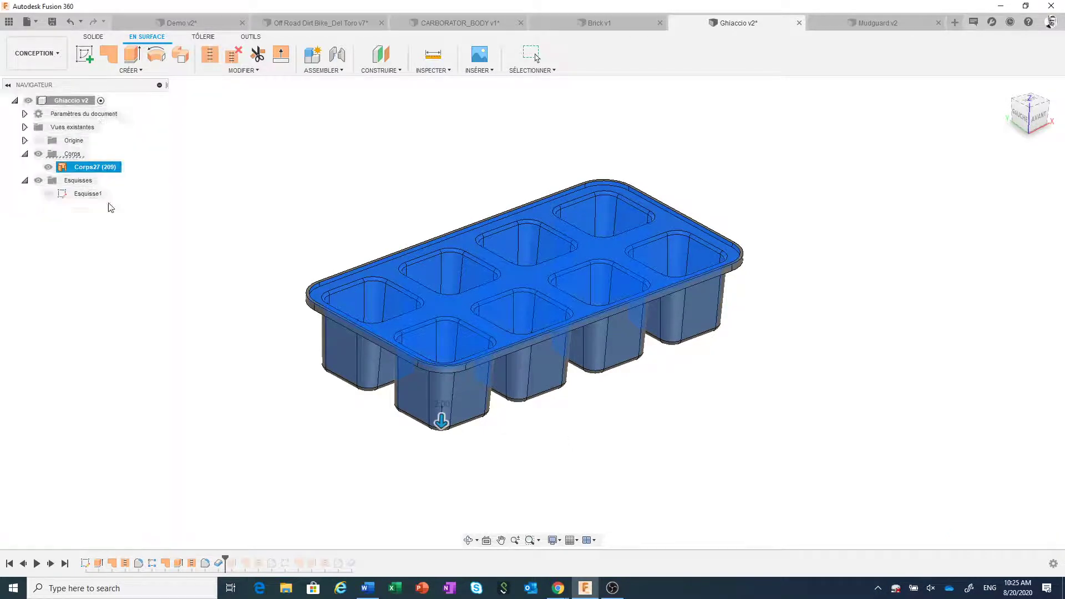
pyautogui.press('Return')
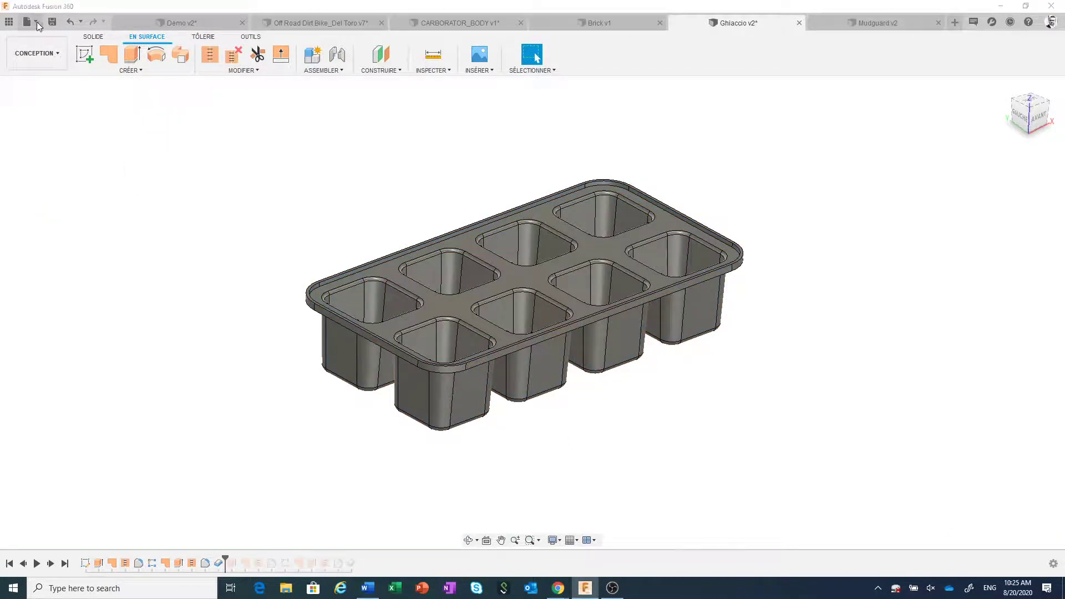
# Step: Restore the browser tree with Afficher le navigateur and pan to recentre the tray
pyautogui.click(35, 22)
pyautogui.moveTo(75, 223)
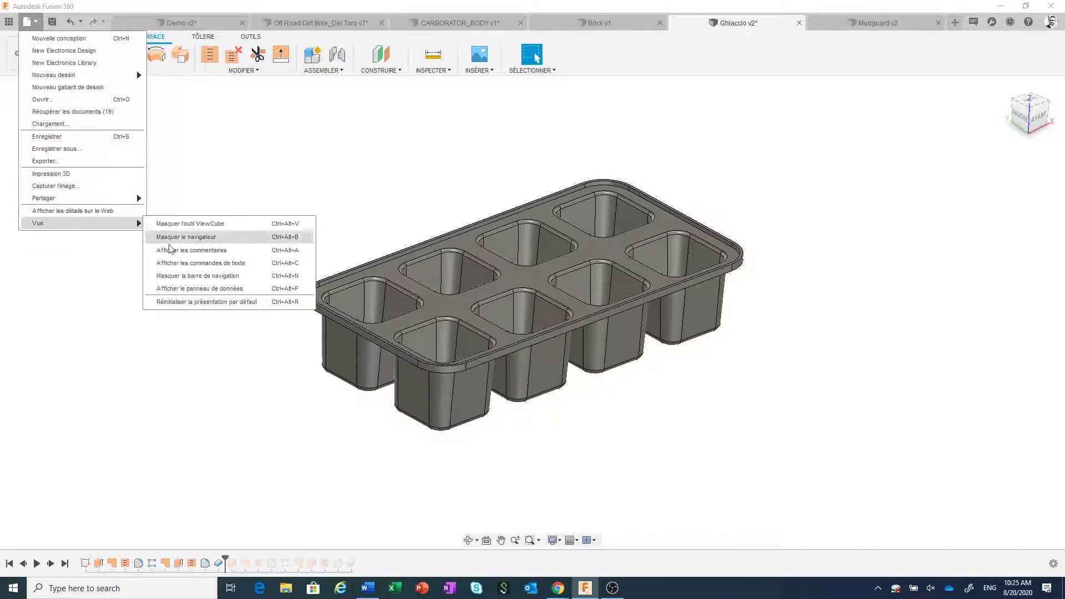
pyautogui.click(193, 238)
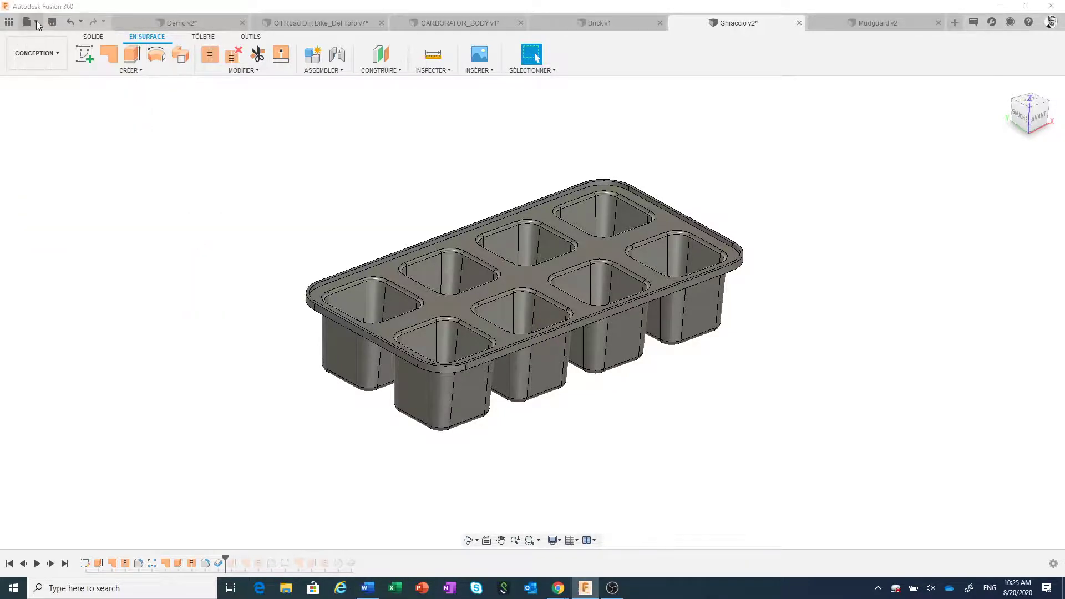
pyautogui.click(36, 22)
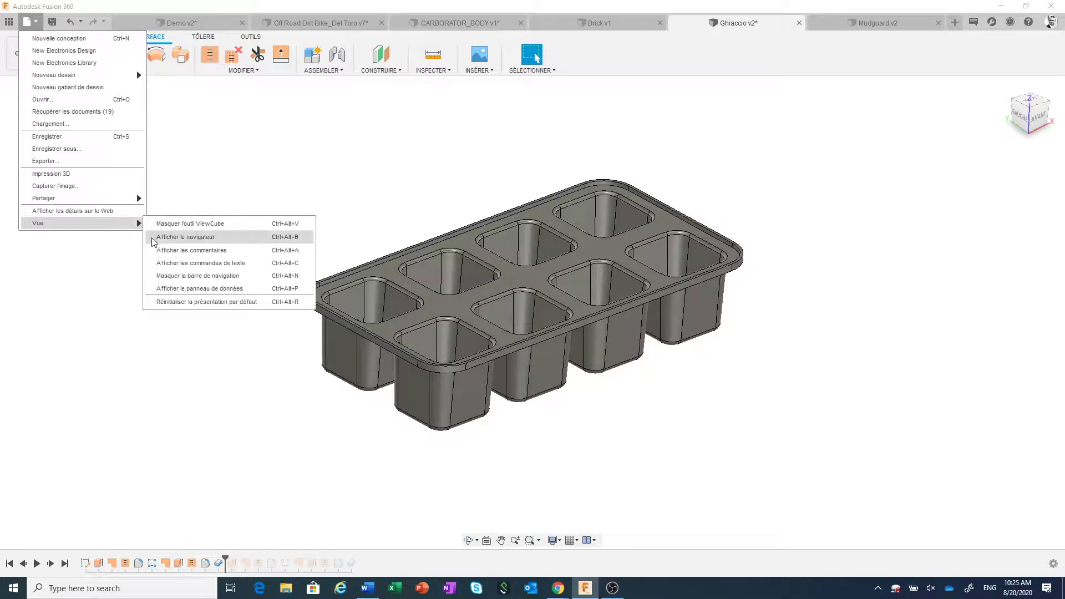
pyautogui.click(156, 239)
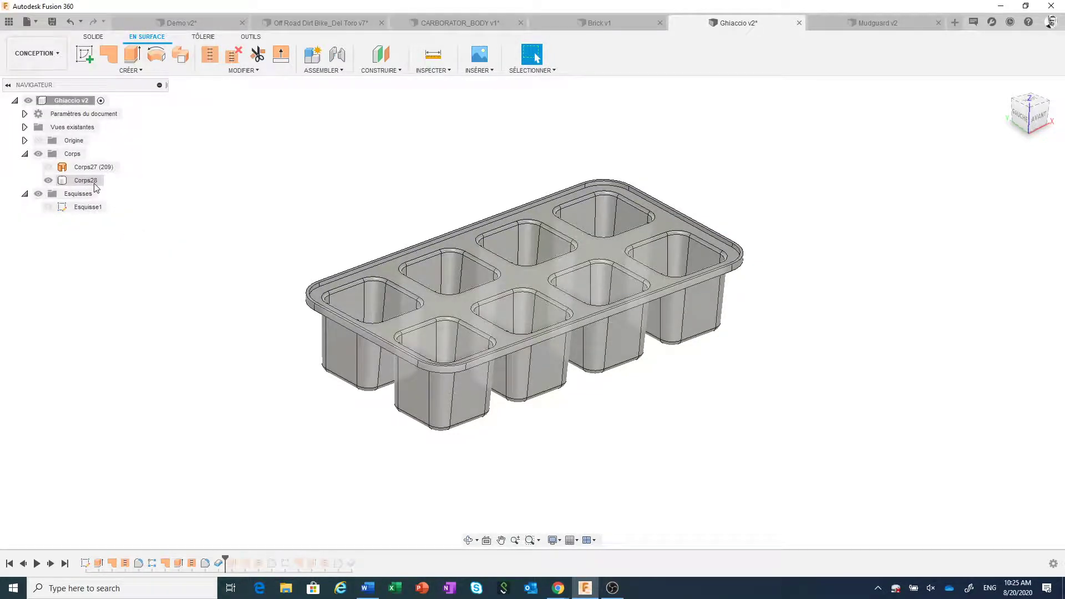
pyautogui.scroll(1, 264, 316)
pyautogui.scroll(1, 267, 317)
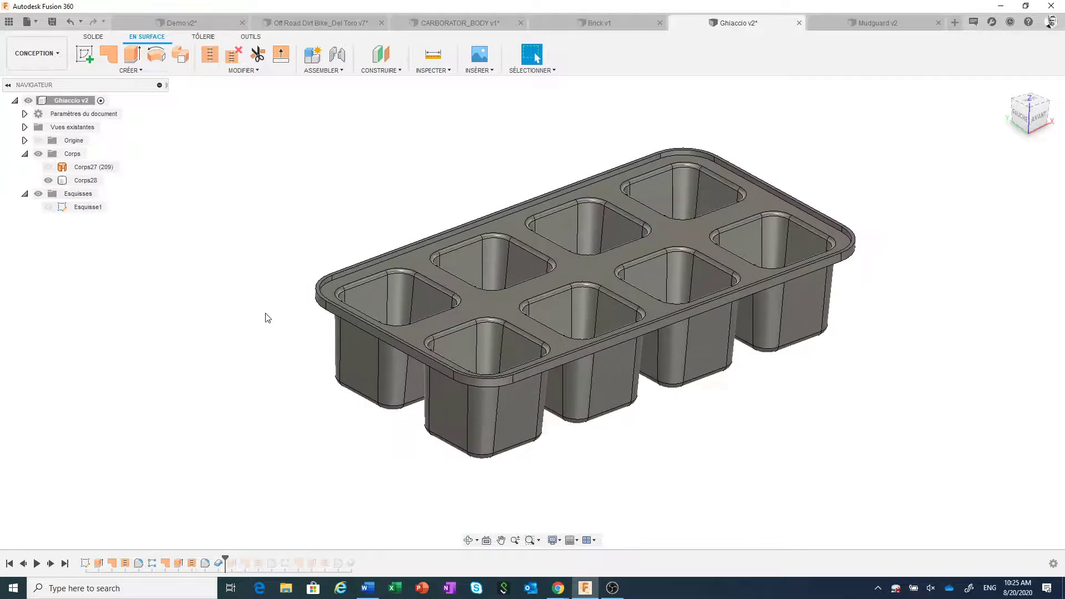
pyautogui.moveTo(267, 317); pyautogui.dragTo(218, 345, button='middle')
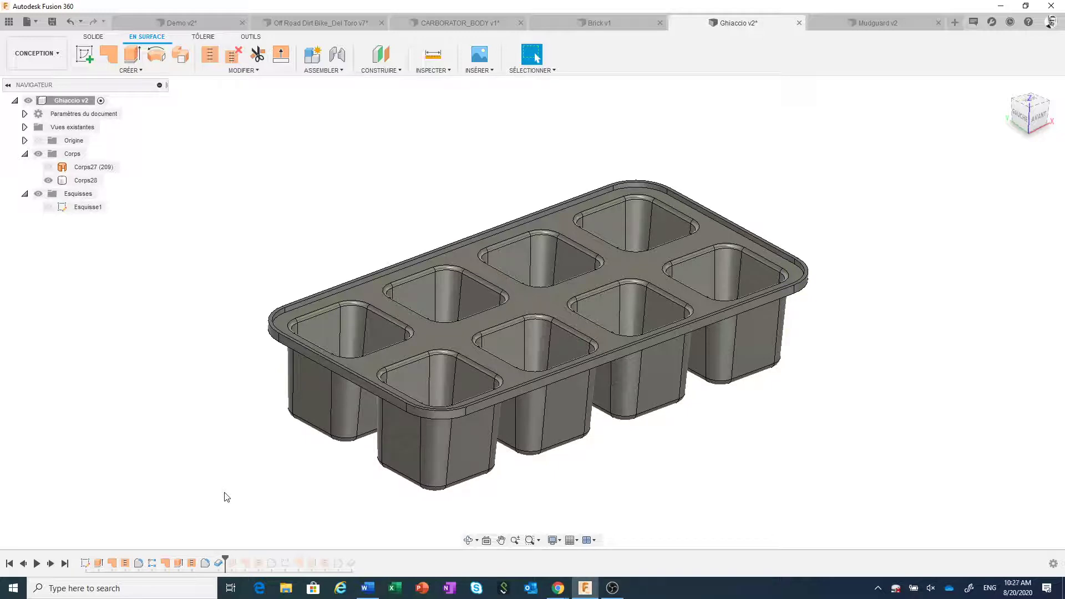
# Step: Switch to Demo v2, roll its timeline to the end, and frame the cube, domed cube and wavy block
pyautogui.click(155, 22)
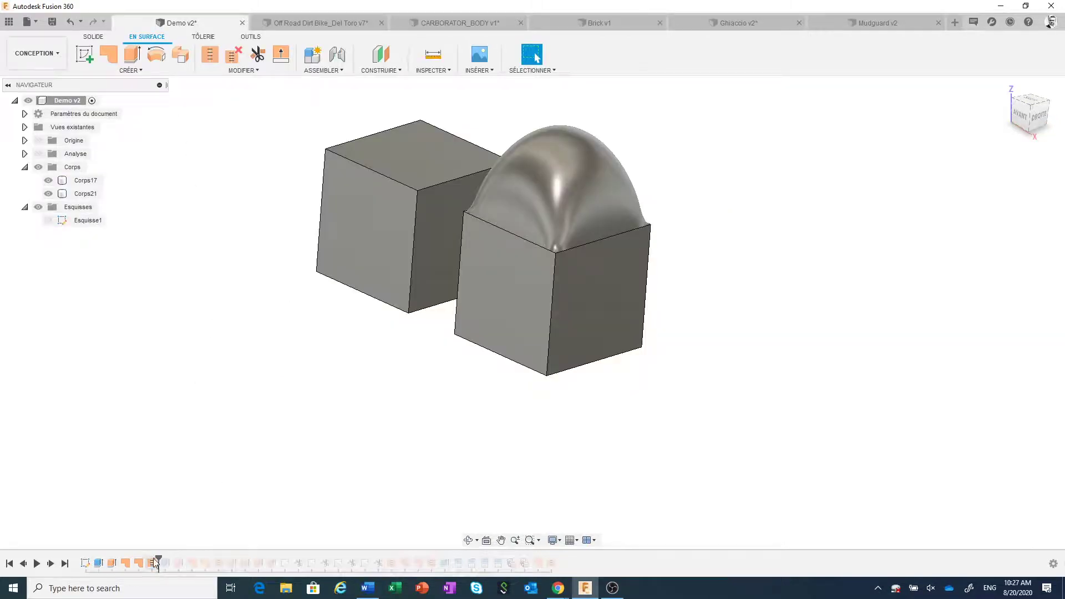
pyautogui.moveTo(159, 557); pyautogui.dragTo(557, 560)
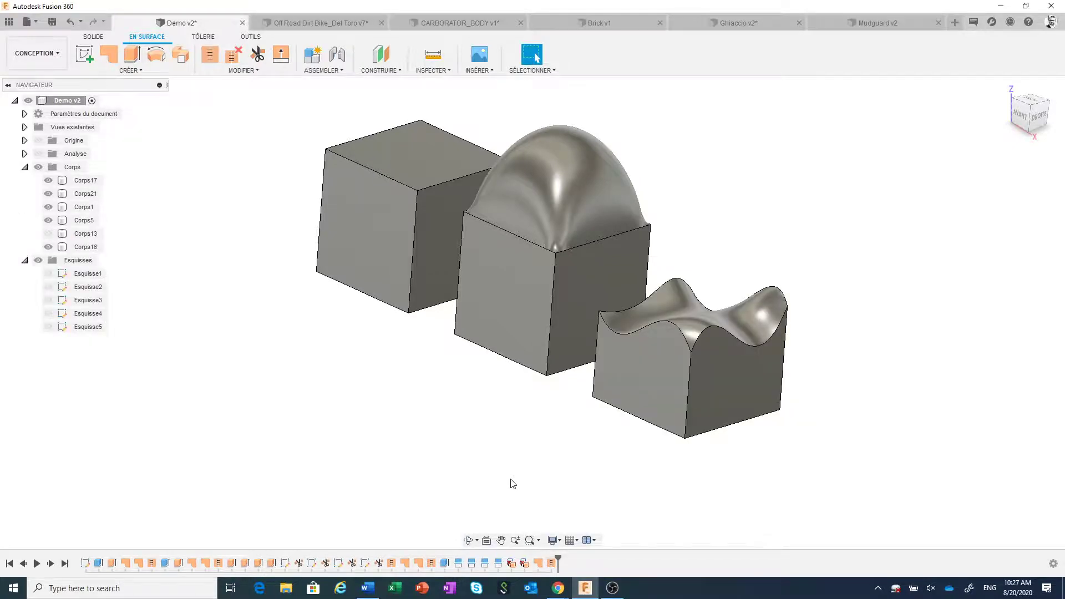
pyautogui.scroll(2, 659, 430)
pyautogui.moveTo(630, 447); pyautogui.dragTo(566, 470, button='middle')
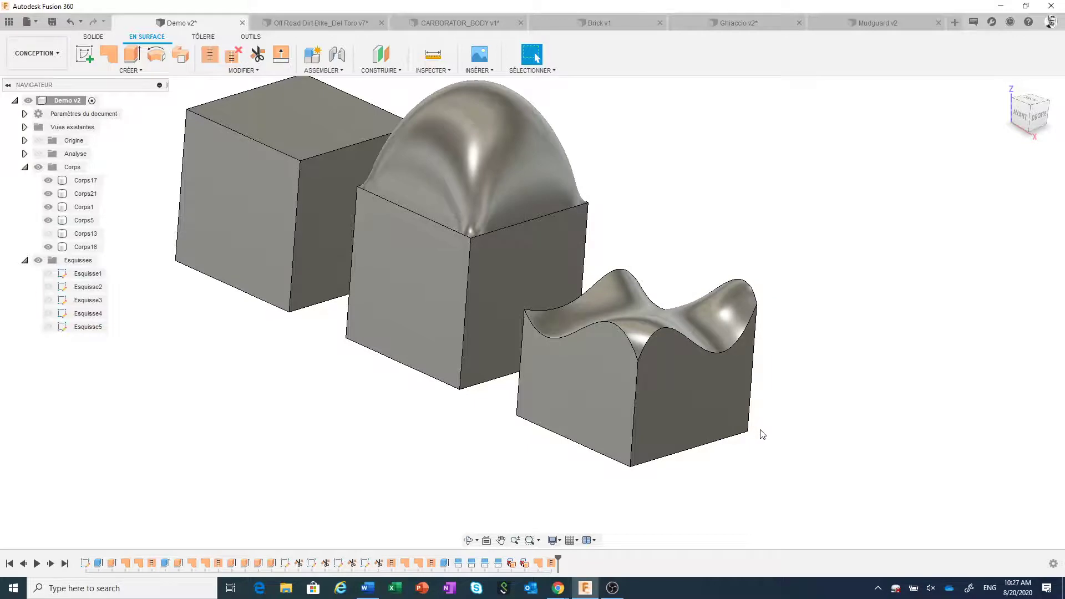
pyautogui.scroll(-1, 762, 434)
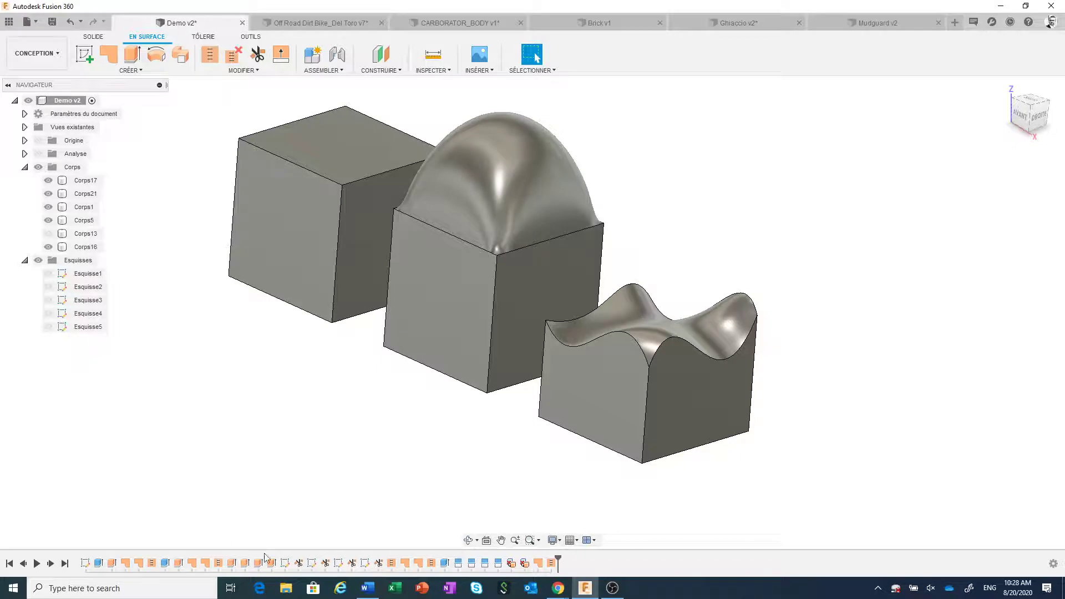
# Step: Roll the timeline back, hide bodies Corps17 and Corps21, and frame the four square sketch planes
pyautogui.moveTo(557, 559); pyautogui.dragTo(152, 560)
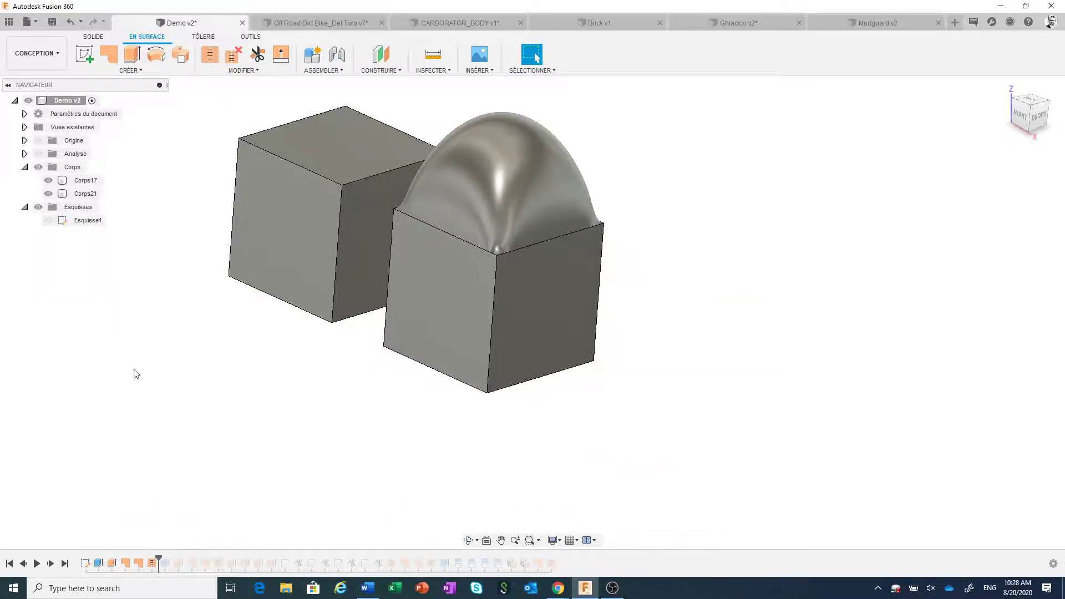
pyautogui.click(52, 183)
pyautogui.click(49, 194)
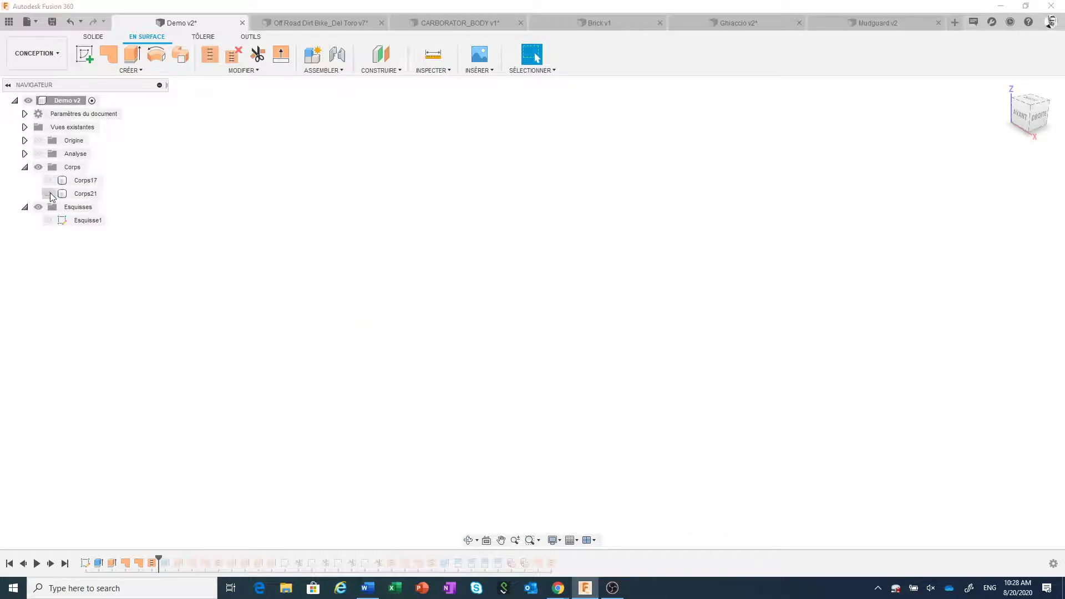
pyautogui.click(49, 220)
pyautogui.scroll(-3, 333, 423)
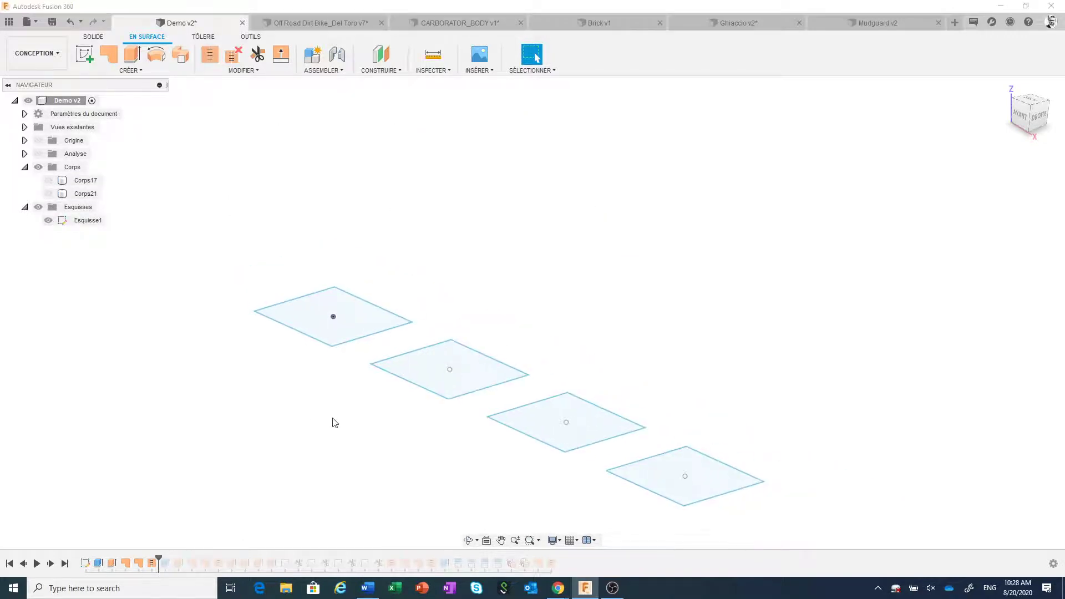
pyautogui.moveTo(333, 424); pyautogui.dragTo(315, 367, button='middle')
pyautogui.scroll(1, 315, 367)
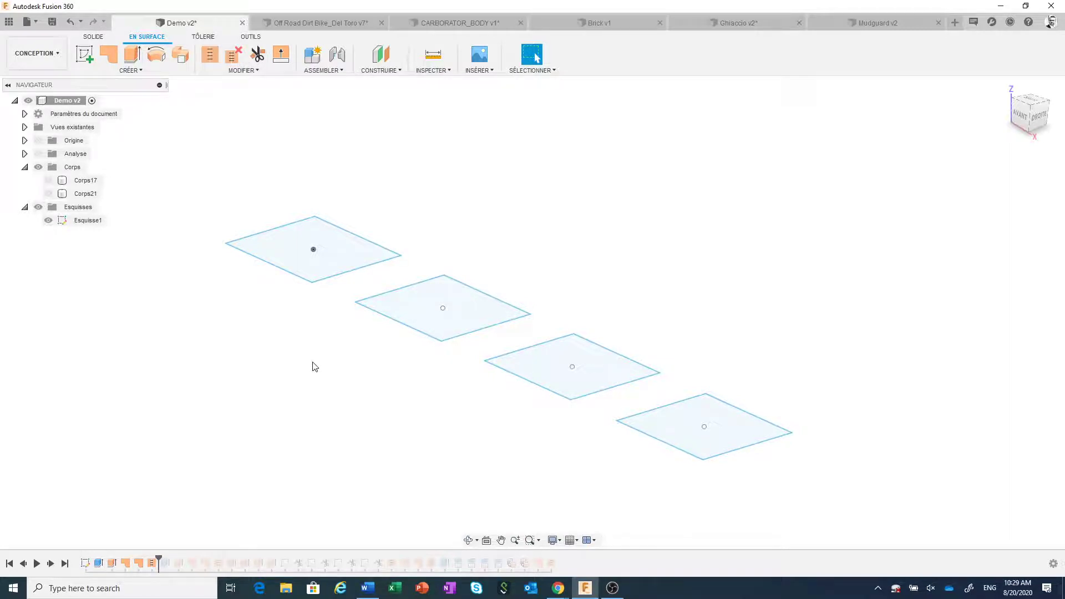
# Step: Extrude the third square's back-right edge into a surface wall of height h, with chaining off
pyautogui.click(133, 55)
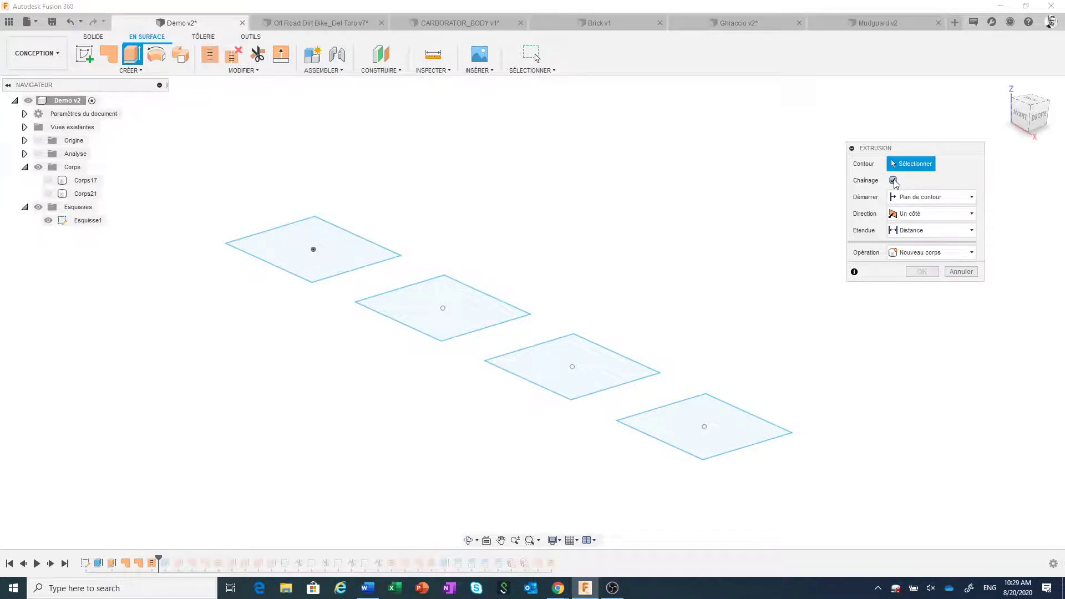
pyautogui.click(893, 180)
pyautogui.click(631, 362)
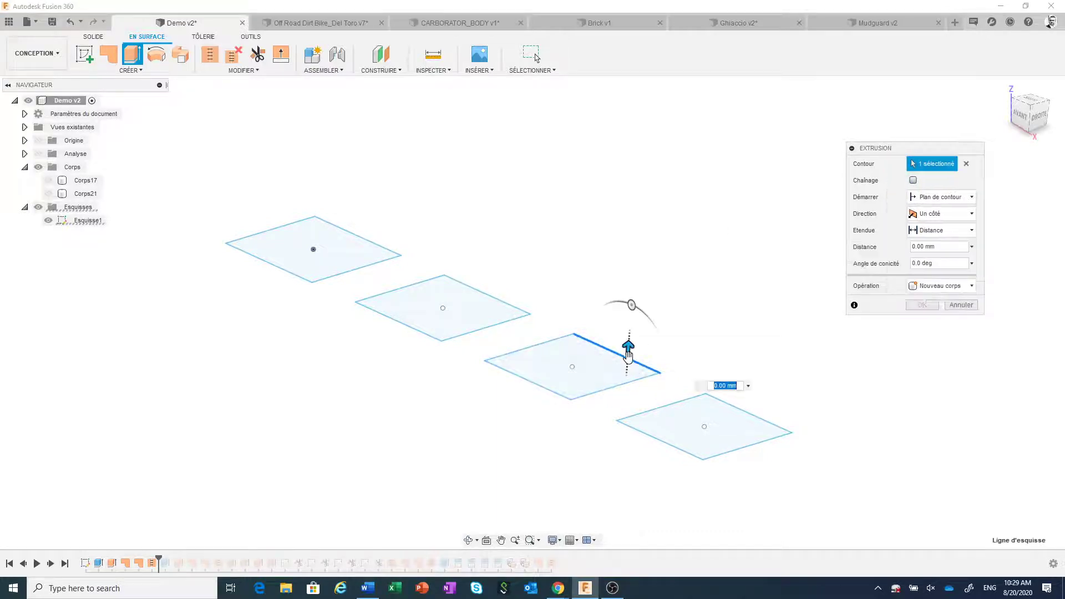
pyautogui.write('h')
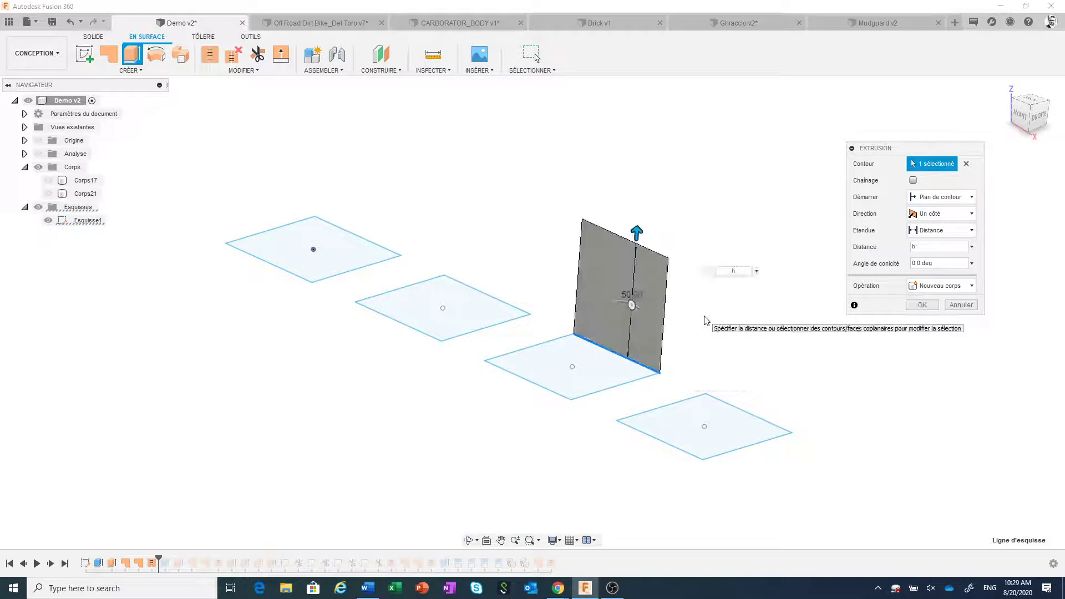
pyautogui.press('Return')
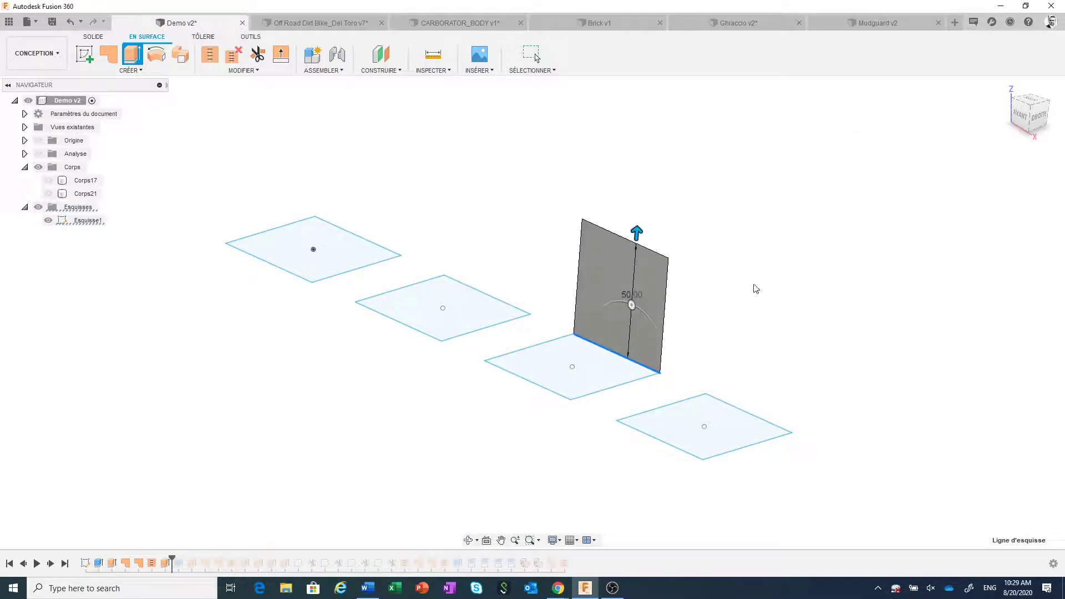
# Step: Extrude the back-left and front-left edges into 50 mm surface walls
pyautogui.rightClick(765, 282)
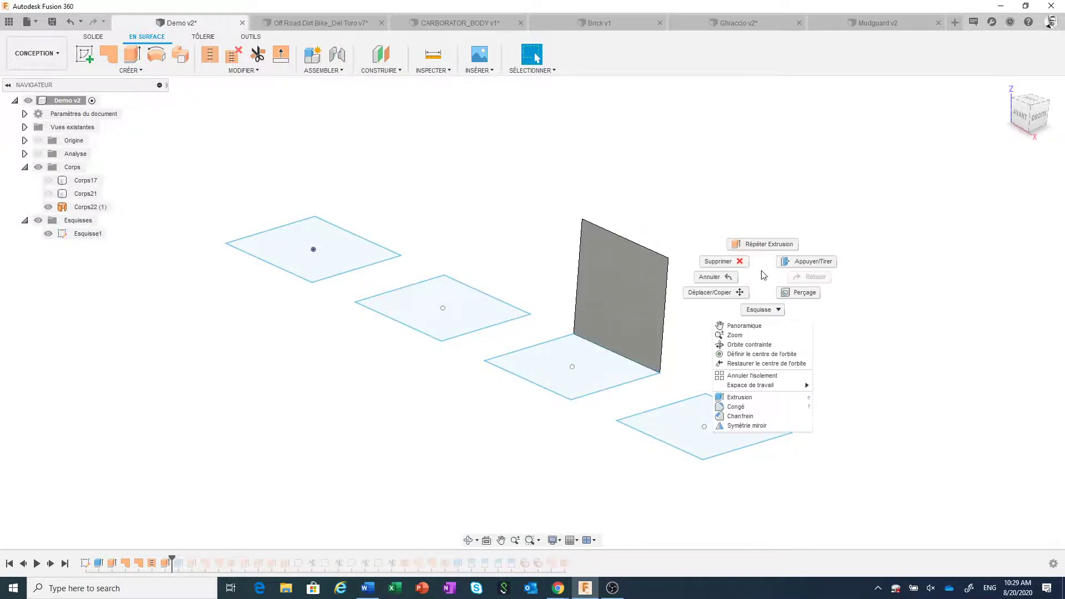
pyautogui.click(765, 244)
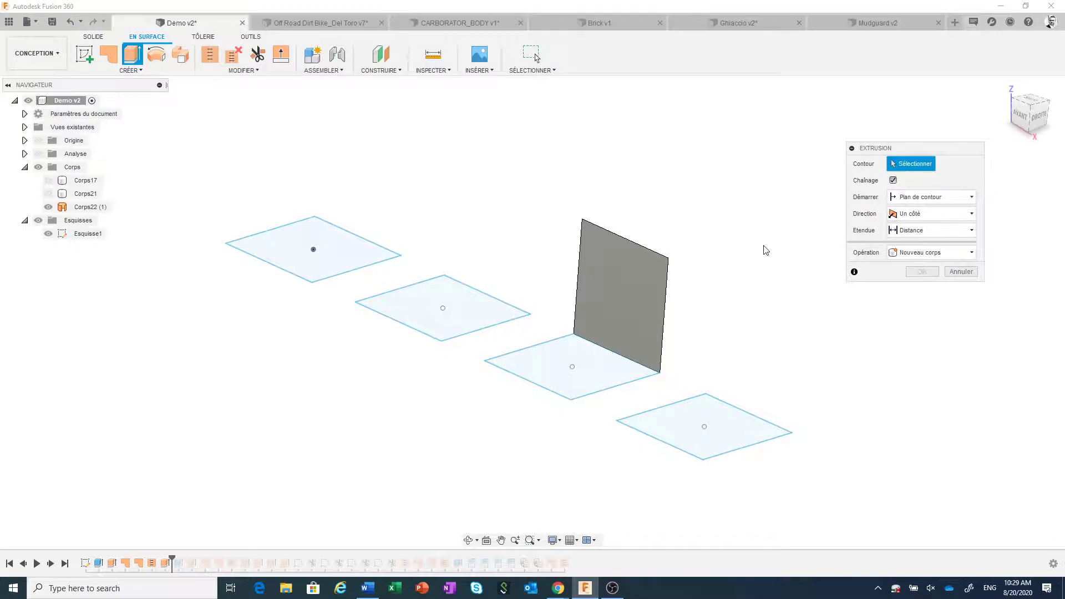
pyautogui.click(892, 180)
pyautogui.click(558, 344)
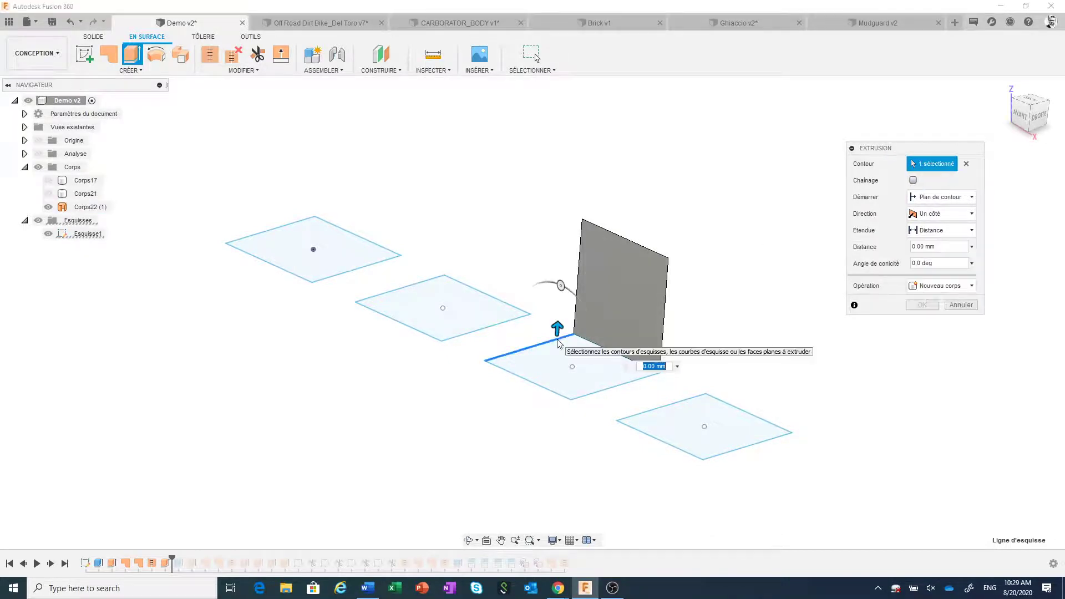
pyautogui.write('50')
pyautogui.press('Return')
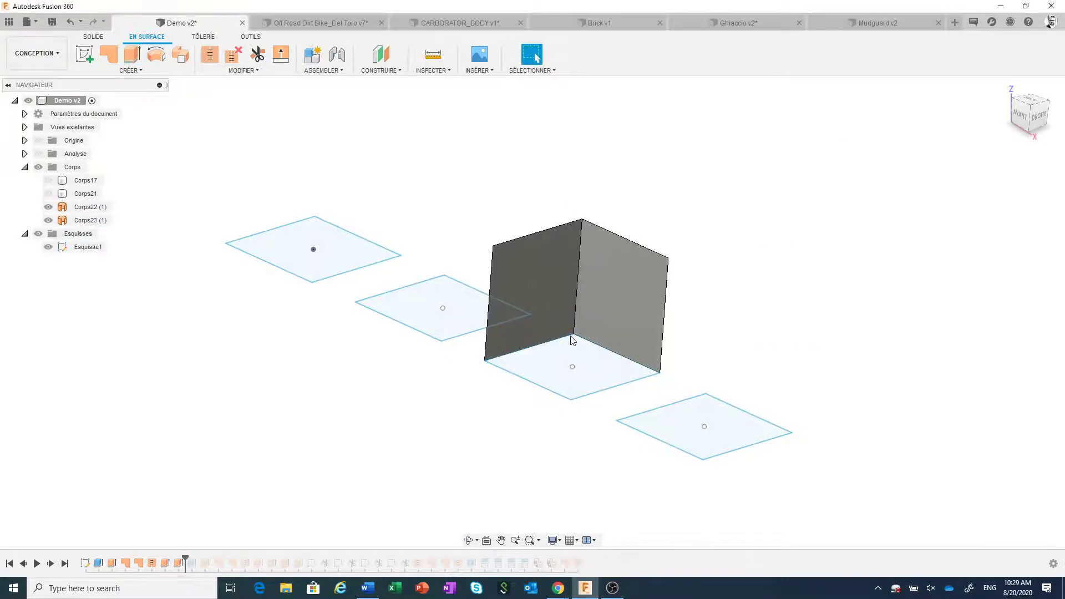
pyautogui.rightClick(777, 230)
pyautogui.click(767, 215)
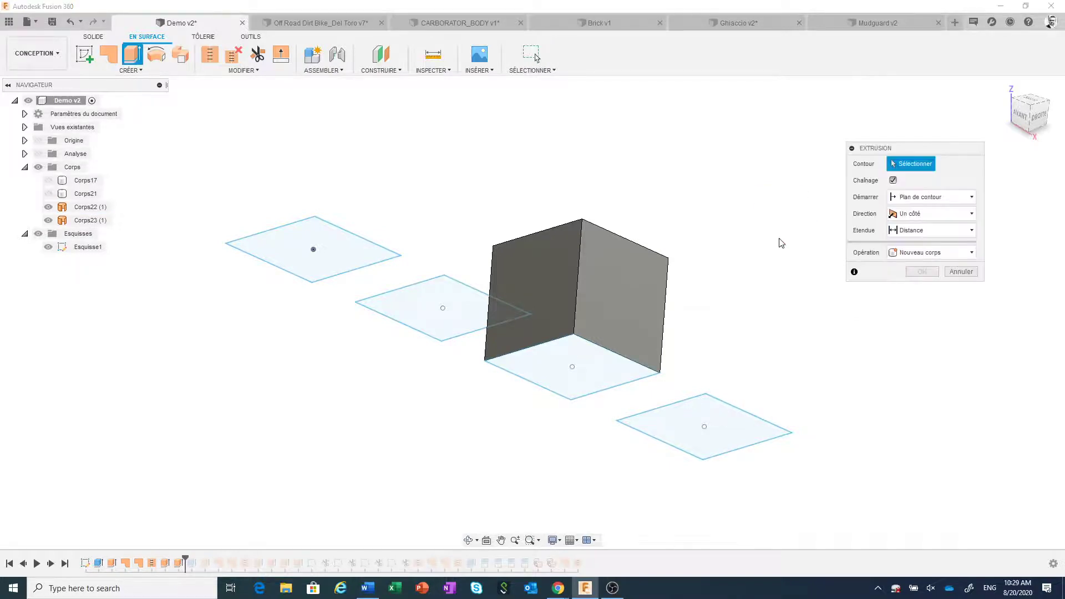
pyautogui.click(548, 393)
pyautogui.write('50')
pyautogui.press('Return')
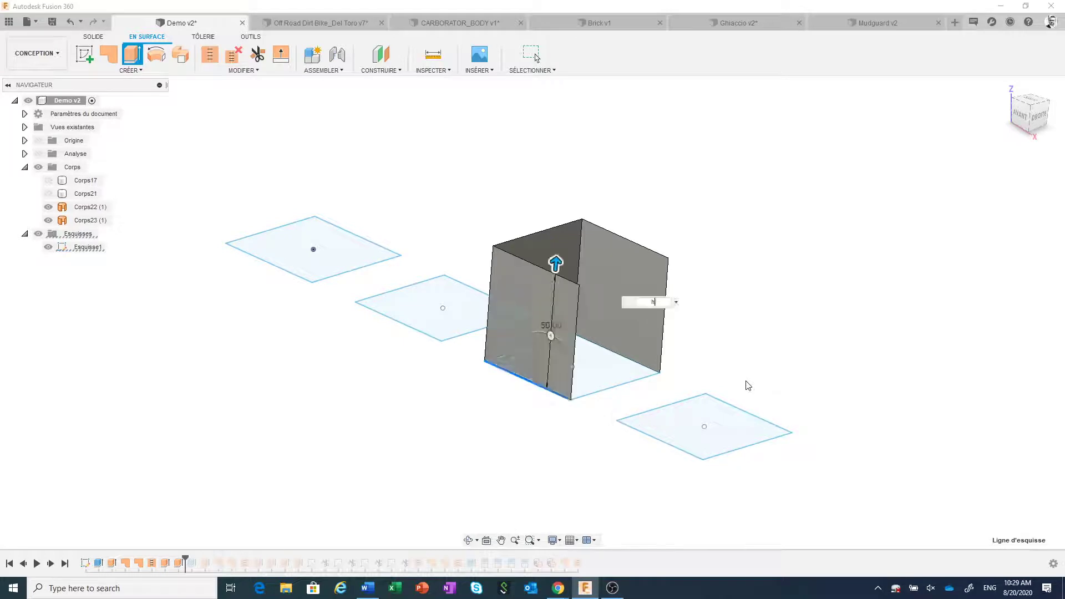
# Step: Extrude only the front-right edge into the fourth wall, closing the open box
pyautogui.rightClick(799, 329)
pyautogui.click(795, 288)
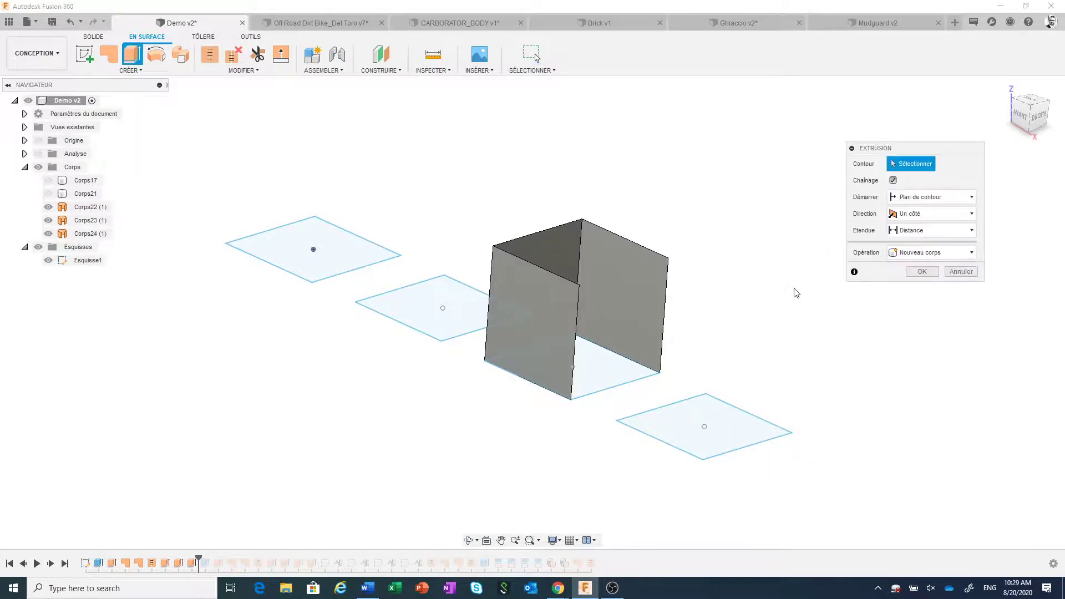
pyautogui.click(631, 387)
pyautogui.click(913, 180)
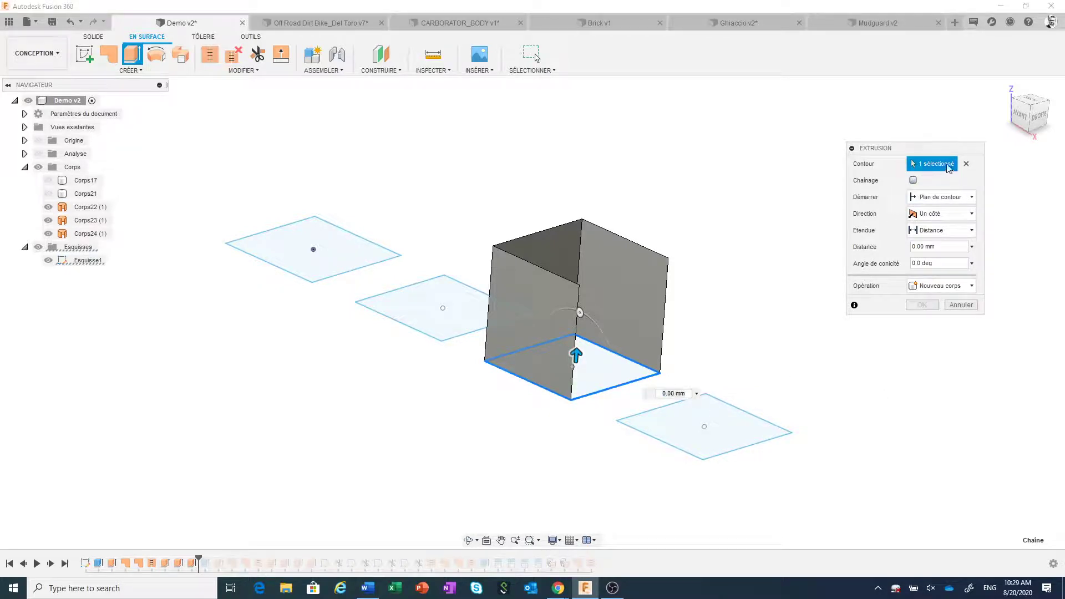
pyautogui.click(965, 164)
pyautogui.click(643, 385)
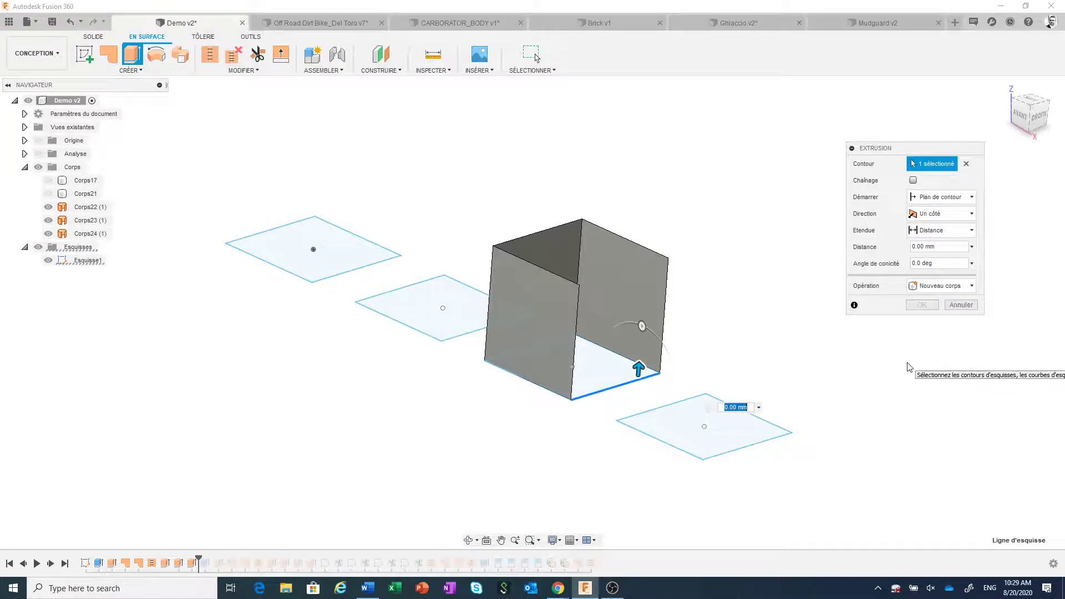
pyautogui.press('Return')
pyautogui.scroll(-2, 905, 366)
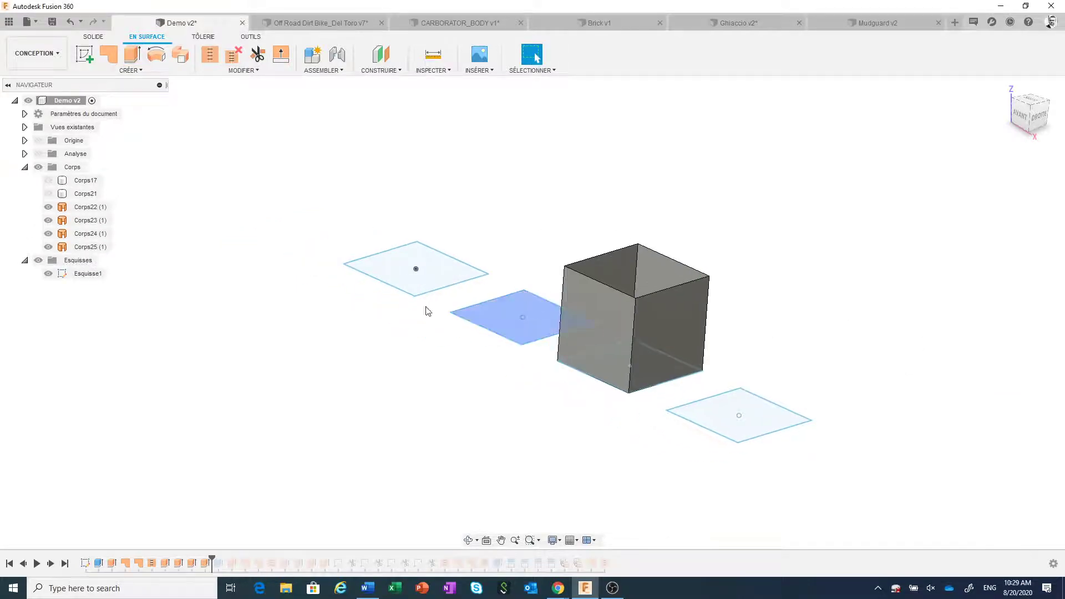
# Step: Hide Esquisse1 and start a new sketch on the box's front wall
pyautogui.click(48, 273)
pyautogui.moveTo(558, 428)
pyautogui.mouseDown(button='middle')
pyautogui.moveTo(504, 432)
pyautogui.moveTo(516, 421)
pyautogui.mouseUp(button='middle')
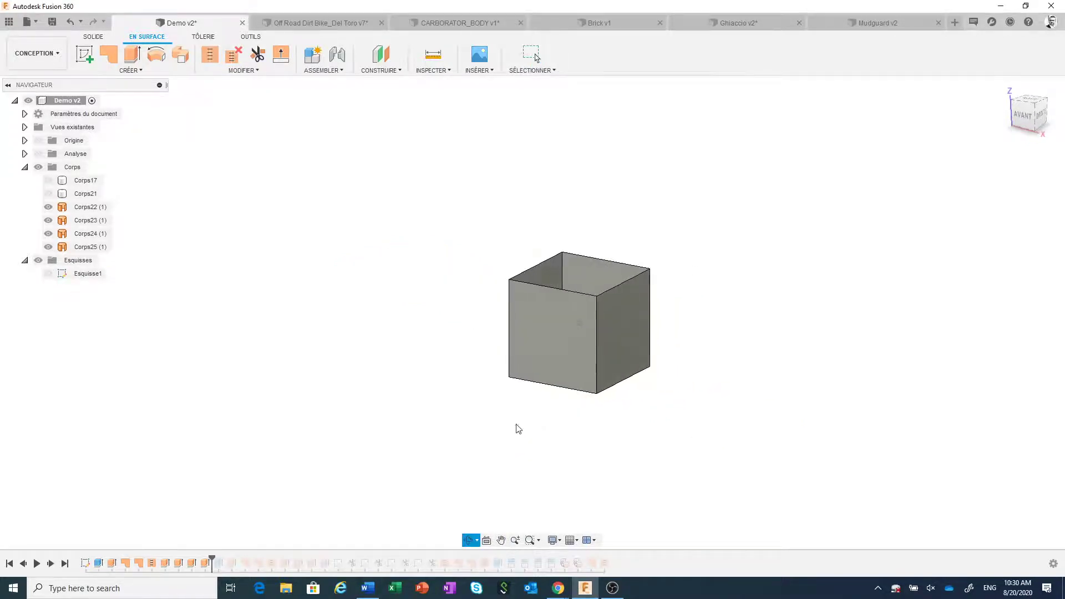
pyautogui.click(547, 344)
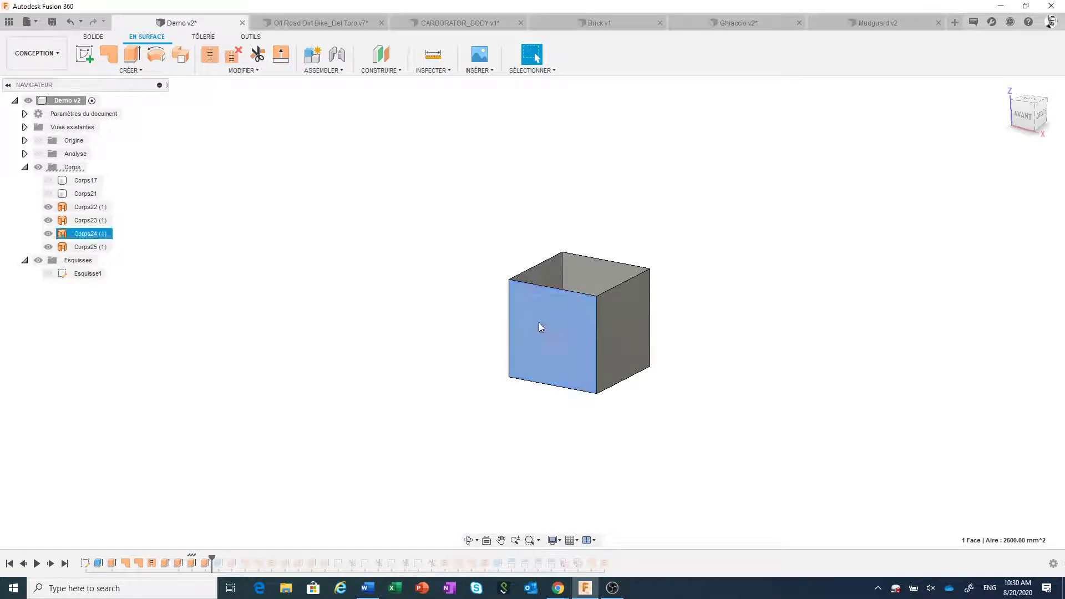
pyautogui.rightClick(538, 324)
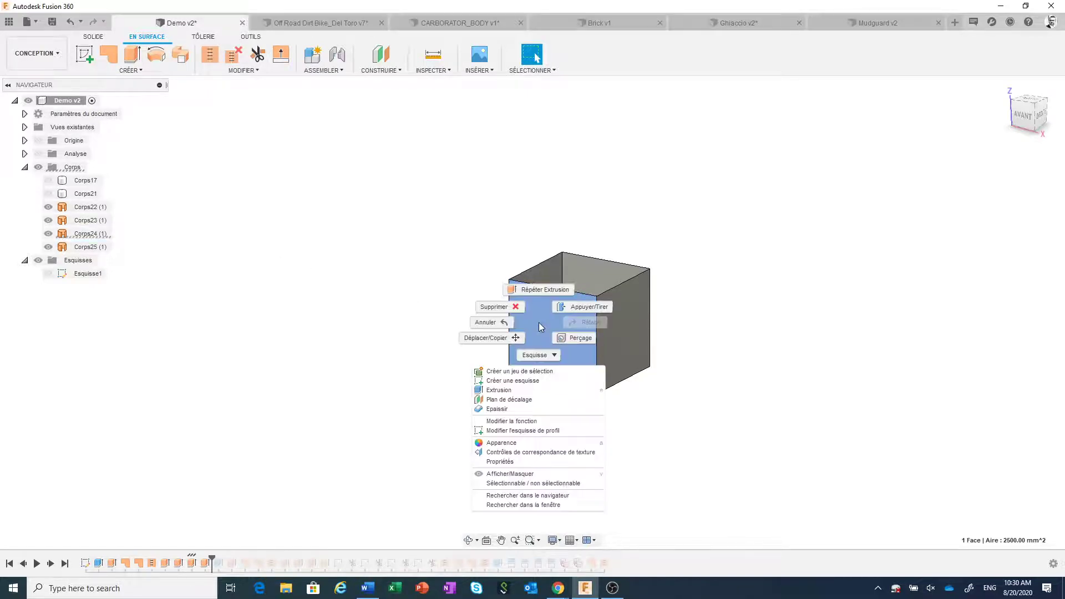
pyautogui.click(538, 381)
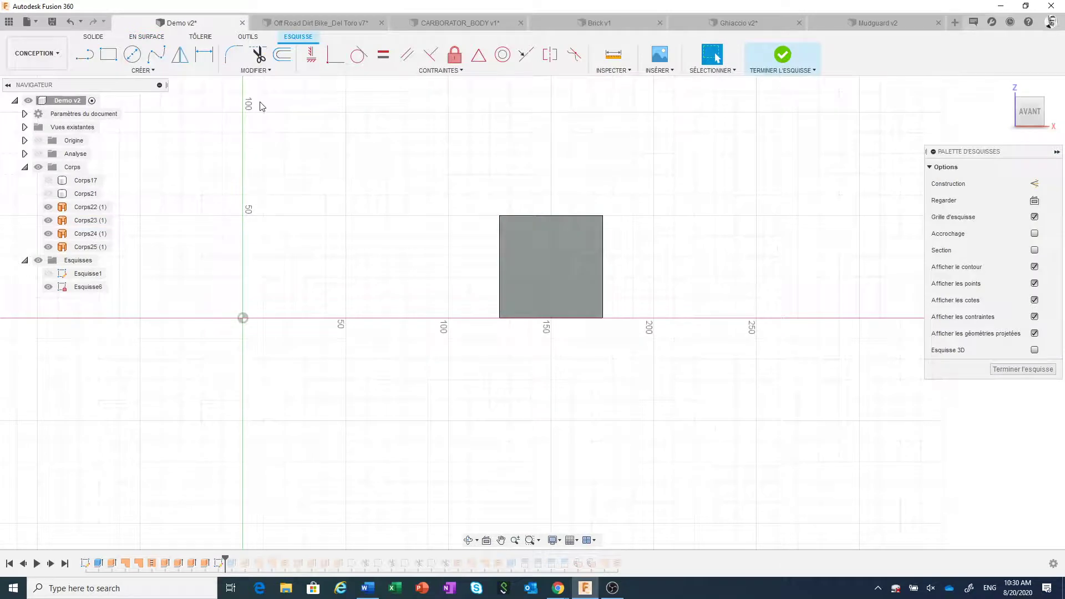
# Step: Draw a sagging four-point fit-point spline from the wall's left to right edge, then finish the sketch
pyautogui.click(162, 56)
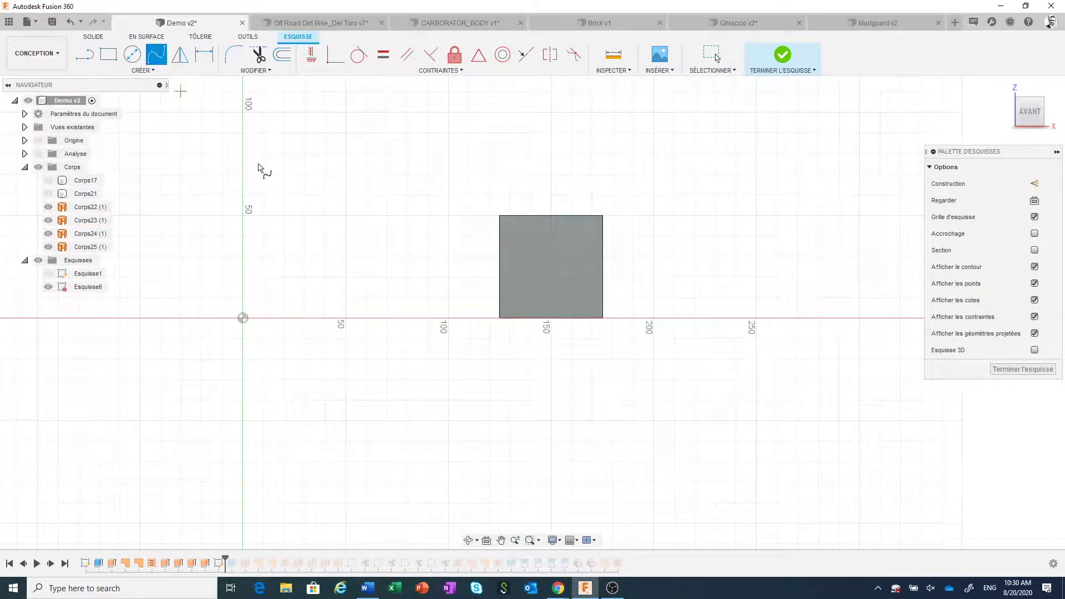
pyautogui.click(500, 252)
pyautogui.click(516, 275)
pyautogui.click(565, 282)
pyautogui.click(603, 259)
pyautogui.rightClick(640, 272)
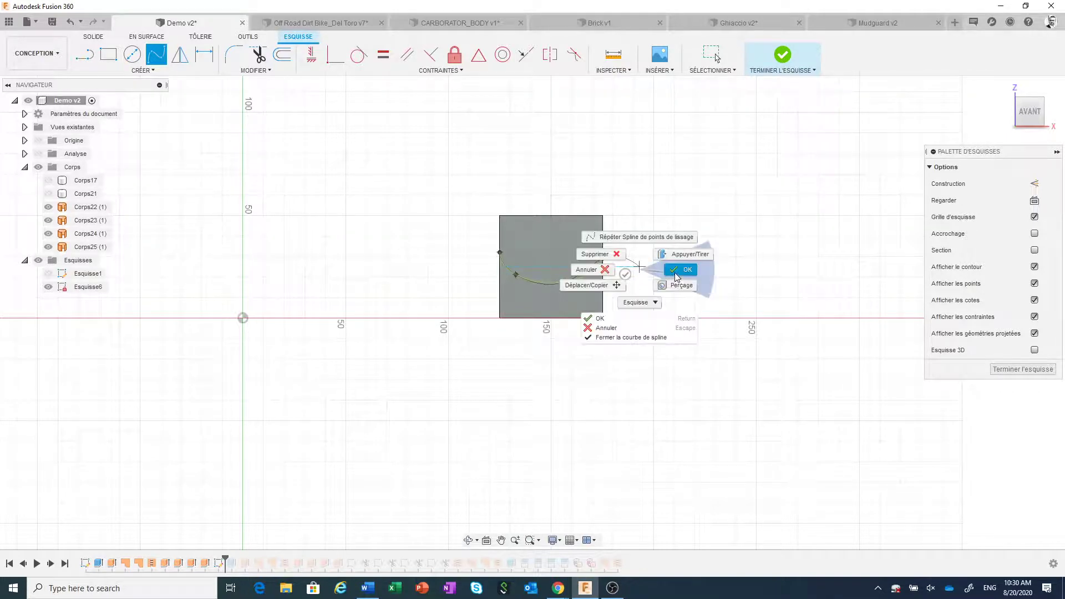
pyautogui.click(678, 267)
pyautogui.click(783, 56)
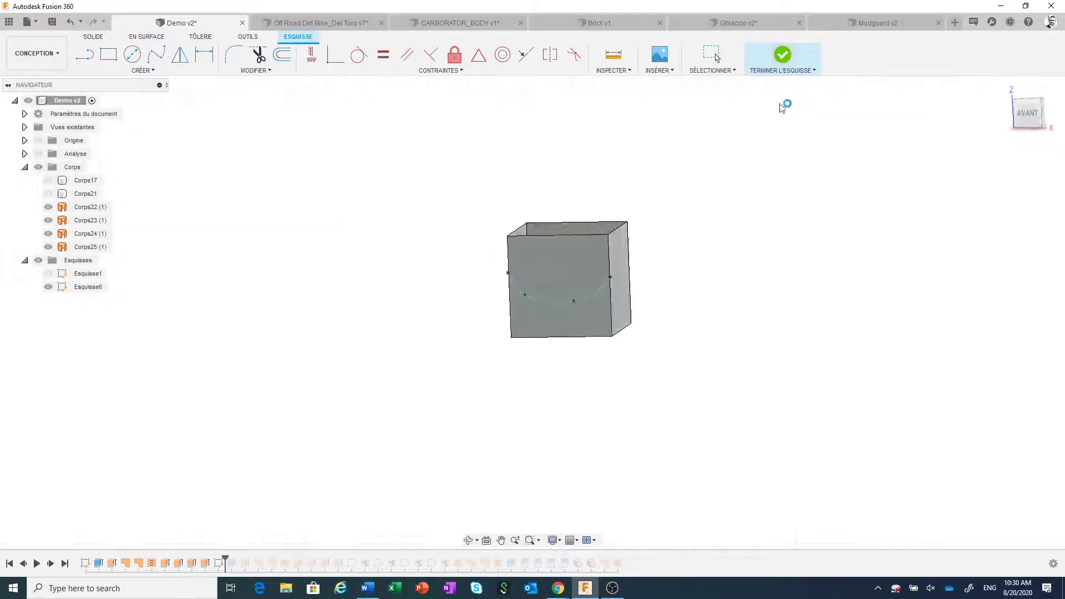
# Step: Start a sketch on the box's right wall and project the cube-edge point into it
pyautogui.click(628, 335)
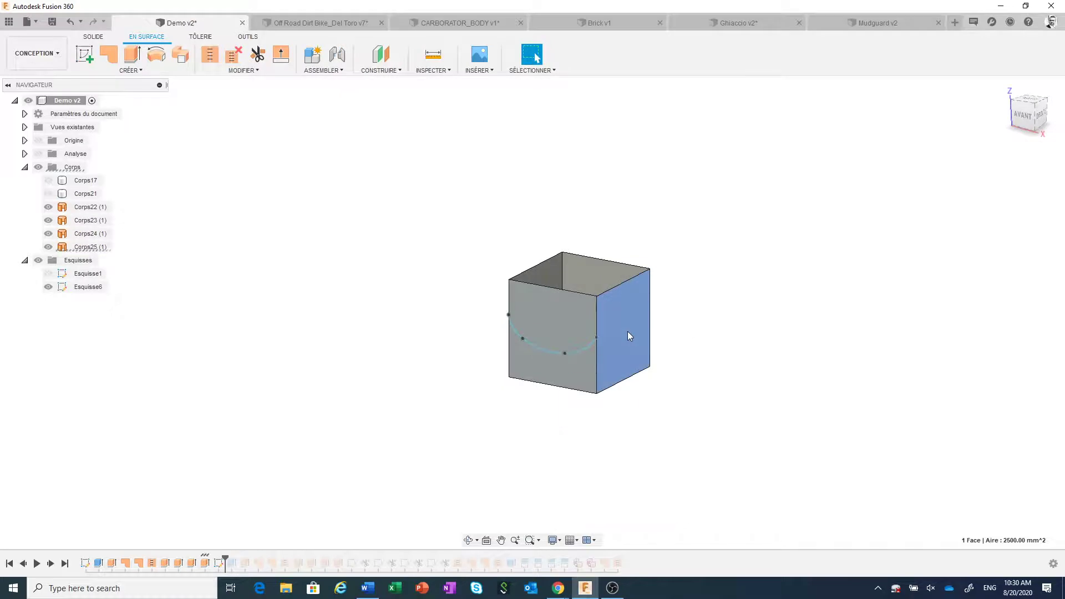
pyautogui.rightClick(629, 335)
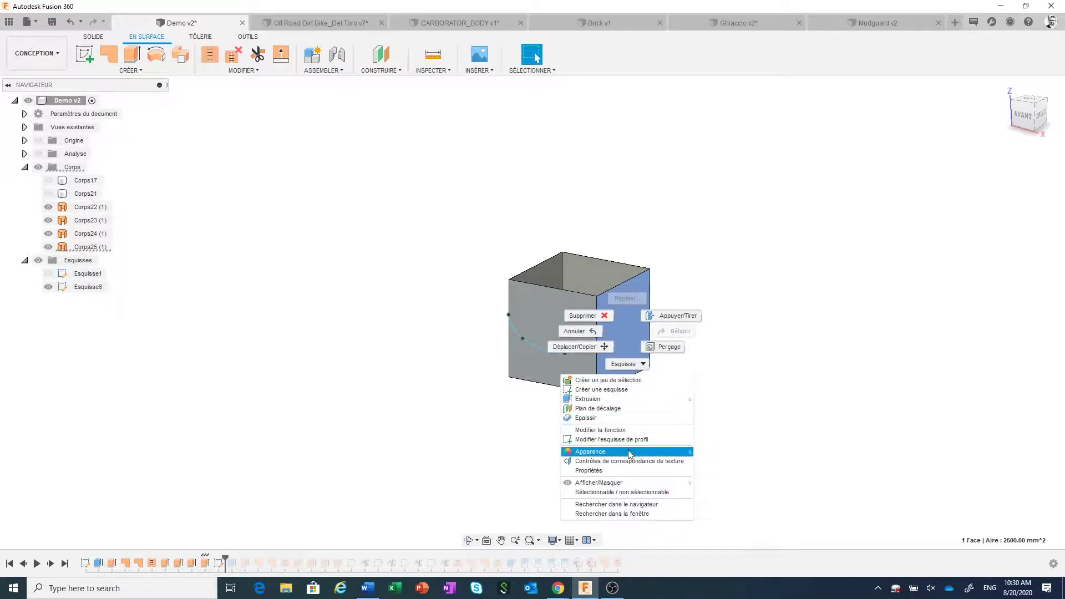
pyautogui.click(621, 390)
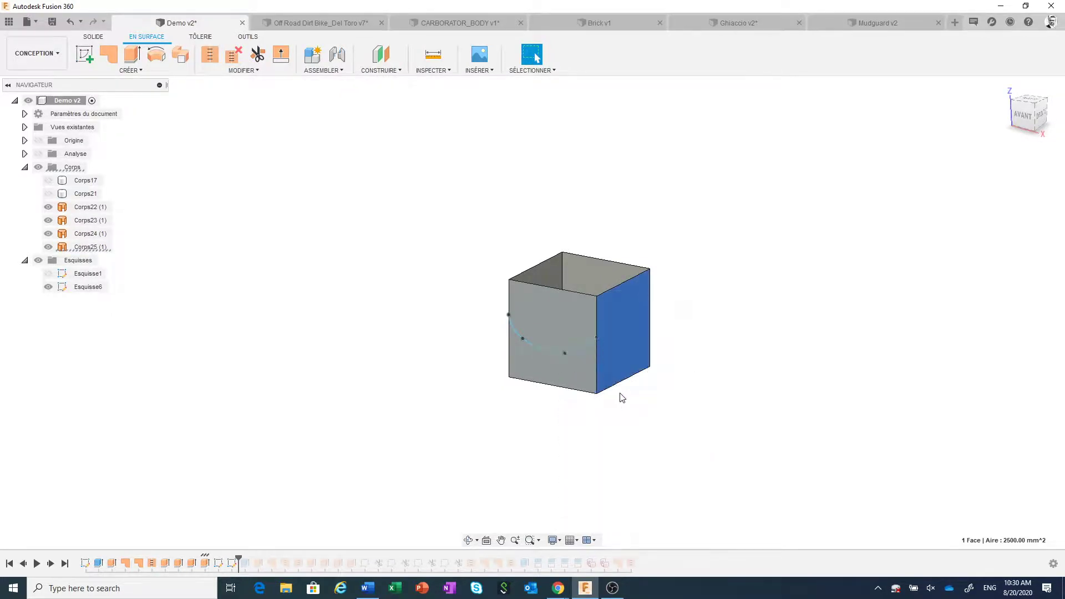
pyautogui.moveTo(670, 314)
pyautogui.keyDown('shift'); pyautogui.mouseDown(button='middle')
pyautogui.moveTo(680, 304)
pyautogui.moveTo(704, 318)
pyautogui.mouseUp(button='middle'); pyautogui.keyUp('shift')
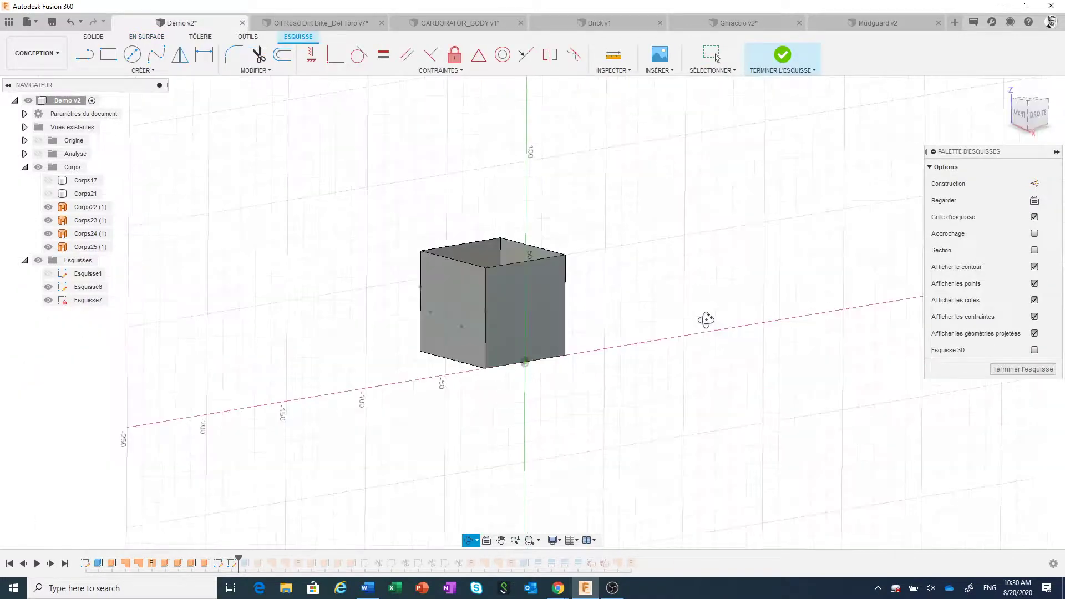
pyautogui.click(188, 73)
pyautogui.moveTo(150, 277)
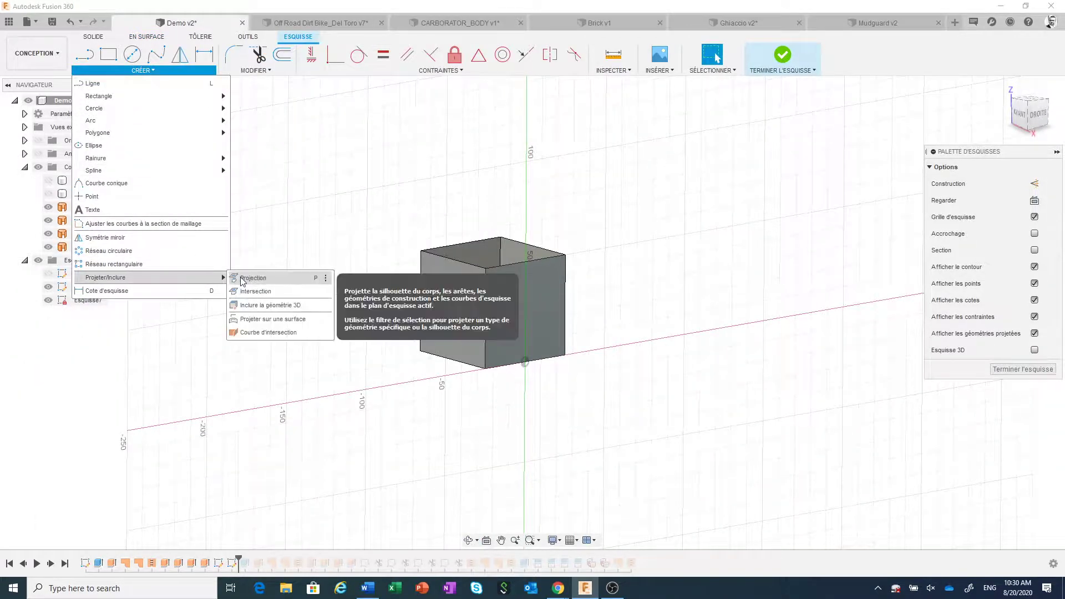
pyautogui.click(243, 282)
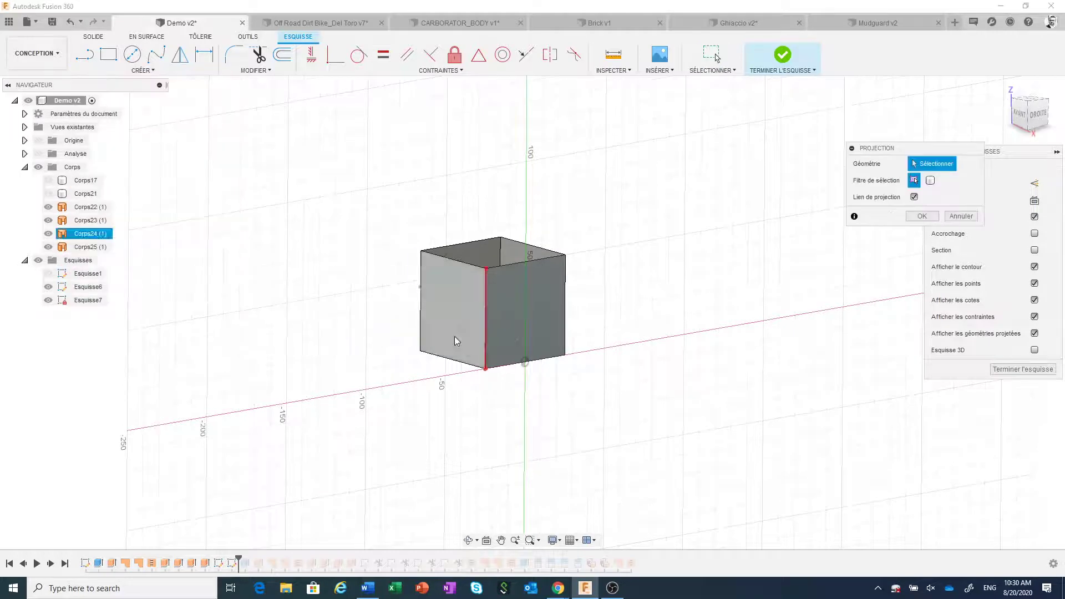
pyautogui.click(485, 313)
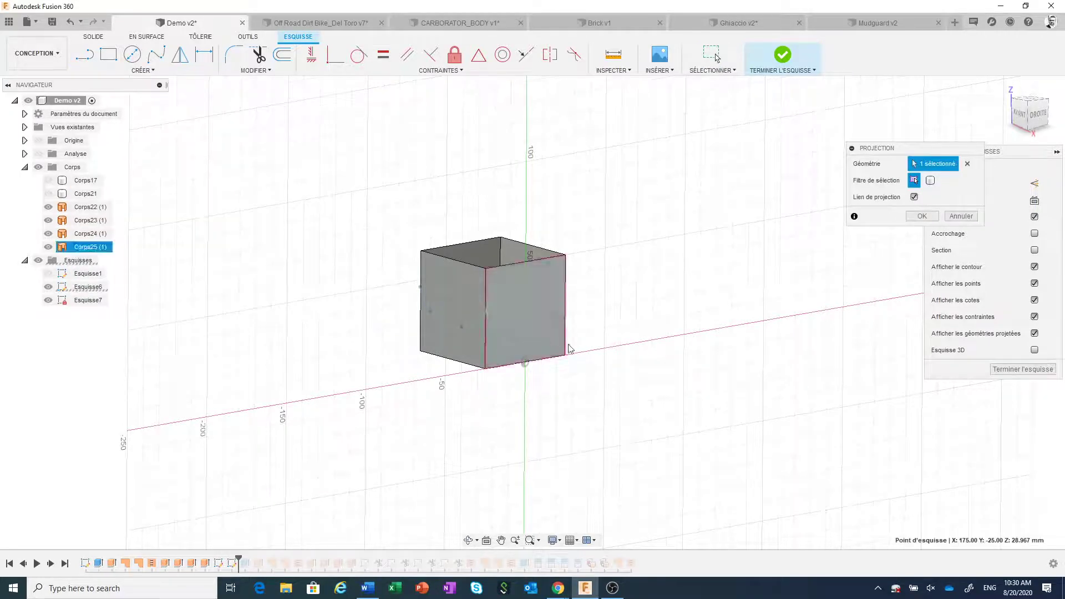
pyautogui.click(925, 219)
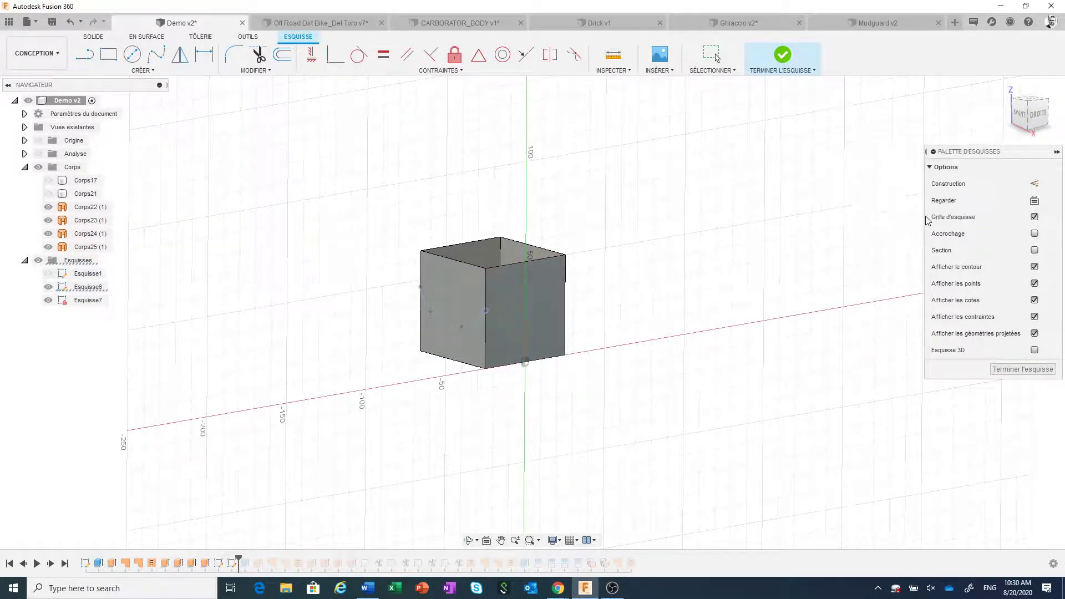
# Step: Draw an arching fit-point spline across the face starting at the projected point
pyautogui.click(151, 56)
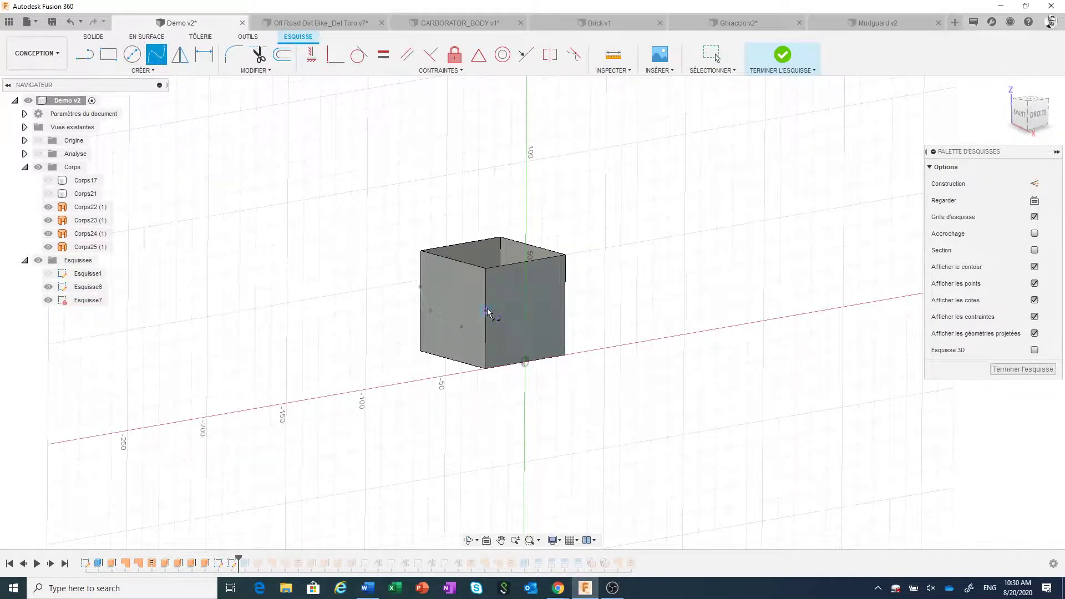
pyautogui.click(501, 292)
pyautogui.click(538, 296)
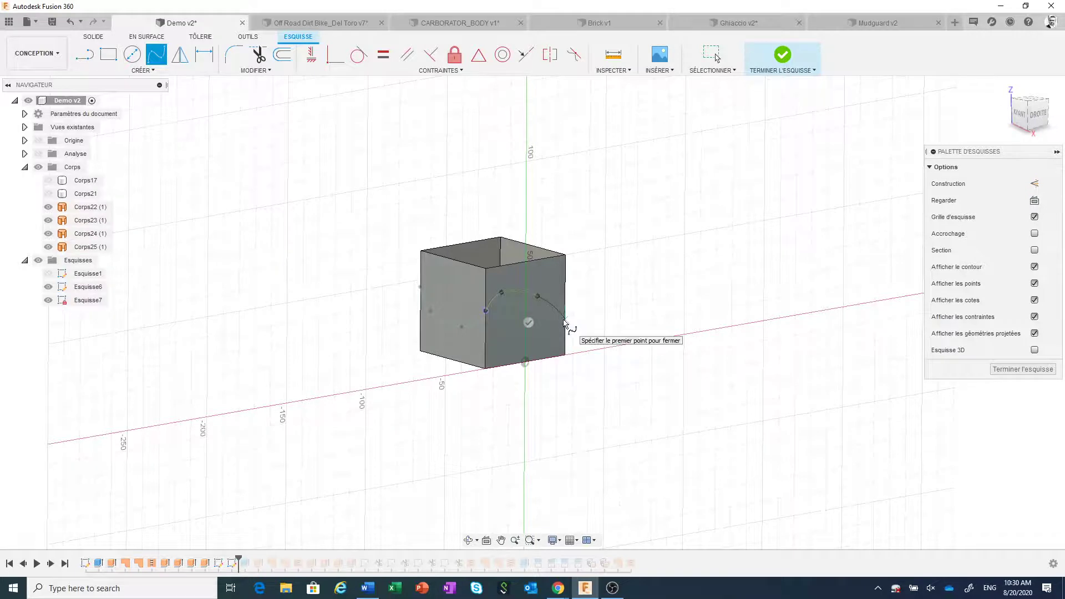
pyautogui.rightClick(599, 307)
pyautogui.click(639, 308)
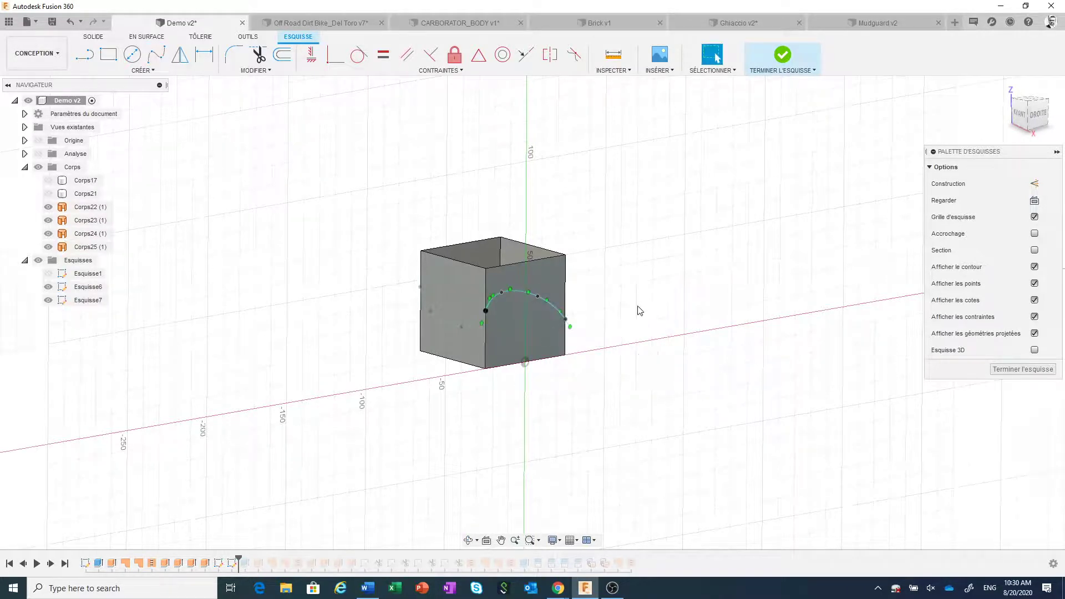
pyautogui.keyDown('shift'); pyautogui.moveTo(640, 310); pyautogui.dragTo(761, 88, button='middle'); pyautogui.keyUp('shift')
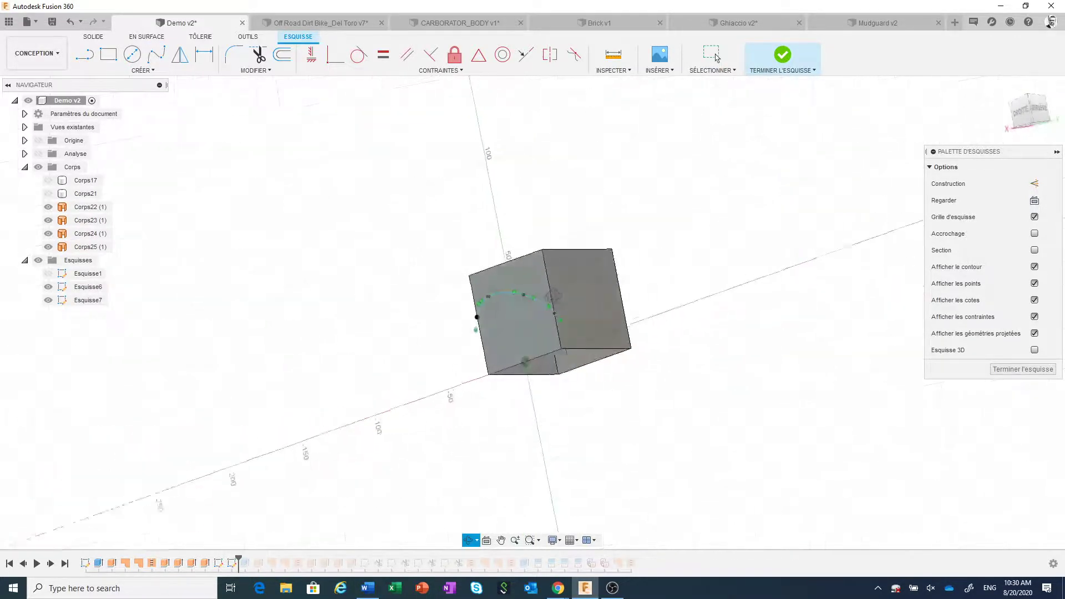
# Step: Finish the previous sketch, start Esquisse8 on another box wall, and project its vertical edge
pyautogui.click(782, 54)
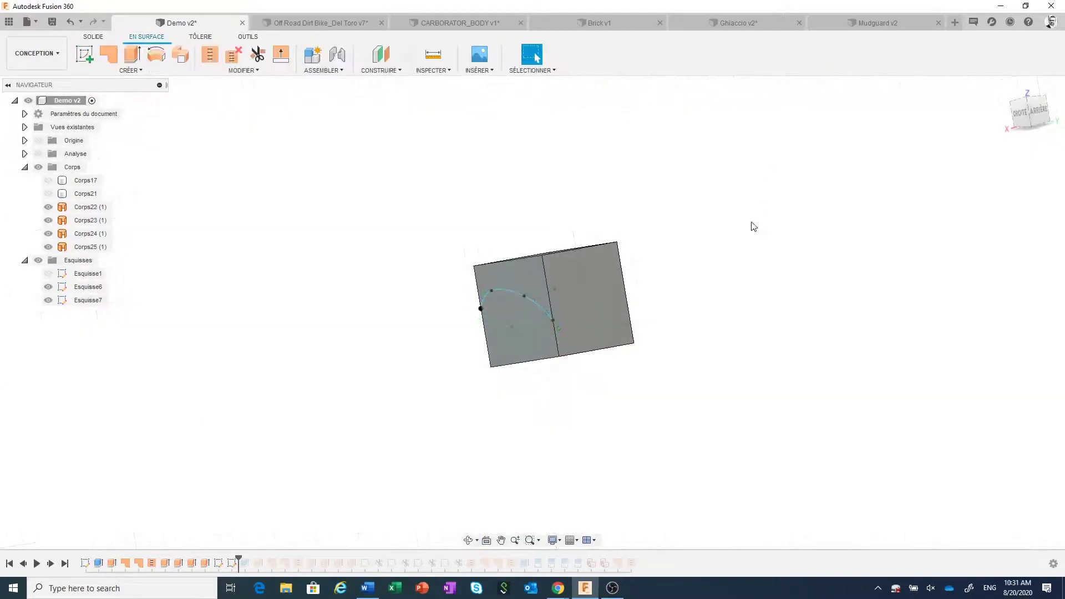
pyautogui.click(586, 314)
pyautogui.rightClick(588, 317)
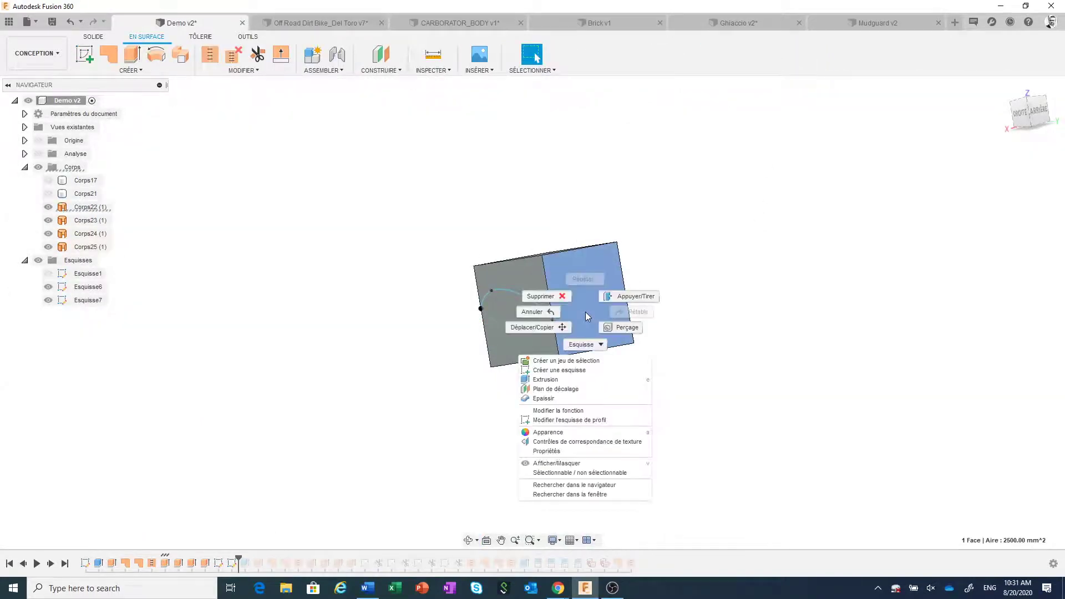
pyautogui.click(585, 370)
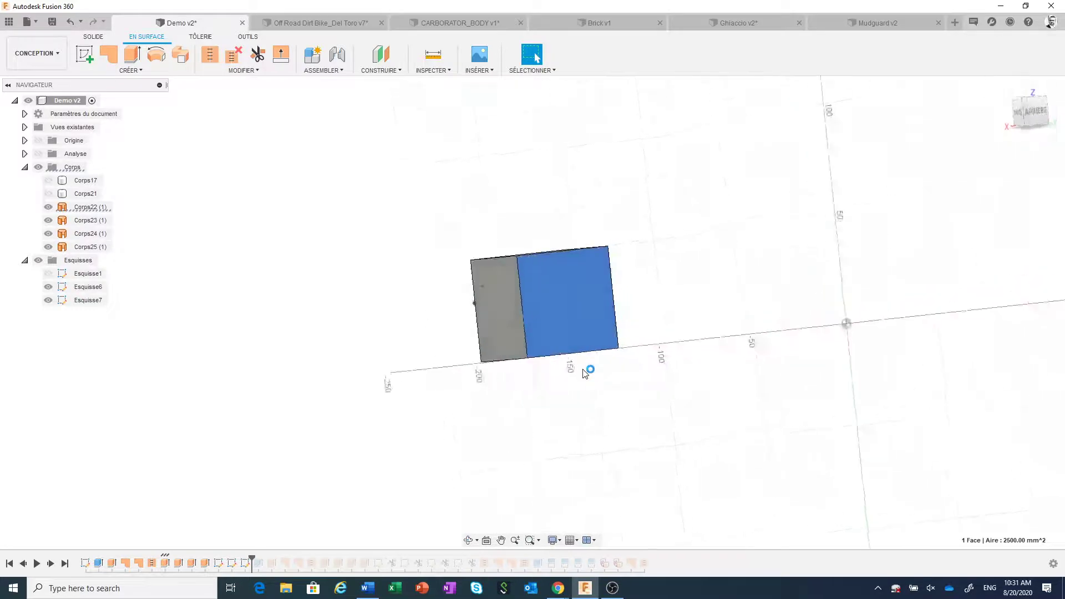
pyautogui.keyDown('shift'); pyautogui.moveTo(632, 302); pyautogui.dragTo(657, 305, button='middle'); pyautogui.keyUp('shift')
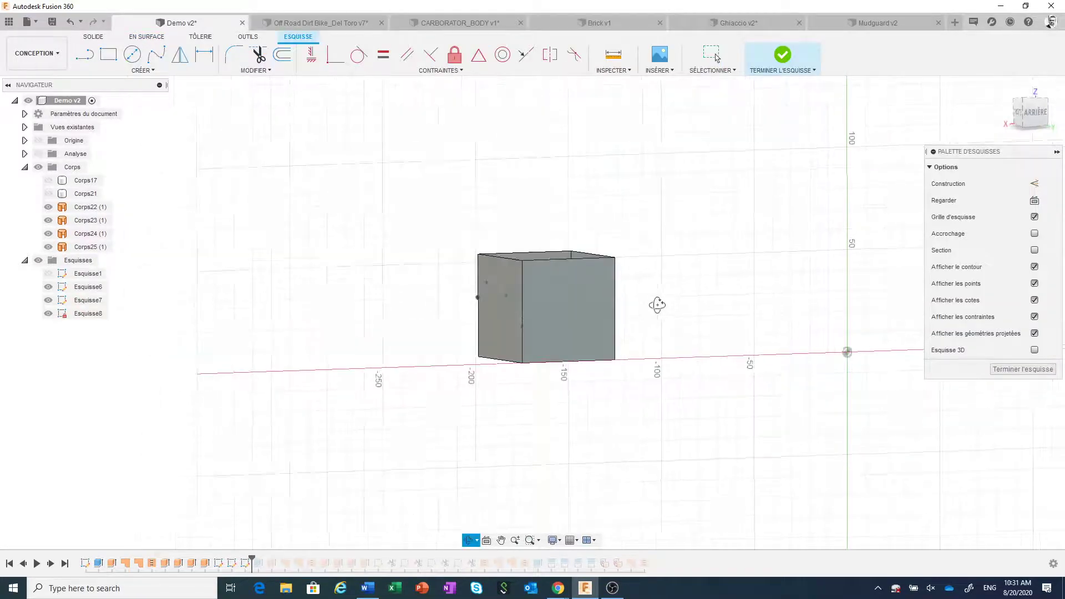
pyautogui.click(163, 71)
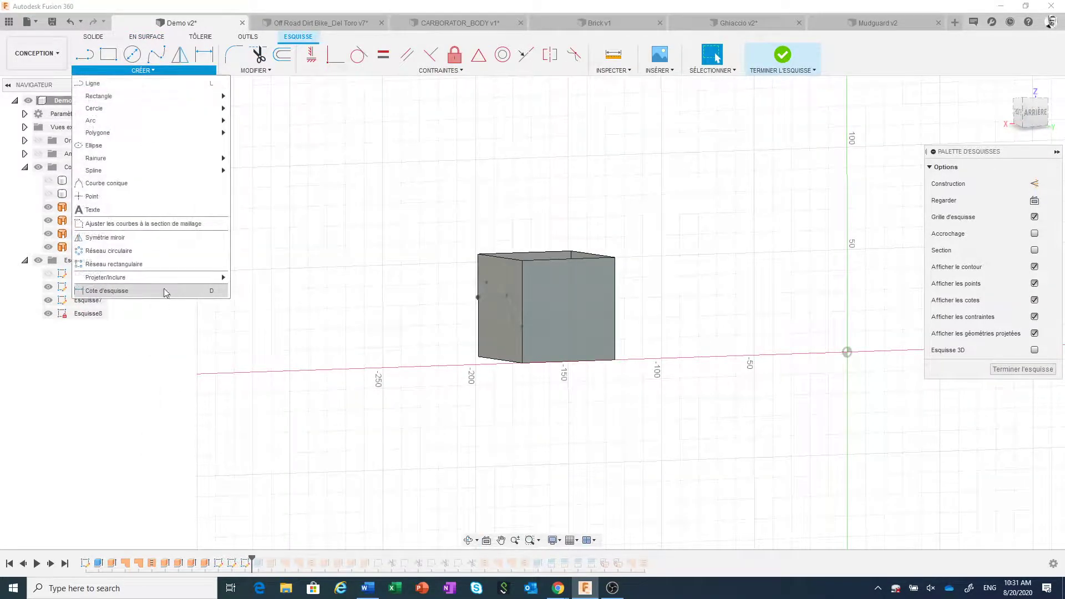
pyautogui.moveTo(106, 278)
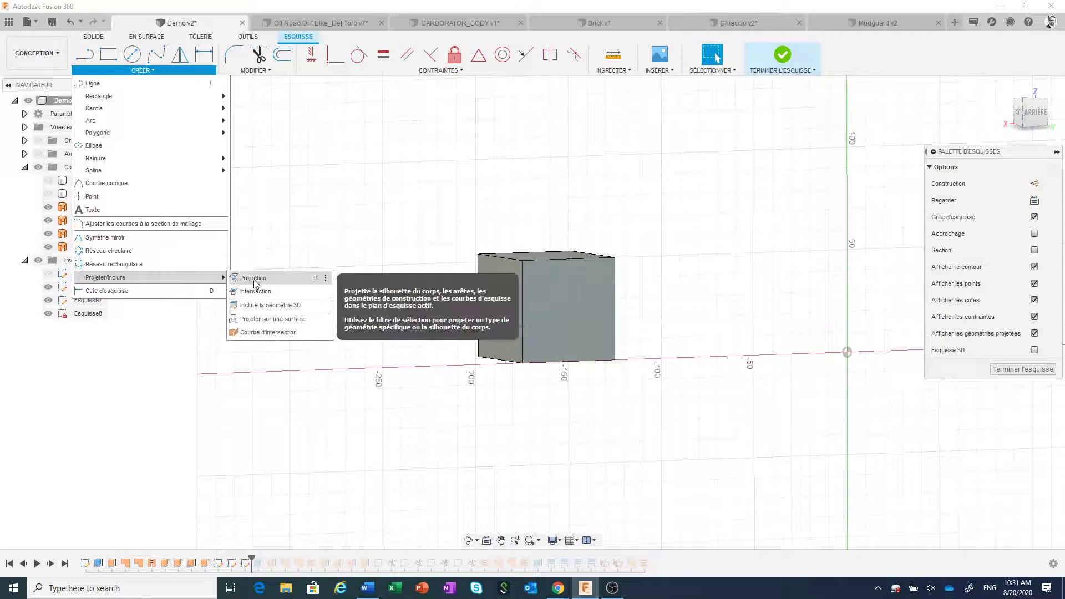
pyautogui.click(254, 279)
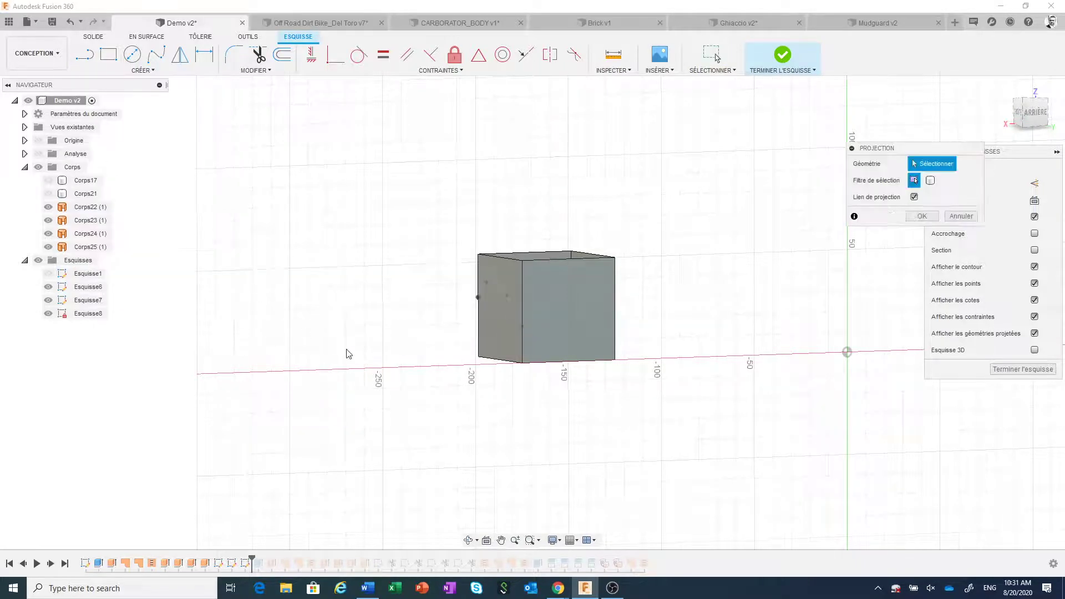
pyautogui.click(521, 328)
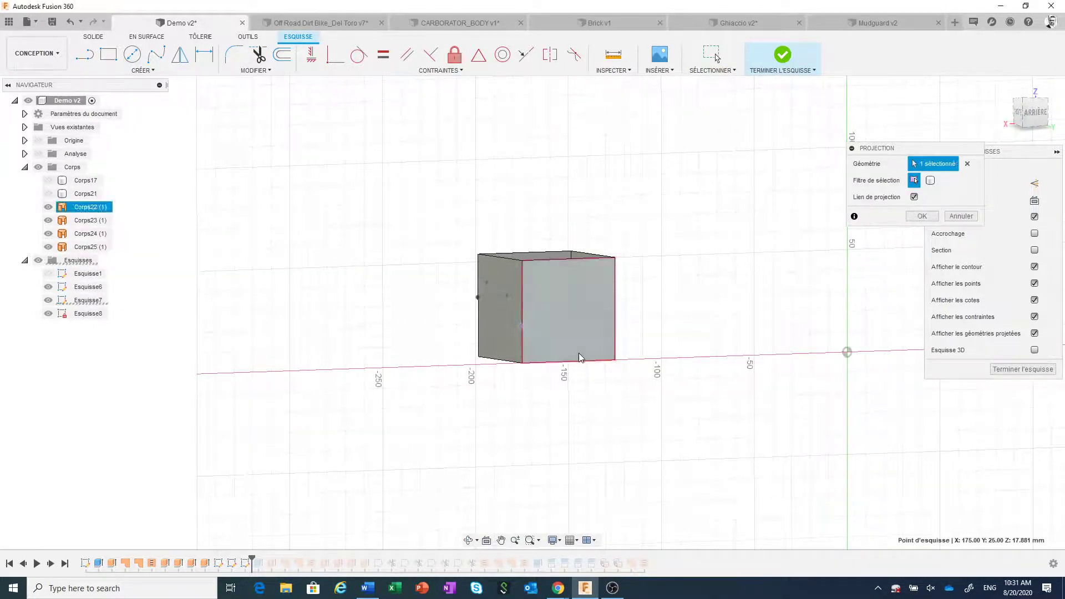
pyautogui.click(917, 217)
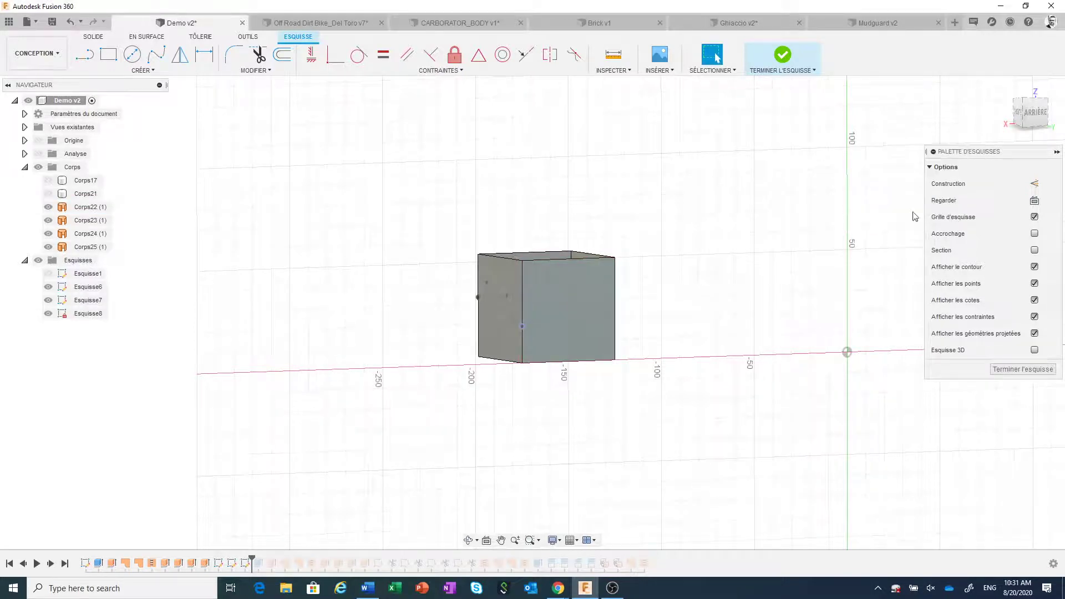
# Step: Draw a U-shaped fit-point spline from the projected edge to the right edge, then finish the sketch
pyautogui.click(156, 54)
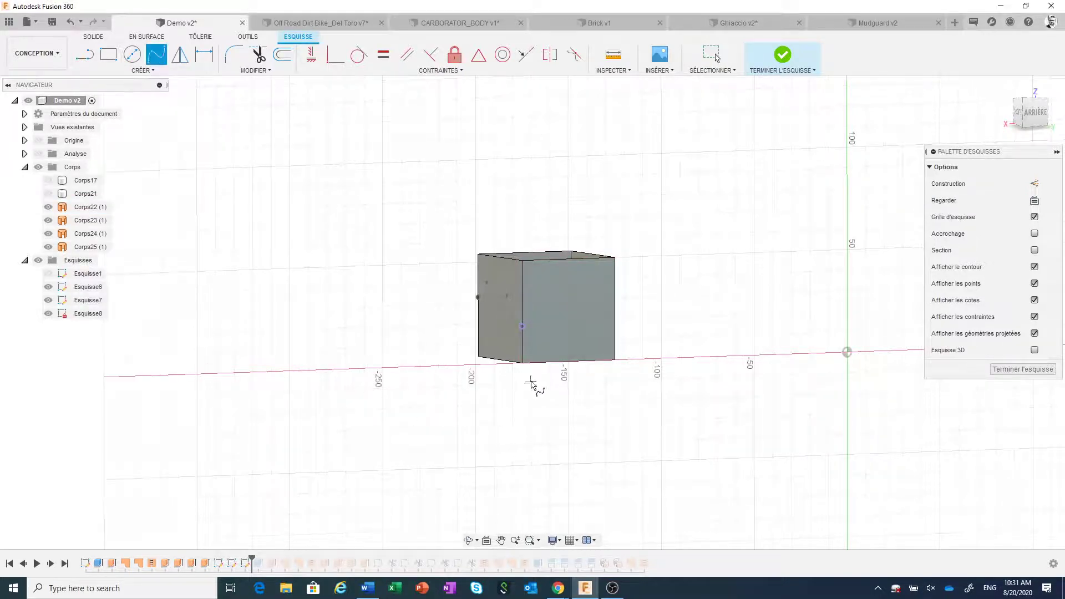
pyautogui.click(522, 327)
pyautogui.click(542, 342)
pyautogui.click(579, 334)
pyautogui.click(614, 294)
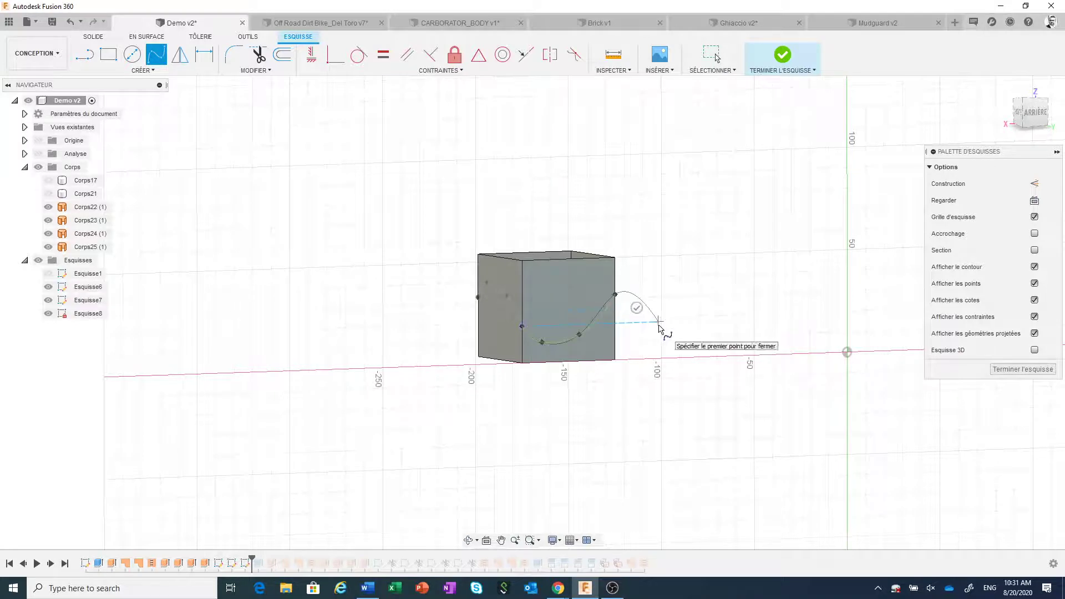
pyautogui.click(637, 308)
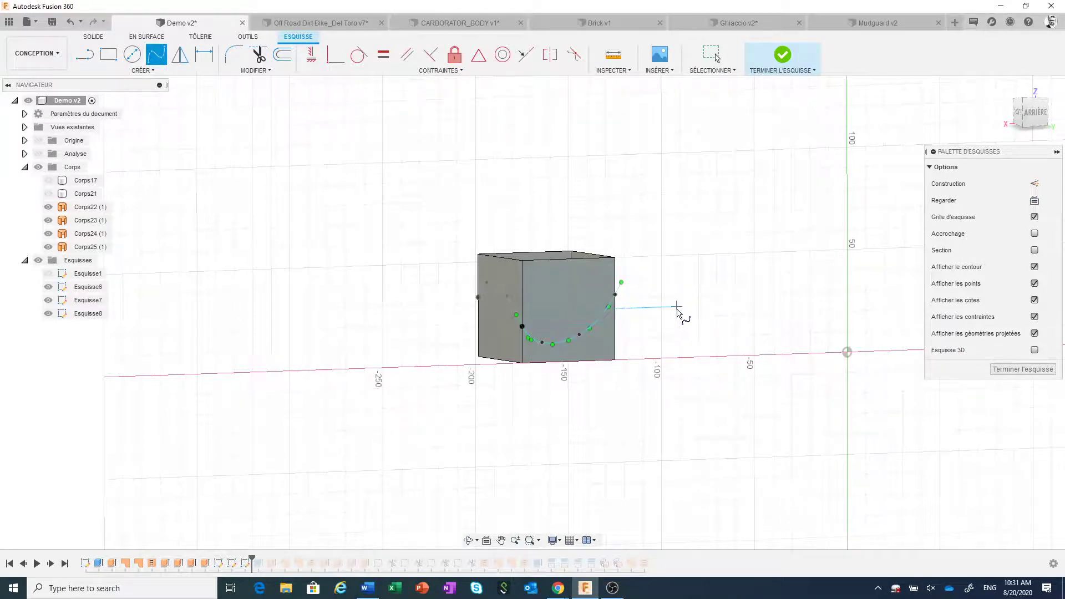
pyautogui.moveTo(677, 306)
pyautogui.keyDown('shift'); pyautogui.mouseDown(button='middle')
pyautogui.moveTo(614, 323)
pyautogui.moveTo(560, 266)
pyautogui.mouseUp(button='middle'); pyautogui.keyUp('shift')
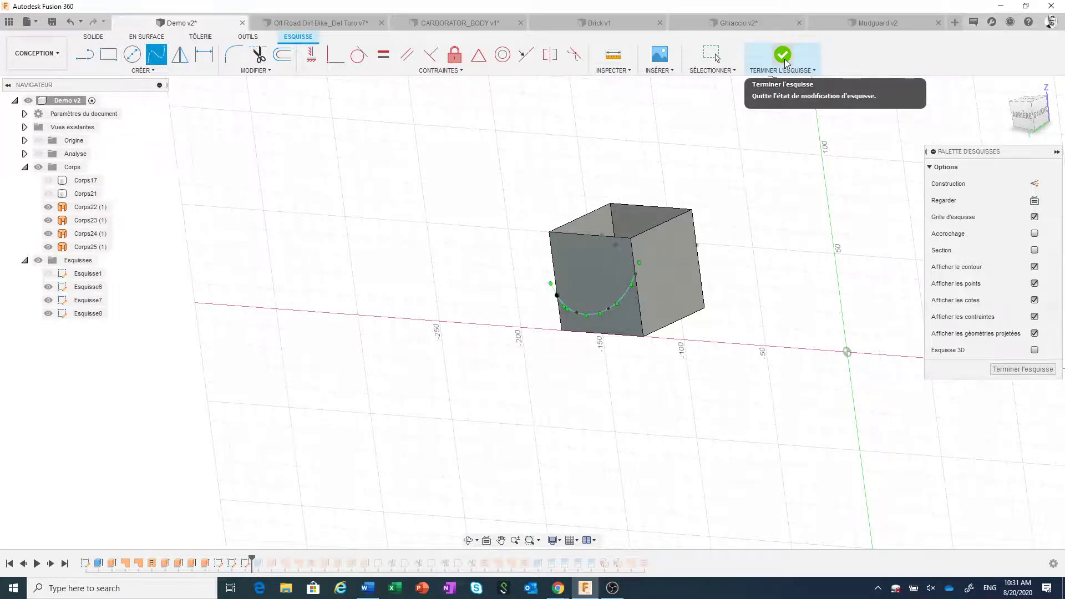
pyautogui.click(784, 56)
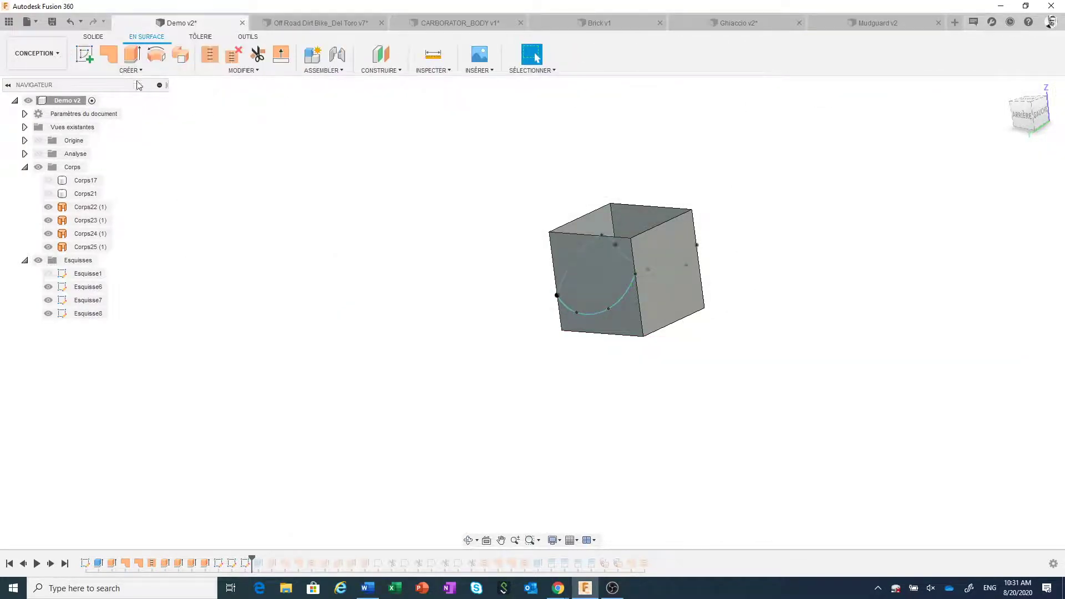
# Step: Start sketch Esquisse9 on the cube's left face and project geometry into it
pyautogui.rightClick(688, 294)
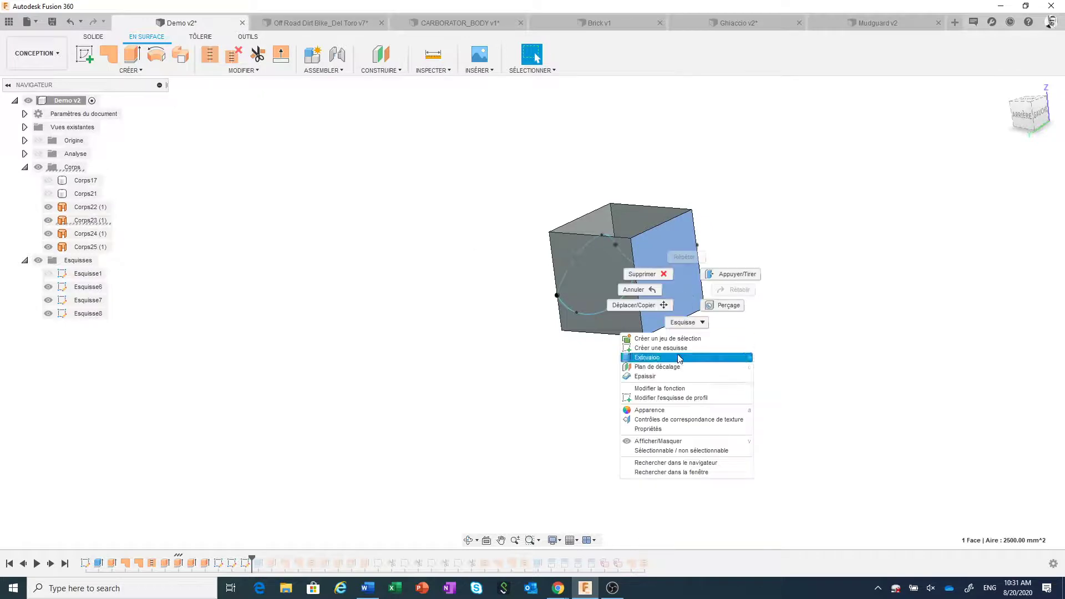
pyautogui.click(660, 348)
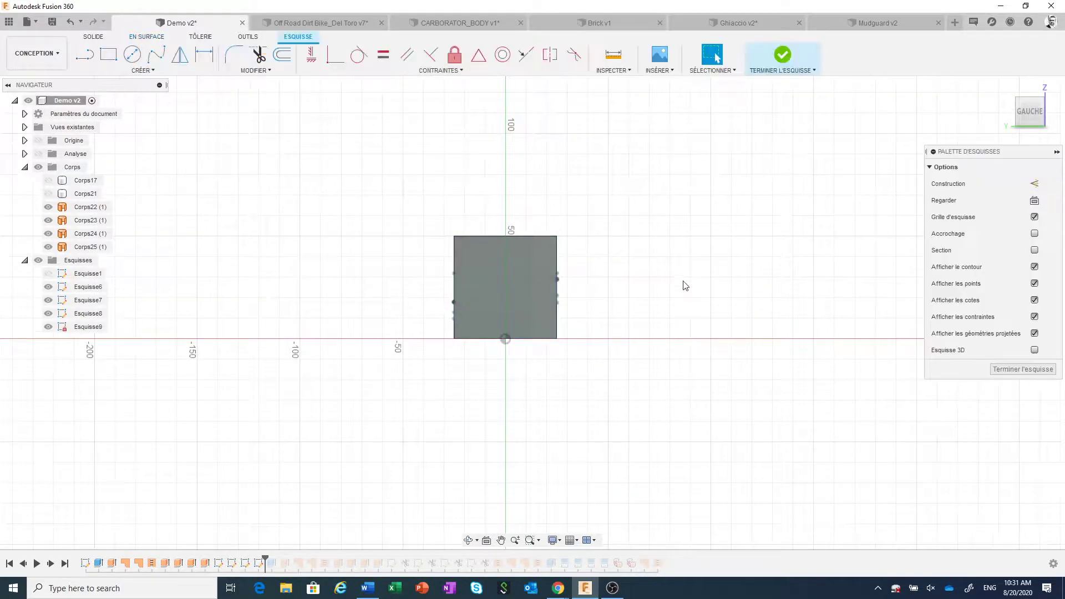
pyautogui.keyDown('shift'); pyautogui.moveTo(686, 283); pyautogui.dragTo(727, 288, button='middle'); pyautogui.keyUp('shift')
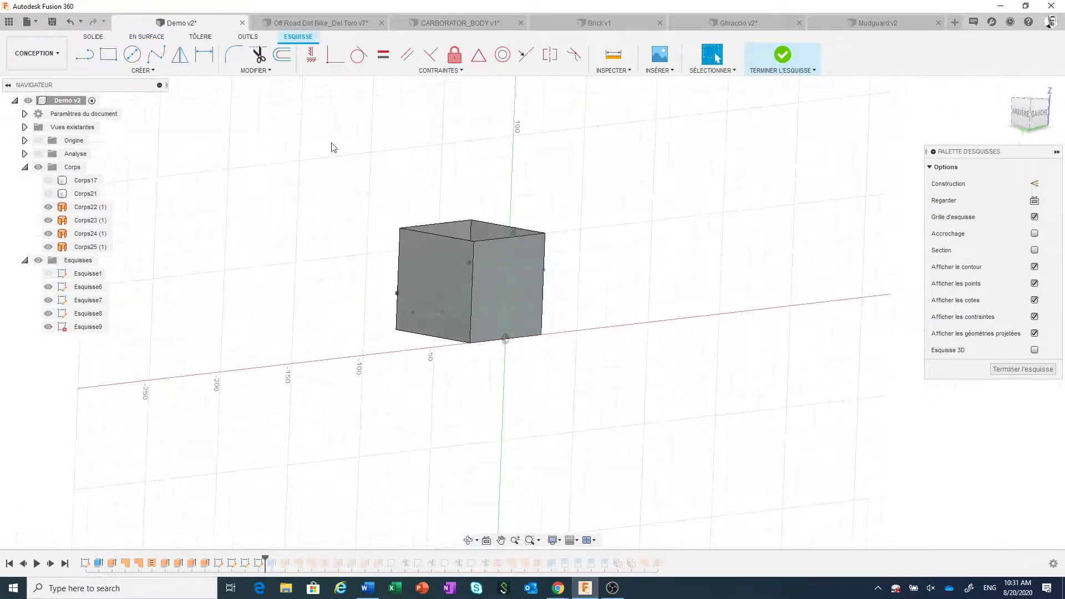
pyautogui.click(167, 72)
pyautogui.moveTo(150, 278)
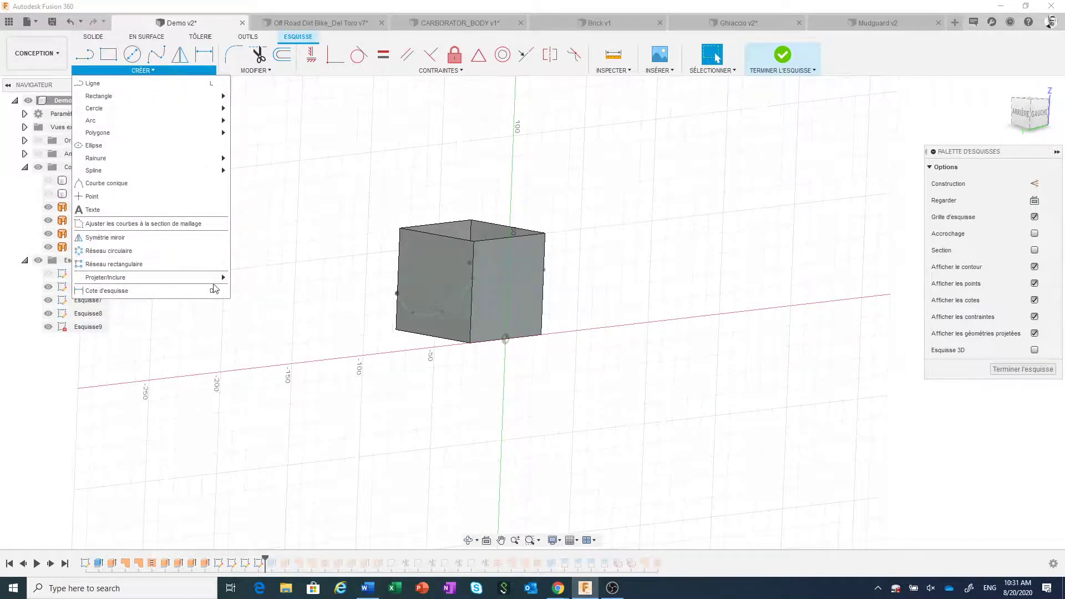
pyautogui.click(256, 278)
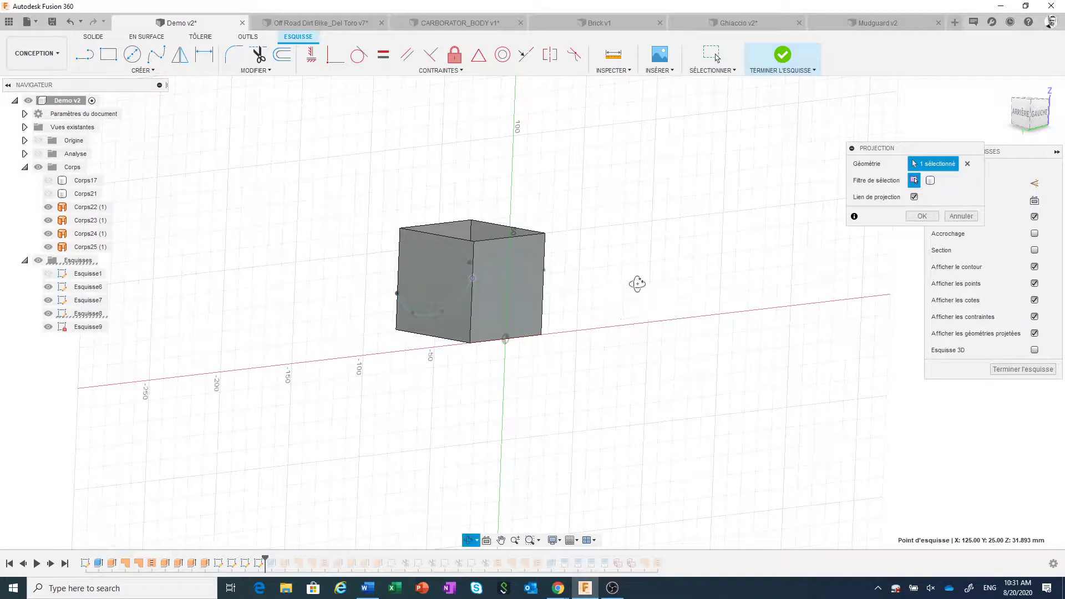
pyautogui.moveTo(637, 285)
pyautogui.keyDown('shift'); pyautogui.mouseDown(button='middle')
pyautogui.moveTo(600, 293)
pyautogui.moveTo(572, 278)
pyautogui.mouseUp(button='middle'); pyautogui.keyUp('shift')
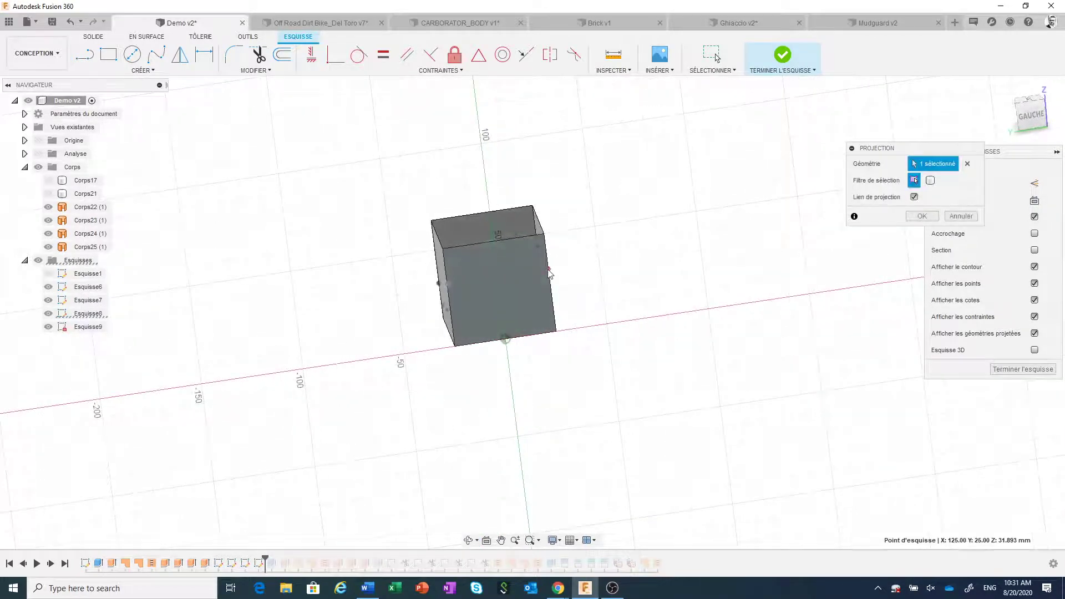
pyautogui.click(921, 218)
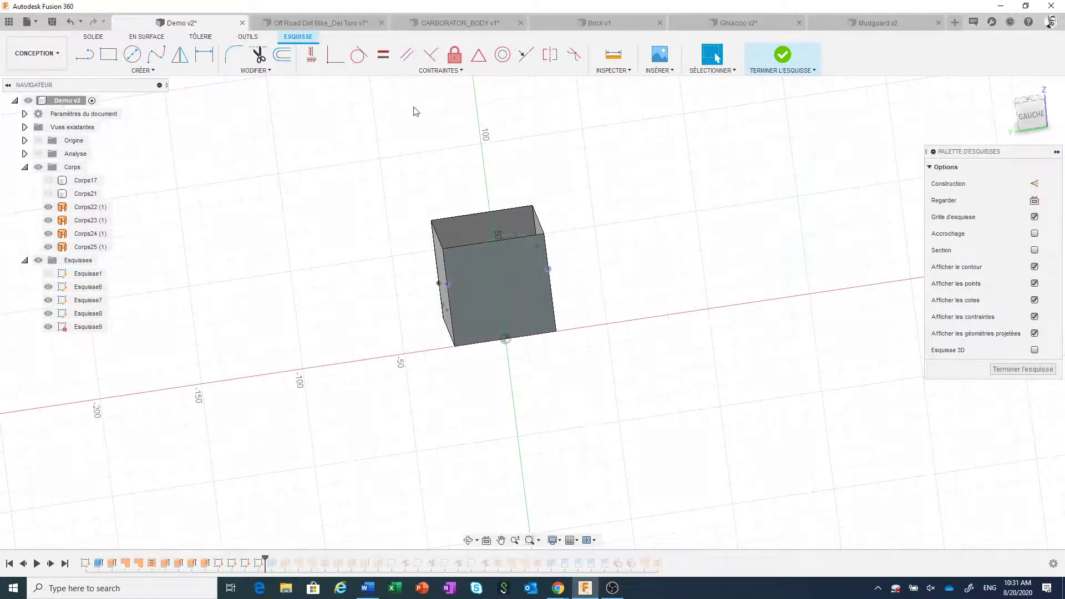
# Step: Draw a wavy fit-point spline between the face's side edges, then finish the sketch
pyautogui.click(156, 53)
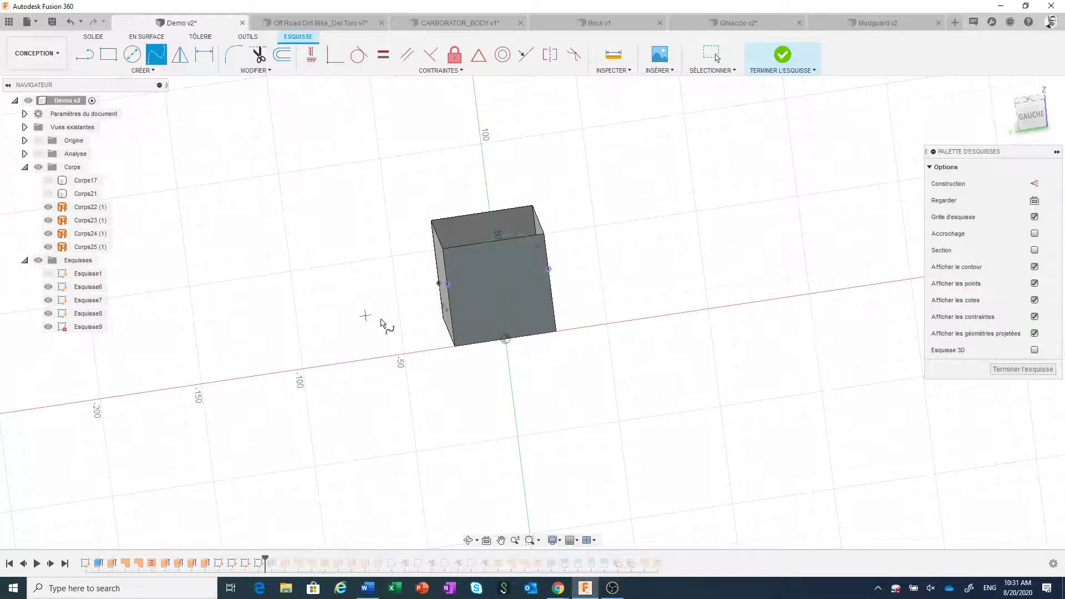
pyautogui.click(447, 284)
pyautogui.click(476, 266)
pyautogui.rightClick(601, 276)
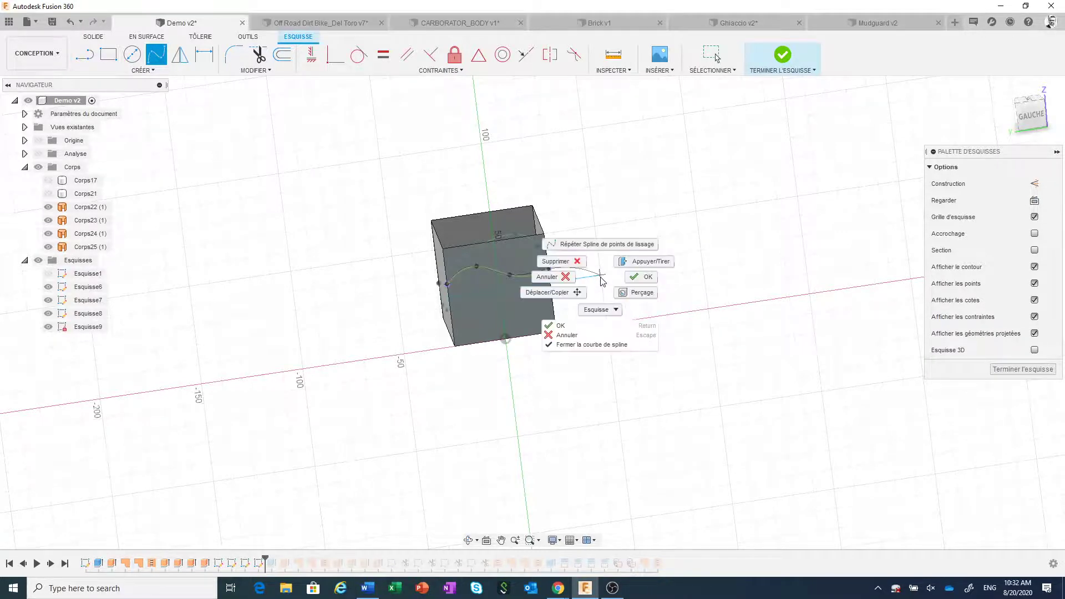
pyautogui.click(637, 279)
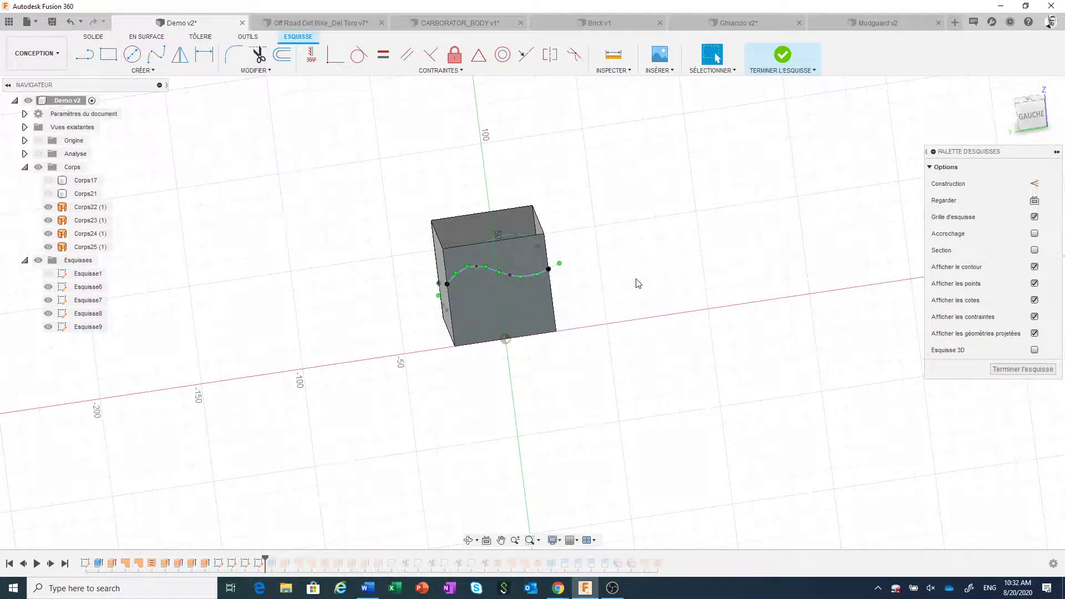
pyautogui.click(780, 57)
# Step: Trim the first two walls with their splines, removing the surface above each curve
pyautogui.keyDown('shift'); pyautogui.moveTo(678, 323); pyautogui.dragTo(711, 311, button='middle'); pyautogui.keyUp('shift')
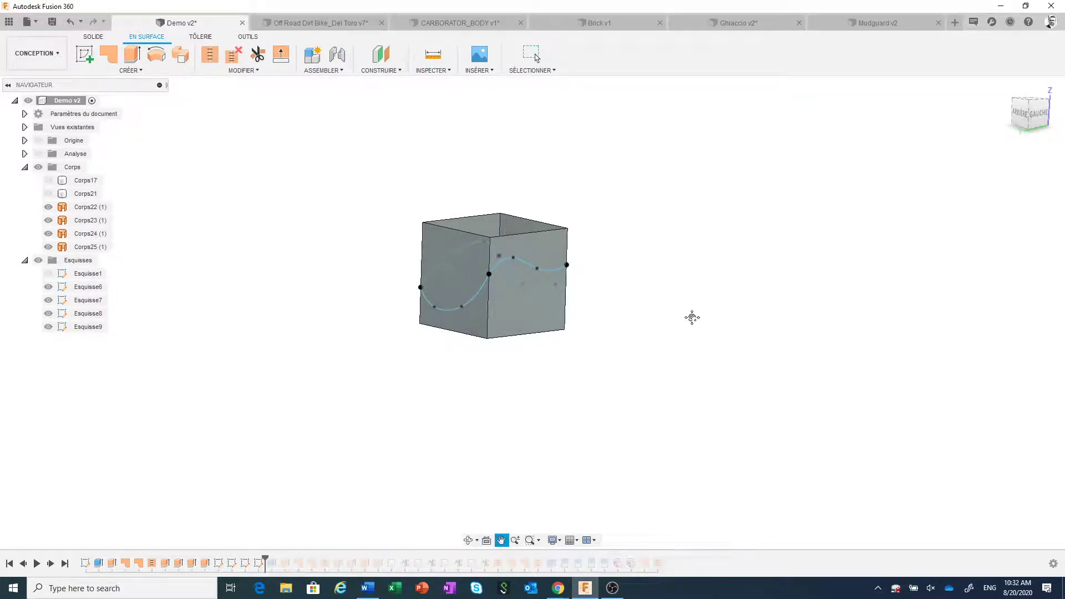
pyautogui.moveTo(692, 317); pyautogui.dragTo(716, 349, button='middle')
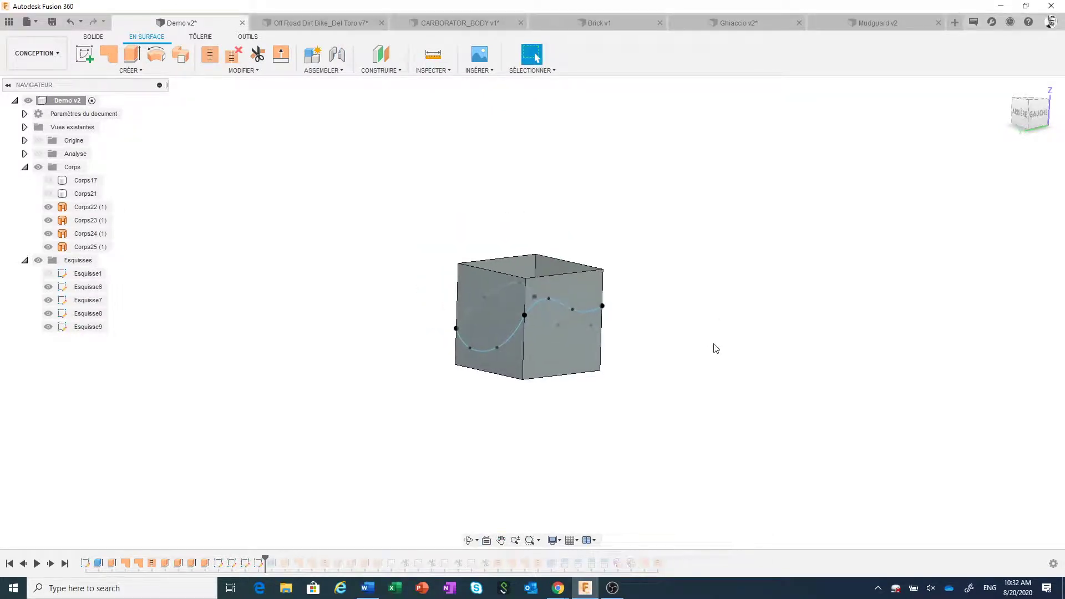
pyautogui.click(258, 56)
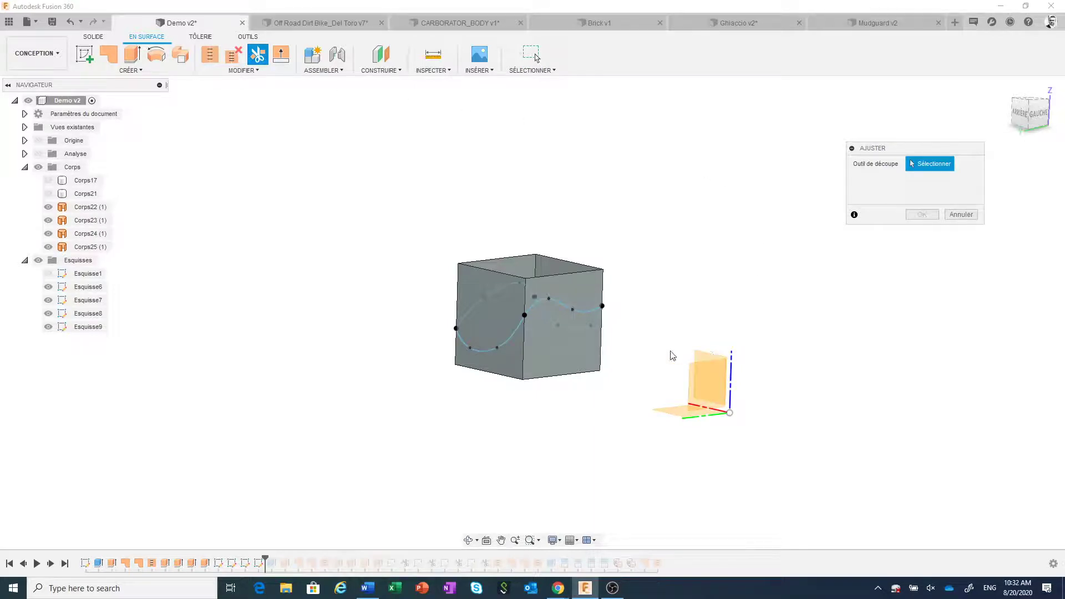
pyautogui.click(589, 315)
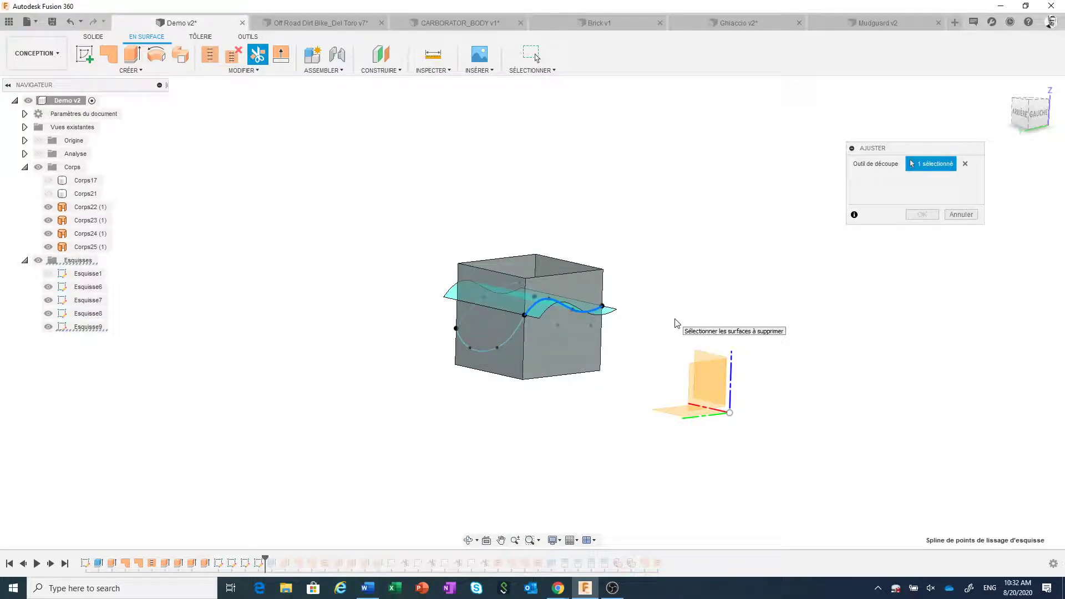
pyautogui.click(590, 292)
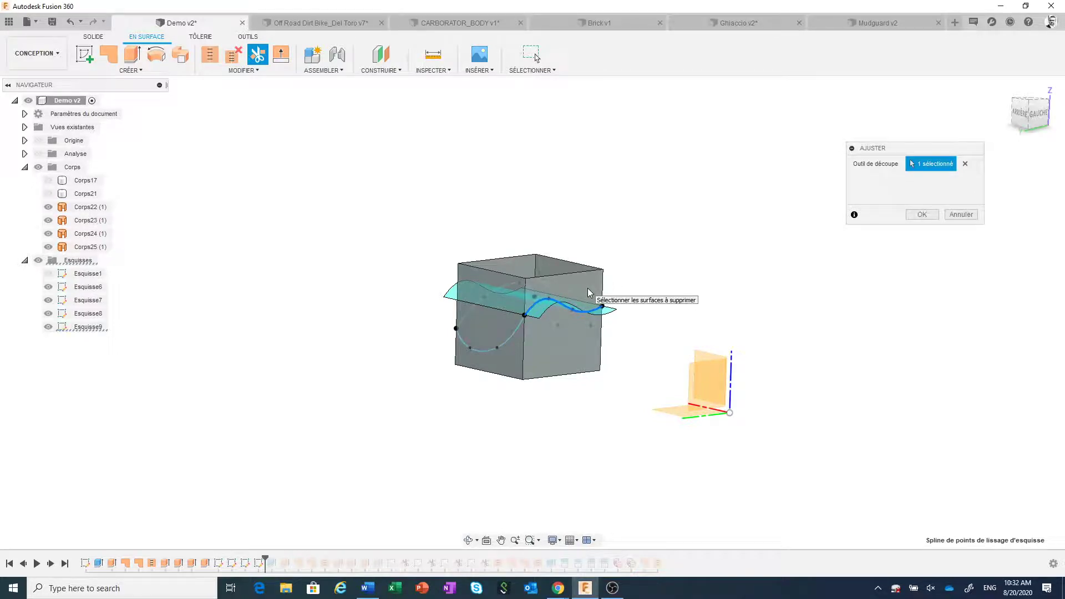
pyautogui.click(922, 215)
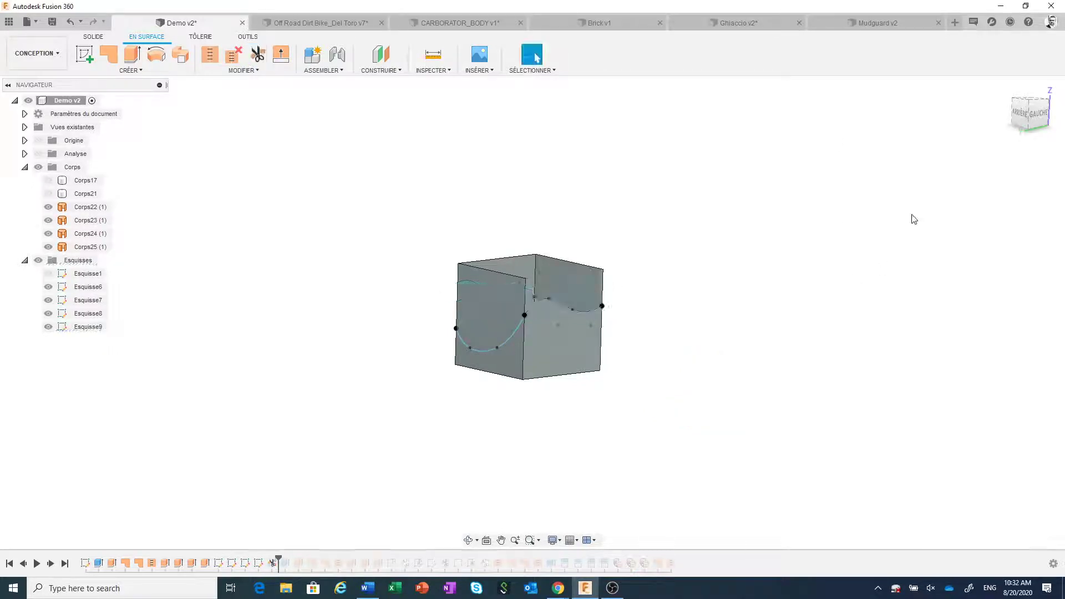
pyautogui.keyDown('shift'); pyautogui.moveTo(785, 278); pyautogui.dragTo(788, 297, button='middle'); pyautogui.keyUp('shift')
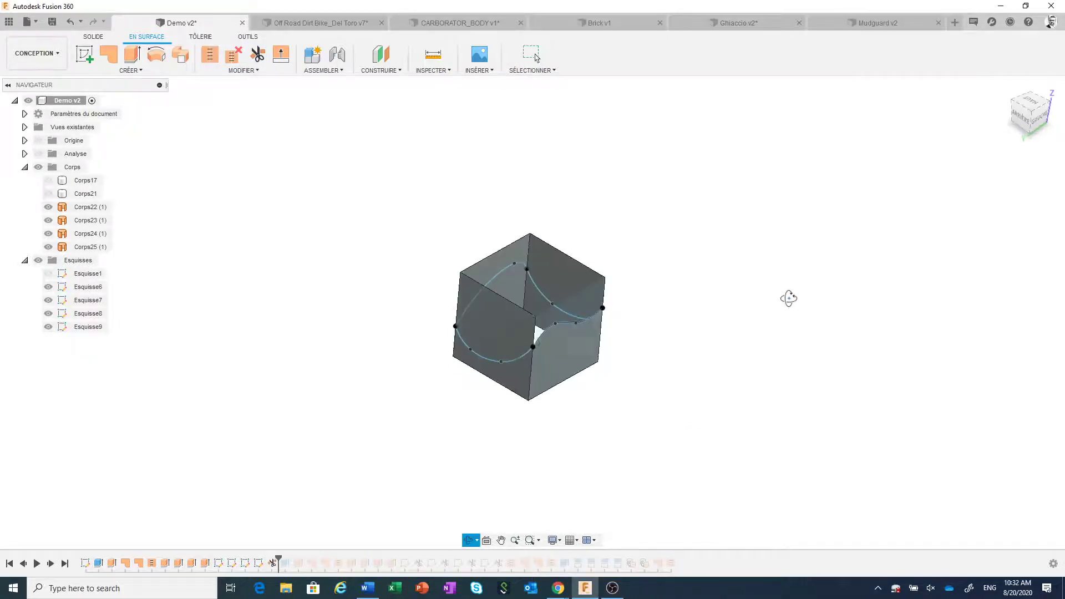
pyautogui.rightClick(601, 181)
pyautogui.click(592, 149)
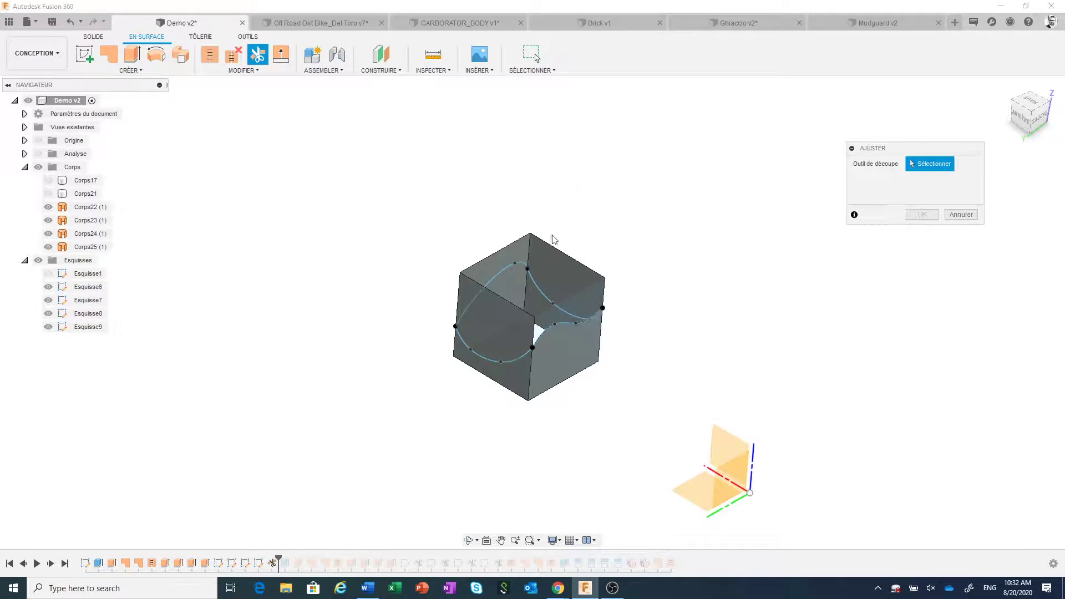
pyautogui.click(552, 280)
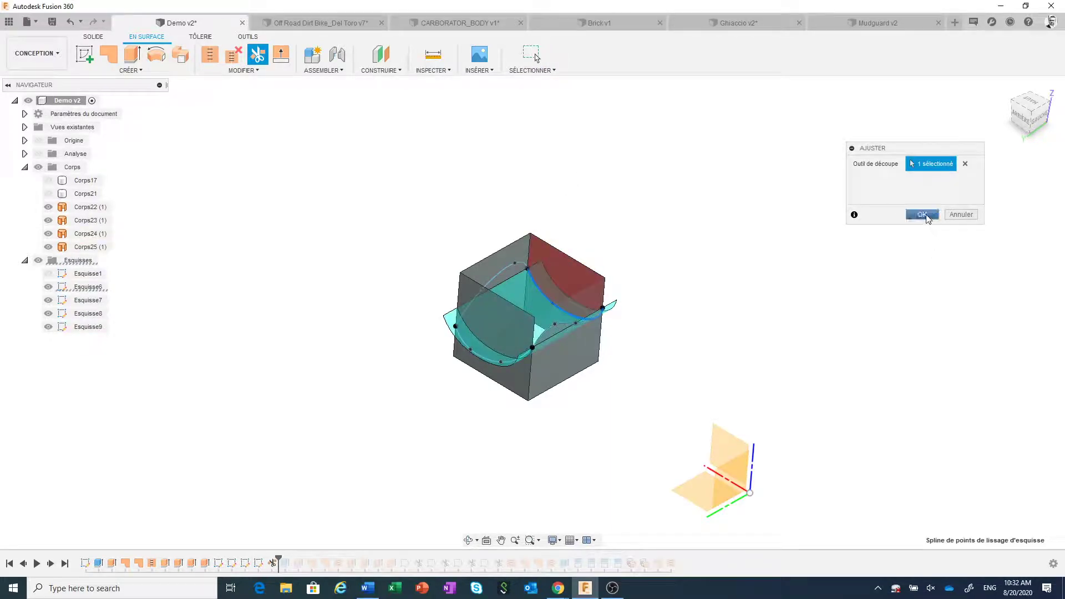
pyautogui.click(922, 214)
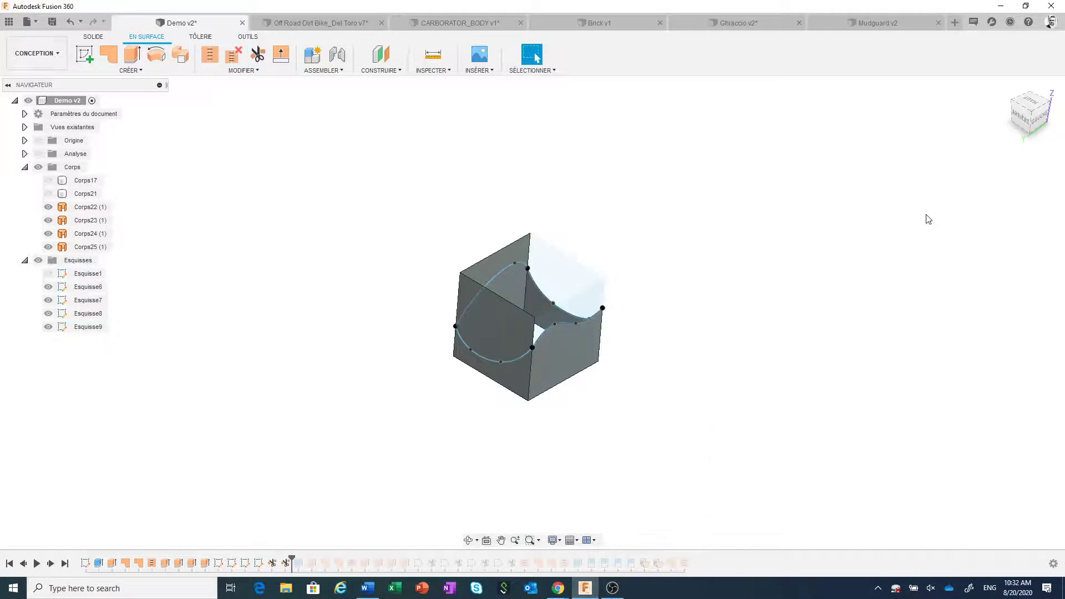
# Step: Trim the remaining two walls along their splines, removing the area above each curve
pyautogui.rightClick(707, 210)
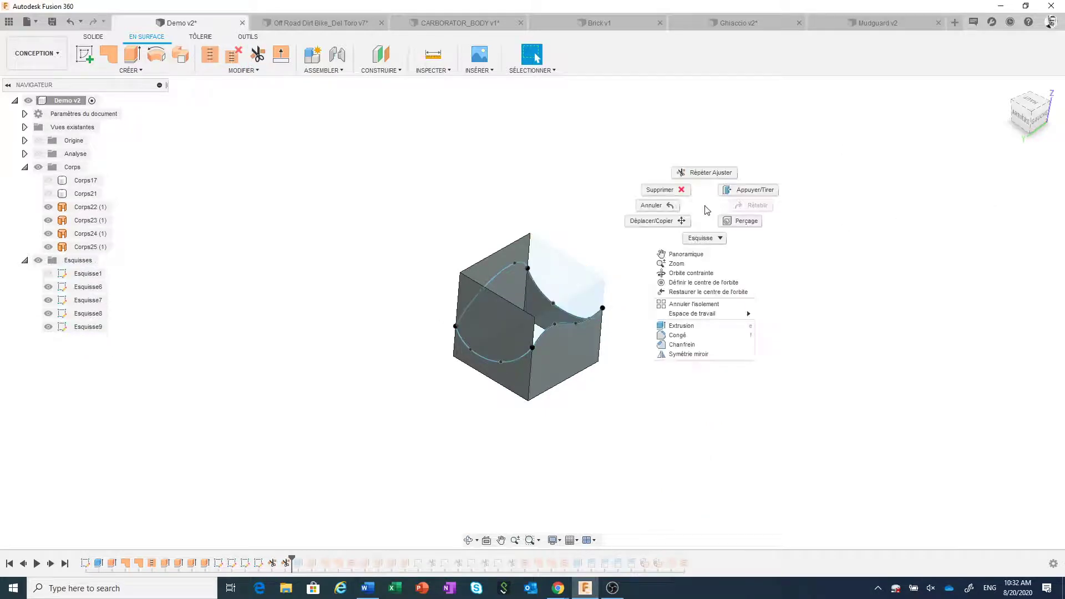
pyautogui.click(704, 174)
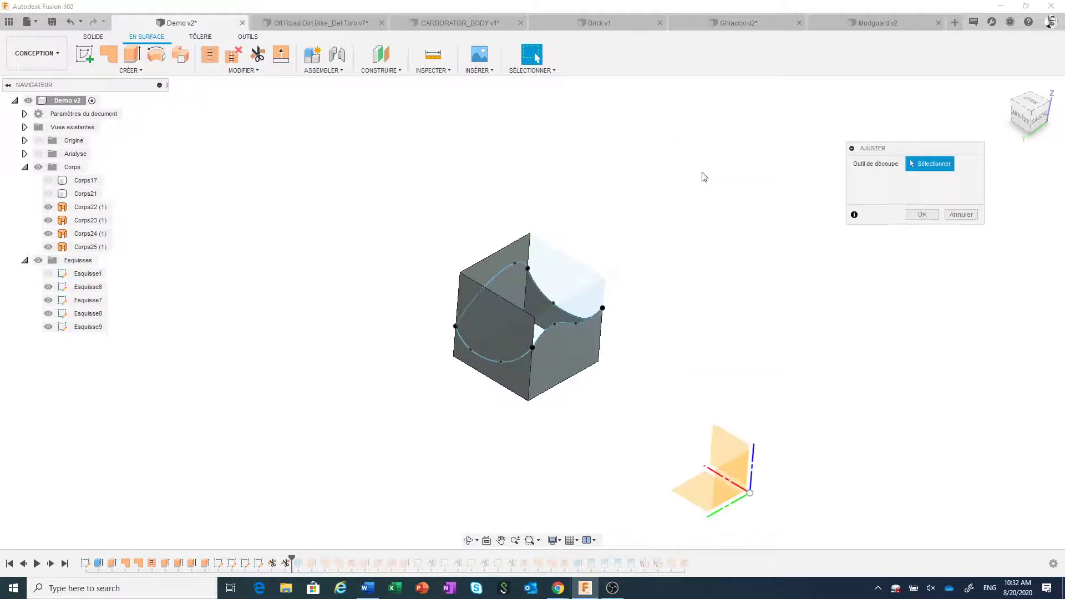
pyautogui.click(506, 271)
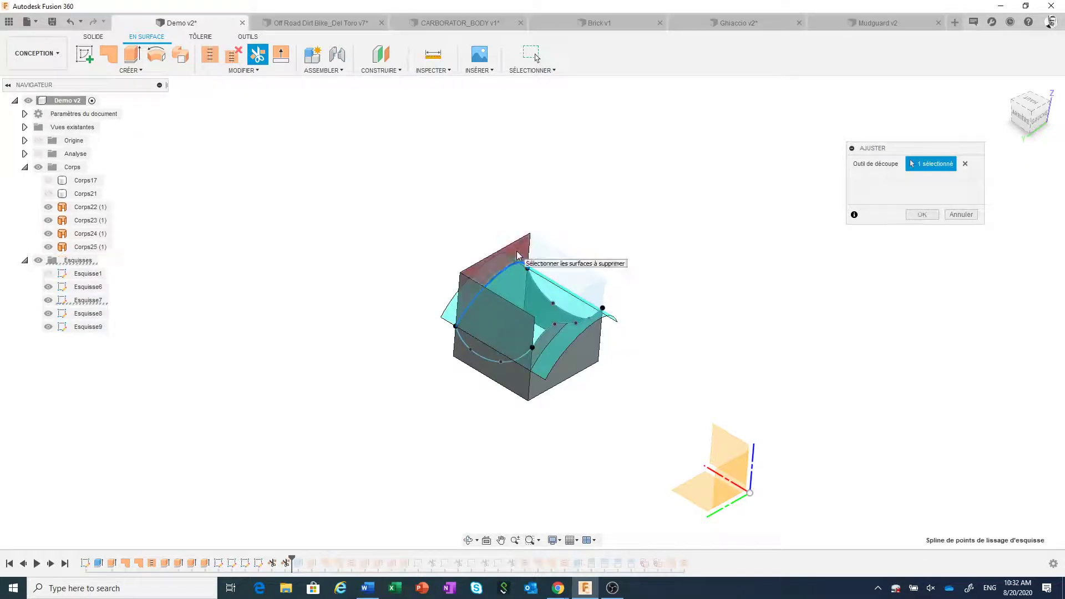
pyautogui.click(517, 256)
pyautogui.click(922, 215)
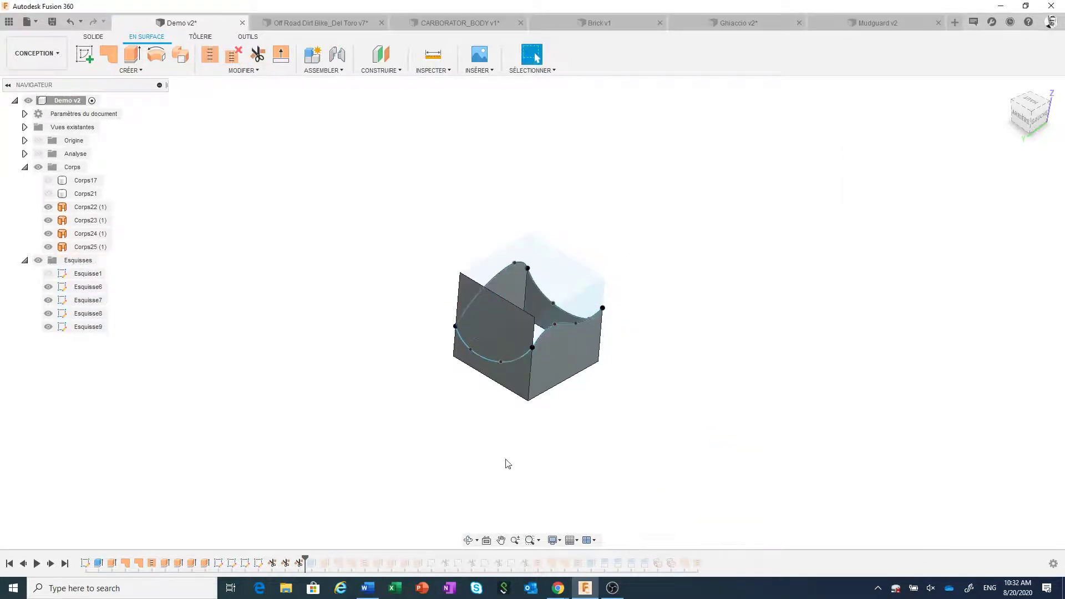
pyautogui.rightClick(449, 458)
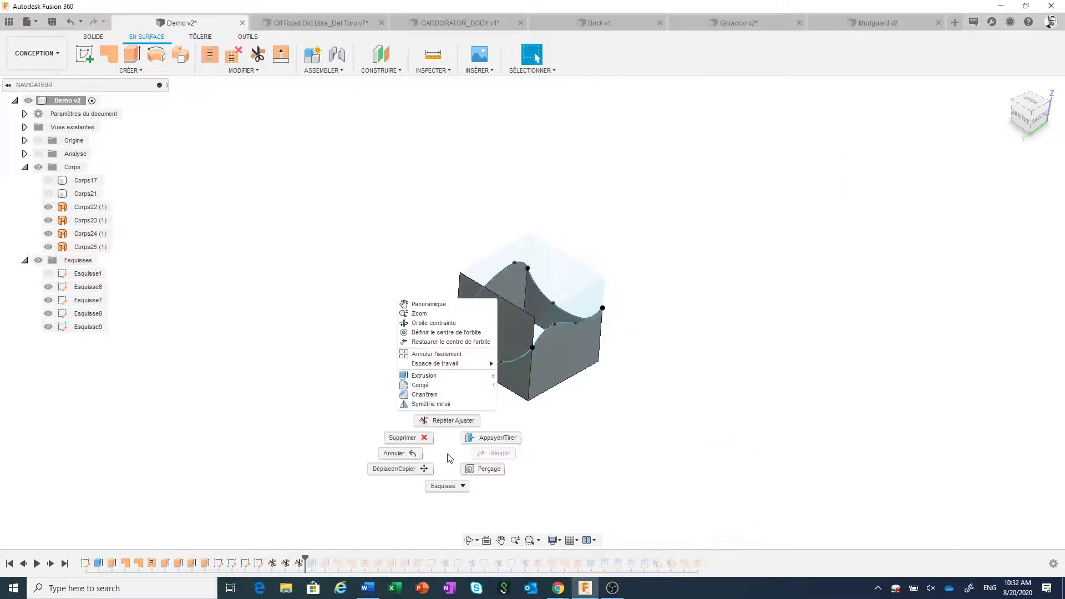
pyautogui.click(435, 426)
pyautogui.click(511, 361)
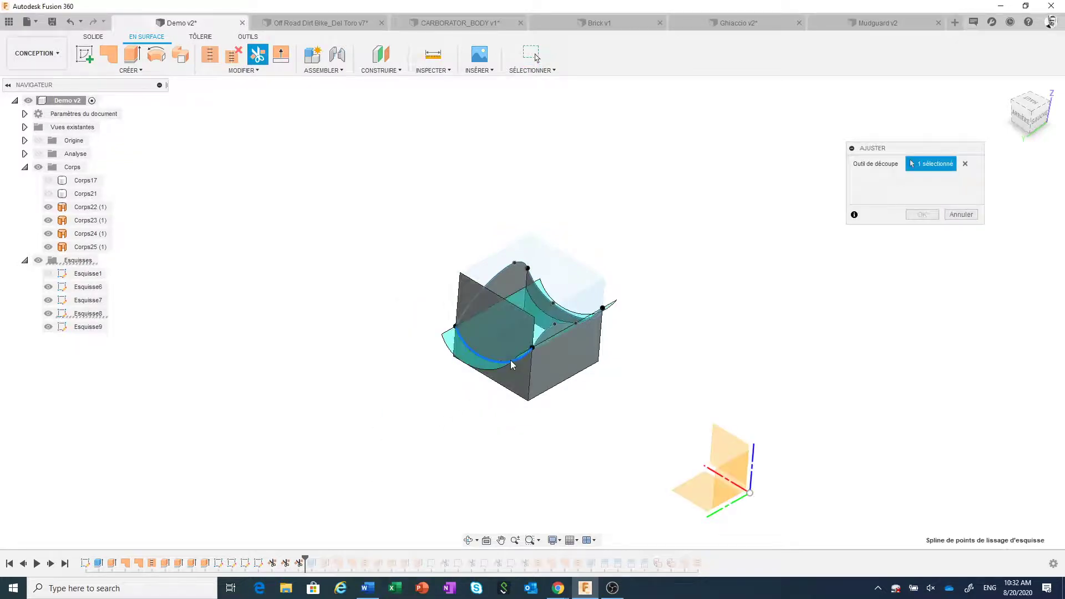
pyautogui.click(508, 332)
pyautogui.click(918, 215)
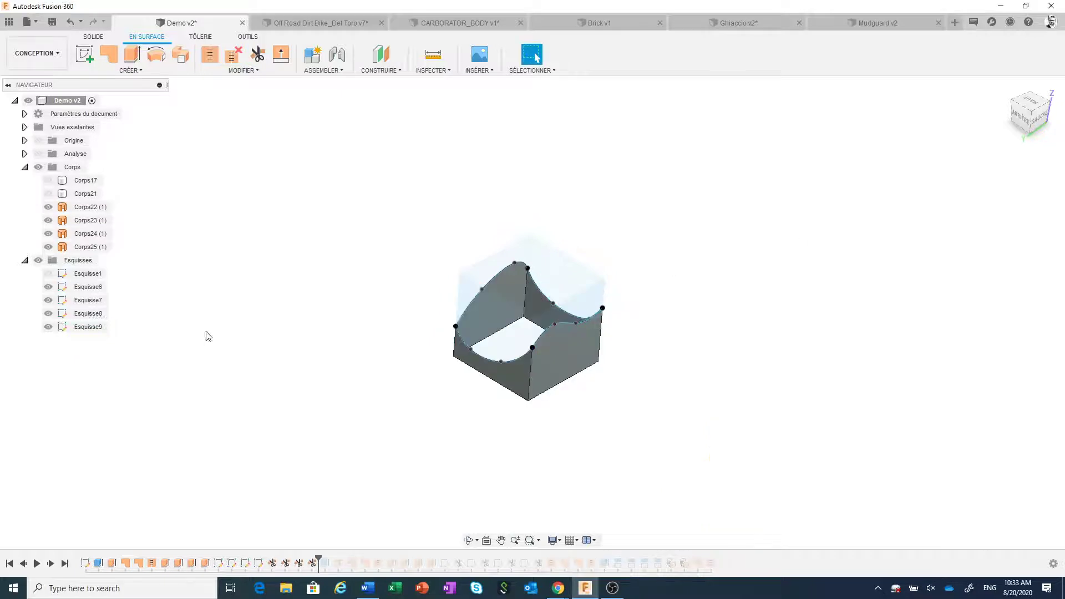
# Step: Hide sketches Esquisse6 through Esquisse9 and orbit around the trimmed walls
pyautogui.click(48, 287)
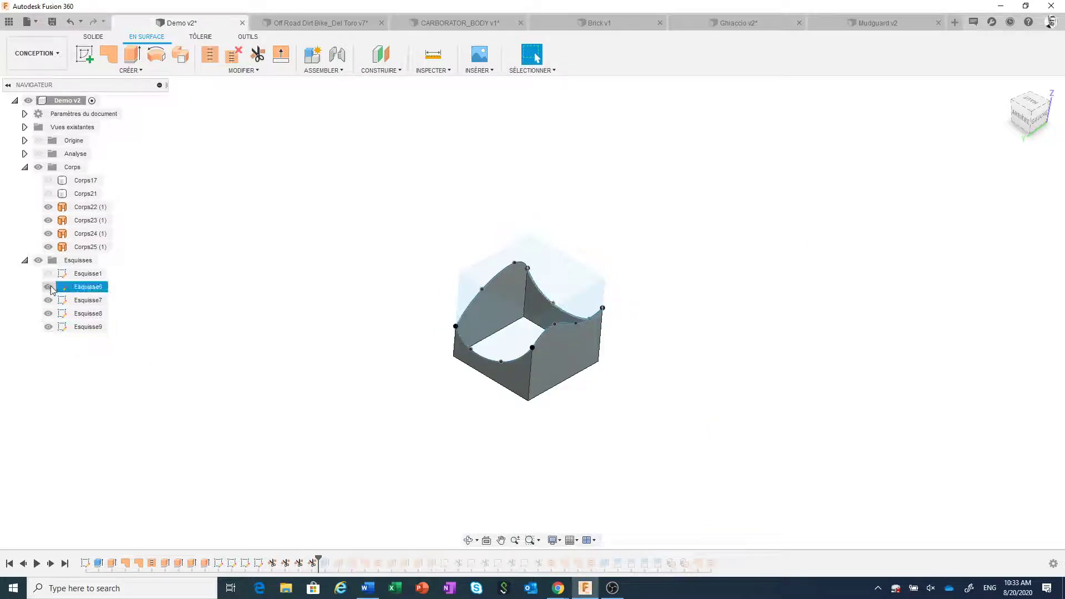
pyautogui.click(49, 314)
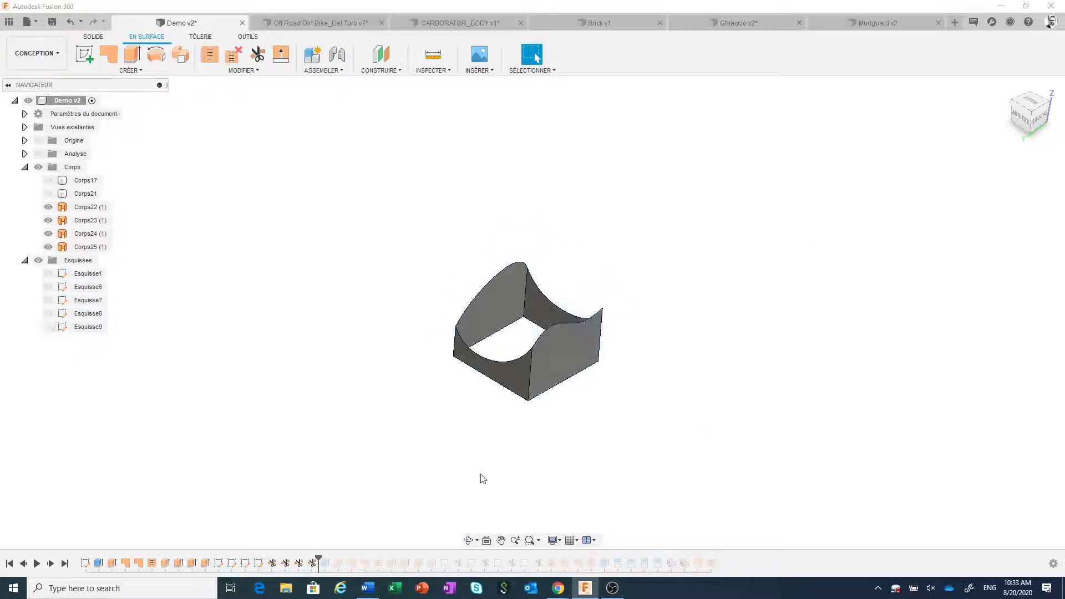
pyautogui.scroll(-1, 483, 478)
pyautogui.moveTo(538, 450)
pyautogui.mouseDown(button='middle')
pyautogui.moveTo(584, 408)
pyautogui.moveTo(478, 388)
pyautogui.moveTo(440, 394)
pyautogui.moveTo(447, 401)
pyautogui.mouseUp(button='middle')
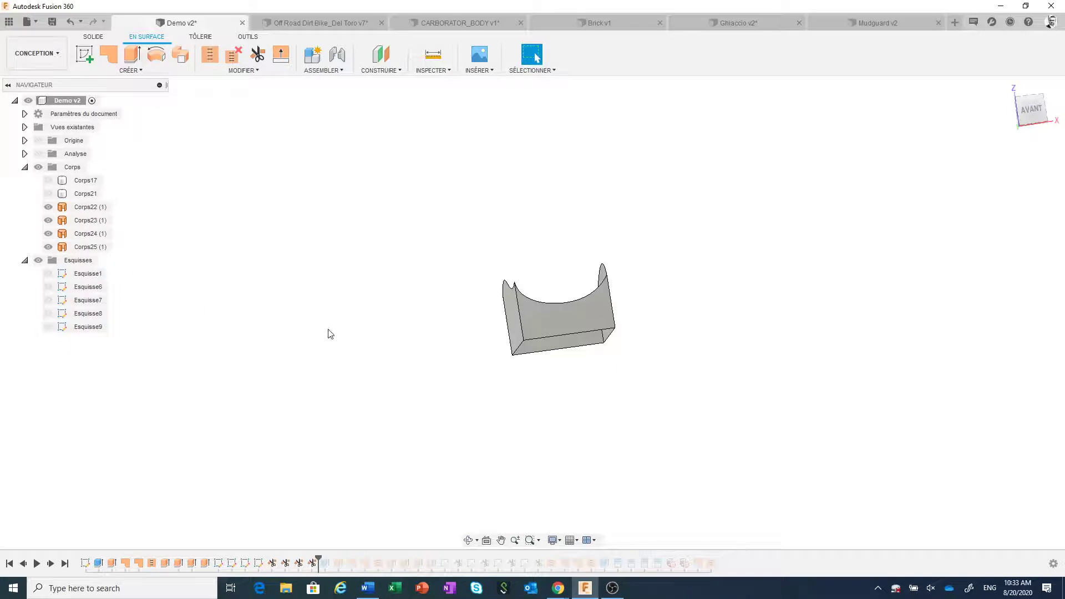
pyautogui.moveTo(331, 334)
pyautogui.keyDown('shift'); pyautogui.mouseDown(button='middle')
pyautogui.moveTo(312, 317)
pyautogui.moveTo(316, 324)
pyautogui.mouseUp(button='middle'); pyautogui.keyUp('shift')
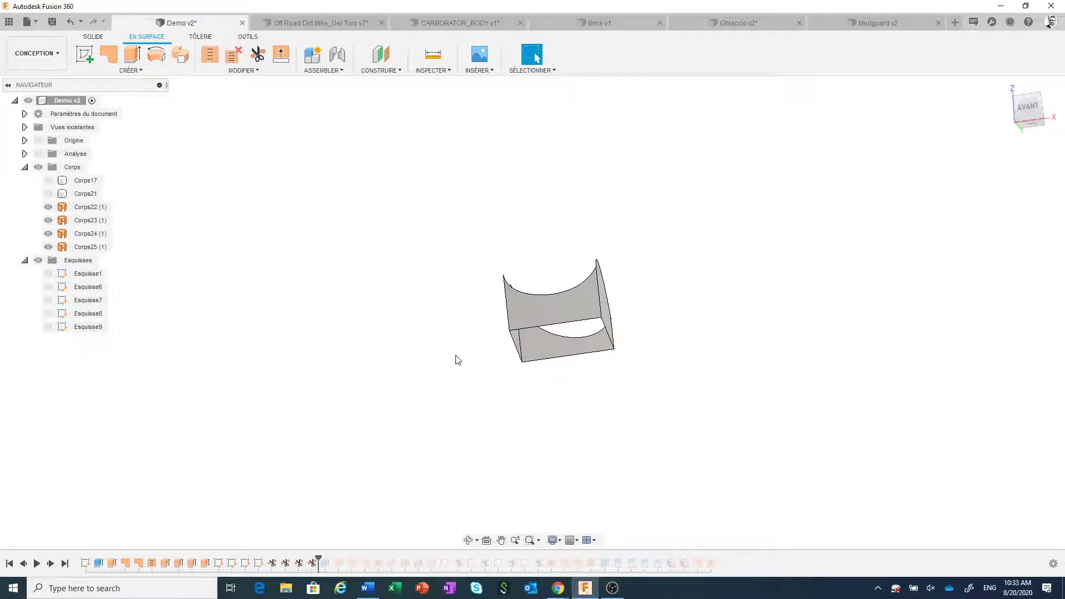
pyautogui.keyDown('shift'); pyautogui.moveTo(456, 360); pyautogui.dragTo(467, 400, button='middle'); pyautogui.keyUp('shift')
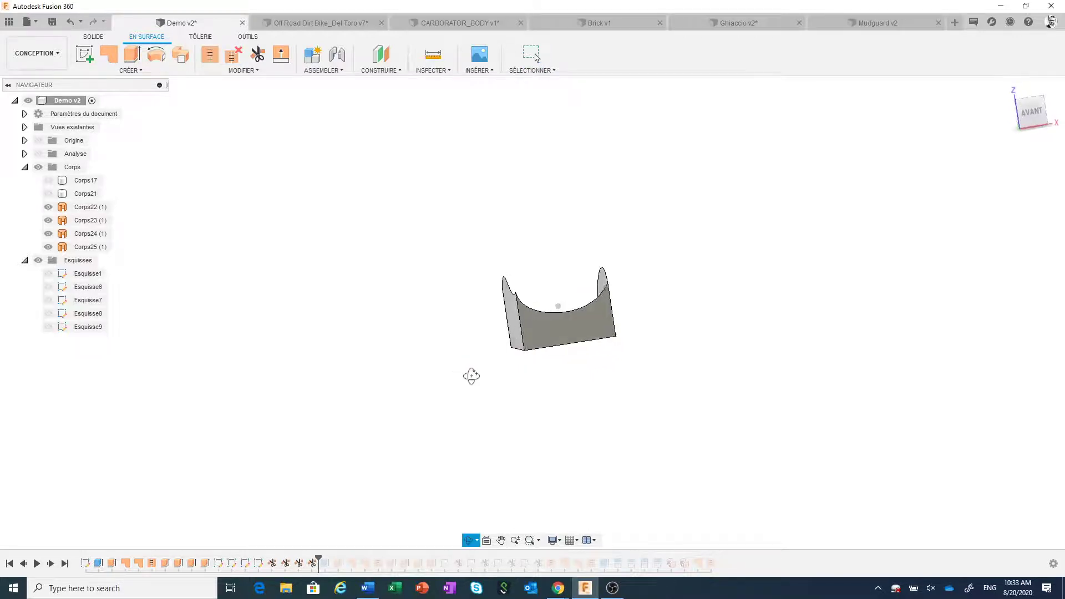
# Step: Stitch the four trimmed wall surfaces into one surface body
pyautogui.click(210, 56)
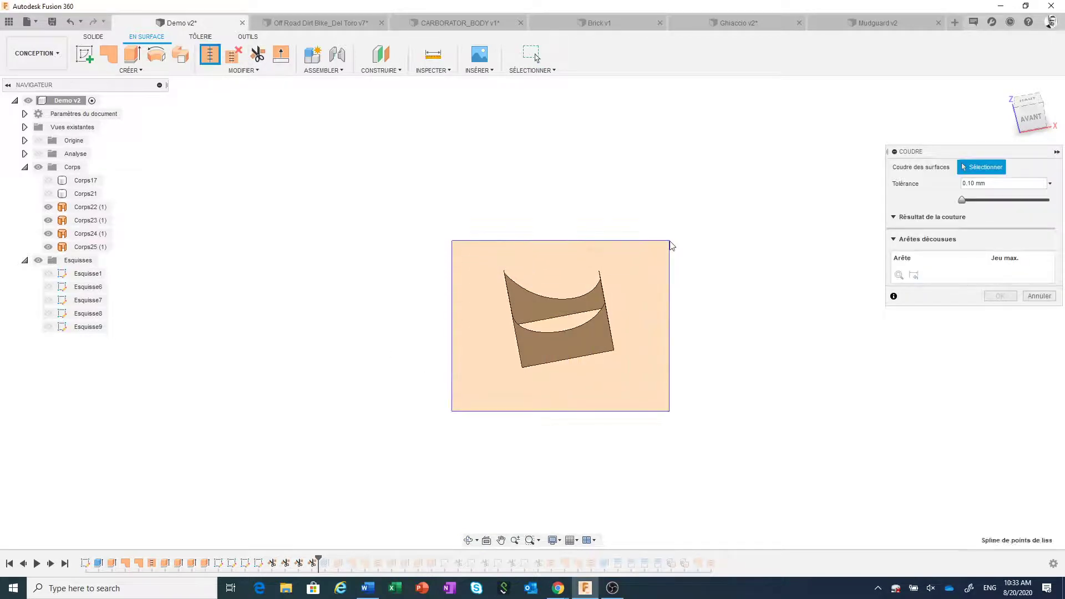
pyautogui.moveTo(452, 414); pyautogui.dragTo(671, 240)
pyautogui.click(1000, 449)
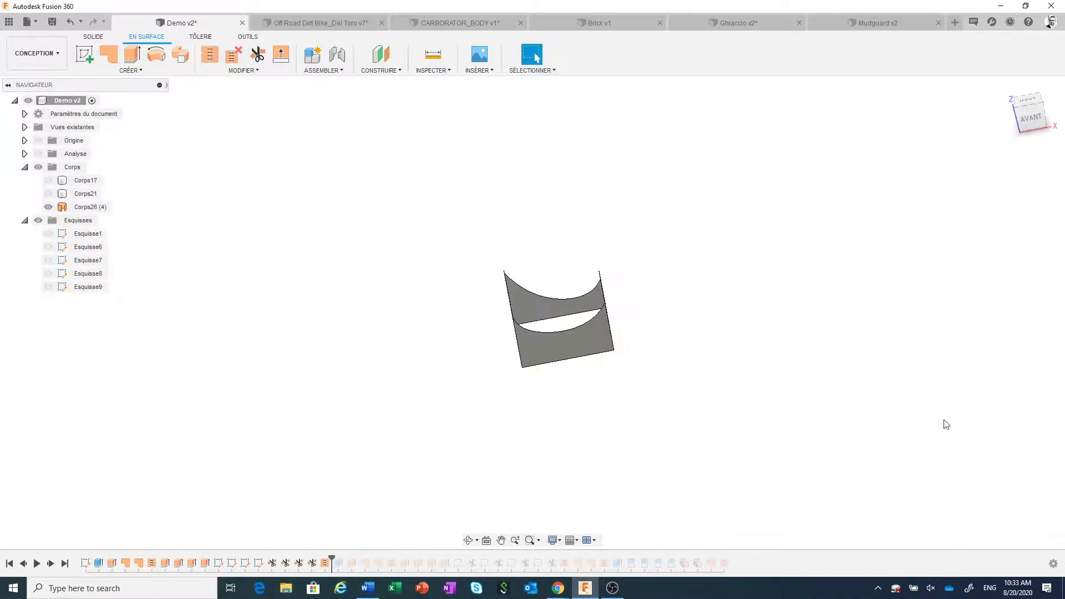
pyautogui.keyDown('shift'); pyautogui.moveTo(797, 405); pyautogui.dragTo(774, 359, button='middle'); pyautogui.keyUp('shift')
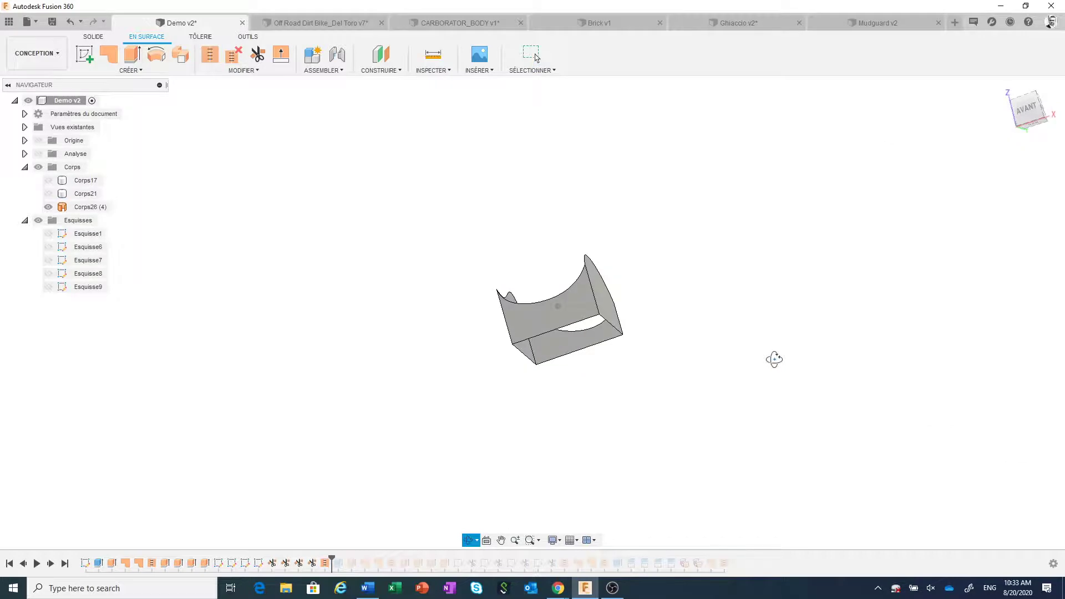
# Step: Patch the bottom opening and cap the curved top opening with patch surfaces
pyautogui.click(107, 60)
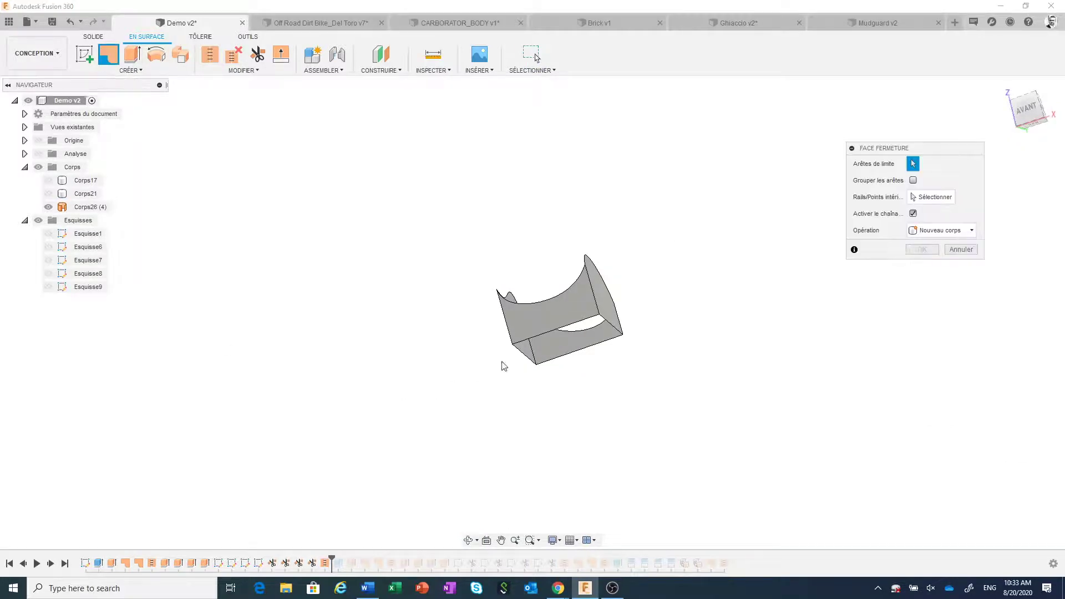
pyautogui.click(554, 336)
pyautogui.click(922, 314)
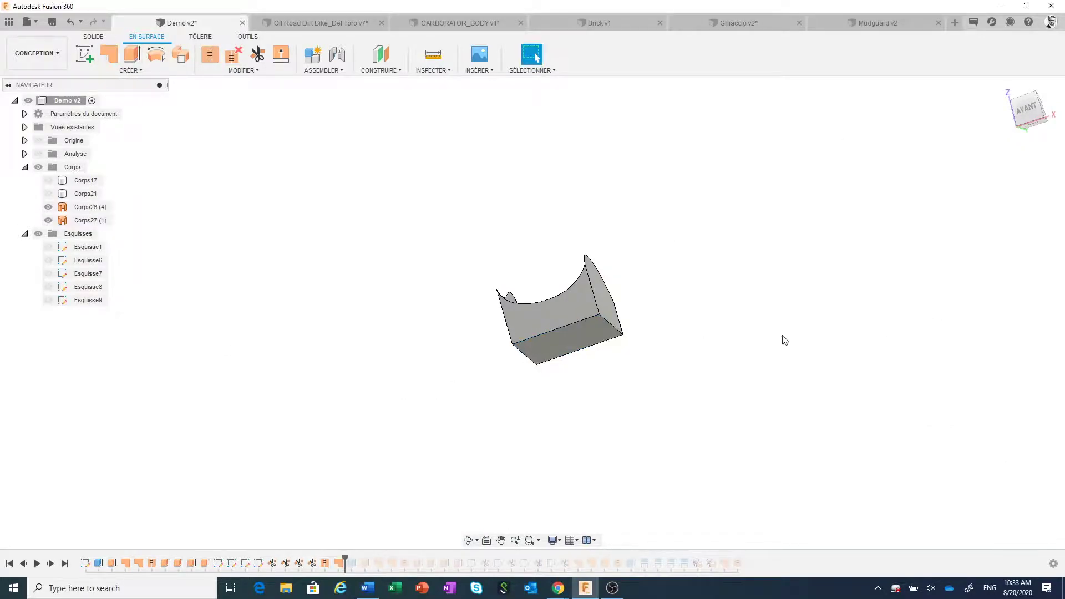
pyautogui.keyDown('shift'); pyautogui.moveTo(731, 339); pyautogui.dragTo(780, 403, button='middle'); pyautogui.keyUp('shift')
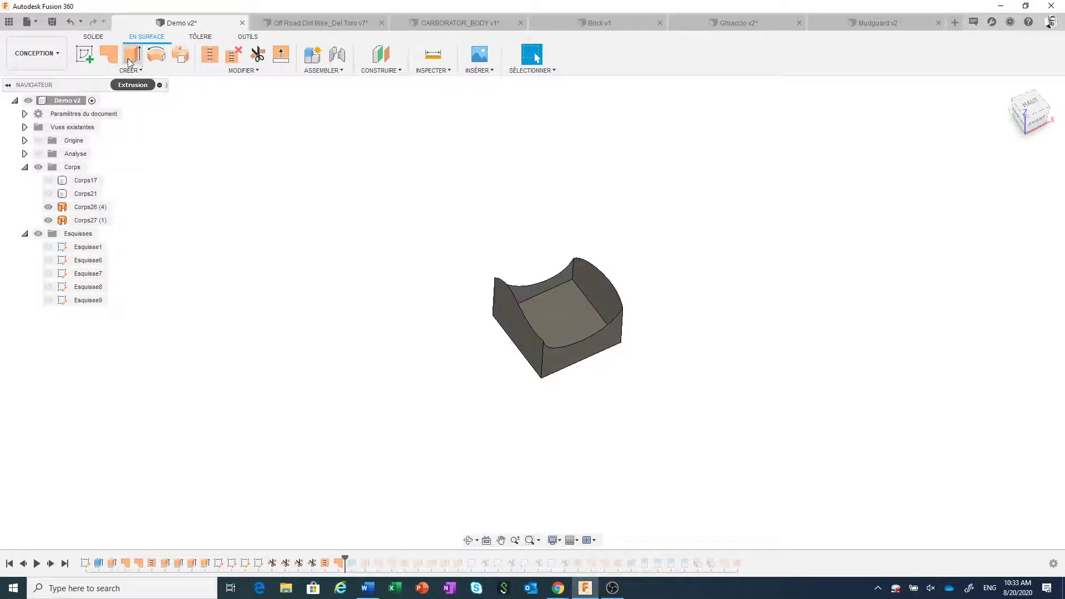
pyautogui.click(113, 57)
pyautogui.click(553, 278)
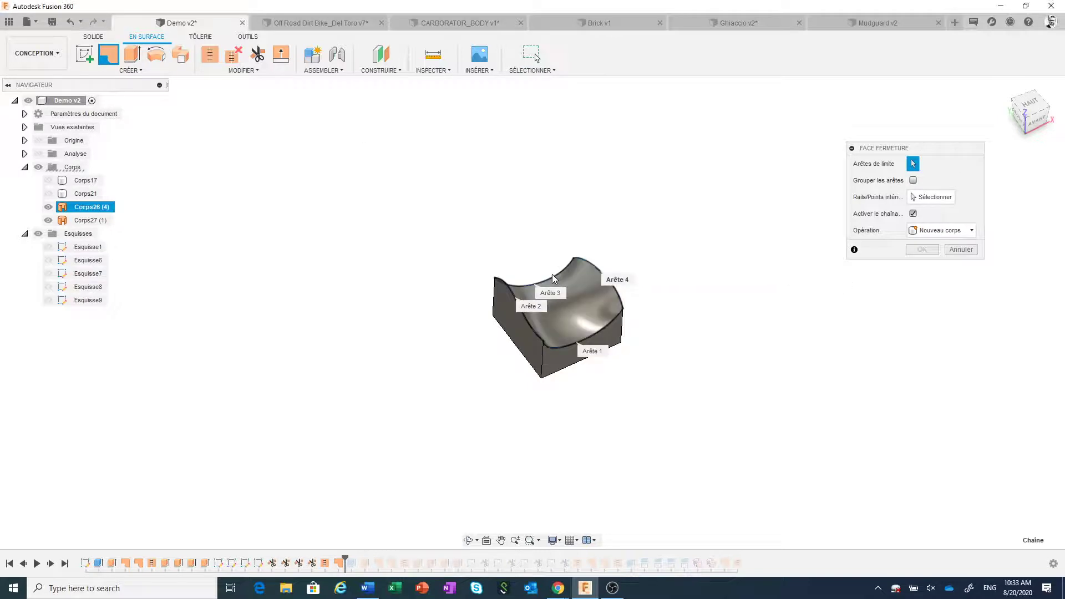
pyautogui.click(922, 315)
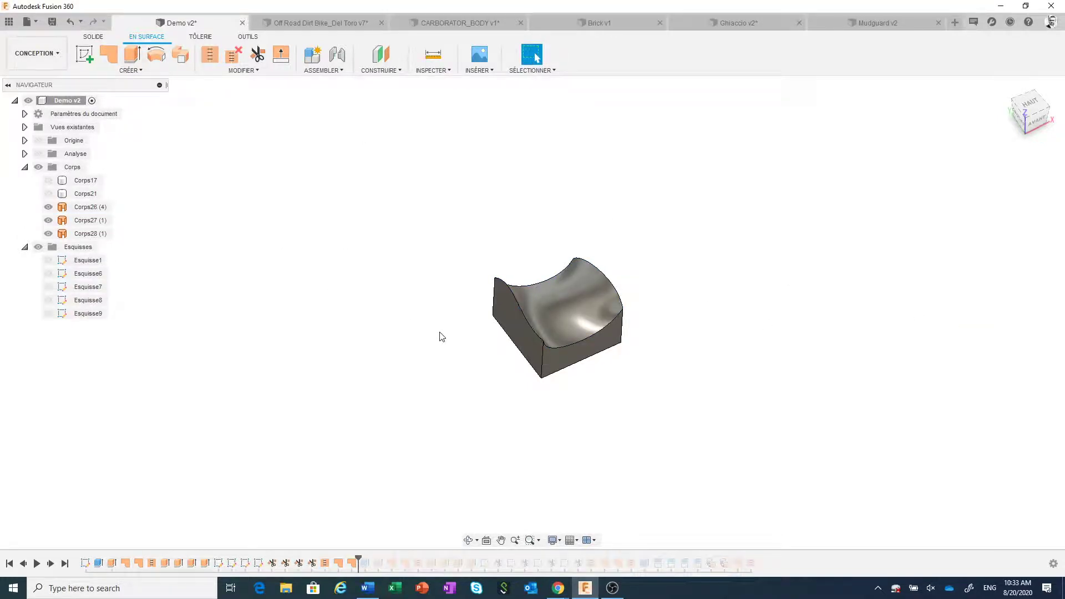
# Step: Stitch the three surface bodies into the single solid Corps29
pyautogui.moveTo(303, 306); pyautogui.dragTo(309, 264, button='middle')
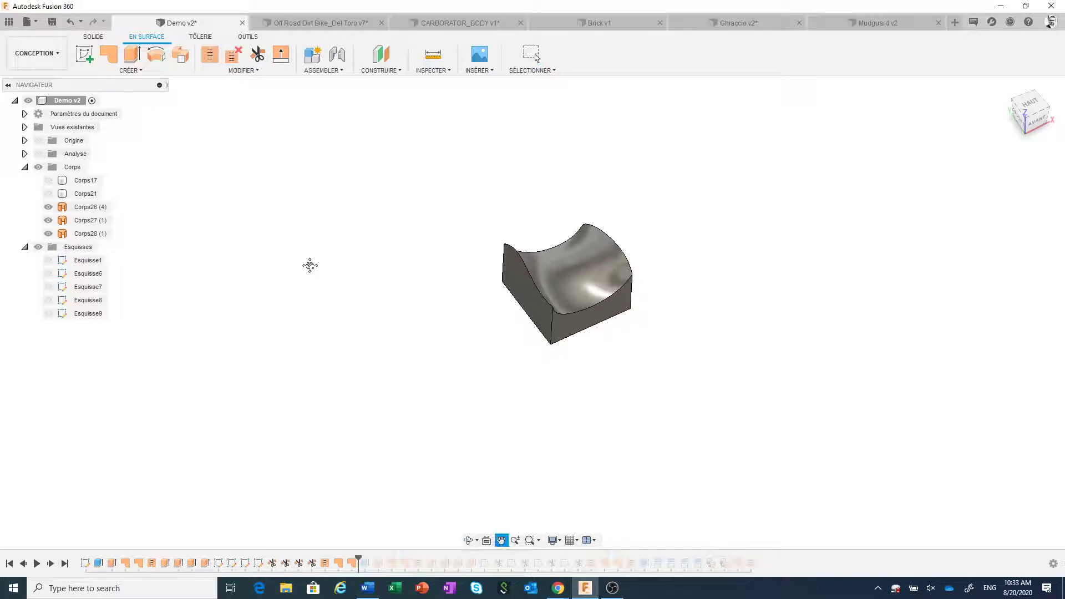
pyautogui.click(211, 56)
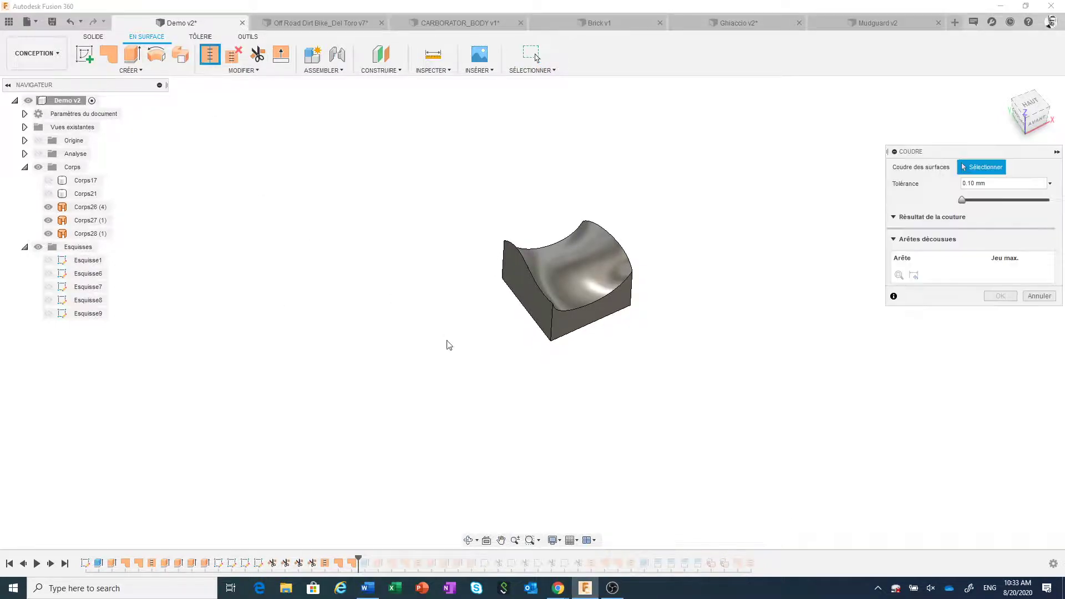
pyautogui.moveTo(436, 386); pyautogui.dragTo(675, 201)
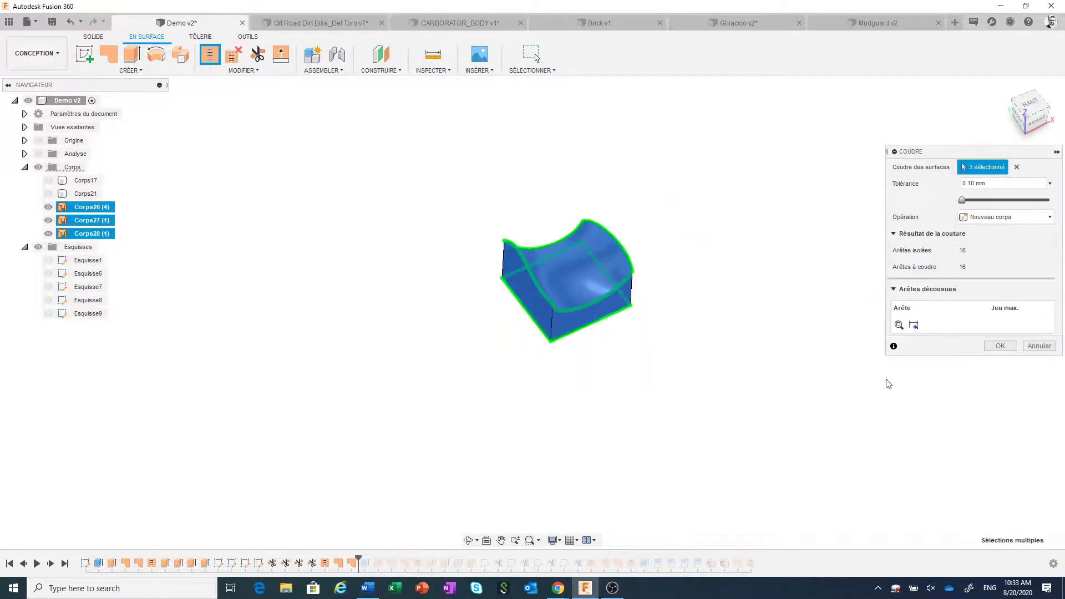
pyautogui.click(989, 348)
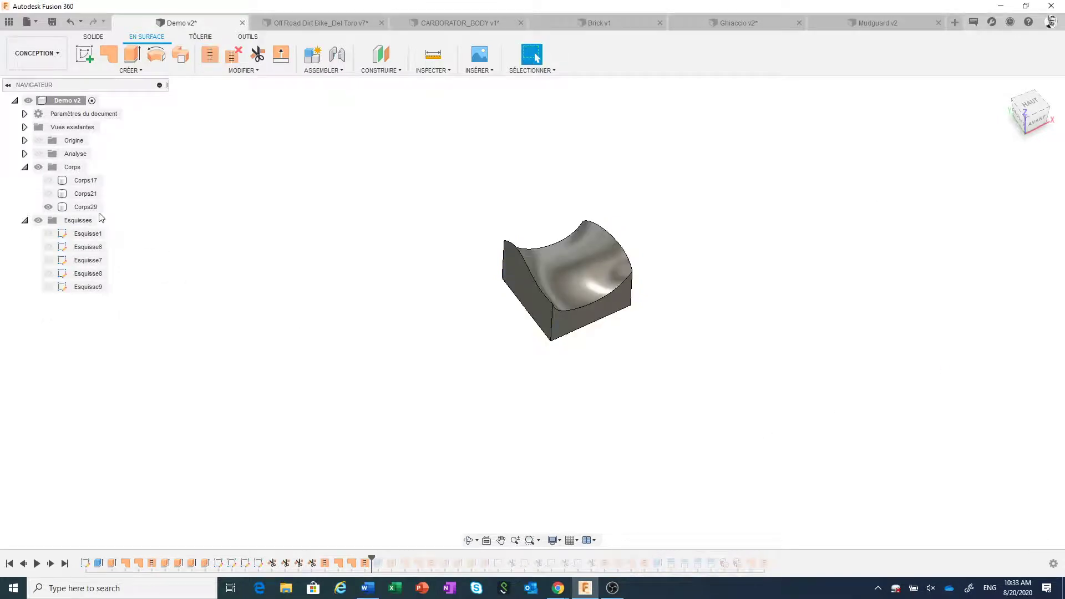
# Step: Show the Corps17 cube and start a new sketch on its front face
pyautogui.moveTo(495, 426)
pyautogui.keyDown('shift'); pyautogui.mouseDown(button='middle')
pyautogui.moveTo(409, 387)
pyautogui.moveTo(416, 427)
pyautogui.moveTo(495, 435)
pyautogui.moveTo(492, 459)
pyautogui.moveTo(479, 466)
pyautogui.moveTo(489, 469)
pyautogui.mouseUp(button='middle'); pyautogui.keyUp('shift')
pyautogui.keyDown('shift'); pyautogui.moveTo(481, 390); pyautogui.dragTo(474, 435, button='middle'); pyautogui.keyUp('shift')
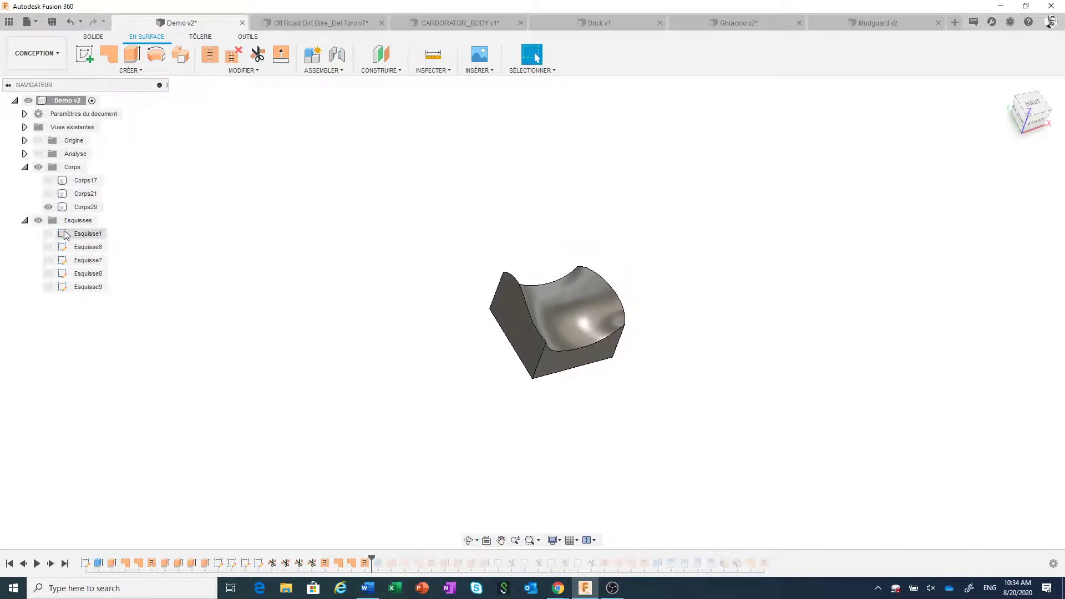
pyautogui.click(48, 180)
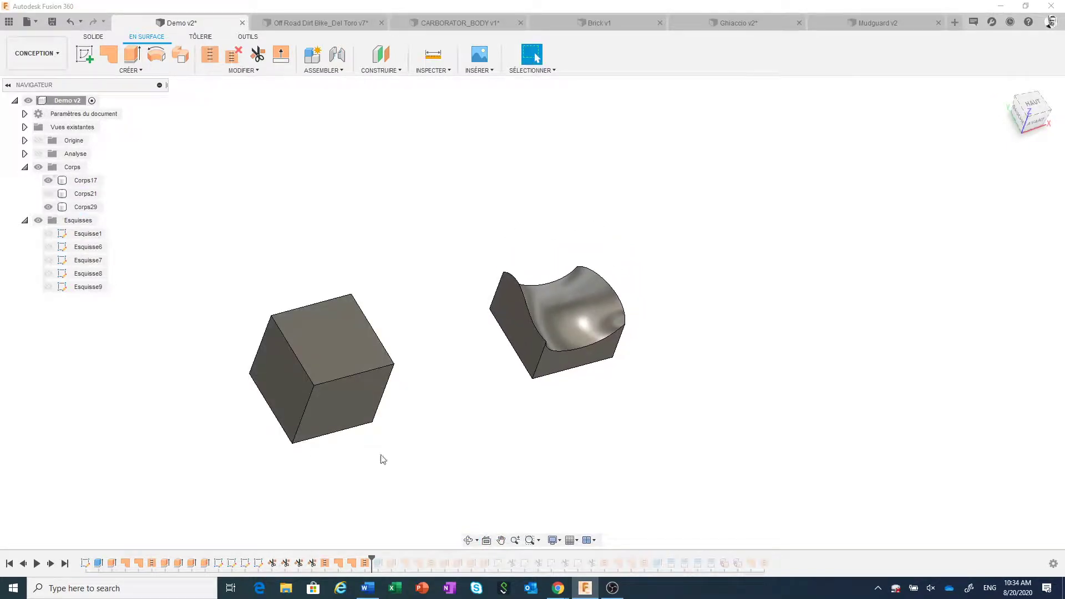
pyautogui.keyDown('shift'); pyautogui.moveTo(428, 462); pyautogui.dragTo(396, 432, button='middle'); pyautogui.keyUp('shift')
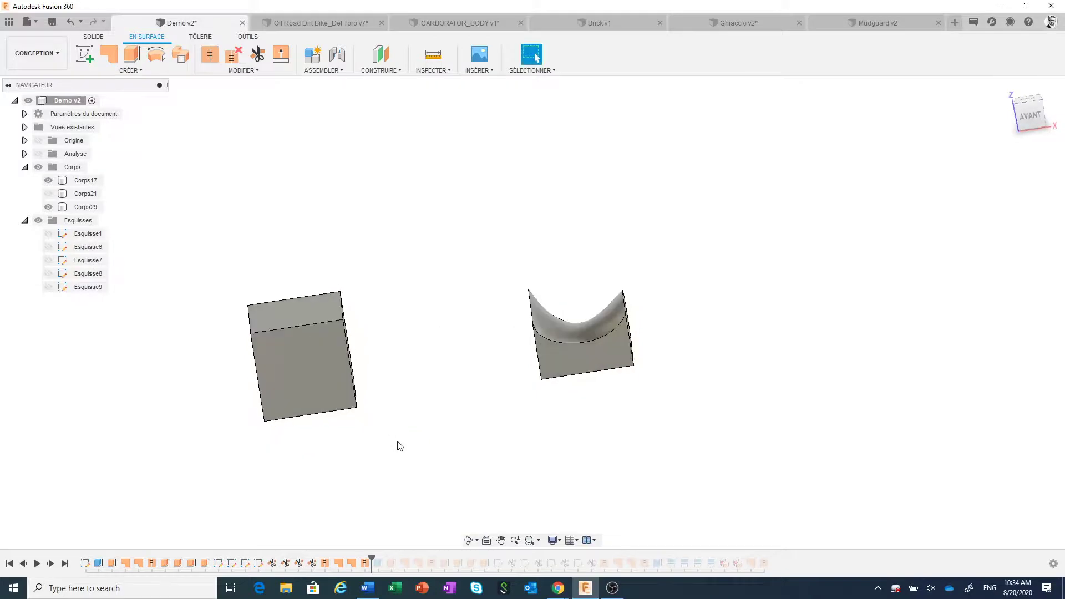
pyautogui.click(312, 374)
pyautogui.rightClick(312, 374)
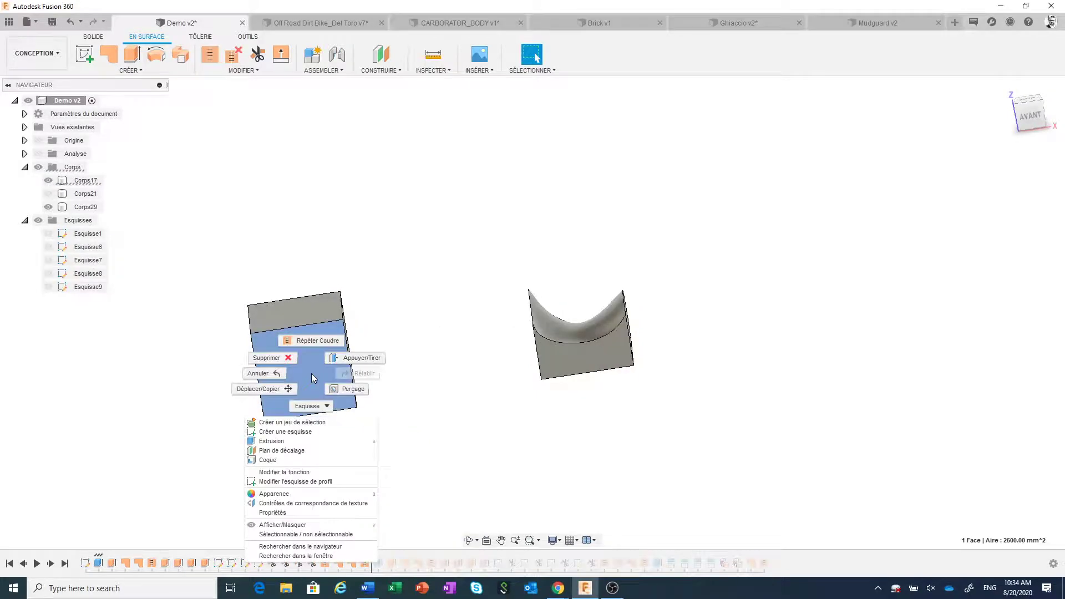
pyautogui.click(311, 433)
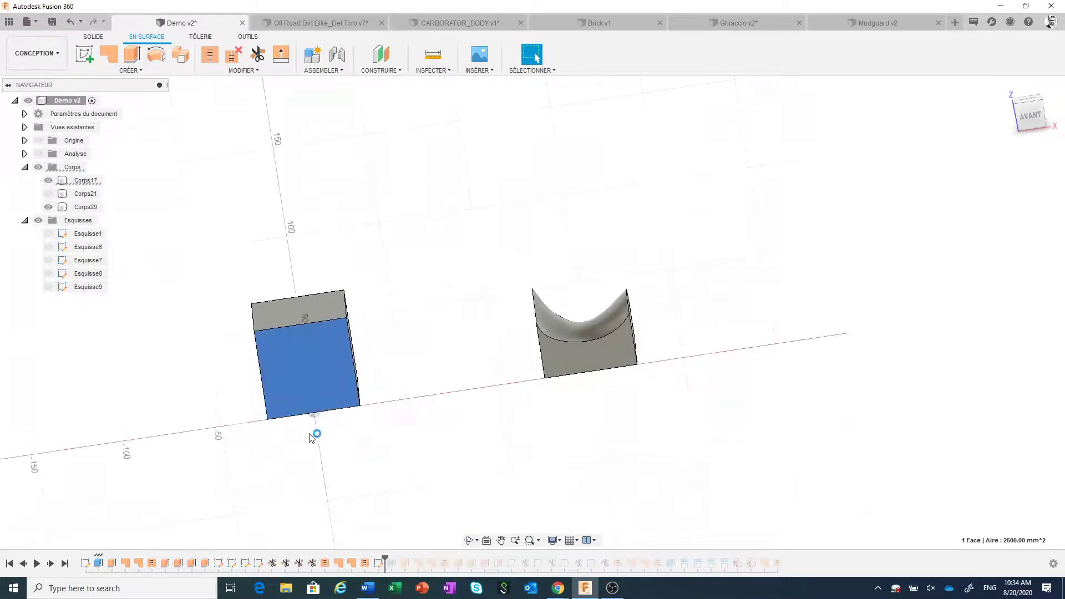
# Step: Draw a four-point arching spline across the cube's front face and finish the sketch
pyautogui.click(156, 54)
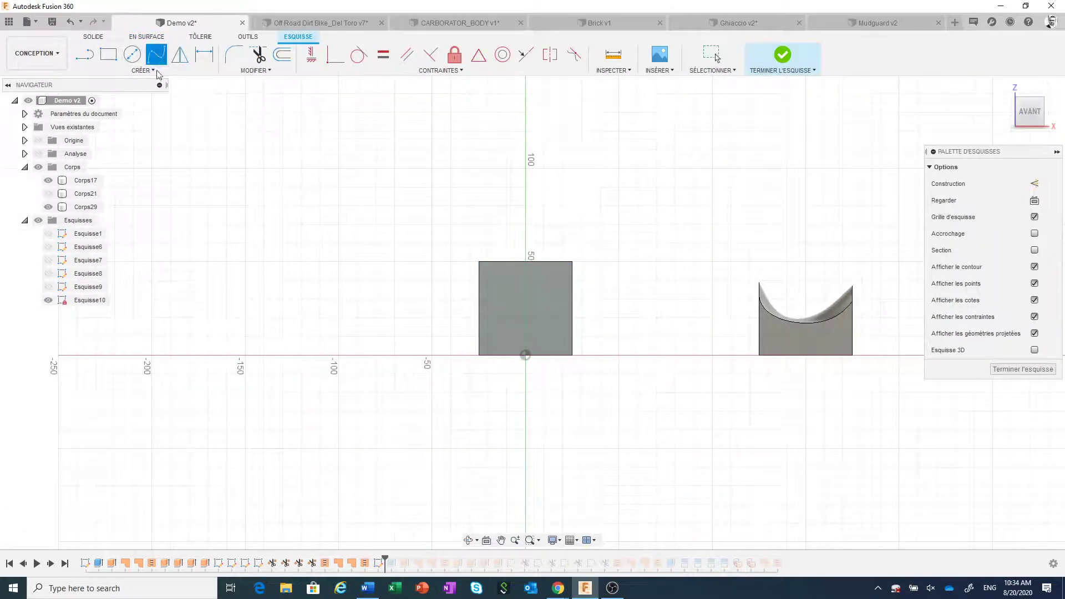
pyautogui.click(479, 303)
pyautogui.click(510, 292)
pyautogui.click(552, 294)
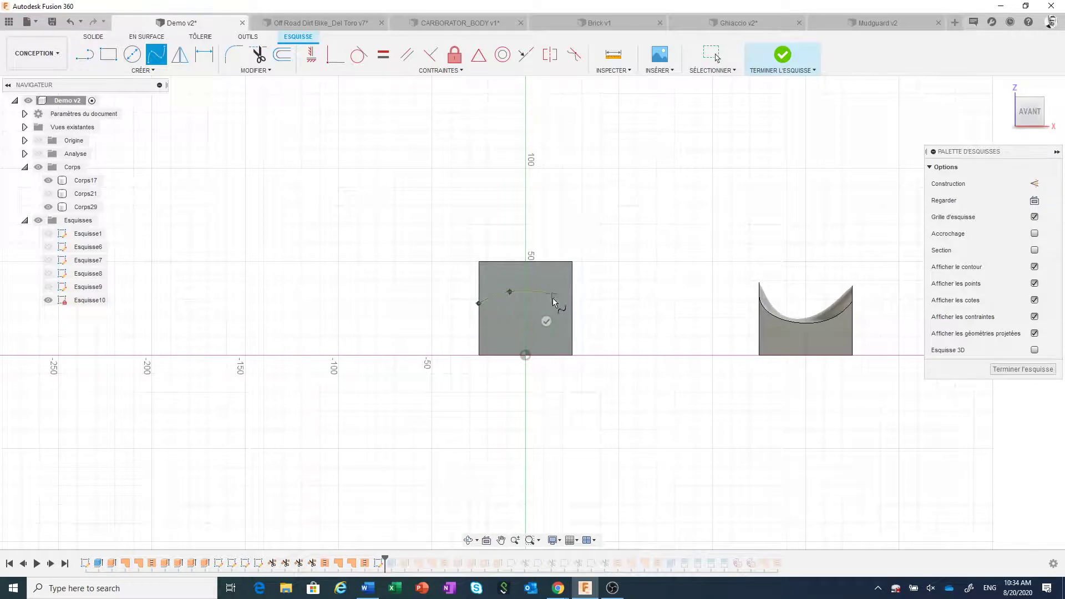
pyautogui.click(572, 309)
pyautogui.rightClick(582, 329)
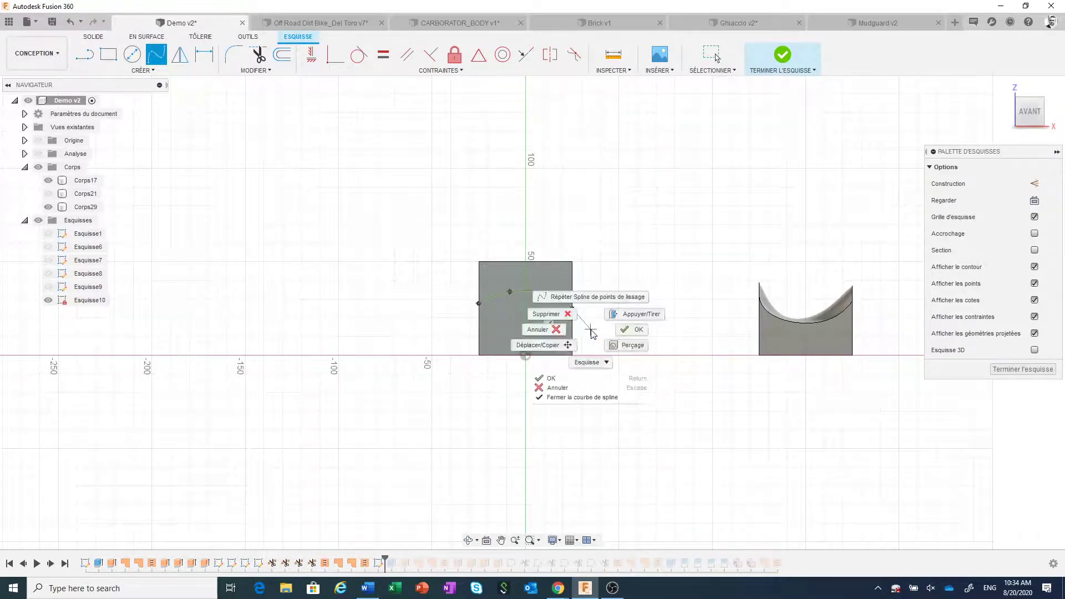
pyautogui.click(610, 331)
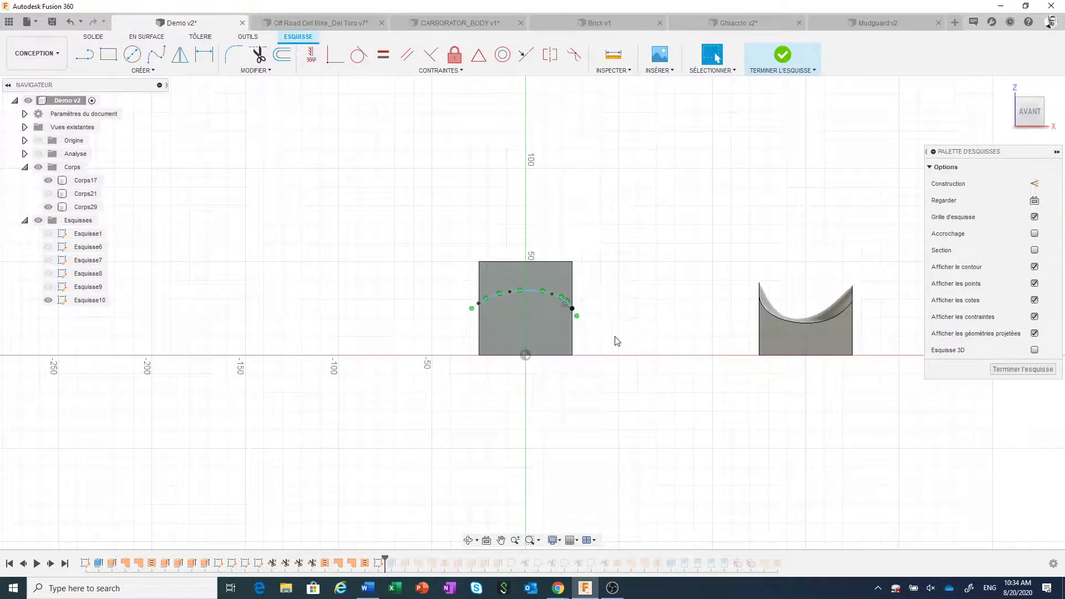
pyautogui.click(782, 55)
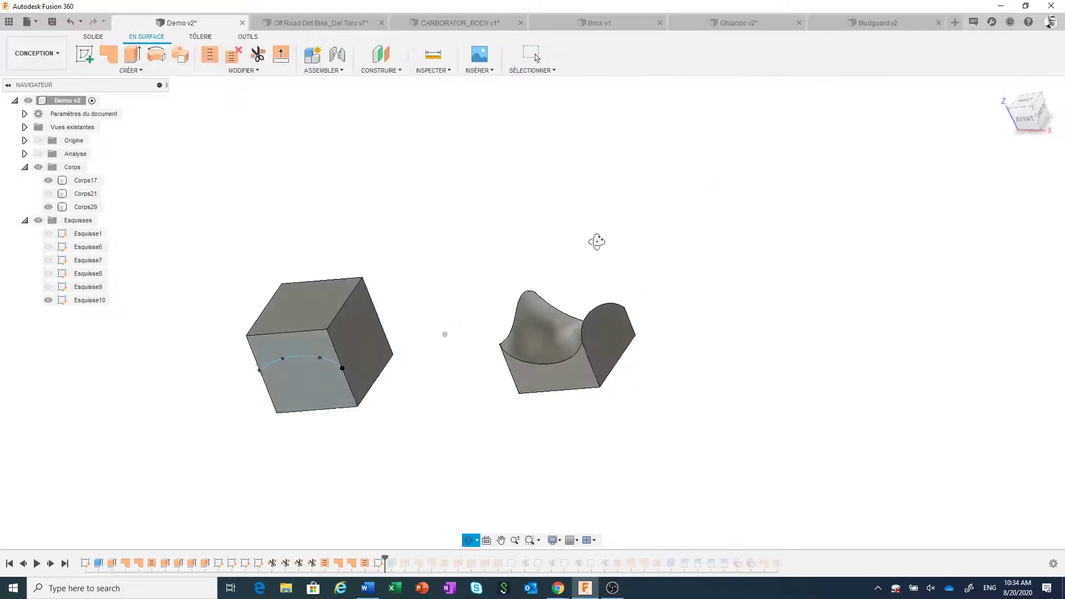
# Step: Try extruding the region above the spline as a cut through the cube, then cancel it
pyautogui.click(314, 343)
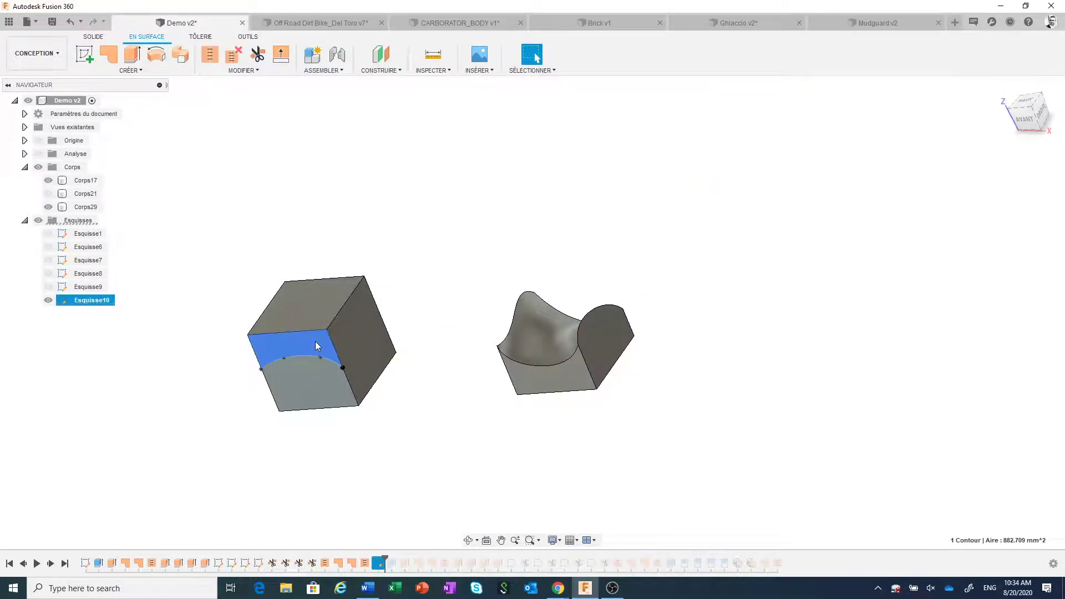
pyautogui.rightClick(316, 341)
pyautogui.click(358, 326)
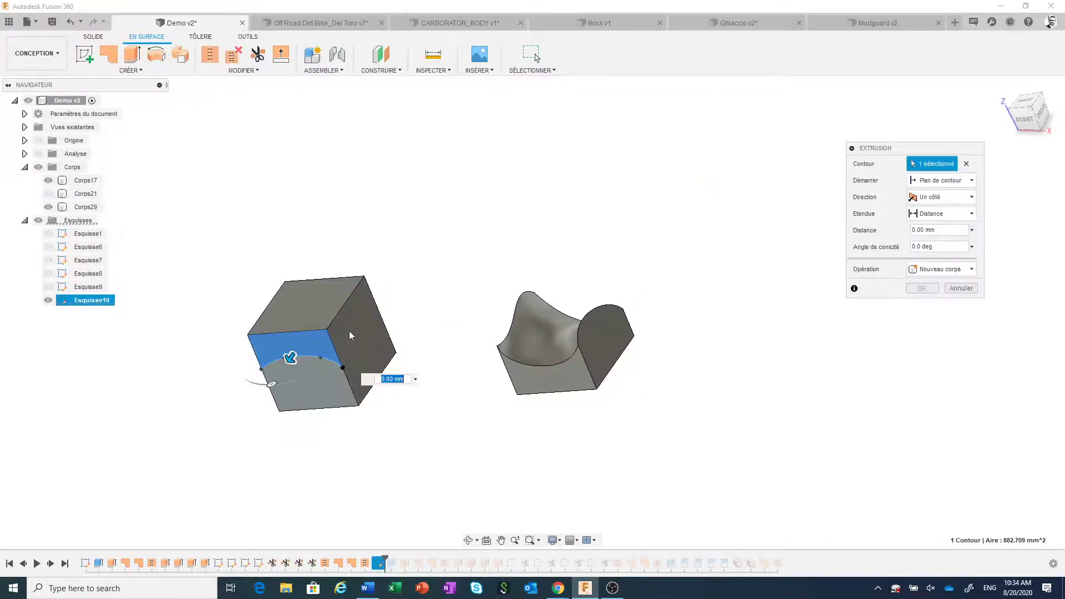
pyautogui.moveTo(306, 328); pyautogui.dragTo(358, 259)
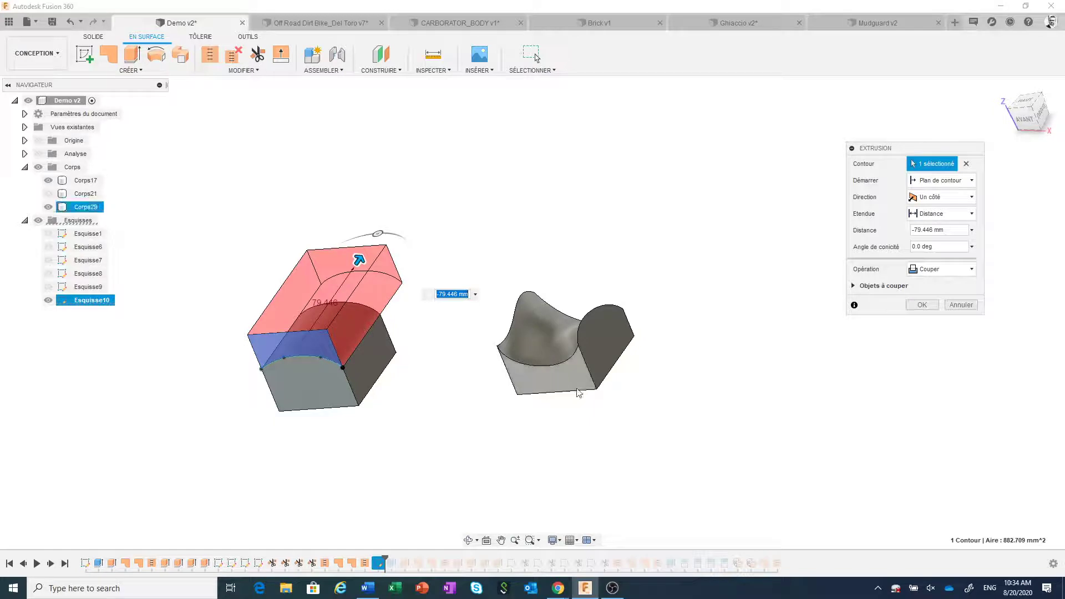
pyautogui.click(952, 308)
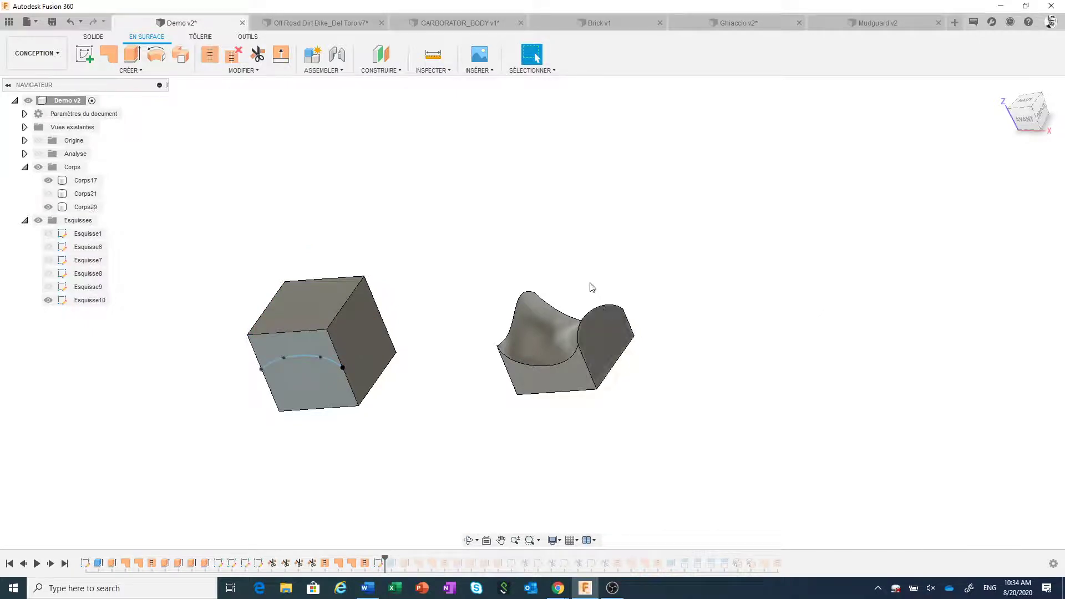
# Step: Undo twice to remove the Esquisse10 spline sketch from the cube
pyautogui.moveTo(593, 287); pyautogui.dragTo(658, 261, button='middle')
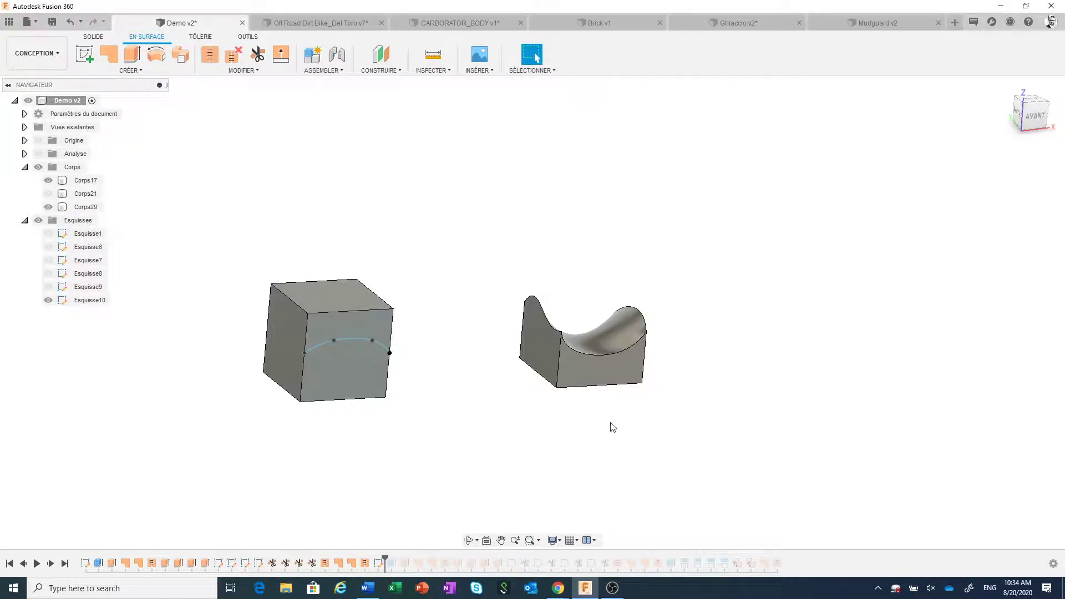
pyautogui.keyDown('shift'); pyautogui.moveTo(614, 417); pyautogui.dragTo(607, 416, button='middle'); pyautogui.keyUp('shift')
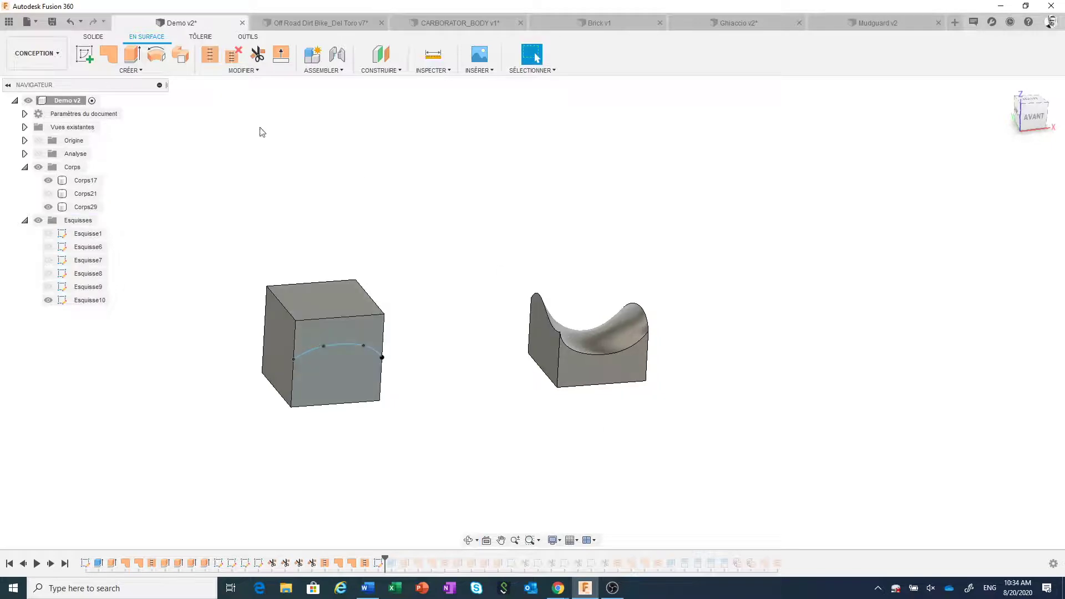
pyautogui.click(72, 23)
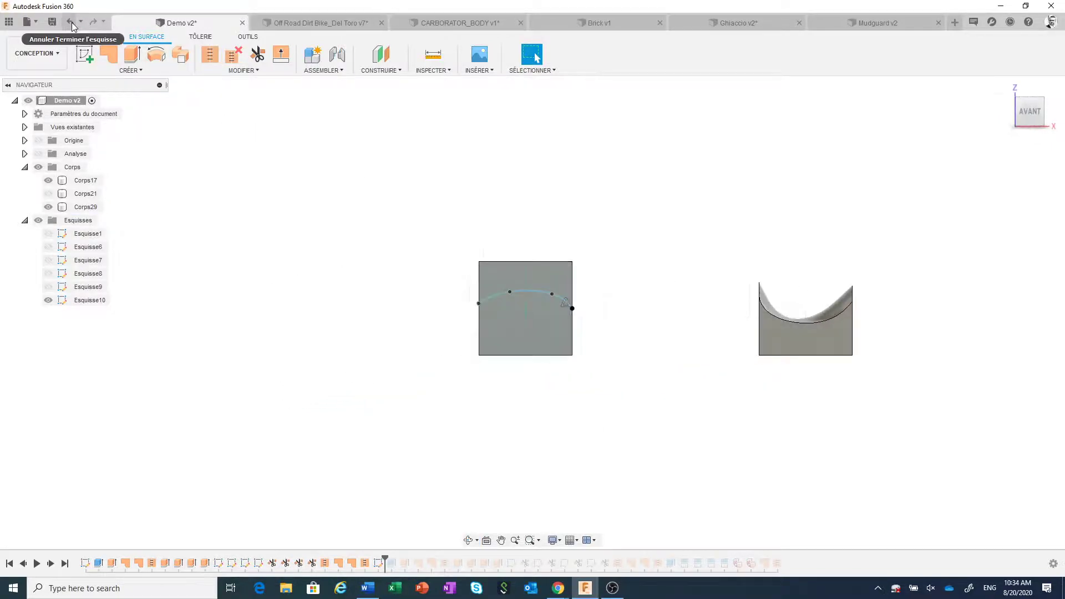
pyautogui.click(72, 22)
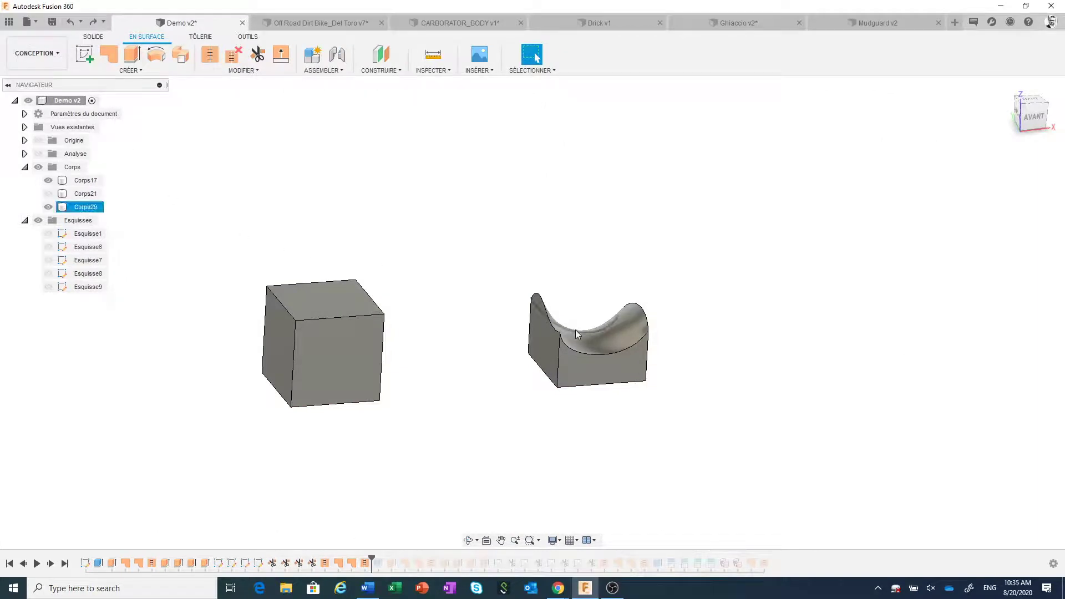
# Step: Hide the cube and stitched bracket bodies and show the Esquisse1 sketch planes
pyautogui.scroll(2, 621, 370)
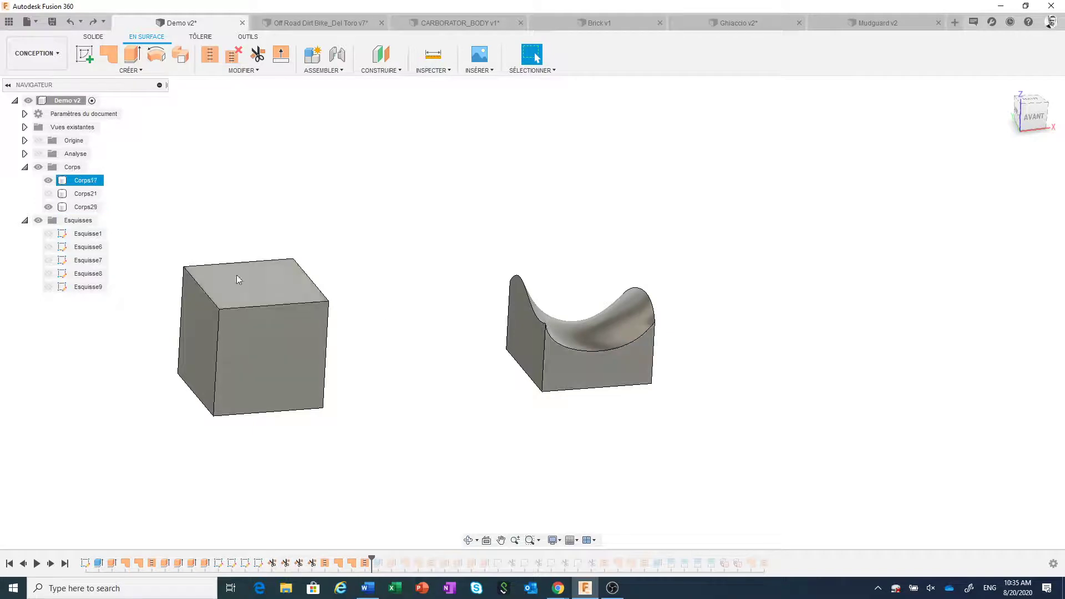
pyautogui.click(49, 181)
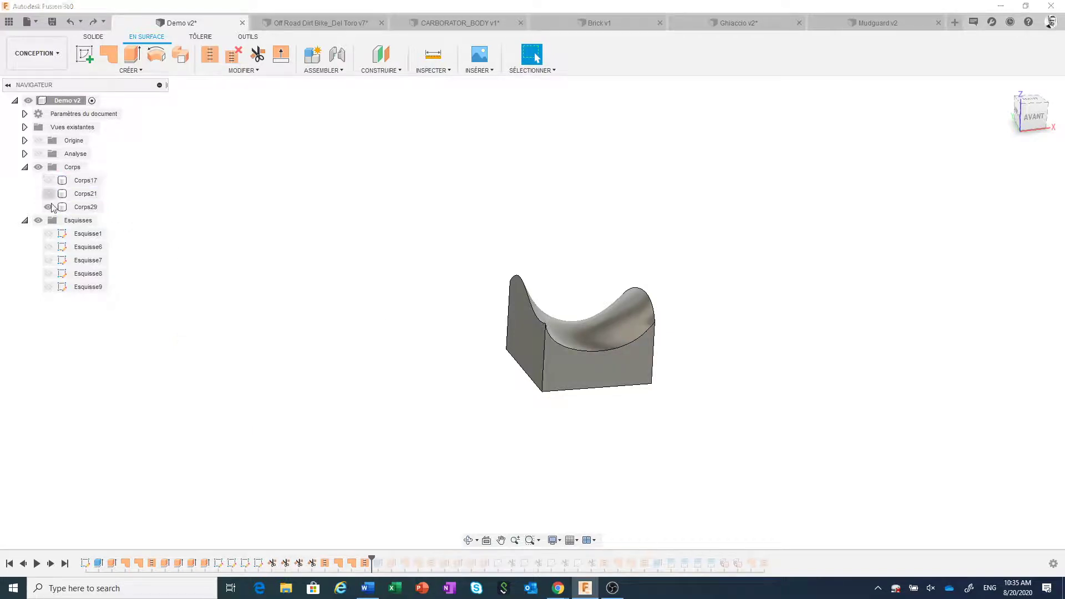
pyautogui.click(48, 207)
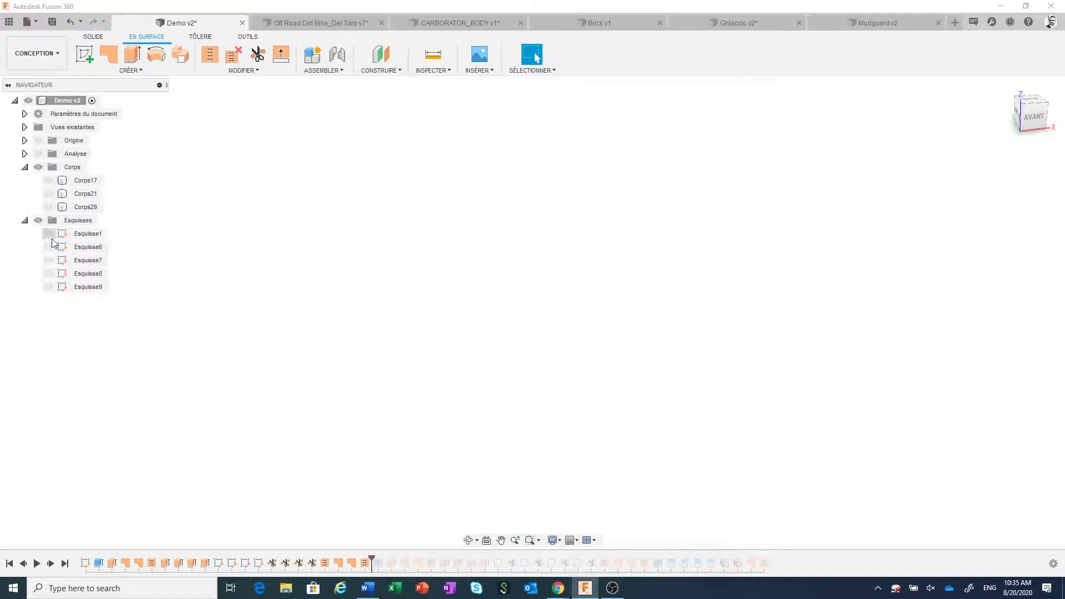
pyautogui.click(49, 233)
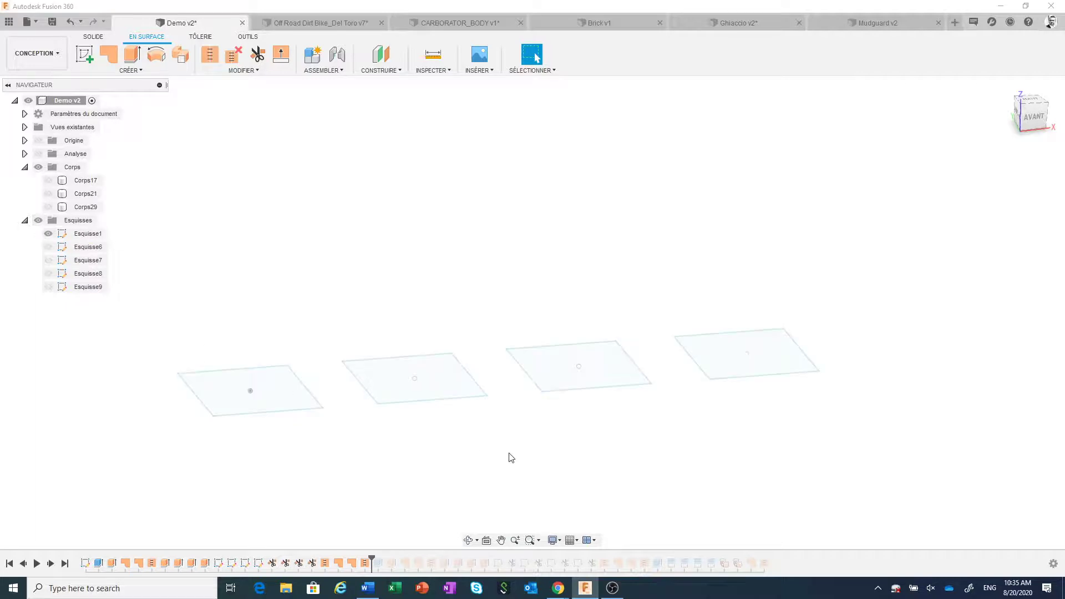
pyautogui.moveTo(509, 457)
pyautogui.keyDown('shift'); pyautogui.mouseDown(button='middle')
pyautogui.moveTo(601, 466)
pyautogui.moveTo(556, 445)
pyautogui.moveTo(549, 461)
pyautogui.mouseUp(button='middle'); pyautogui.keyUp('shift')
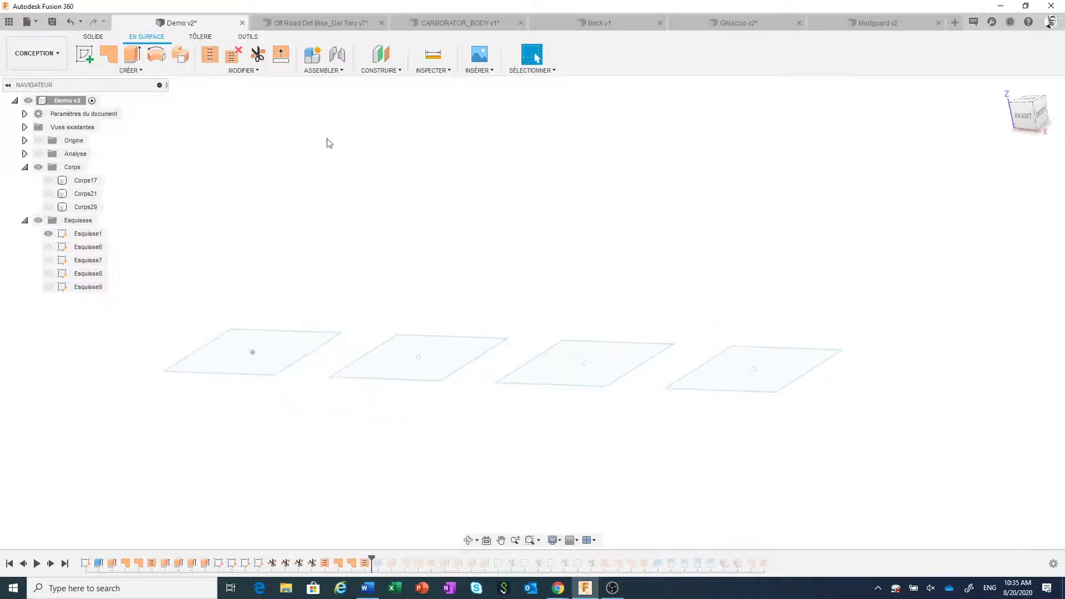
# Step: Extrude the third square 50 into a new solid body, Corps30, and show Esquisse6
pyautogui.click(93, 37)
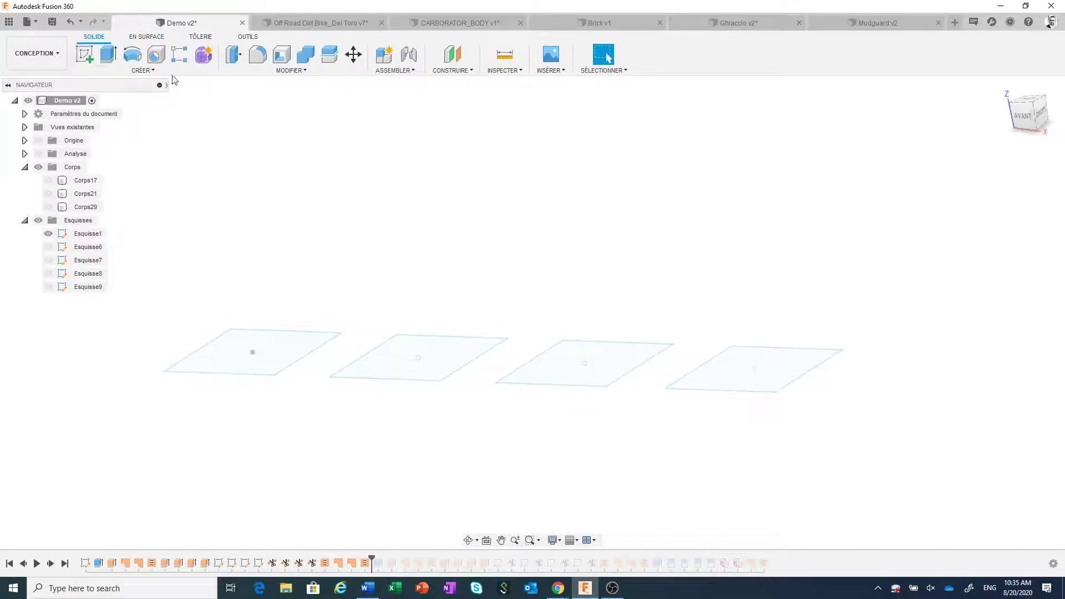
pyautogui.click(108, 54)
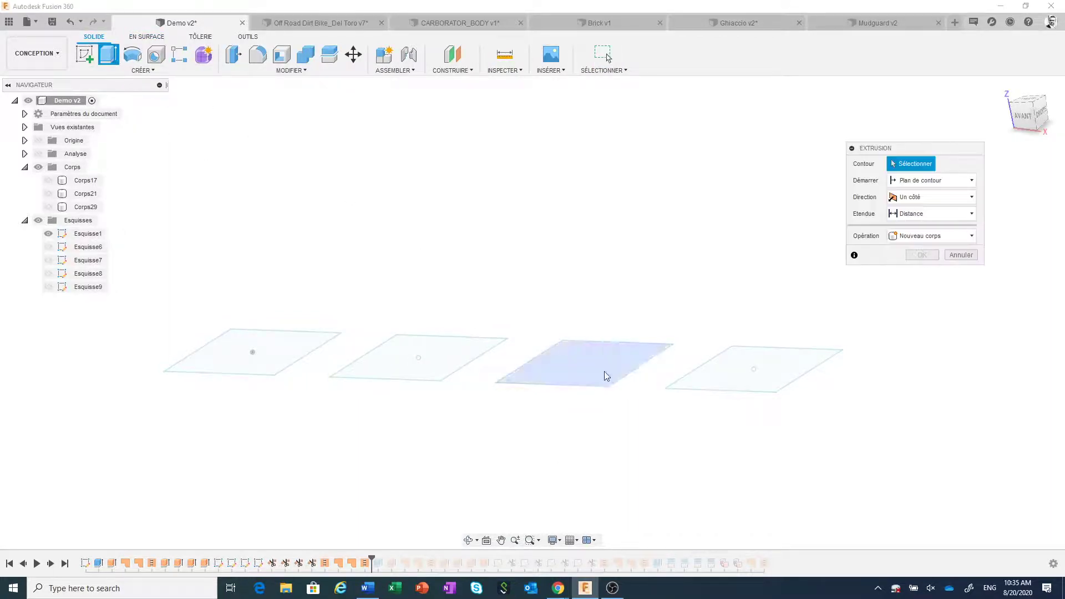
pyautogui.click(607, 376)
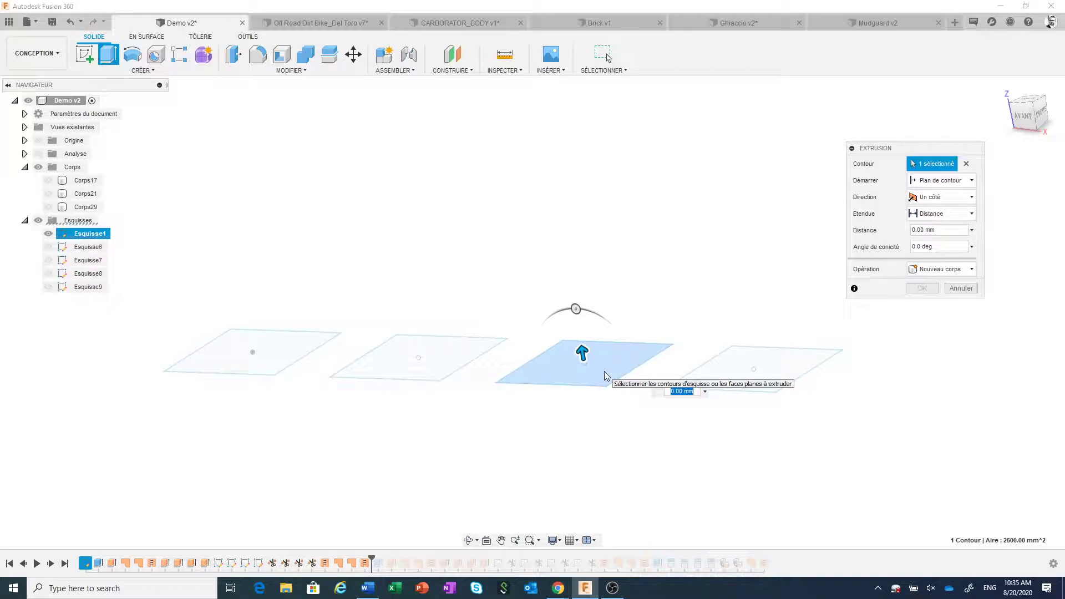
pyautogui.write('50')
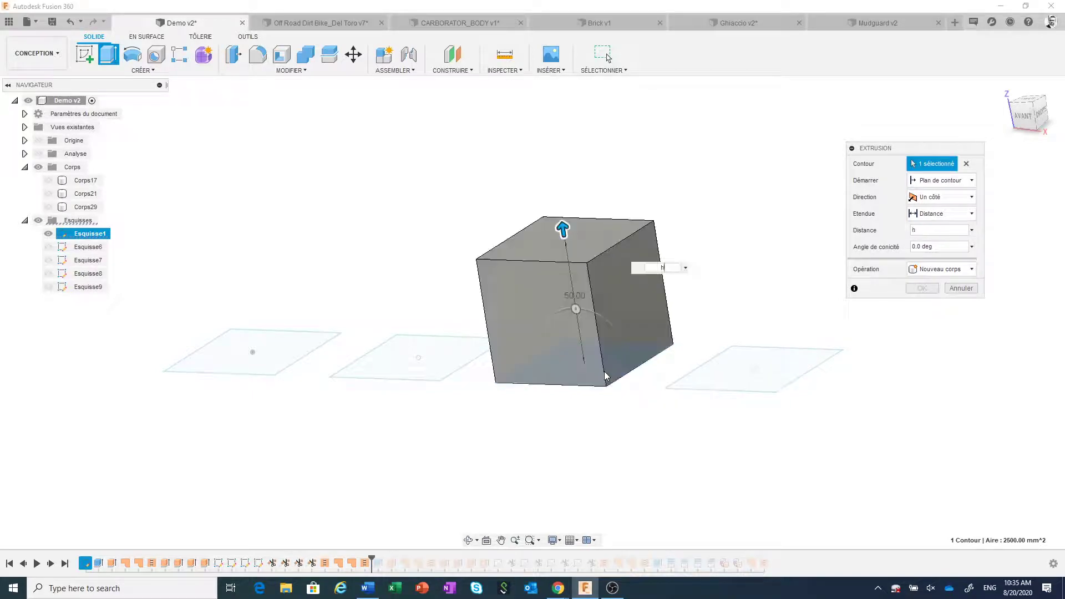
pyautogui.click(922, 289)
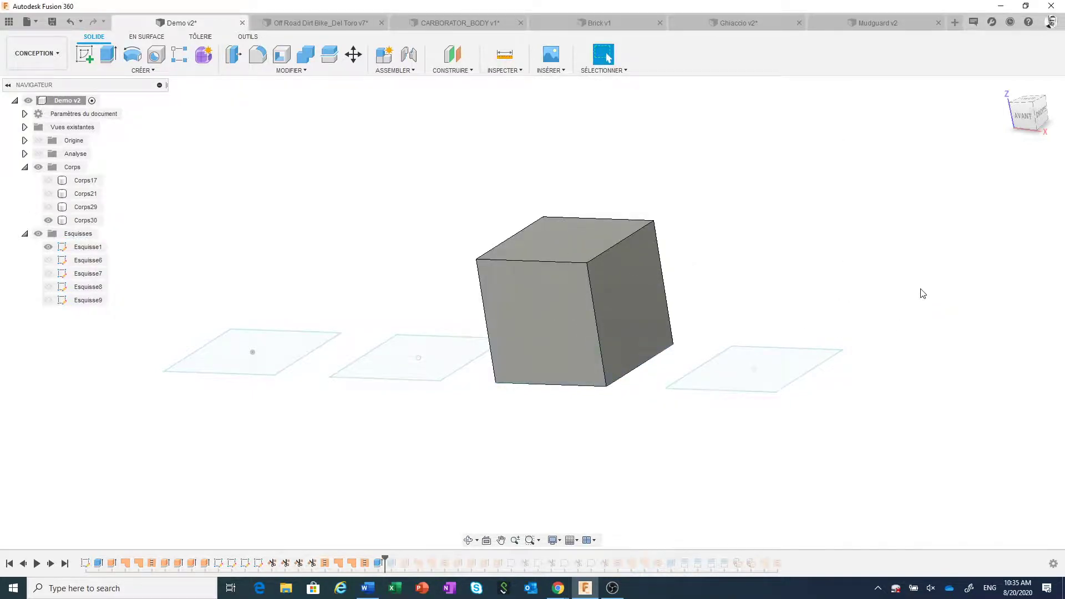
pyautogui.click(49, 261)
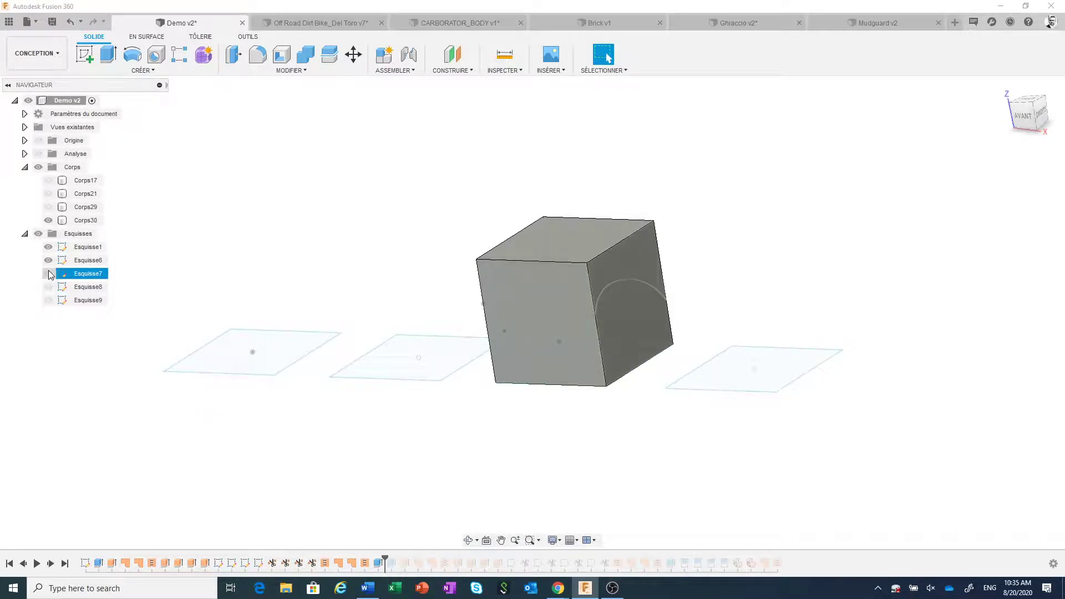
# Step: Show Esquisse7 and Esquisse8, then split the cube's front face along its arc sketch
pyautogui.click(48, 274)
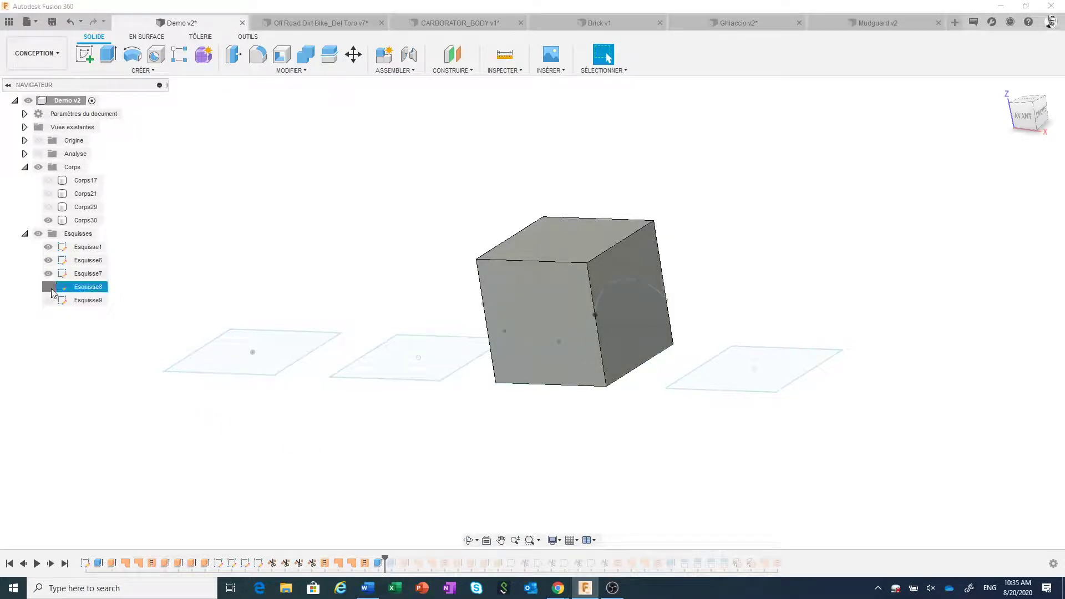
pyautogui.click(49, 287)
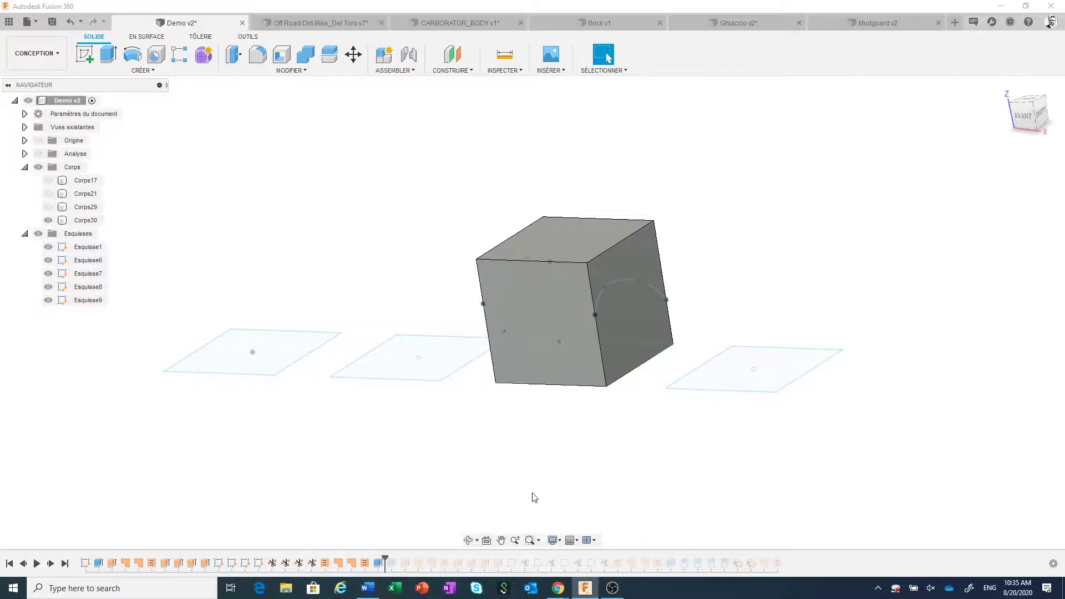
pyautogui.keyDown('shift'); pyautogui.moveTo(534, 497); pyautogui.dragTo(573, 478, button='middle'); pyautogui.keyUp('shift')
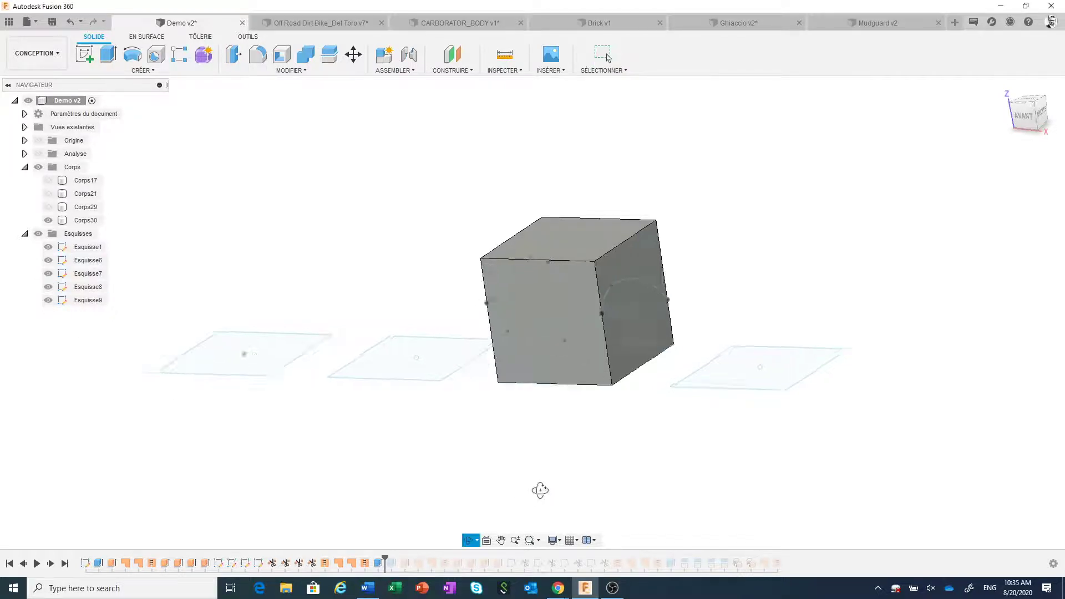
pyautogui.click(318, 72)
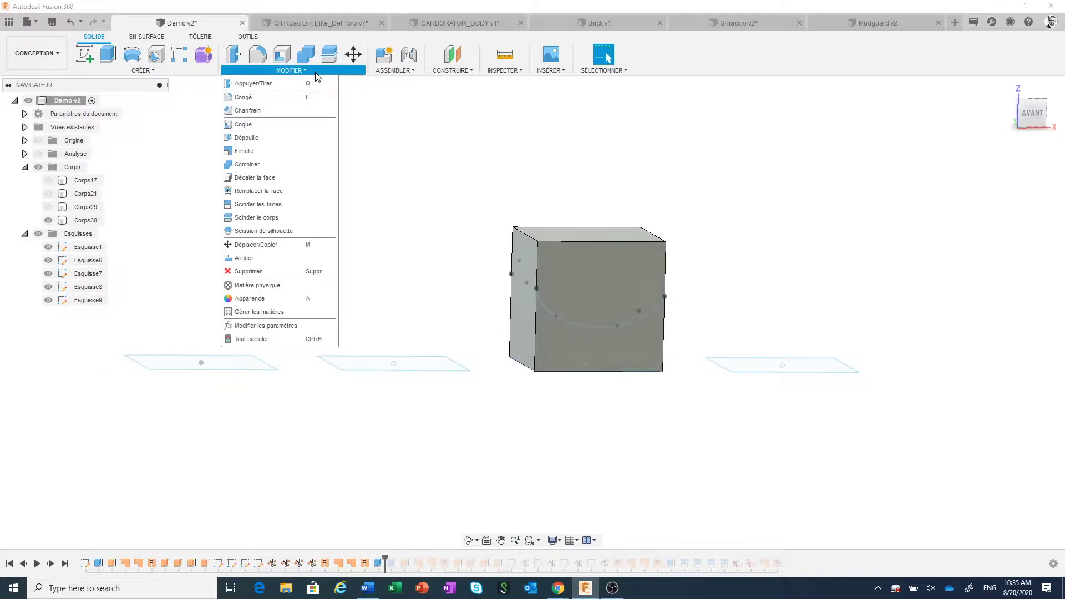
pyautogui.moveTo(259, 191)
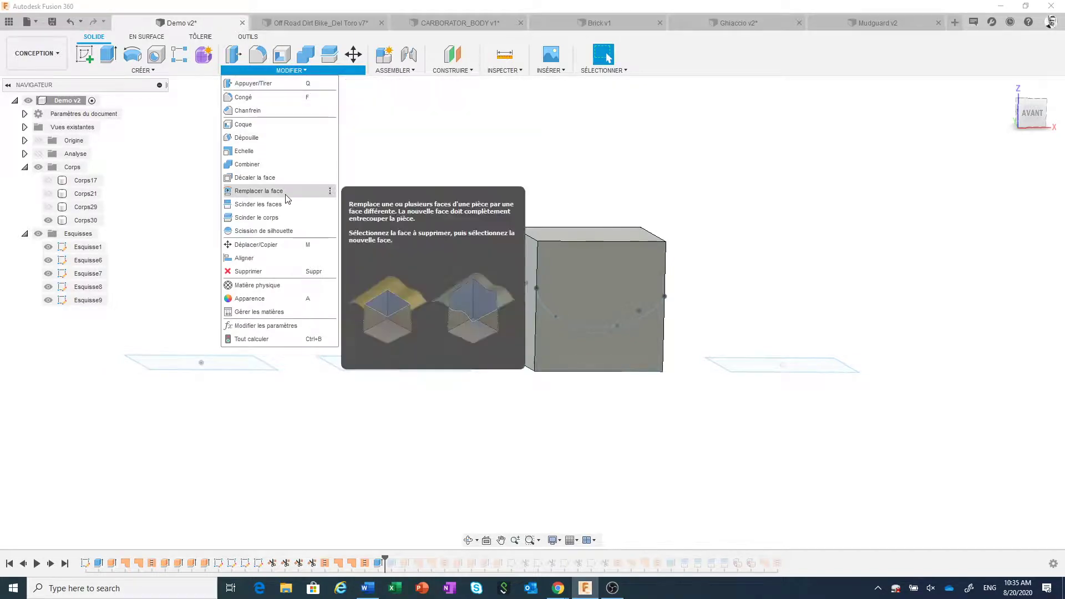
pyautogui.click(277, 205)
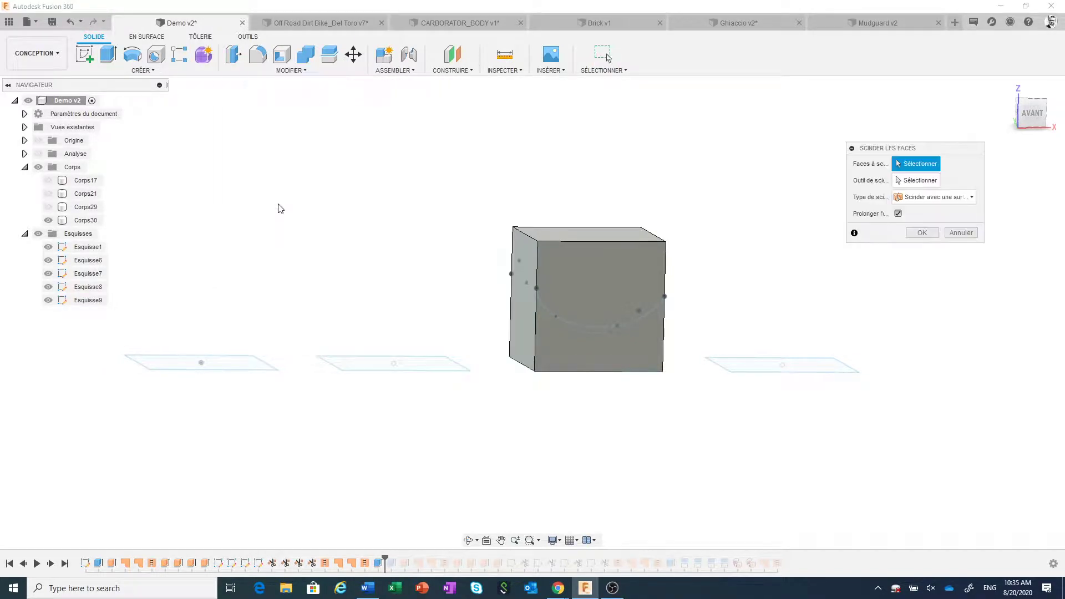
pyautogui.click(601, 281)
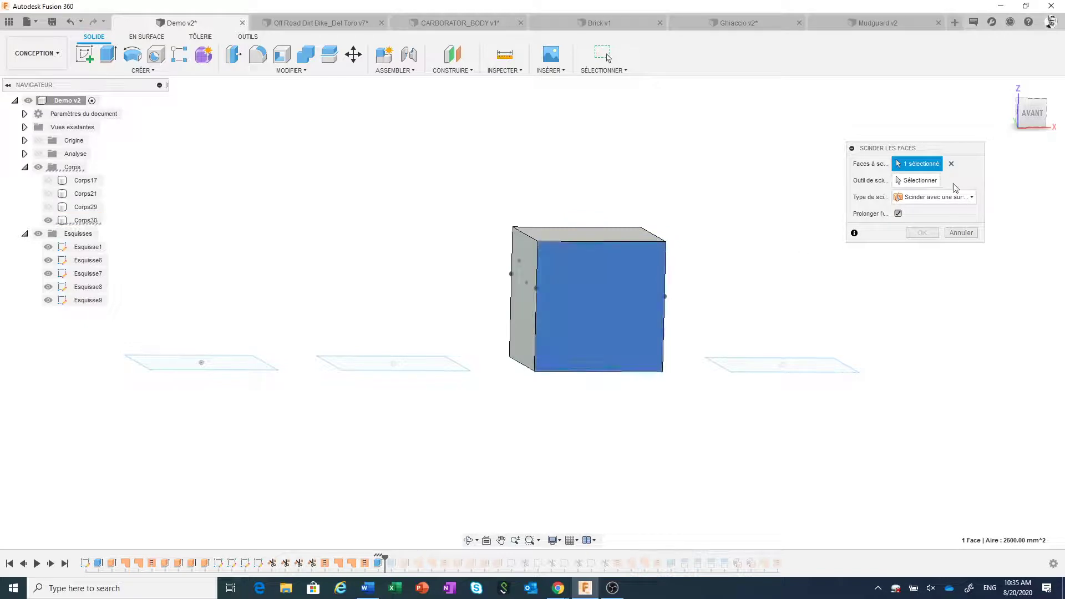
pyautogui.click(920, 180)
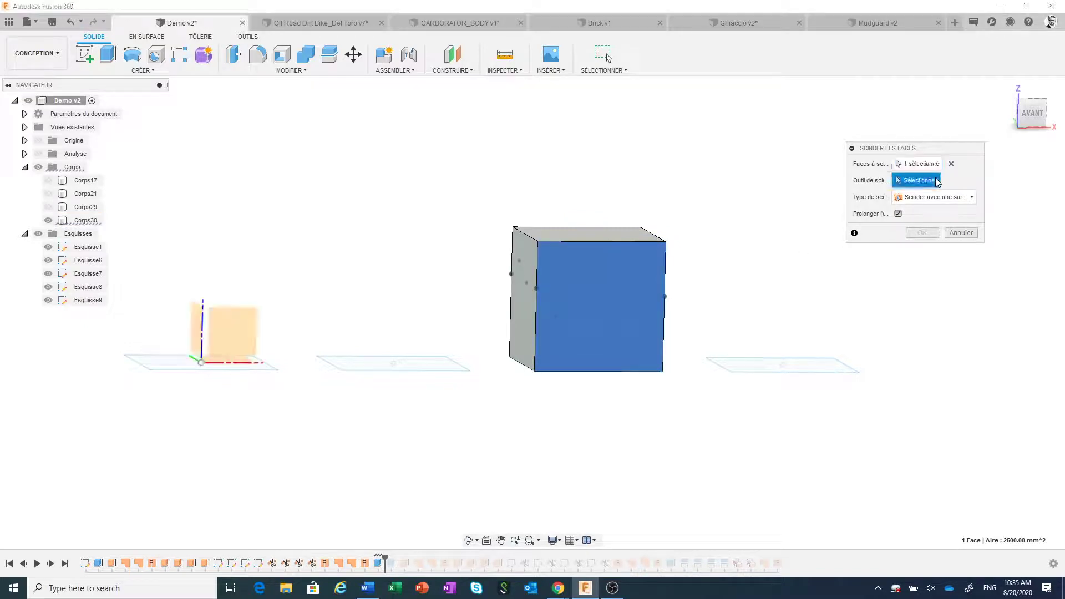
pyautogui.click(638, 325)
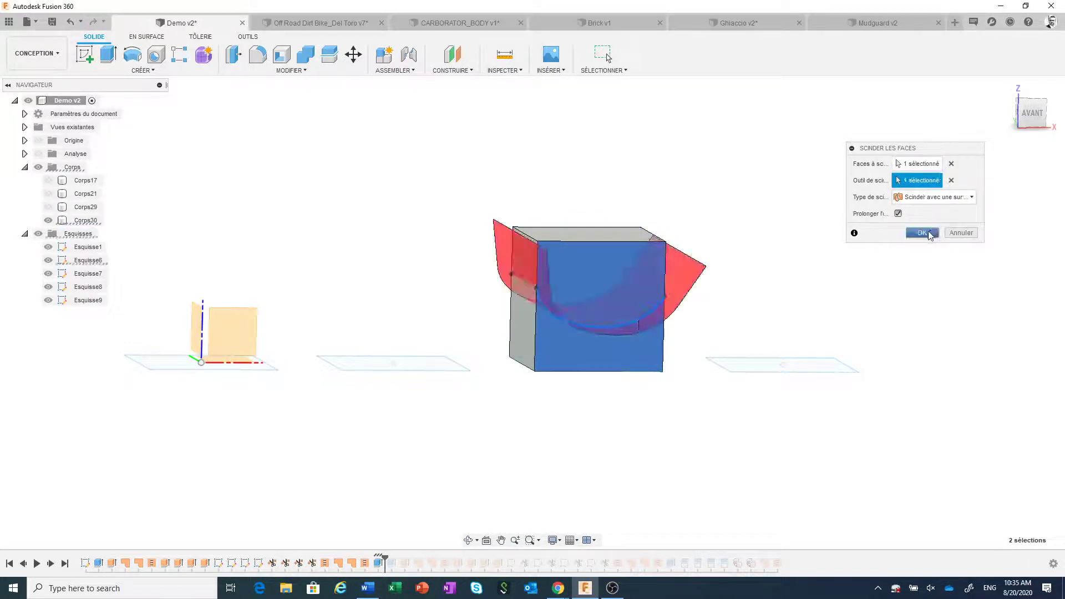
pyautogui.click(922, 232)
# Step: Split the cube's right face along its arc sketch
pyautogui.keyDown('shift'); pyautogui.moveTo(818, 268); pyautogui.dragTo(766, 269, button='middle'); pyautogui.keyUp('shift')
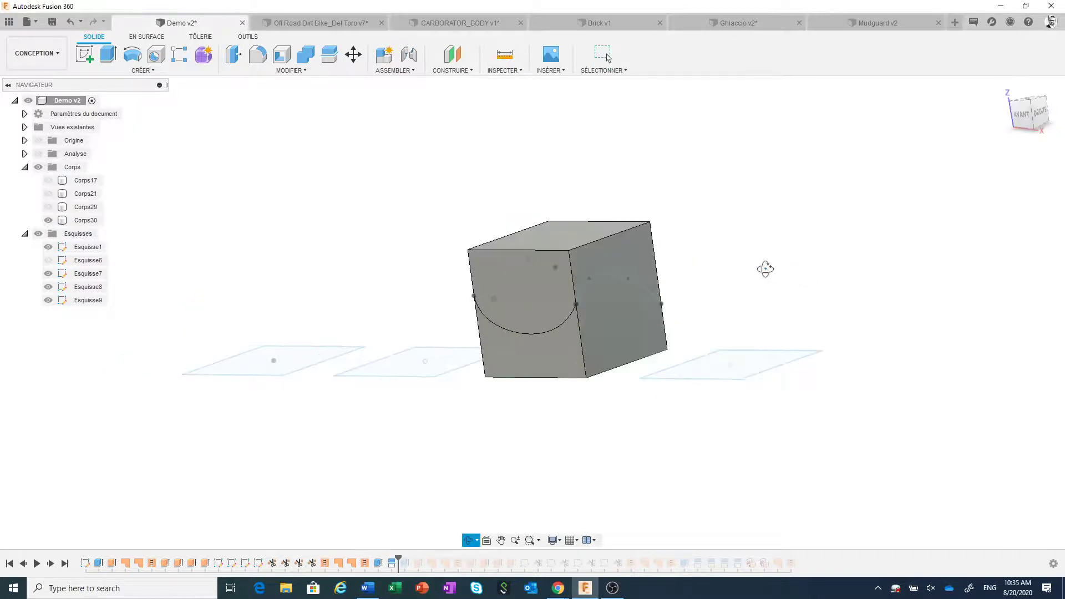
pyautogui.rightClick(766, 269)
pyautogui.click(769, 237)
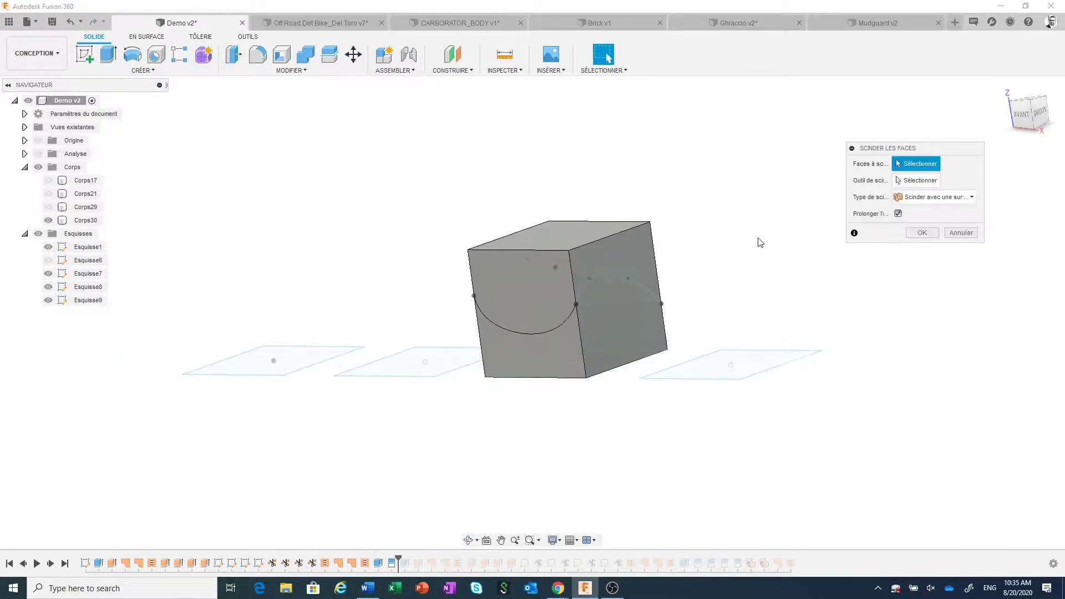
pyautogui.click(633, 253)
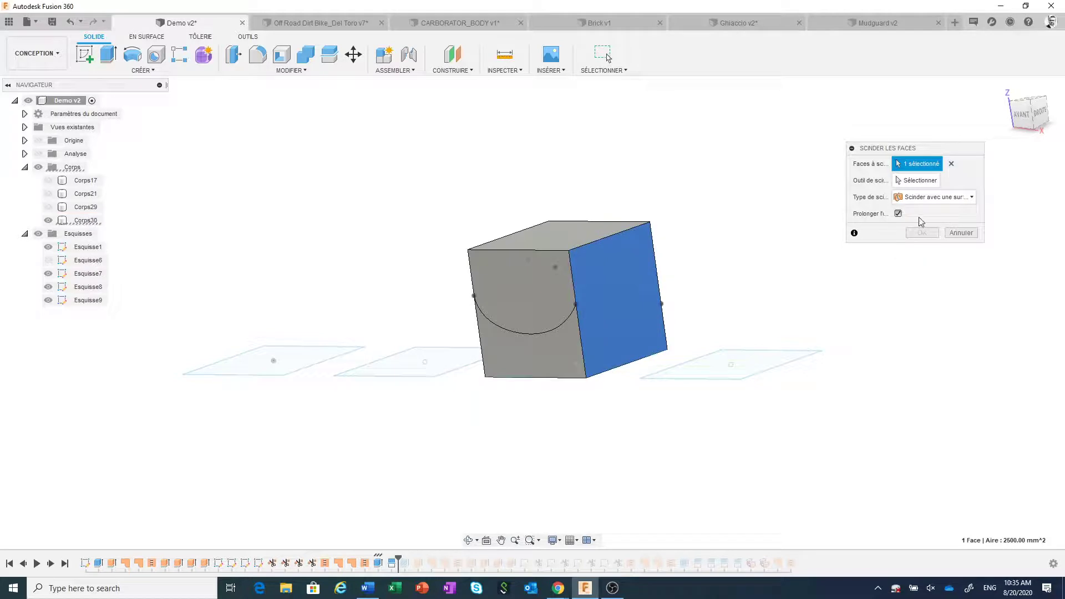
pyautogui.click(918, 181)
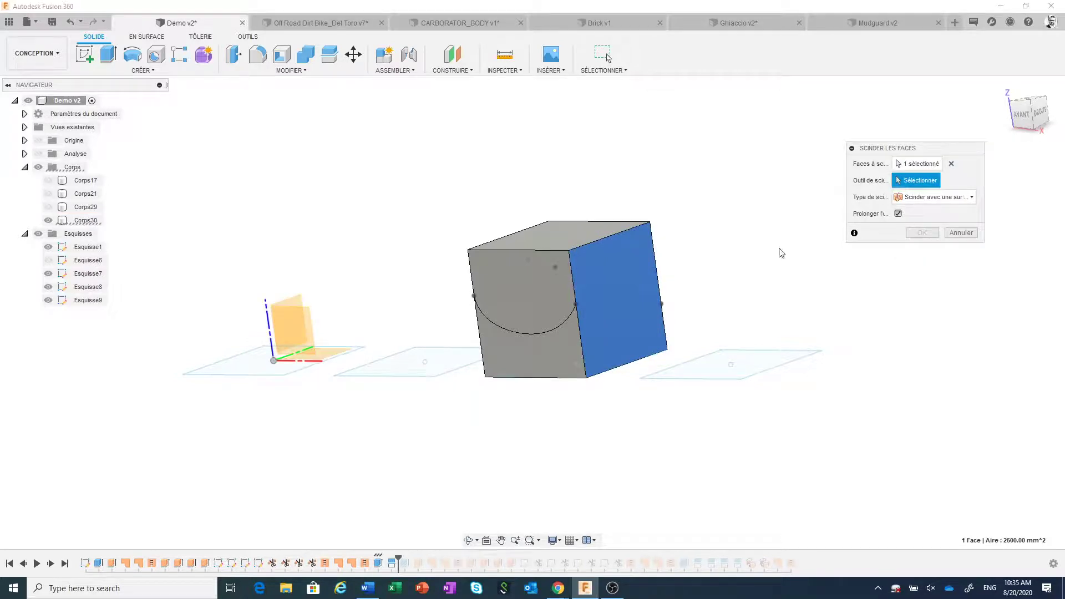
pyautogui.click(648, 293)
pyautogui.click(922, 236)
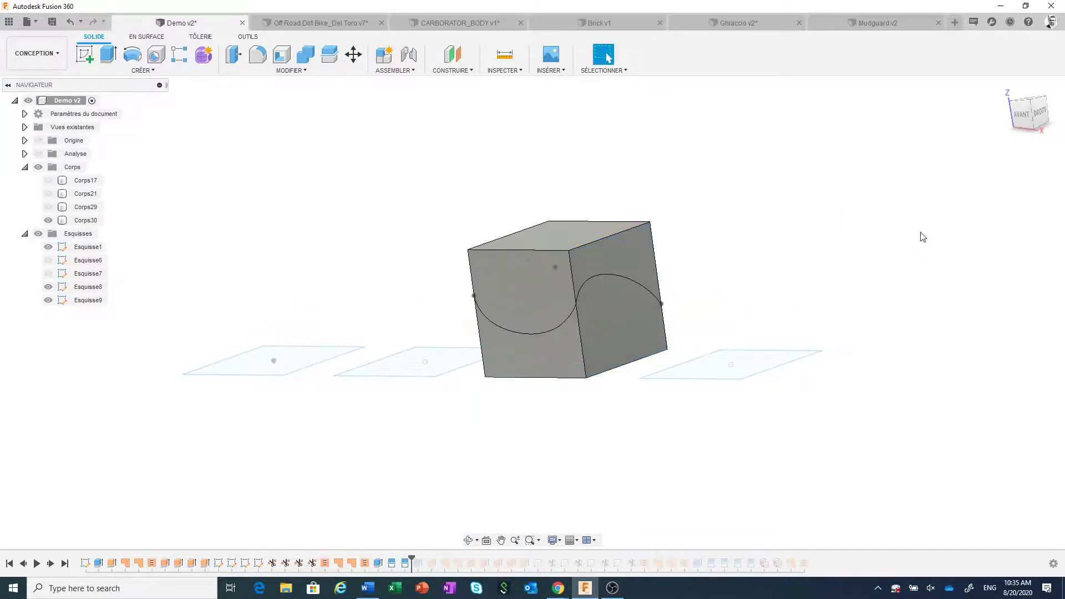
# Step: Split the cube's back face along its arc sketch
pyautogui.moveTo(894, 261)
pyautogui.keyDown('shift'); pyautogui.mouseDown(button='middle')
pyautogui.moveTo(830, 261)
pyautogui.moveTo(801, 291)
pyautogui.moveTo(925, 305)
pyautogui.mouseUp(button='middle'); pyautogui.keyUp('shift')
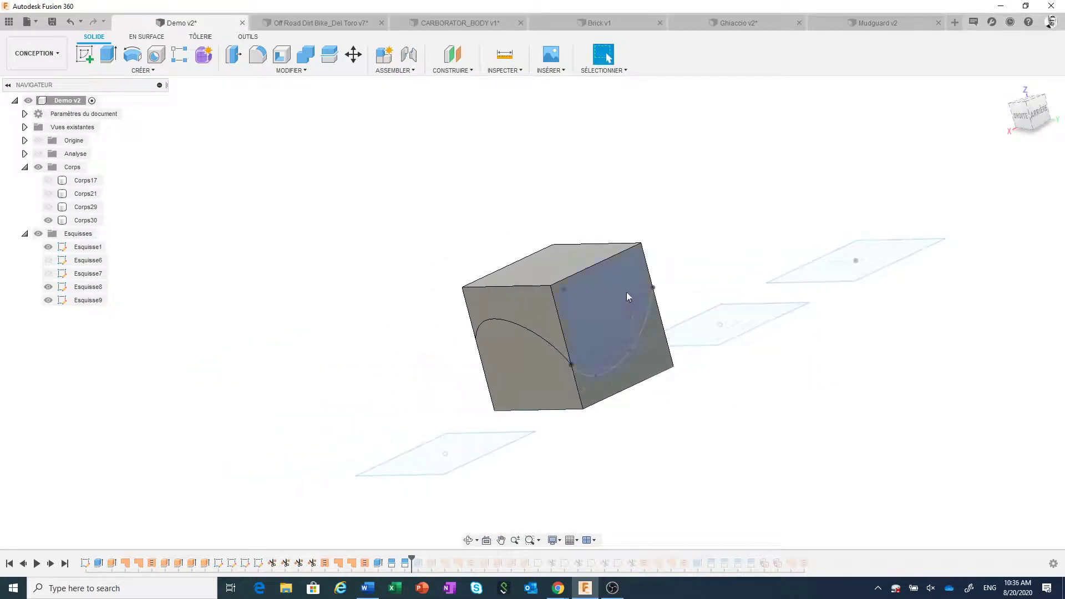
pyautogui.rightClick(730, 240)
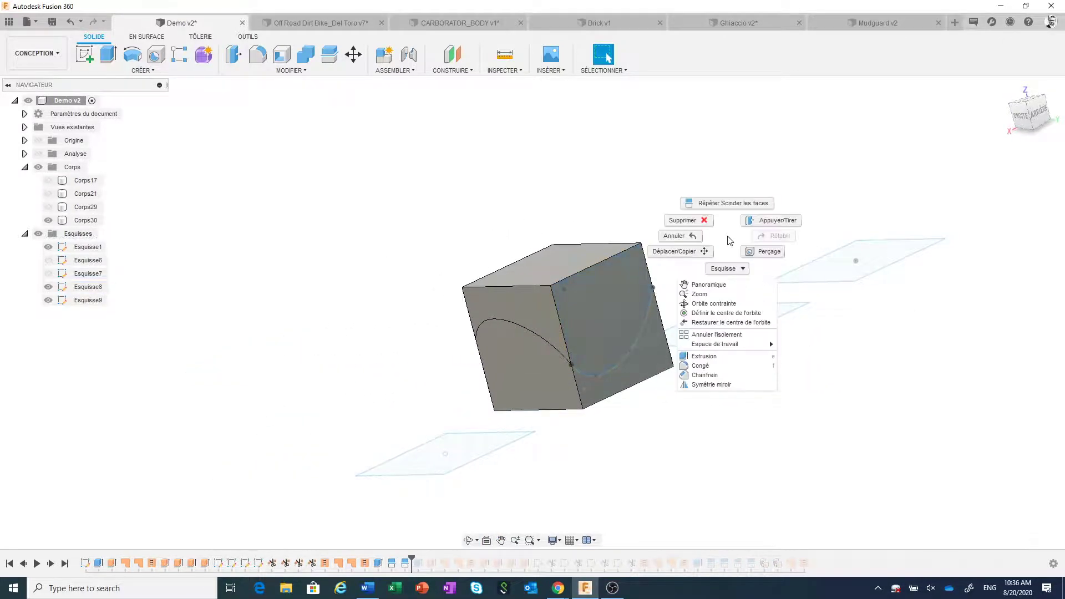
pyautogui.click(727, 204)
pyautogui.click(633, 309)
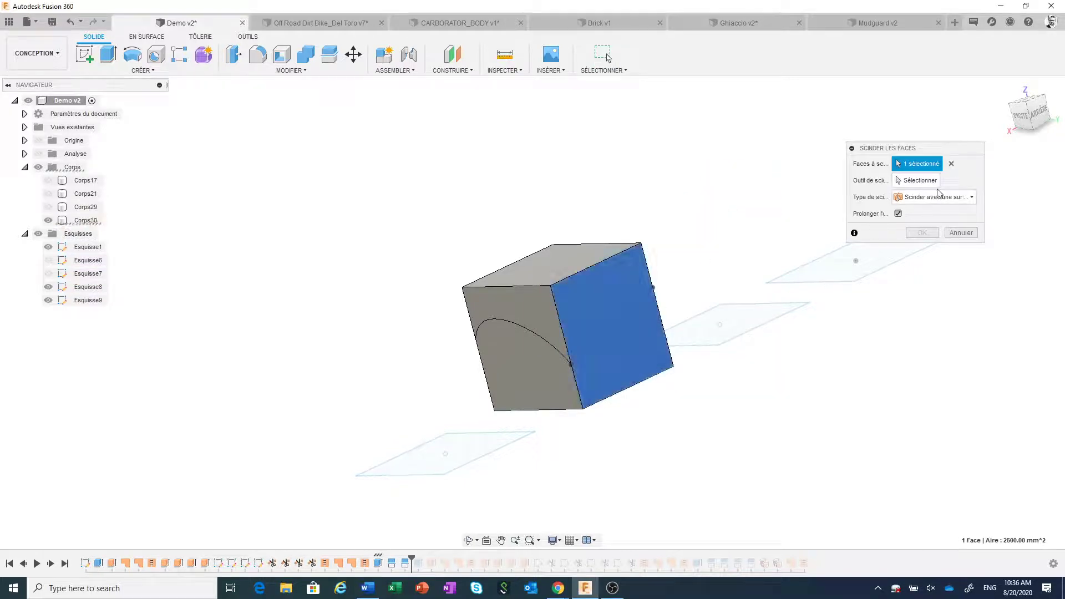
pyautogui.click(921, 181)
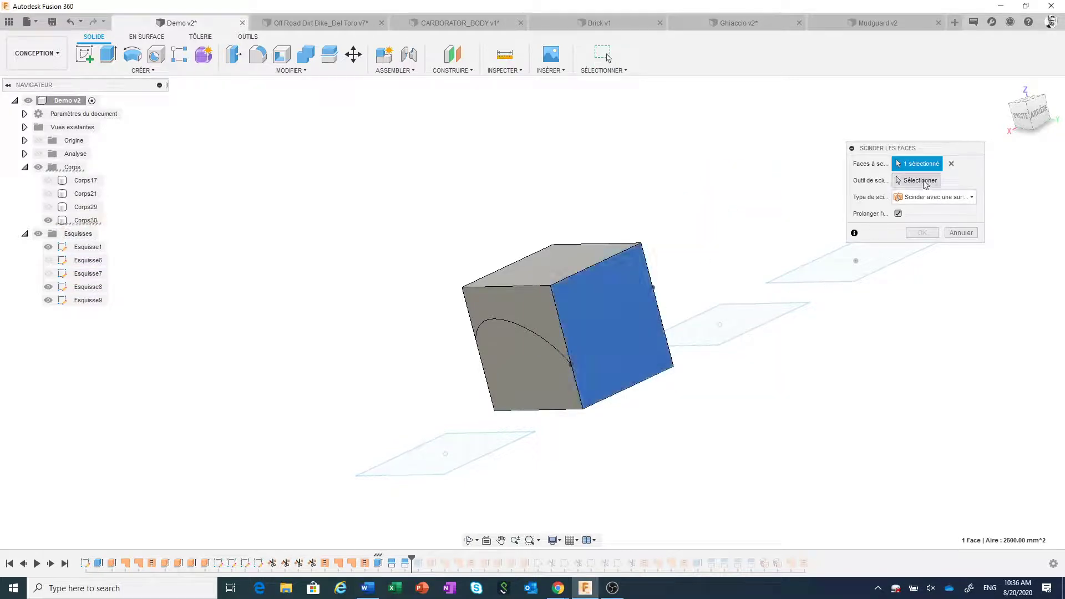
pyautogui.click(647, 318)
pyautogui.click(922, 233)
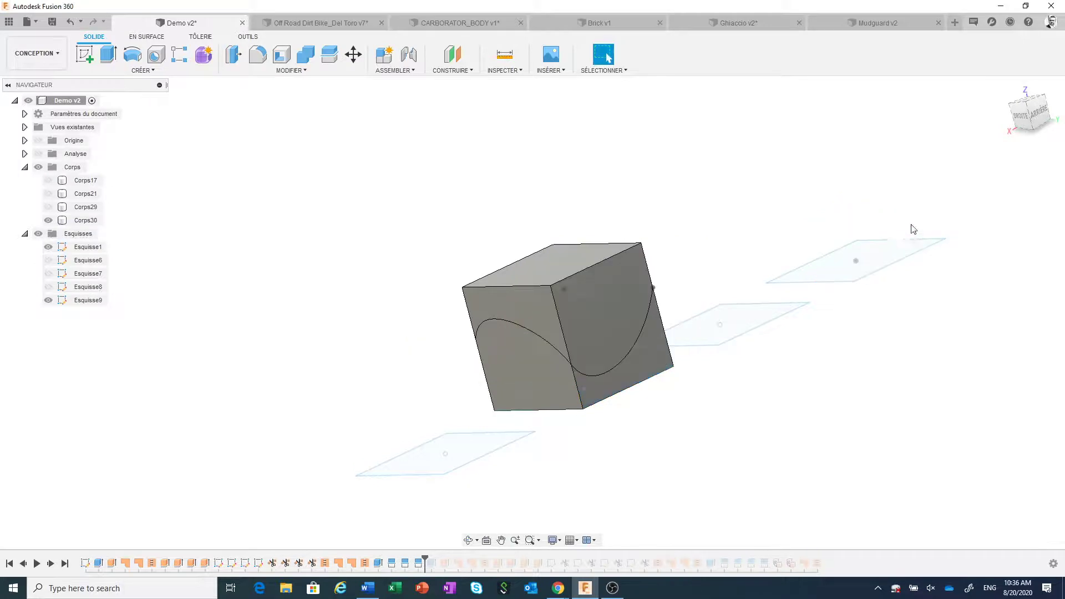
# Step: Split the cube's left face along its arc sketch and orbit to check the result
pyautogui.moveTo(871, 199)
pyautogui.keyDown('shift'); pyautogui.mouseDown(button='middle')
pyautogui.moveTo(803, 204)
pyautogui.moveTo(777, 230)
pyautogui.mouseUp(button='middle'); pyautogui.keyUp('shift')
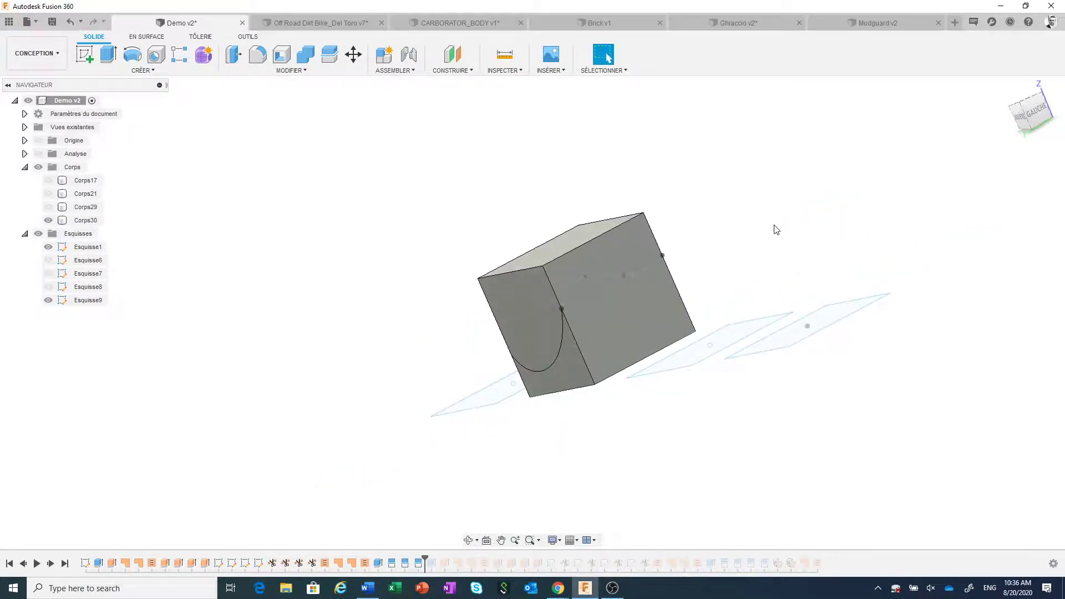
pyautogui.rightClick(777, 230)
pyautogui.click(777, 191)
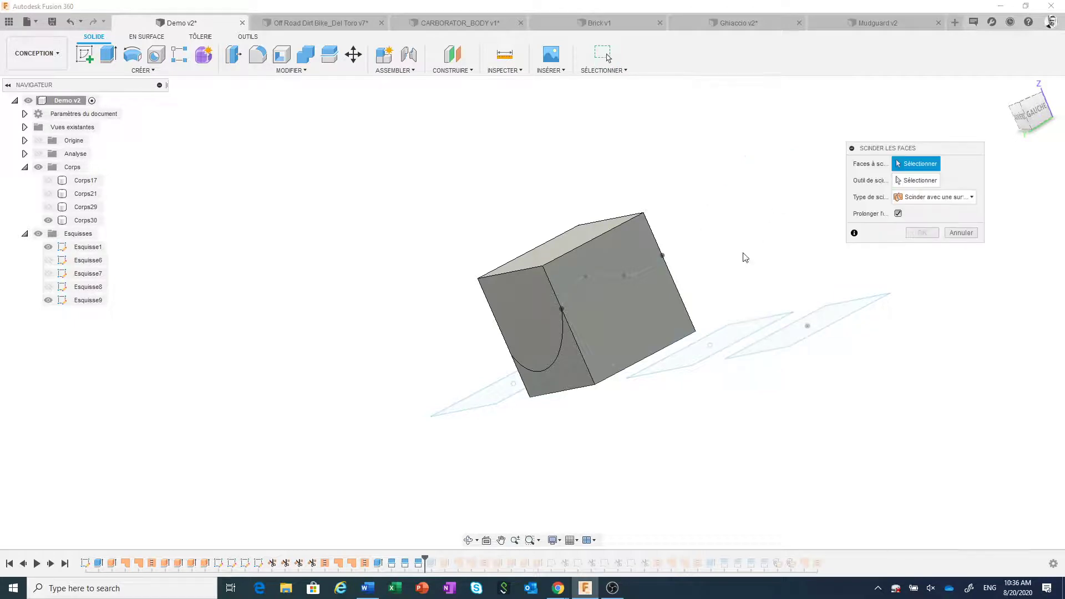
pyautogui.click(649, 307)
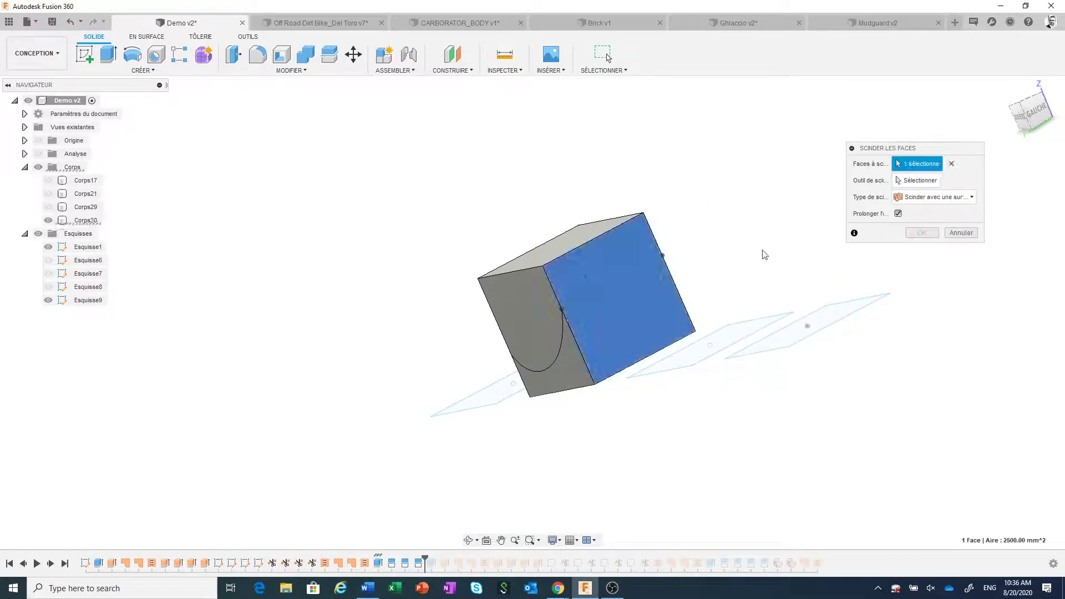
pyautogui.click(651, 272)
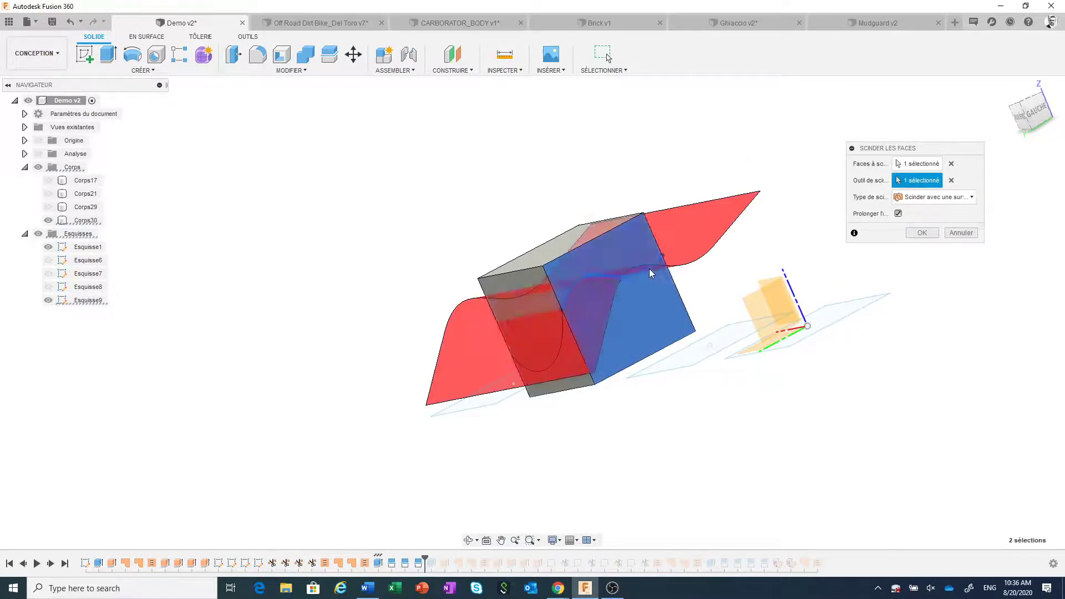
pyautogui.click(922, 233)
pyautogui.keyDown('shift'); pyautogui.moveTo(886, 236); pyautogui.dragTo(1005, 231, button='middle'); pyautogui.keyUp('shift')
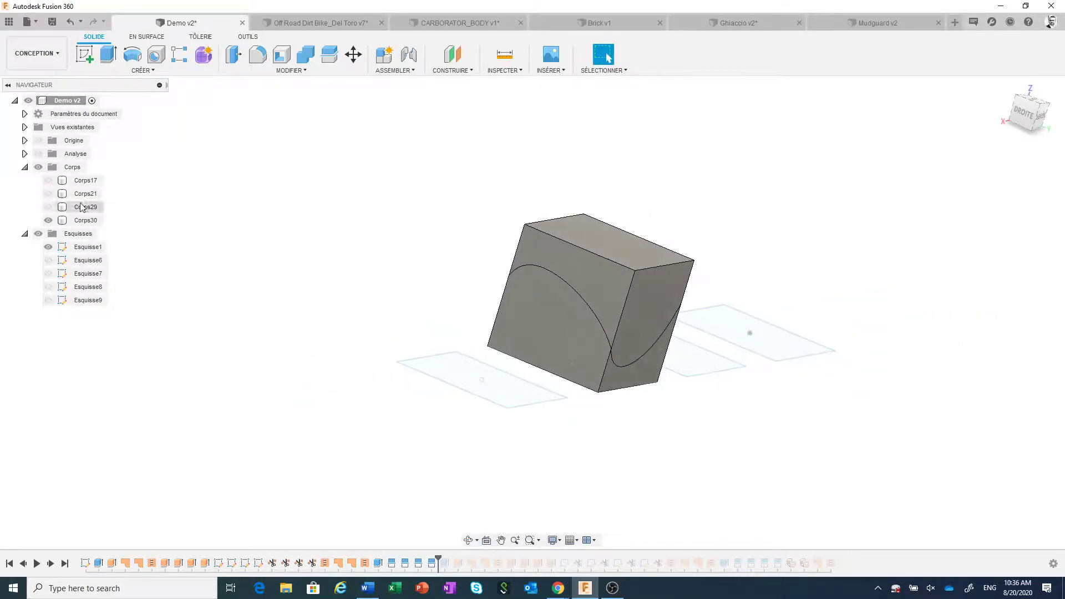
# Step: Hide the Esquisse1 sketch planes so only the split Corps30 cube shows, viewed from above
pyautogui.click(48, 220)
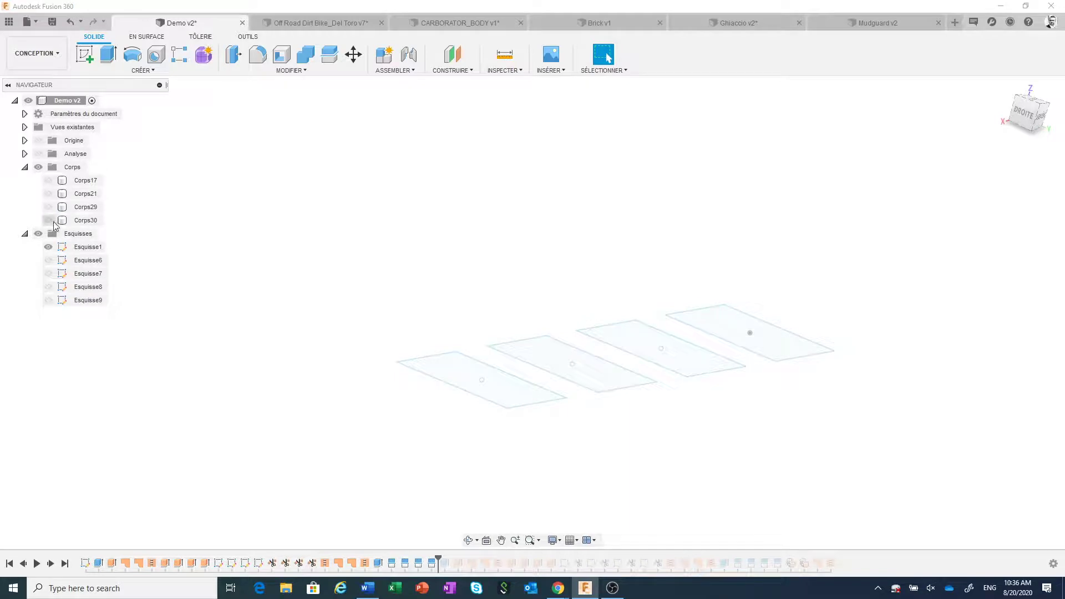
pyautogui.click(48, 220)
pyautogui.click(48, 247)
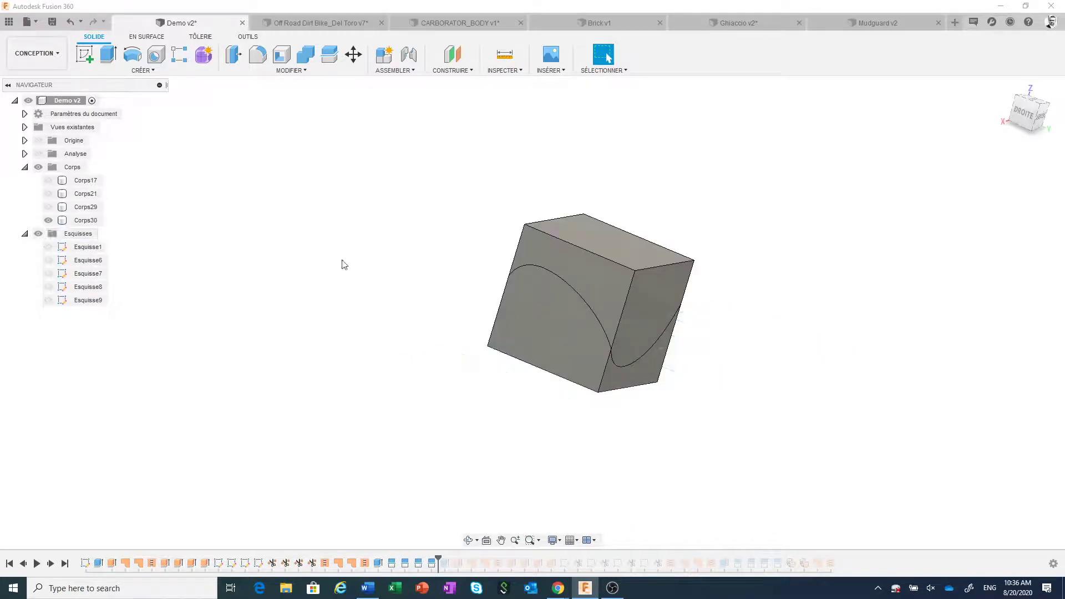
pyautogui.moveTo(363, 261); pyautogui.dragTo(407, 279, button='middle')
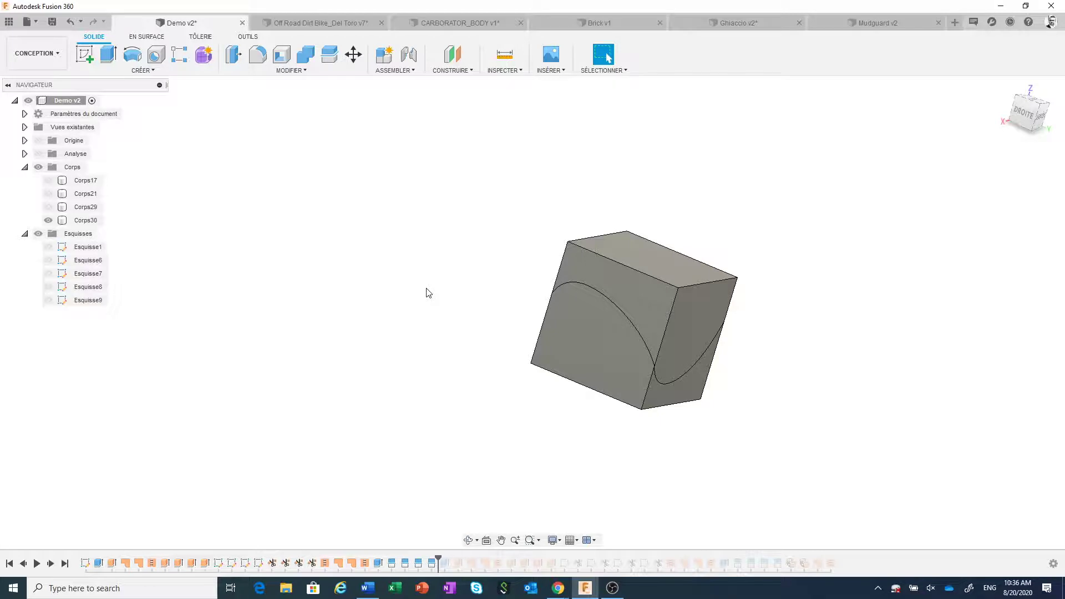
pyautogui.moveTo(428, 293)
pyautogui.keyDown('shift'); pyautogui.mouseDown(button='middle')
pyautogui.moveTo(508, 323)
pyautogui.moveTo(418, 338)
pyautogui.mouseUp(button='middle'); pyautogui.keyUp('shift')
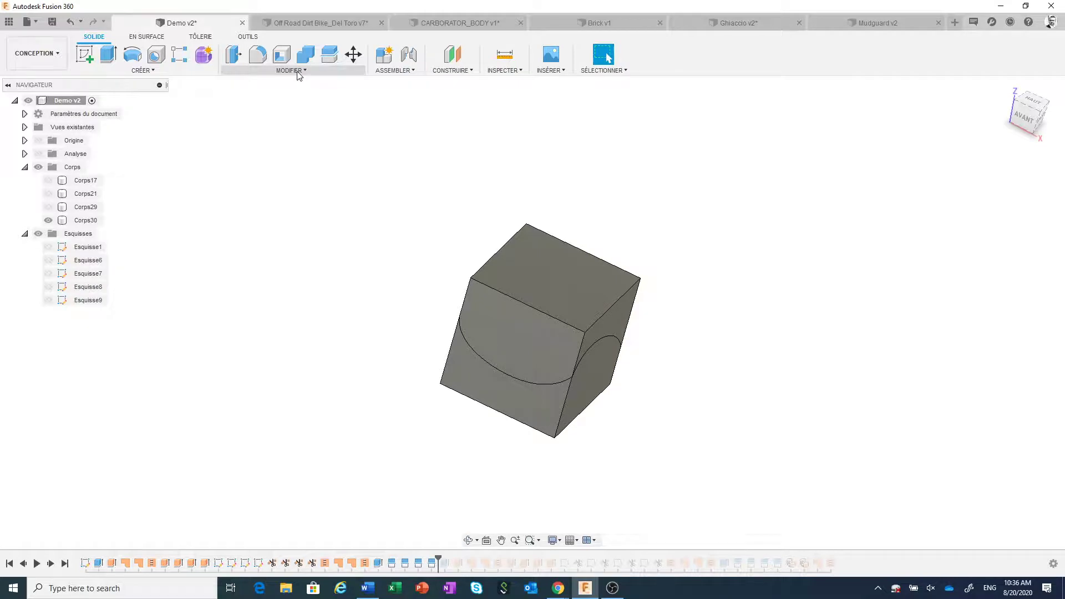
pyautogui.click(298, 72)
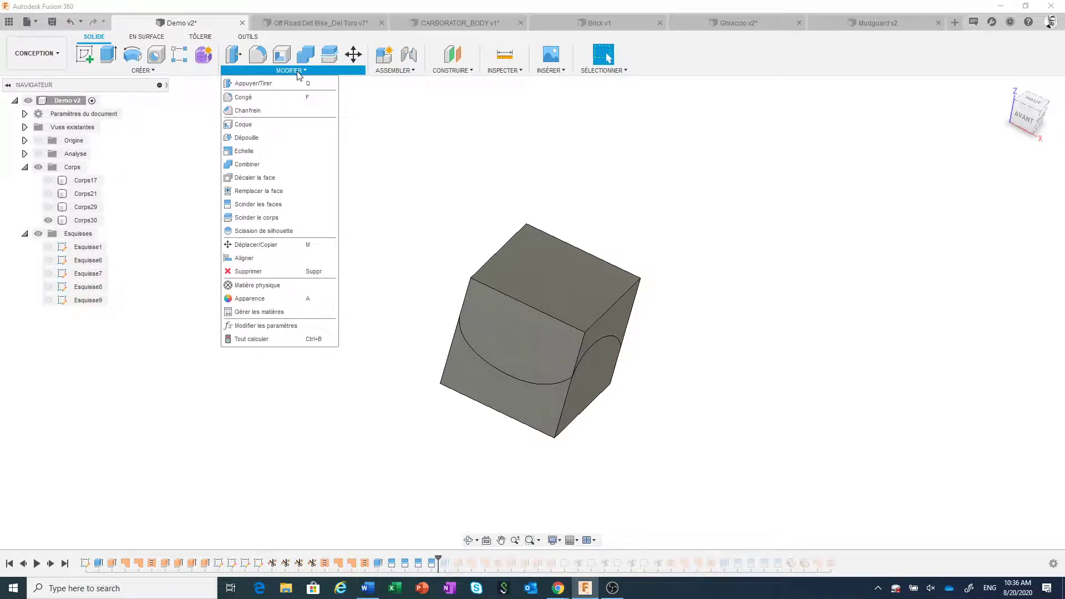
pyautogui.click(268, 272)
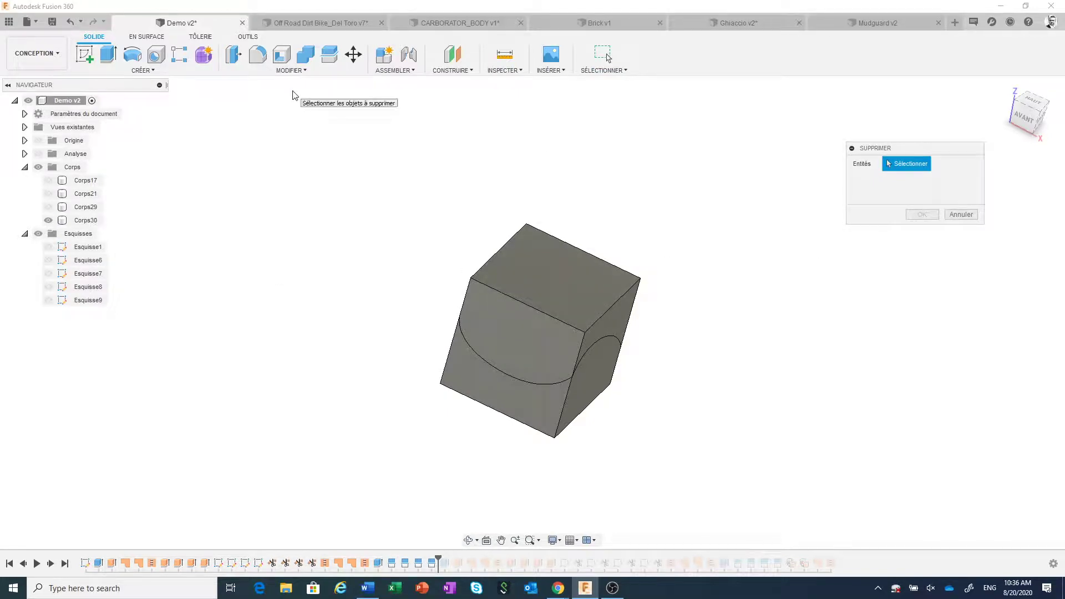
pyautogui.click(962, 218)
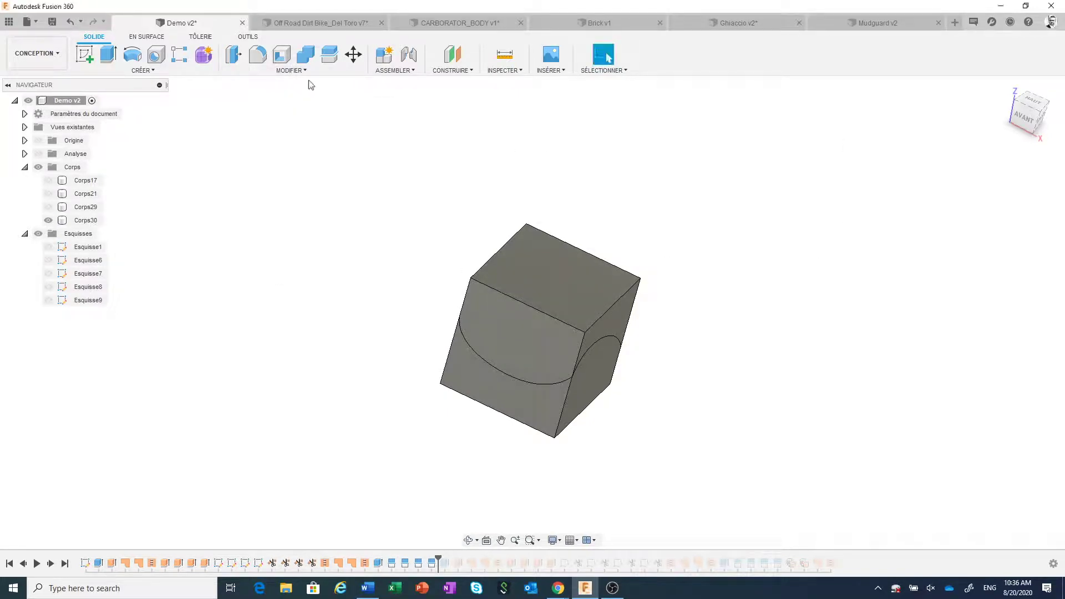
pyautogui.click(277, 70)
pyautogui.click(272, 272)
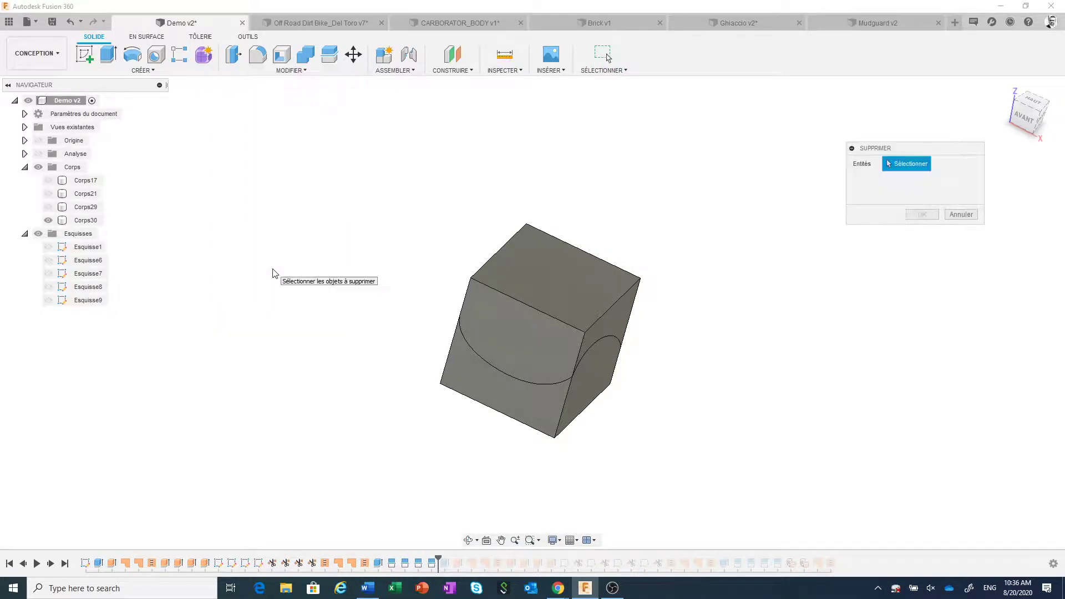
pyautogui.click(523, 270)
pyautogui.click(532, 338)
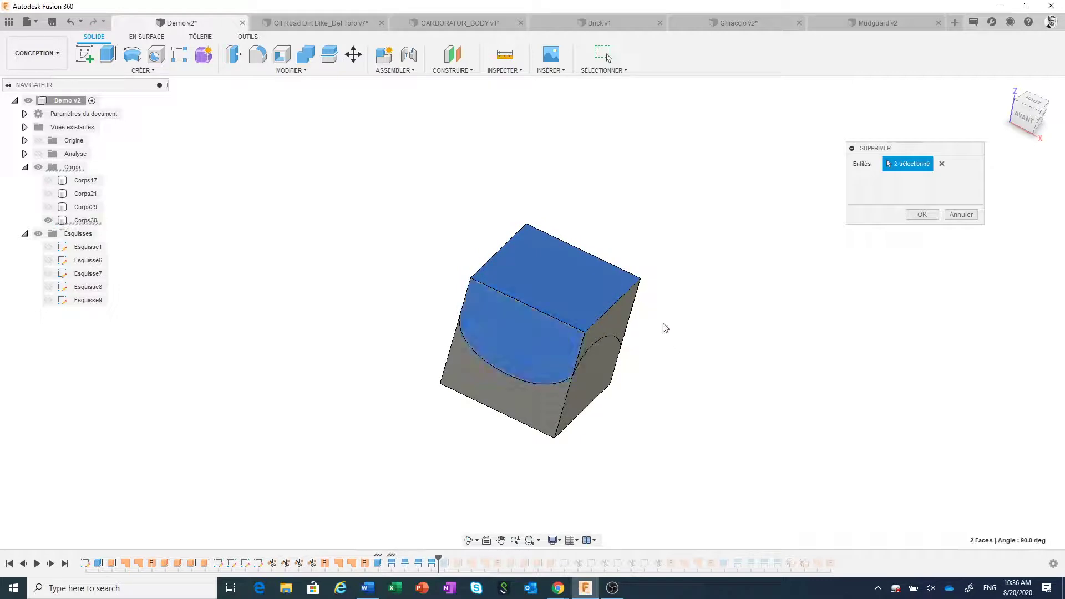
pyautogui.click(608, 333)
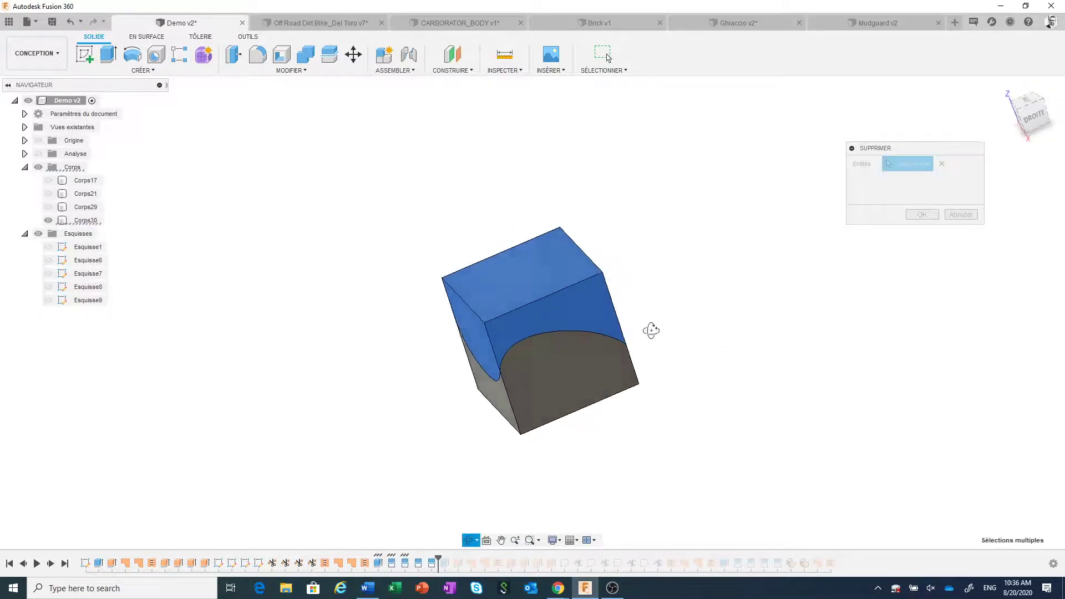
pyautogui.keyDown('shift'); pyautogui.moveTo(708, 335); pyautogui.dragTo(567, 305, button='middle'); pyautogui.keyUp('shift')
pyautogui.click(567, 305)
pyautogui.keyDown('shift'); pyautogui.moveTo(703, 320); pyautogui.dragTo(623, 357, button='middle'); pyautogui.keyUp('shift')
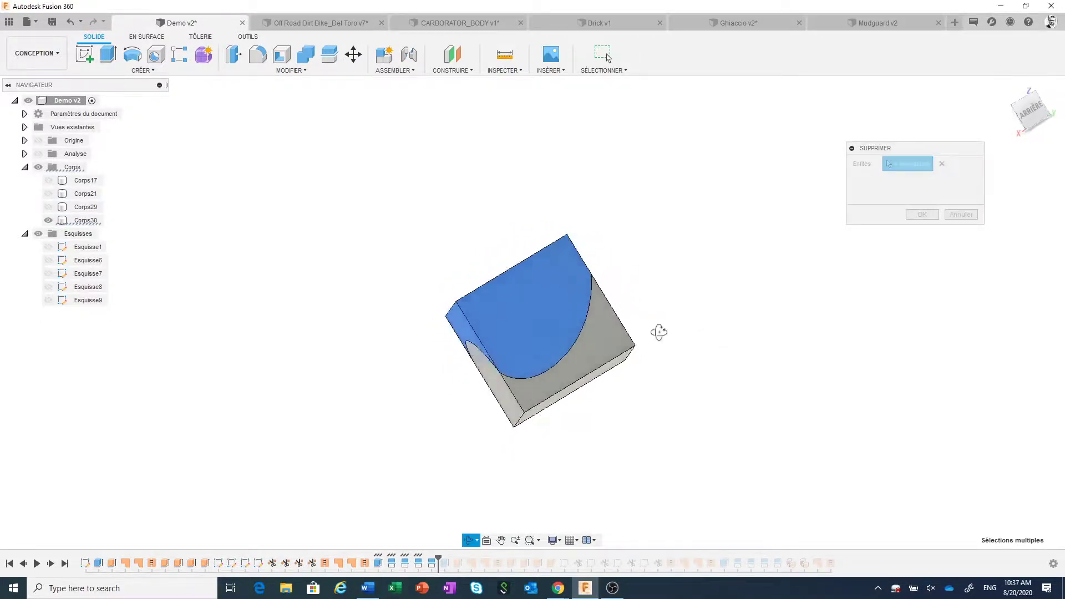
pyautogui.click(572, 272)
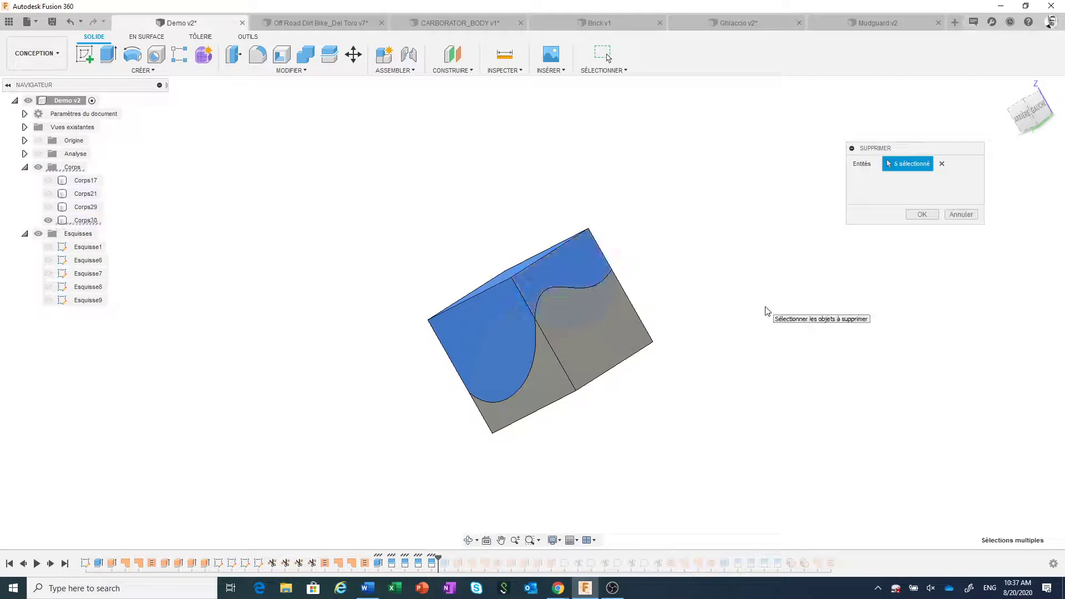
pyautogui.keyDown('shift'); pyautogui.moveTo(765, 310); pyautogui.dragTo(821, 312, button='middle'); pyautogui.keyUp('shift')
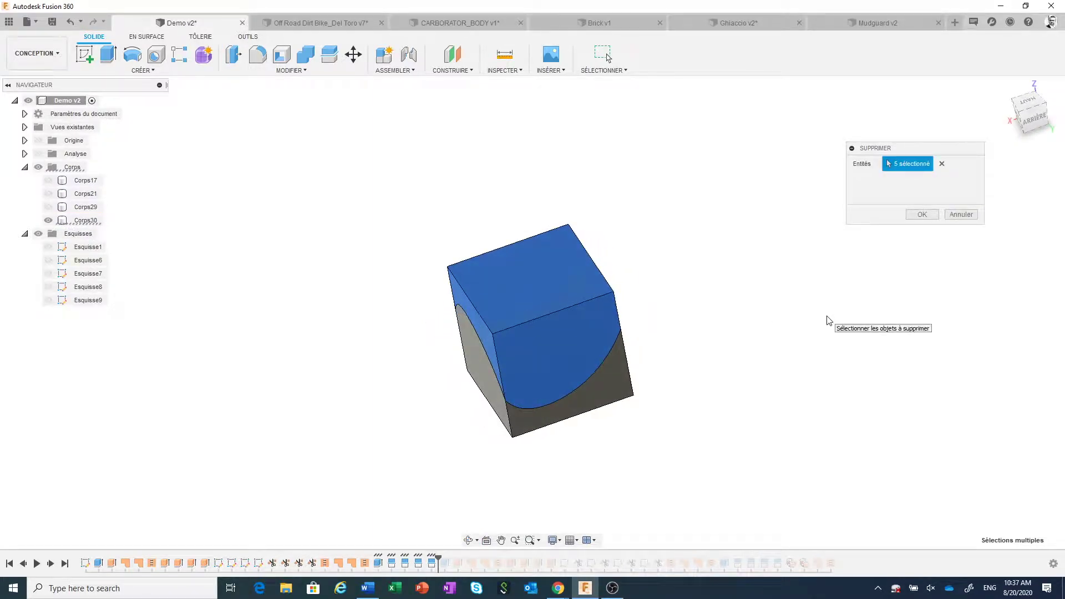
pyautogui.click(921, 215)
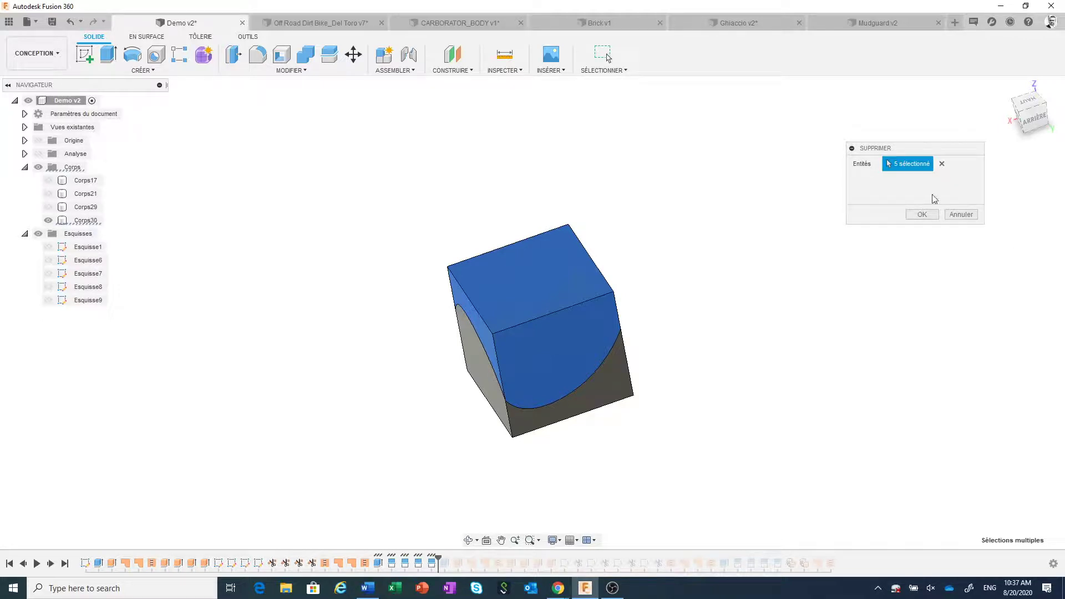
pyautogui.click(922, 216)
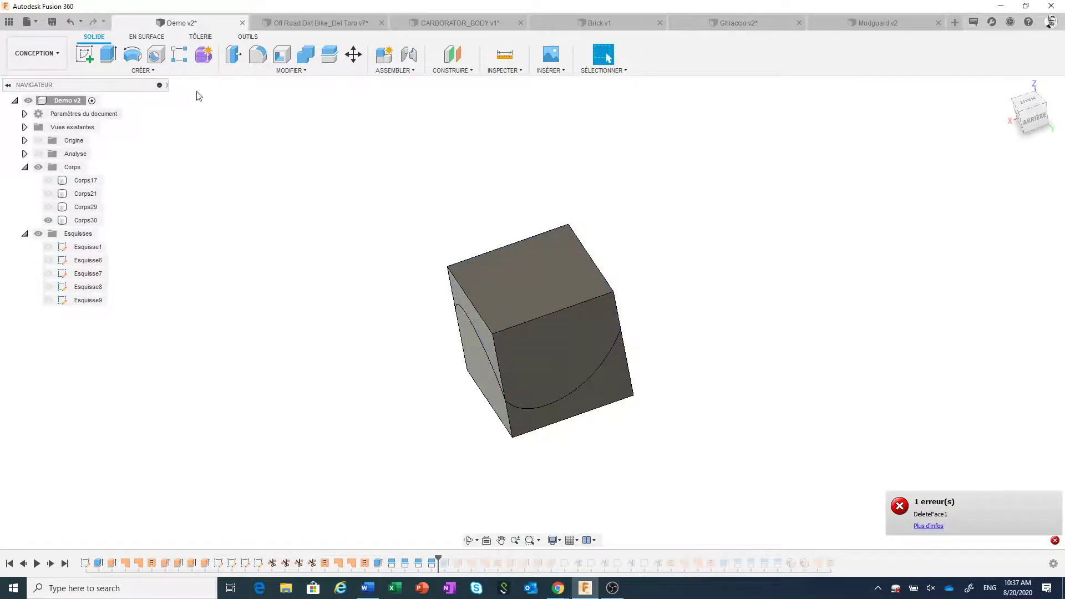
# Step: Delete the cube's top face and four curved upper faces using the surface Delete tool
pyautogui.click(147, 37)
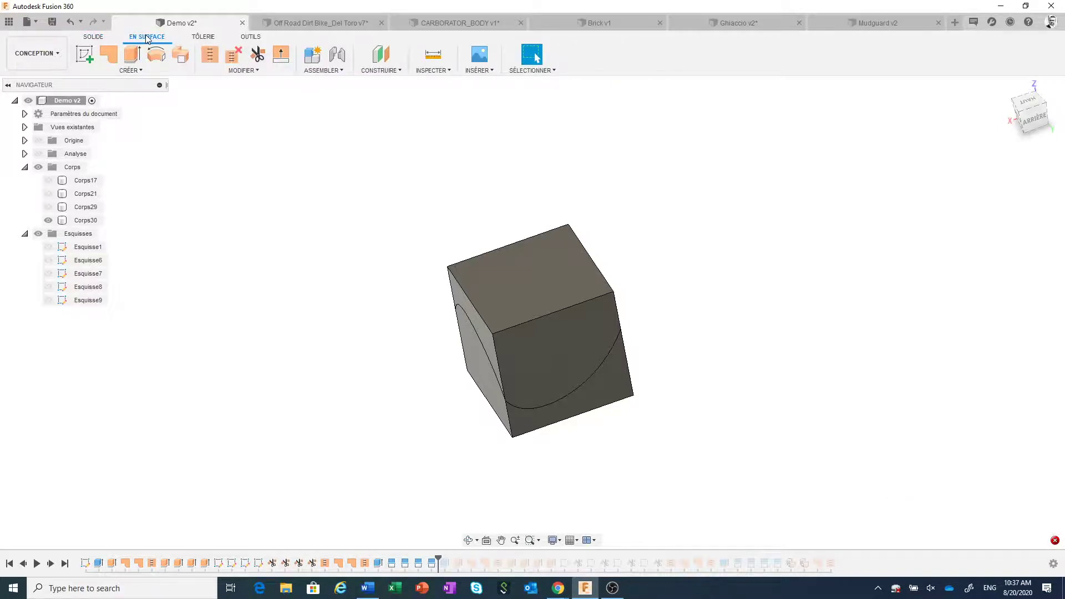
pyautogui.click(240, 71)
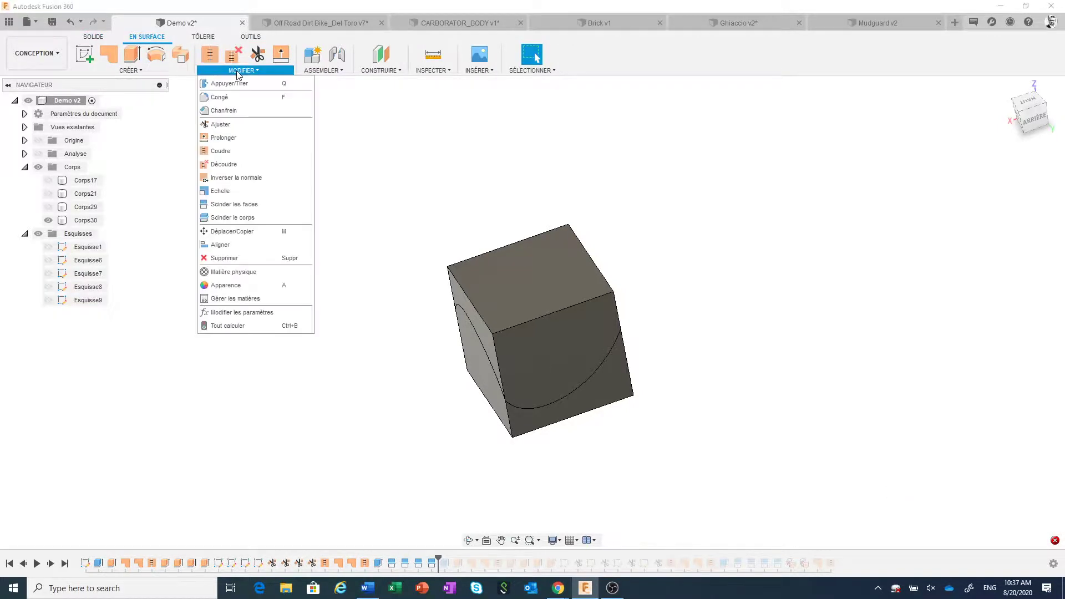
pyautogui.click(231, 259)
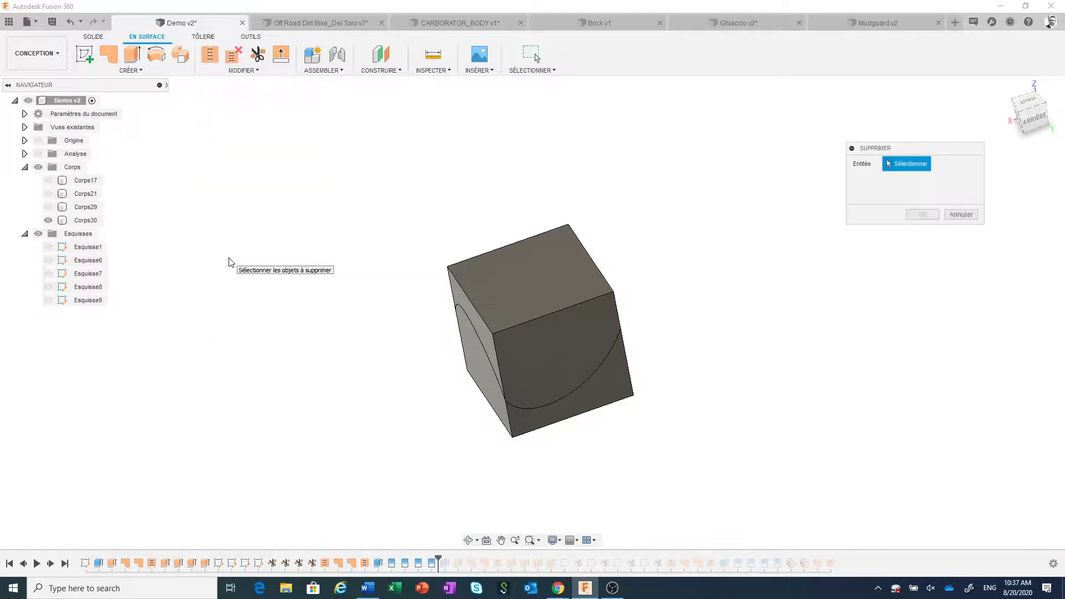
pyautogui.click(588, 294)
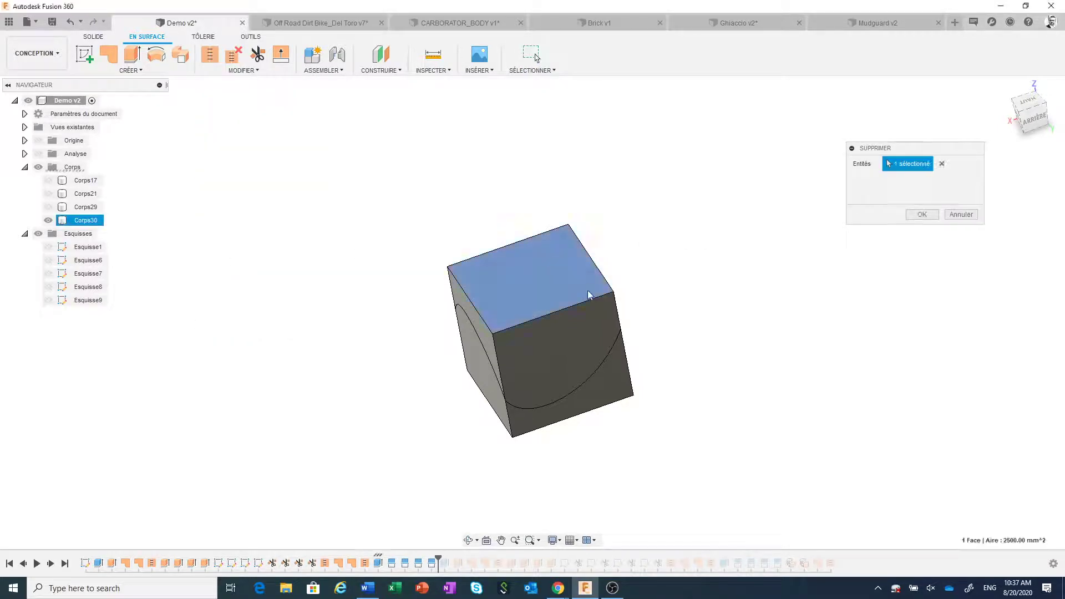
pyautogui.click(575, 342)
pyautogui.keyDown('shift'); pyautogui.moveTo(799, 326); pyautogui.dragTo(858, 317, button='middle'); pyautogui.keyUp('shift')
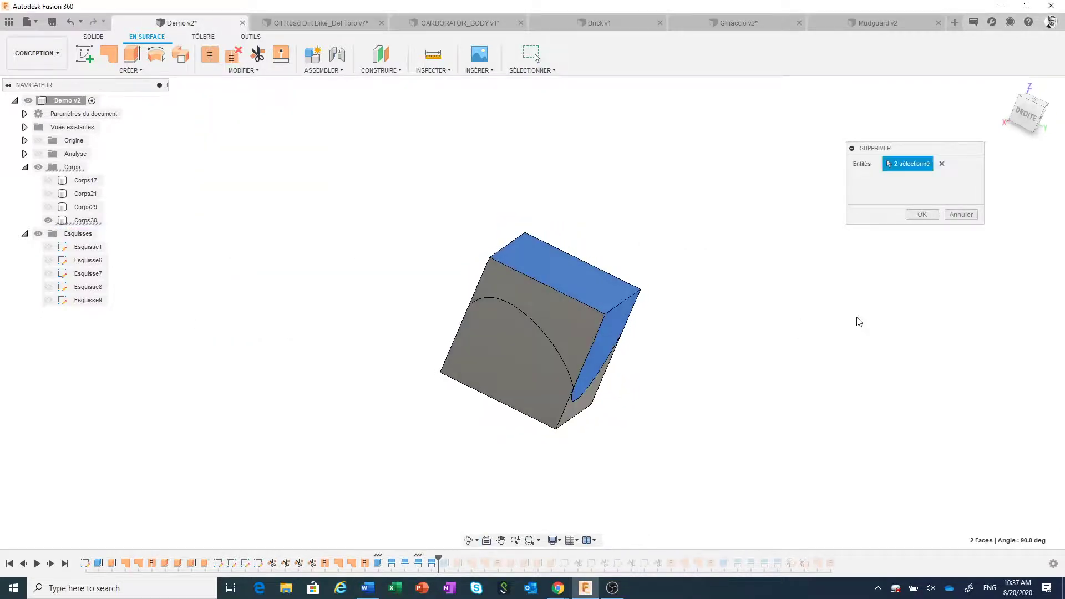
pyautogui.click(579, 336)
pyautogui.moveTo(731, 374)
pyautogui.keyDown('shift'); pyautogui.mouseDown(button='middle')
pyautogui.moveTo(816, 375)
pyautogui.moveTo(843, 404)
pyautogui.mouseUp(button='middle'); pyautogui.keyUp('shift')
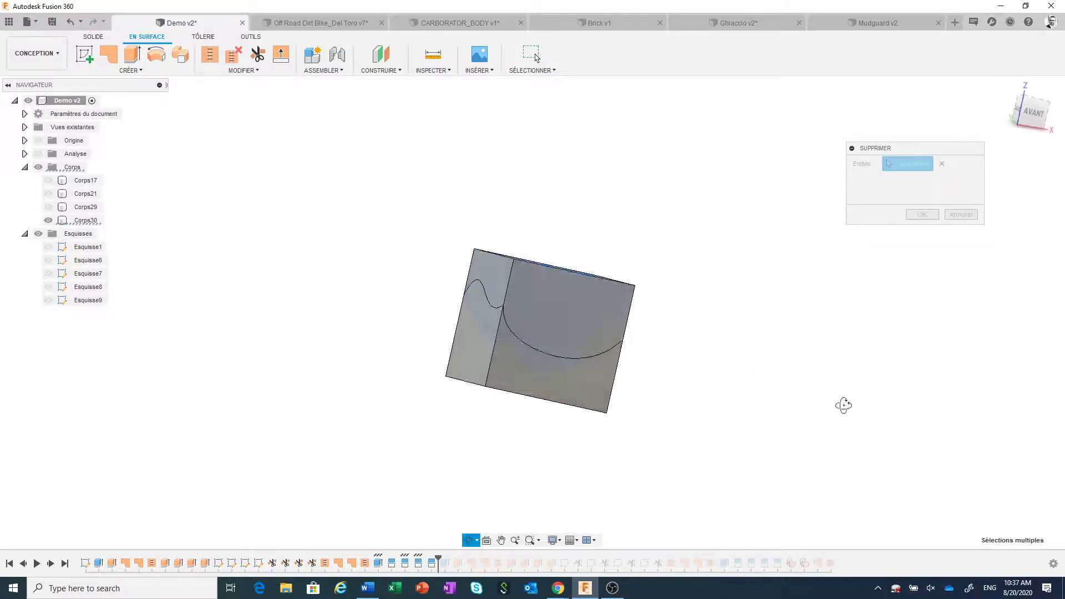
pyautogui.click(568, 316)
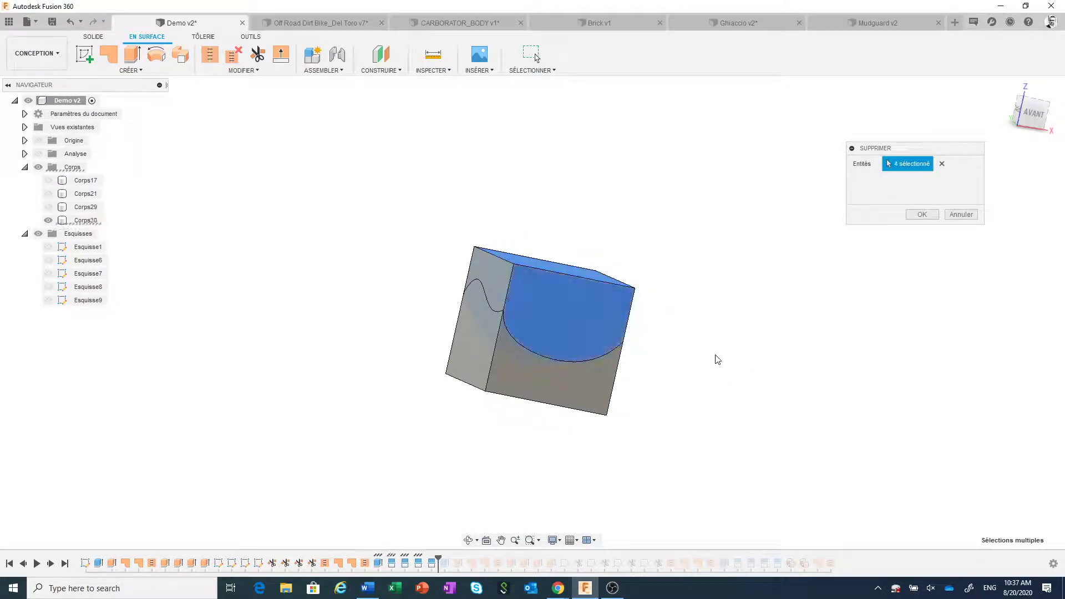
pyautogui.moveTo(713, 359)
pyautogui.keyDown('shift'); pyautogui.mouseDown(button='middle')
pyautogui.moveTo(745, 362)
pyautogui.moveTo(692, 349)
pyautogui.moveTo(638, 364)
pyautogui.moveTo(637, 380)
pyautogui.mouseUp(button='middle'); pyautogui.keyUp('shift')
pyautogui.click(504, 275)
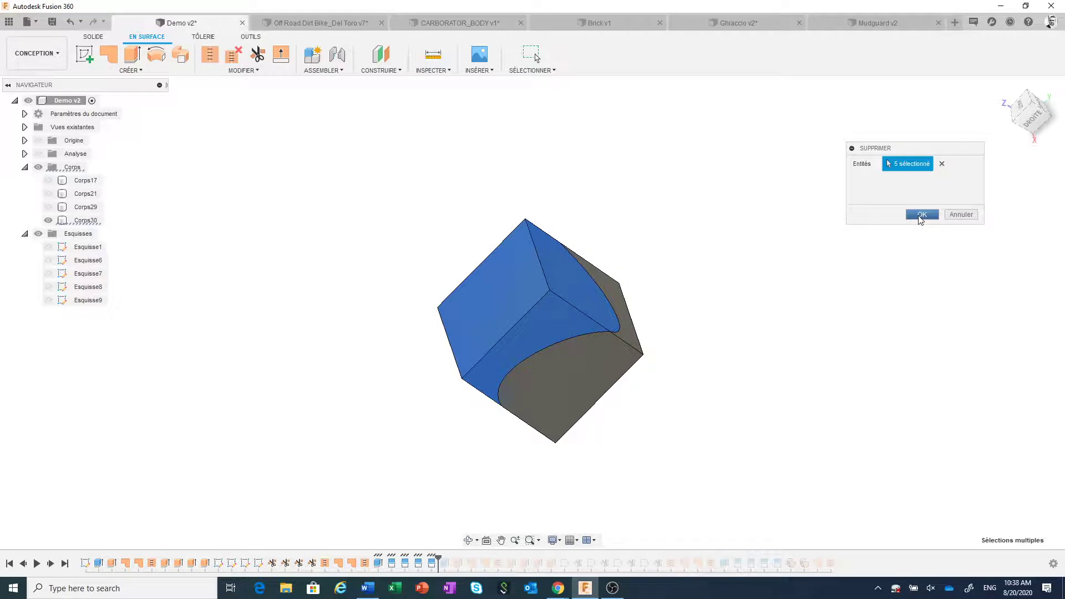
pyautogui.click(921, 215)
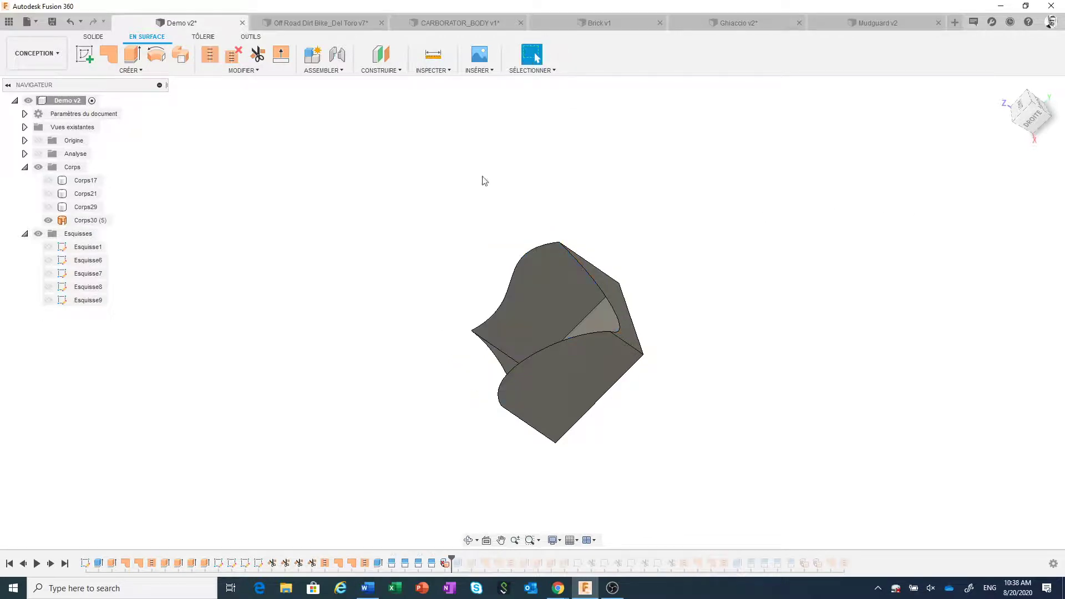
# Step: Cap the wavy open top with a patch surface, creating body Corps31
pyautogui.moveTo(282, 265)
pyautogui.keyDown('shift'); pyautogui.mouseDown(button='middle')
pyautogui.moveTo(345, 233)
pyautogui.moveTo(325, 242)
pyautogui.mouseUp(button='middle'); pyautogui.keyUp('shift')
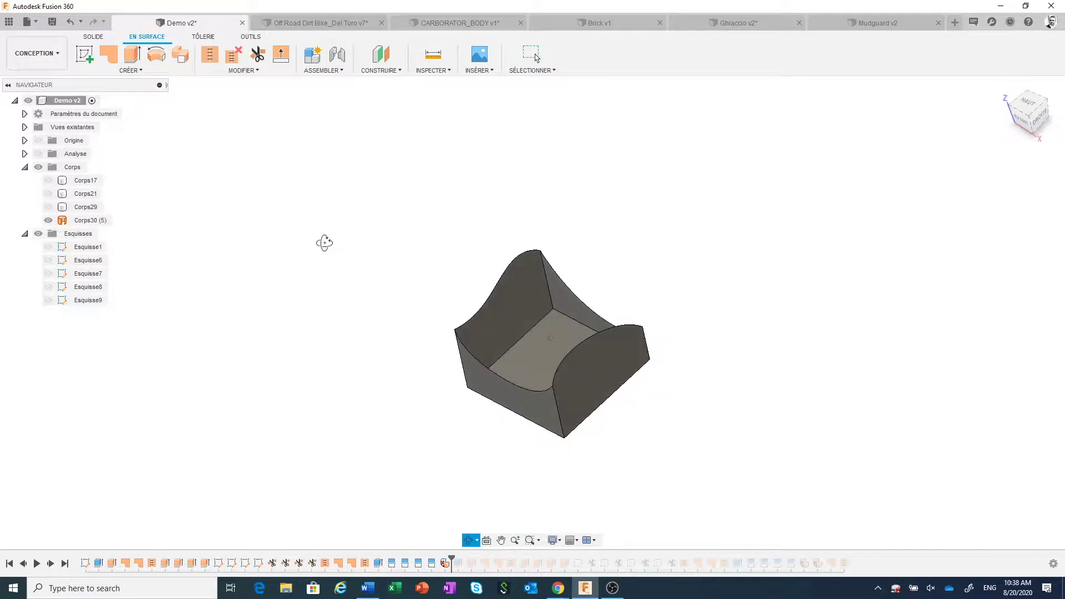
pyautogui.press('Escape')
pyautogui.click(108, 54)
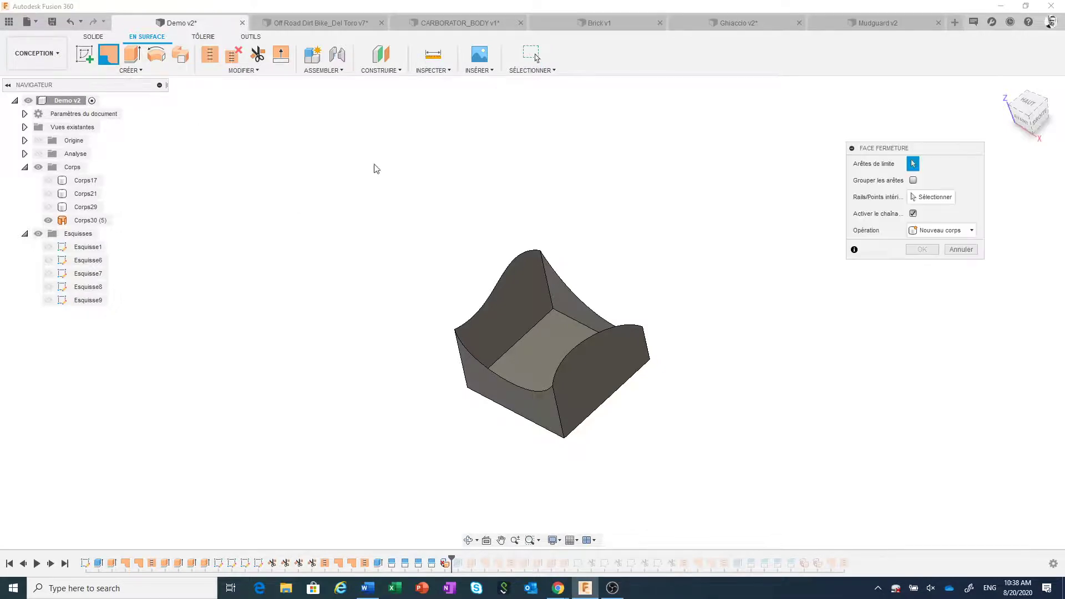
pyautogui.click(500, 279)
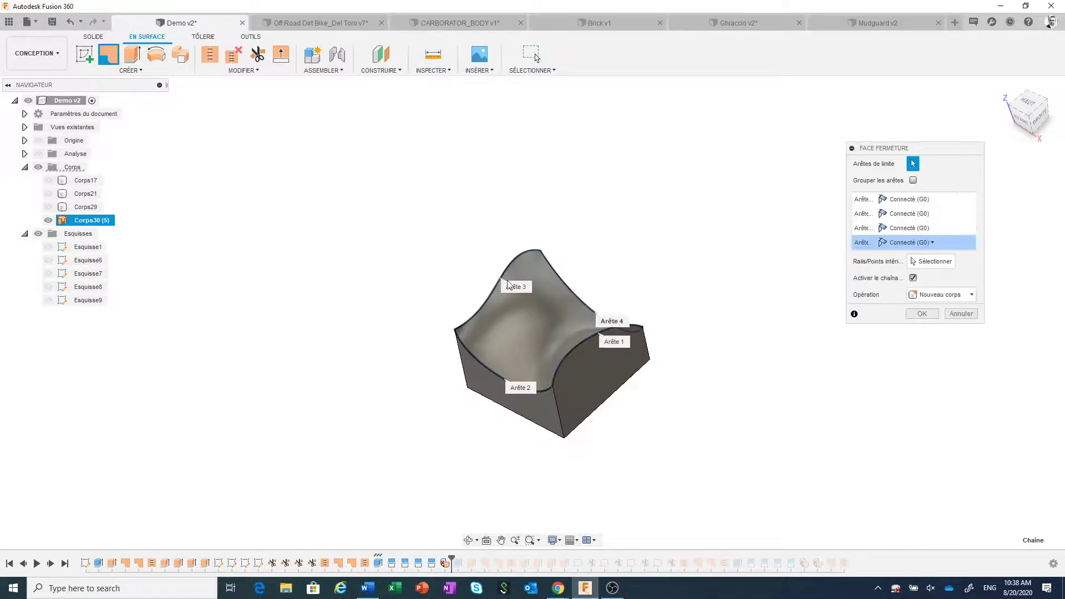
pyautogui.click(923, 314)
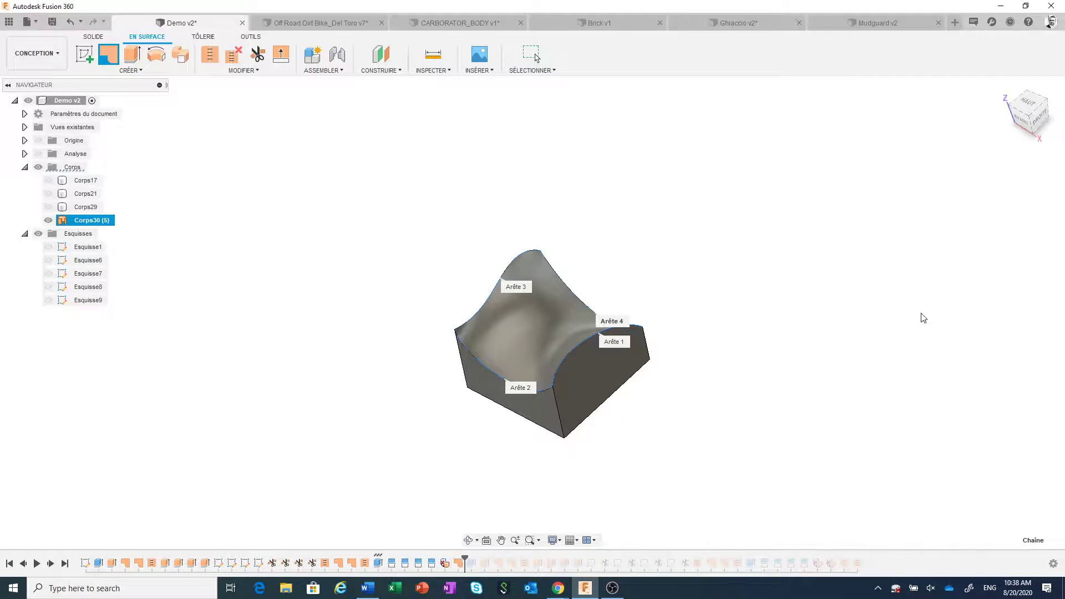
# Step: Stitch Corps31 and Corps30 into one solid, Corps32, and orbit to inspect it
pyautogui.click(209, 57)
pyautogui.click(505, 260)
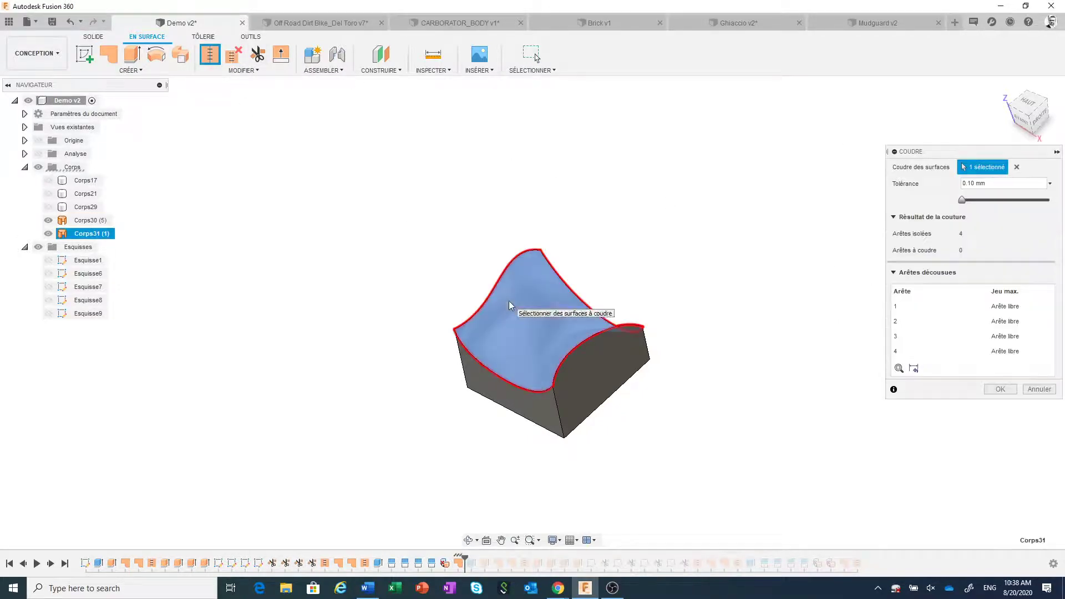
pyautogui.click(484, 363)
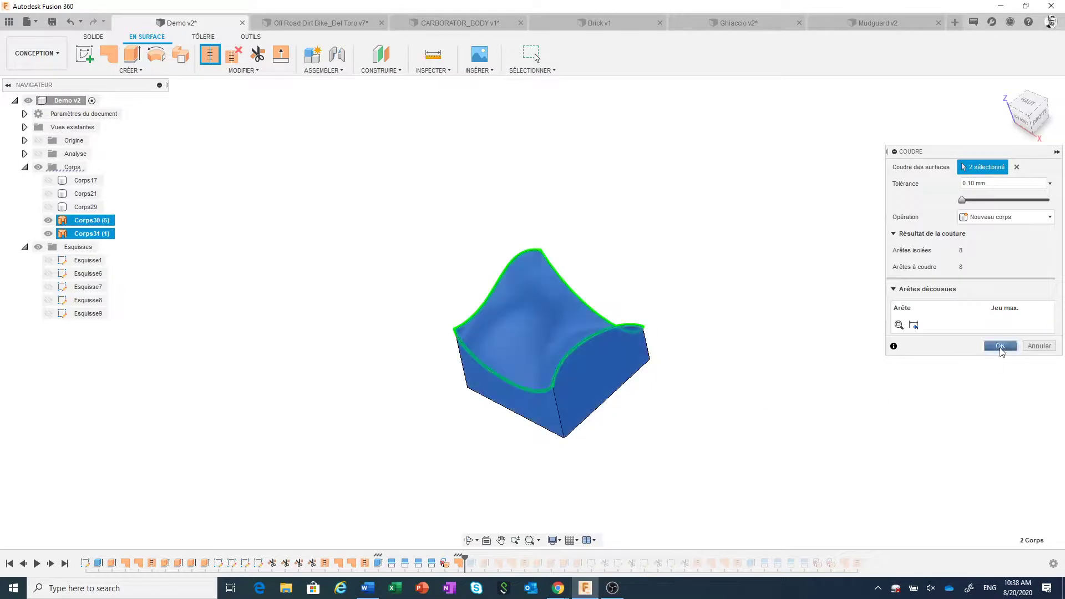
pyautogui.click(1001, 346)
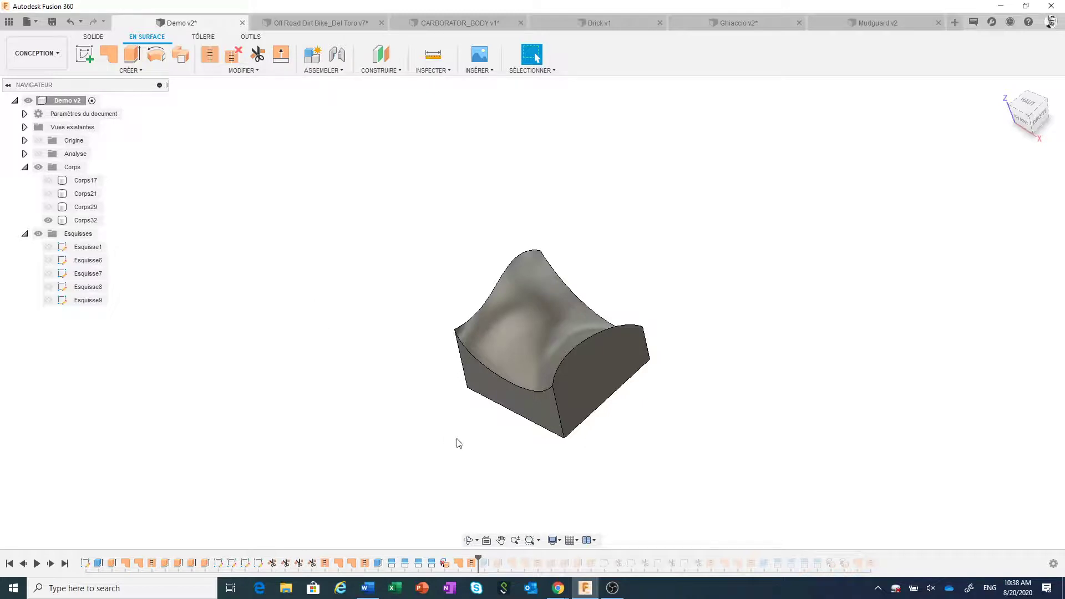
pyautogui.moveTo(458, 442)
pyautogui.keyDown('shift'); pyautogui.mouseDown(button='middle')
pyautogui.moveTo(477, 453)
pyautogui.moveTo(480, 444)
pyautogui.moveTo(428, 407)
pyautogui.moveTo(385, 402)
pyautogui.mouseUp(button='middle'); pyautogui.keyUp('shift')
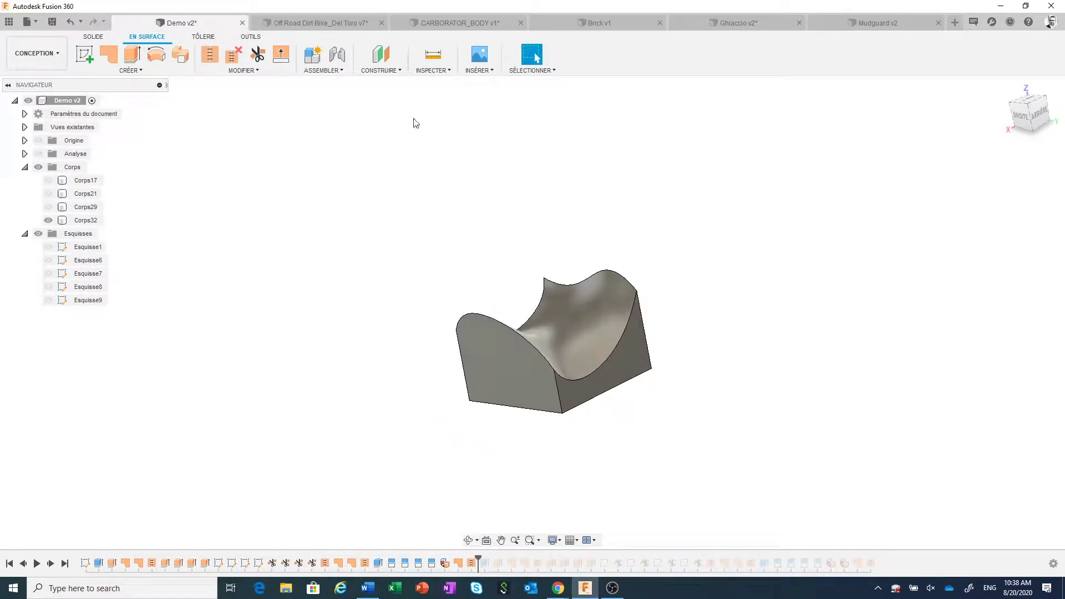
# Step: In the Brick v1 document, roll the timeline back to just after Extrude1
pyautogui.click(570, 21)
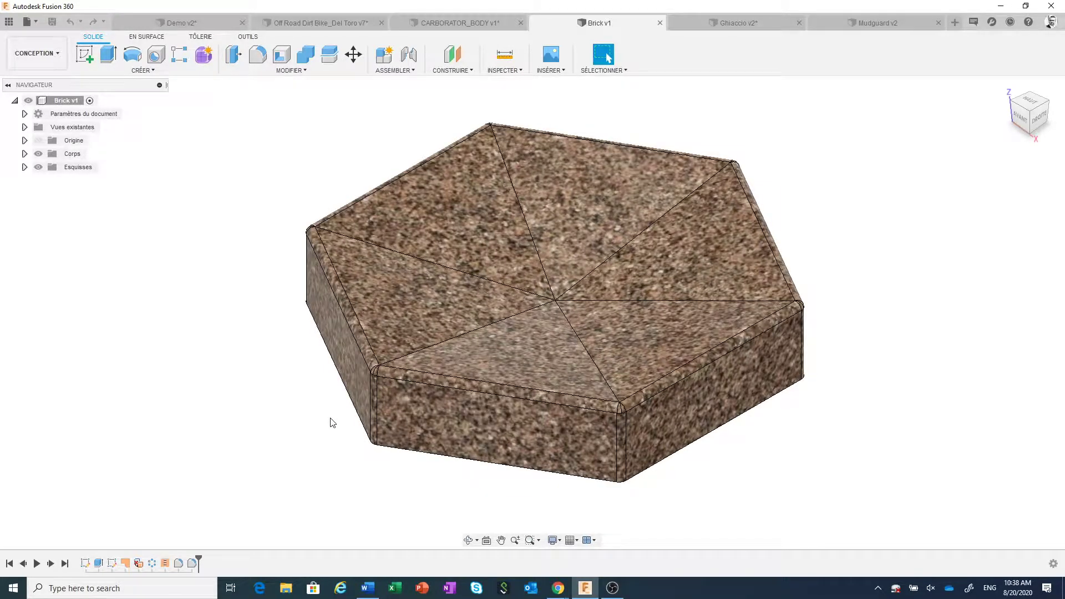
pyautogui.scroll(1, 339, 438)
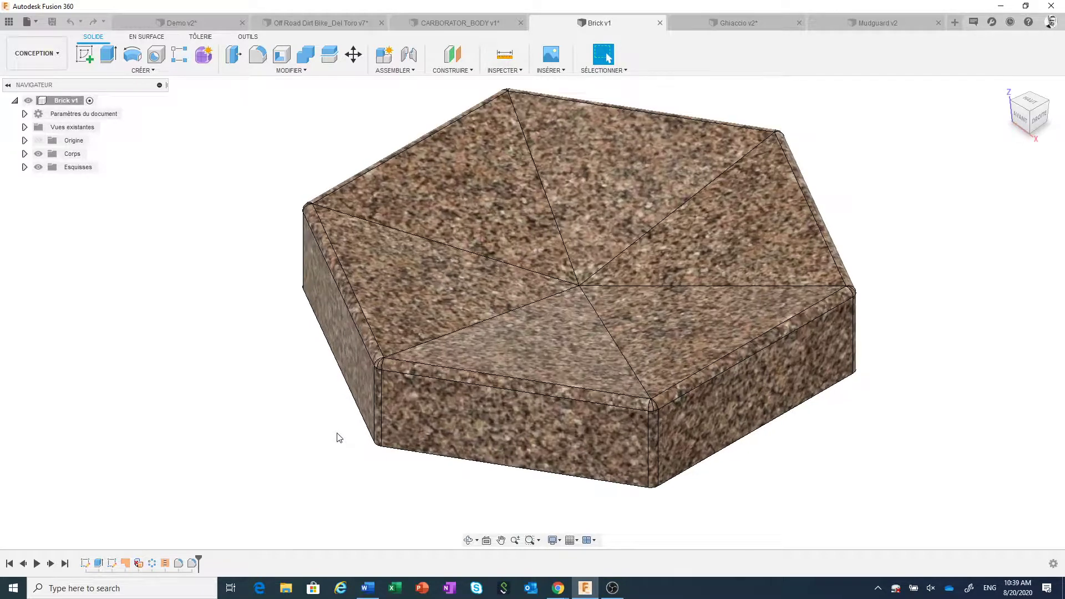
pyautogui.scroll(-2, 339, 438)
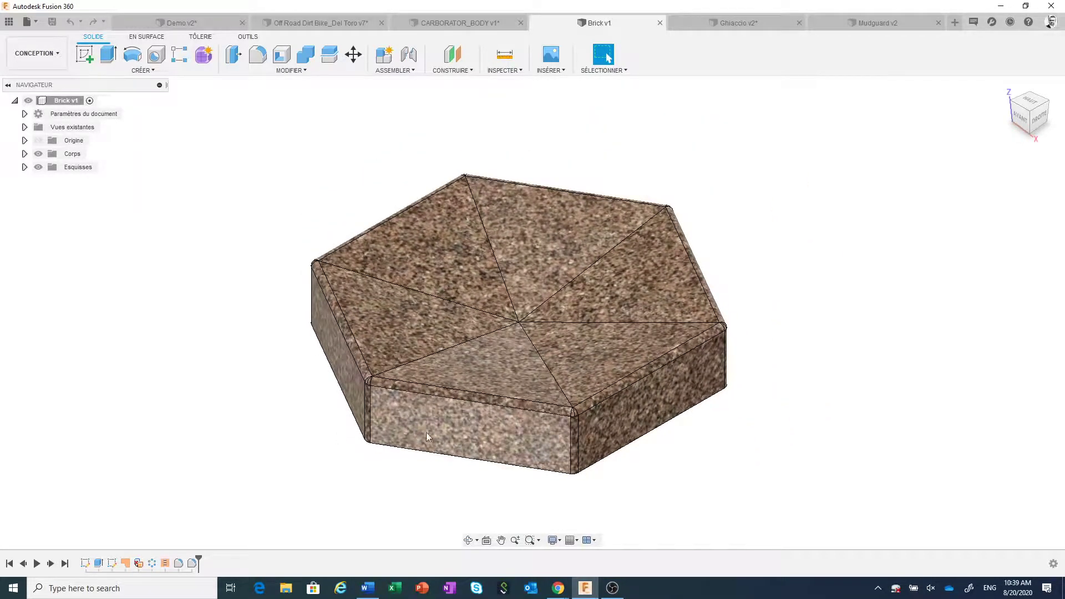
pyautogui.scroll(2, 430, 436)
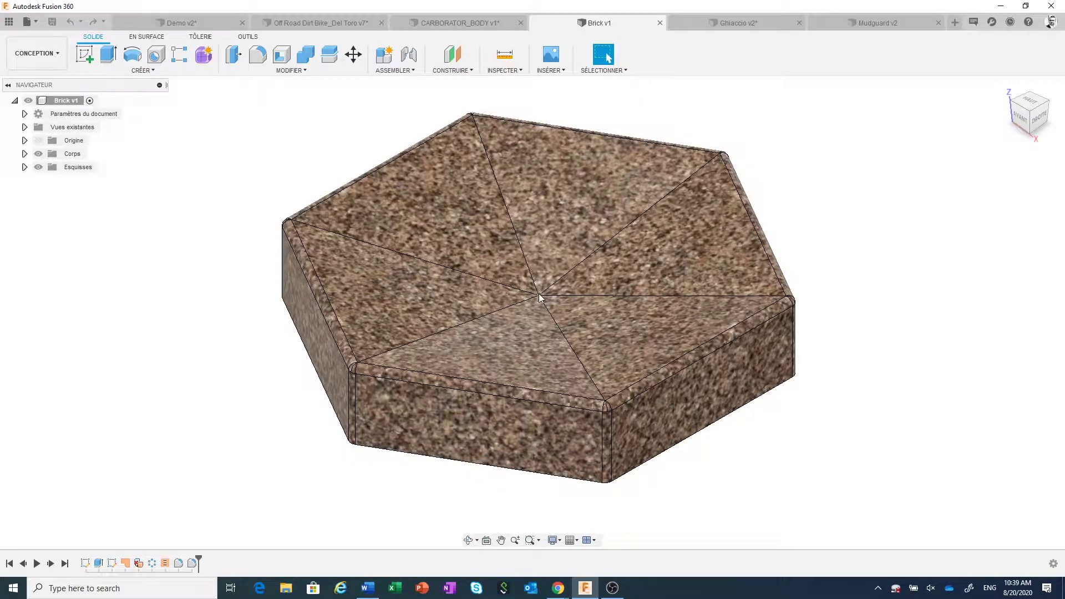
pyautogui.keyDown('shift'); pyautogui.moveTo(541, 300); pyautogui.dragTo(542, 299, button='middle'); pyautogui.keyUp('shift')
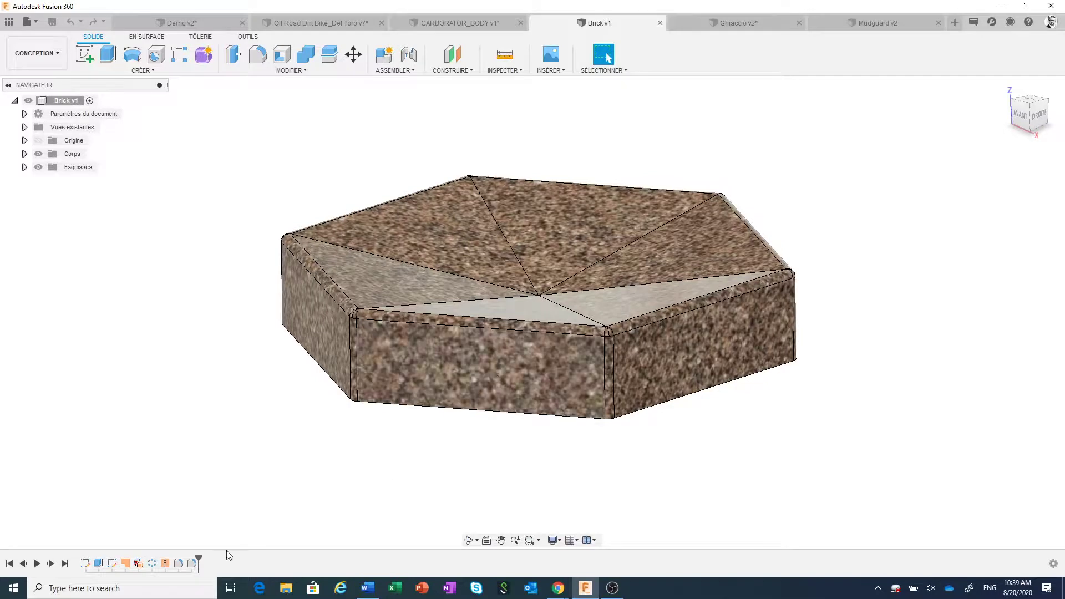
pyautogui.moveTo(201, 557); pyautogui.dragTo(106, 551)
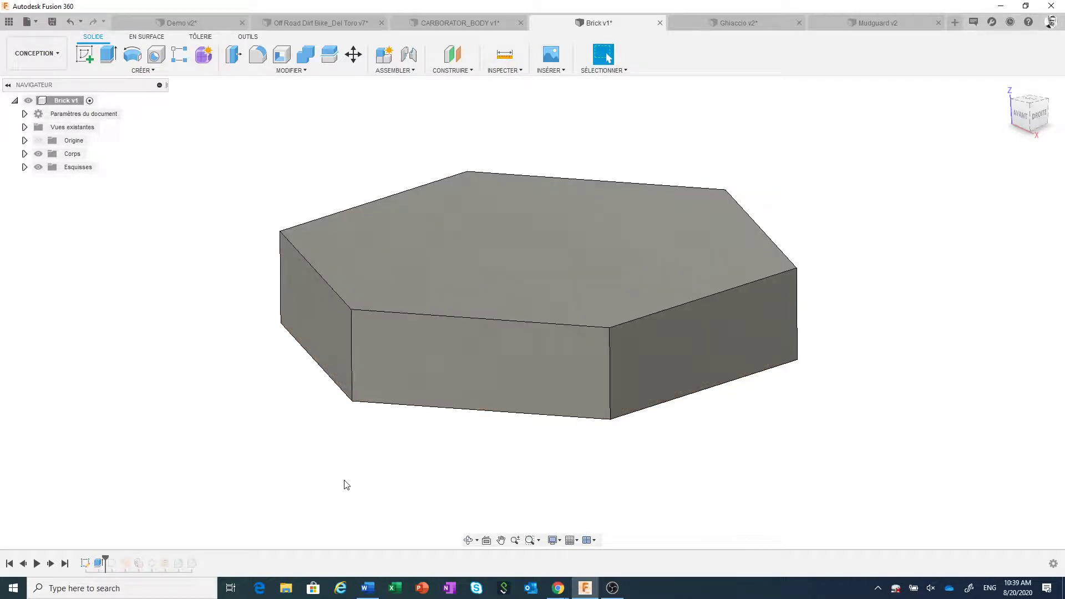
pyautogui.scroll(-1, 525, 485)
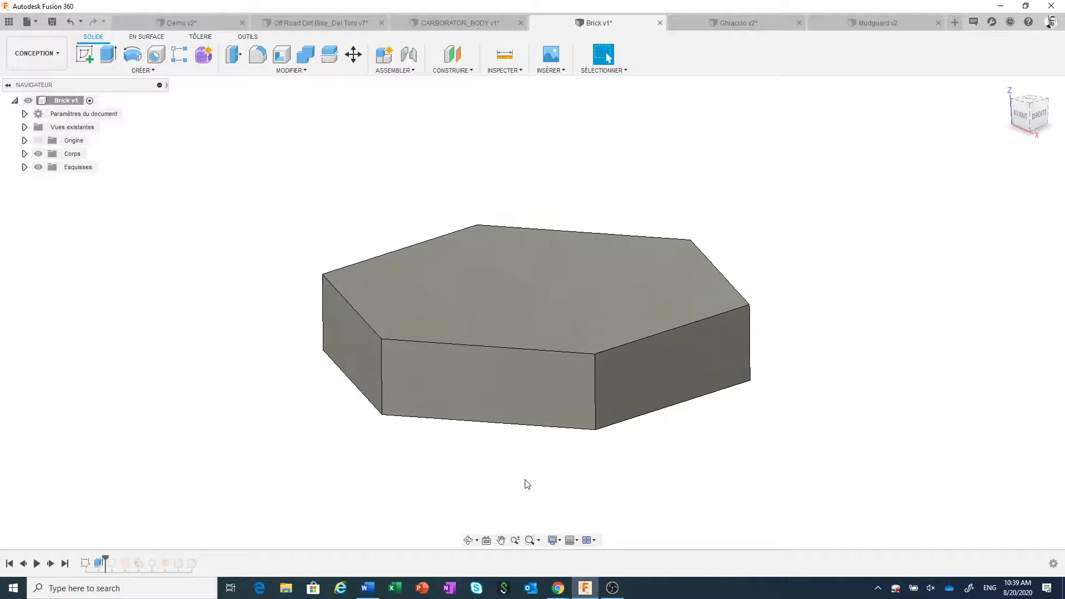
pyautogui.scroll(-1, 527, 484)
pyautogui.scroll(-1, 541, 478)
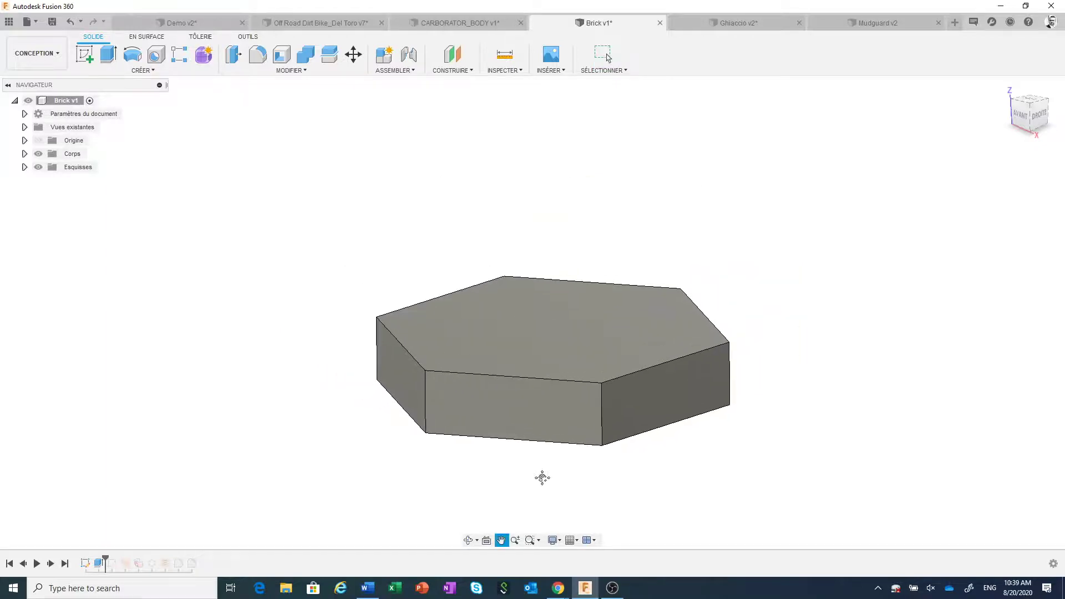
pyautogui.moveTo(541, 478)
pyautogui.keyDown('shift'); pyautogui.mouseDown(button='middle')
pyautogui.moveTo(549, 492)
pyautogui.moveTo(560, 452)
pyautogui.mouseUp(button='middle'); pyautogui.keyUp('shift')
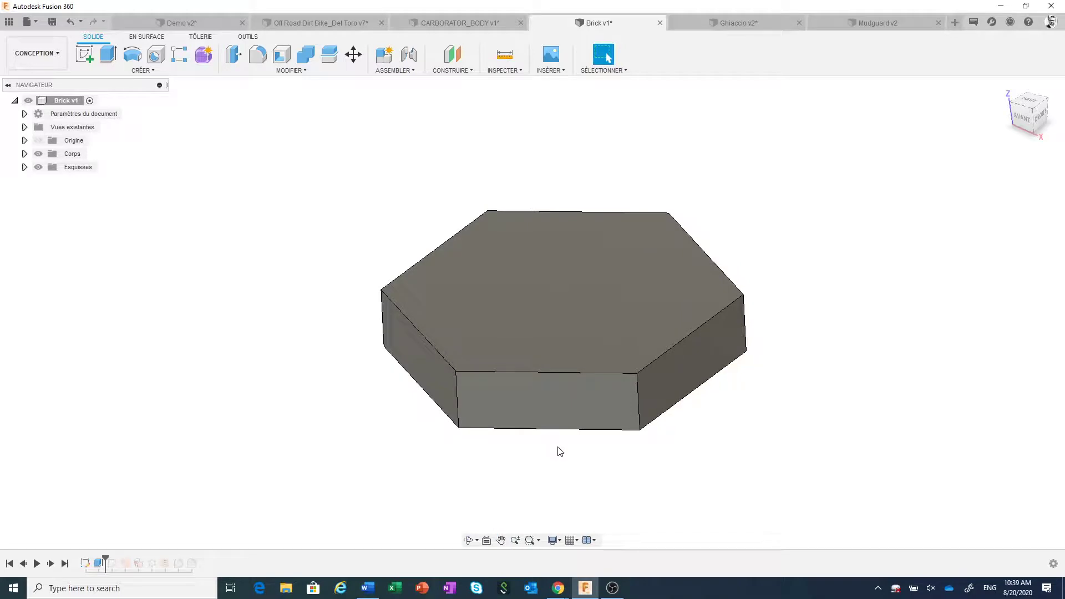
pyautogui.click(590, 294)
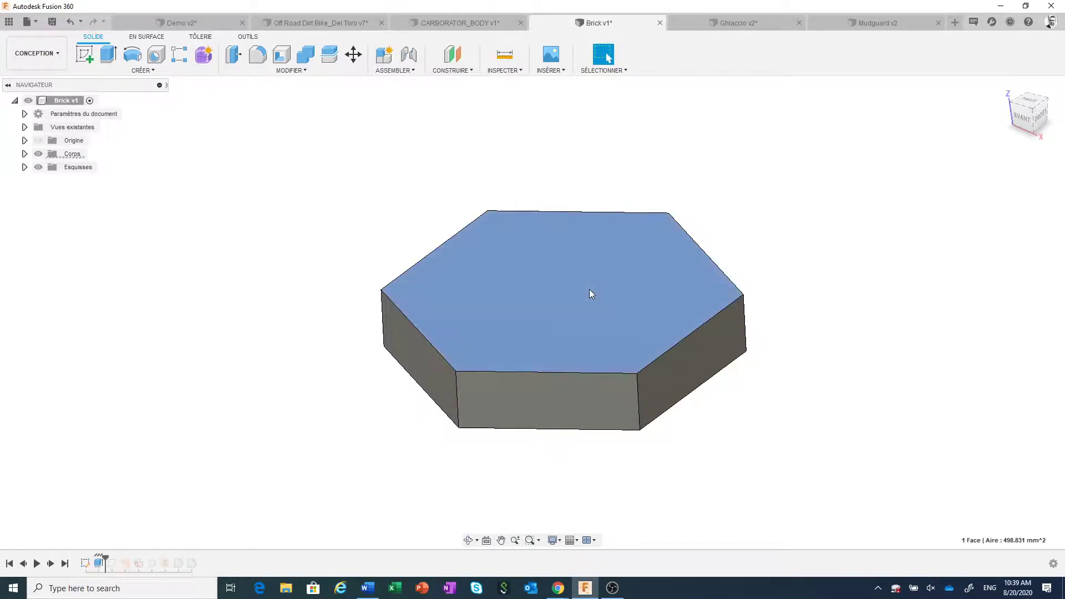
pyautogui.rightClick(589, 289)
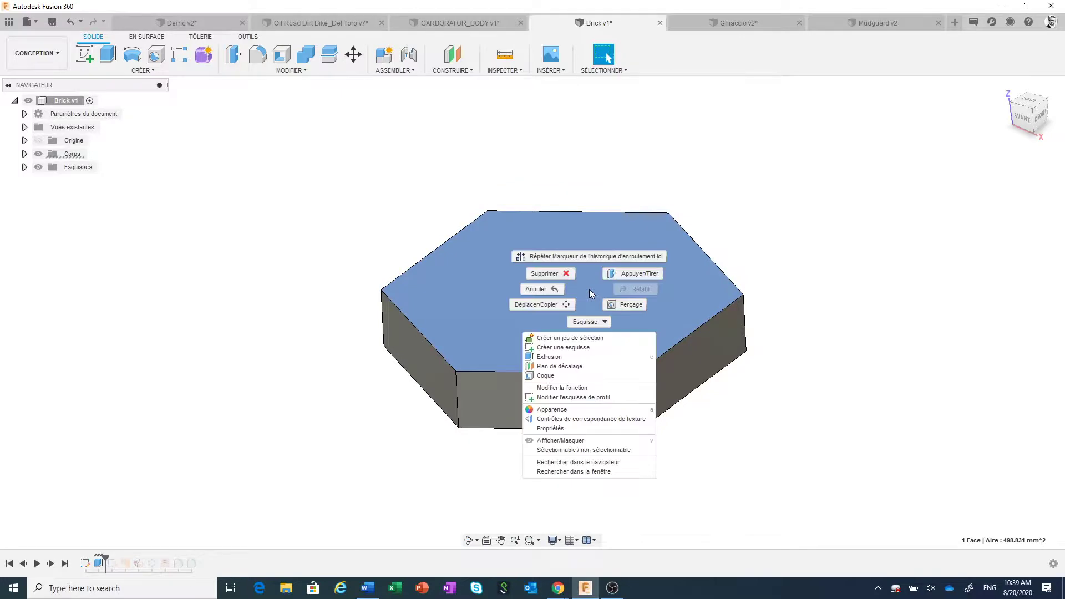
pyautogui.click(576, 358)
pyautogui.moveTo(589, 279); pyautogui.dragTo(585, 292)
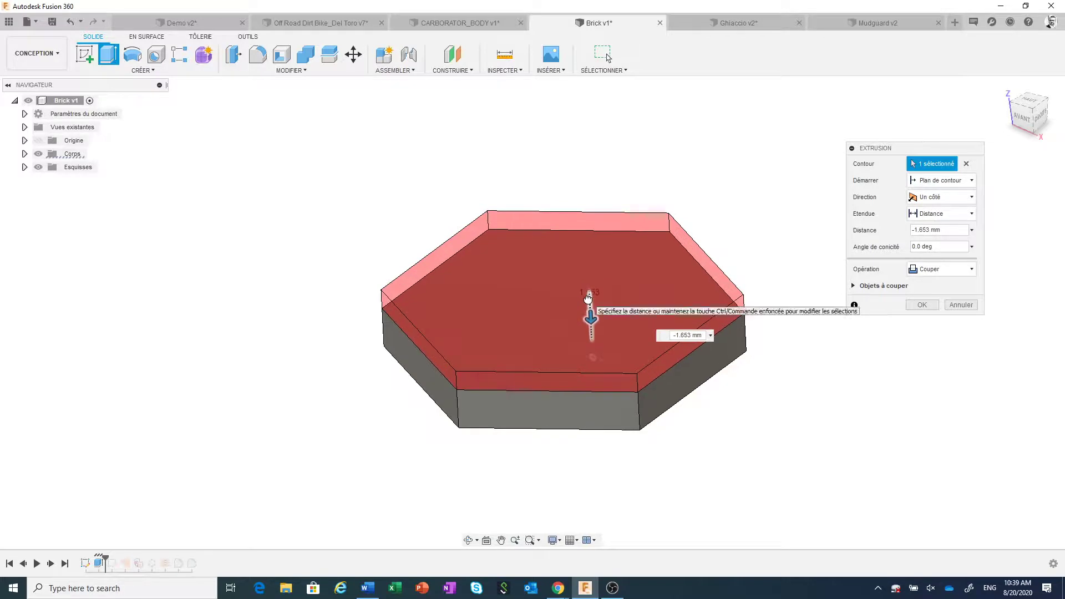
pyautogui.moveTo(586, 292)
pyautogui.mouseDown()
pyautogui.moveTo(593, 356)
pyautogui.moveTo(552, 316)
pyautogui.moveTo(572, 306)
pyautogui.moveTo(544, 294)
pyautogui.mouseUp()
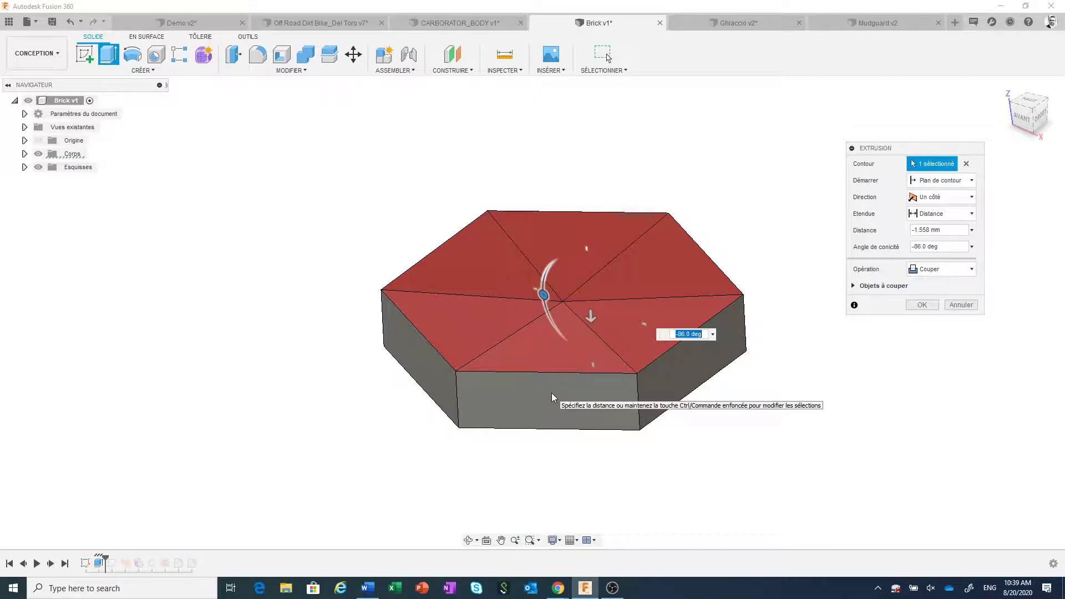
pyautogui.scroll(1, 558, 317)
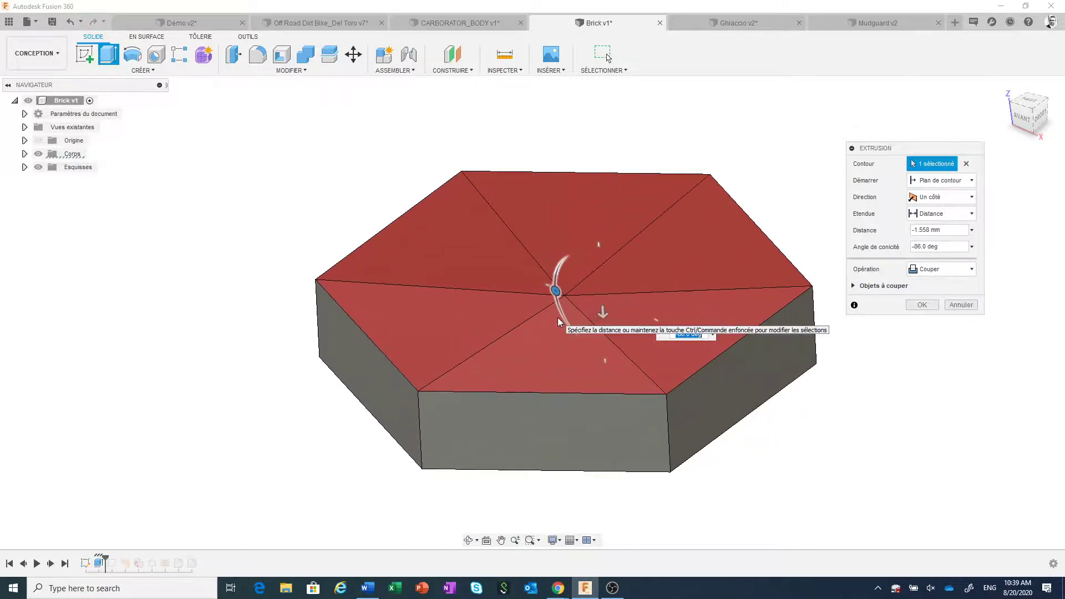
pyautogui.scroll(-1, 557, 318)
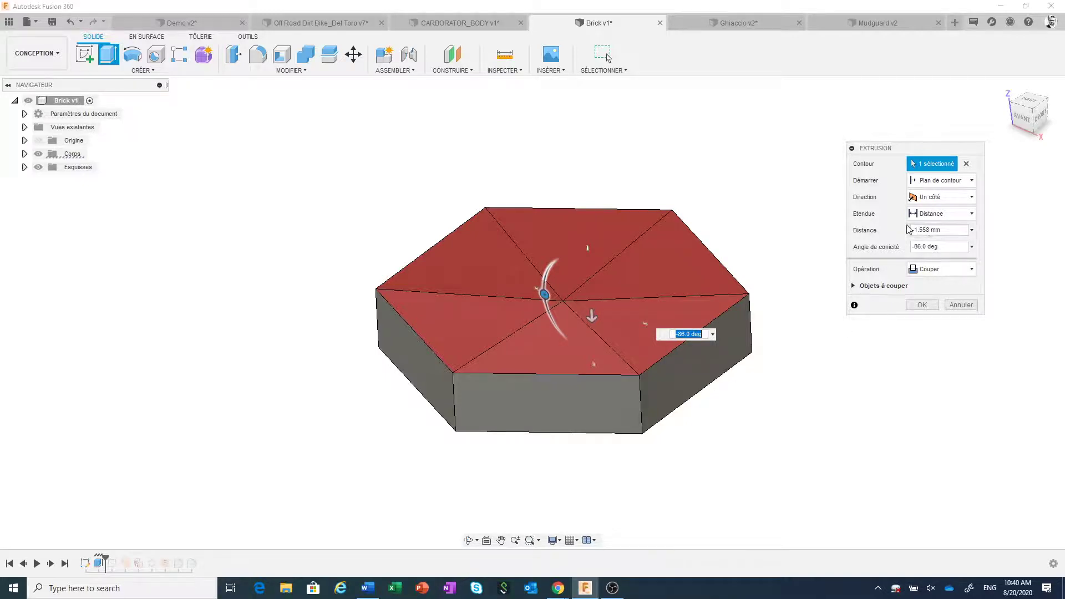
pyautogui.click(957, 309)
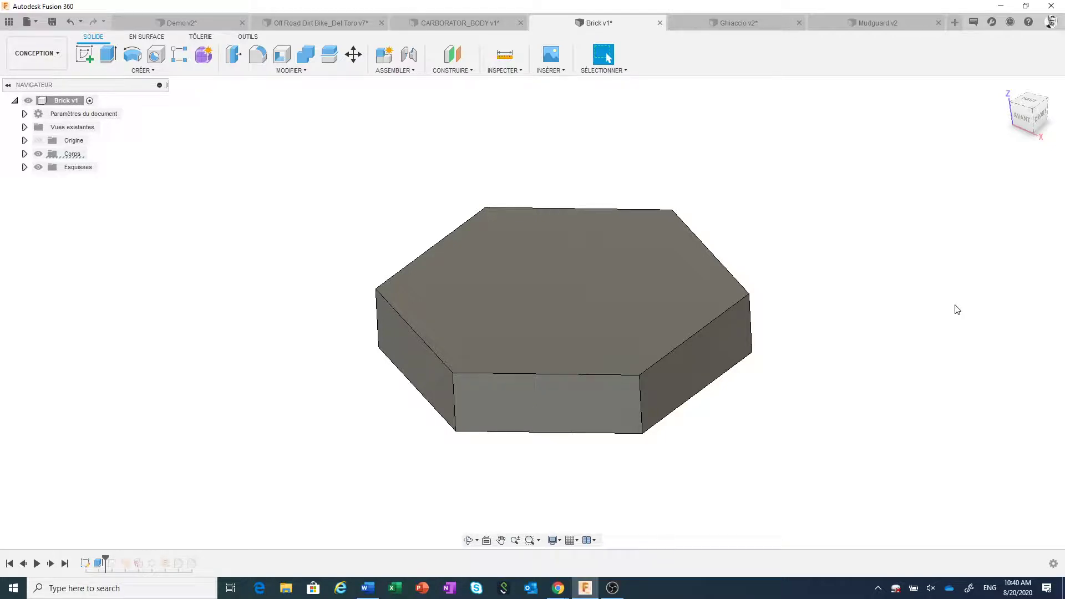
# Step: Sketch on the front plane and project the hexagonal body's intersection into it
pyautogui.scroll(-2, 875, 345)
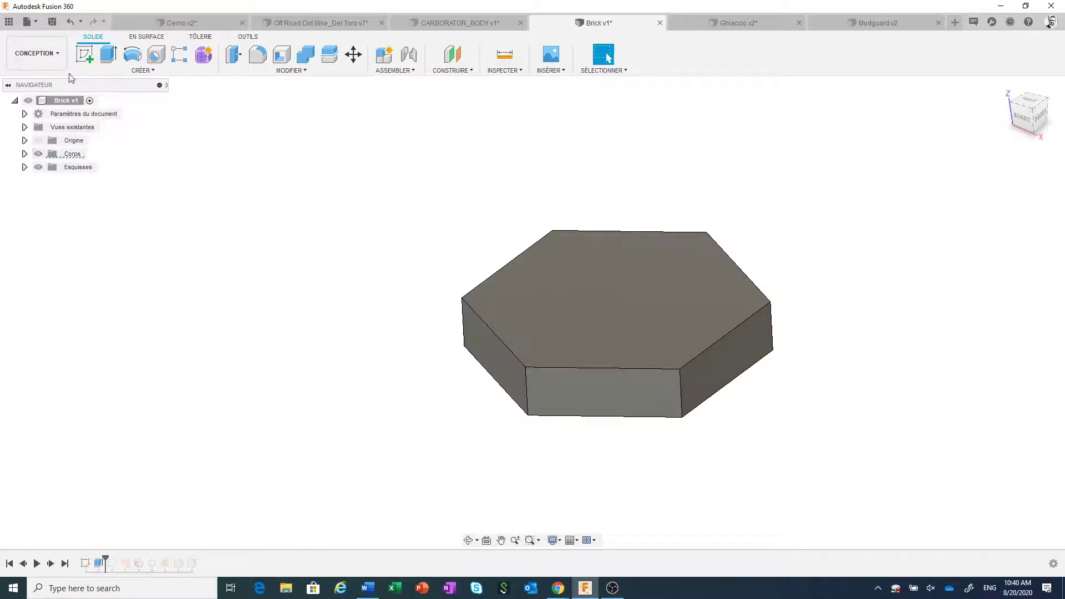
pyautogui.click(83, 56)
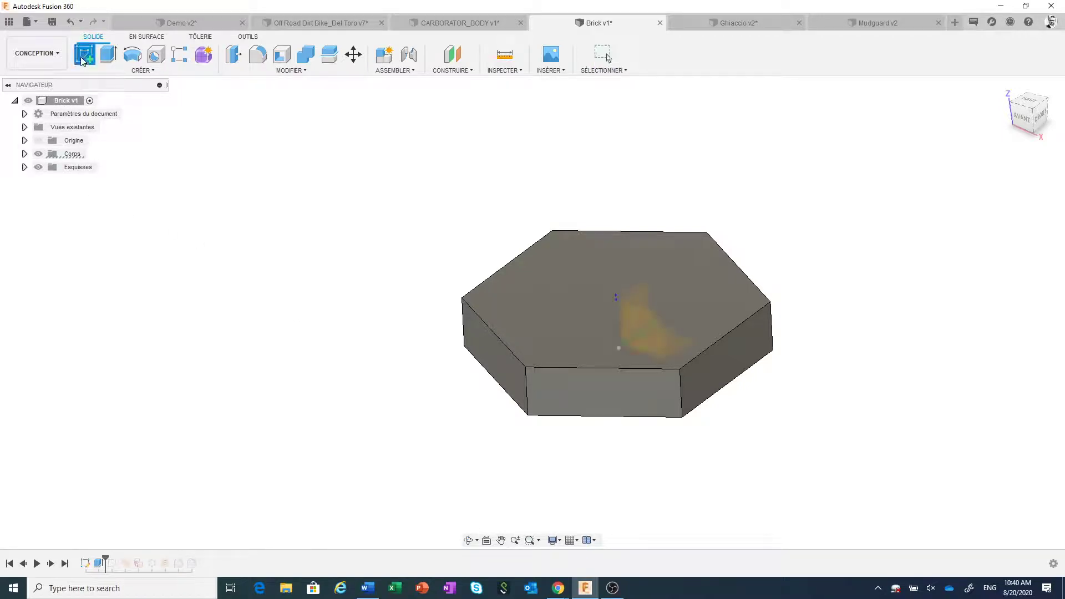
pyautogui.click(661, 319)
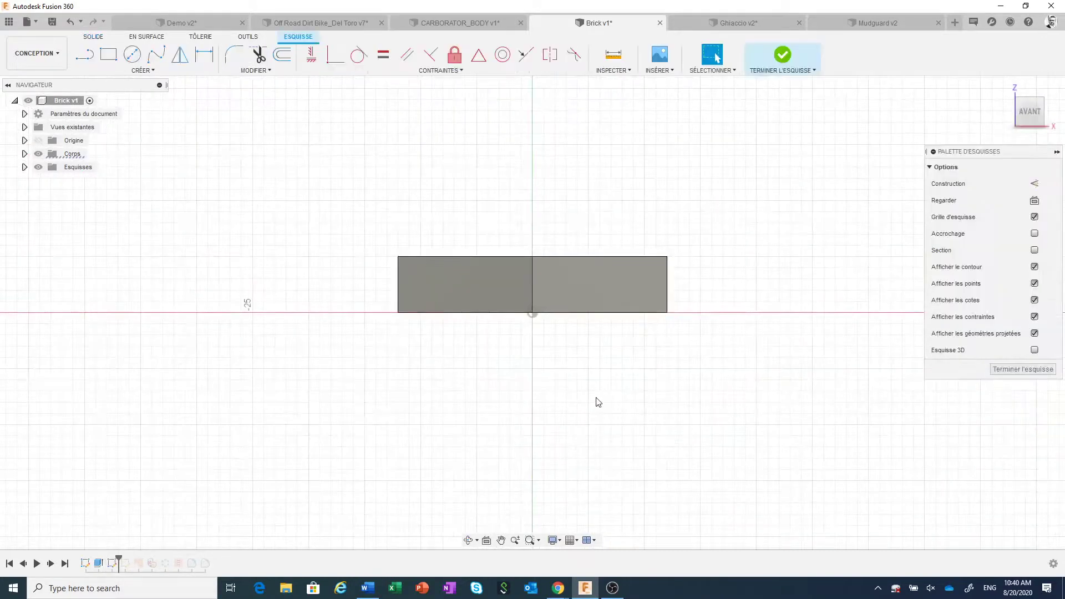
pyautogui.keyDown('shift'); pyautogui.moveTo(597, 403); pyautogui.dragTo(626, 416, button='middle'); pyautogui.keyUp('shift')
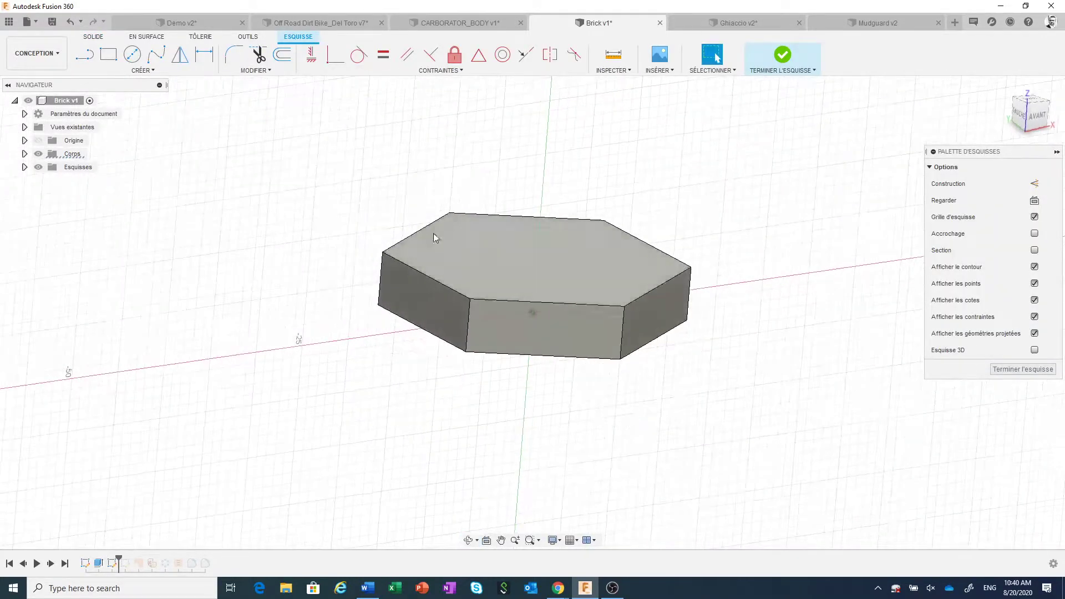
pyautogui.click(163, 72)
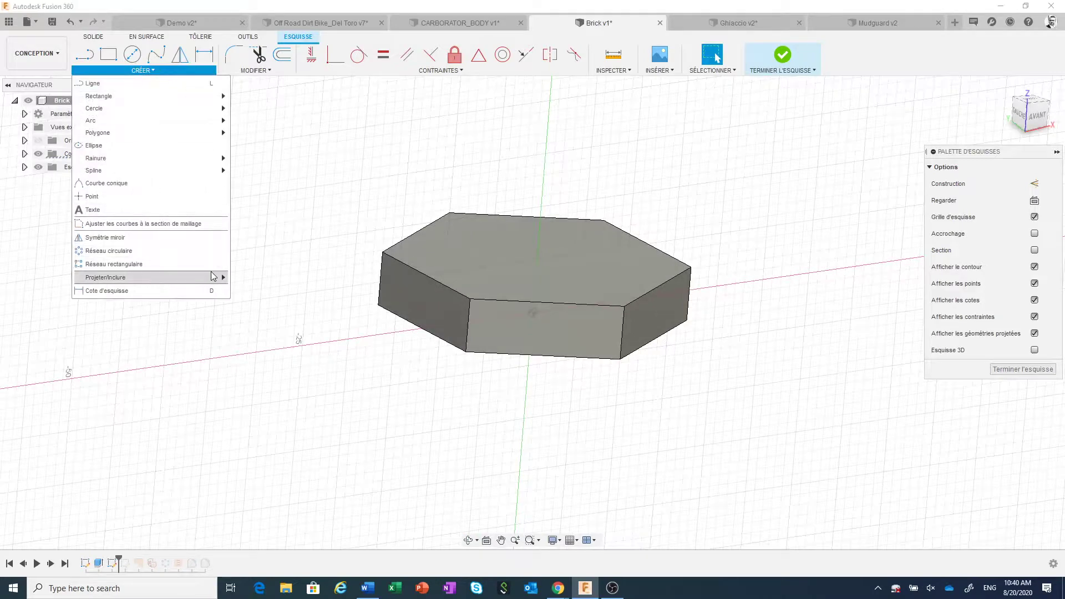
pyautogui.moveTo(125, 278)
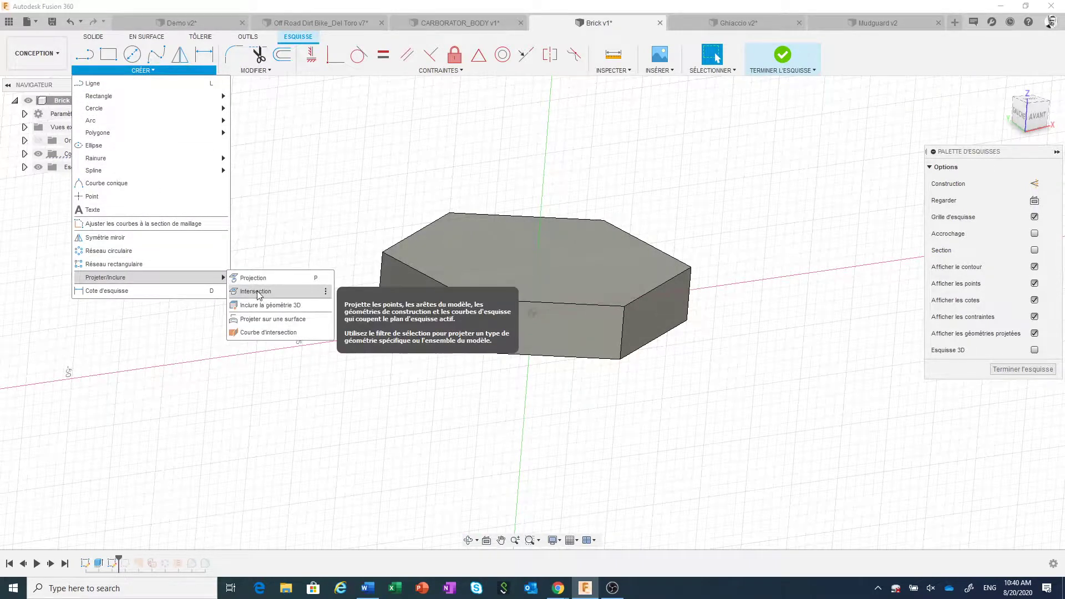
pyautogui.click(257, 292)
pyautogui.click(930, 180)
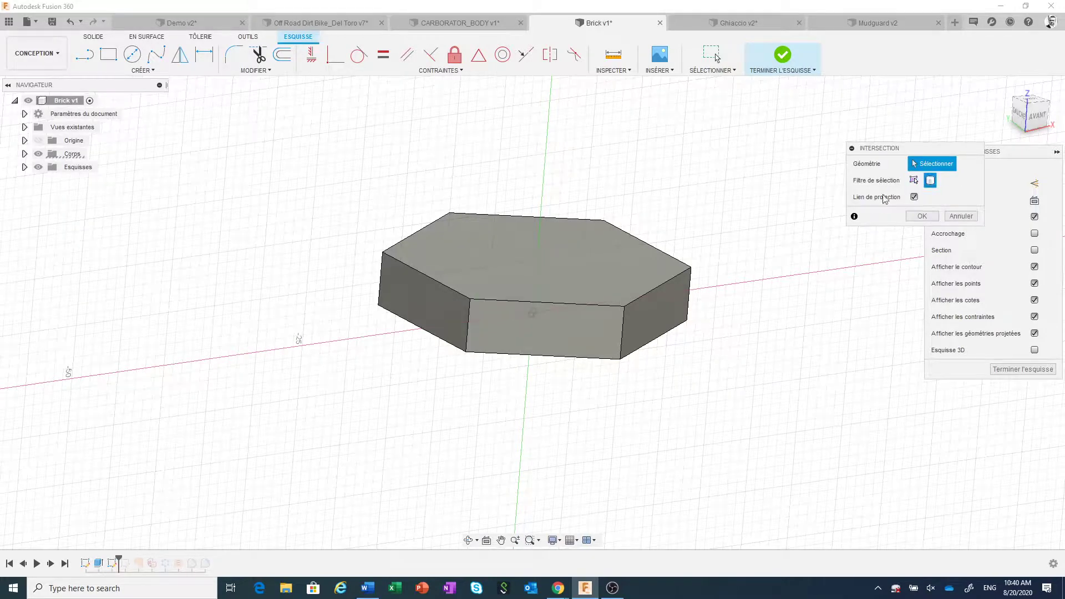
pyautogui.click(681, 279)
pyautogui.click(922, 216)
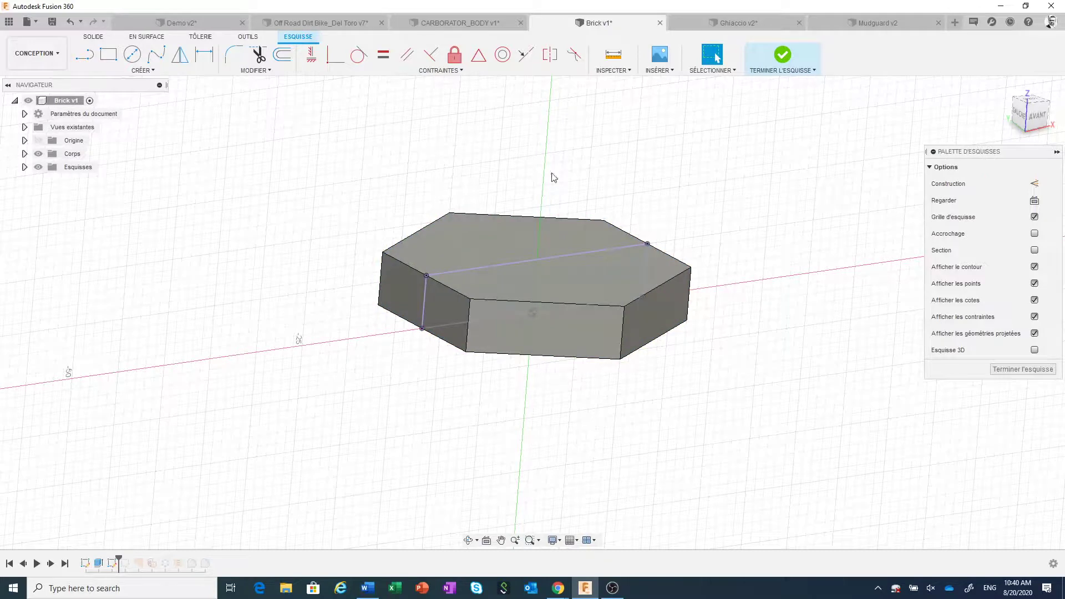
# Step: Hide Corps1, make the intersection rectangle construction geometry, and view the sketch from the front
pyautogui.click(25, 153)
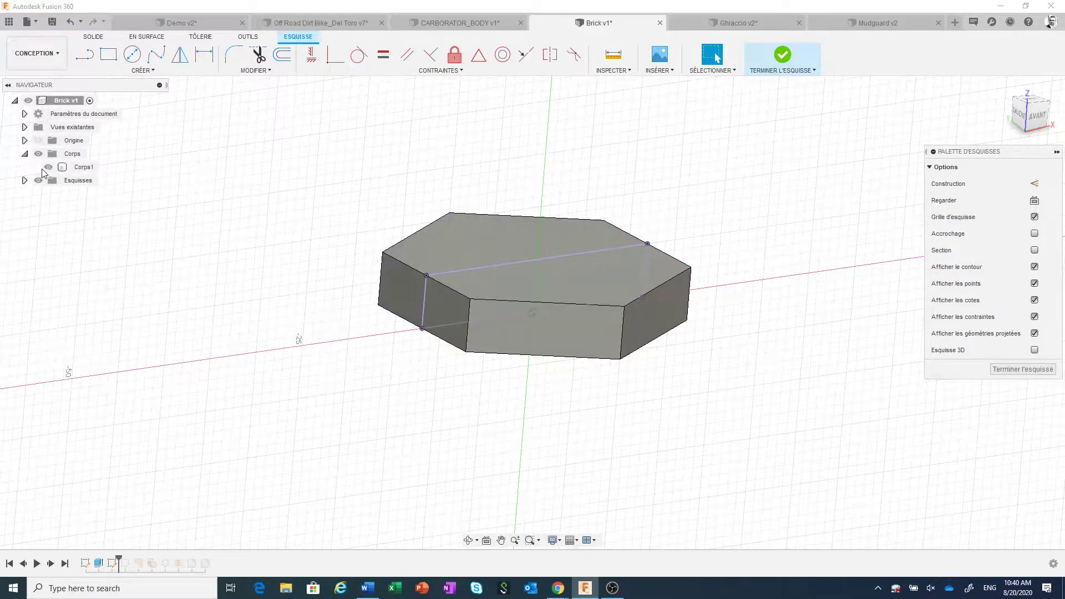
pyautogui.click(49, 168)
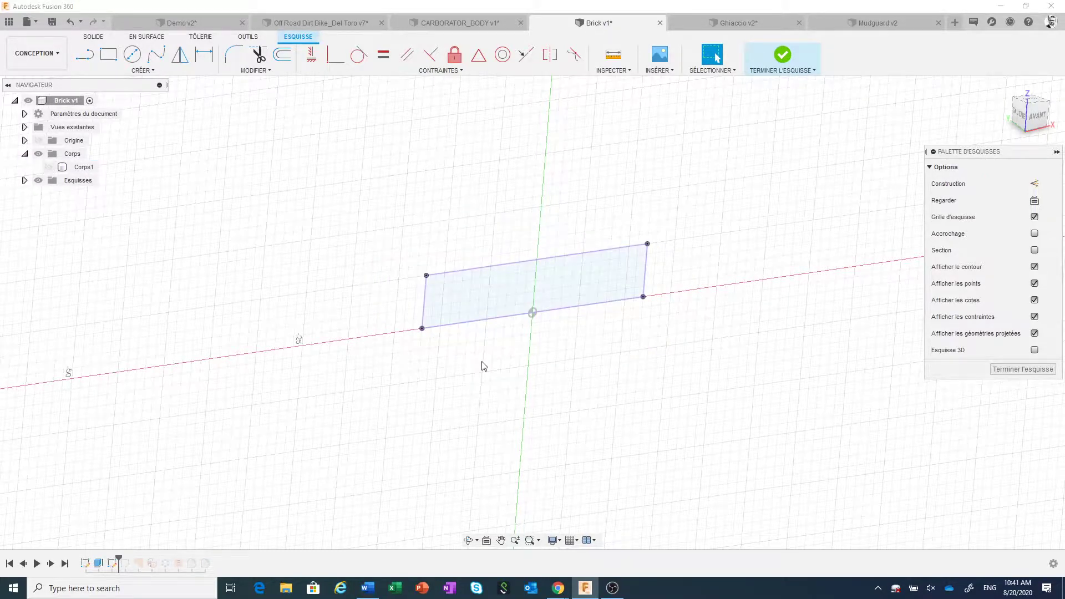
pyautogui.scroll(-1, 478, 363)
pyautogui.moveTo(405, 361); pyautogui.dragTo(698, 226)
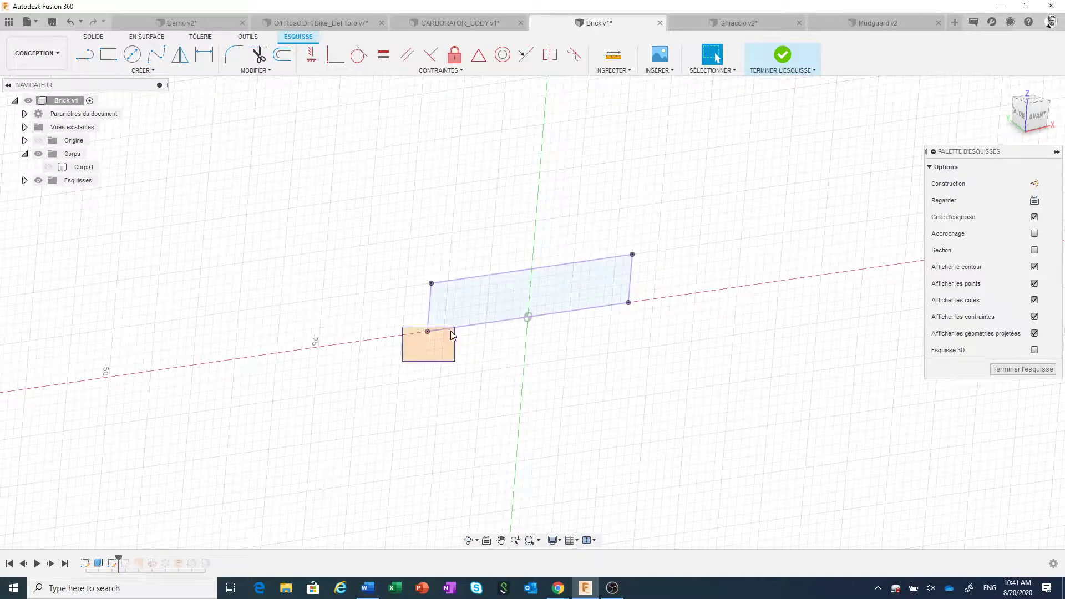
pyautogui.click(1034, 184)
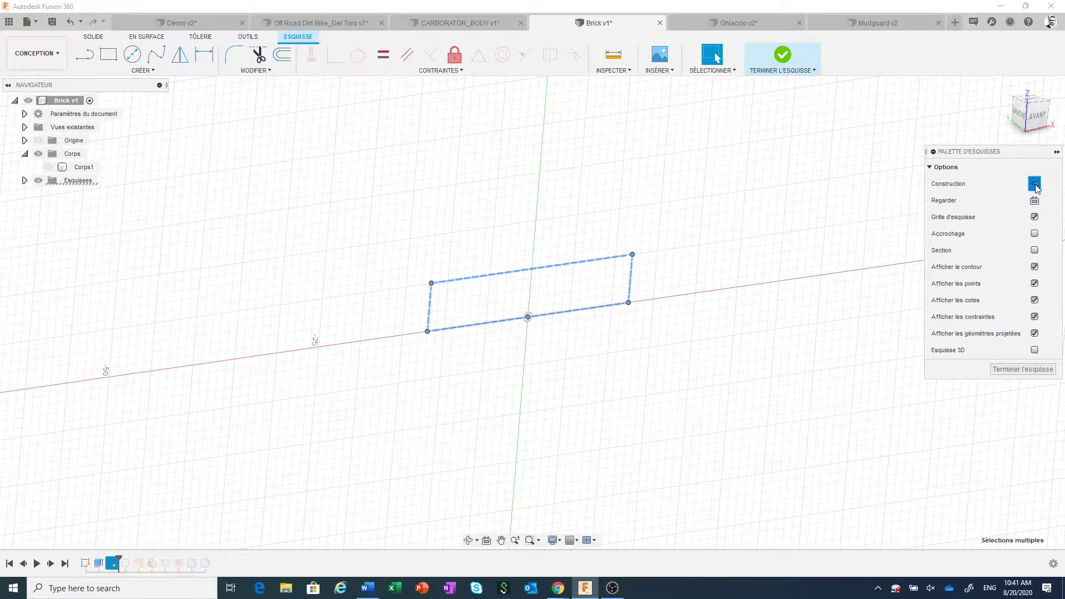
pyautogui.click(1036, 116)
# Step: Draw a single vertical line upward from the sketch origin
pyautogui.scroll(1, 516, 378)
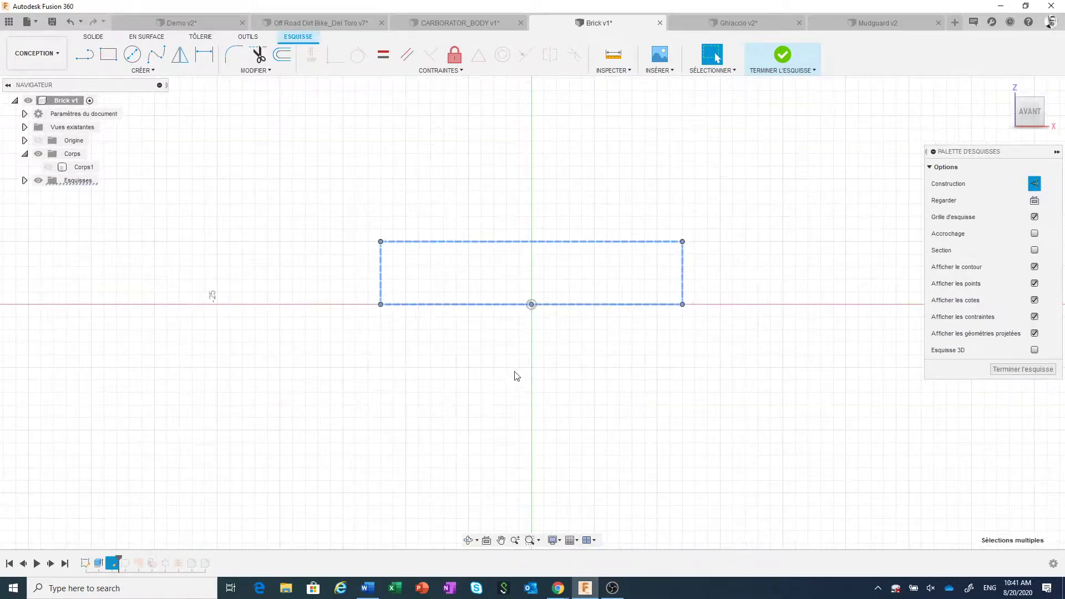
pyautogui.click(91, 60)
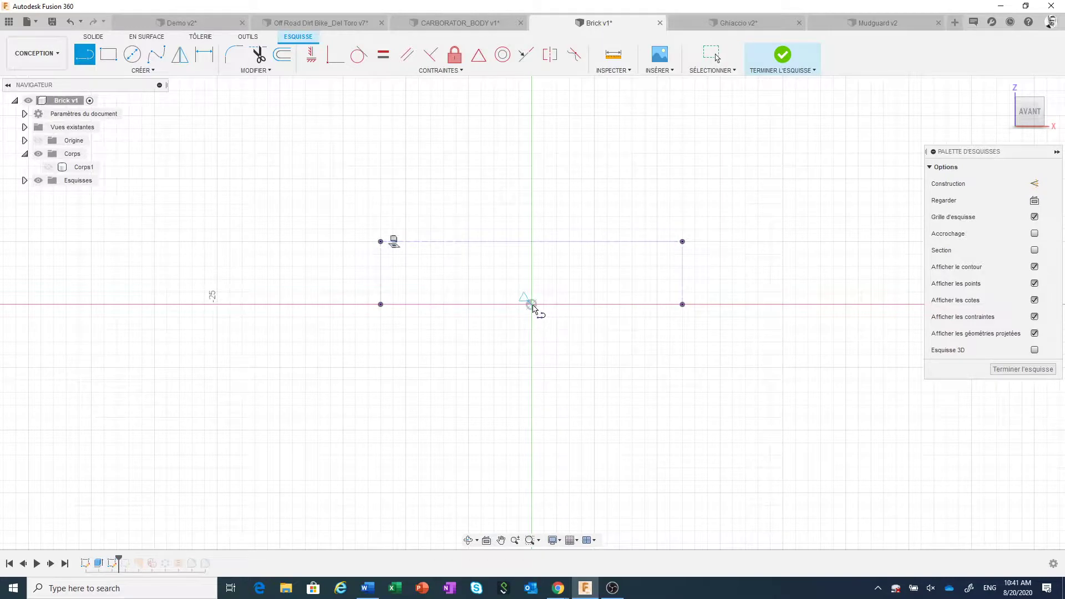
pyautogui.click(532, 305)
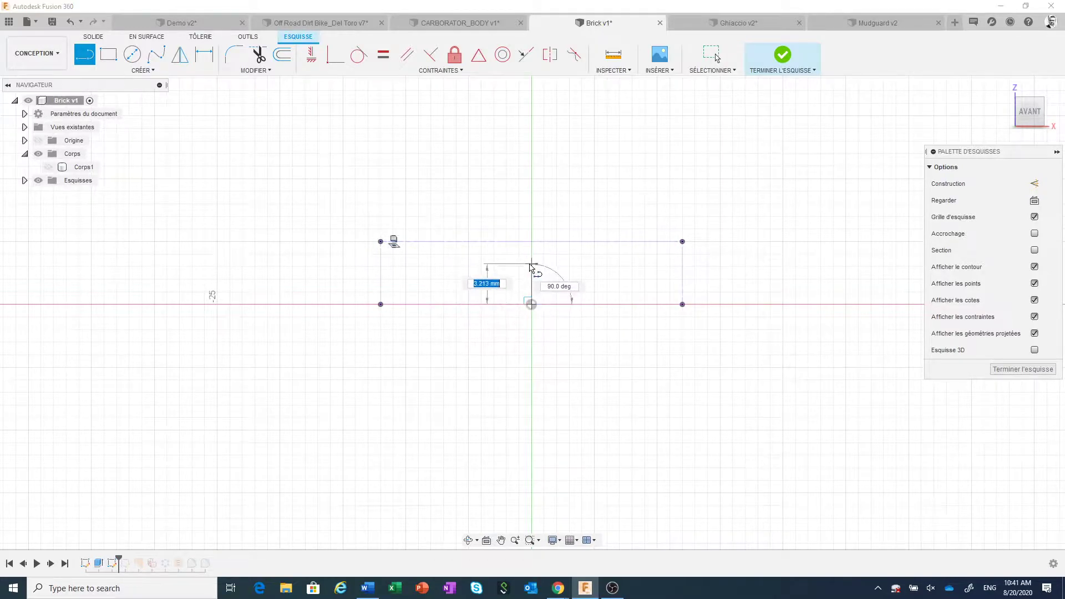
pyautogui.click(531, 263)
pyautogui.rightClick(605, 336)
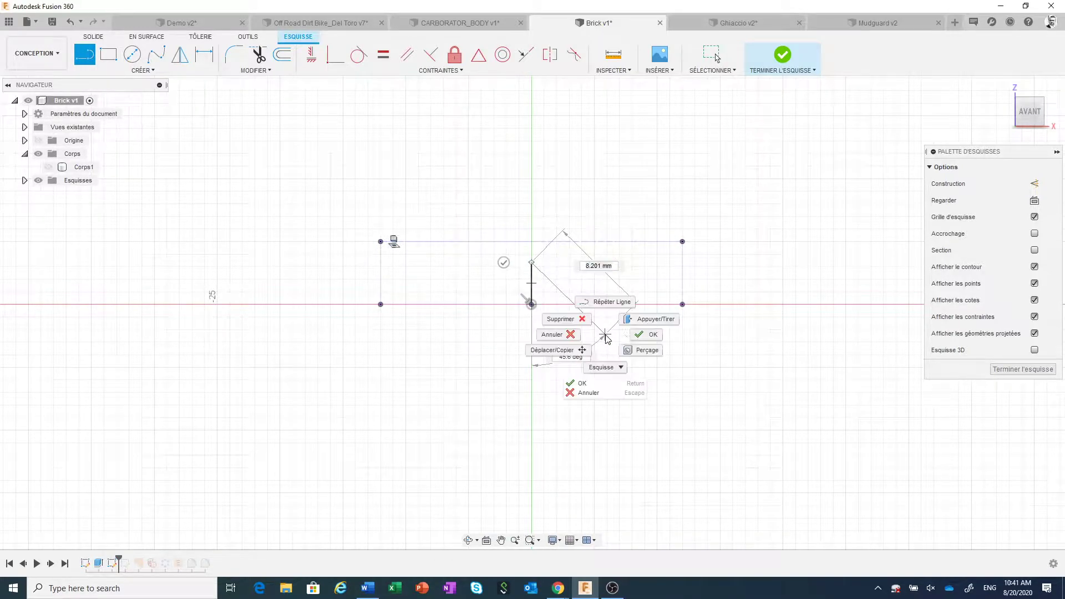
pyautogui.click(644, 335)
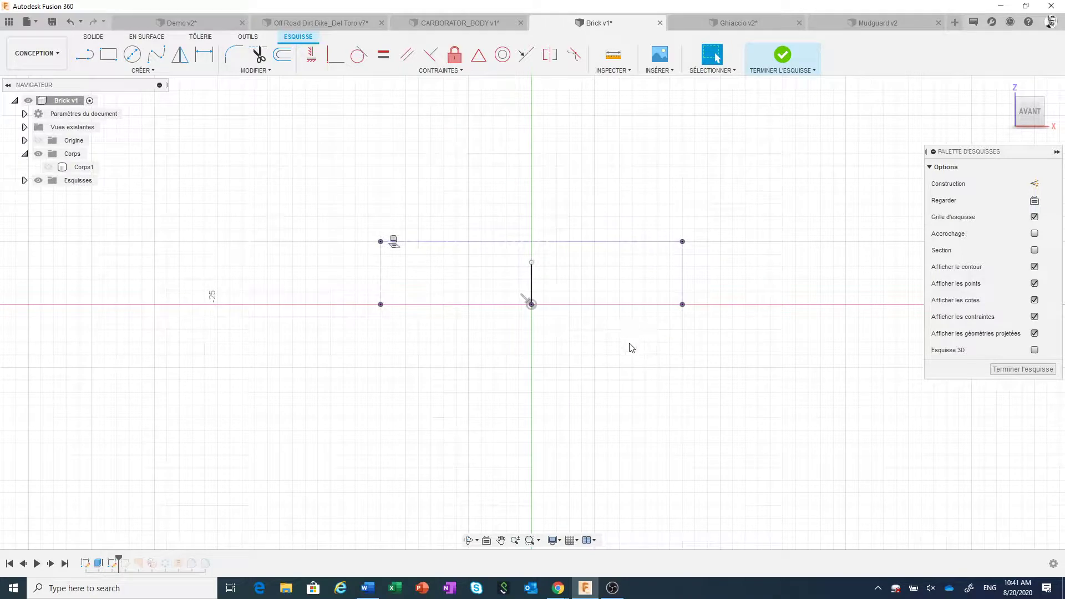
# Step: Make the vertical line construction geometry and dimension the rectangle height 3 mm
pyautogui.click(531, 285)
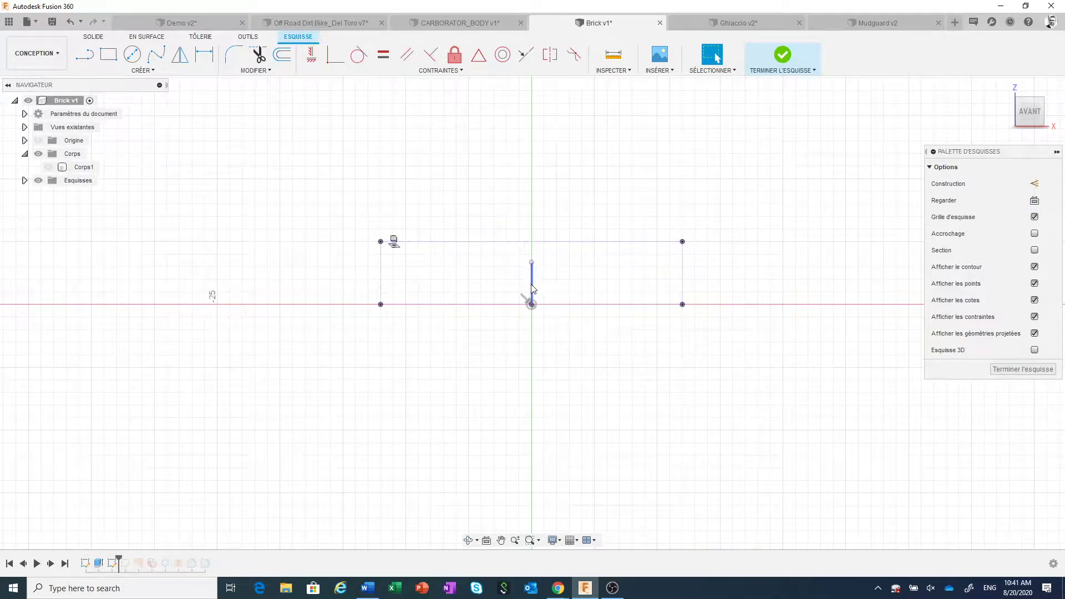
pyautogui.click(1035, 184)
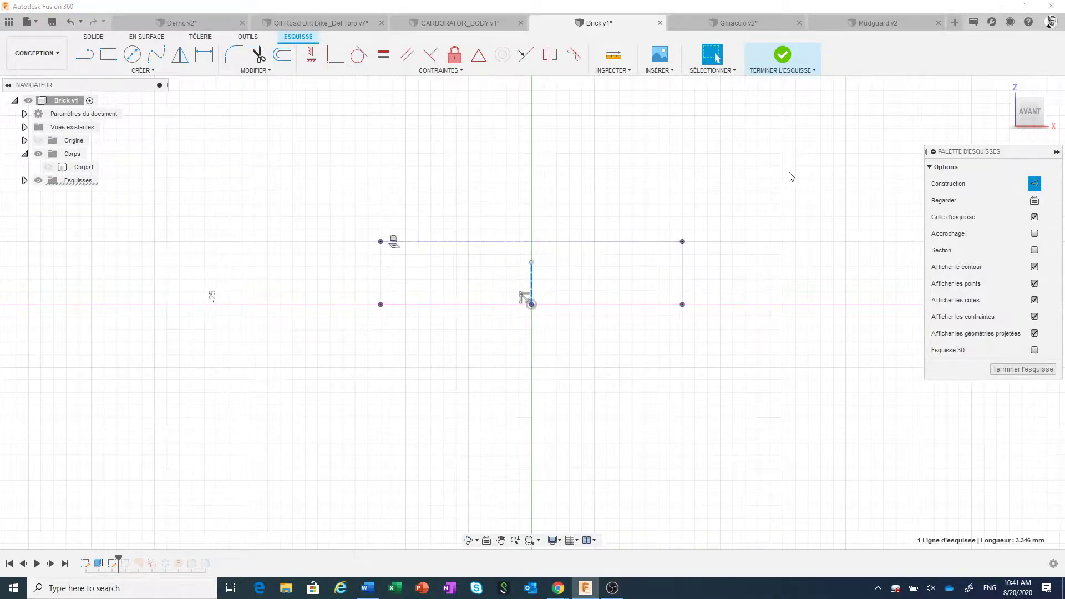
pyautogui.click(205, 54)
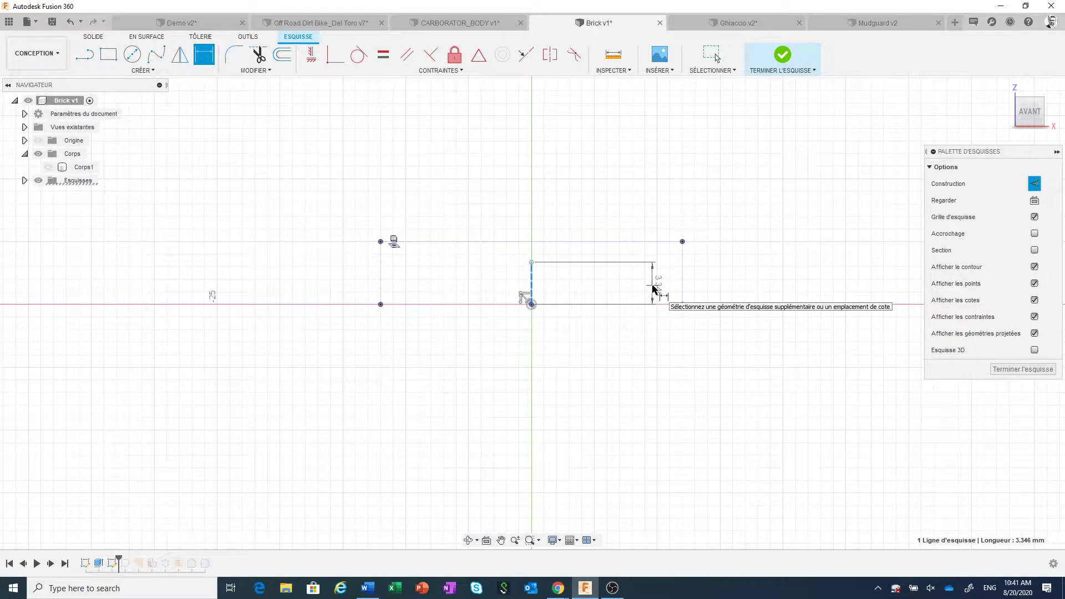
pyautogui.click(654, 287)
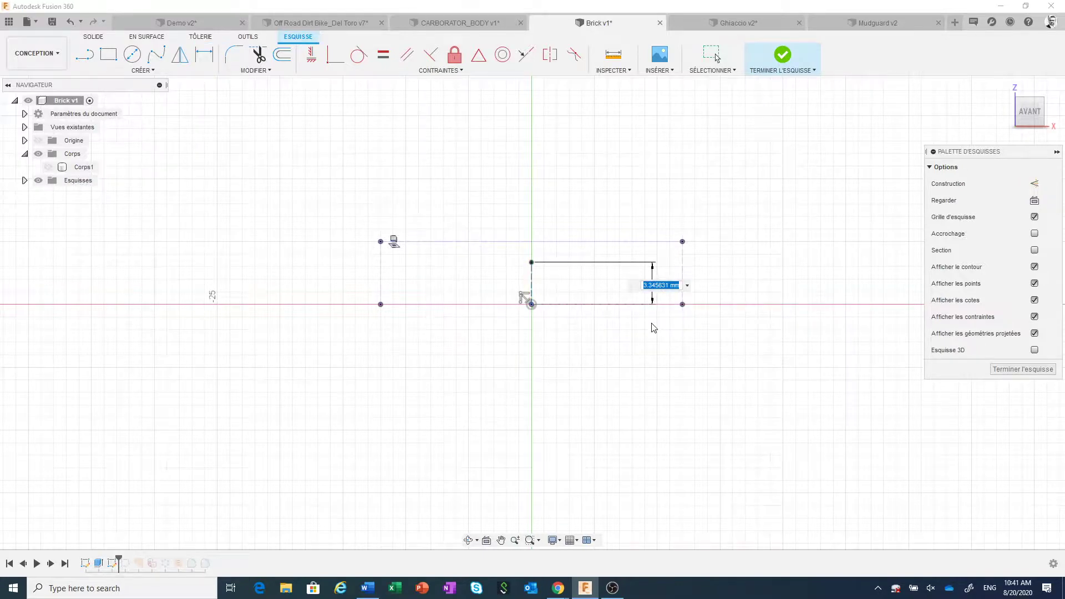
pyautogui.write('3')
pyautogui.press('Return')
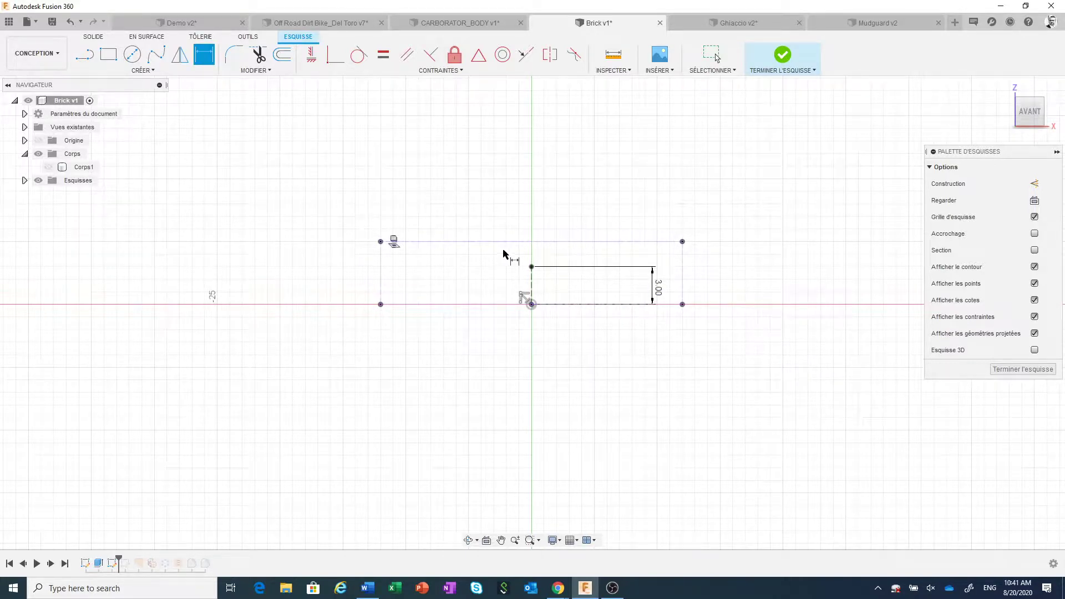
pyautogui.press('Escape')
# Step: Tilt the view into 3D and make the hexagonal Corps1 body visible again
pyautogui.scroll(-2, 577, 207)
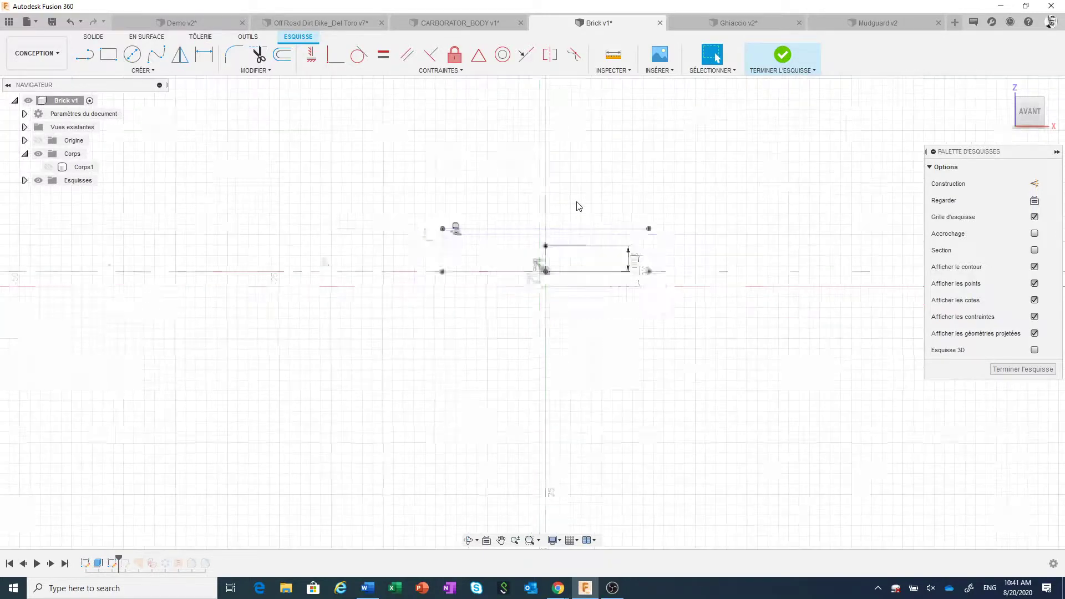
pyautogui.scroll(-1, 577, 207)
pyautogui.keyDown('shift'); pyautogui.moveTo(577, 199); pyautogui.dragTo(616, 209, button='middle'); pyautogui.keyUp('shift')
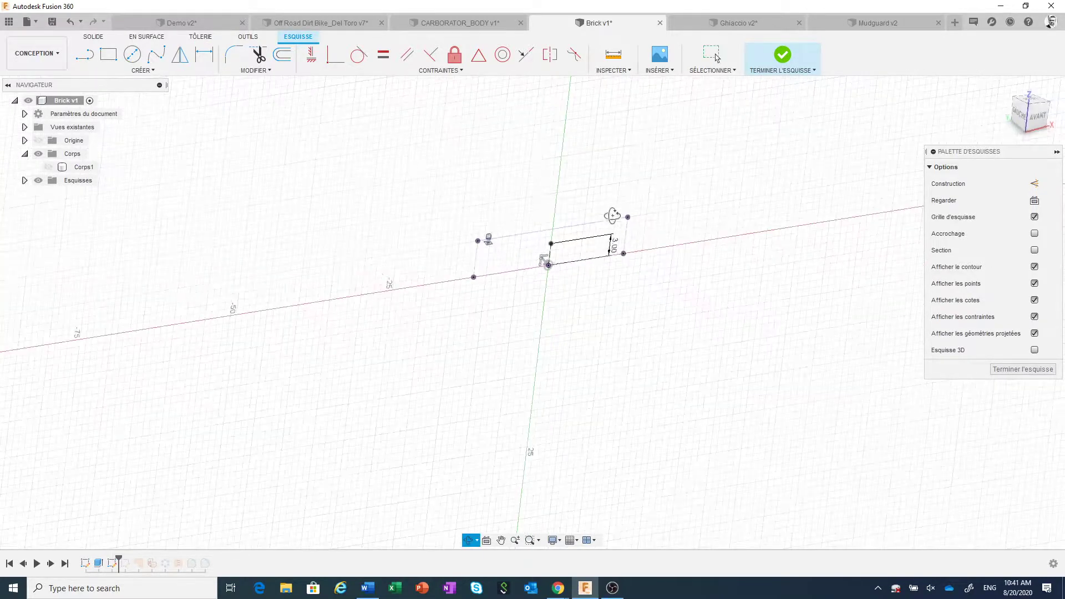
pyautogui.moveTo(627, 317); pyautogui.dragTo(642, 381, button='middle')
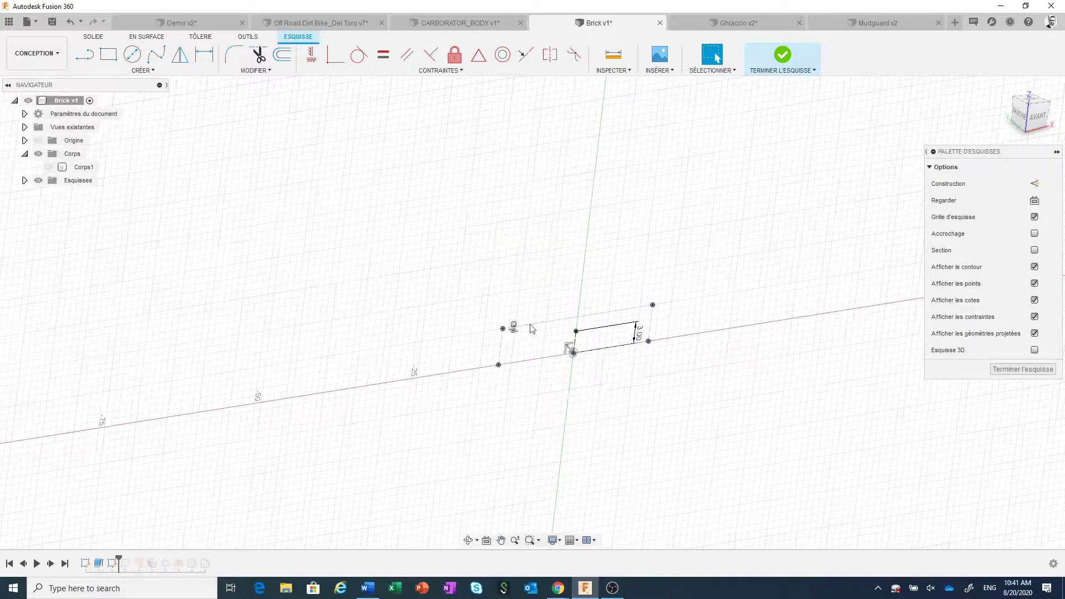
pyautogui.click(47, 169)
pyautogui.click(49, 167)
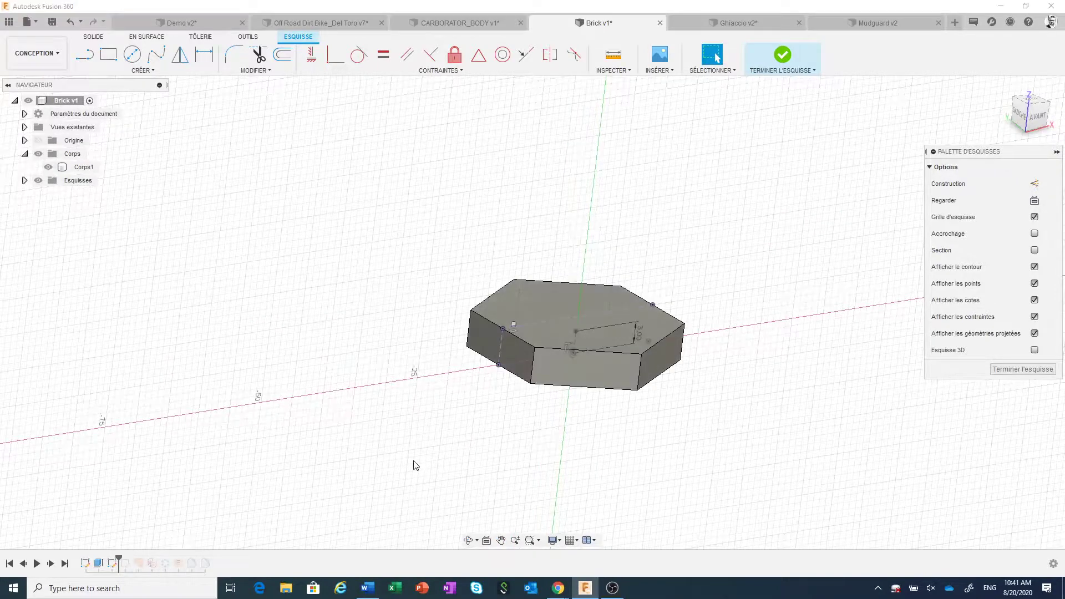
pyautogui.moveTo(416, 462); pyautogui.dragTo(424, 386, button='middle')
pyautogui.click(151, 71)
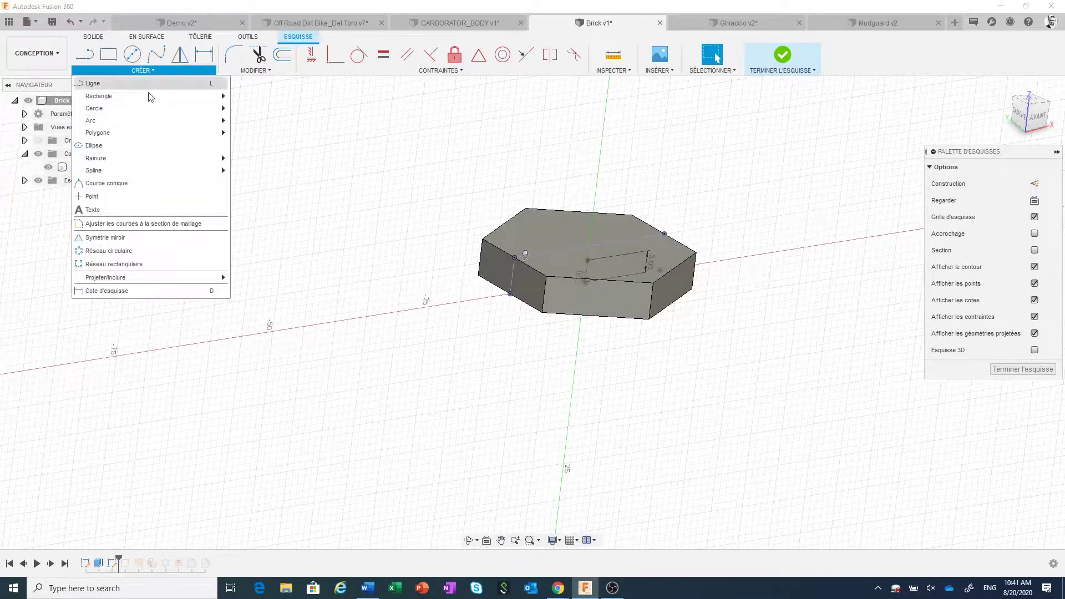
pyautogui.moveTo(105, 277)
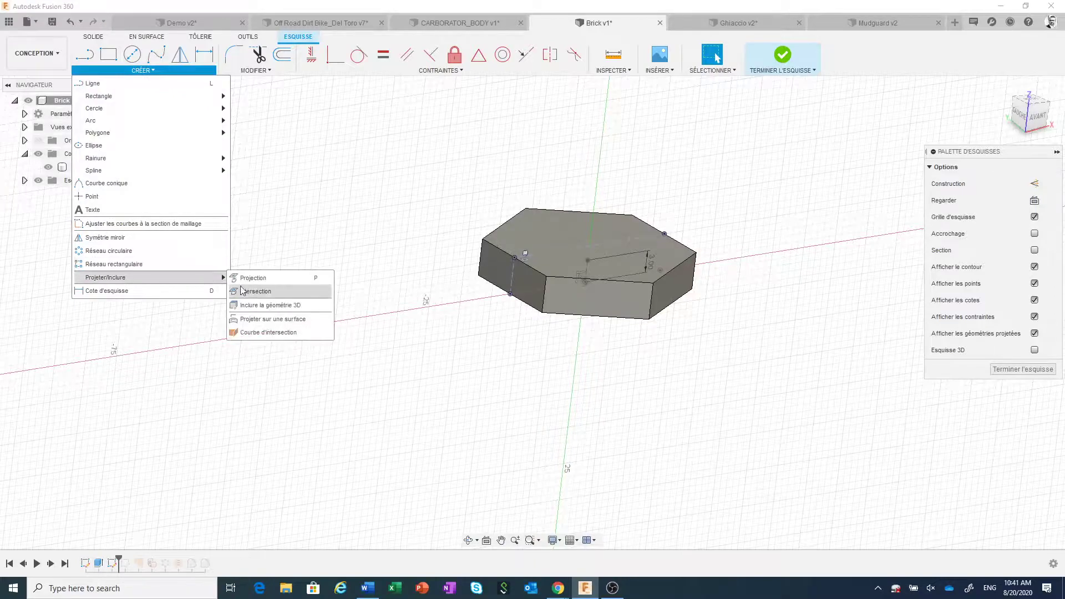
# Step: Include the brick's front top edge and corner point in the sketch, then hide Corps1
pyautogui.click(264, 305)
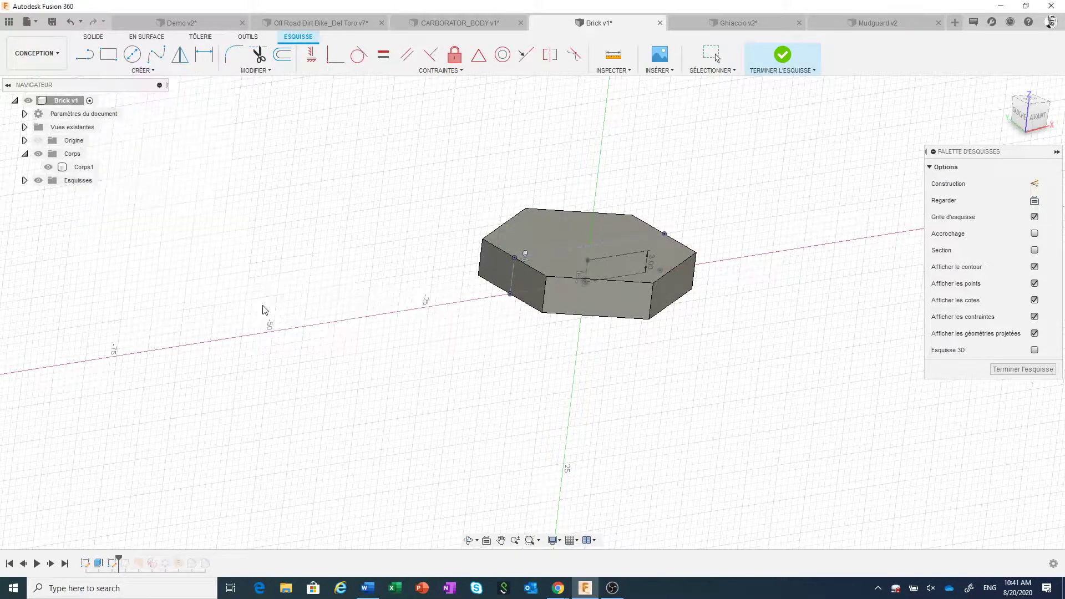
pyautogui.click(547, 280)
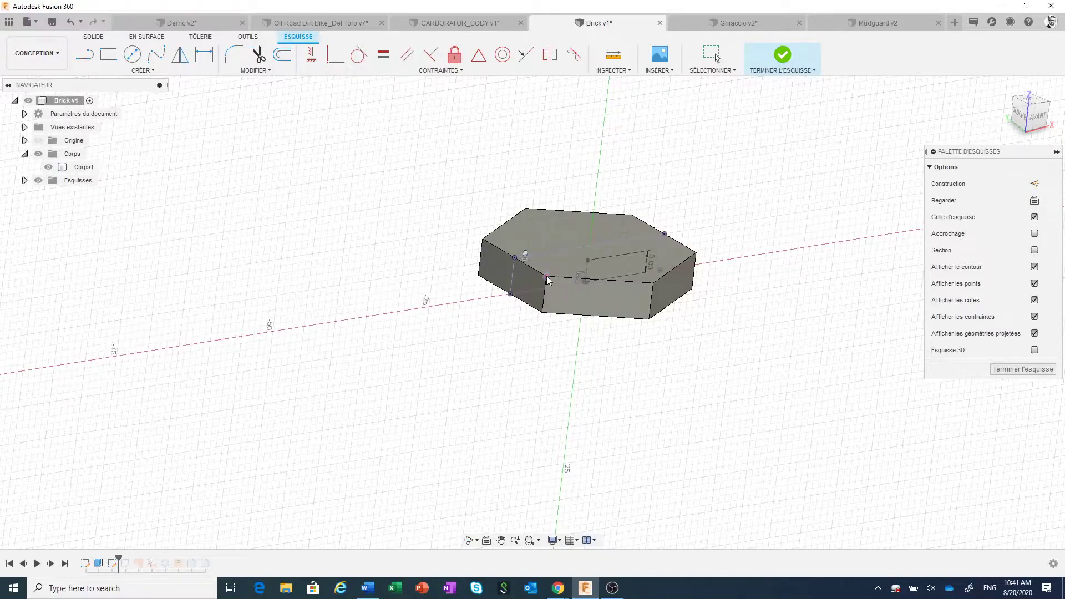
pyautogui.click(654, 284)
pyautogui.click(48, 167)
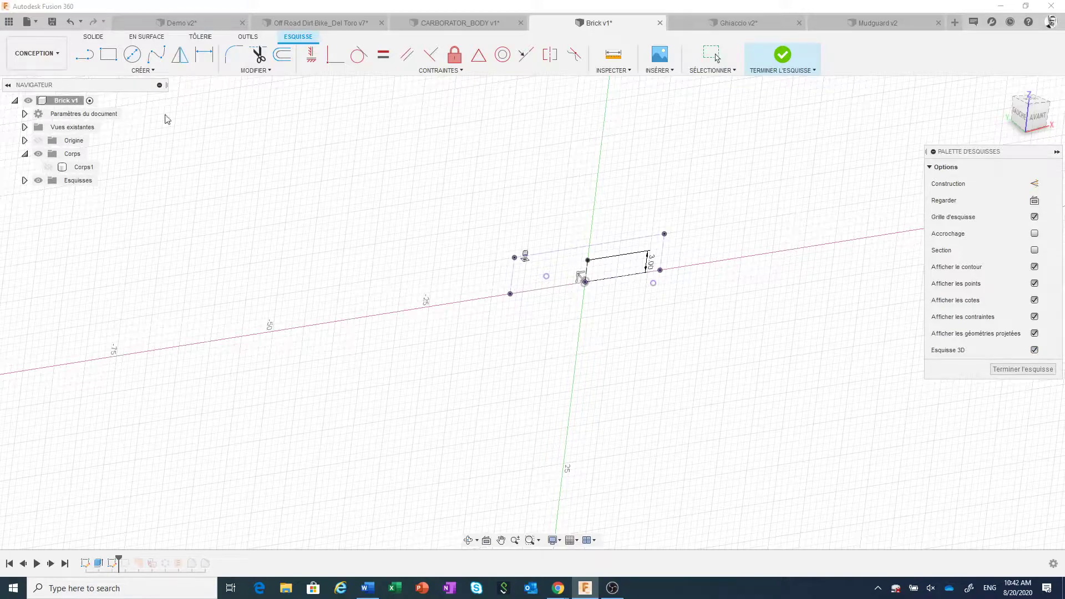
# Step: Draw two lines closing a triangle between the existing sketch points and brick corner
pyautogui.click(86, 56)
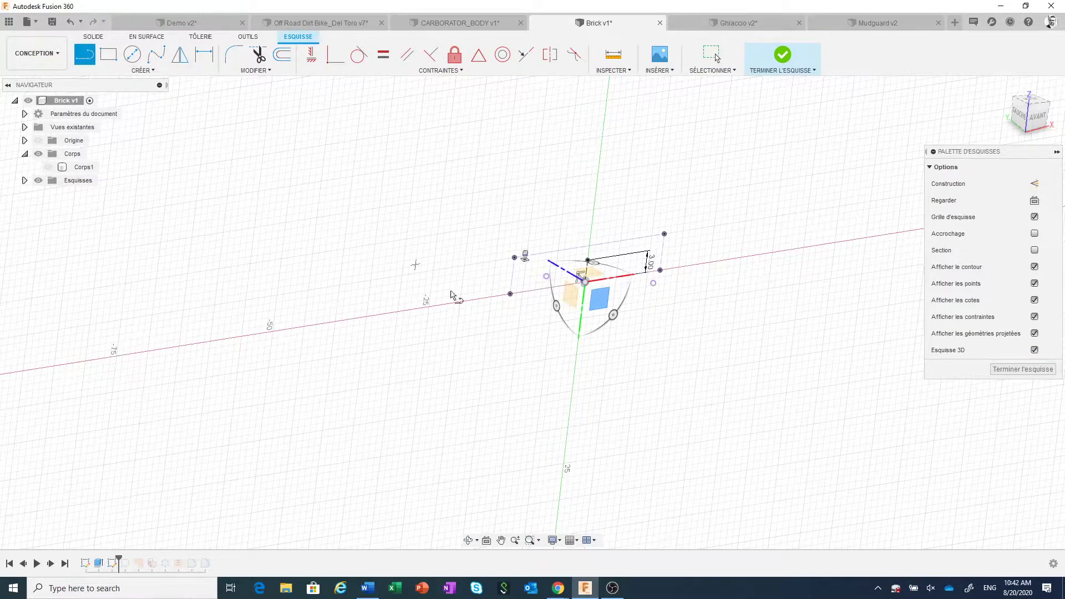
pyautogui.scroll(1, 554, 366)
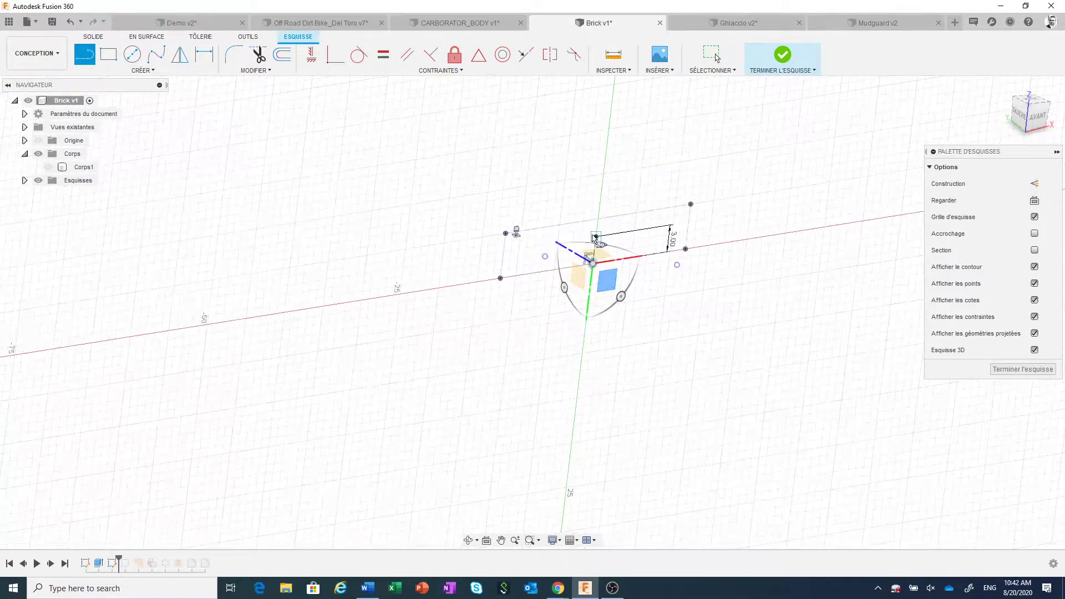
pyautogui.click(597, 237)
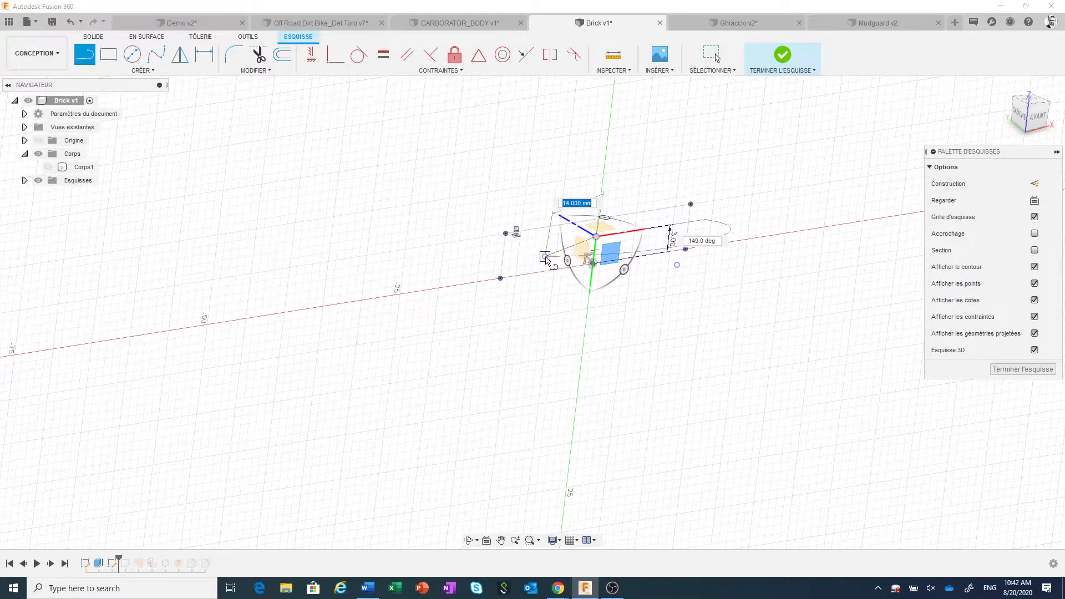
pyautogui.click(546, 258)
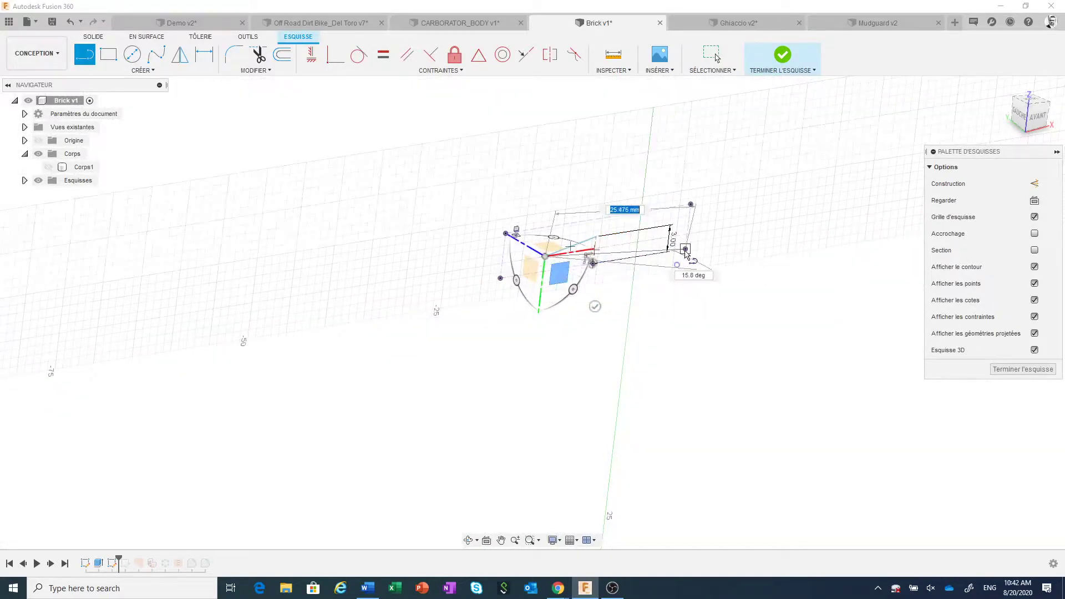
pyautogui.click(678, 265)
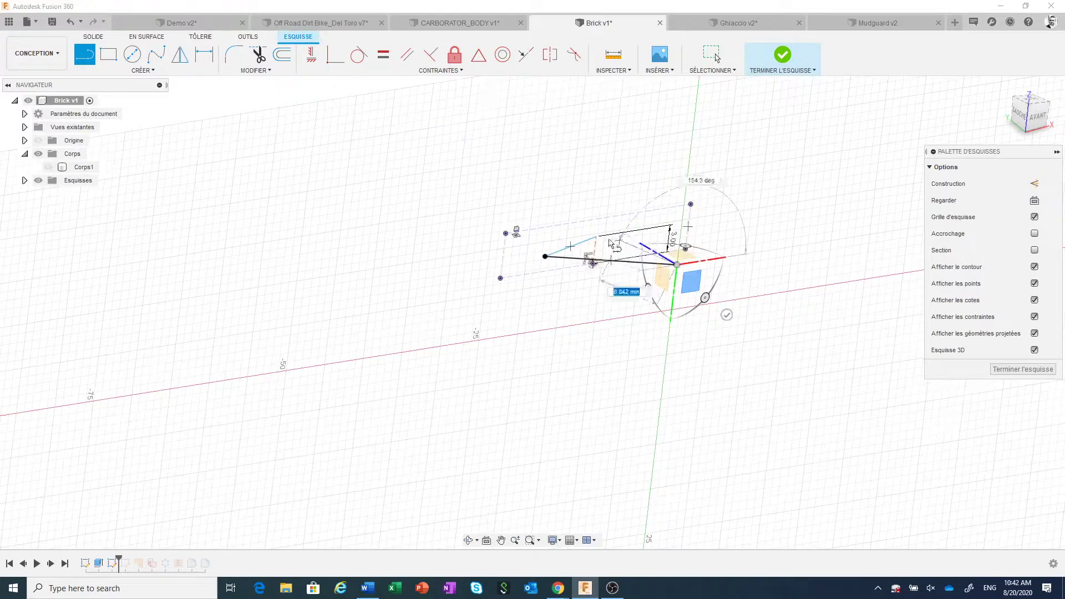
pyautogui.rightClick(660, 341)
pyautogui.click(699, 345)
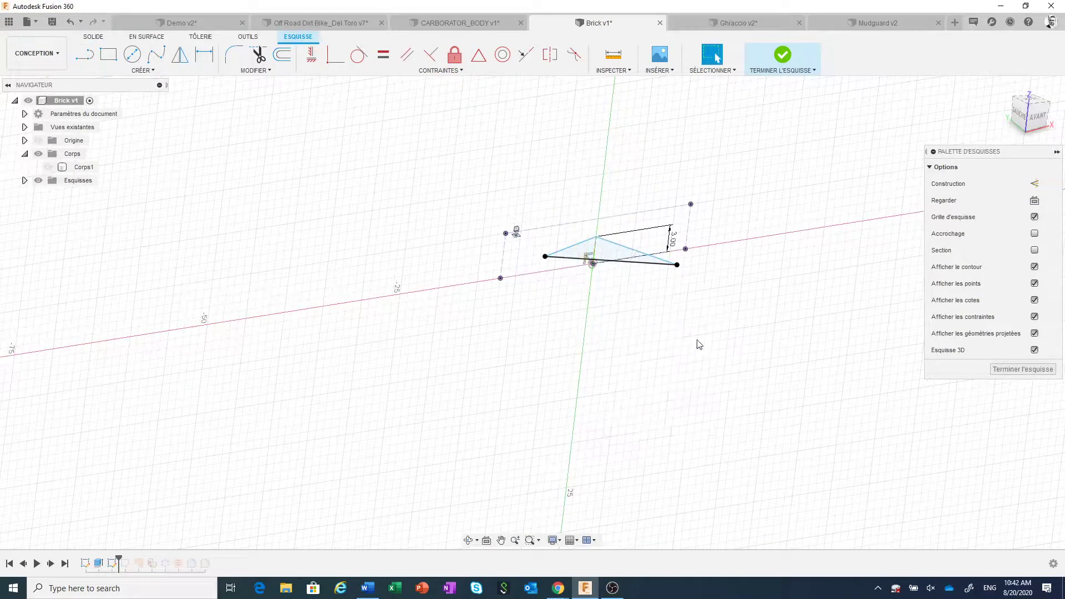
# Step: Finish the sketch and fill the triangle with a Patch surface, creating body Corps9 (1)
pyautogui.click(1001, 370)
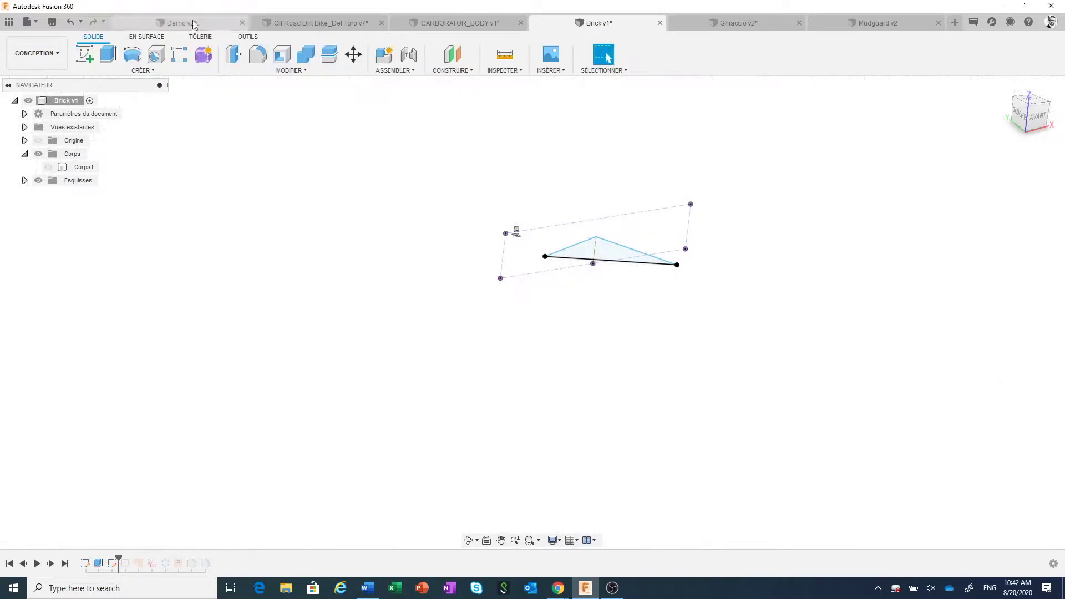
pyautogui.click(140, 38)
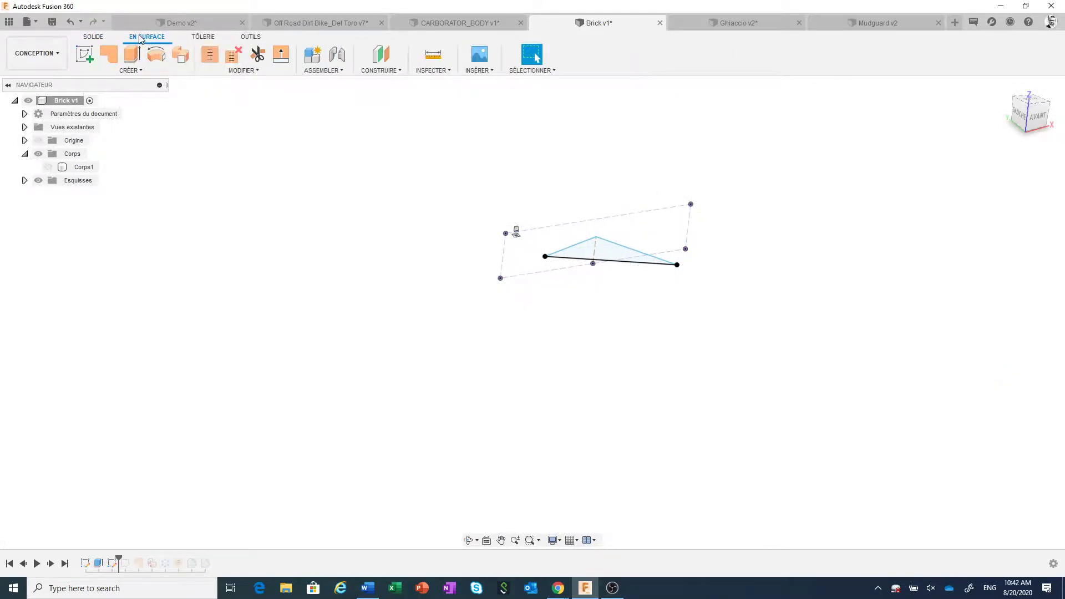
pyautogui.click(111, 54)
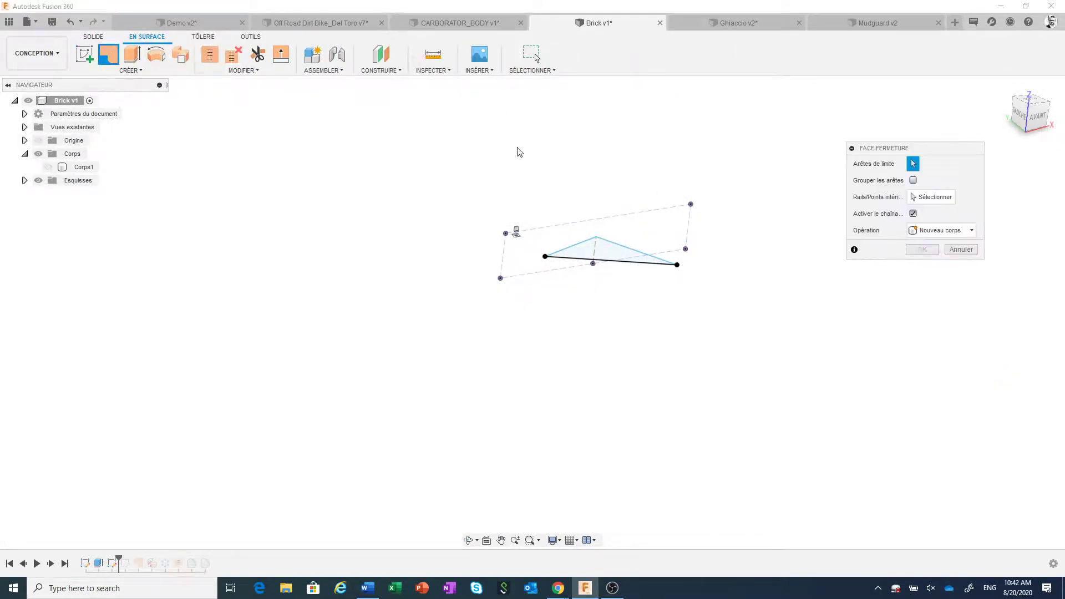
pyautogui.click(636, 251)
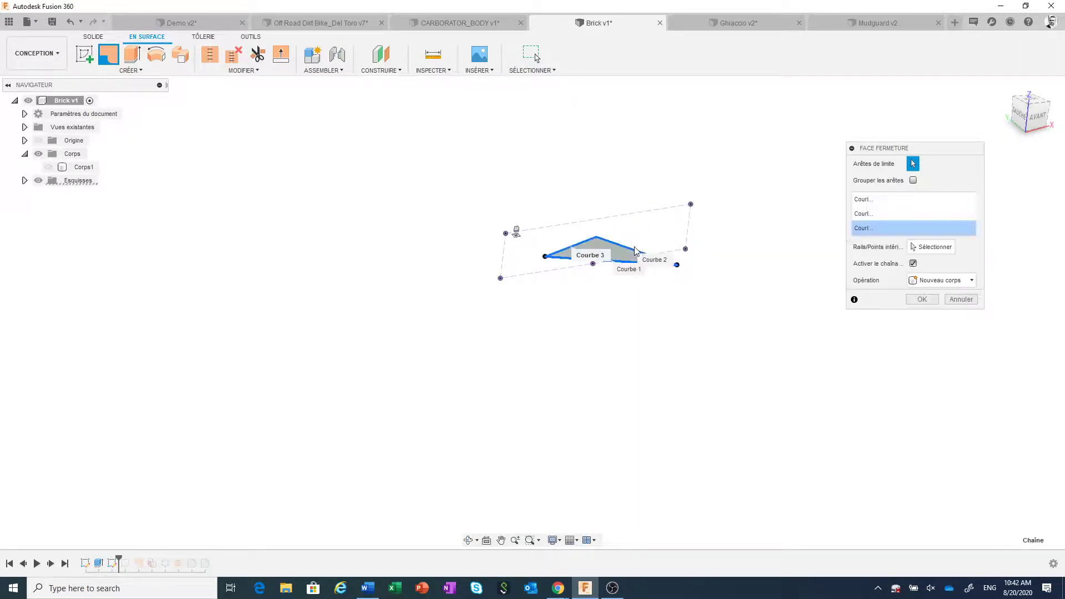
pyautogui.click(920, 300)
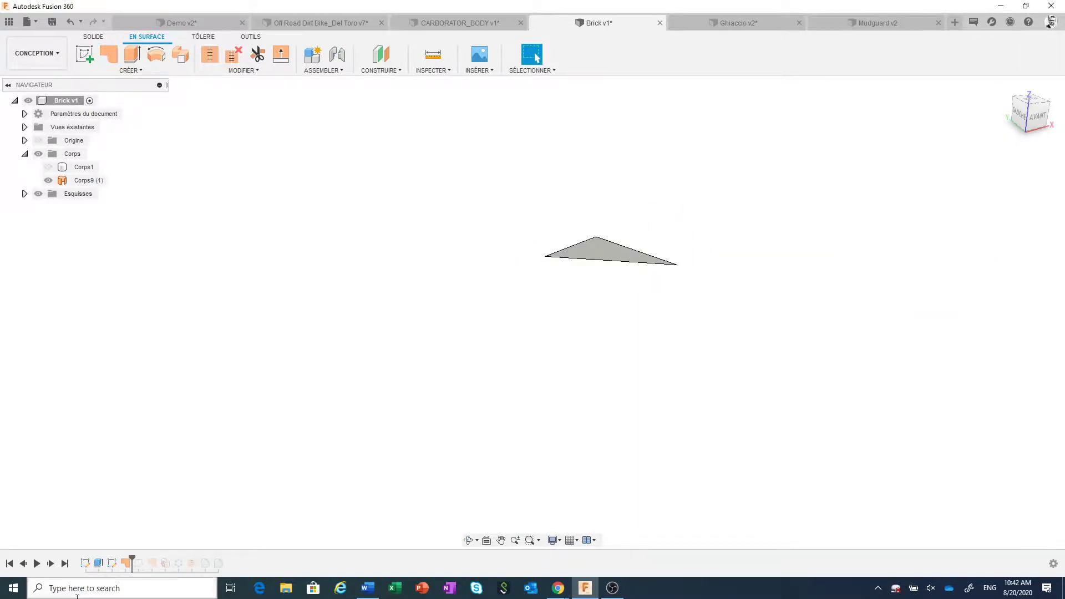
# Step: Show Corps1 and delete its top hexagon face, leaving an open shell around the triangle
pyautogui.click(48, 167)
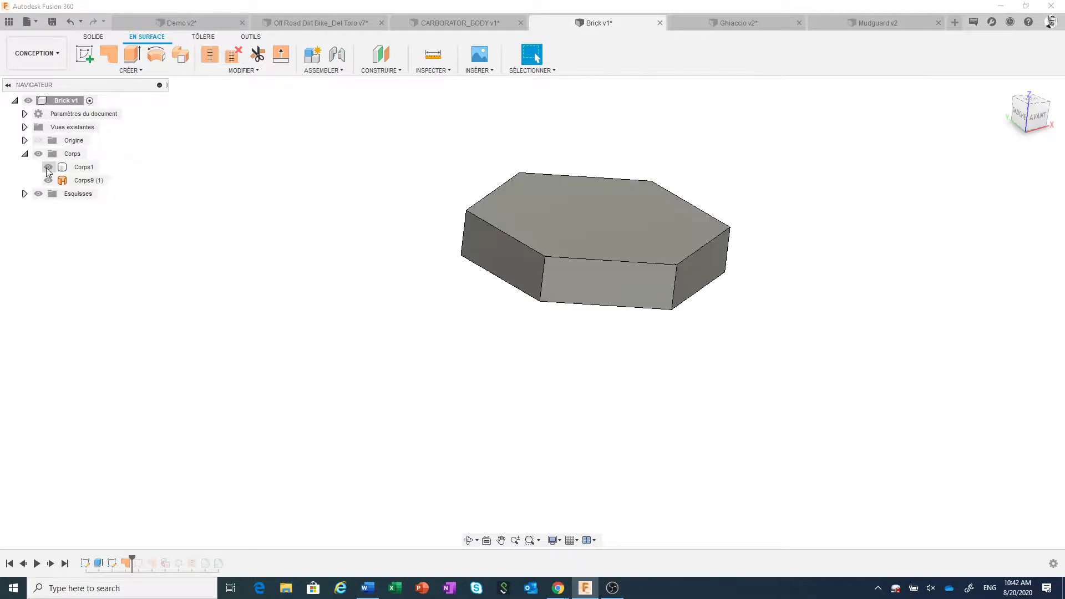
pyautogui.moveTo(420, 356); pyautogui.dragTo(327, 421, button='middle')
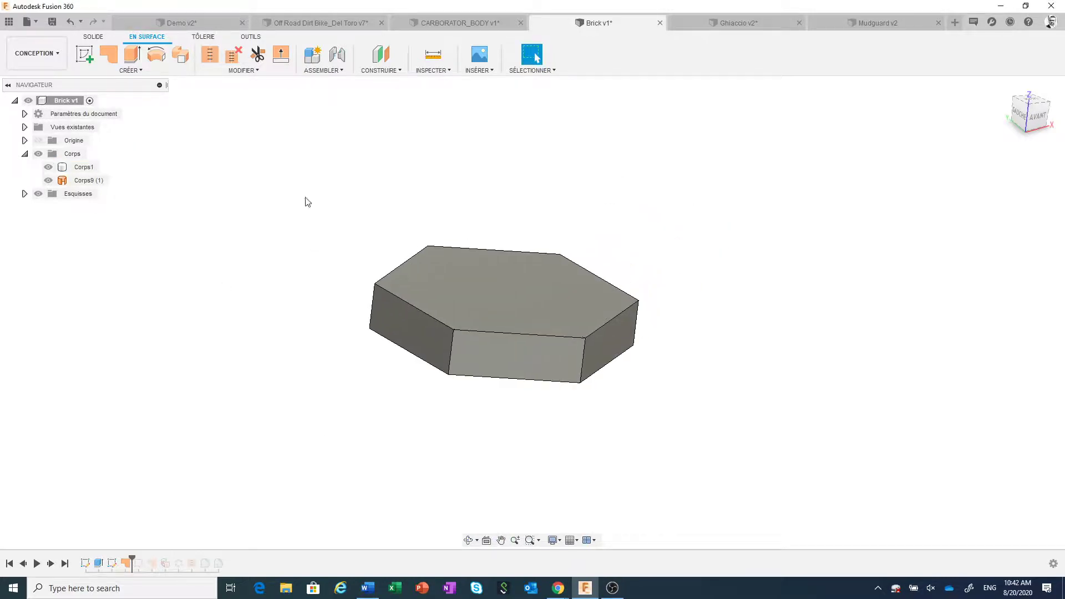
pyautogui.click(249, 72)
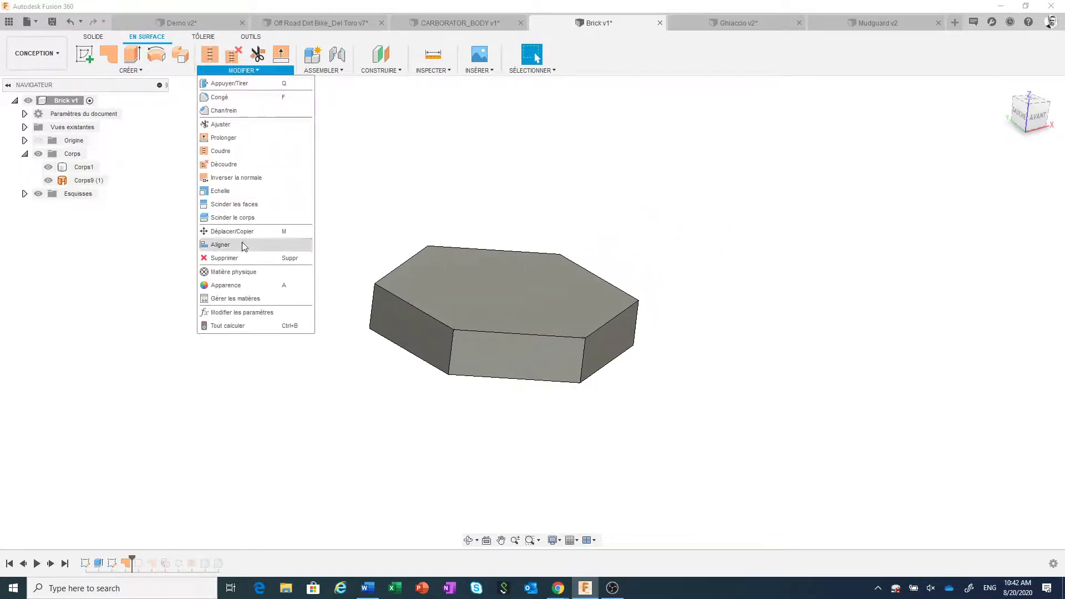
pyautogui.click(244, 259)
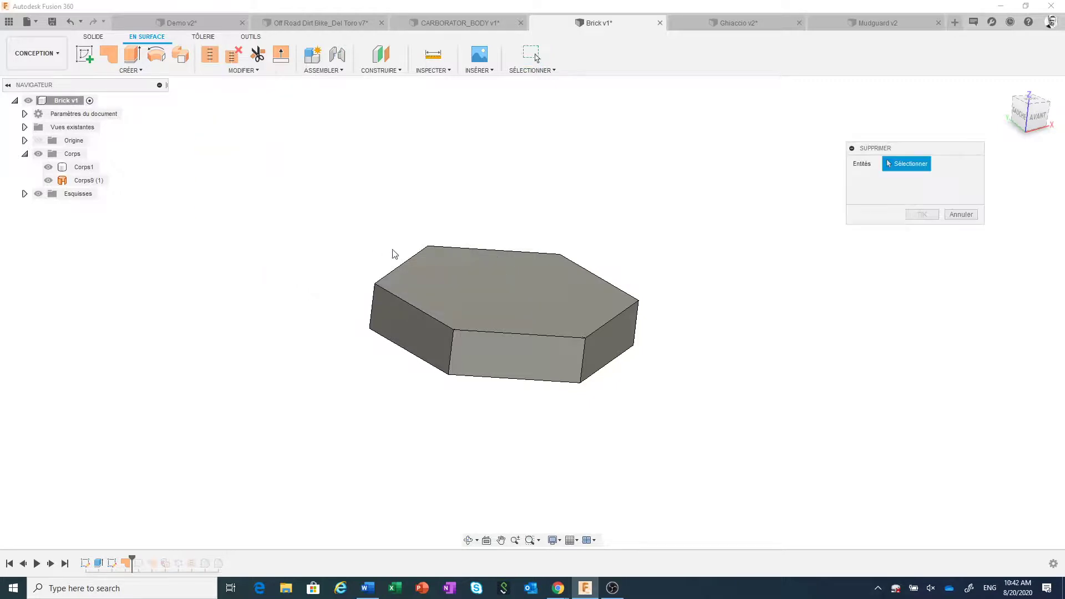
pyautogui.click(469, 297)
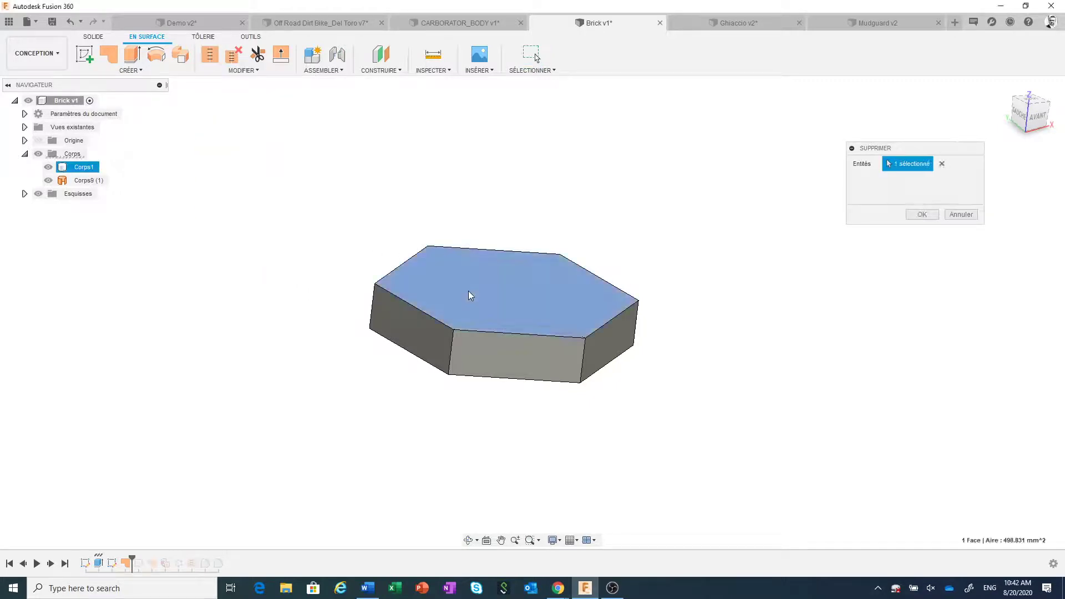
pyautogui.click(918, 215)
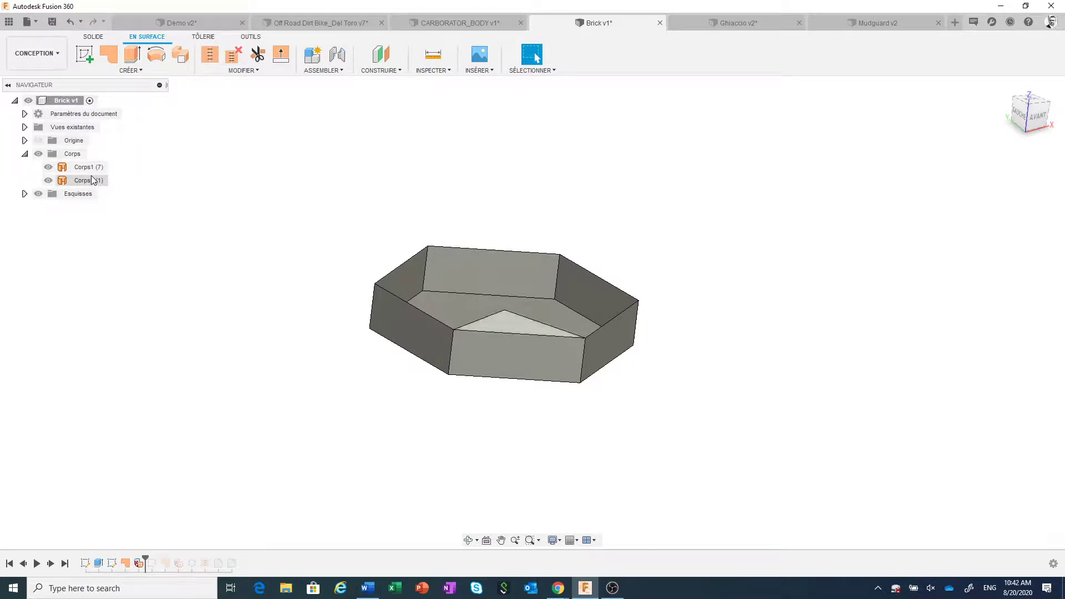
pyautogui.scroll(1, 367, 361)
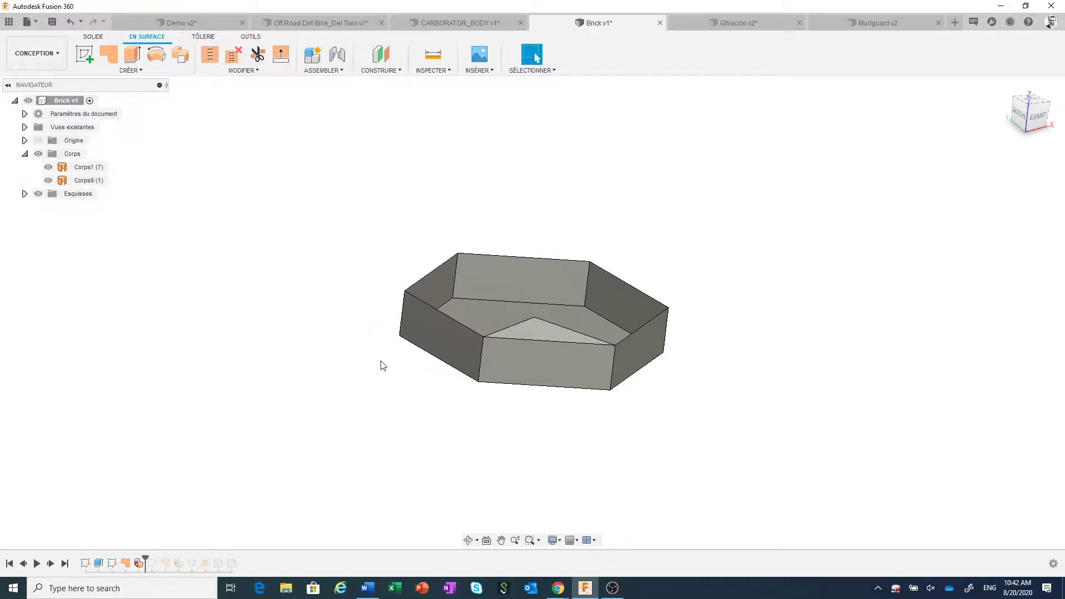
pyautogui.scroll(2, 381, 362)
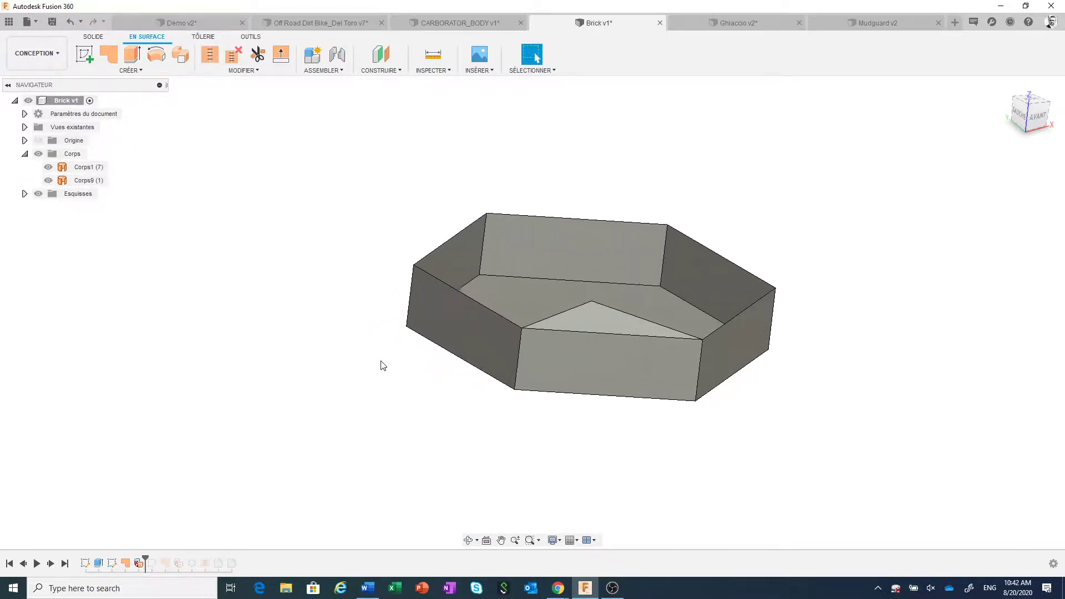
# Step: Circular-pattern the triangular facet body 6 times around the brick's centre axis
pyautogui.click(151, 72)
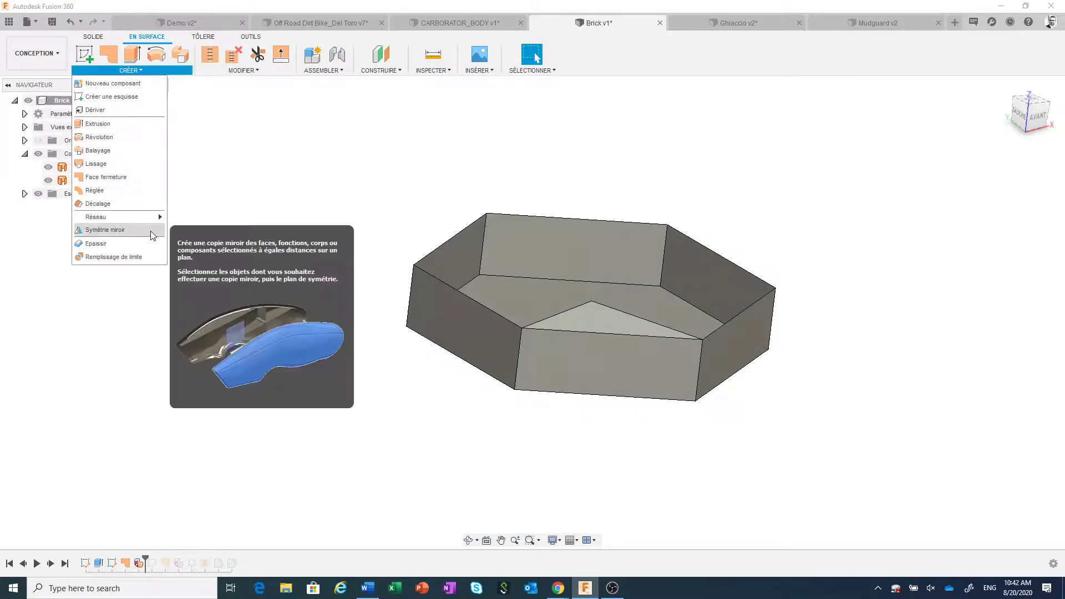
pyautogui.moveTo(96, 217)
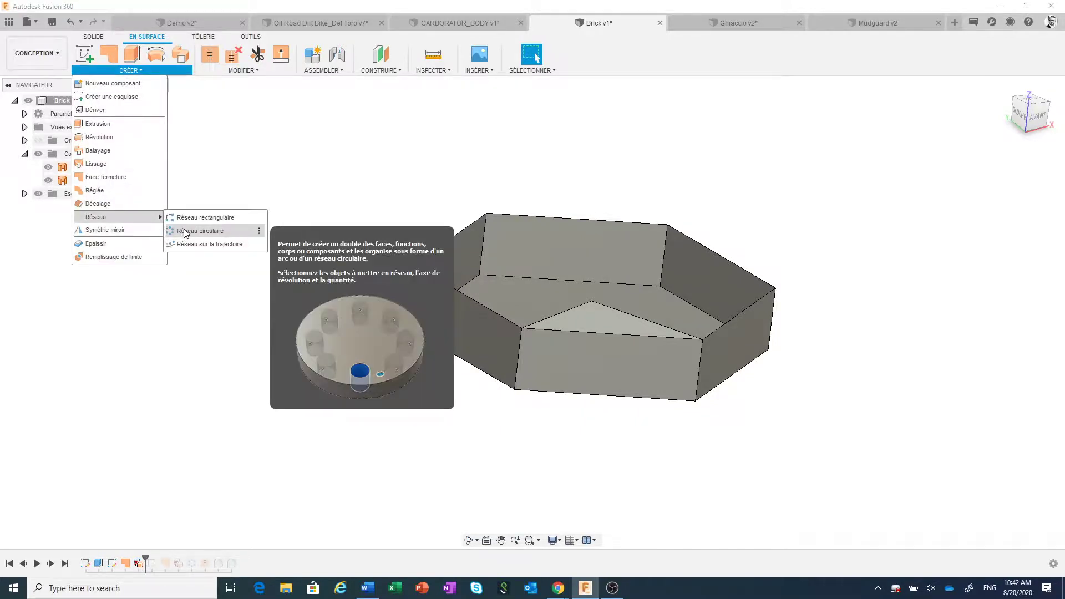
pyautogui.click(186, 231)
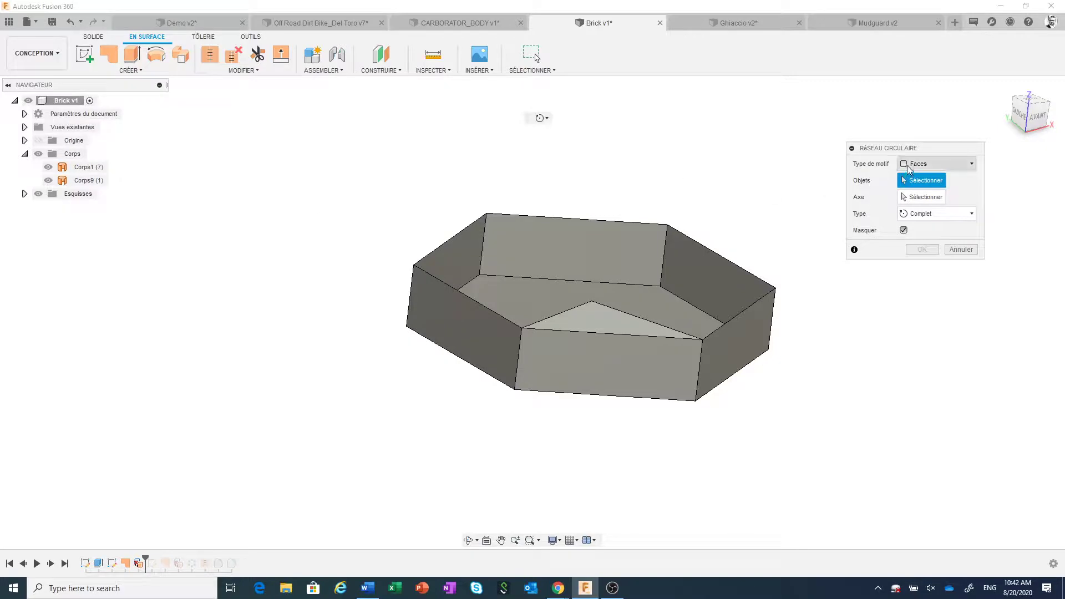
pyautogui.click(938, 164)
pyautogui.click(915, 182)
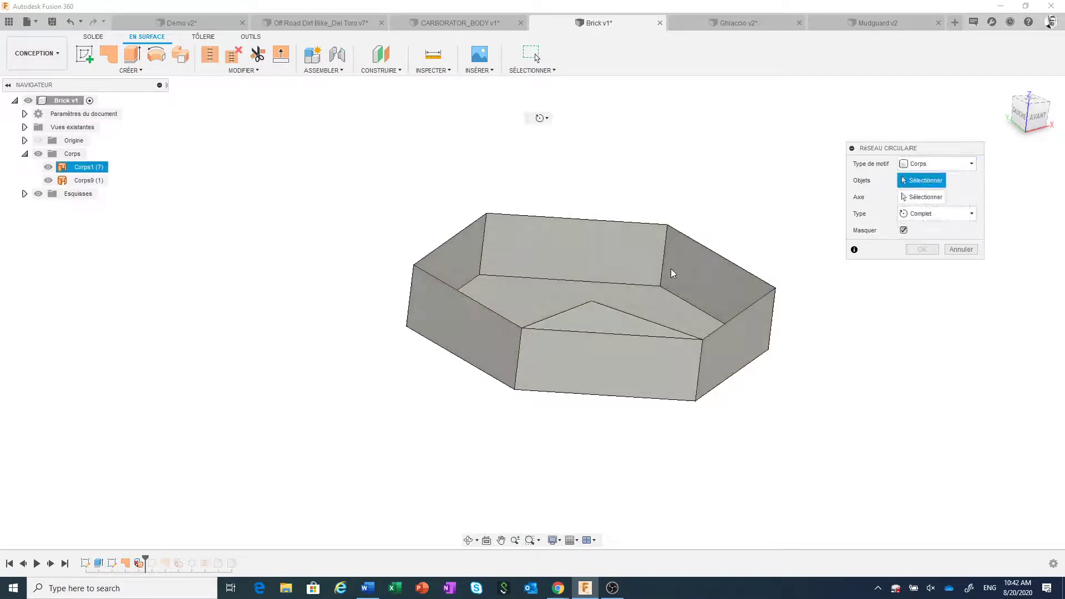
pyautogui.click(624, 320)
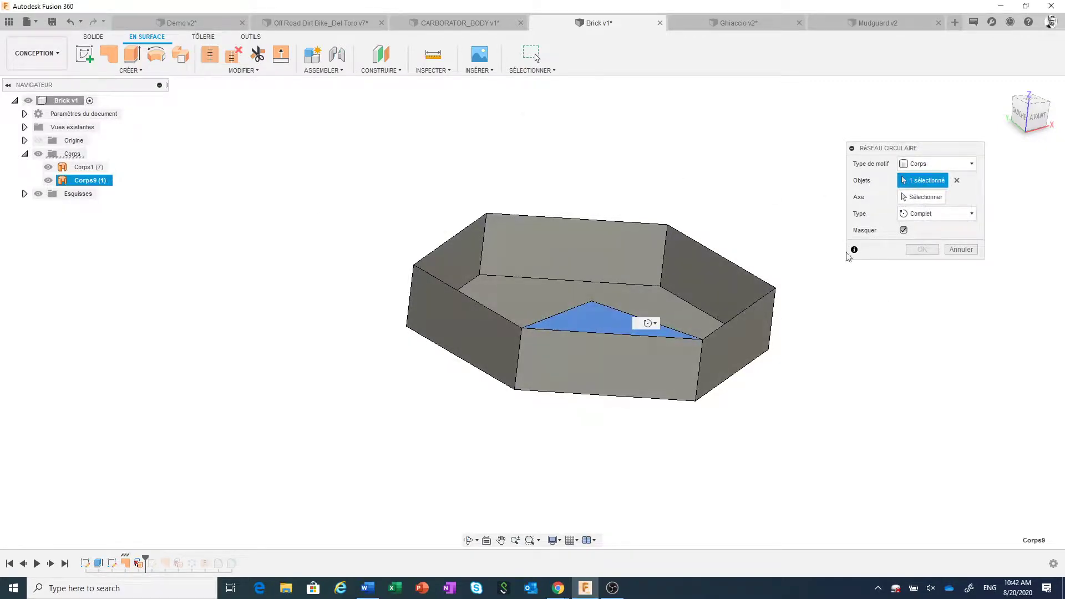
pyautogui.click(925, 198)
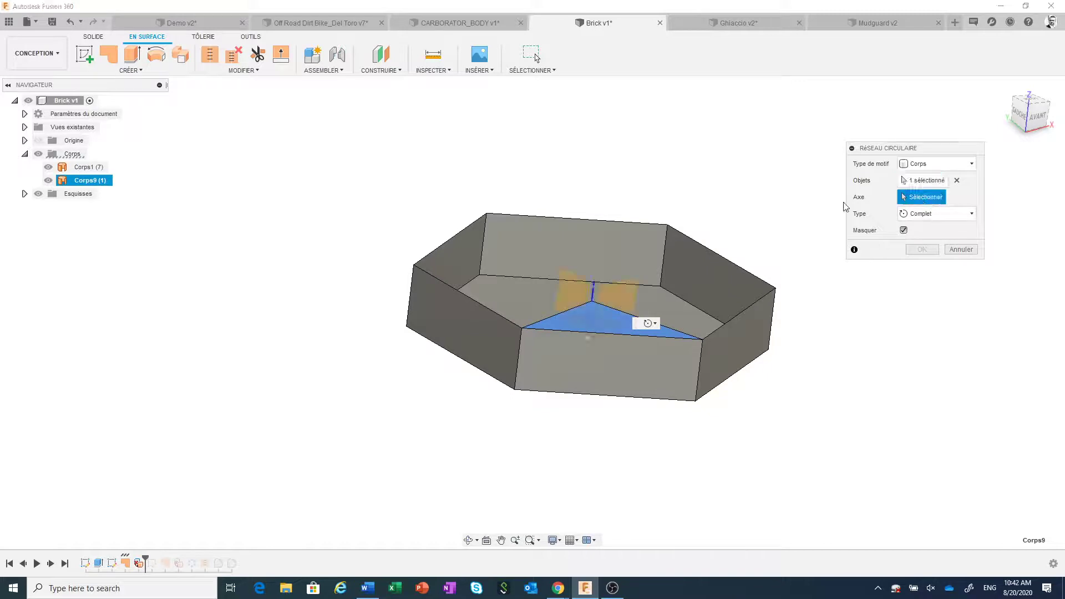
pyautogui.click(593, 298)
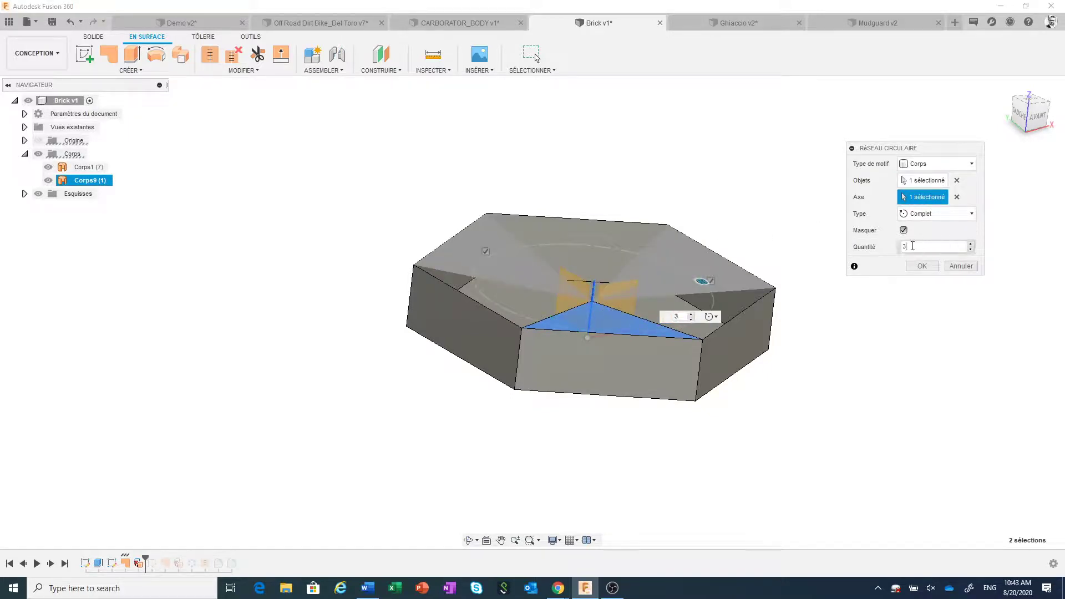
pyautogui.moveTo(912, 246); pyautogui.dragTo(875, 251)
pyautogui.write('6')
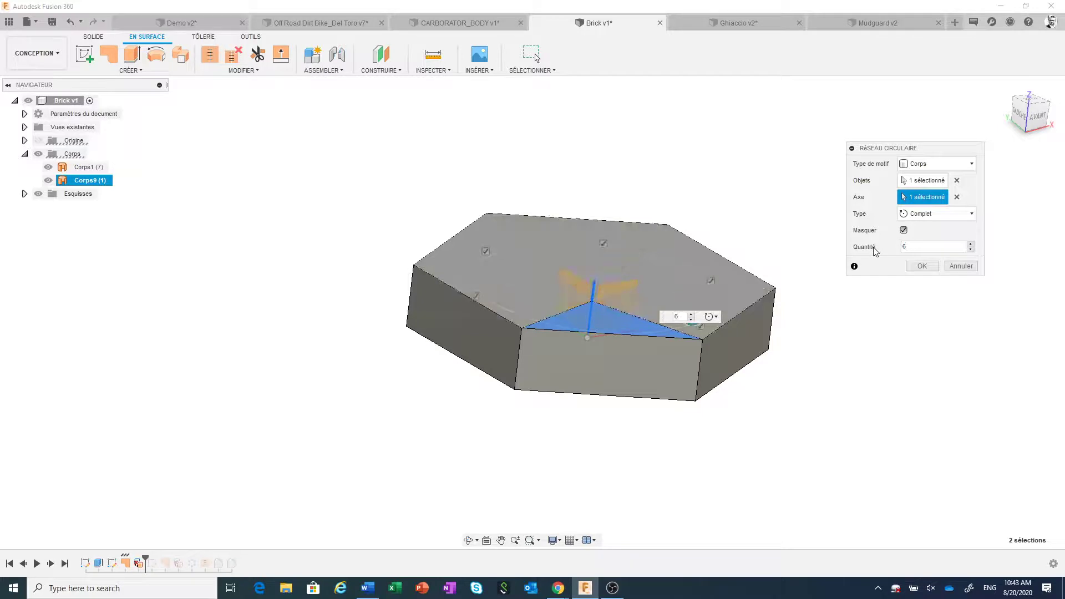
pyautogui.click(922, 267)
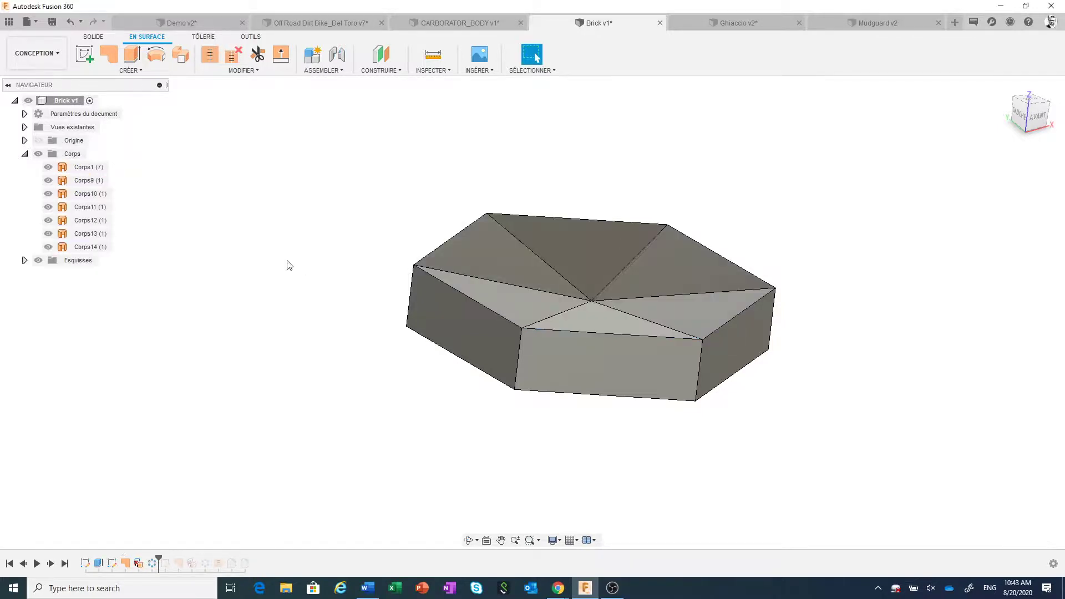
pyautogui.scroll(-2, 309, 285)
pyautogui.scroll(-1, 309, 281)
pyautogui.moveTo(309, 281); pyautogui.dragTo(336, 271, button='middle')
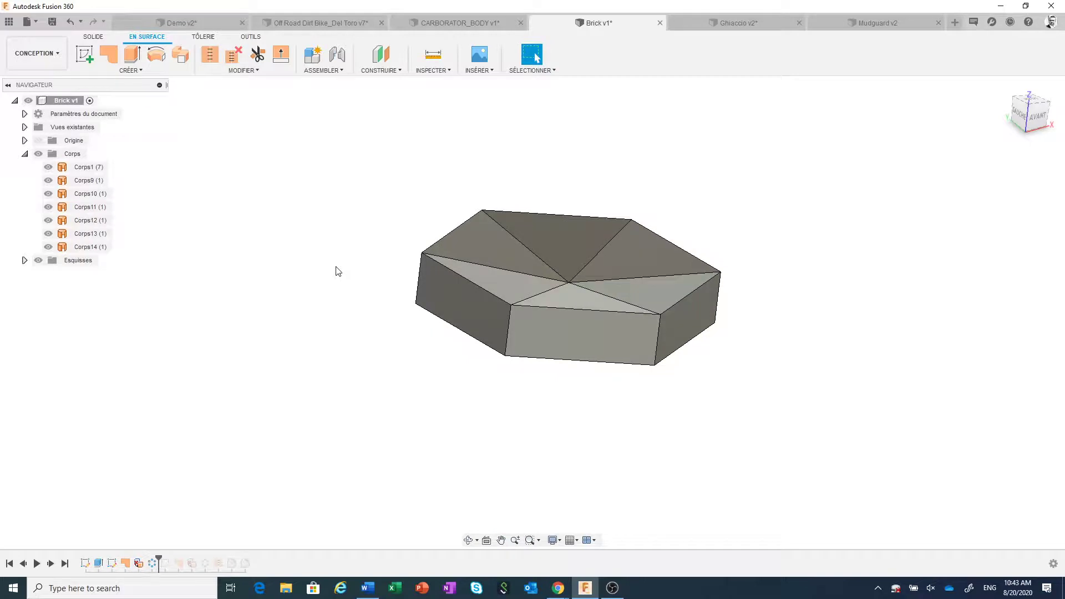
# Step: Stitch the hexagonal shell and all six triangular facets into one body, Corps15
pyautogui.click(209, 57)
pyautogui.moveTo(366, 417); pyautogui.dragTo(787, 184)
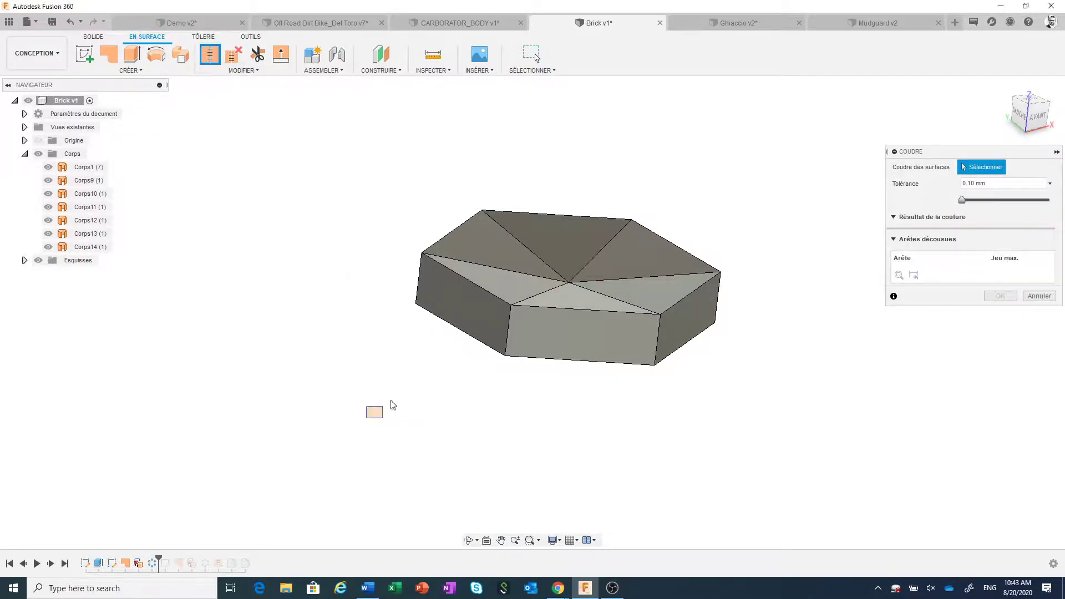
pyautogui.click(998, 346)
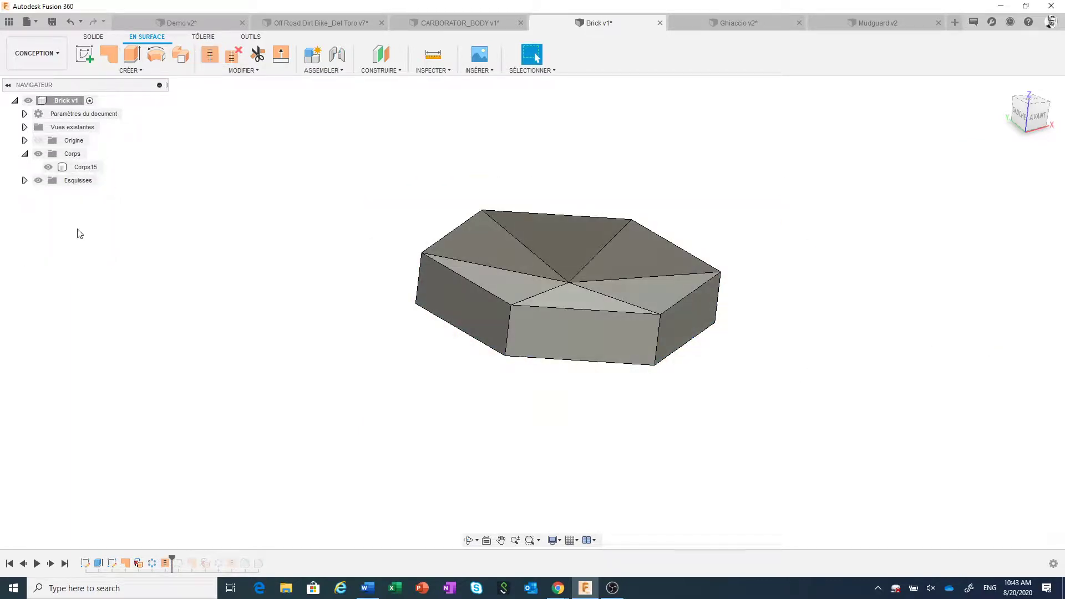
pyautogui.click(86, 169)
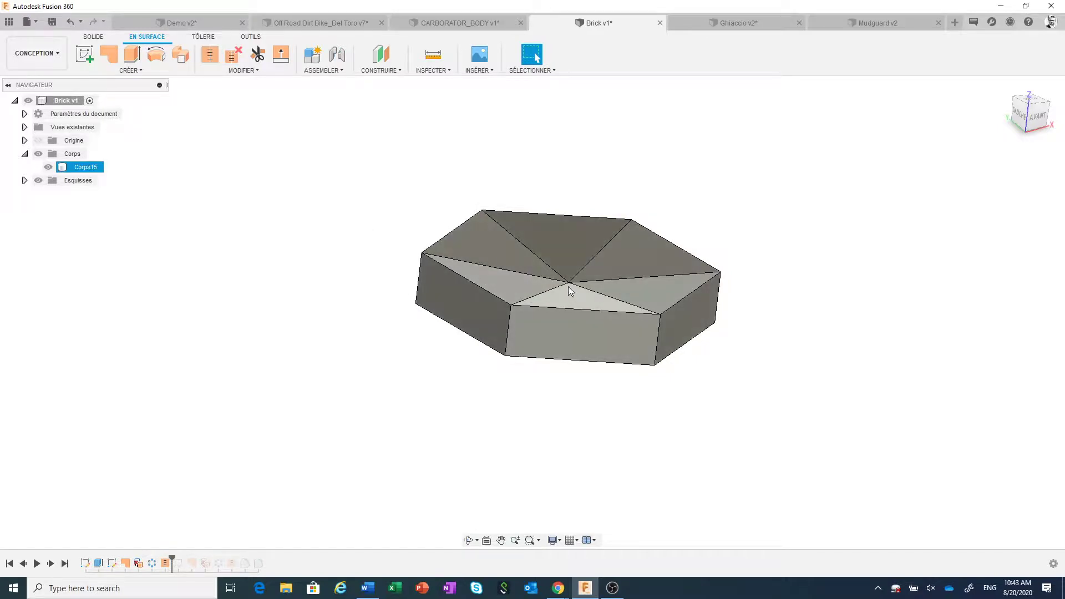
pyautogui.click(487, 355)
pyautogui.moveTo(487, 356); pyautogui.dragTo(401, 447, button='middle')
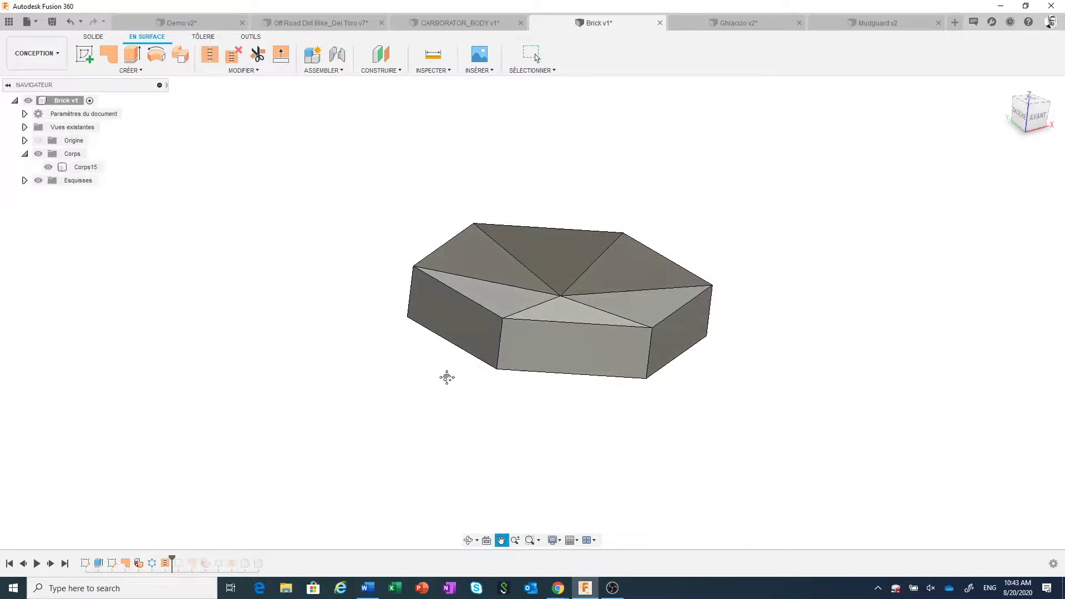
# Step: In Modify Parameters, change Esquisse3's dimension d10 from 3 mm to 1 mm
pyautogui.click(257, 71)
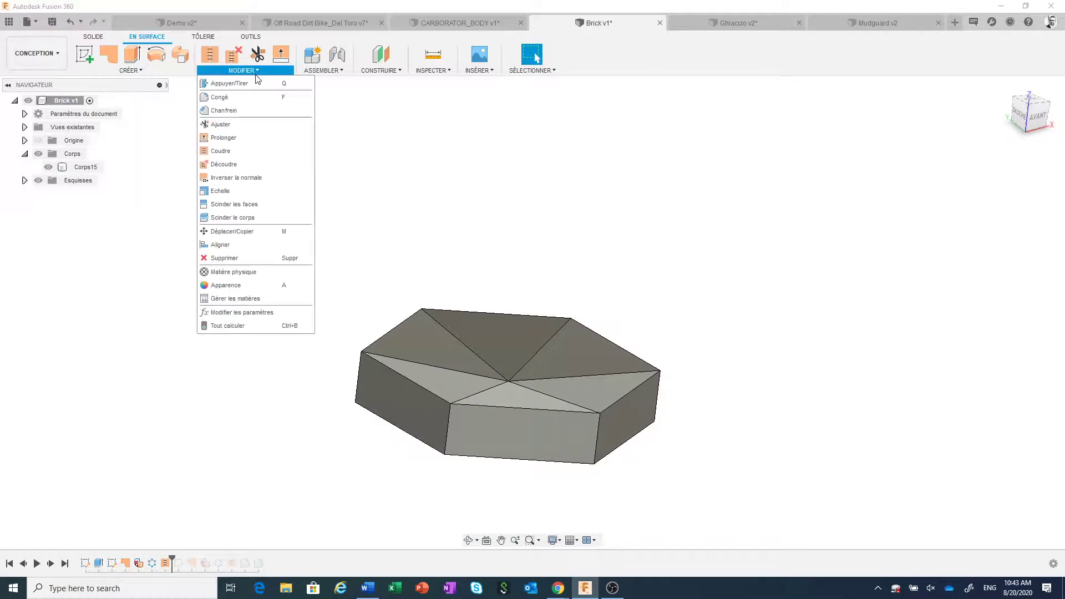
pyautogui.click(263, 314)
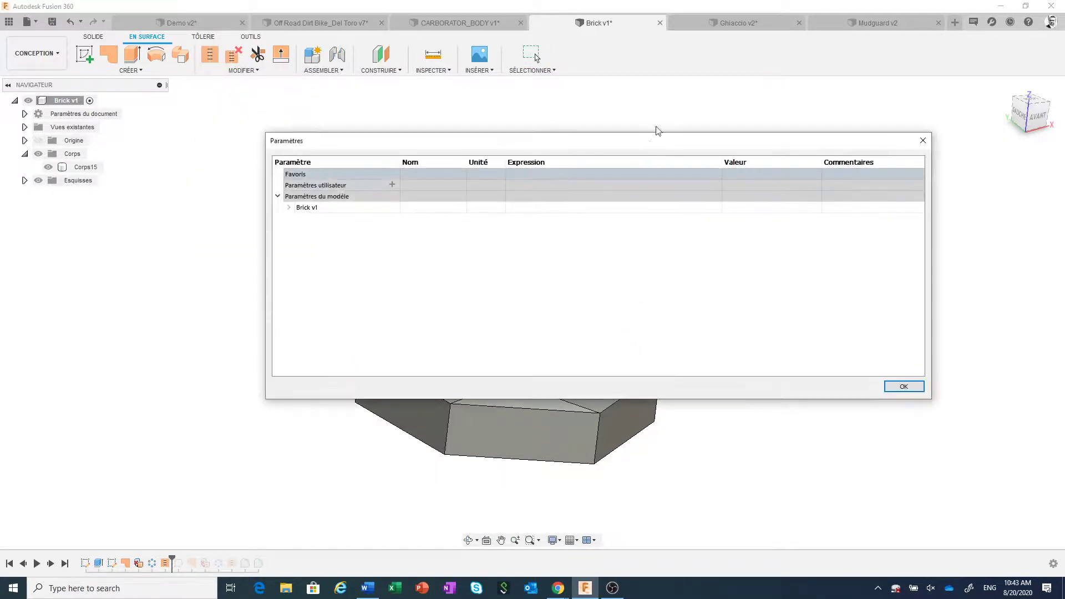
pyautogui.moveTo(654, 146); pyautogui.dragTo(767, 69)
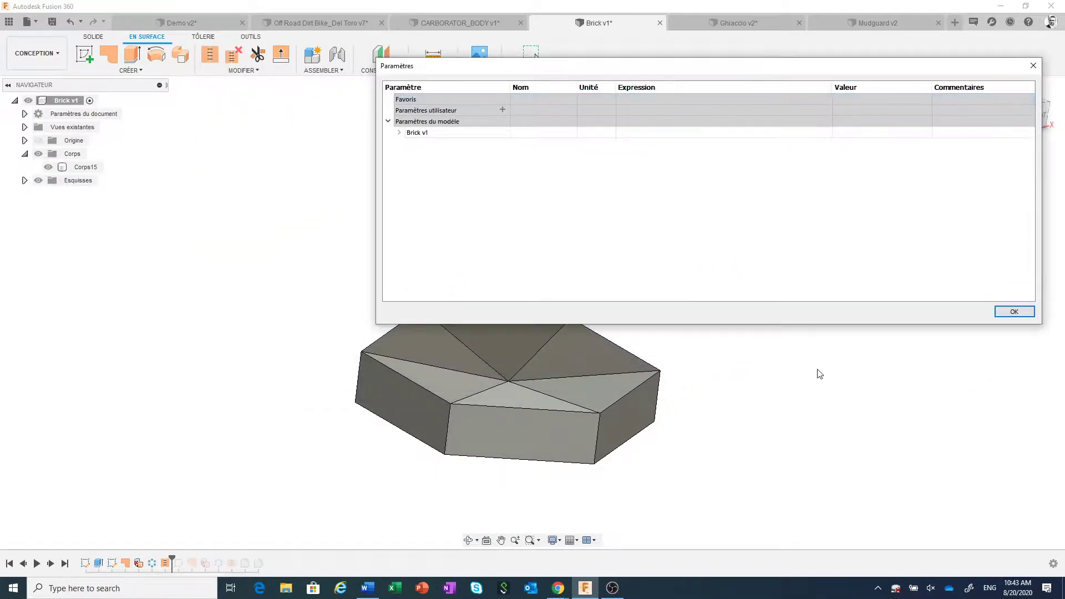
pyautogui.moveTo(818, 373); pyautogui.dragTo(866, 399, button='middle')
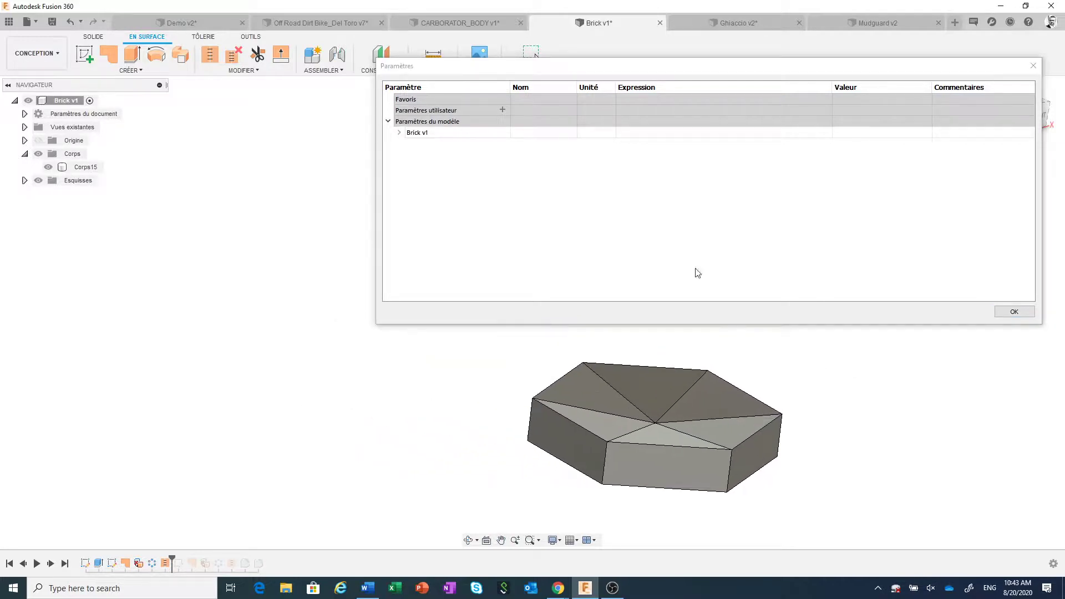
pyautogui.click(399, 133)
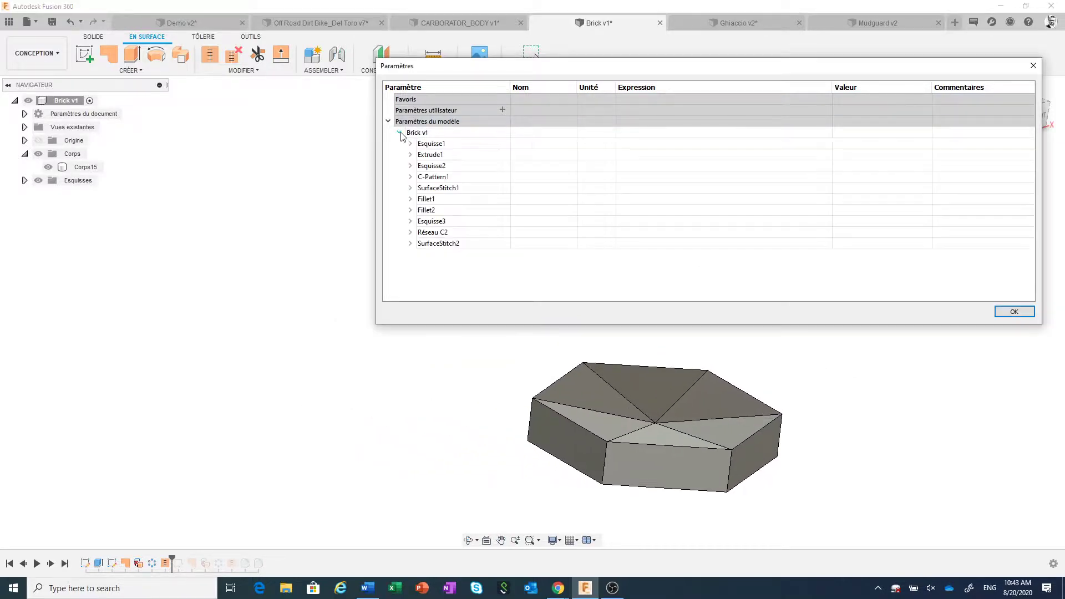
pyautogui.click(411, 221)
pyautogui.doubleClick(642, 234)
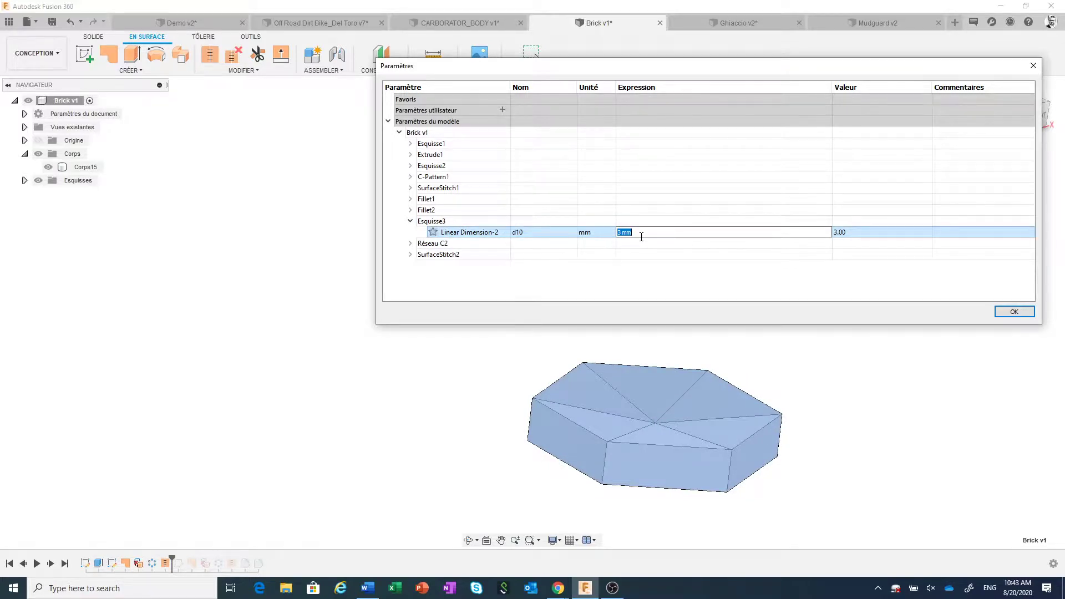
pyautogui.write('1')
pyautogui.click(754, 222)
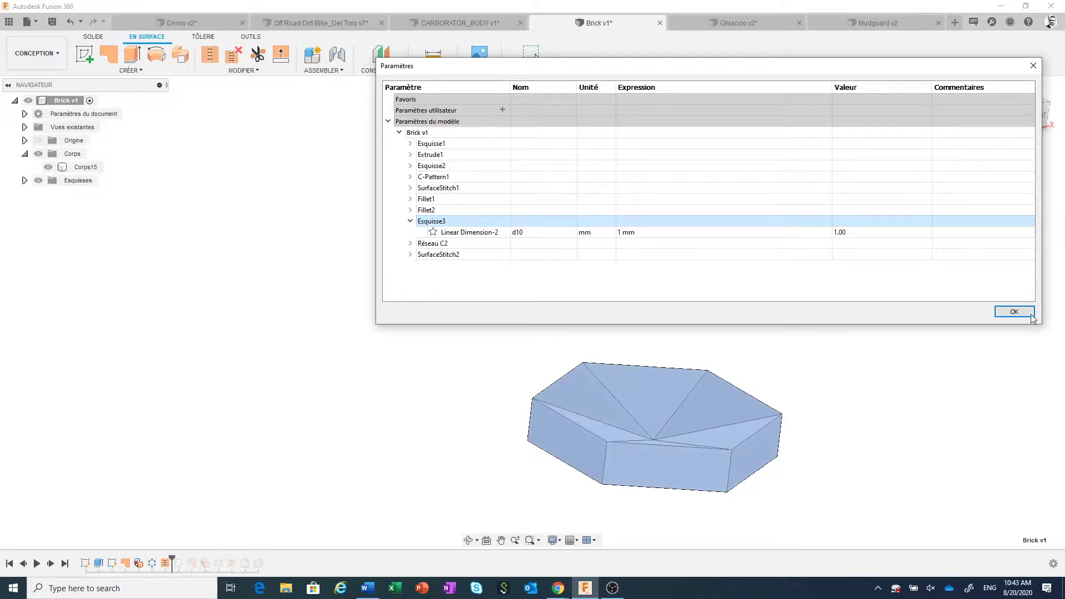
pyautogui.click(1015, 312)
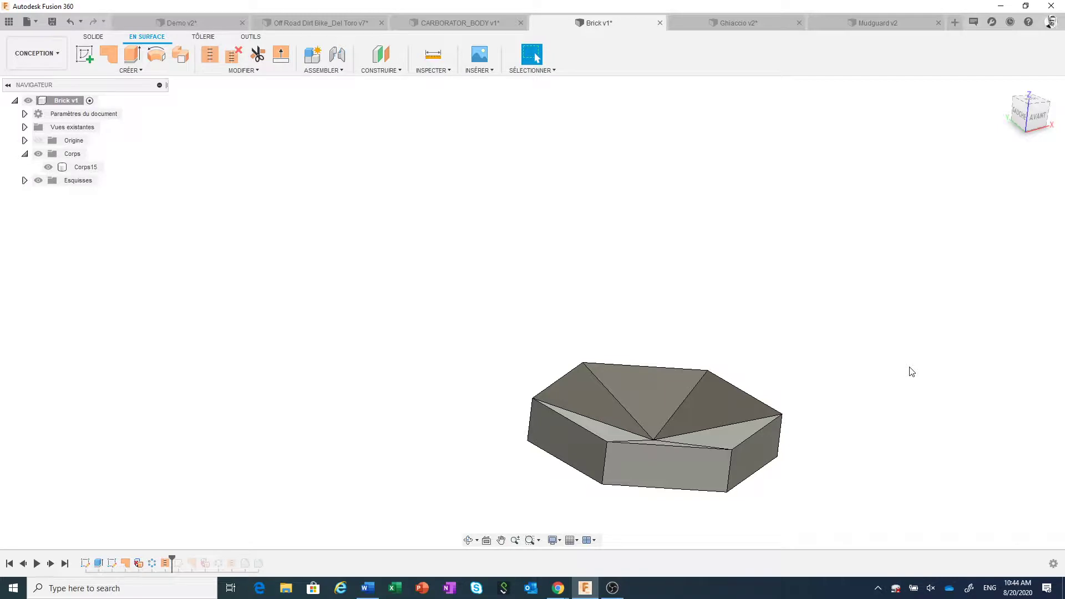
# Step: In the Off Road Dirt Bike document, clear isolation on the top-level assembly so every bike component shows
pyautogui.moveTo(854, 392); pyautogui.dragTo(818, 342, button='middle')
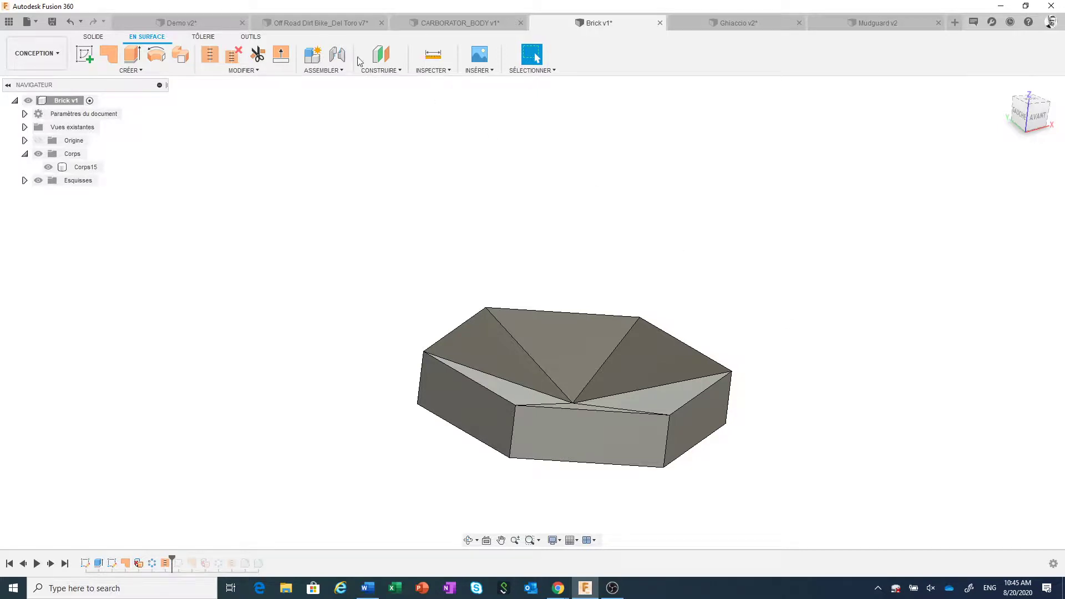
pyautogui.click(338, 25)
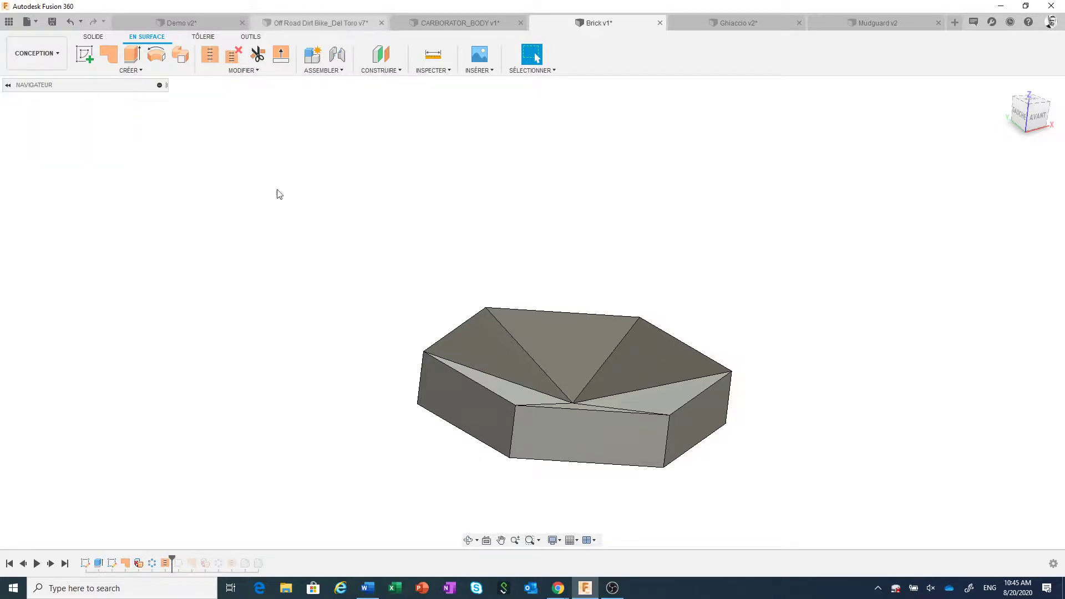
pyautogui.scroll(1, 26, 173)
pyautogui.scroll(3, 26, 174)
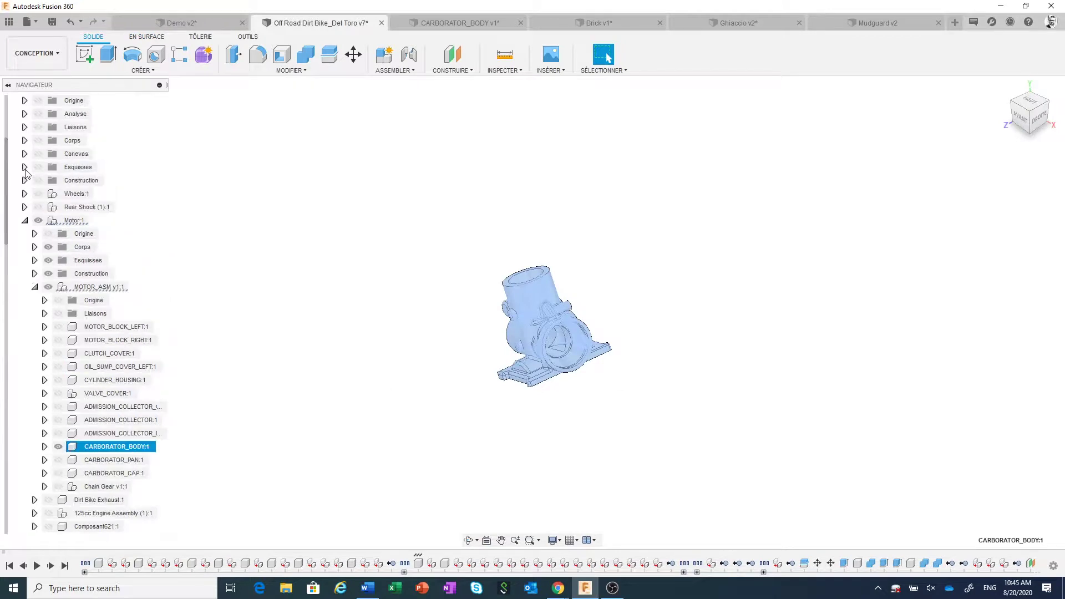
pyautogui.scroll(1, 26, 173)
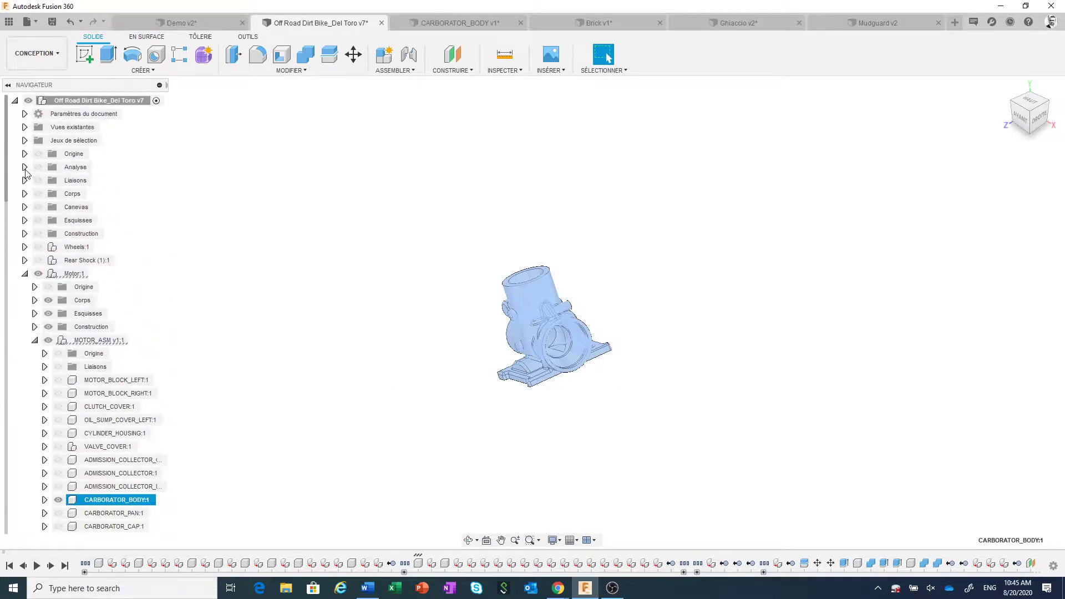
pyautogui.doubleClick(110, 101)
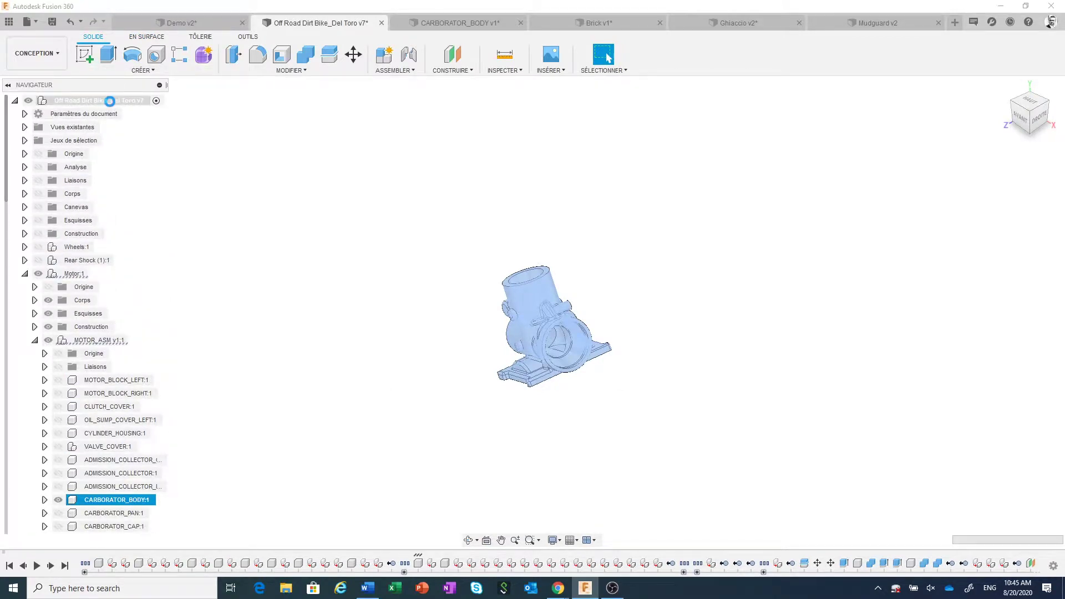
pyautogui.rightClick(110, 101)
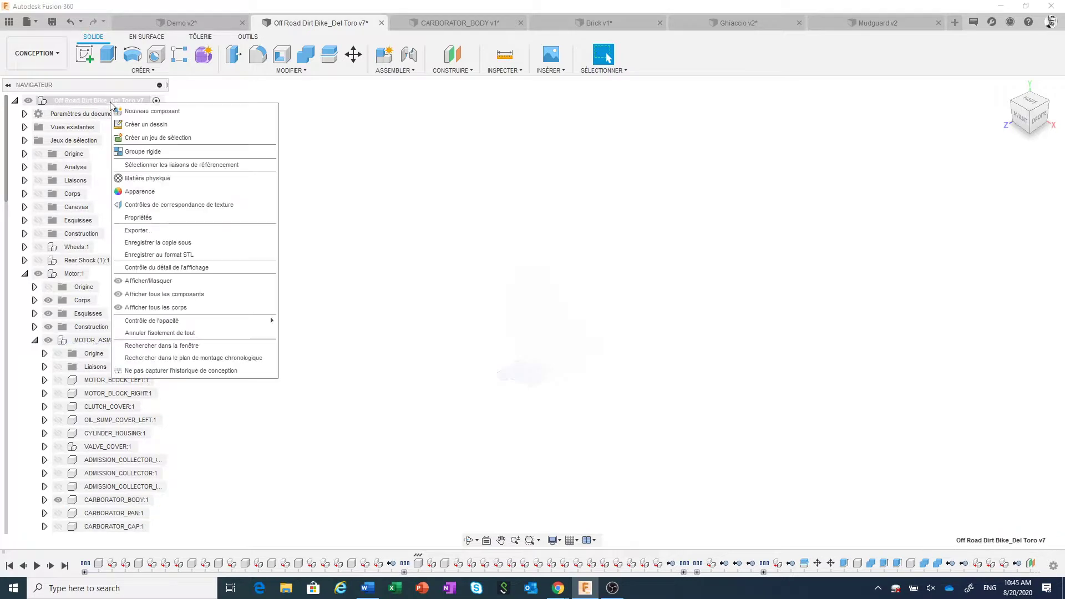
pyautogui.click(184, 334)
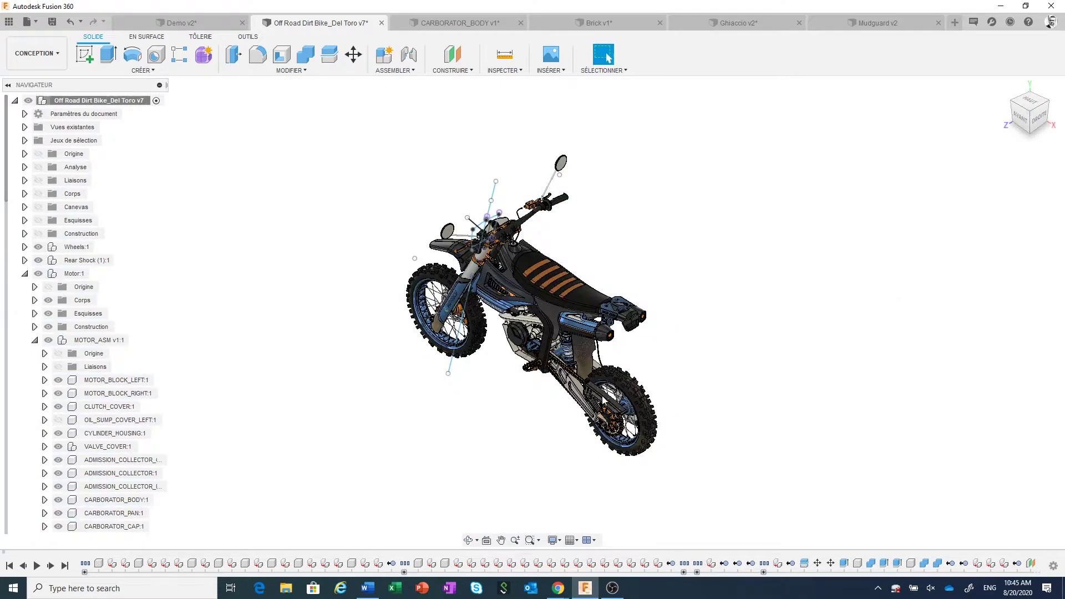
pyautogui.scroll(3, 603, 400)
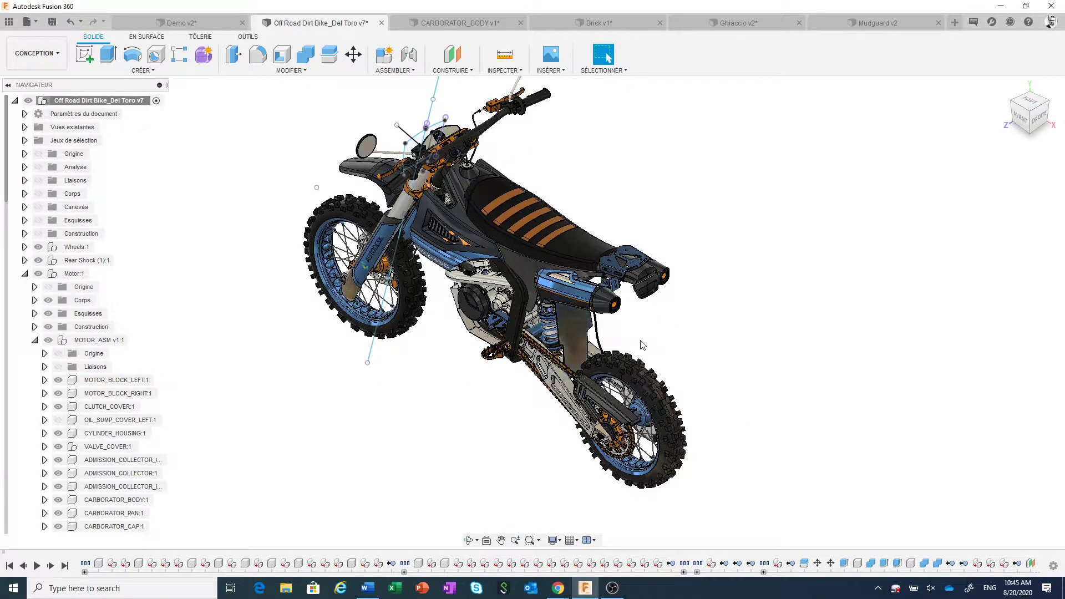
pyautogui.scroll(-3, 649, 345)
# Step: Bring up Mudguard v2, frame the mudguard edge-on, and show the Surface modelling tools
pyautogui.click(838, 31)
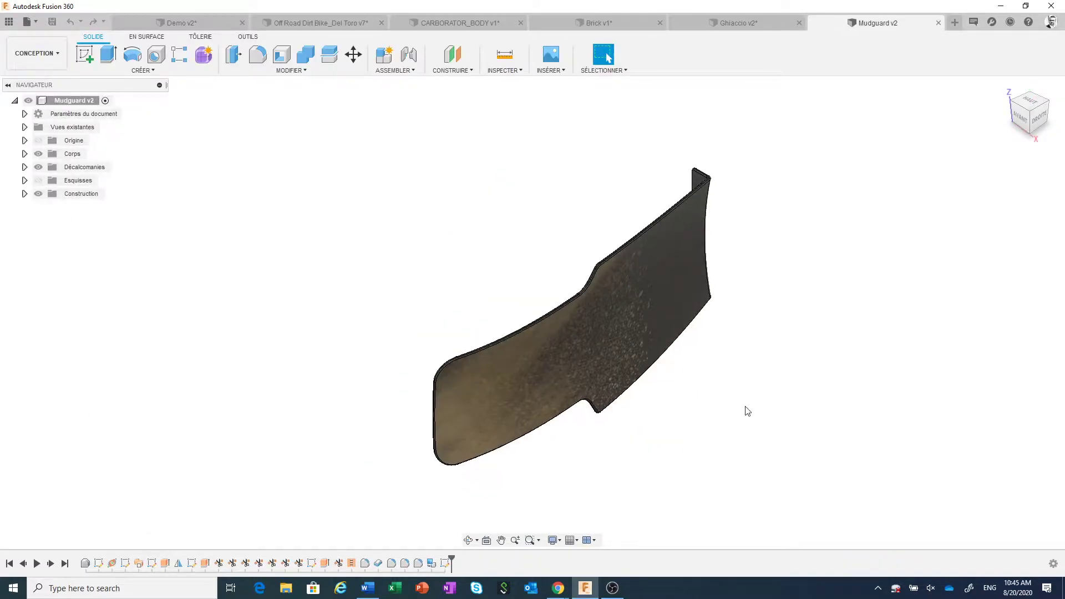
pyautogui.moveTo(744, 408)
pyautogui.keyDown('shift'); pyautogui.mouseDown(button='middle')
pyautogui.moveTo(779, 373)
pyautogui.moveTo(862, 433)
pyautogui.mouseUp(button='middle'); pyautogui.keyUp('shift')
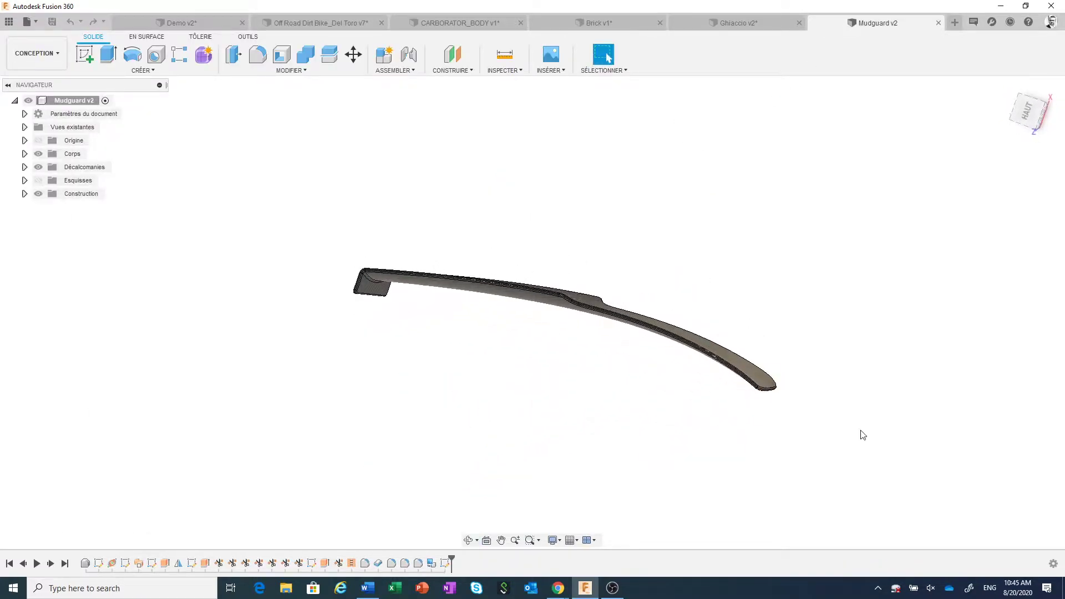
pyautogui.moveTo(655, 435); pyautogui.dragTo(756, 452, button='middle')
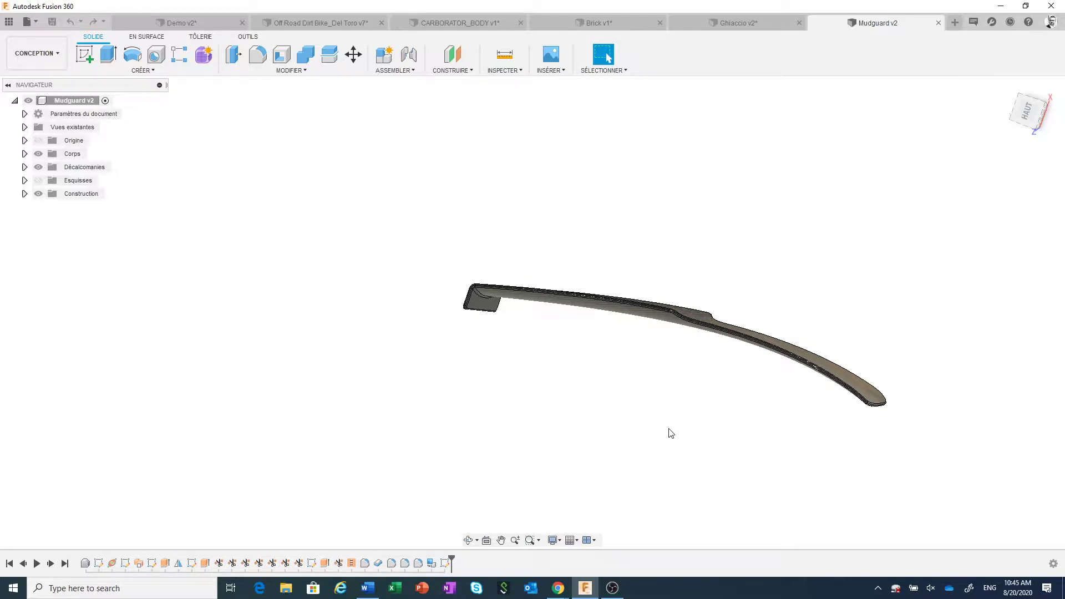
pyautogui.scroll(1, 619, 392)
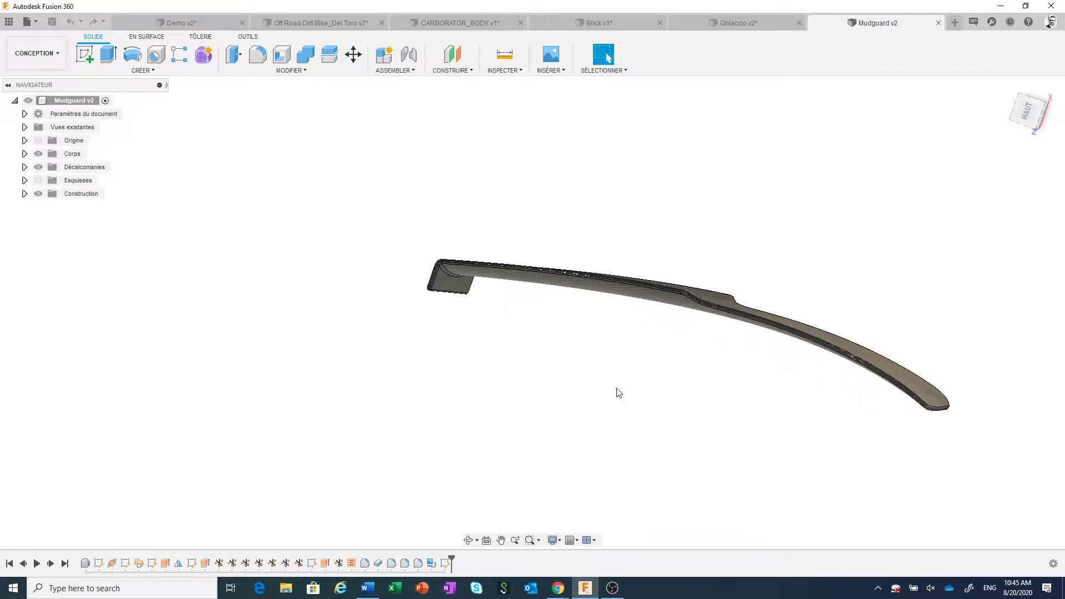
pyautogui.moveTo(617, 389)
pyautogui.mouseDown(button='middle')
pyautogui.moveTo(681, 402)
pyautogui.moveTo(696, 385)
pyautogui.mouseUp(button='middle')
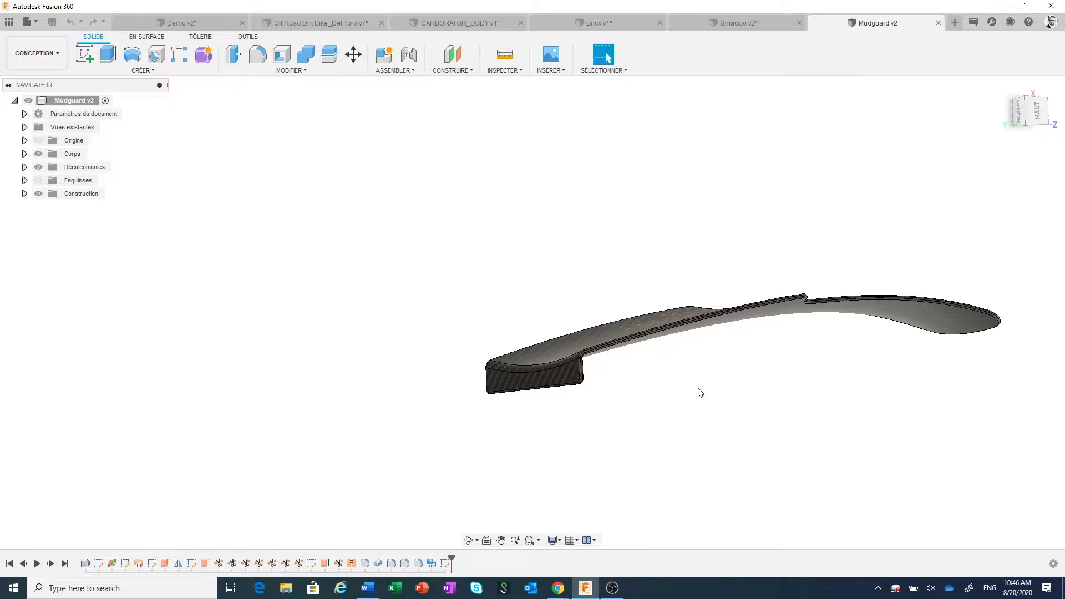
pyautogui.click(147, 36)
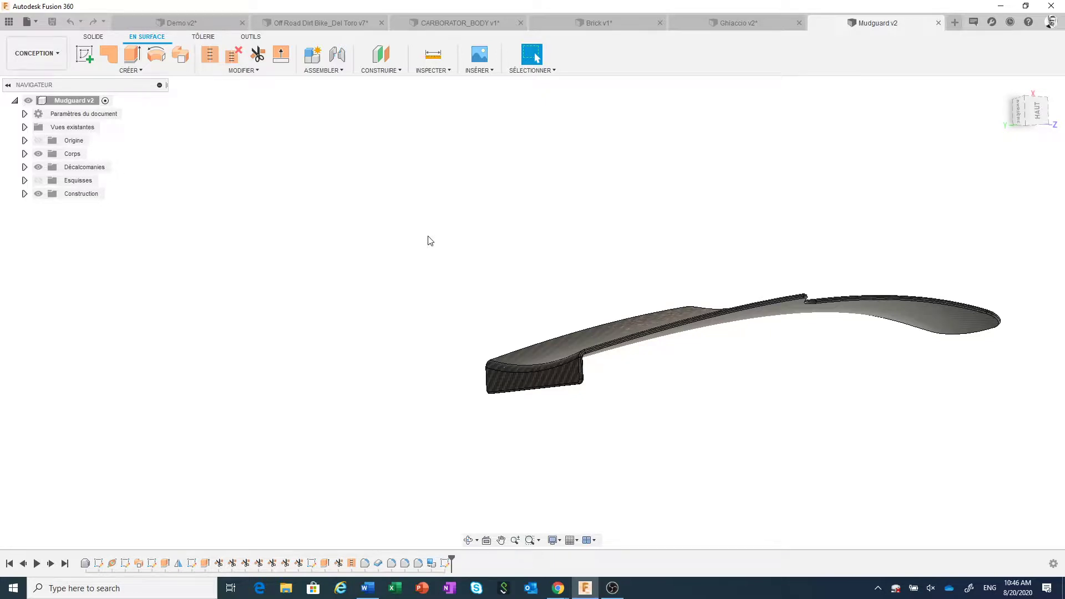
pyautogui.scroll(1, 620, 410)
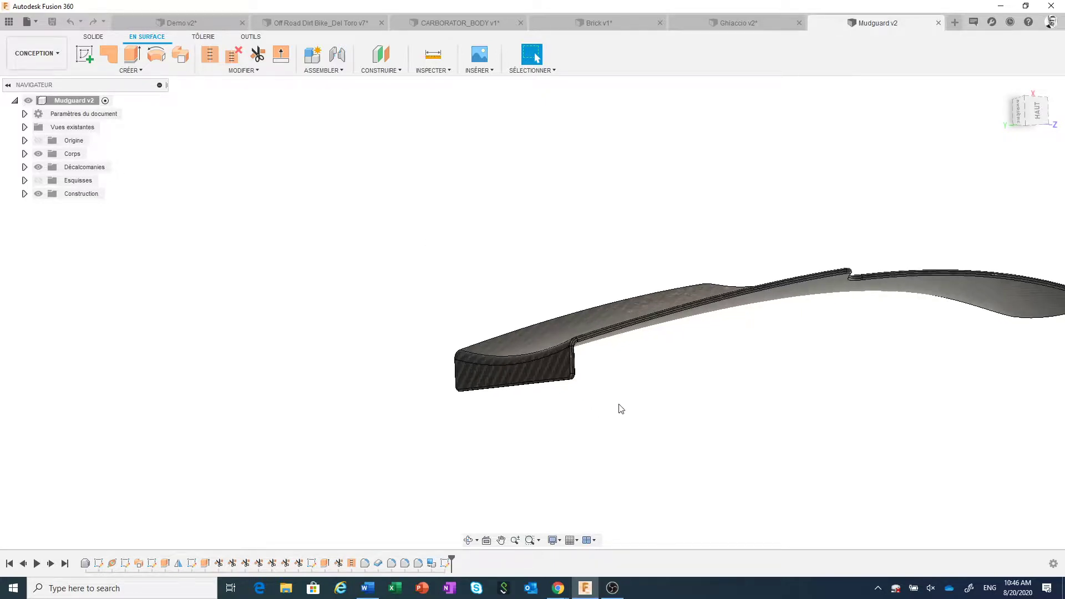
pyautogui.scroll(2, 628, 393)
pyautogui.moveTo(628, 392); pyautogui.dragTo(586, 422, button='middle')
pyautogui.scroll(1, 554, 423)
pyautogui.scroll(1, 554, 423)
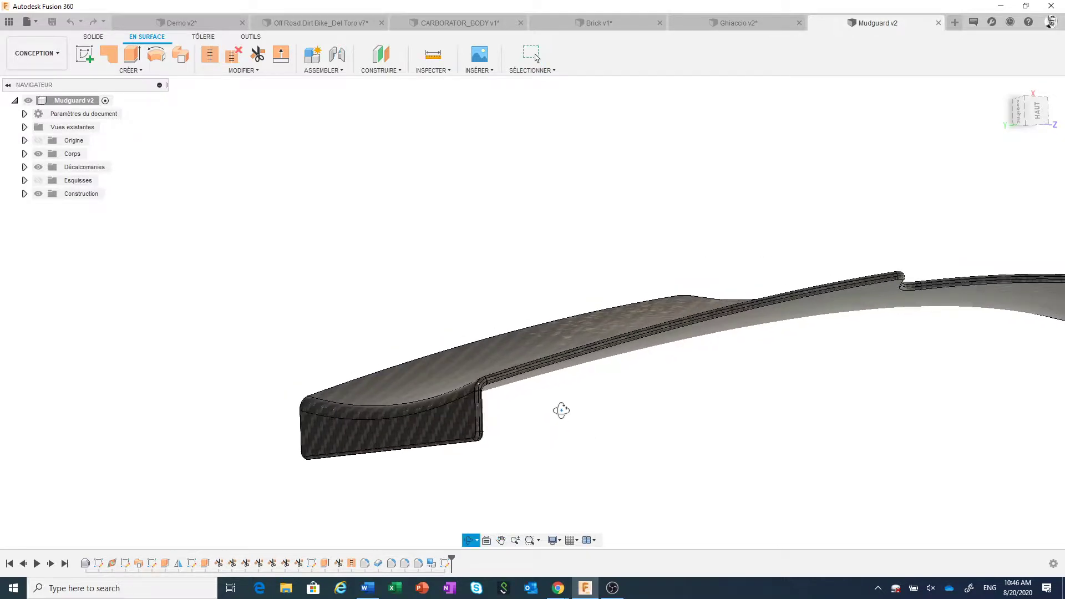
pyautogui.keyDown('shift'); pyautogui.moveTo(561, 408); pyautogui.dragTo(542, 431, button='middle'); pyautogui.keyUp('shift')
pyautogui.scroll(2, 541, 431)
pyautogui.scroll(1, 516, 414)
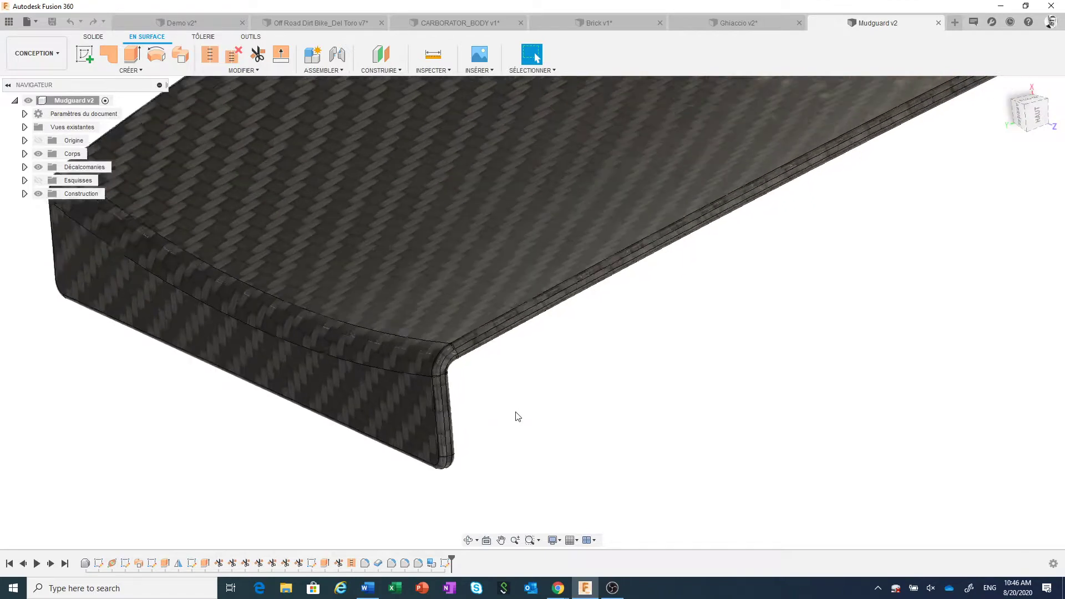
pyautogui.scroll(1, 516, 416)
pyautogui.scroll(1, 438, 432)
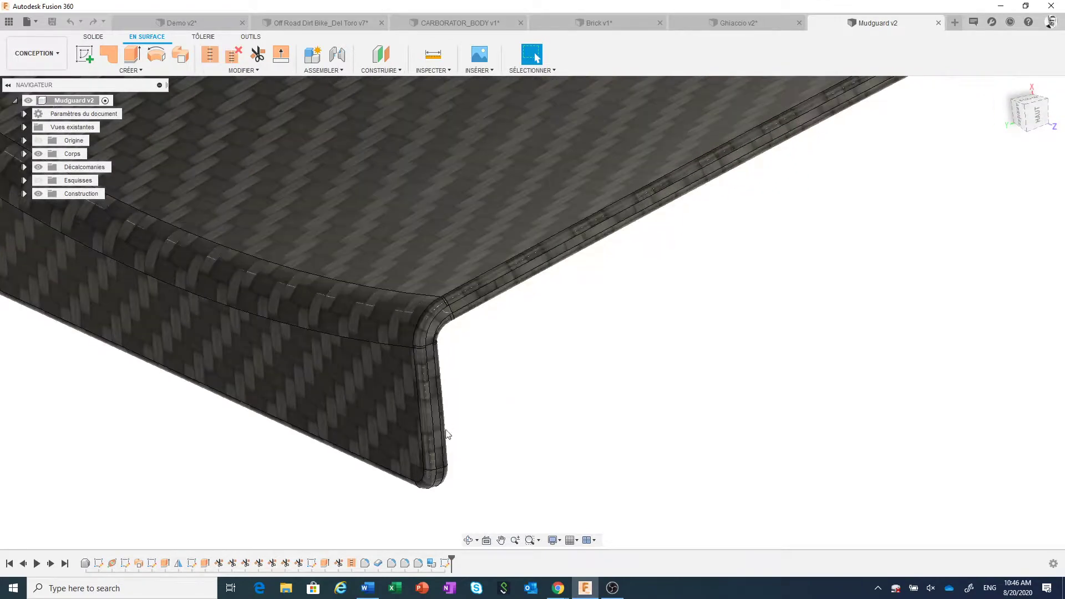
pyautogui.click(437, 415)
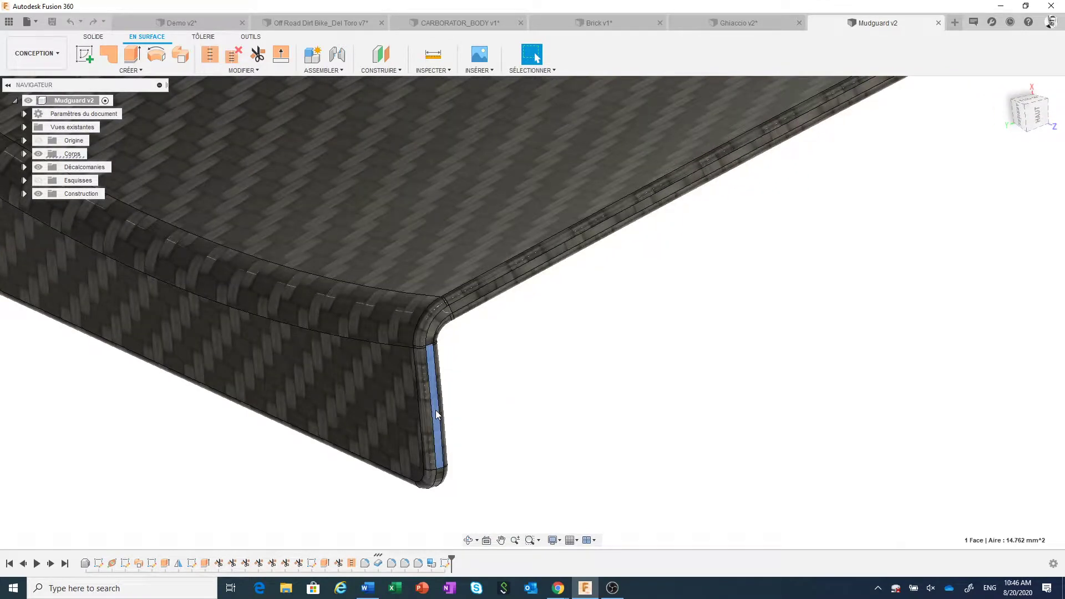
pyautogui.rightClick(438, 415)
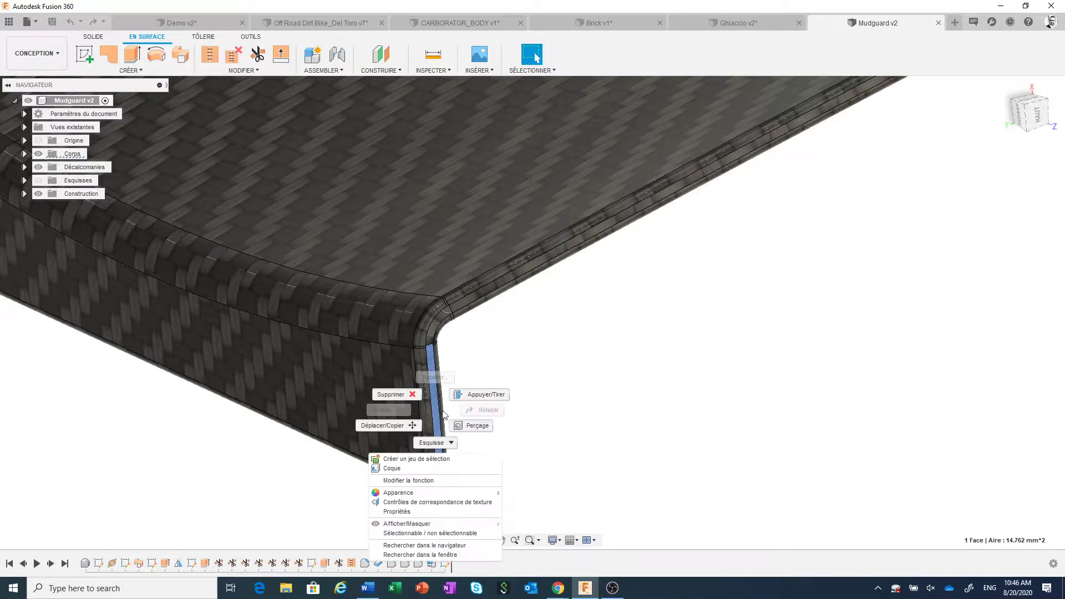
pyautogui.click(646, 412)
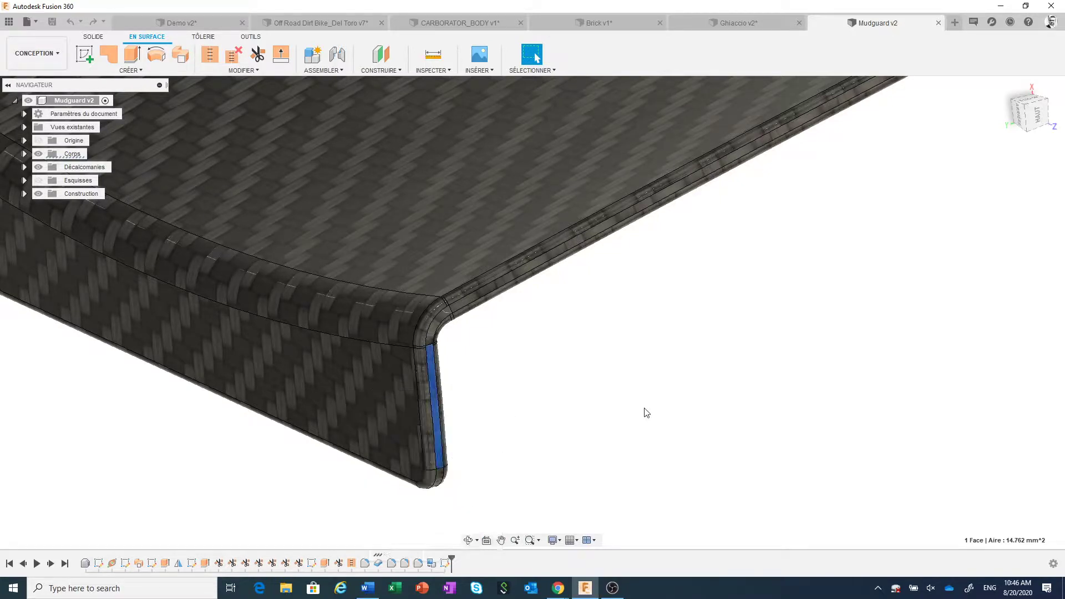
pyautogui.press('Escape')
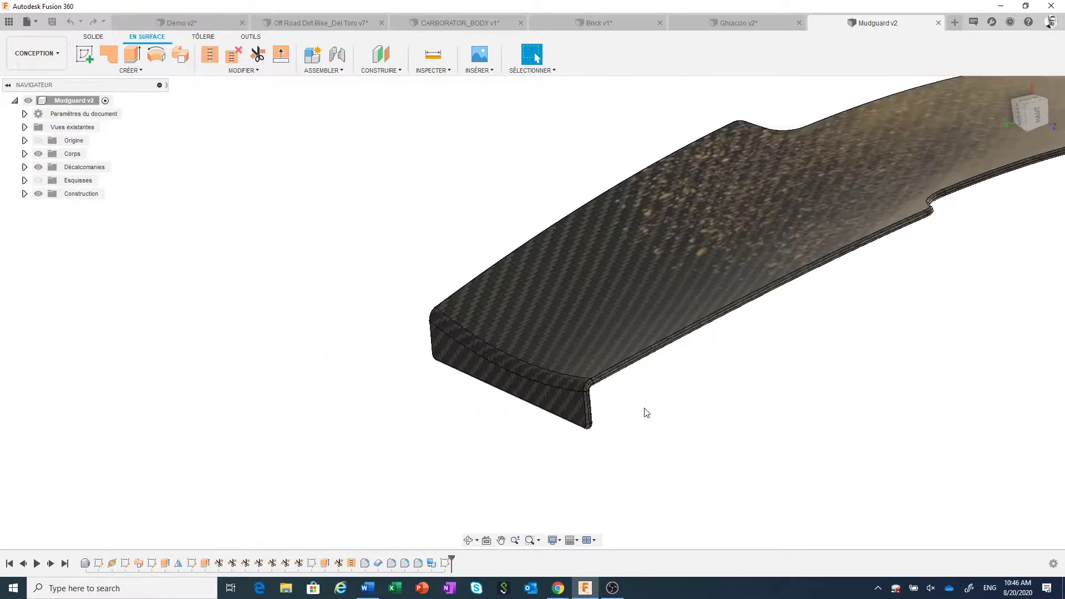
pyautogui.moveTo(671, 409); pyautogui.dragTo(603, 453, button='middle')
pyautogui.press('Escape')
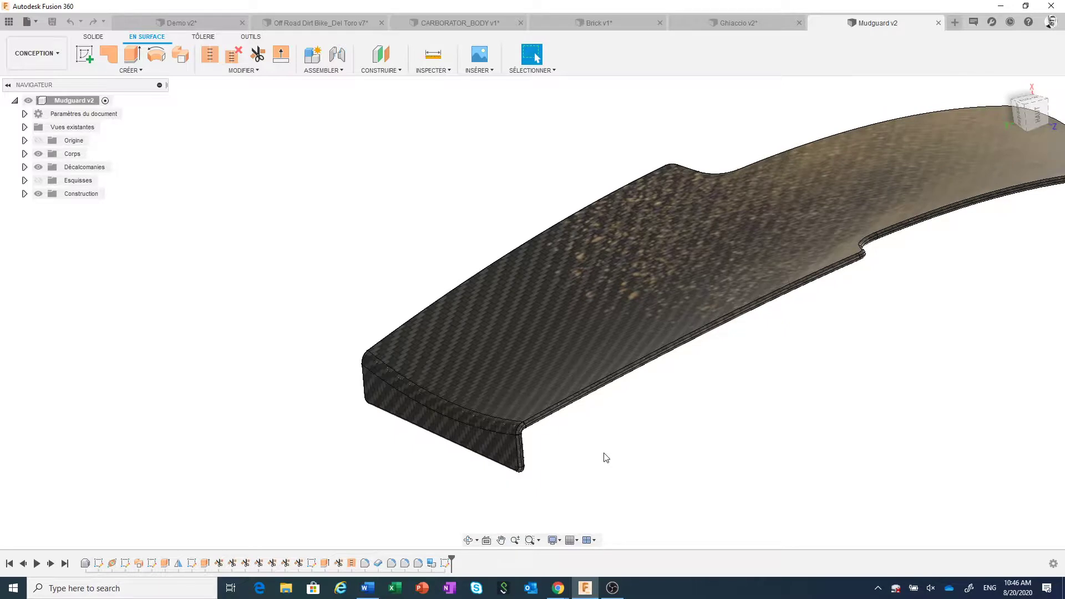
pyautogui.moveTo(606, 458)
pyautogui.mouseDown(button='middle')
pyautogui.moveTo(569, 477)
pyautogui.moveTo(624, 420)
pyautogui.moveTo(568, 426)
pyautogui.moveTo(580, 405)
pyautogui.moveTo(583, 416)
pyautogui.mouseUp(button='middle')
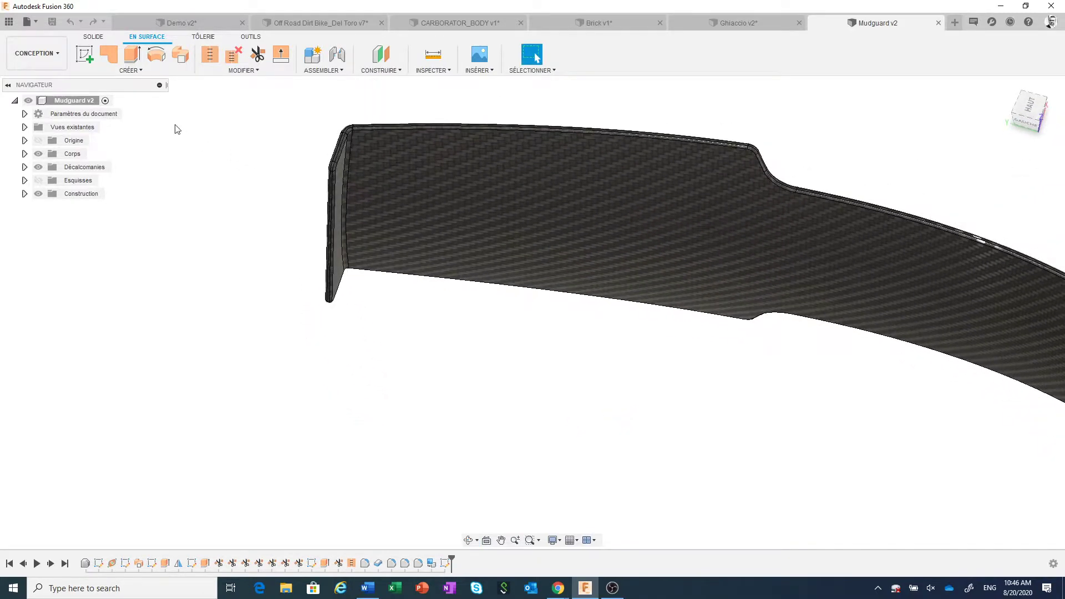
# Step: Set up a 0.00 mm offset of the mudguard's main face as a new body, without chain selection
pyautogui.click(141, 71)
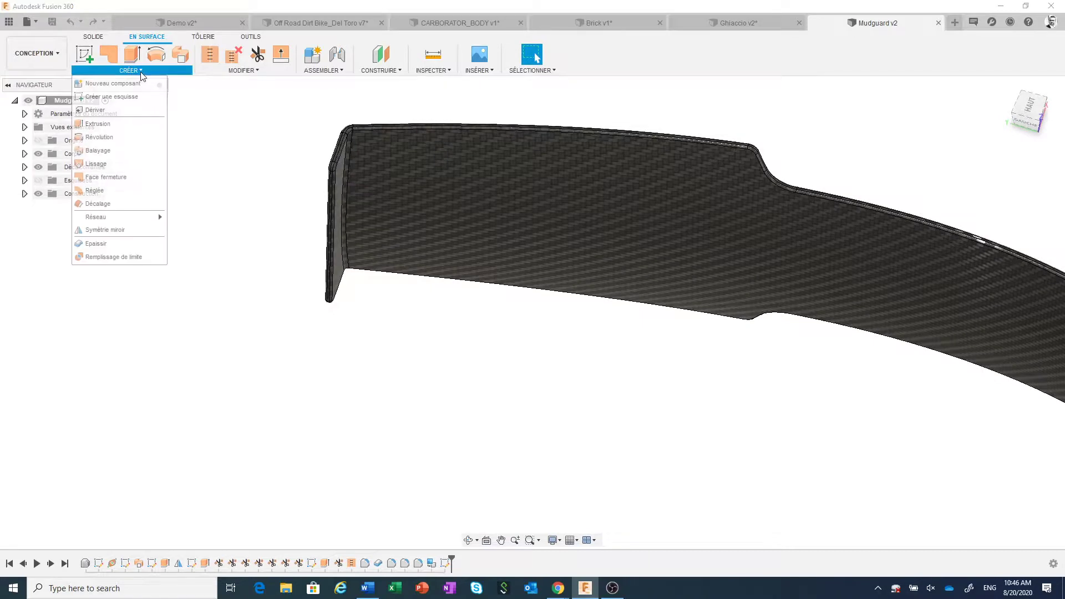
pyautogui.click(116, 203)
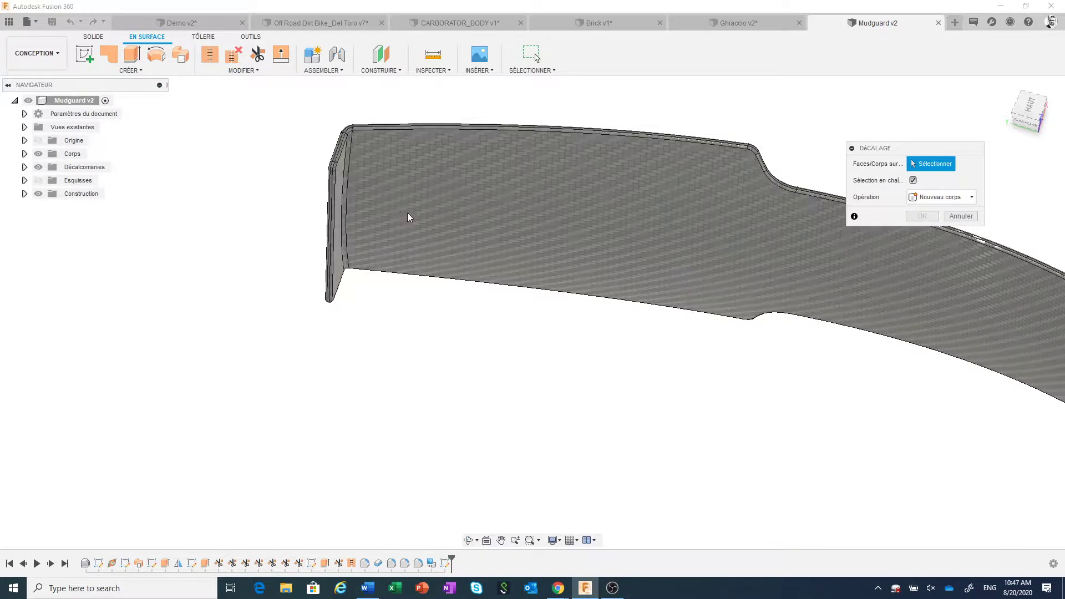
pyautogui.click(914, 180)
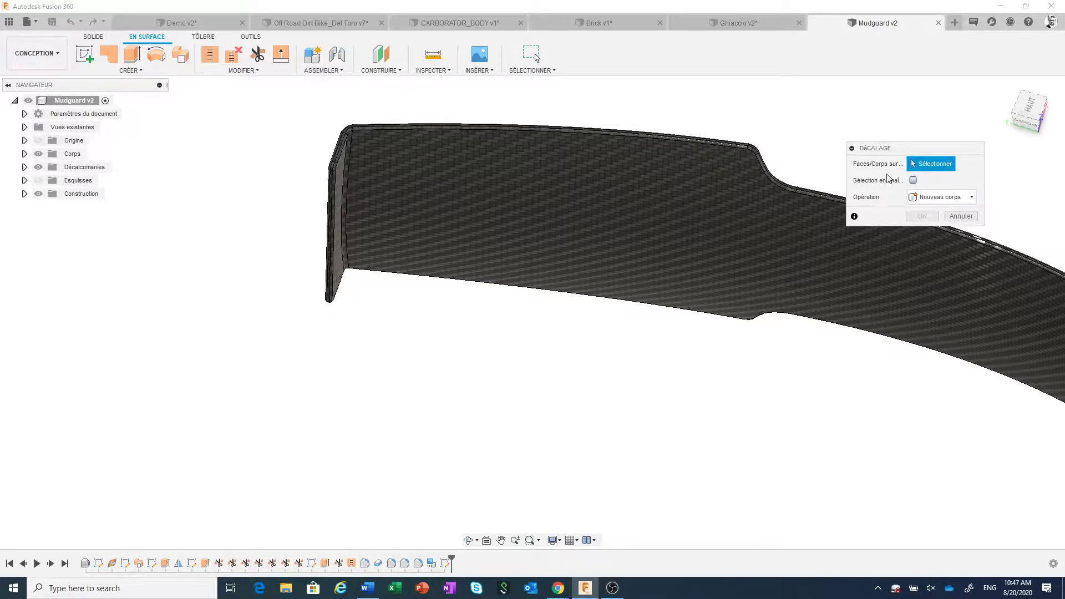
pyautogui.click(598, 215)
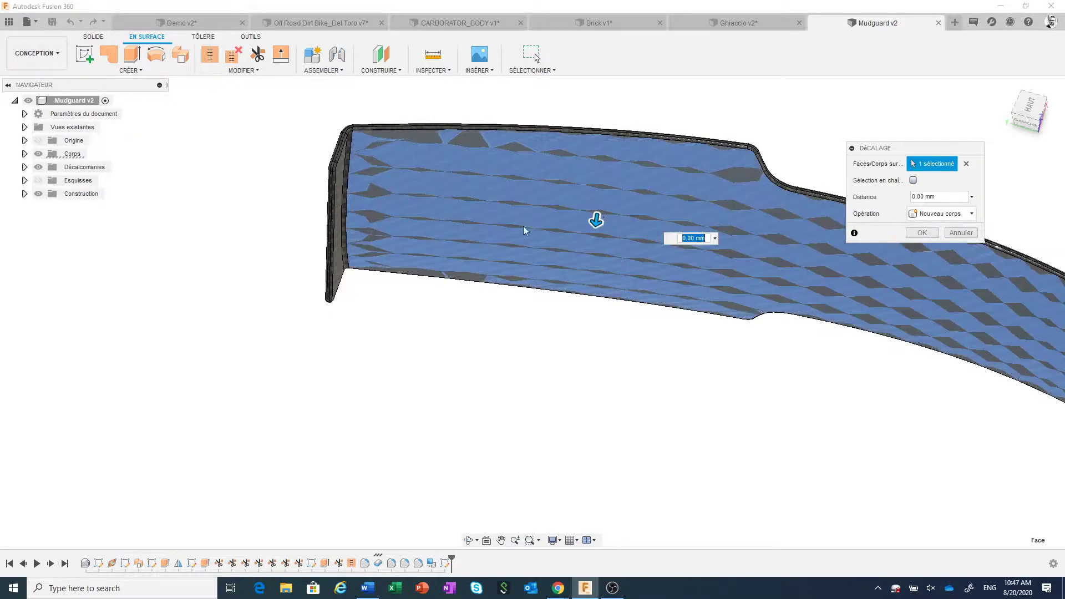
pyautogui.scroll(3, 353, 291)
pyautogui.keyDown('shift'); pyautogui.moveTo(353, 294); pyautogui.dragTo(466, 286, button='middle'); pyautogui.keyUp('shift')
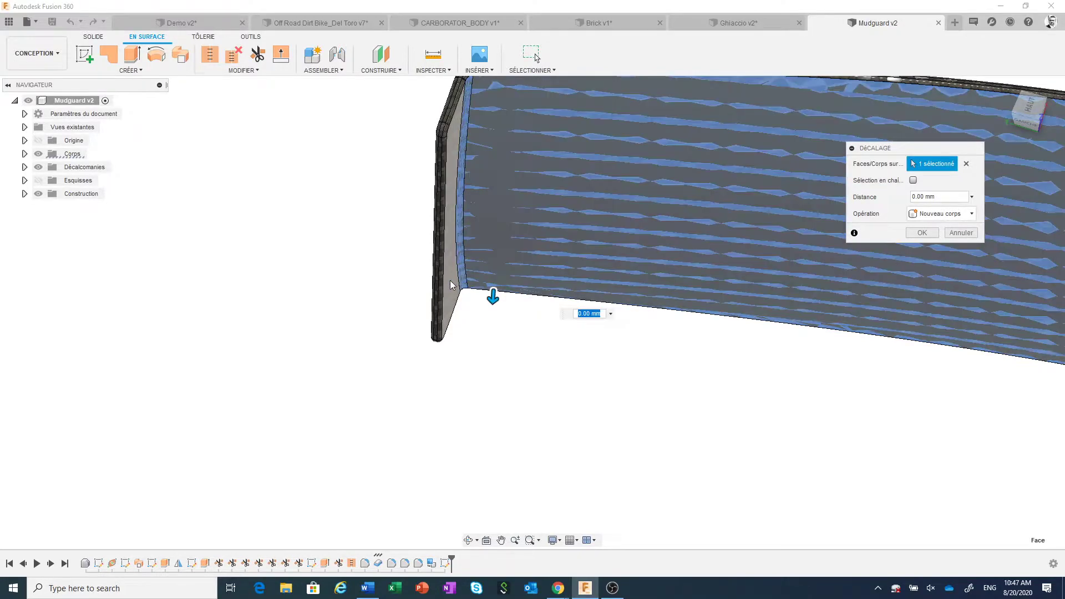
# Step: Confirm the zero-distance offset as new body Corps8 and view the whole mudguard
pyautogui.click(917, 233)
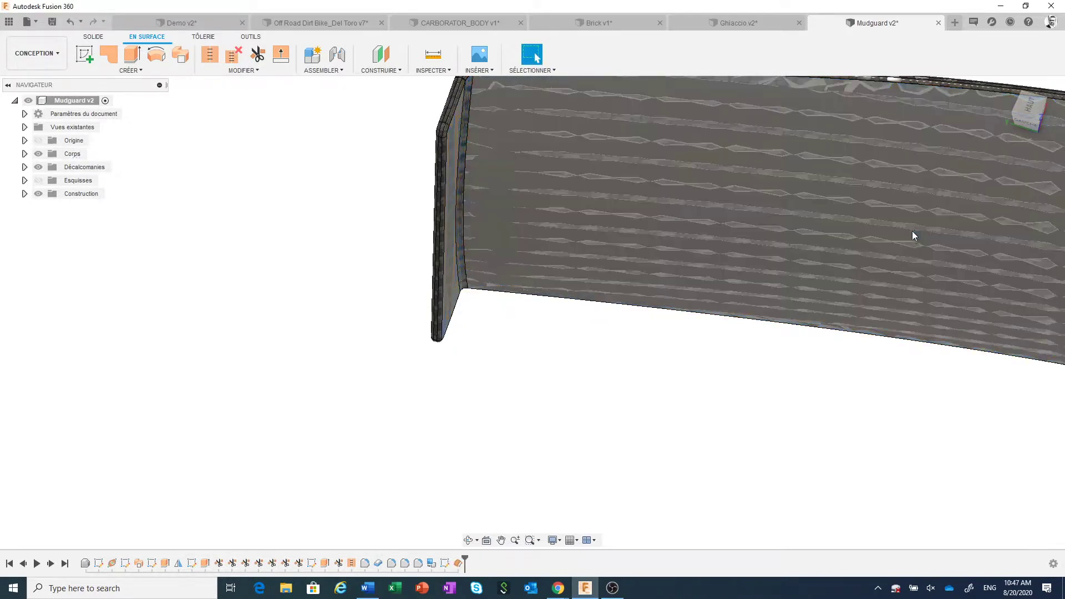
pyautogui.scroll(-3, 511, 440)
pyautogui.moveTo(518, 412)
pyautogui.keyDown('shift'); pyautogui.mouseDown(button='middle')
pyautogui.moveTo(572, 454)
pyautogui.moveTo(498, 459)
pyautogui.mouseUp(button='middle'); pyautogui.keyUp('shift')
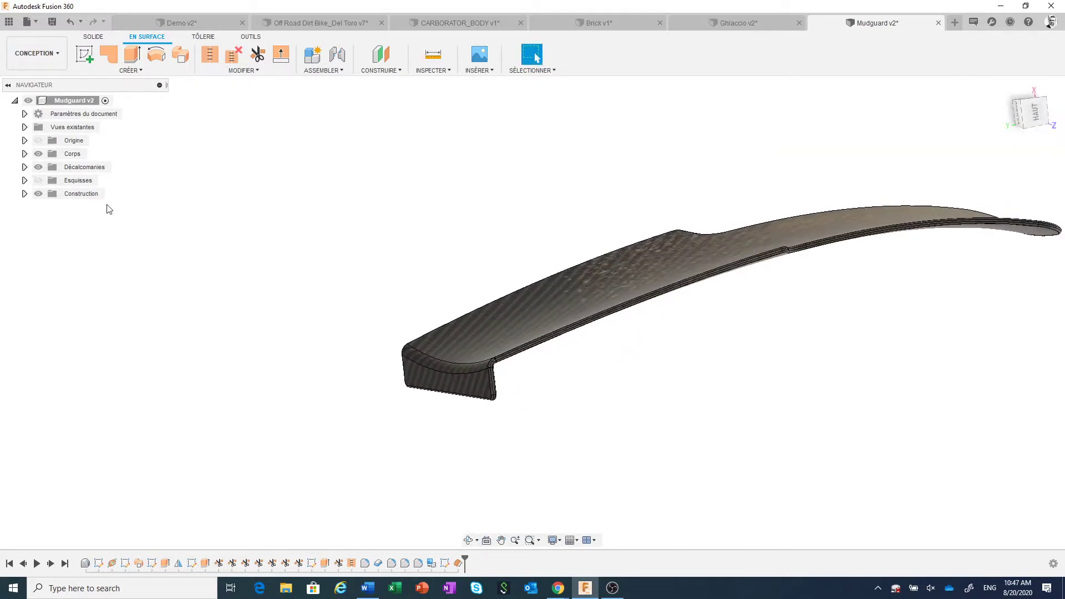
# Step: Hide the carbon-textured Corps7 body, leaving only the plain grey Corps8 surface
pyautogui.click(25, 154)
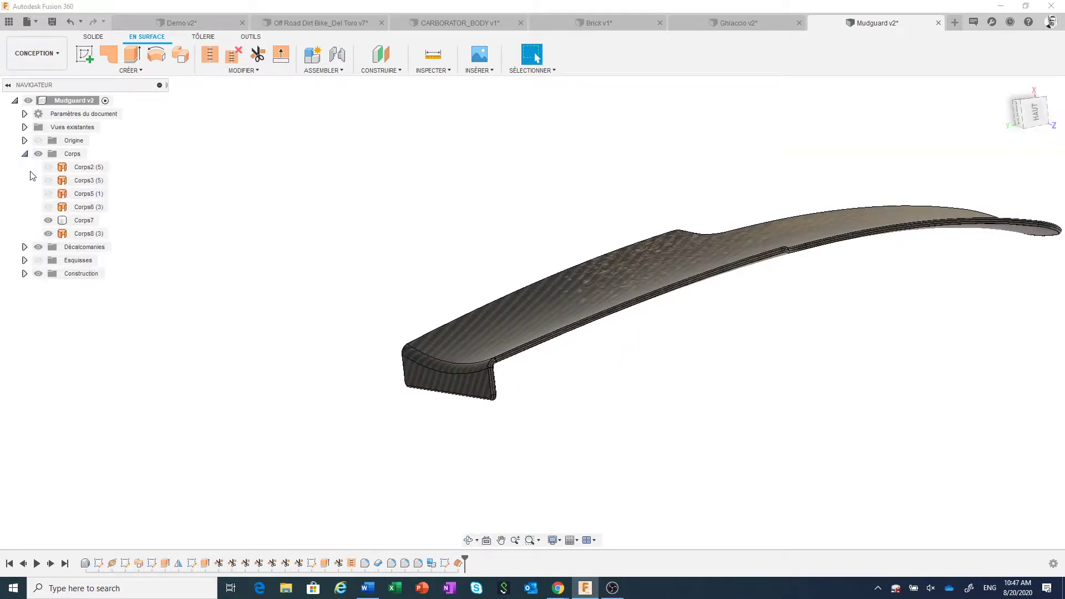
pyautogui.click(48, 220)
pyautogui.scroll(-1, 577, 438)
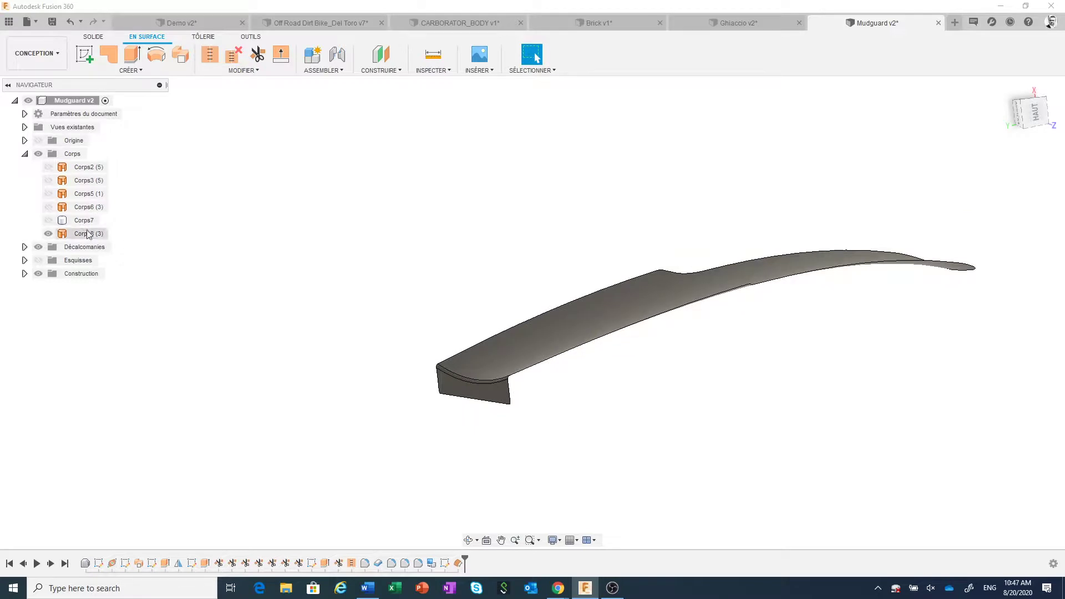
pyautogui.scroll(1, 532, 382)
pyautogui.scroll(1, 533, 382)
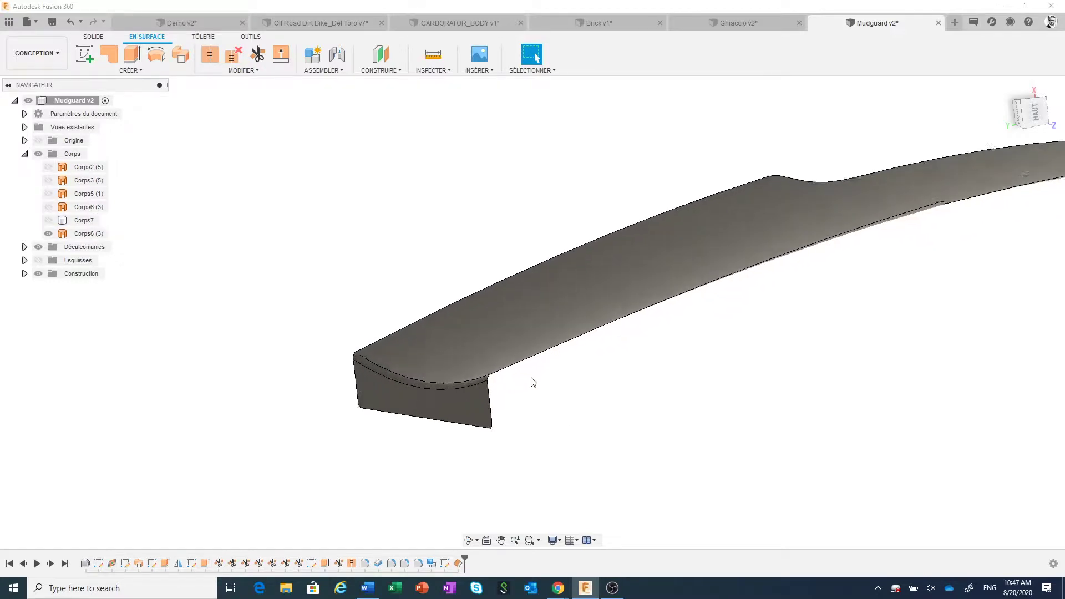
pyautogui.scroll(2, 533, 382)
pyautogui.scroll(-1, 513, 385)
pyautogui.scroll(-1, 521, 392)
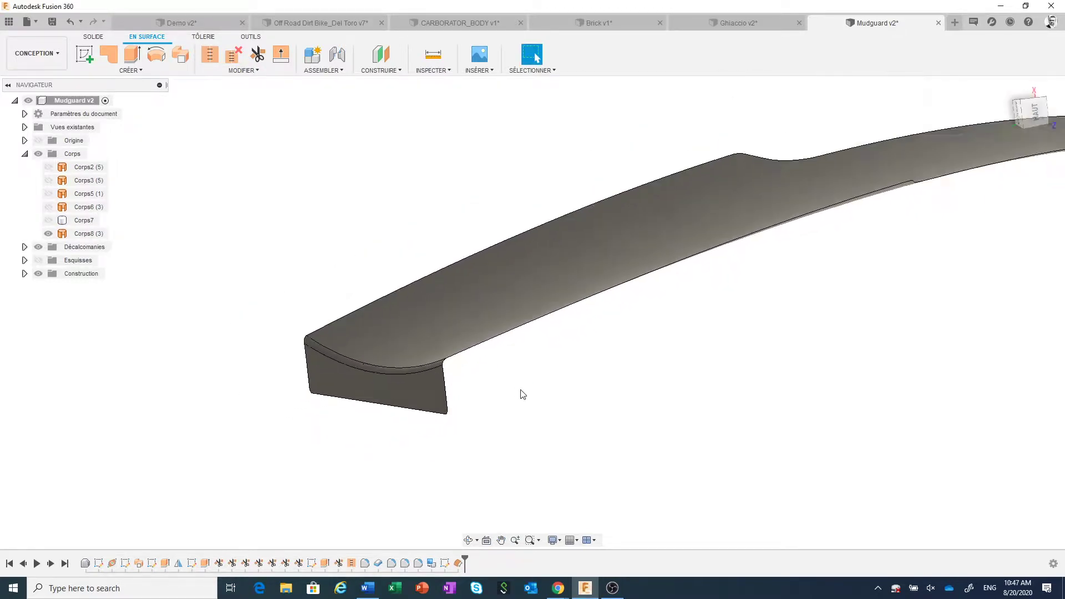
pyautogui.scroll(-1, 522, 394)
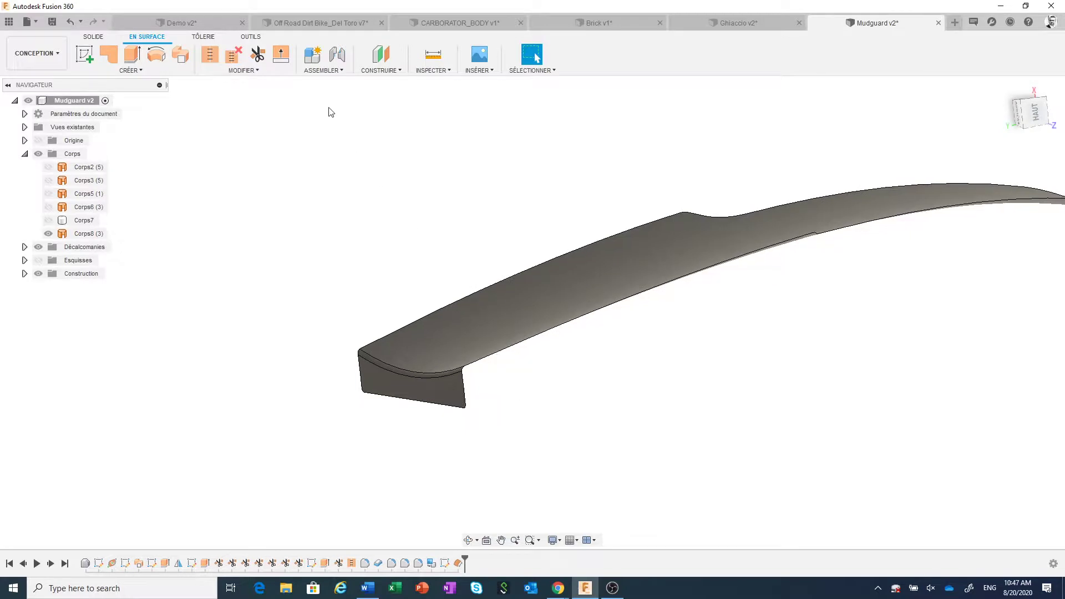
# Step: Start a surface extend on Corps8 and pick the mudguard's lower and upper edges
pyautogui.click(280, 55)
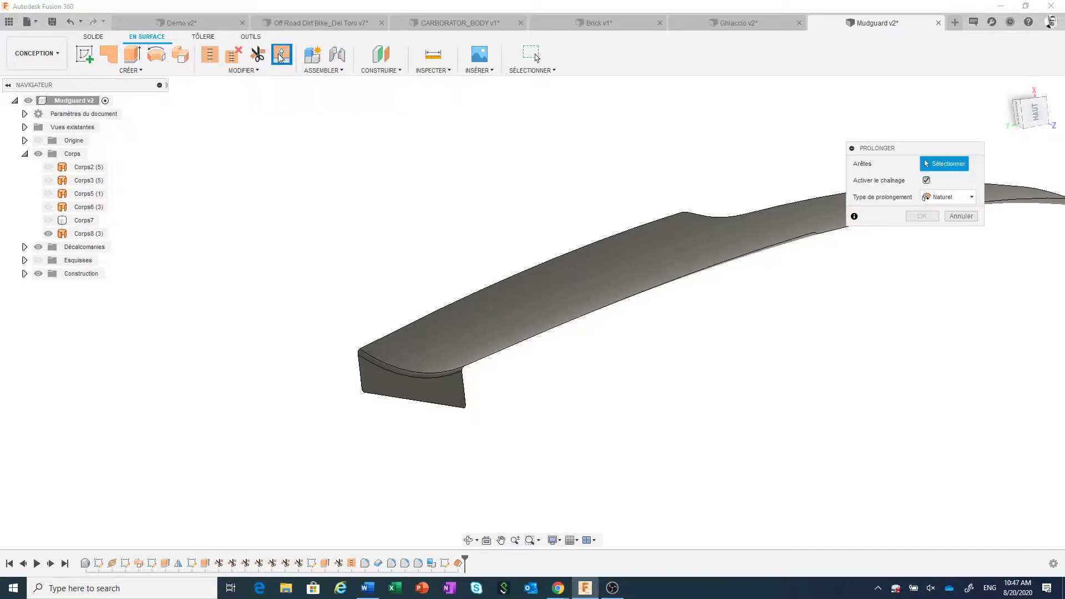
pyautogui.scroll(2, 594, 408)
pyautogui.scroll(3, 555, 383)
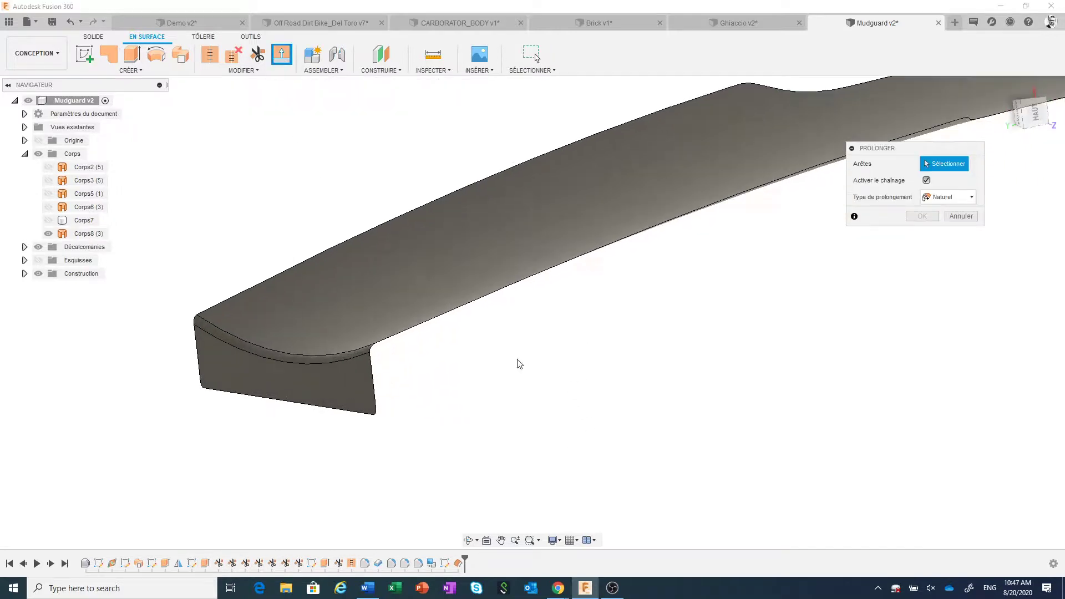
pyautogui.click(460, 311)
pyautogui.scroll(2, 421, 351)
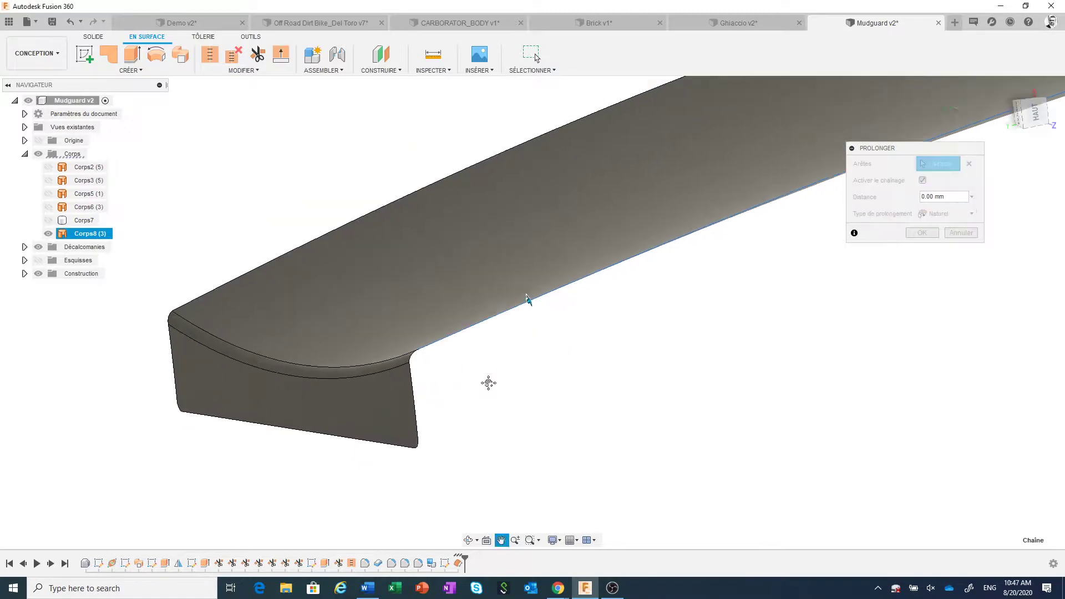
pyautogui.scroll(2, 483, 389)
pyautogui.scroll(2, 480, 400)
pyautogui.scroll(2, 472, 400)
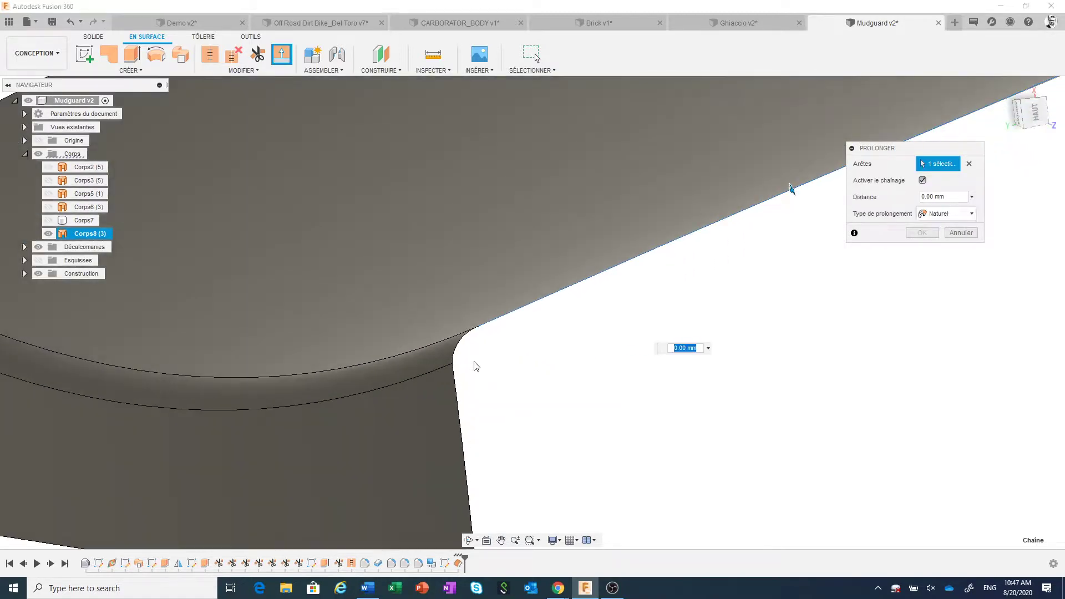
pyautogui.scroll(2, 481, 340)
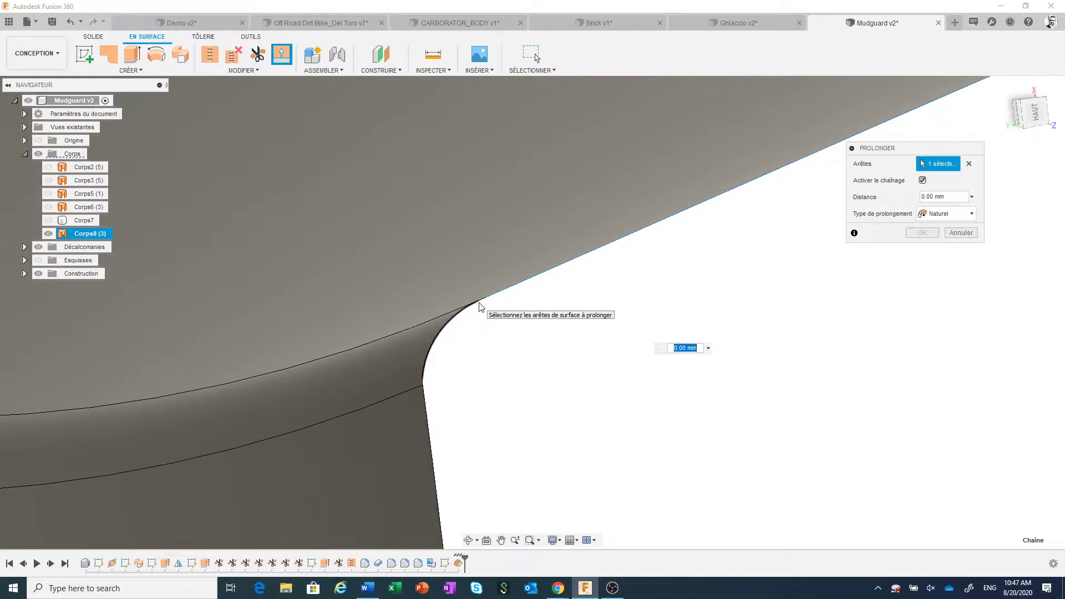
pyautogui.scroll(2, 486, 320)
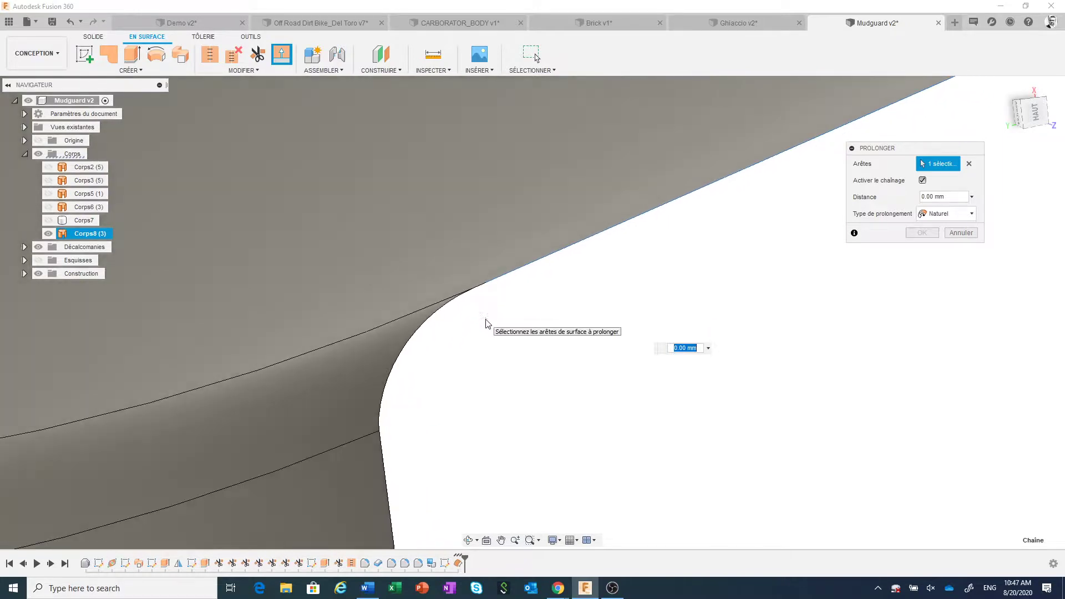
pyautogui.click(476, 290)
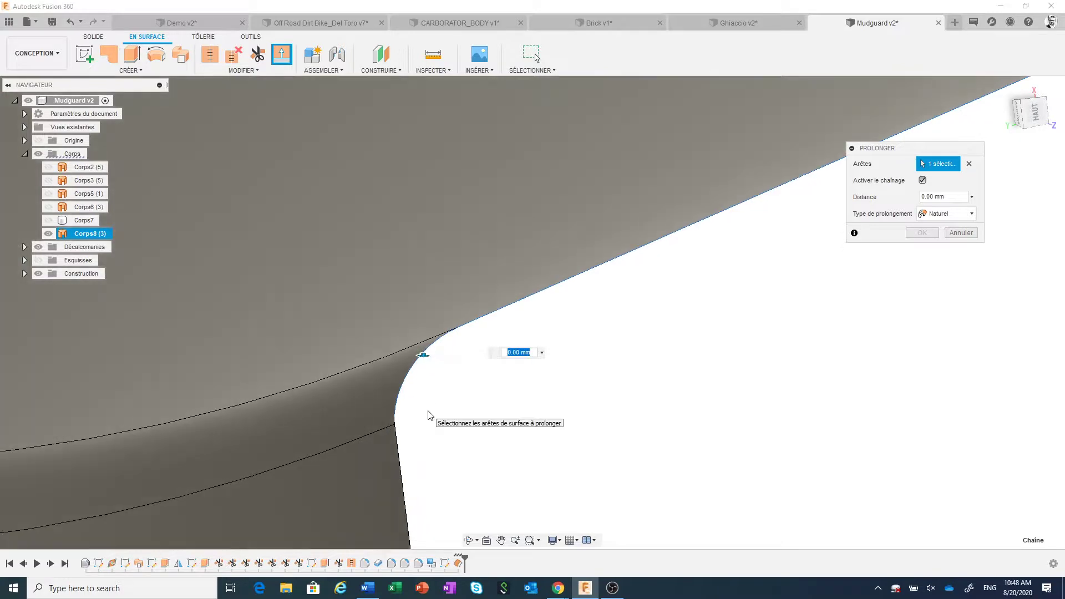
# Step: Adjust the extend edge chain around the fillet corner, including the right and bottom edges
pyautogui.moveTo(431, 414); pyautogui.dragTo(540, 378, button='middle')
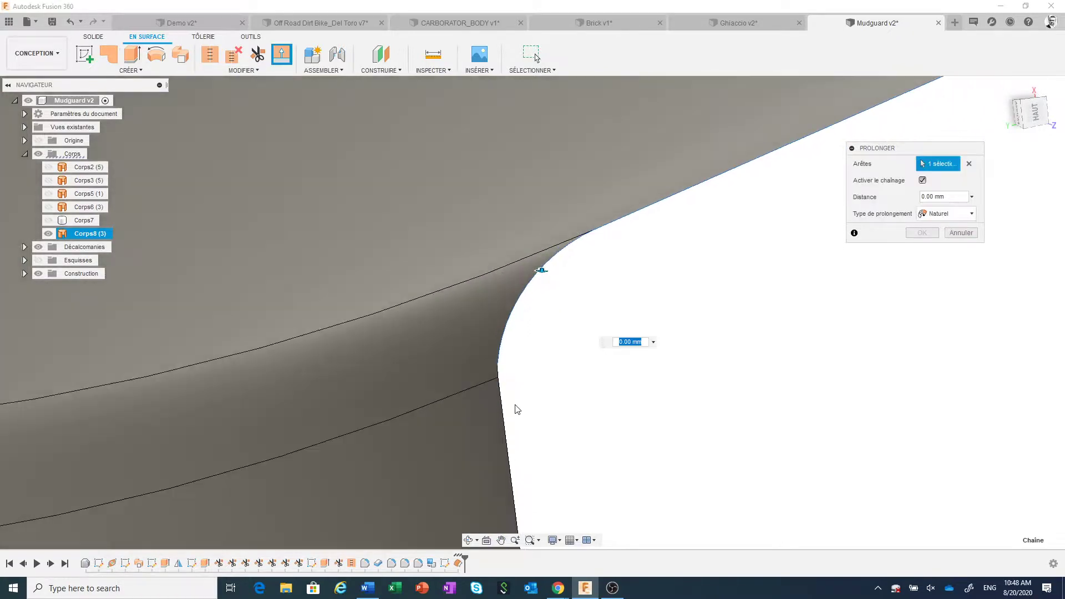
pyautogui.click(494, 381)
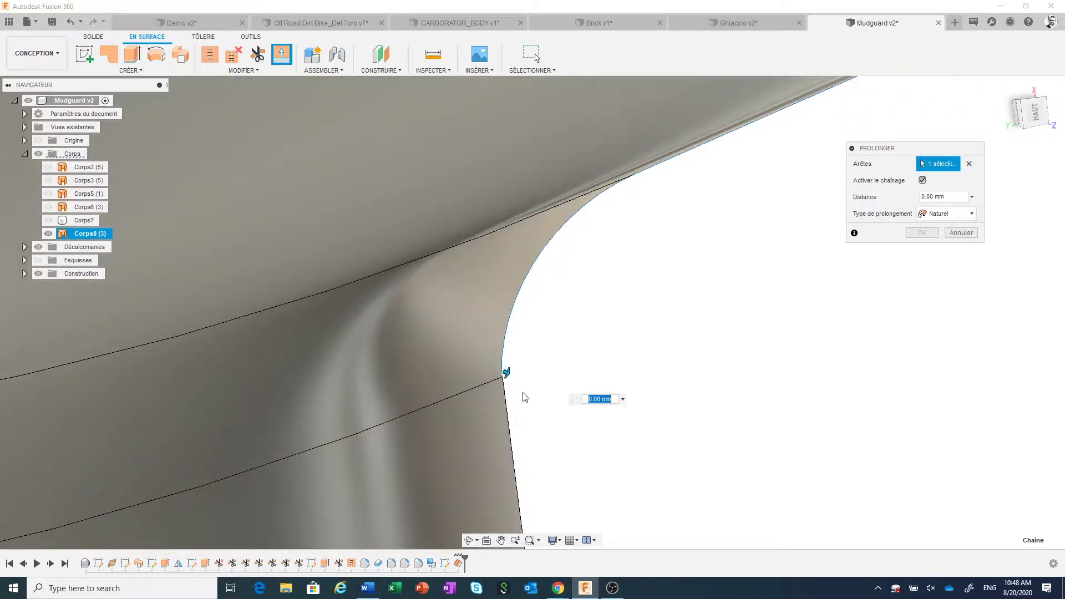
pyautogui.scroll(-3, 521, 393)
pyautogui.moveTo(549, 431)
pyautogui.mouseDown(button='middle')
pyautogui.moveTo(565, 339)
pyautogui.moveTo(609, 401)
pyautogui.mouseUp(button='middle')
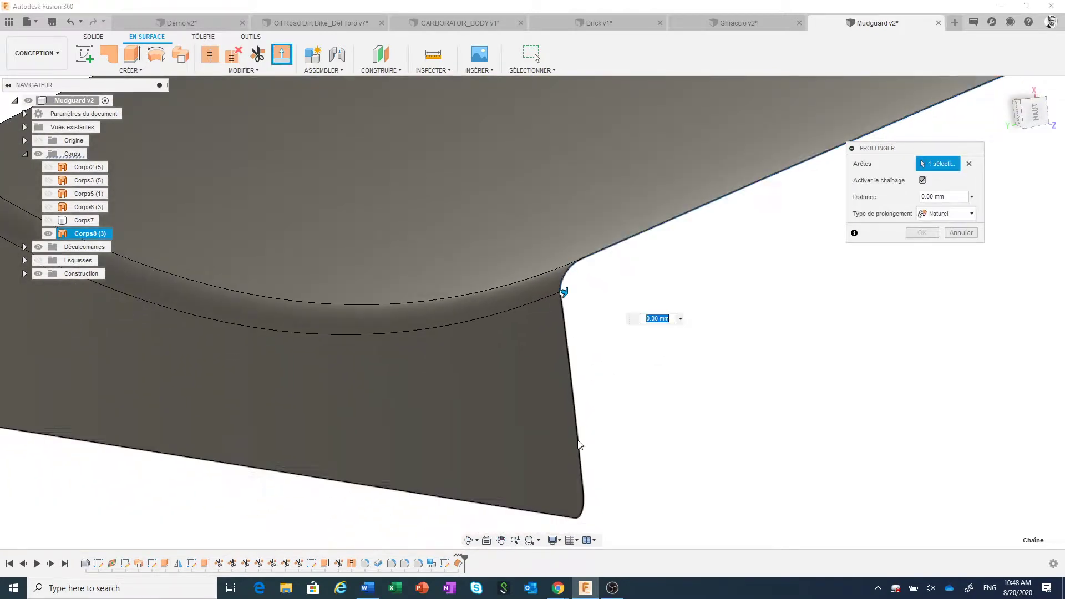
pyautogui.click(580, 441)
pyautogui.scroll(-2, 633, 442)
pyautogui.scroll(-1, 633, 443)
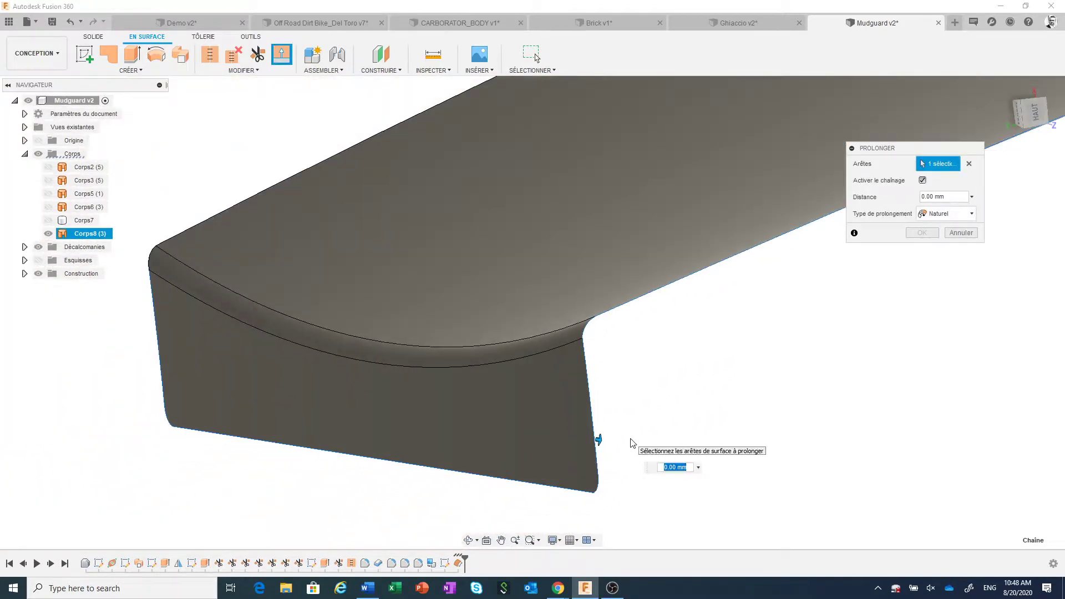
pyautogui.scroll(-1, 638, 441)
pyautogui.moveTo(643, 436)
pyautogui.keyDown('shift'); pyautogui.mouseDown(button='middle')
pyautogui.moveTo(664, 392)
pyautogui.moveTo(740, 390)
pyautogui.moveTo(732, 381)
pyautogui.mouseUp(button='middle'); pyautogui.keyUp('shift')
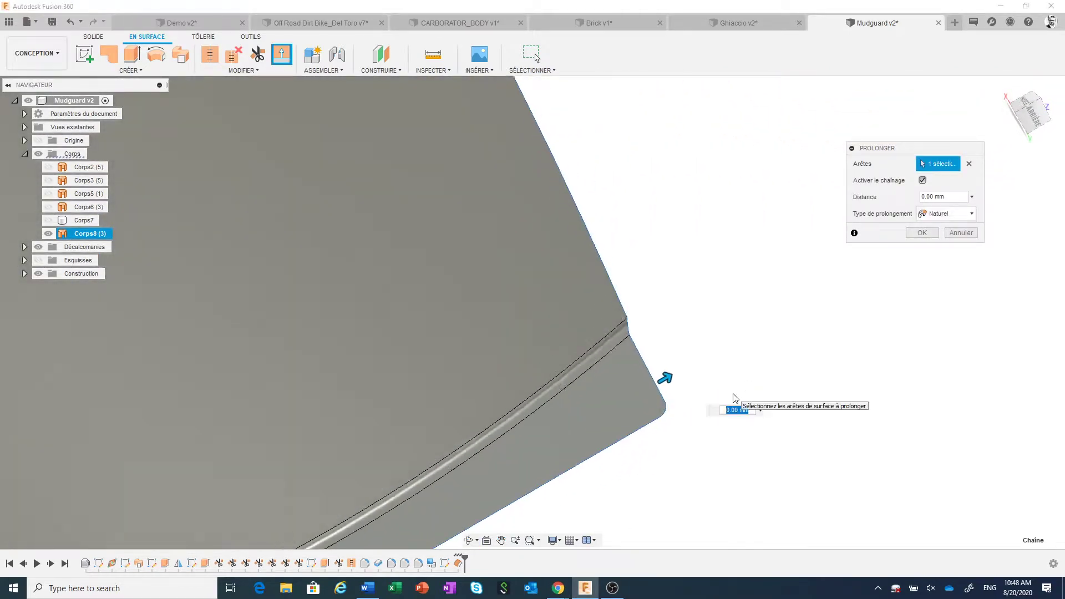
pyautogui.scroll(-1, 734, 399)
pyautogui.scroll(-2, 735, 397)
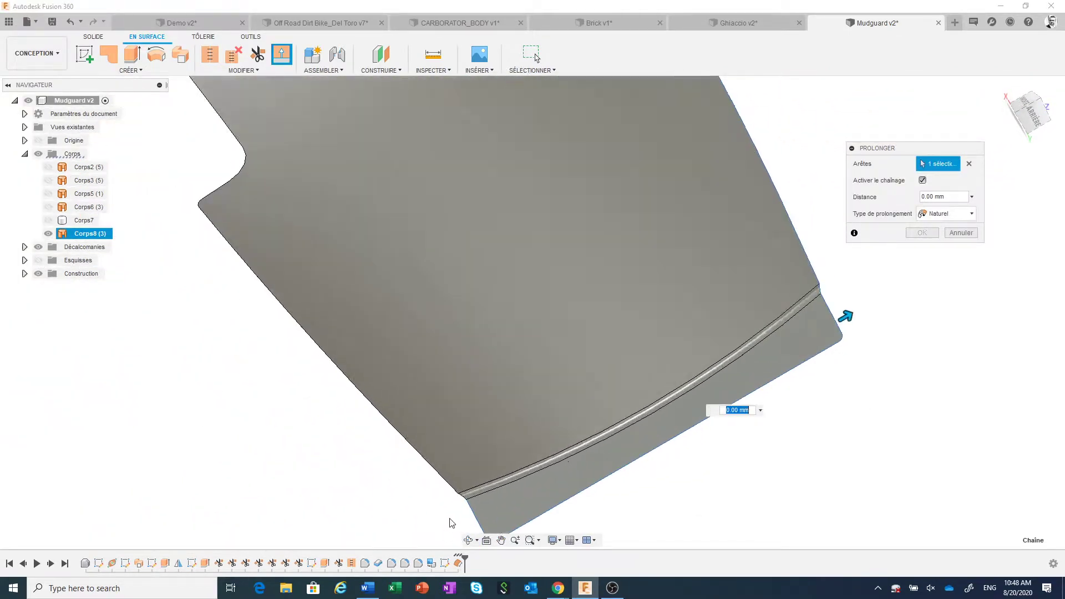
pyautogui.scroll(2, 451, 519)
pyautogui.scroll(3, 450, 502)
pyautogui.scroll(1, 458, 499)
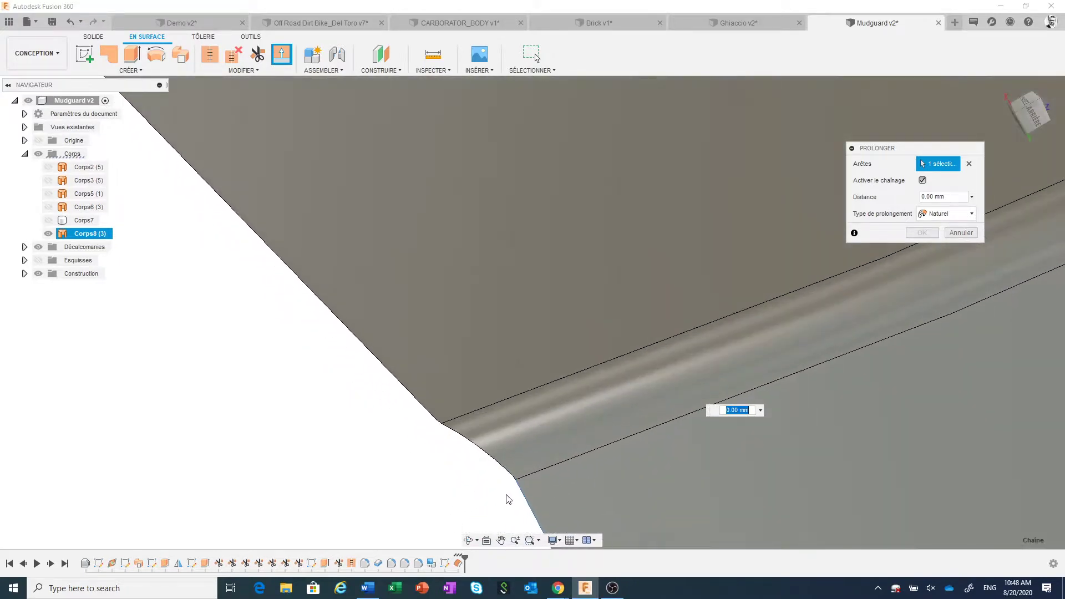
pyautogui.scroll(3, 508, 496)
pyautogui.scroll(1, 526, 476)
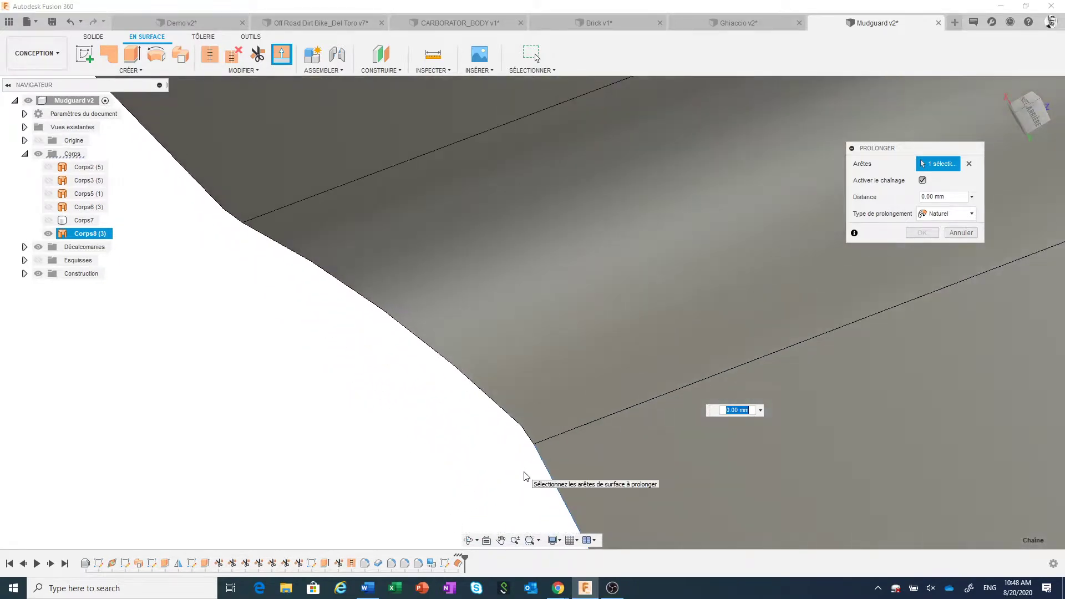
pyautogui.scroll(1, 526, 476)
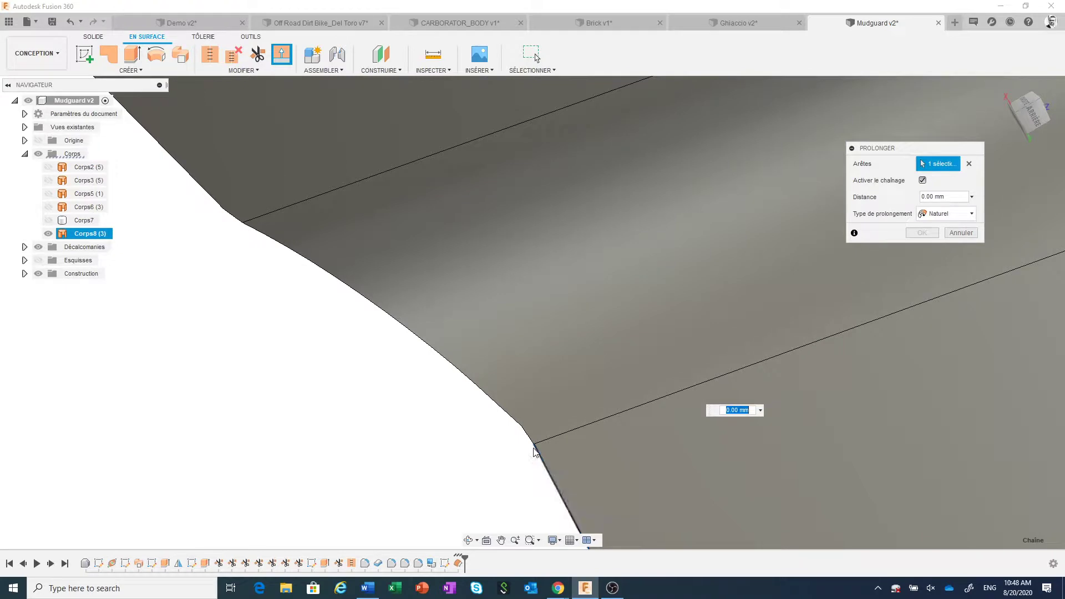
pyautogui.click(531, 446)
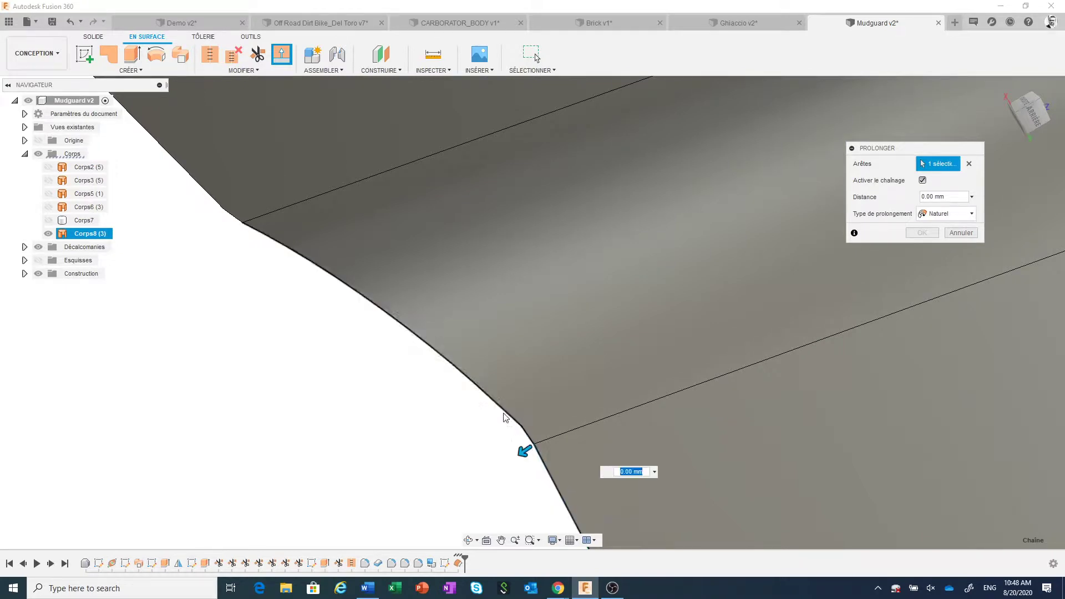
# Step: Zoom out to frame the whole Corps8 surface with its selected edge, distance still 0.00 mm
pyautogui.moveTo(408, 397); pyautogui.dragTo(391, 393, button='middle')
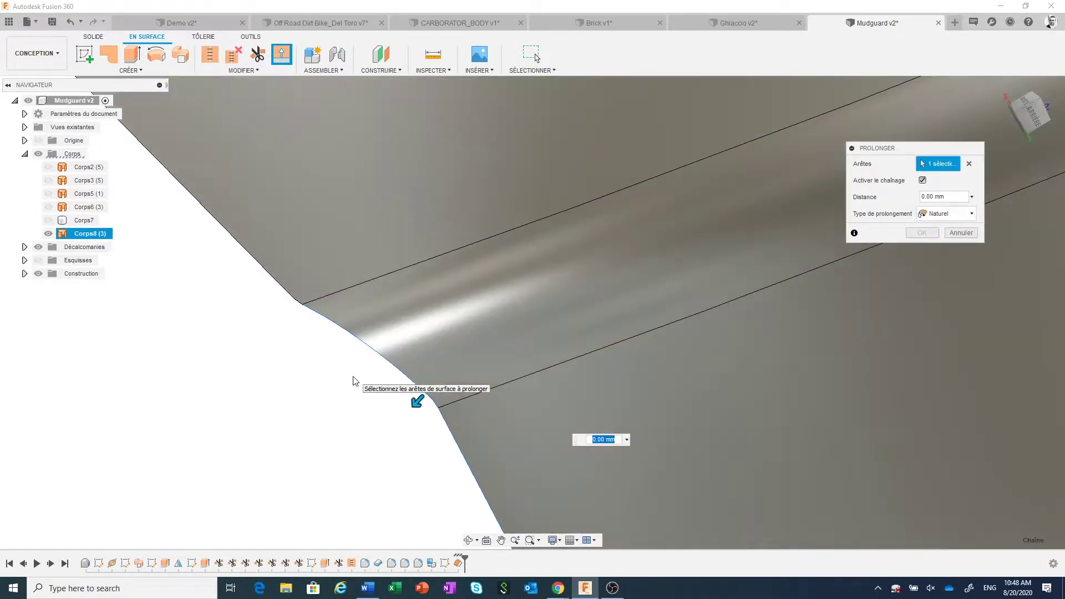
pyautogui.scroll(-2, 391, 393)
pyautogui.scroll(-2, 461, 438)
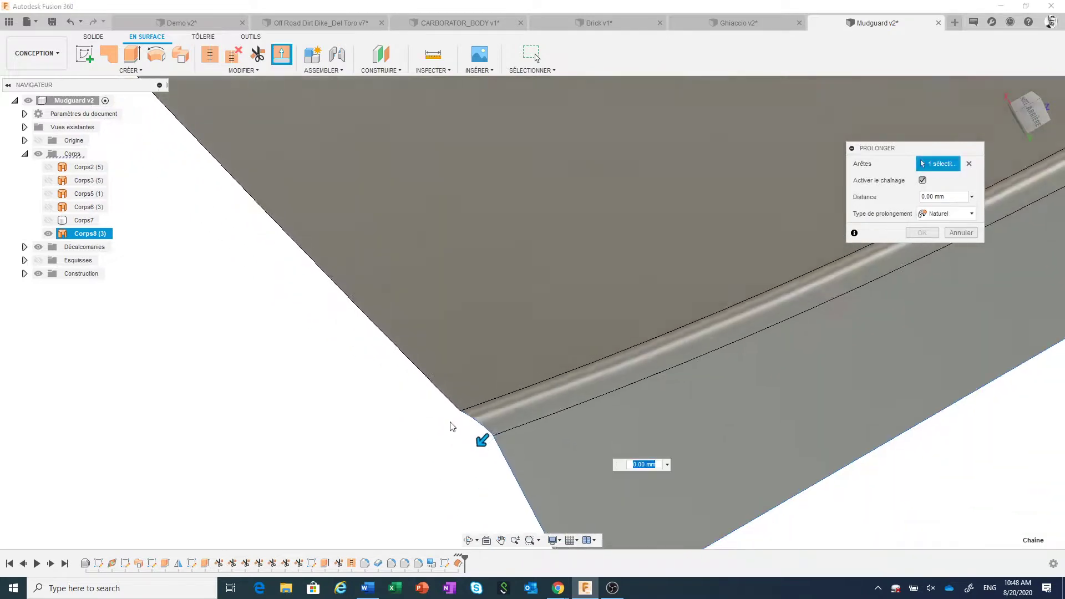
pyautogui.scroll(-2, 452, 428)
pyautogui.scroll(-2, 453, 432)
pyautogui.moveTo(390, 426); pyautogui.dragTo(492, 500, button='middle')
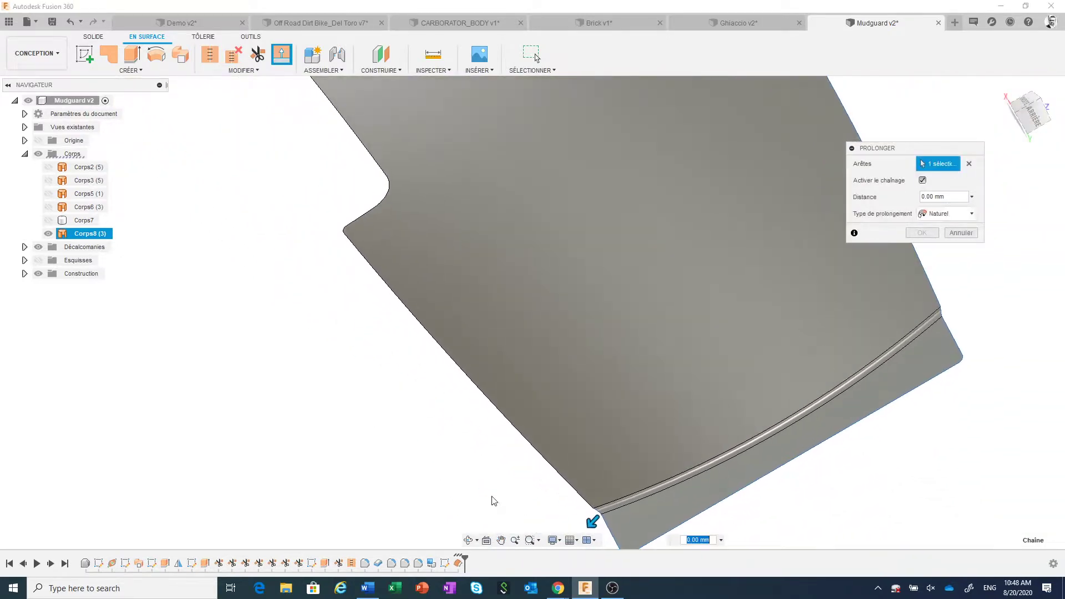
pyautogui.scroll(-1, 526, 442)
pyautogui.scroll(-1, 518, 442)
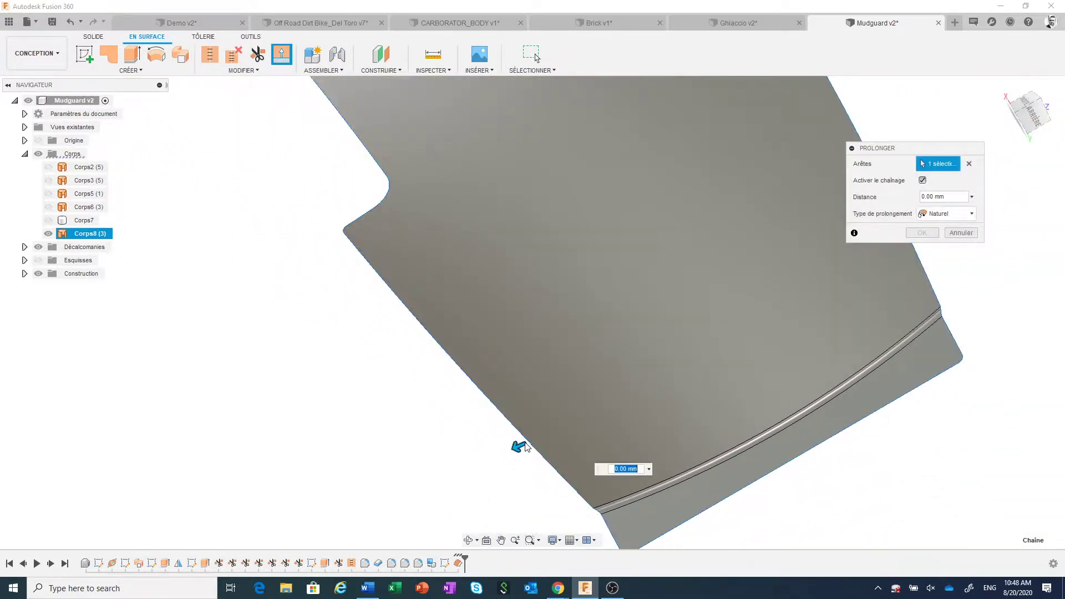
pyautogui.scroll(-2, 509, 445)
pyautogui.scroll(-2, 514, 457)
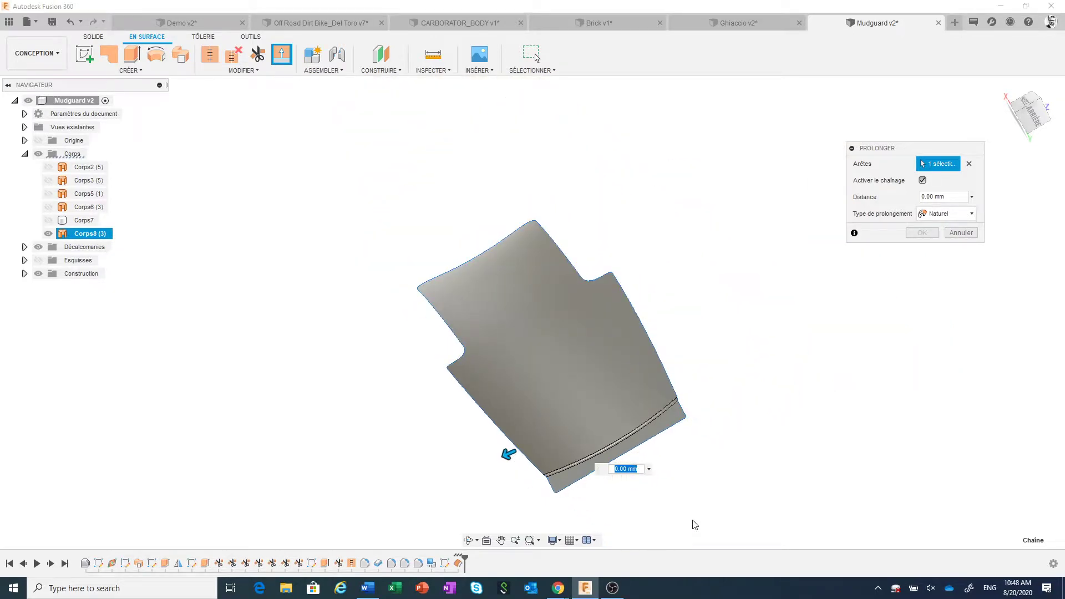
# Step: Preview a 200 mm extend distance on the selected mudguard edge
pyautogui.write('2')
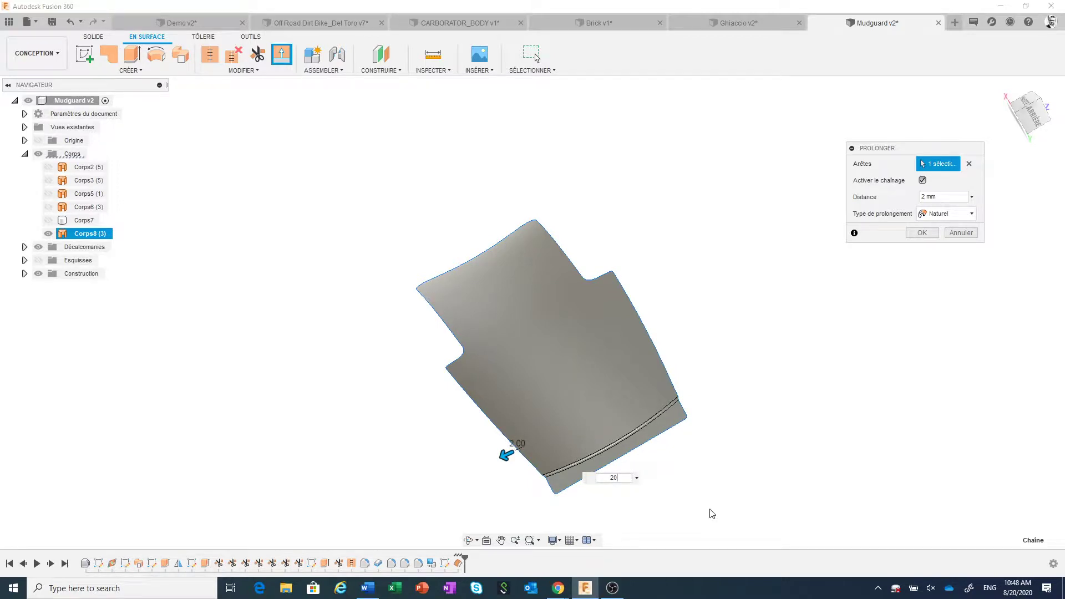
pyautogui.write('0')
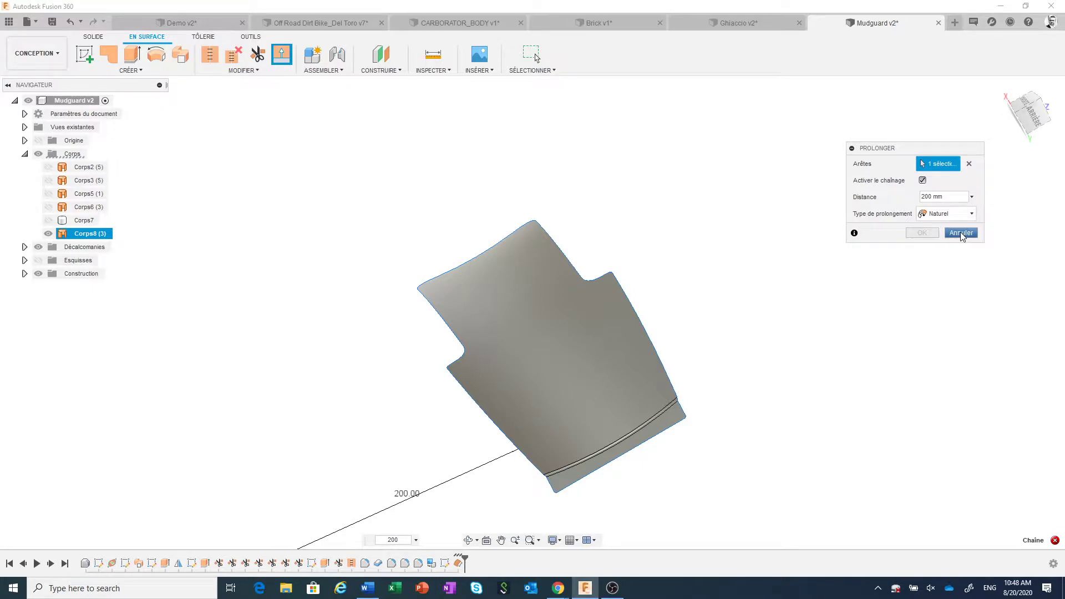
pyautogui.click(961, 235)
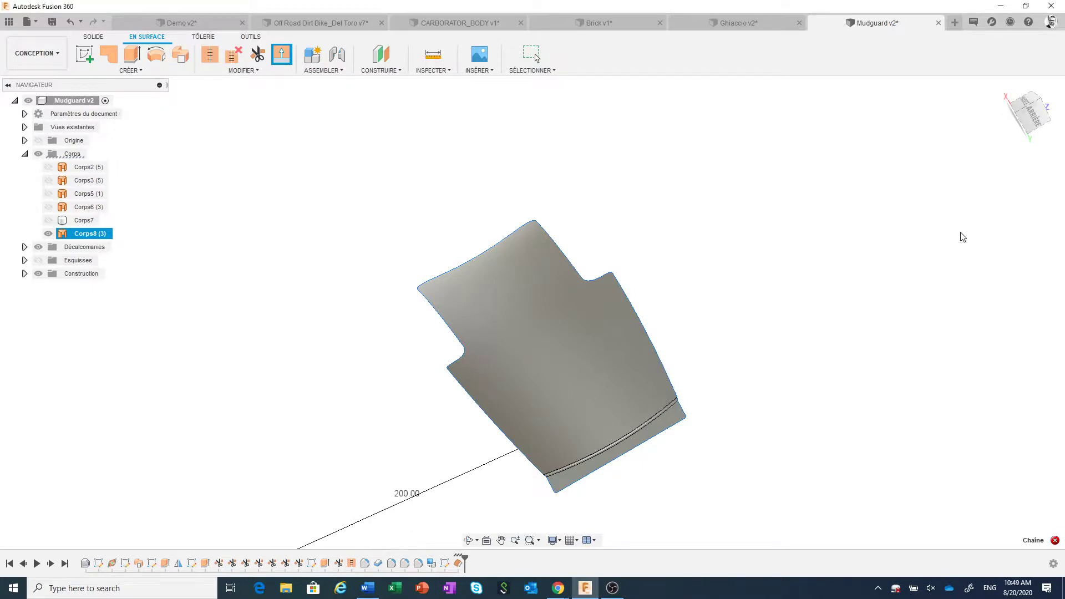
pyautogui.scroll(-2, 775, 439)
pyautogui.scroll(-2, 770, 449)
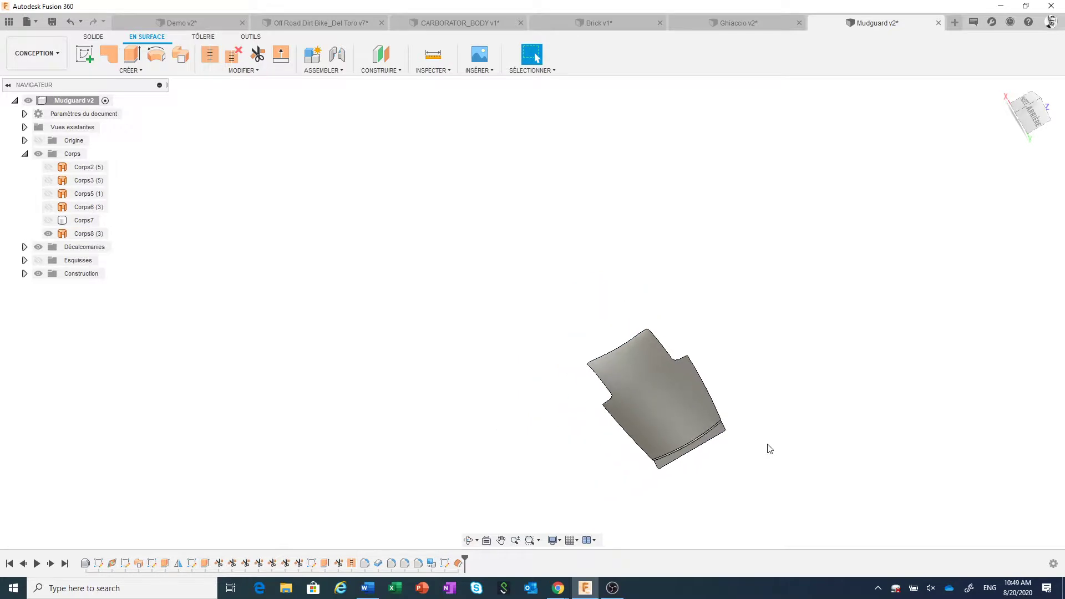
pyautogui.keyDown('shift'); pyautogui.moveTo(769, 448); pyautogui.dragTo(663, 417, button='middle'); pyautogui.keyUp('shift')
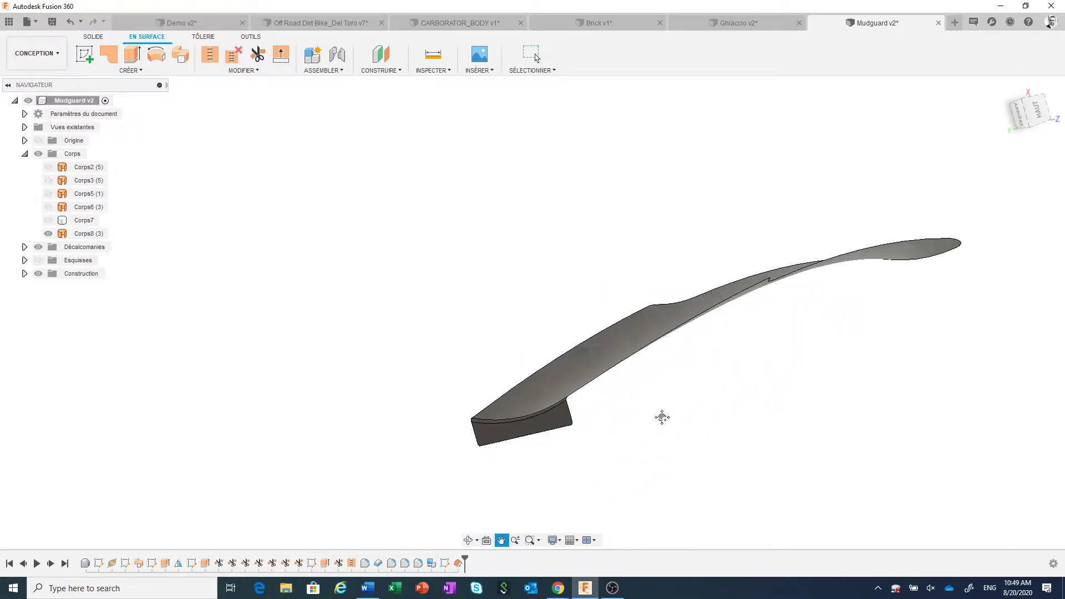
pyautogui.scroll(2, 669, 426)
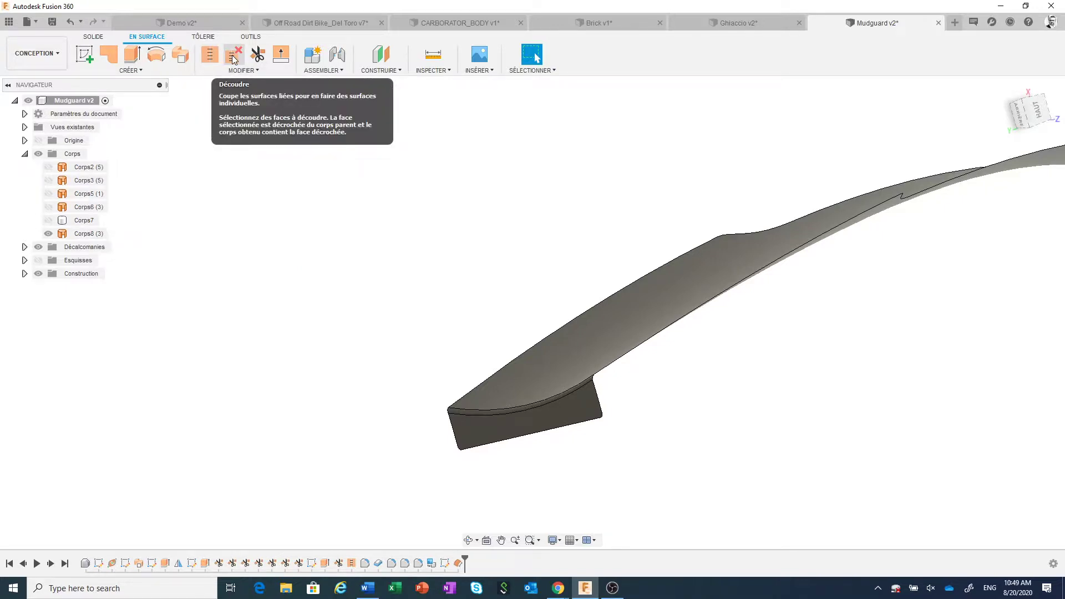
# Step: Unstitch the Corps8 mudguard into separate surface bodies
pyautogui.click(234, 57)
pyautogui.scroll(-2, 324, 292)
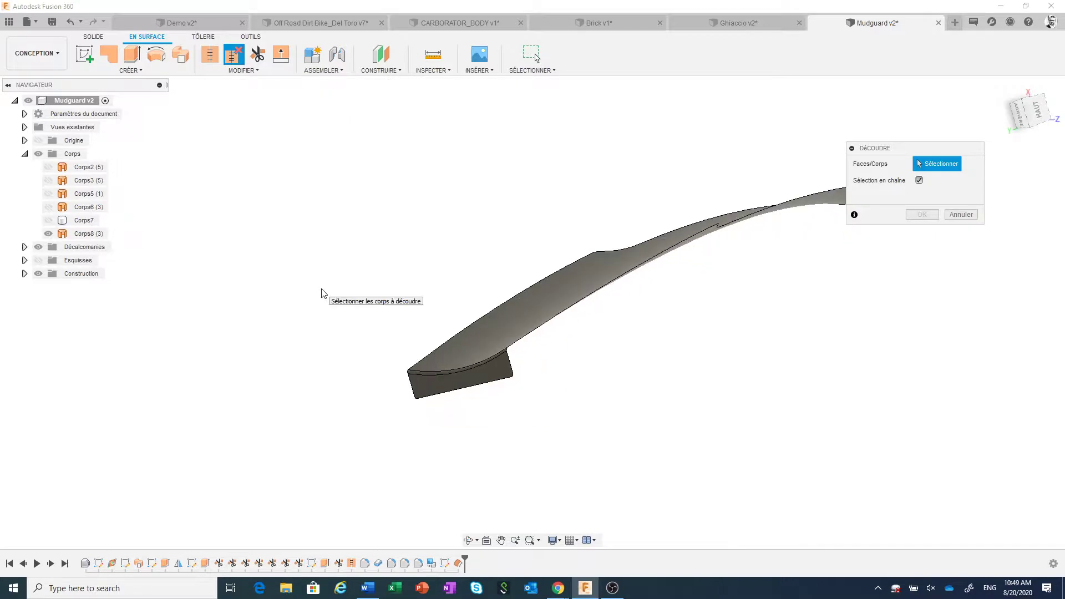
pyautogui.scroll(-2, 324, 292)
pyautogui.click(465, 315)
pyautogui.click(484, 323)
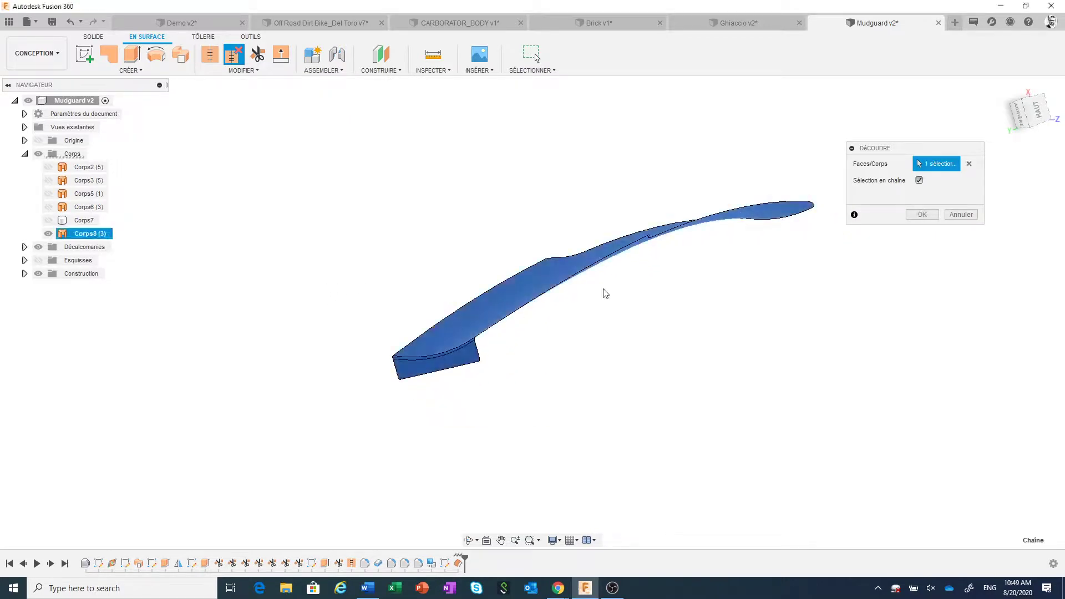
pyautogui.click(929, 216)
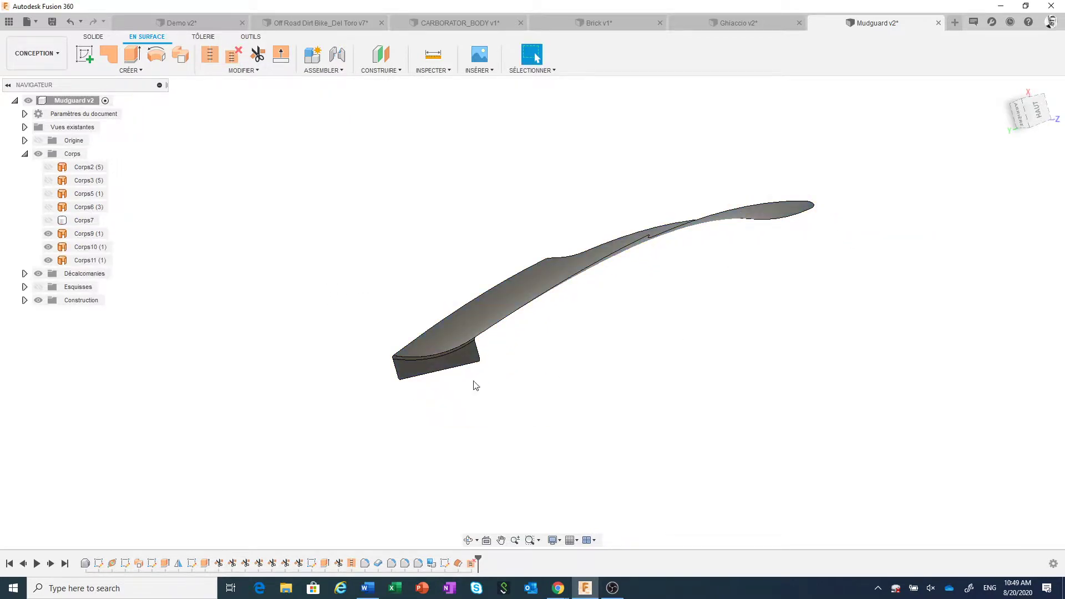
# Step: Delete the narrow curved strip body between the mudguard panel and its lip
pyautogui.scroll(2, 476, 386)
pyautogui.scroll(2, 423, 388)
pyautogui.scroll(2, 461, 397)
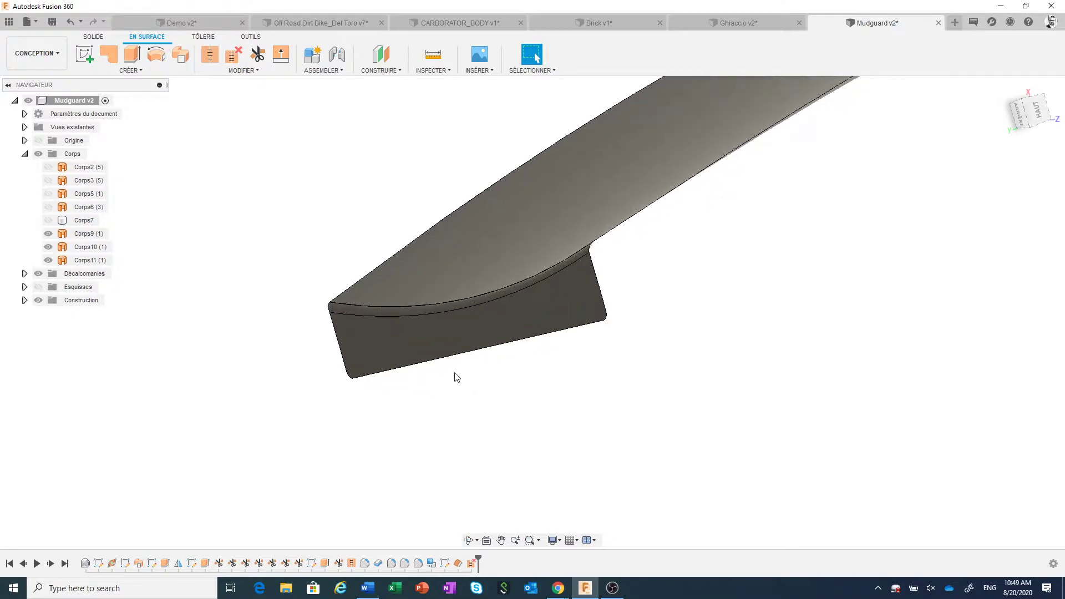
pyautogui.click(457, 305)
pyautogui.rightClick(457, 305)
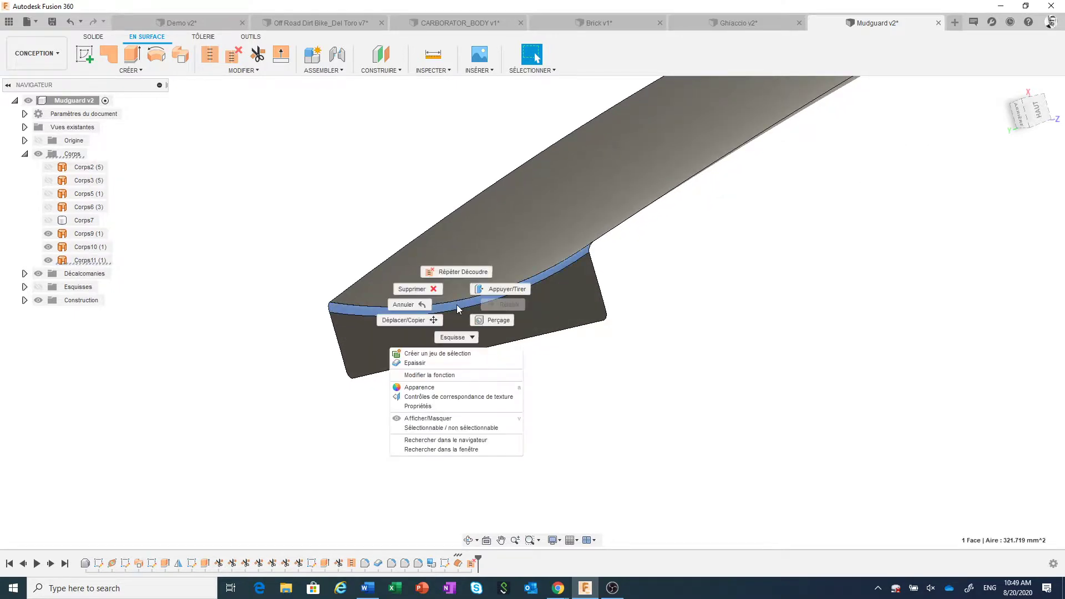
pyautogui.click(430, 289)
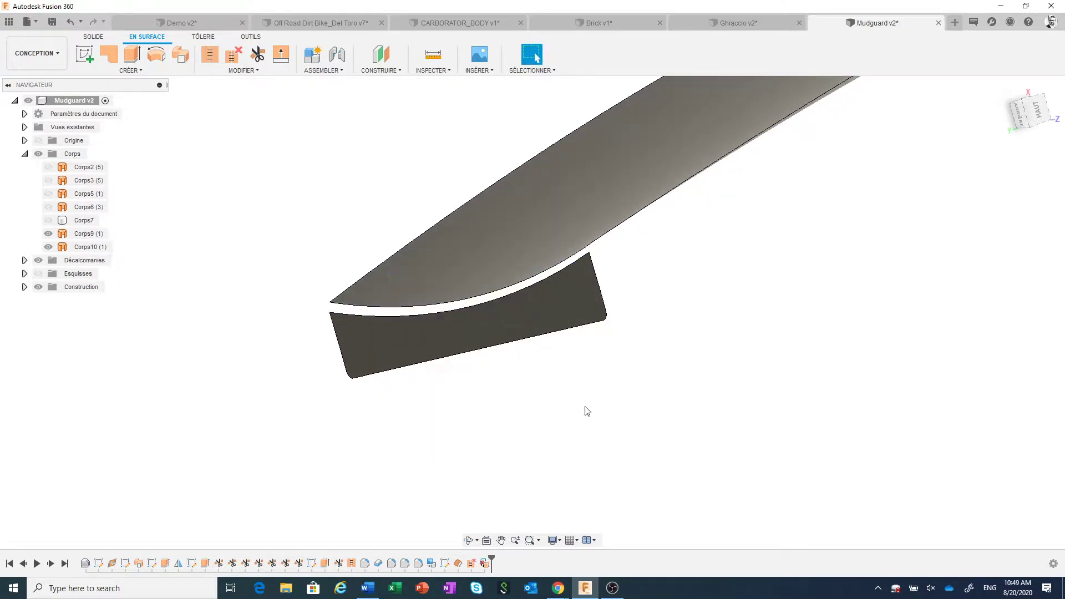
# Step: Orbit to view the mudguard from above and start a new surface edge extend
pyautogui.scroll(-3, 585, 409)
pyautogui.scroll(-2, 597, 415)
pyautogui.scroll(-2, 718, 395)
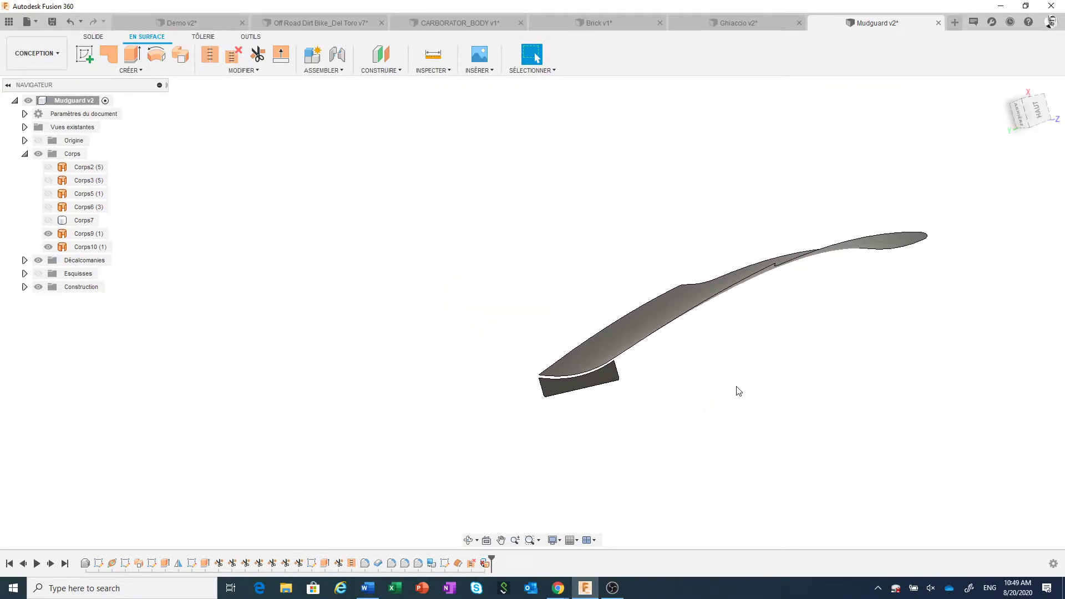
pyautogui.keyDown('shift'); pyautogui.moveTo(739, 392); pyautogui.dragTo(708, 424, button='middle'); pyautogui.keyUp('shift')
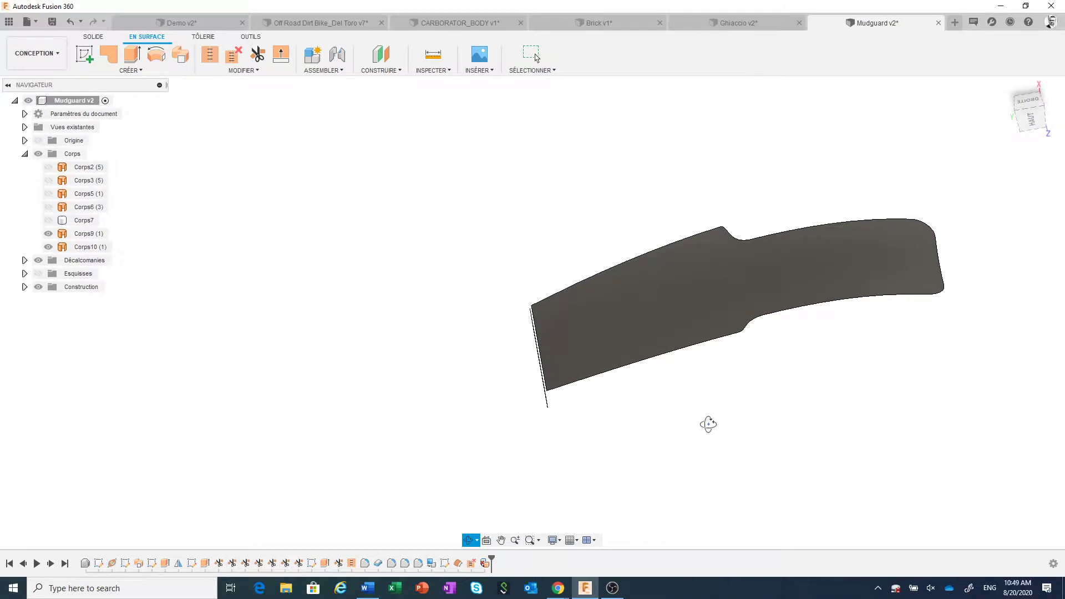
pyautogui.scroll(2, 704, 391)
pyautogui.keyDown('shift'); pyautogui.moveTo(691, 384); pyautogui.dragTo(707, 405, button='middle'); pyautogui.keyUp('shift')
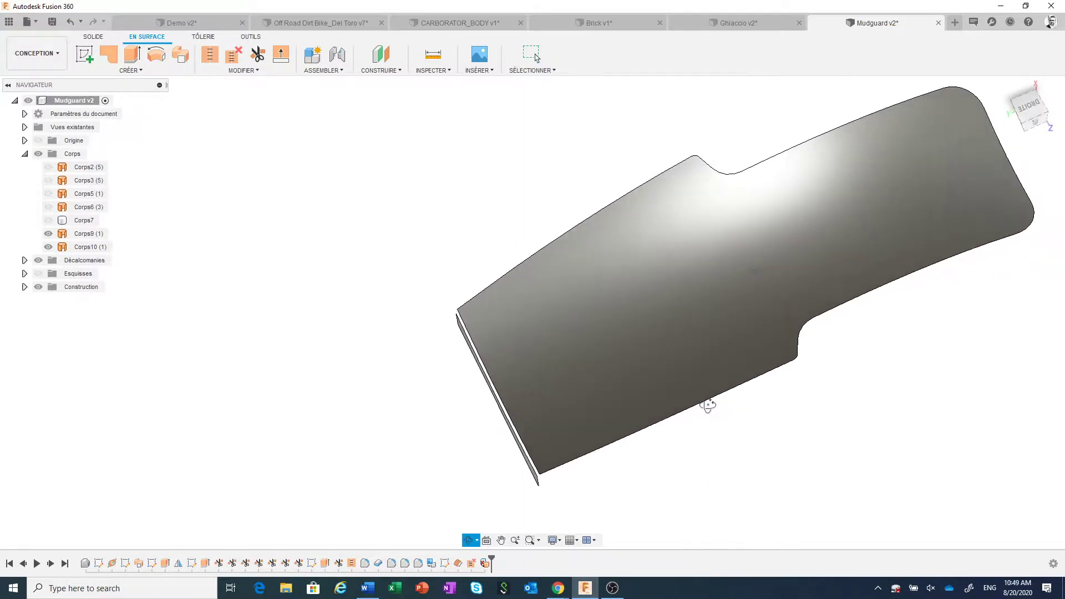
pyautogui.scroll(2, 645, 464)
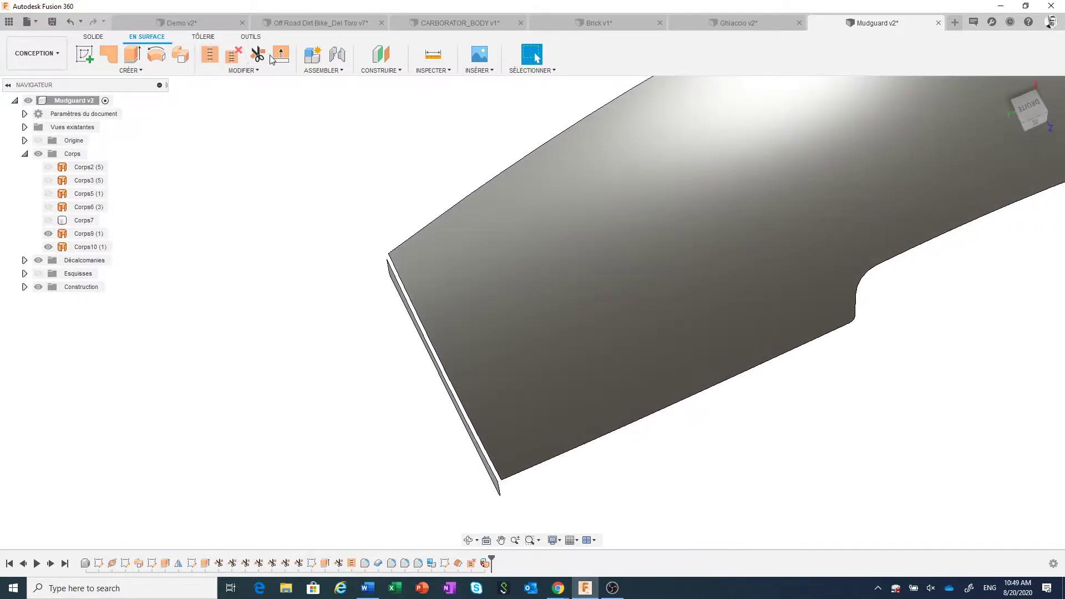
pyautogui.click(281, 54)
pyautogui.scroll(2, 565, 486)
# Step: Select the Corps9 mudguard's bottom and upper open edges for extension
pyautogui.click(613, 426)
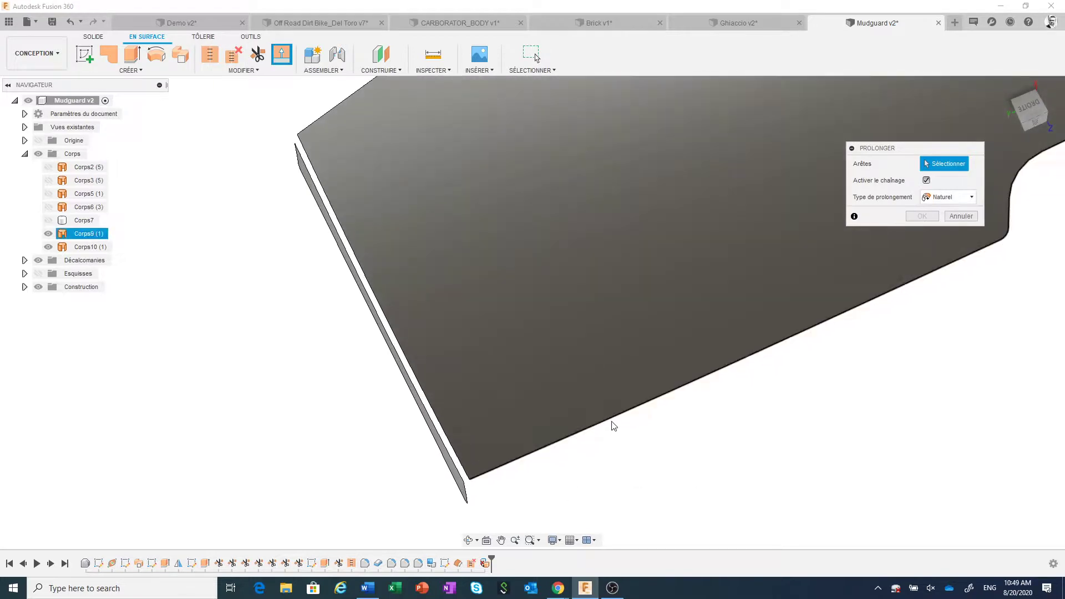
pyautogui.scroll(2, 488, 492)
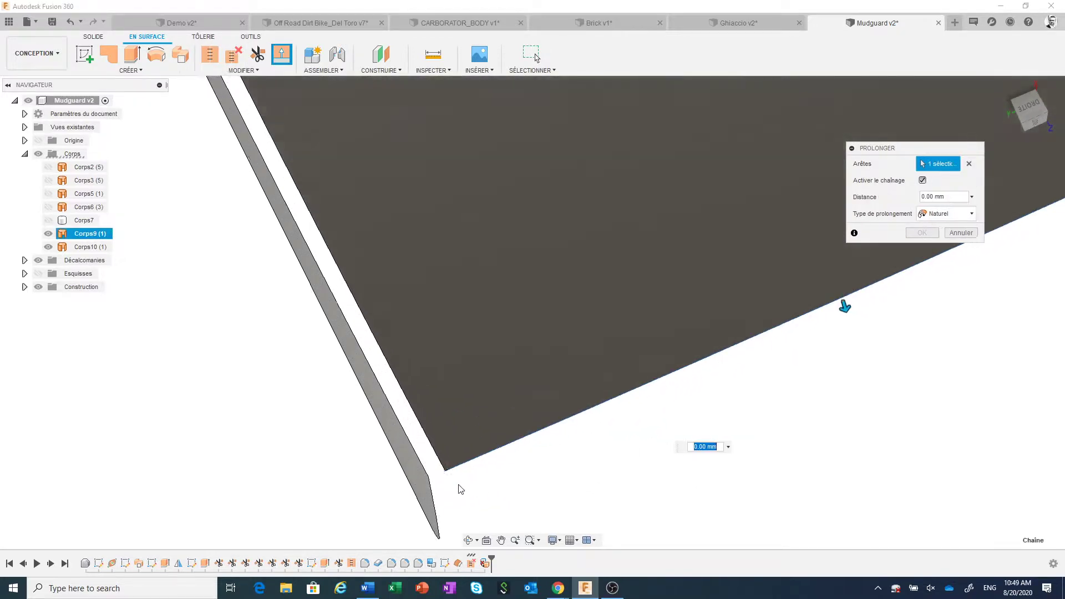
pyautogui.scroll(1, 449, 487)
pyautogui.scroll(1, 452, 483)
pyautogui.scroll(2, 459, 483)
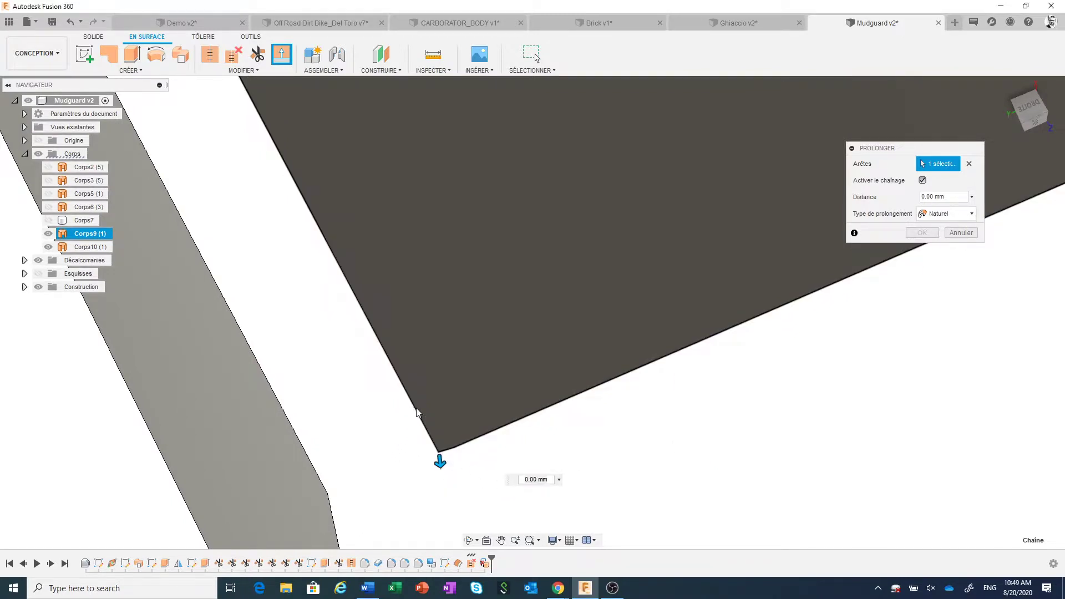
pyautogui.scroll(-1, 516, 476)
pyautogui.scroll(-3, 515, 475)
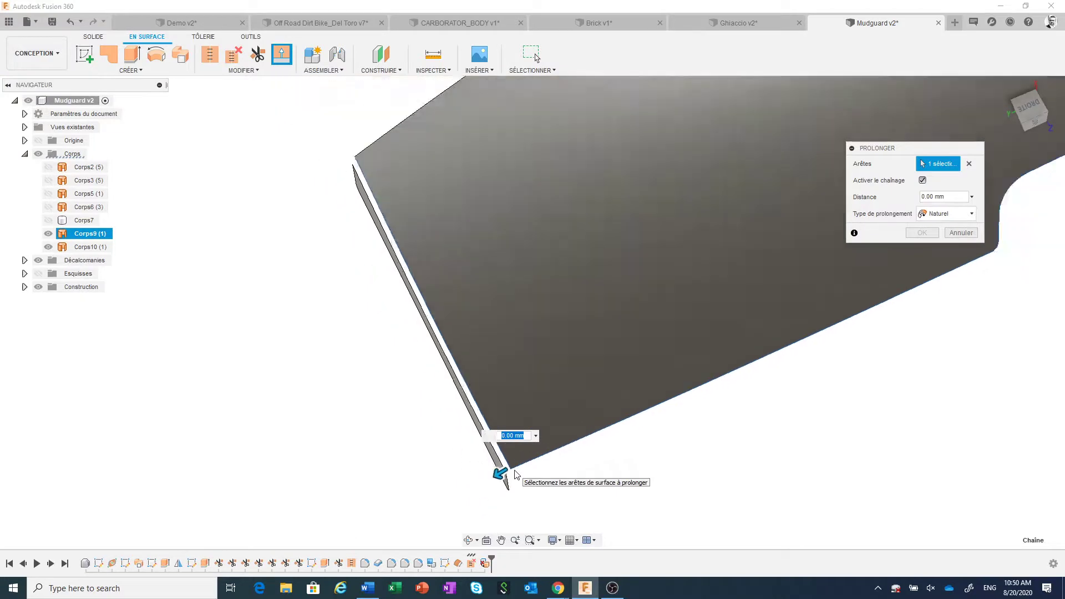
pyautogui.scroll(-2, 505, 472)
pyautogui.scroll(3, 437, 272)
pyautogui.scroll(2, 444, 285)
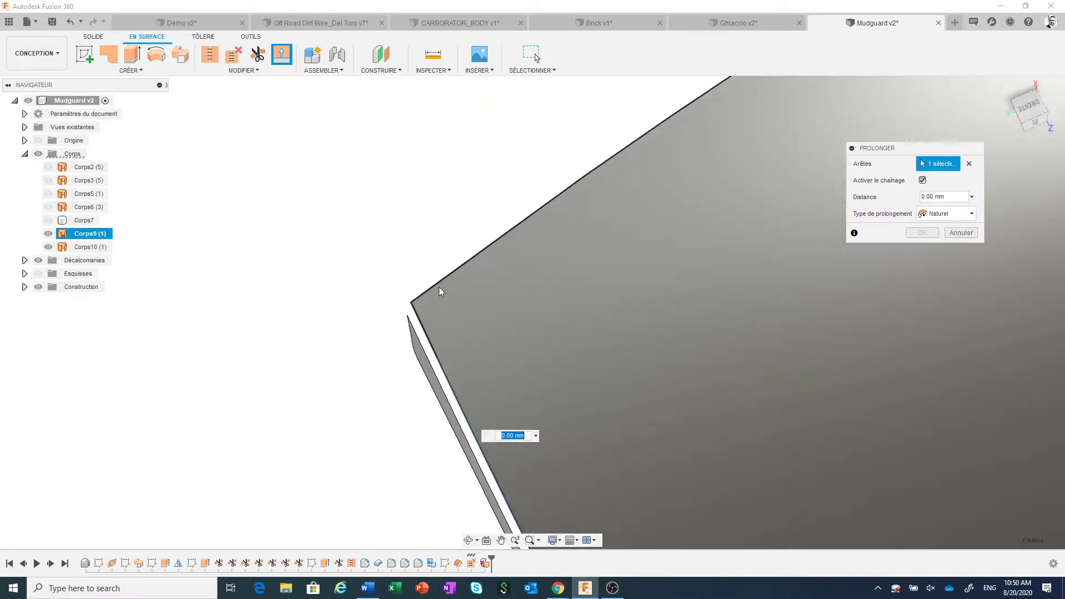
pyautogui.scroll(2, 410, 302)
pyautogui.scroll(1, 433, 328)
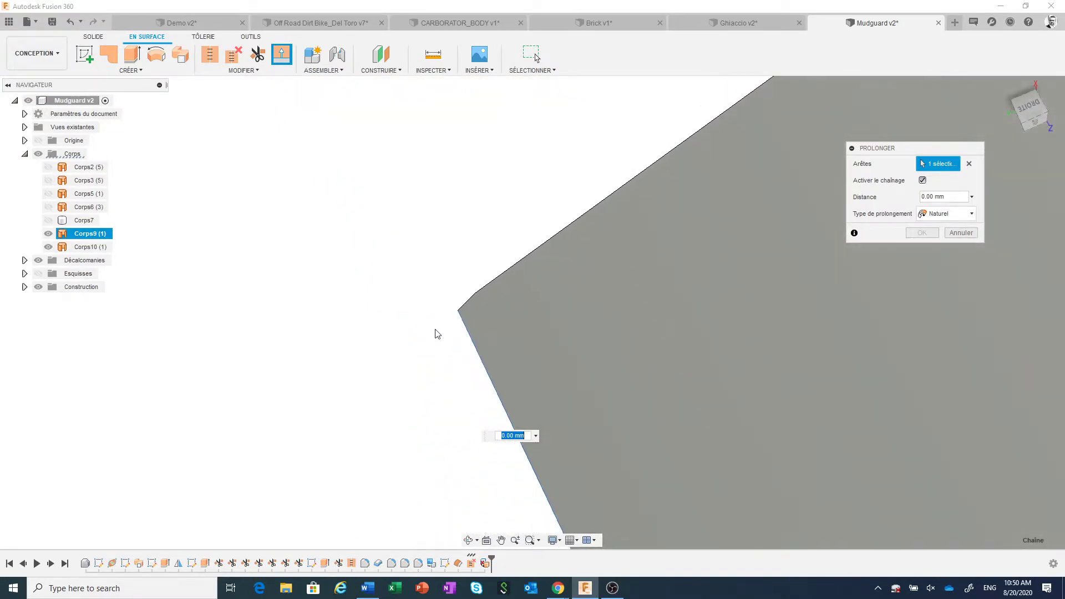
pyautogui.scroll(-2, 413, 325)
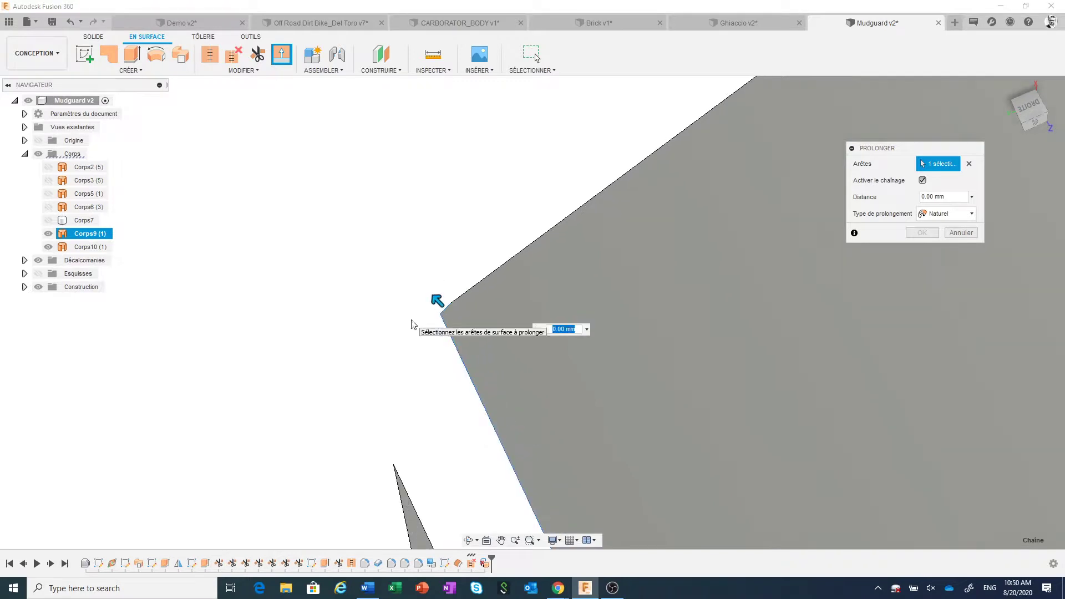
pyautogui.click(498, 263)
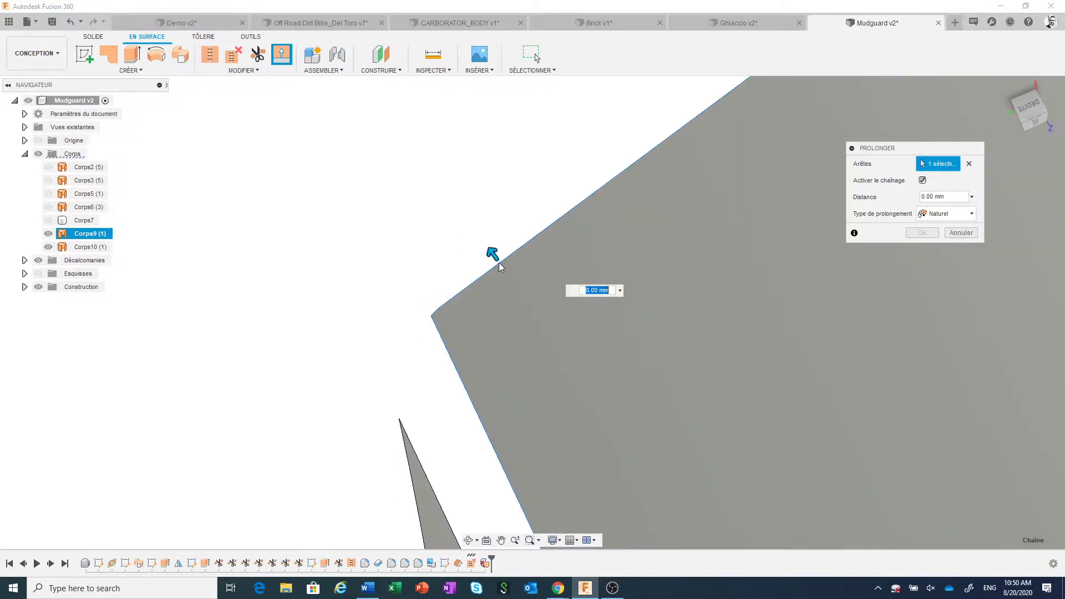
# Step: Extend the selected Corps9 edges by 200 mm with a natural extend
pyautogui.scroll(-2, 370, 344)
pyautogui.scroll(-3, 369, 344)
pyautogui.scroll(-1, 366, 341)
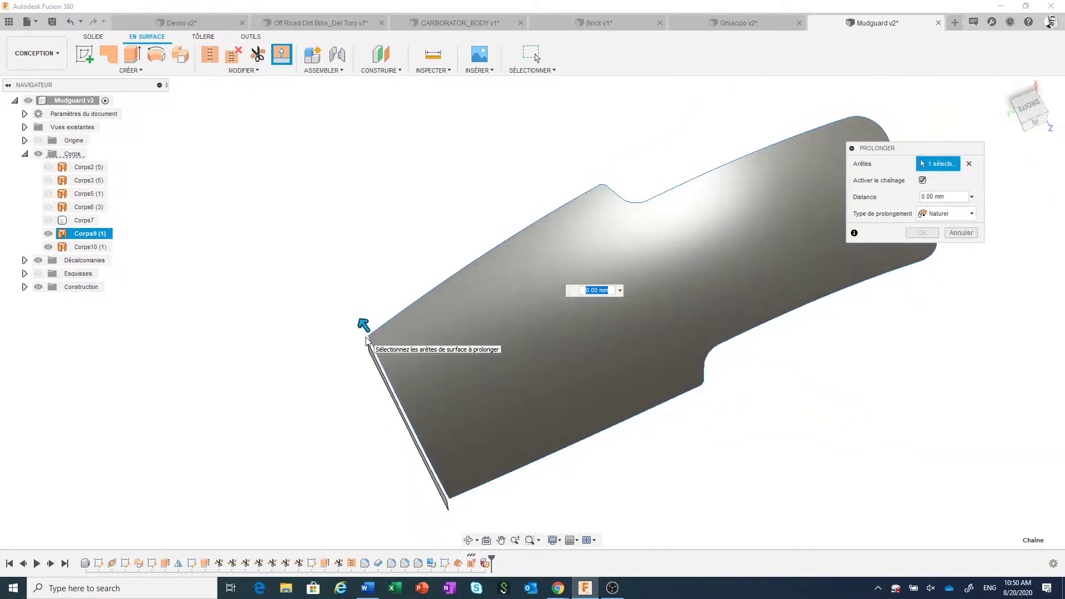
pyautogui.scroll(-2, 792, 465)
pyautogui.scroll(1, 713, 467)
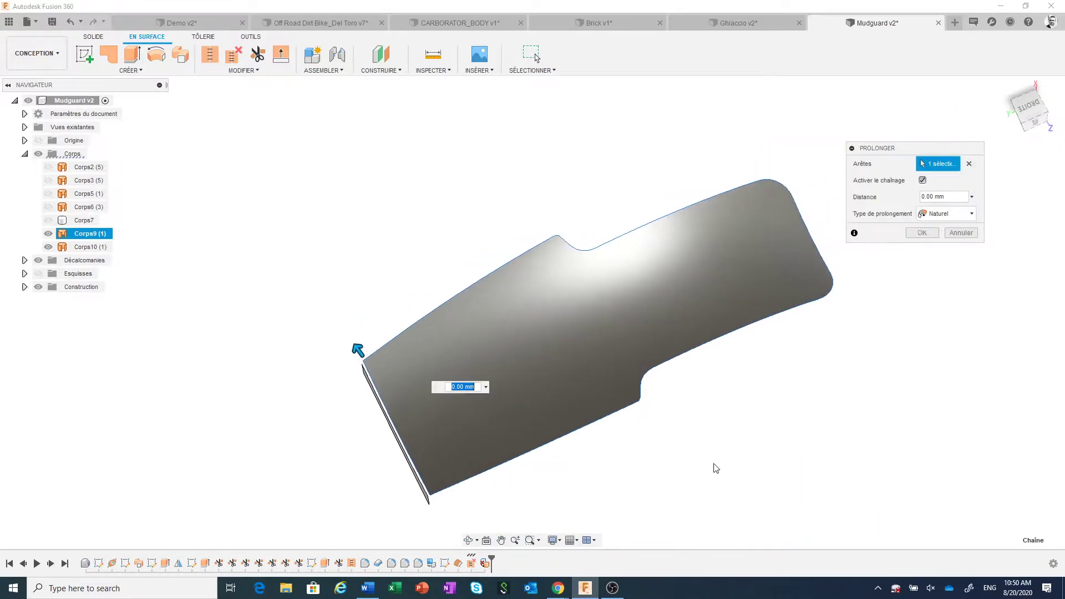
pyautogui.scroll(1, 715, 410)
pyautogui.scroll(1, 716, 408)
pyautogui.scroll(-1, 717, 406)
pyautogui.moveTo(717, 406); pyautogui.dragTo(702, 459, button='middle')
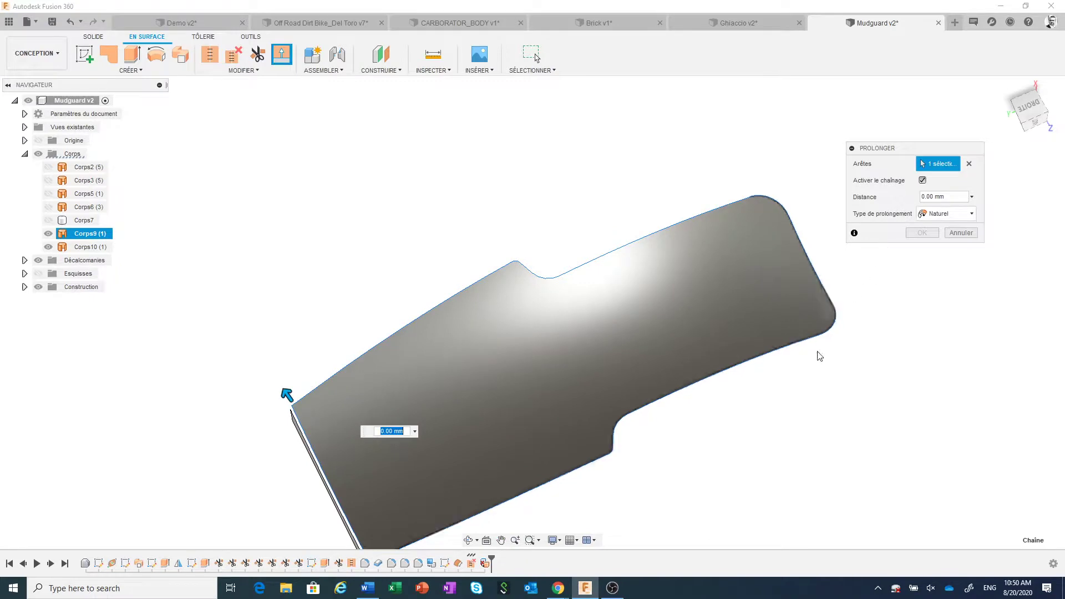
pyautogui.write('200')
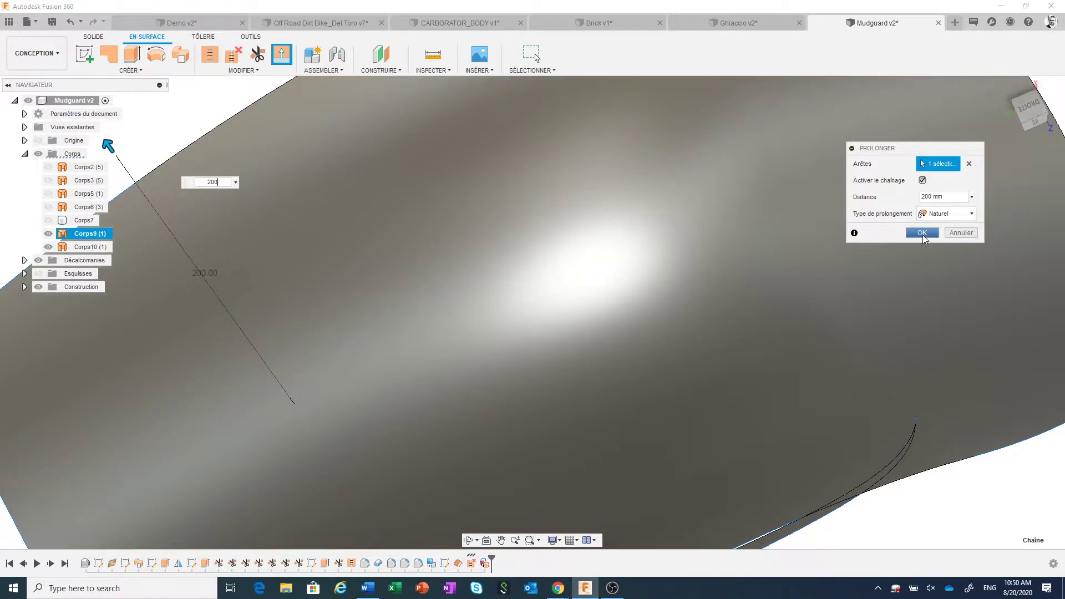
pyautogui.click(922, 233)
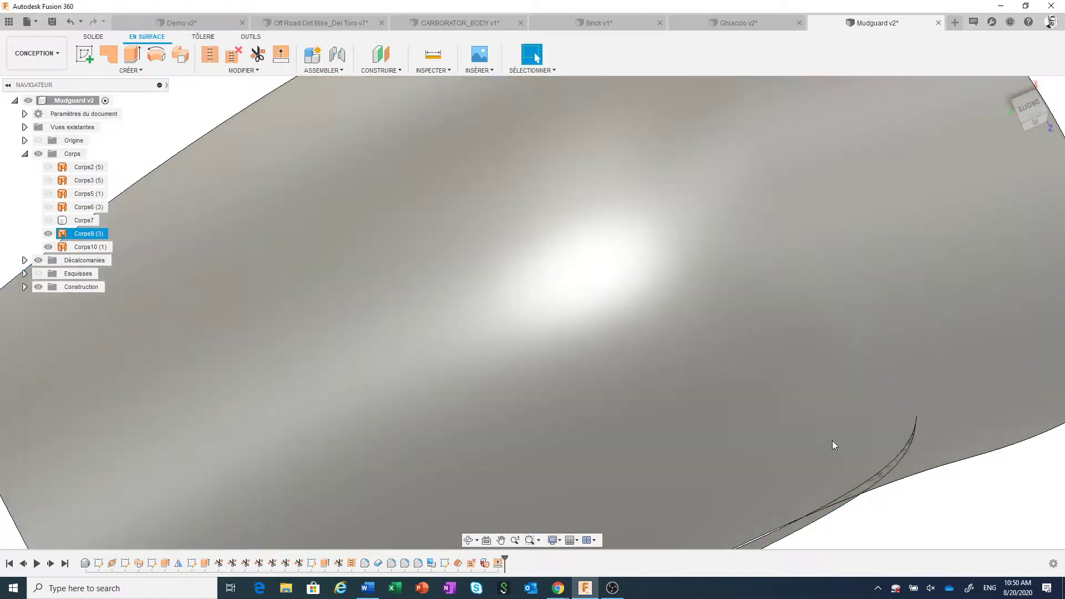
# Step: View the mudguard edge-on and hide the Corps9 body
pyautogui.scroll(-5, 832, 440)
pyautogui.scroll(-2, 832, 440)
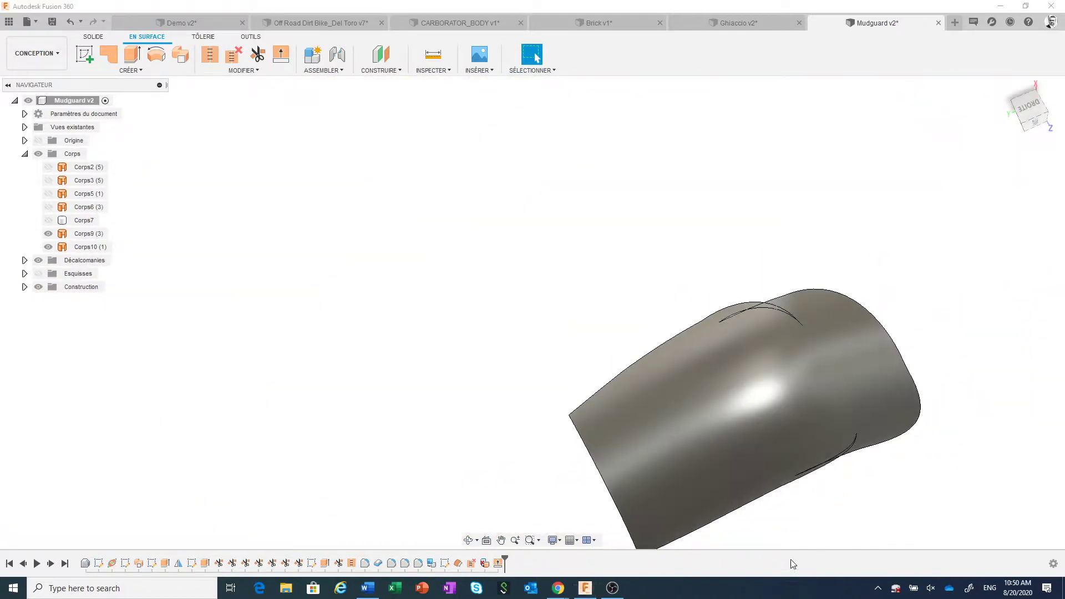
pyautogui.moveTo(813, 524)
pyautogui.keyDown('shift'); pyautogui.mouseDown(button='middle')
pyautogui.moveTo(800, 443)
pyautogui.moveTo(812, 448)
pyautogui.mouseUp(button='middle'); pyautogui.keyUp('shift')
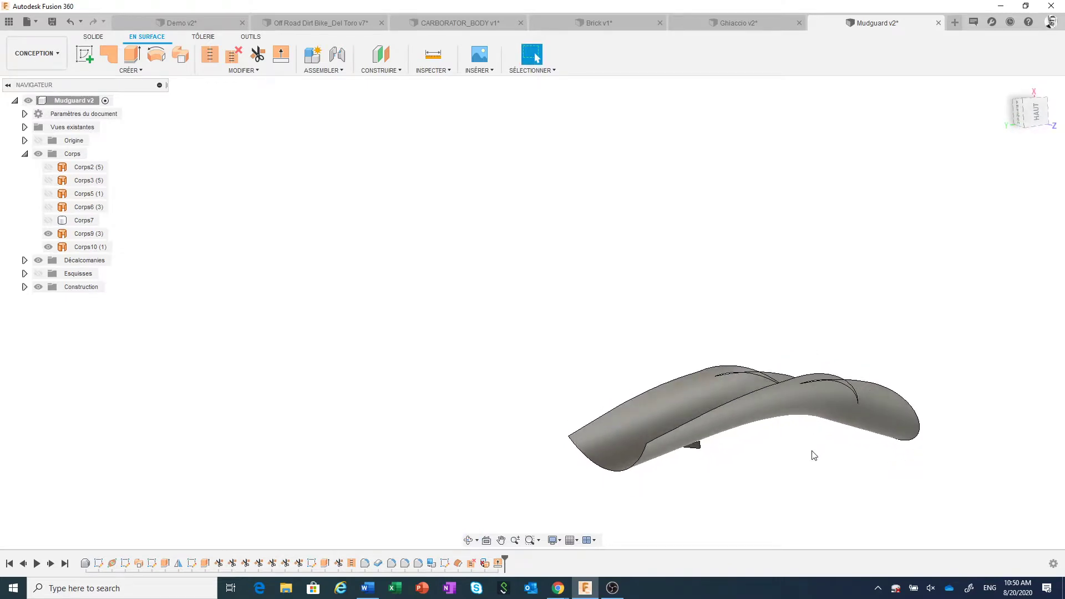
pyautogui.scroll(1, 794, 456)
pyautogui.scroll(1, 785, 455)
pyautogui.scroll(1, 730, 442)
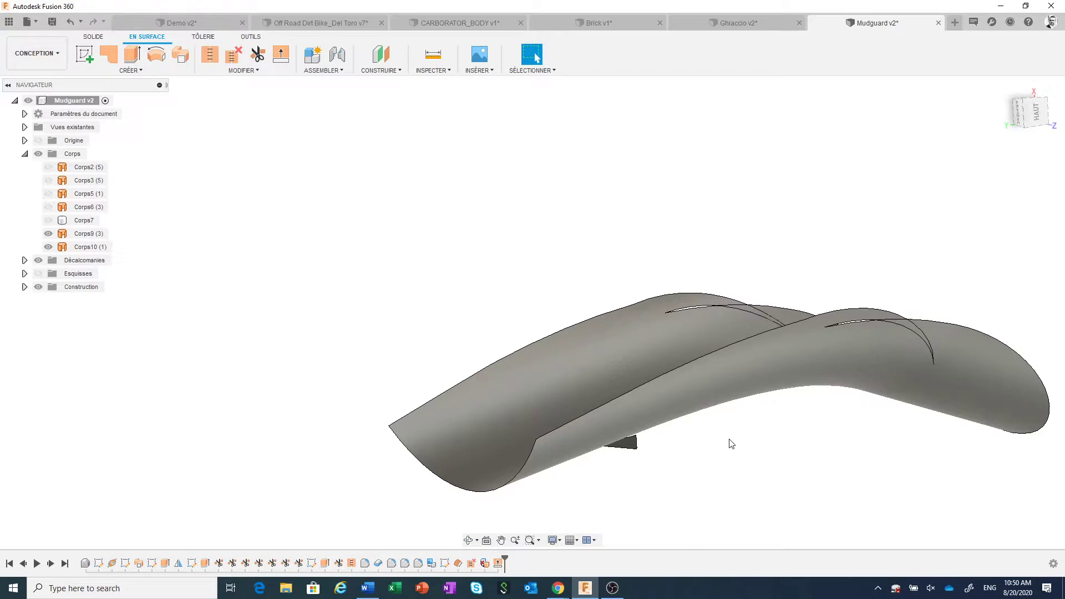
pyautogui.click(49, 233)
# Step: Extend the small Corps10 surface's bottom edge by 100 mm
pyautogui.scroll(2, 615, 454)
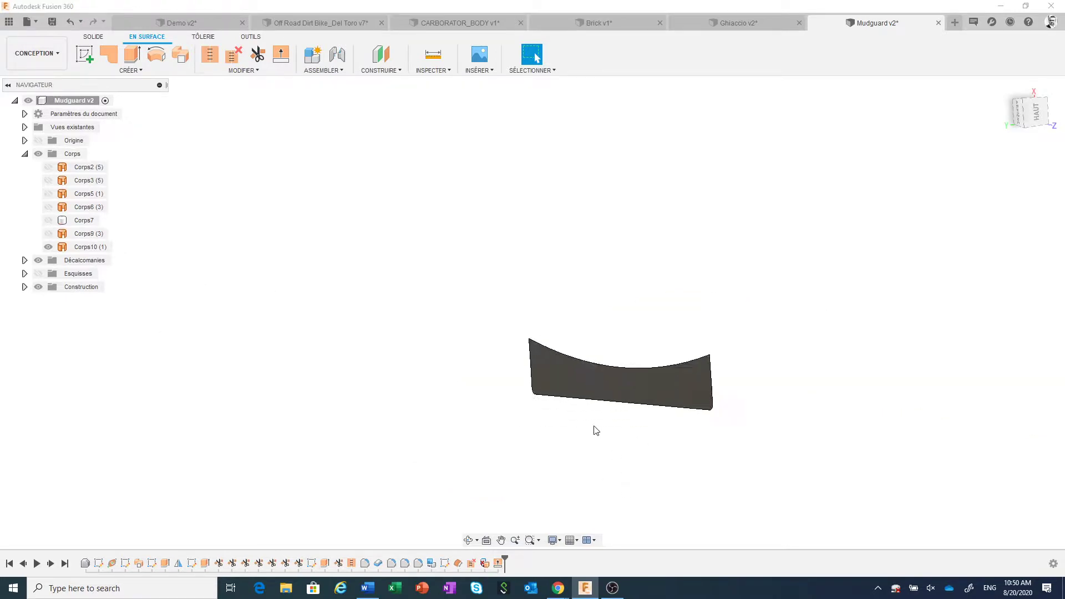
pyautogui.click(281, 54)
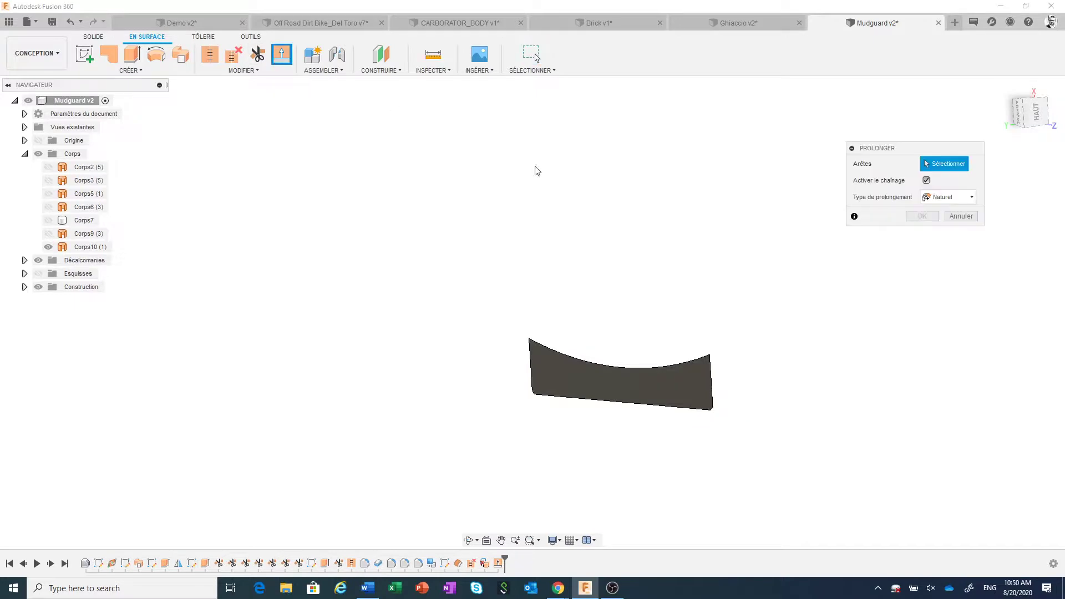
pyautogui.click(641, 367)
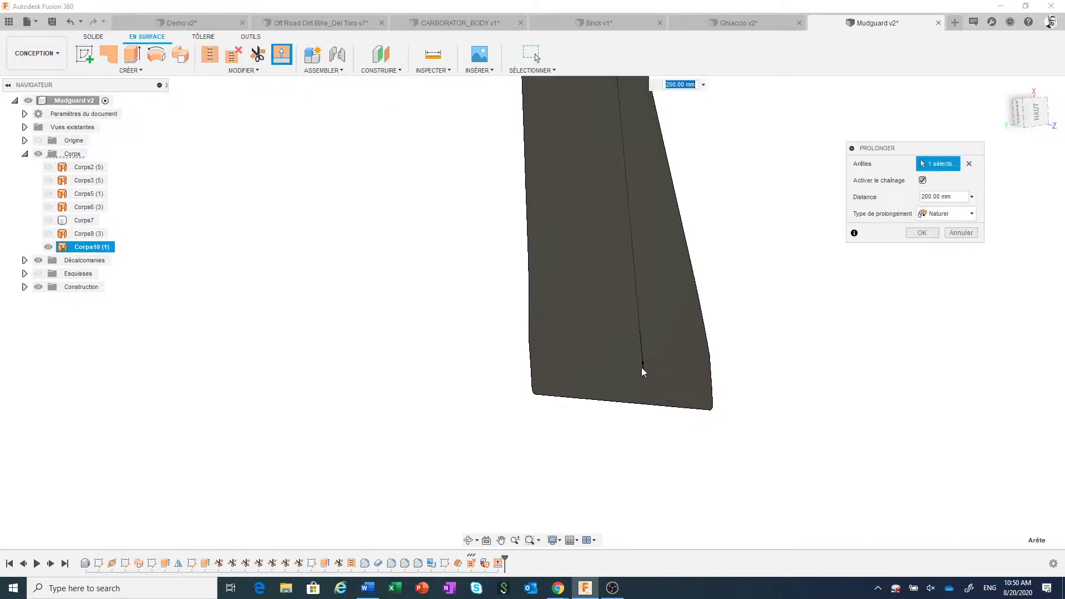
pyautogui.click(631, 404)
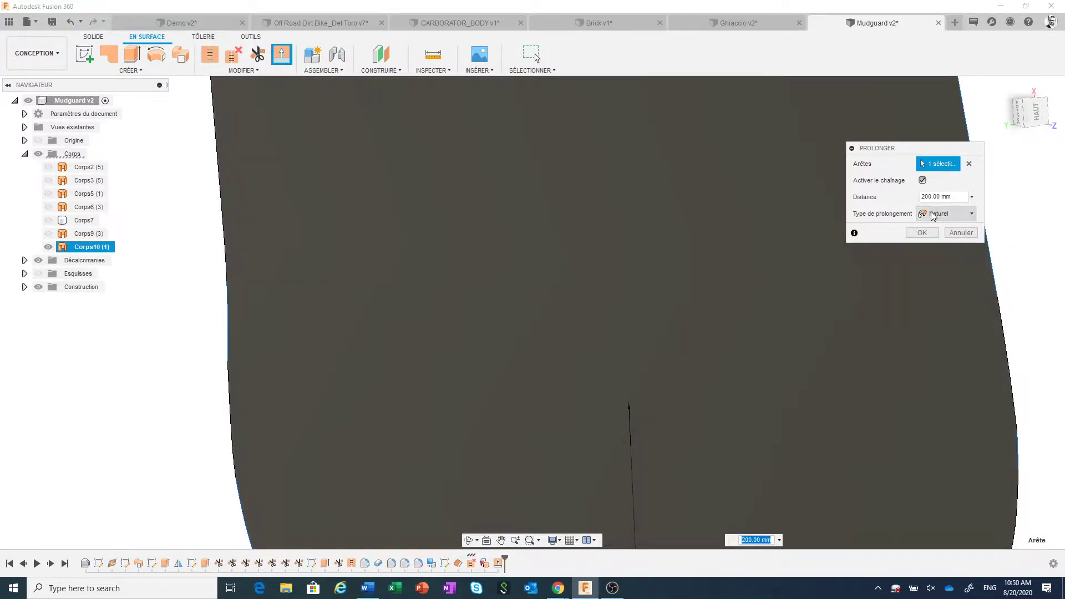
pyautogui.write('100')
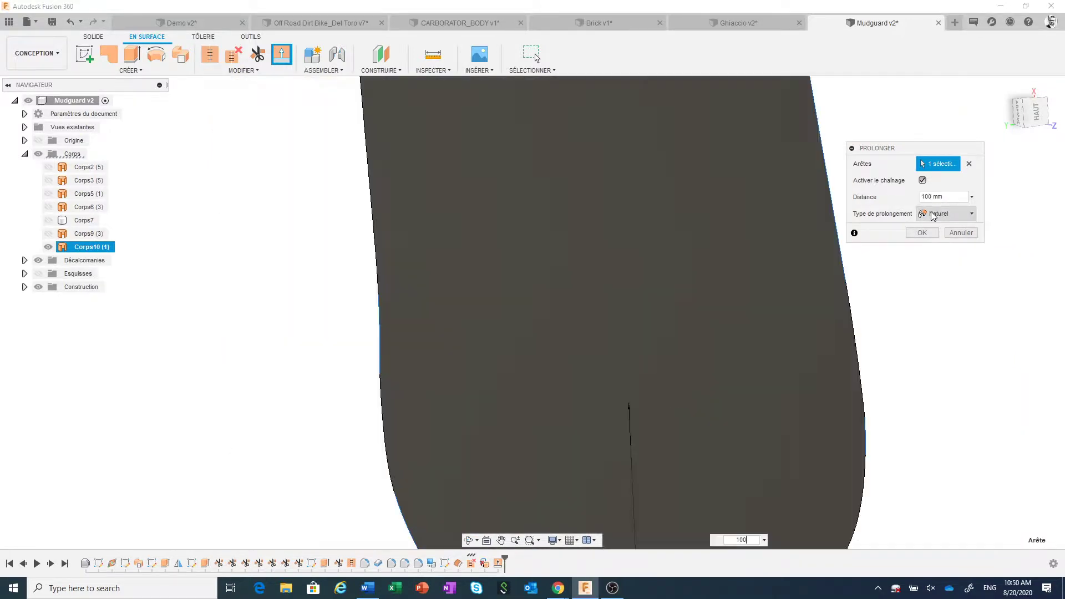
pyautogui.click(928, 235)
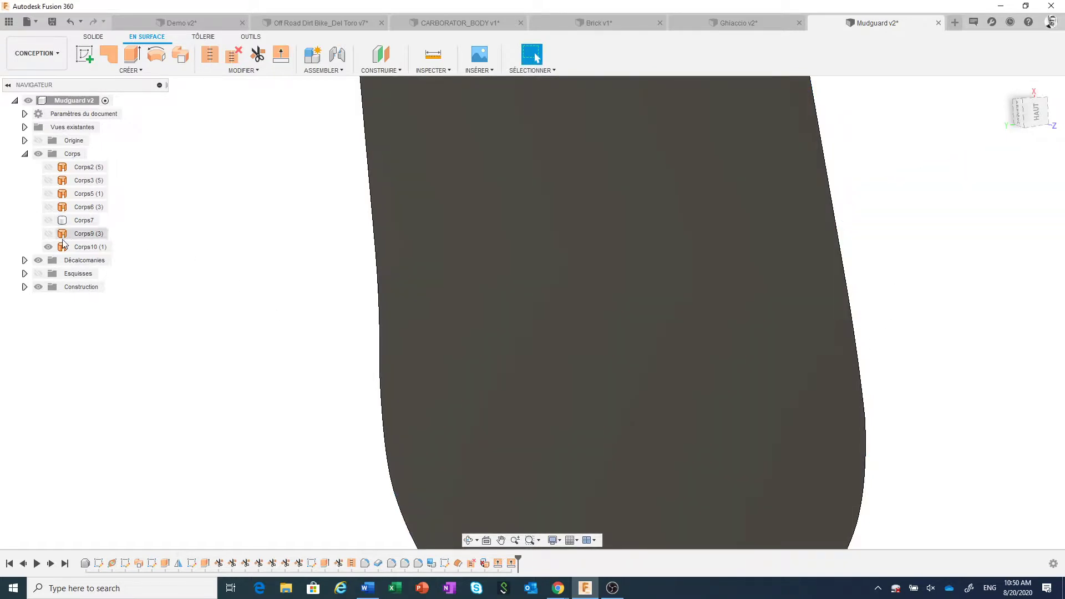
# Step: Show the Corps9 mudguard body again and frame the whole model
pyautogui.click(48, 234)
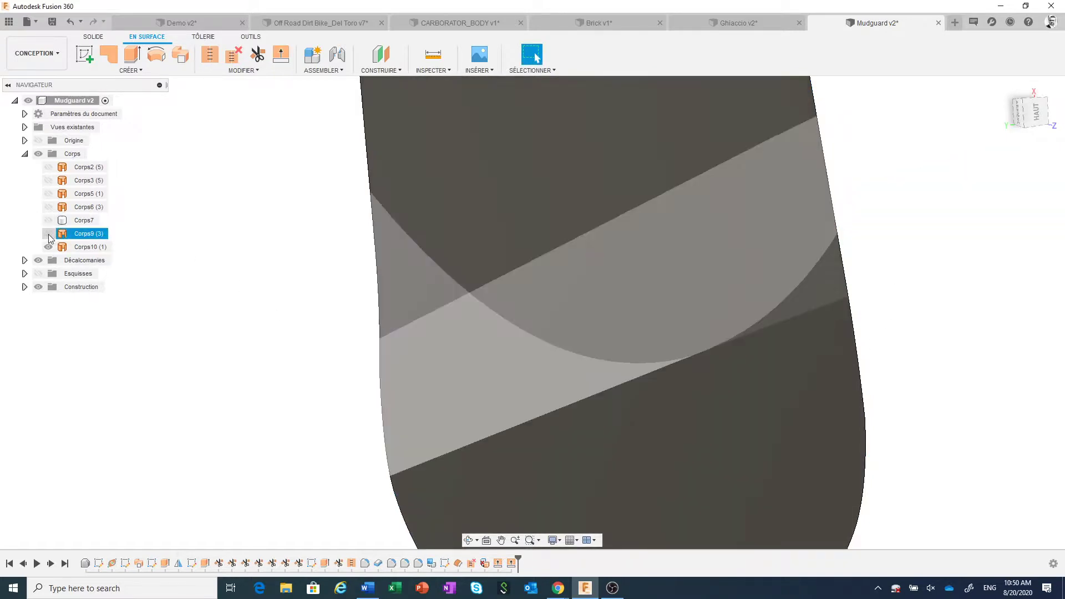
pyautogui.scroll(-2, 404, 367)
pyautogui.scroll(-2, 404, 368)
pyautogui.scroll(-2, 404, 367)
pyautogui.moveTo(404, 367)
pyautogui.mouseDown(button='middle')
pyautogui.moveTo(508, 399)
pyautogui.moveTo(649, 404)
pyautogui.moveTo(684, 438)
pyautogui.mouseUp(button='middle')
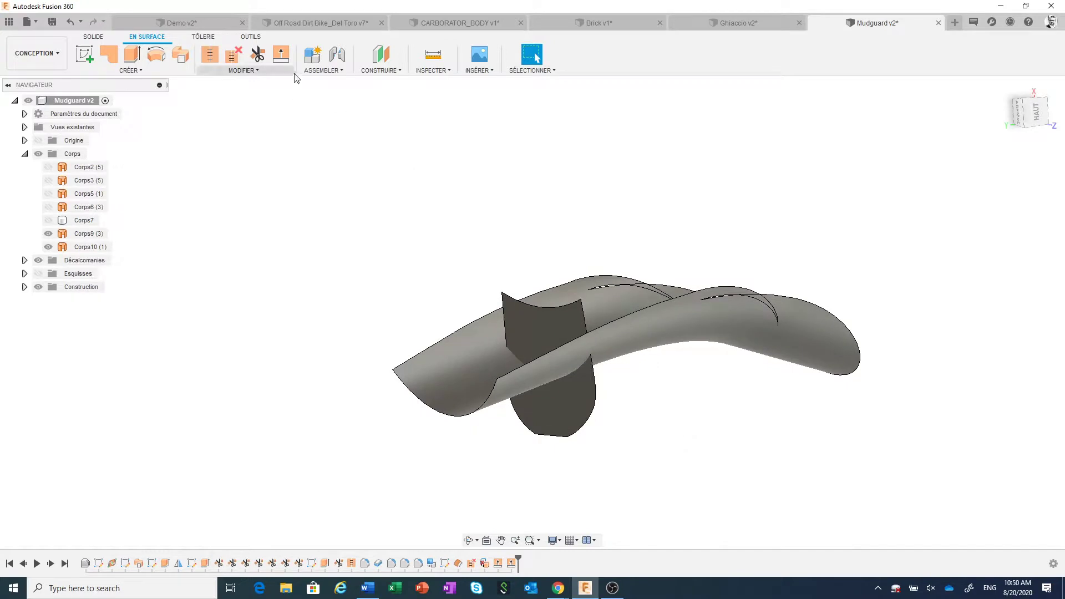
# Step: Paint Corps9 glossy yellow and Corps10 glossy green from the Peinture > Brillant appearances
pyautogui.click(272, 71)
pyautogui.click(249, 289)
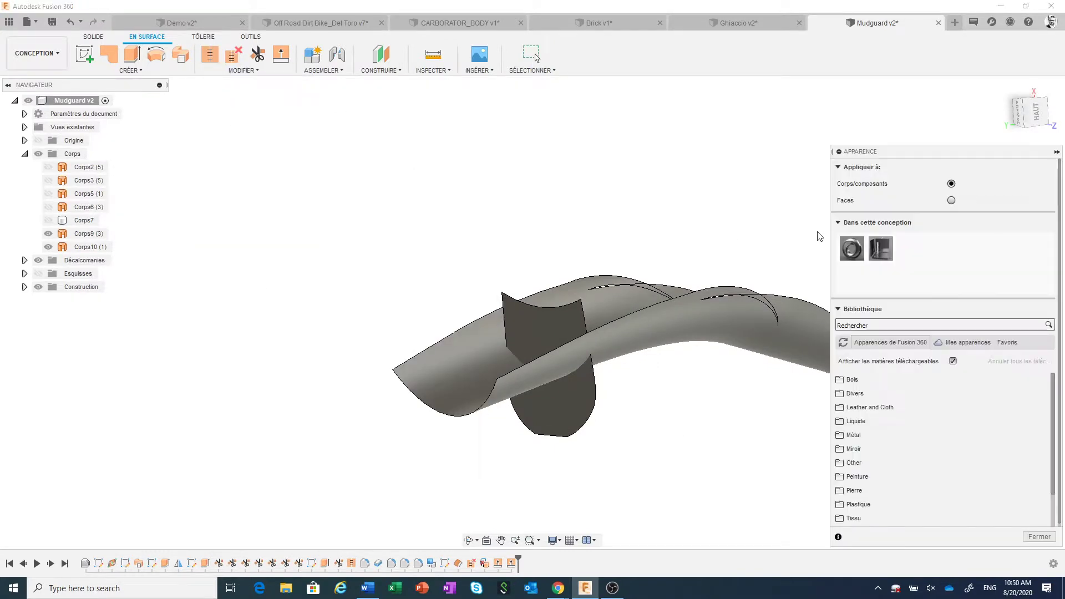
pyautogui.moveTo(901, 158); pyautogui.dragTo(896, 85)
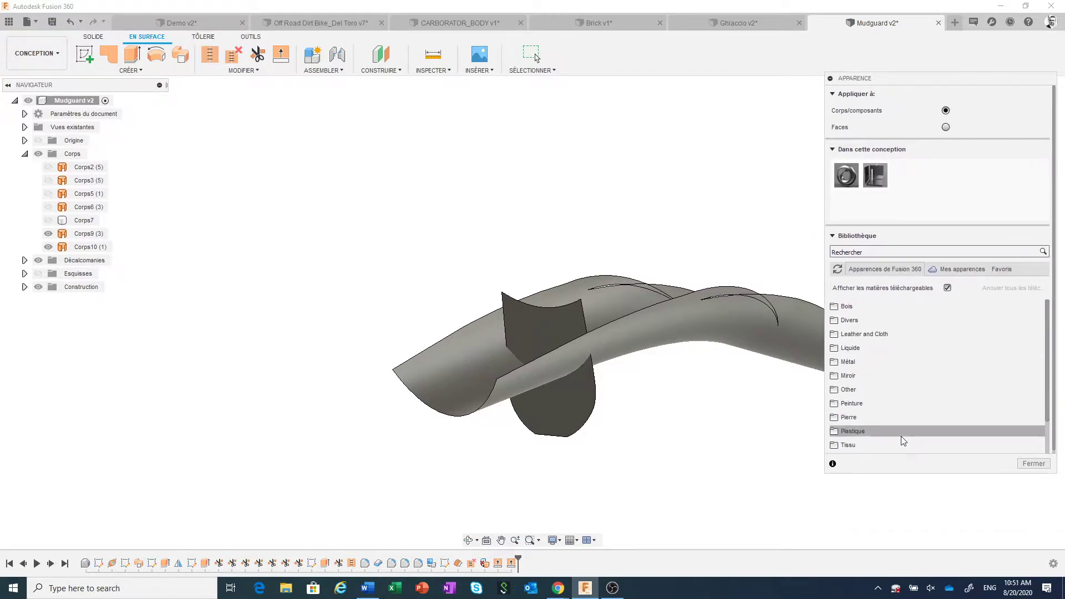
pyautogui.click(855, 404)
pyautogui.click(858, 417)
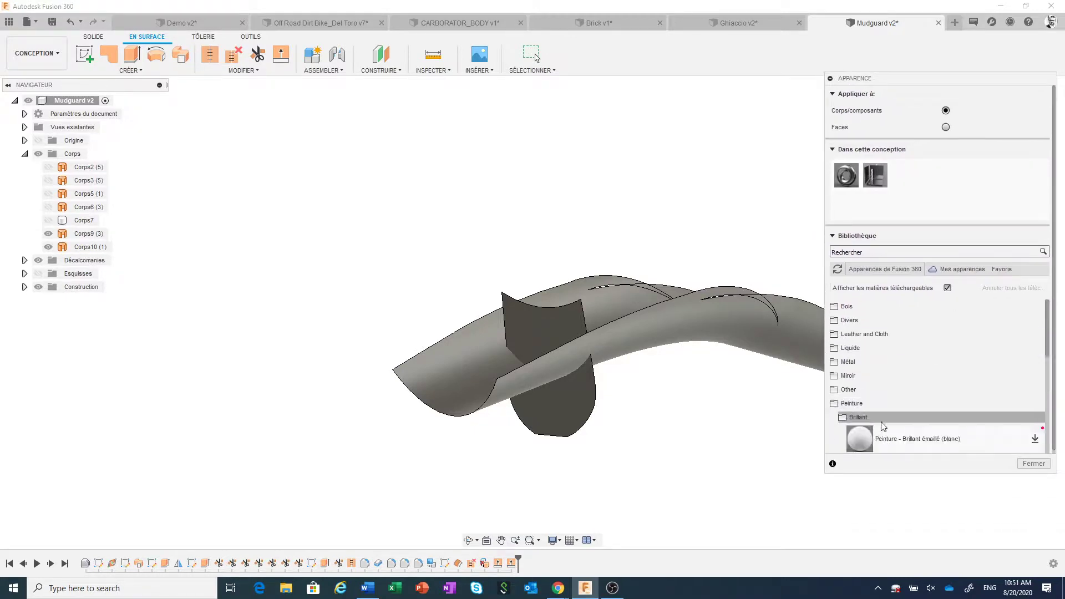
pyautogui.scroll(-3, 871, 414)
pyautogui.scroll(-2, 883, 408)
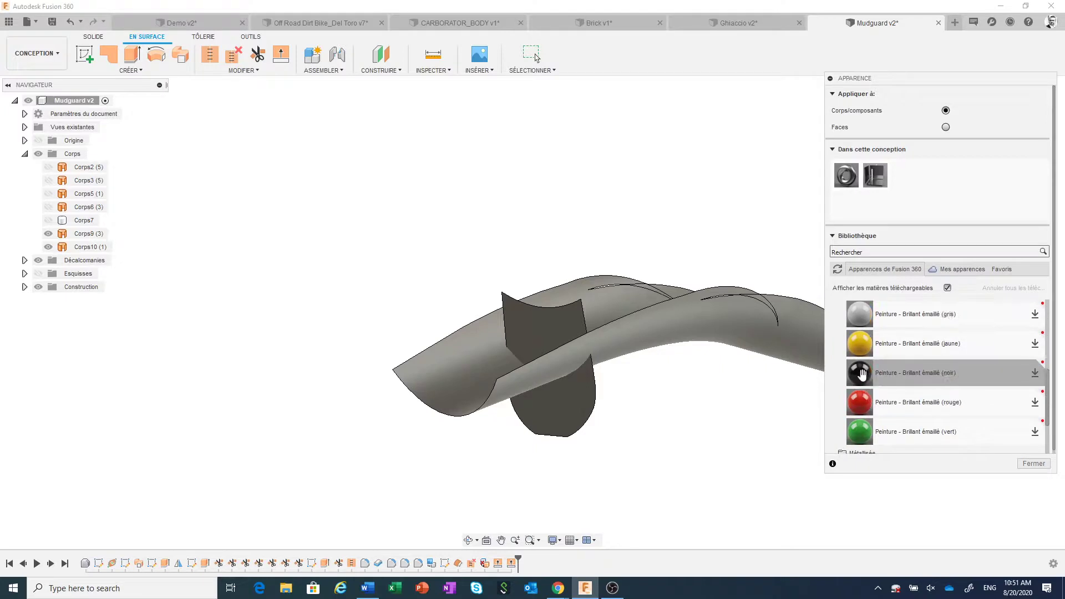
pyautogui.moveTo(860, 344); pyautogui.dragTo(766, 327)
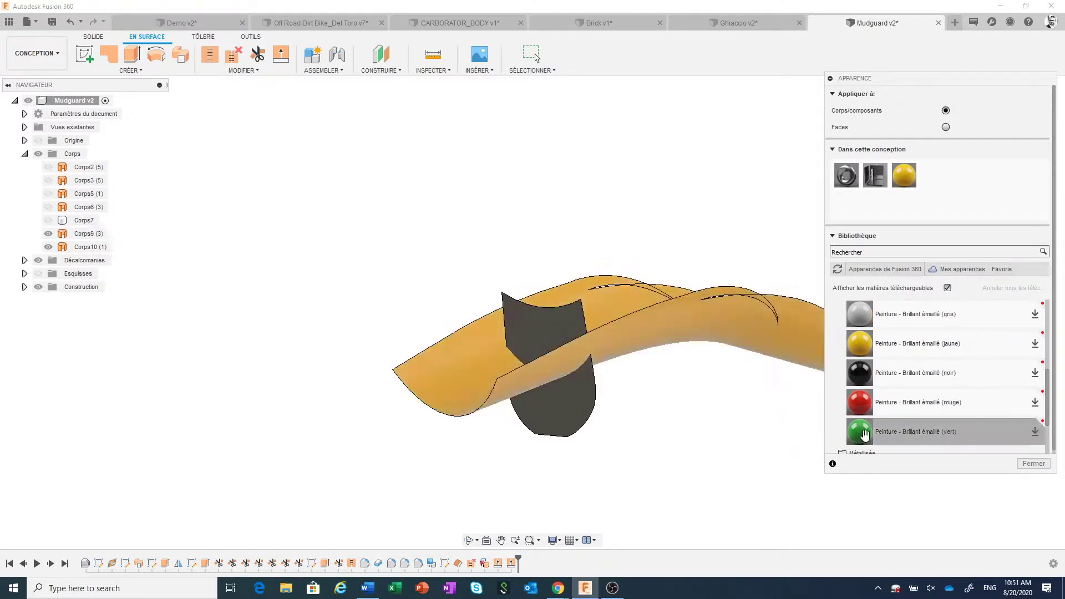
pyautogui.moveTo(860, 432); pyautogui.dragTo(576, 414)
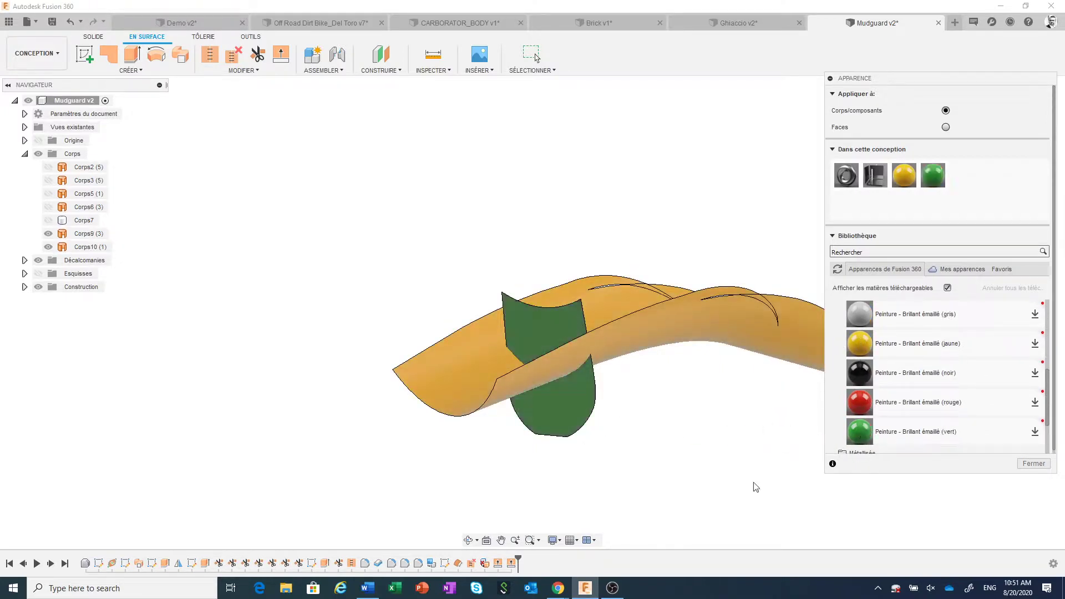
pyautogui.click(1034, 463)
pyautogui.scroll(2, 717, 416)
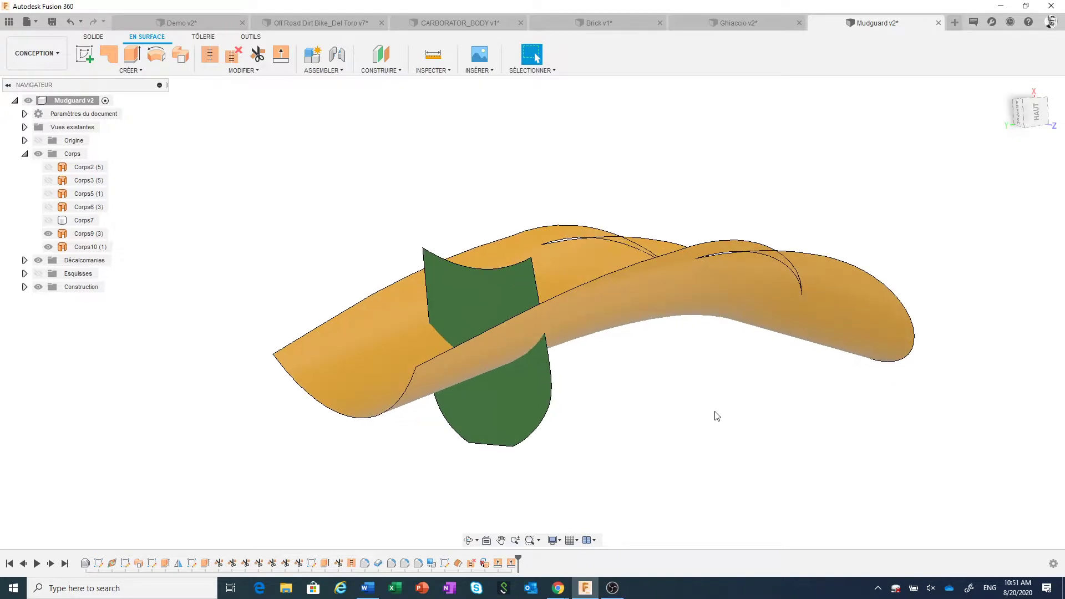
# Step: Show the sketches and orbit to see the rectangle sketch below the mudguard
pyautogui.click(38, 275)
pyautogui.scroll(-2, 629, 510)
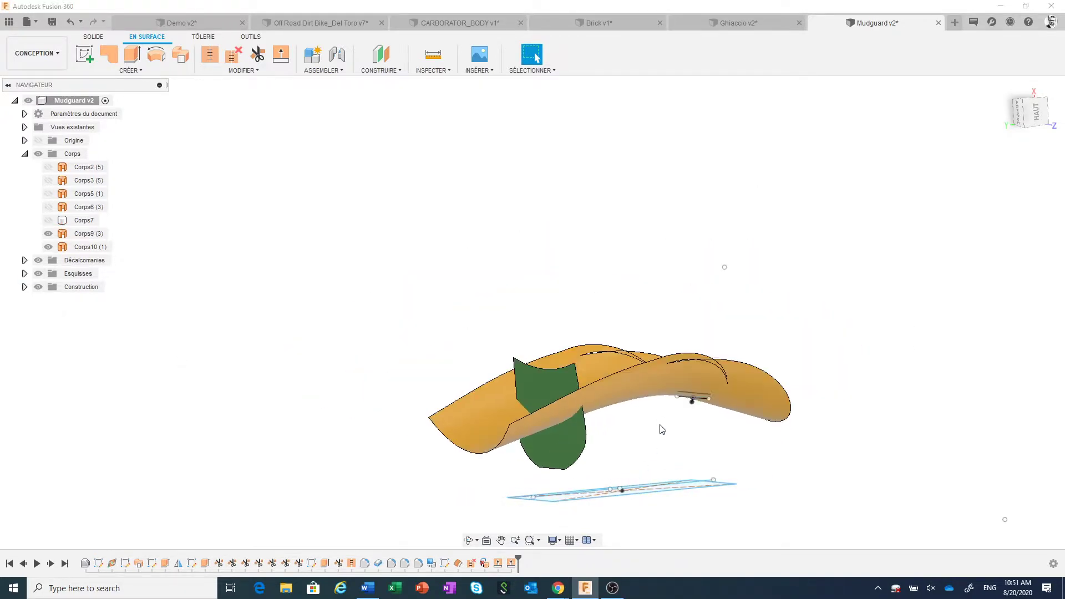
pyautogui.moveTo(662, 430)
pyautogui.keyDown('shift'); pyautogui.mouseDown(button='middle')
pyautogui.moveTo(651, 450)
pyautogui.moveTo(664, 353)
pyautogui.mouseUp(button='middle'); pyautogui.keyUp('shift')
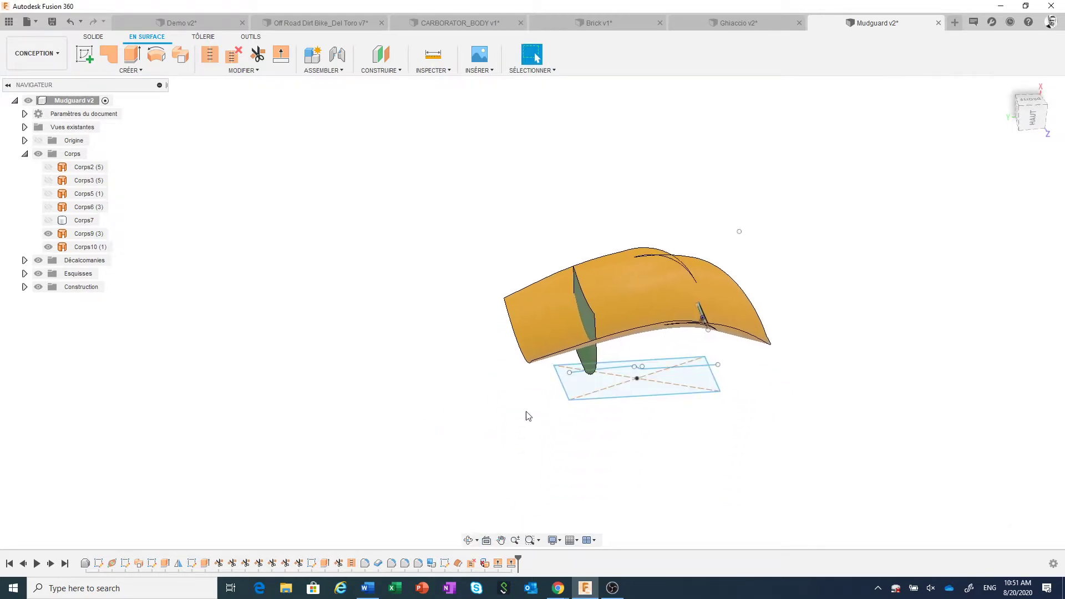
# Step: Trim the mudguard surface with the sketched rectangle, creating Corps12 and Corps13
pyautogui.click(257, 55)
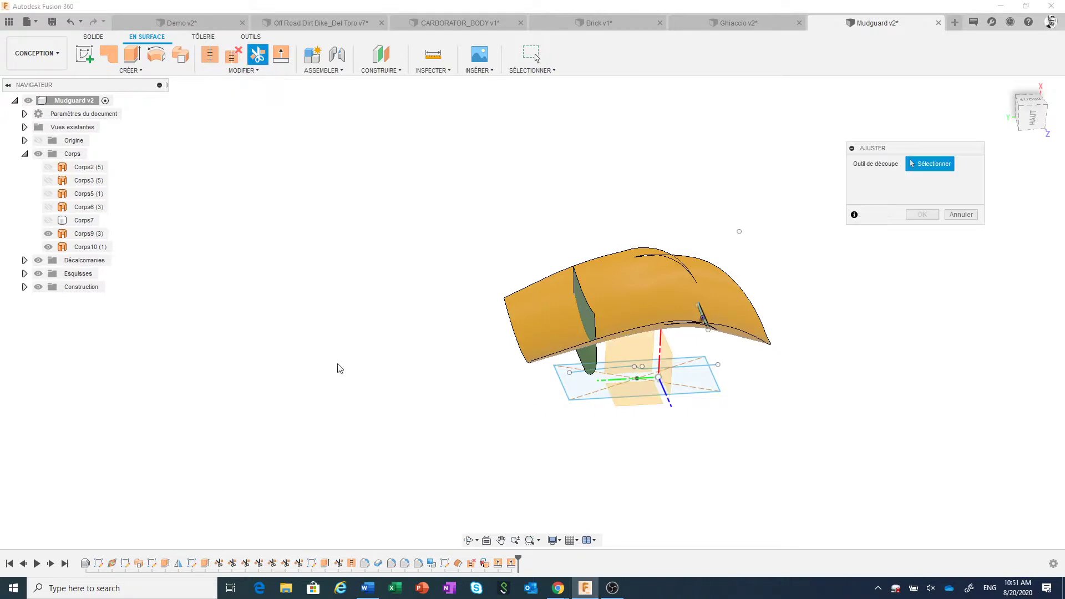
pyautogui.click(700, 397)
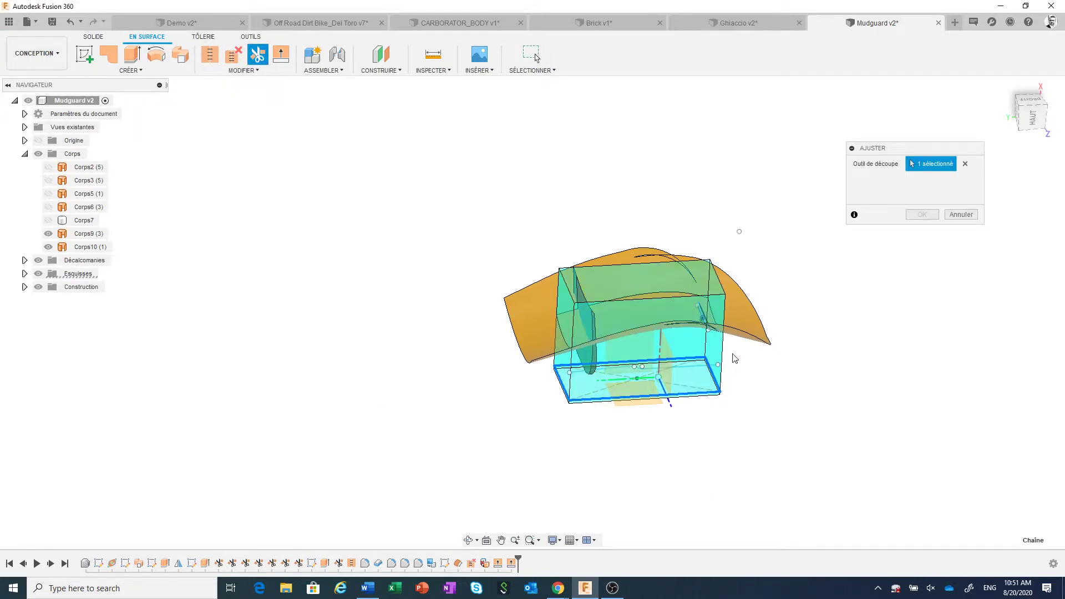
pyautogui.scroll(2, 734, 357)
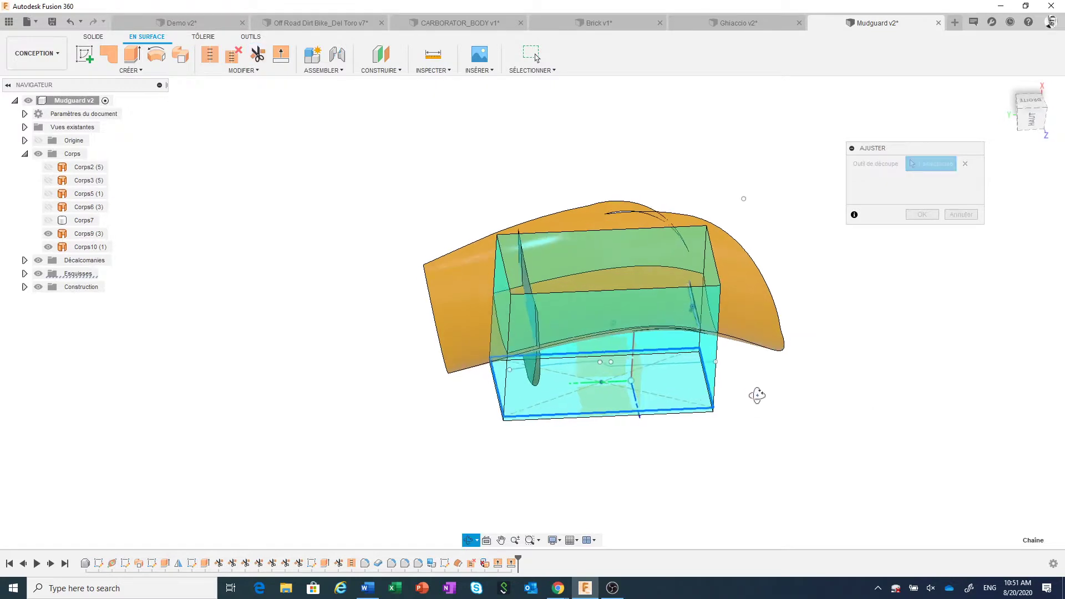
pyautogui.keyDown('shift'); pyautogui.moveTo(765, 393); pyautogui.dragTo(746, 400, button='middle'); pyautogui.keyUp('shift')
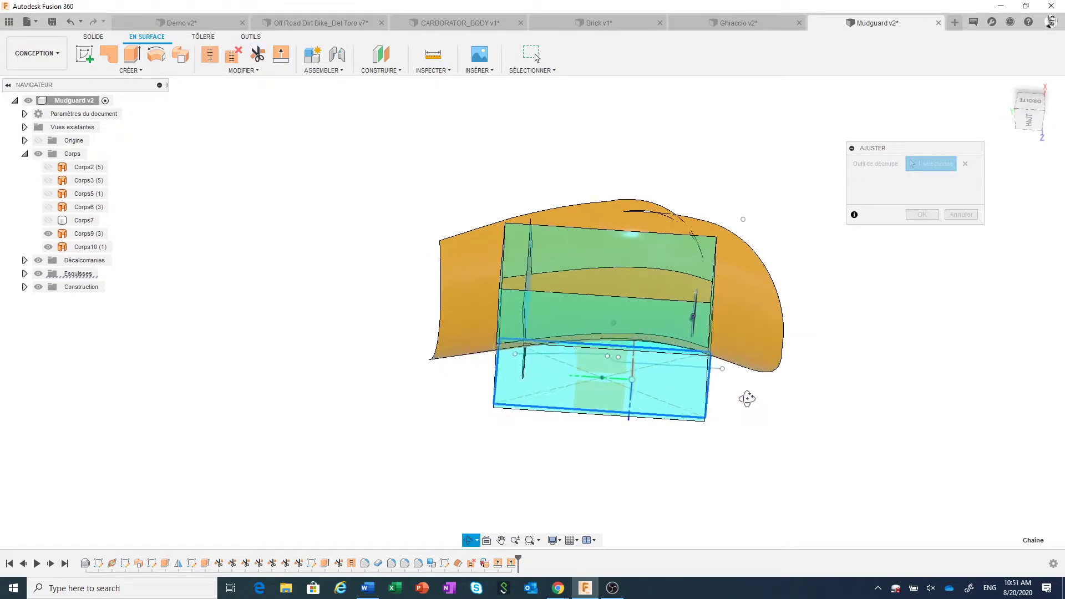
pyautogui.click(760, 355)
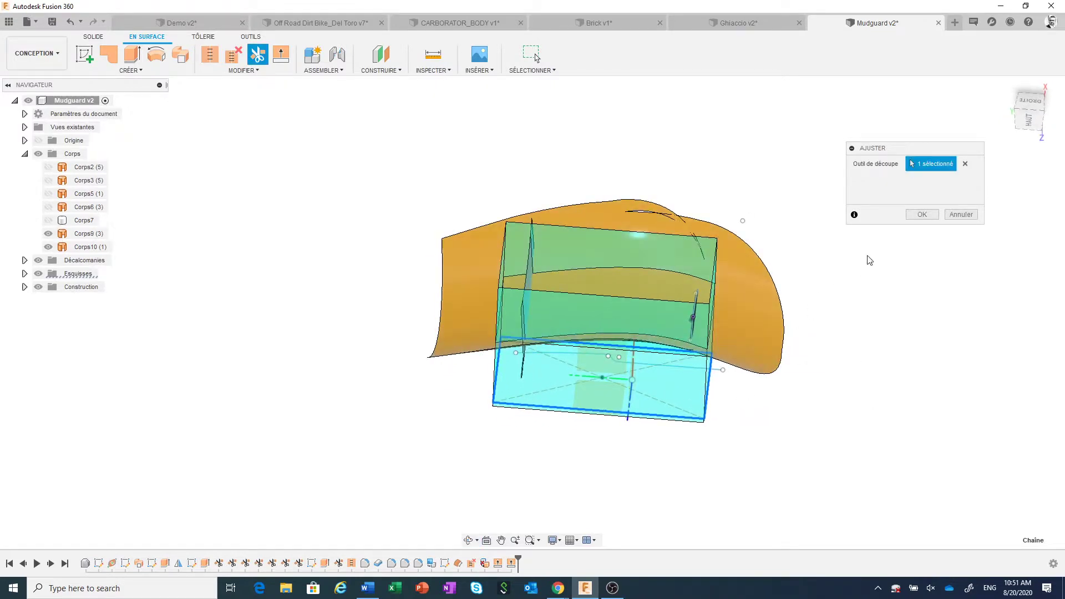
pyautogui.click(914, 215)
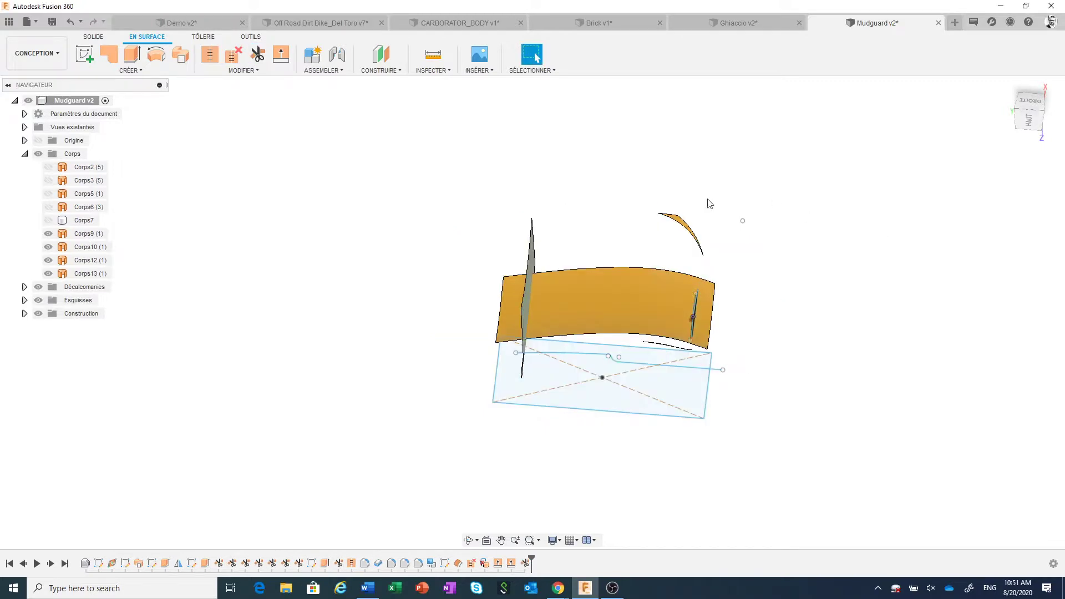
# Step: Delete the stray curved surface piece Corps13
pyautogui.scroll(3, 678, 227)
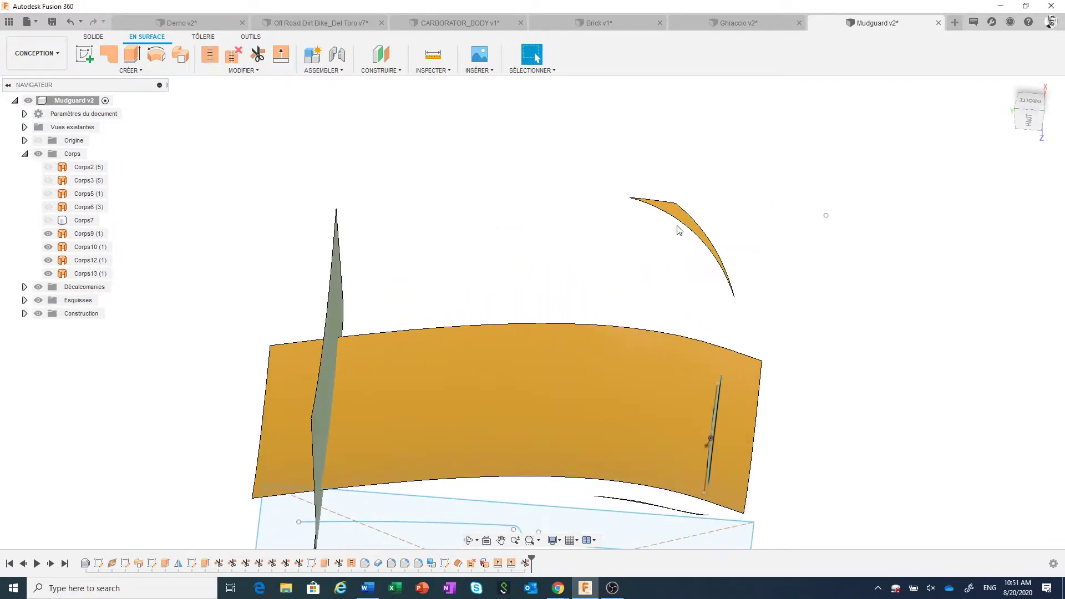
pyautogui.click(678, 228)
pyautogui.rightClick(678, 225)
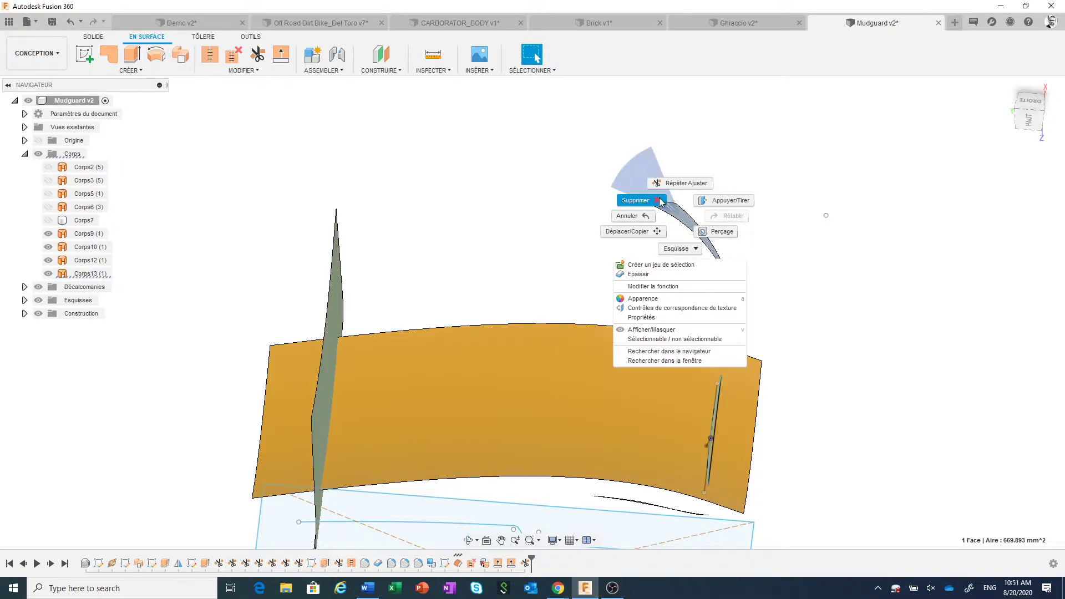
pyautogui.click(661, 201)
# Step: Delete the thin sliver face of Corps12, picked from the overlapping-items list
pyautogui.scroll(-2, 703, 220)
pyautogui.scroll(2, 657, 420)
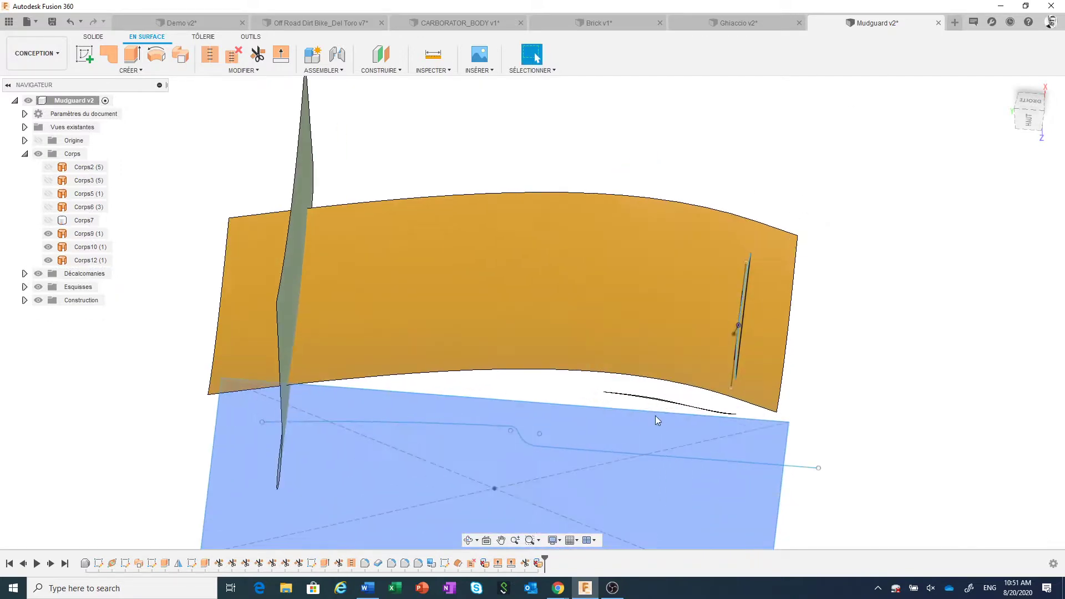
pyautogui.scroll(2, 656, 413)
pyautogui.scroll(2, 660, 375)
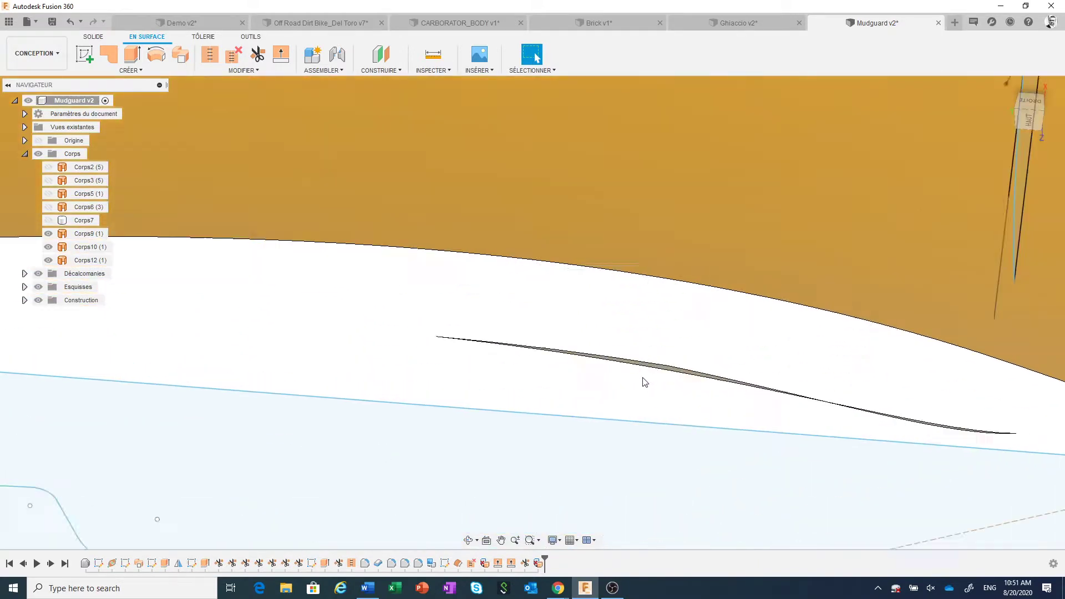
pyautogui.scroll(1, 663, 374)
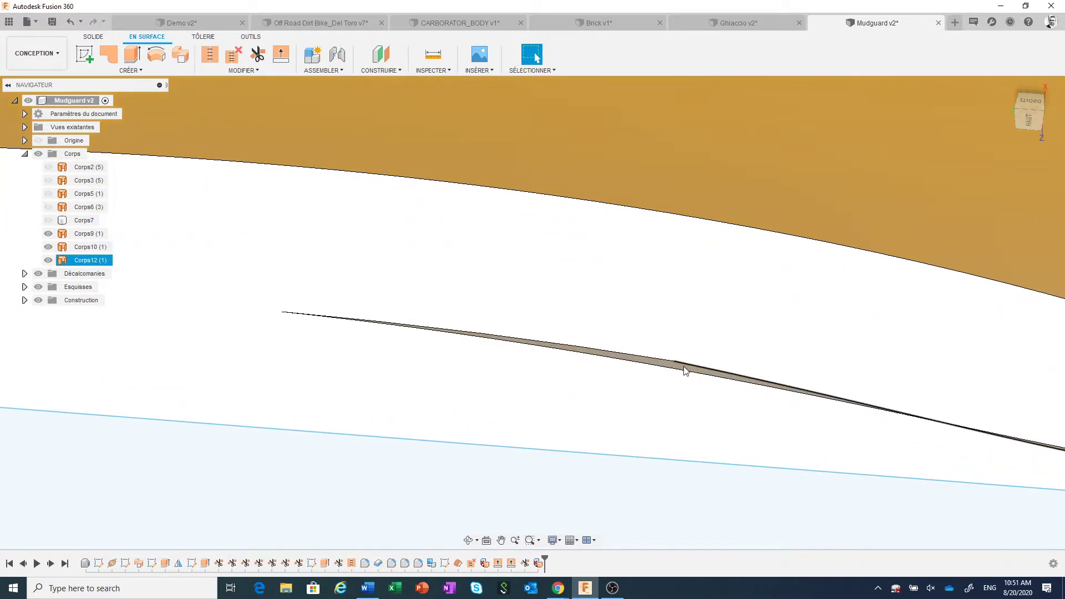
pyautogui.click(686, 371)
pyautogui.click(684, 396)
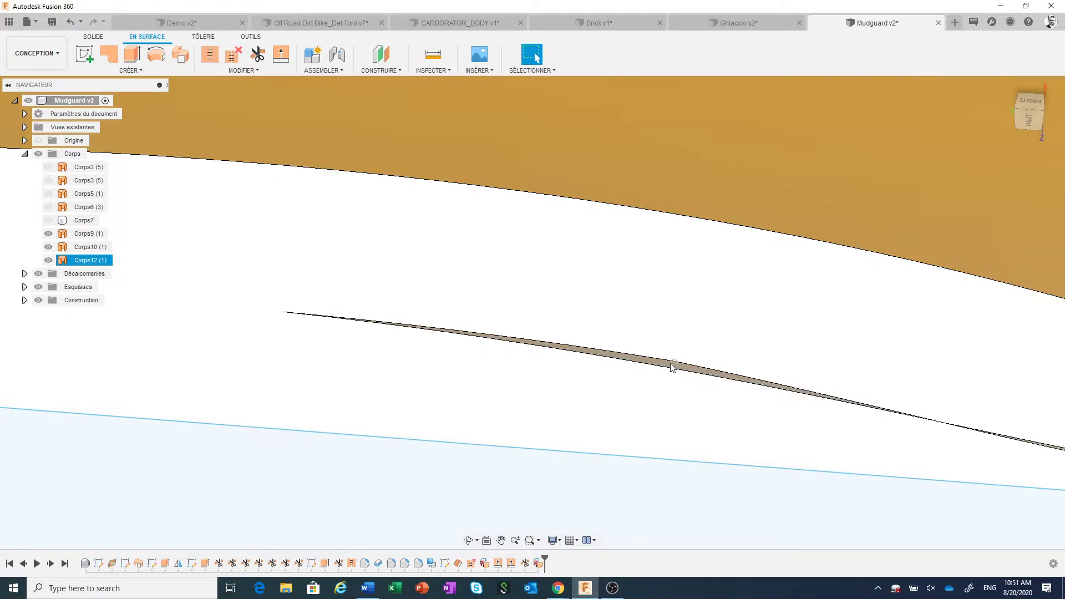
pyautogui.click(671, 367)
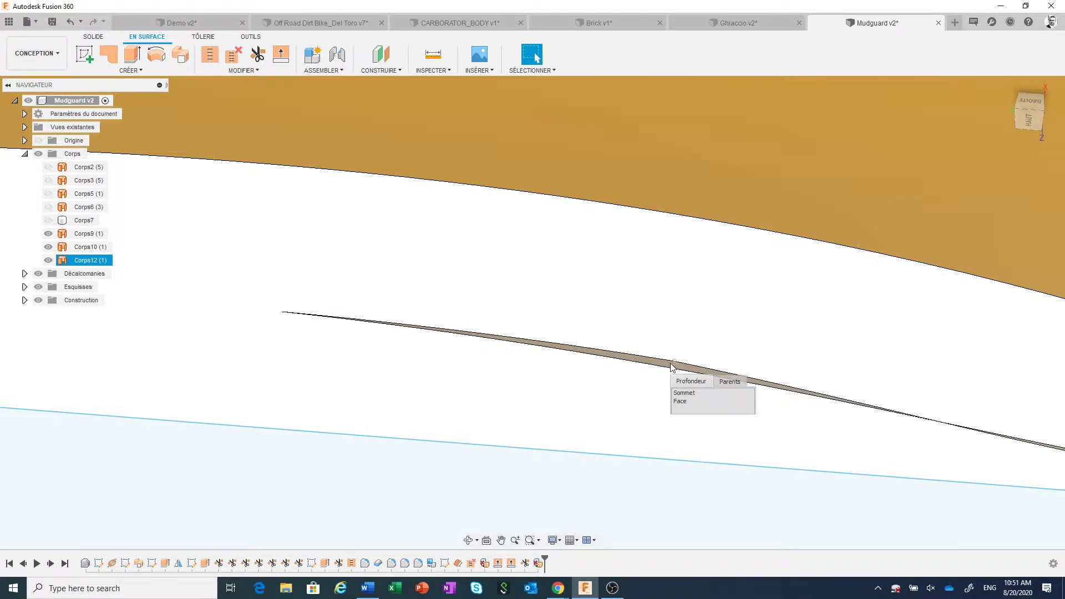
pyautogui.click(684, 407)
pyautogui.rightClick(684, 406)
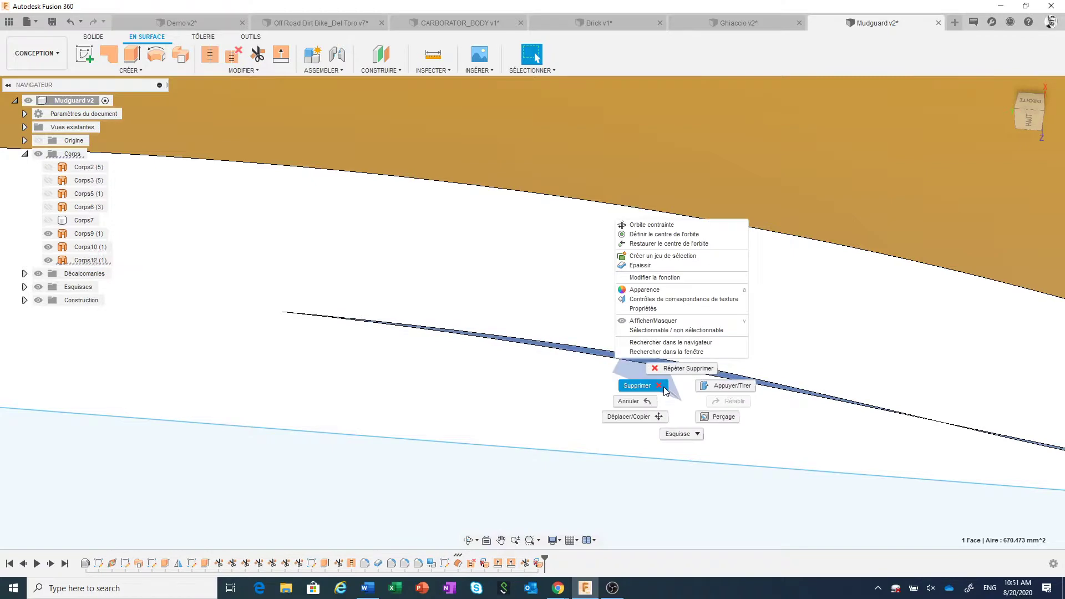
pyautogui.click(621, 319)
pyautogui.scroll(-3, 666, 391)
pyautogui.scroll(-3, 666, 391)
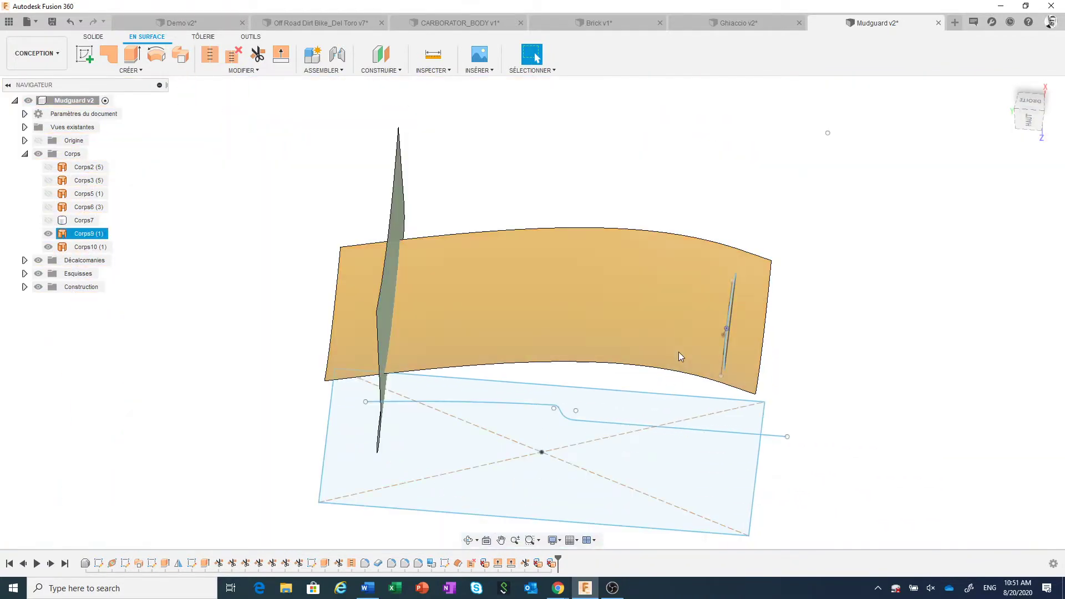
pyautogui.scroll(-2, 678, 351)
pyautogui.scroll(-1, 822, 437)
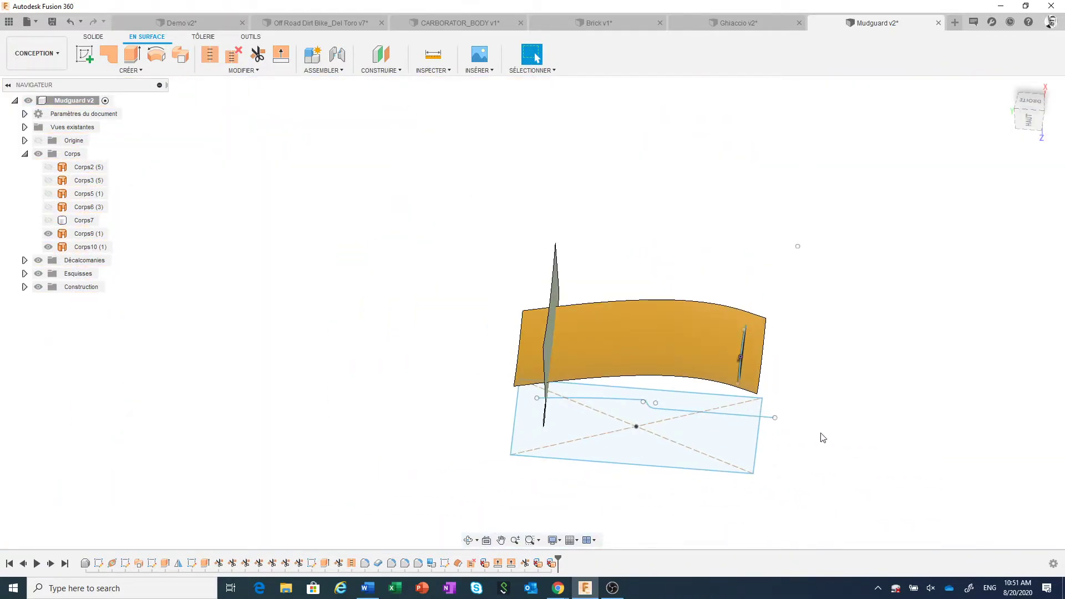
pyautogui.keyDown('shift'); pyautogui.moveTo(823, 438); pyautogui.dragTo(863, 420, button='middle'); pyautogui.keyUp('shift')
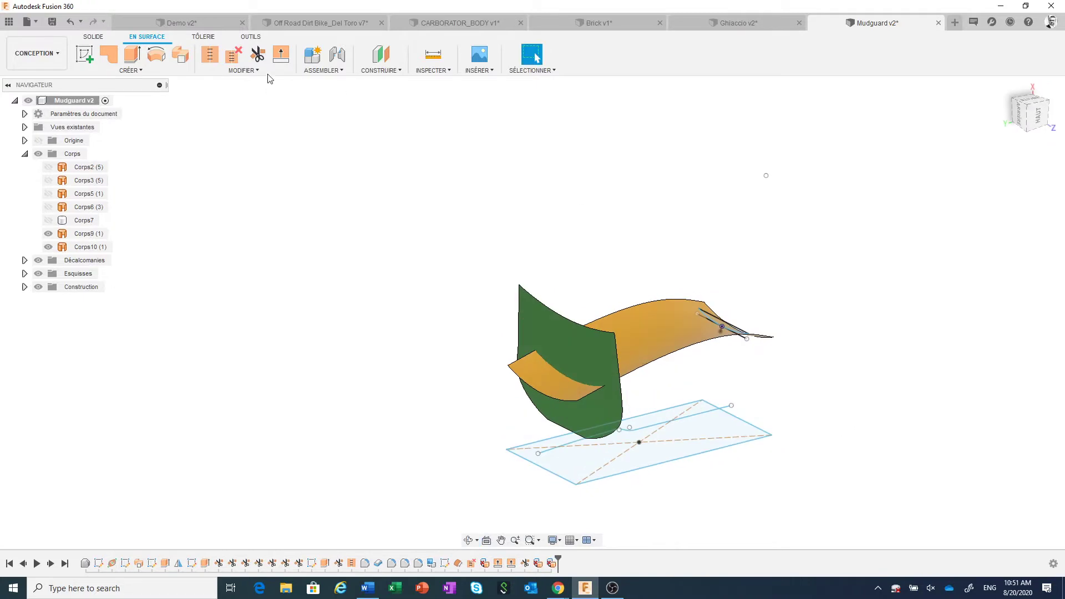
# Step: Trim the surfaces with the sketch plane as cutting tool, cutting back green Corps10
pyautogui.click(258, 54)
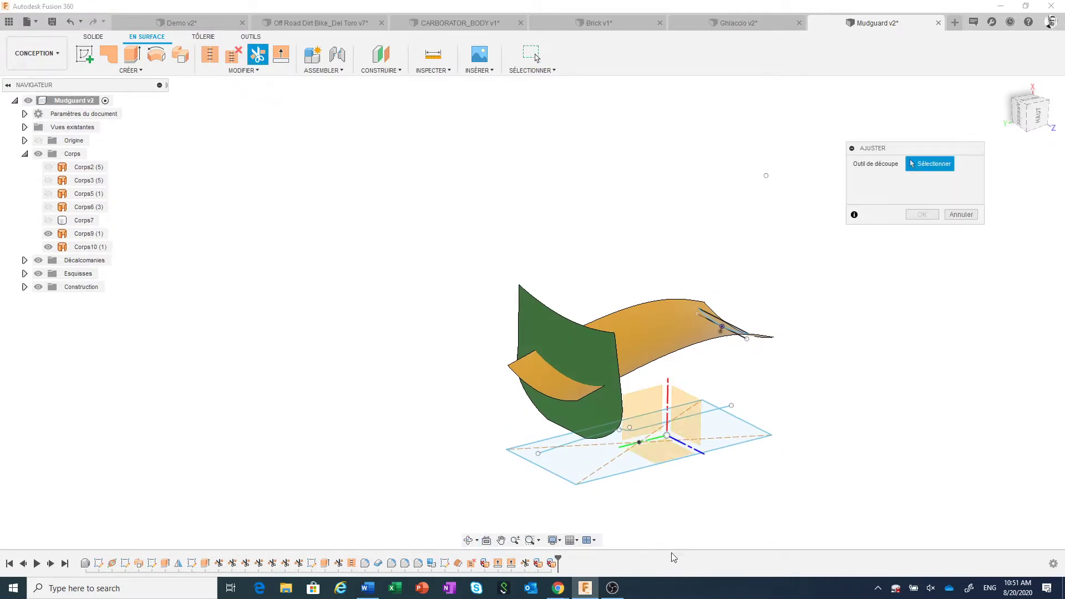
pyautogui.click(629, 472)
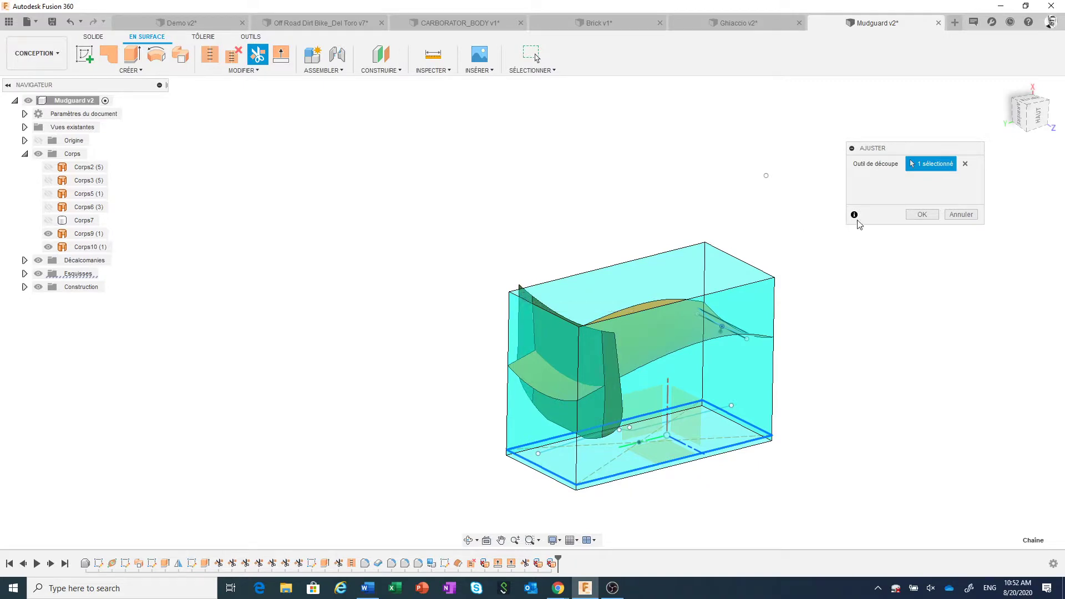
pyautogui.click(916, 213)
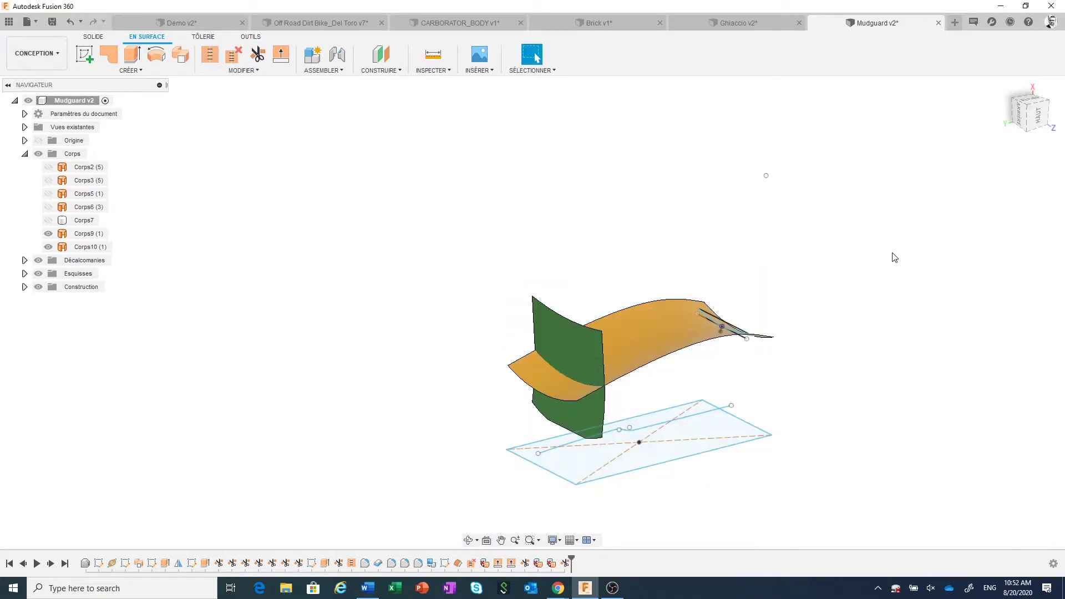
pyautogui.scroll(1, 831, 398)
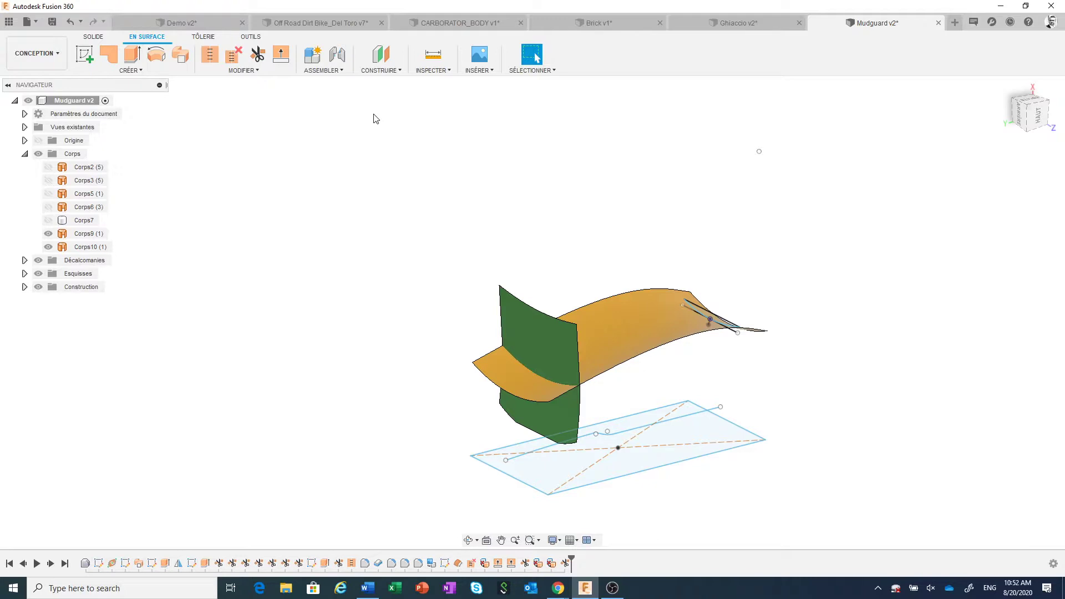
# Step: Trim away the green surface's upper part using the Corps9 mudguard as cutting tool
pyautogui.click(258, 56)
pyautogui.click(650, 312)
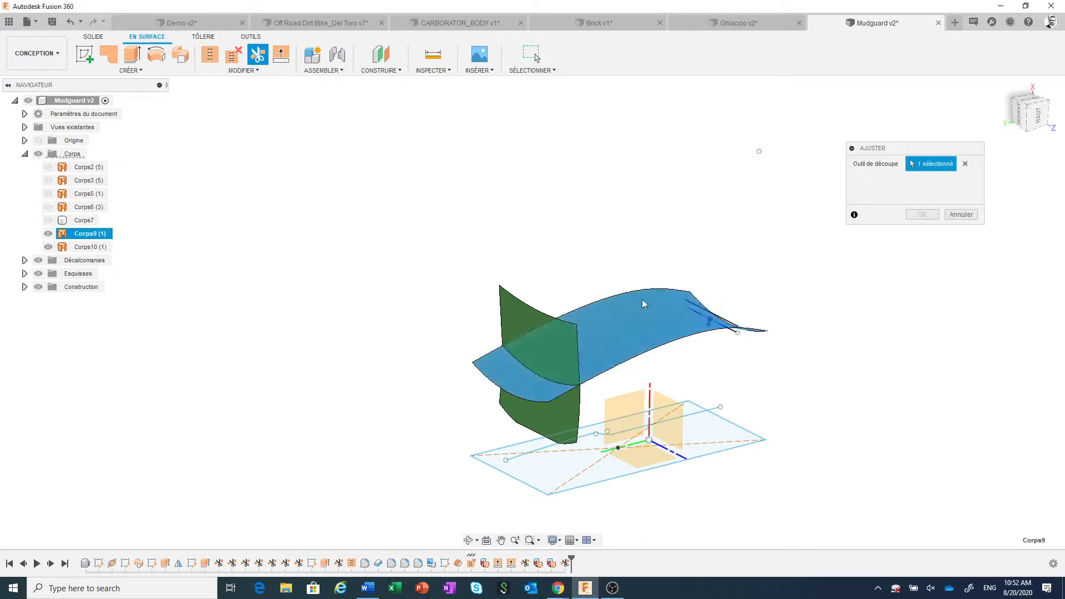
pyautogui.click(506, 304)
pyautogui.click(925, 215)
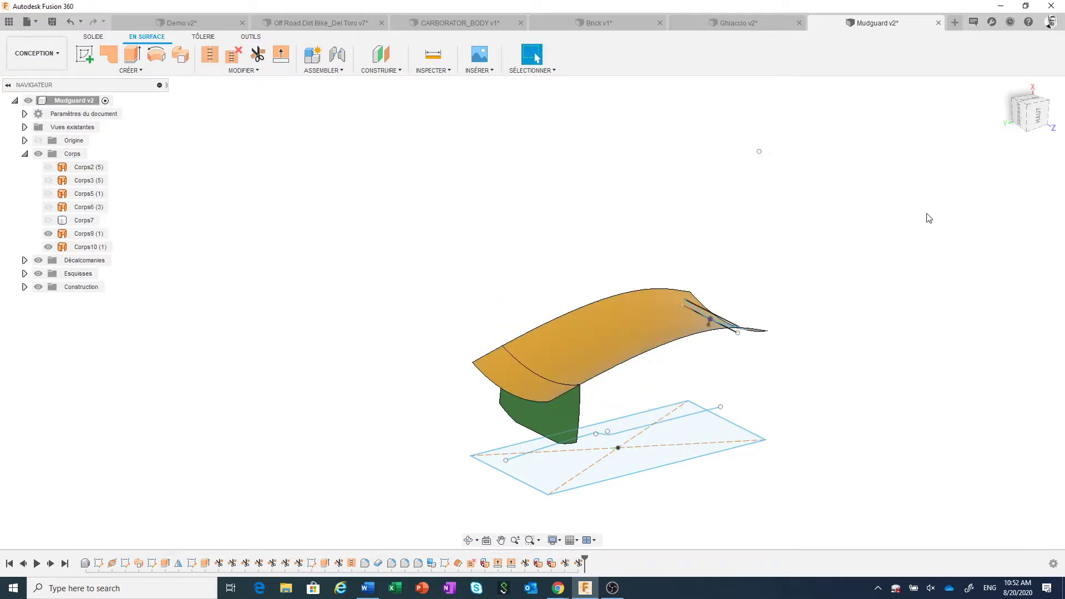
# Step: Repeat the trim with green Corps10 as tool, removing the overhanging mudguard flap
pyautogui.rightClick(724, 225)
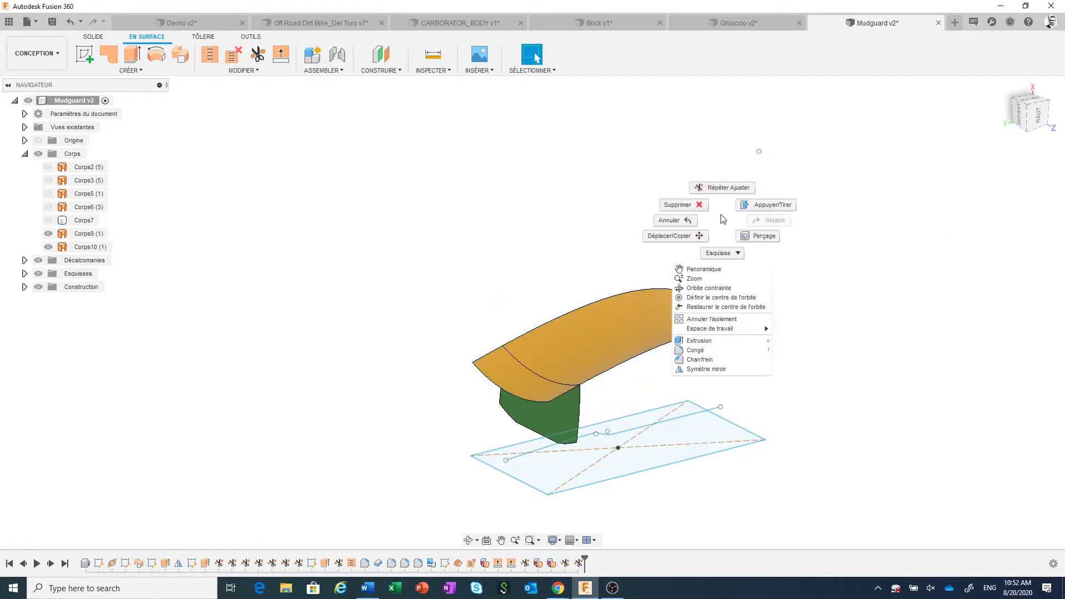
pyautogui.click(722, 187)
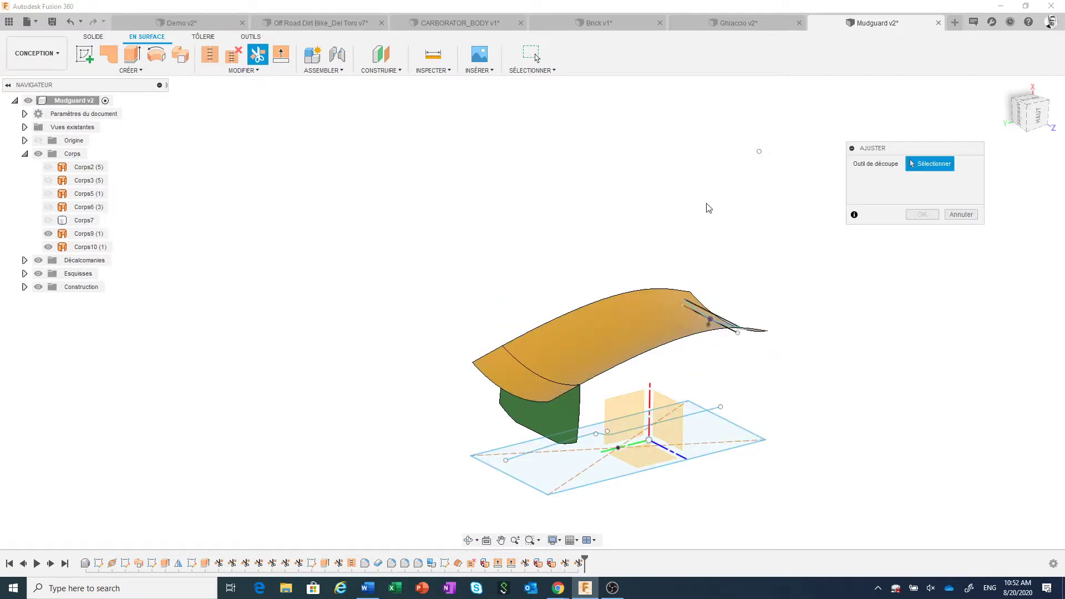
pyautogui.click(539, 427)
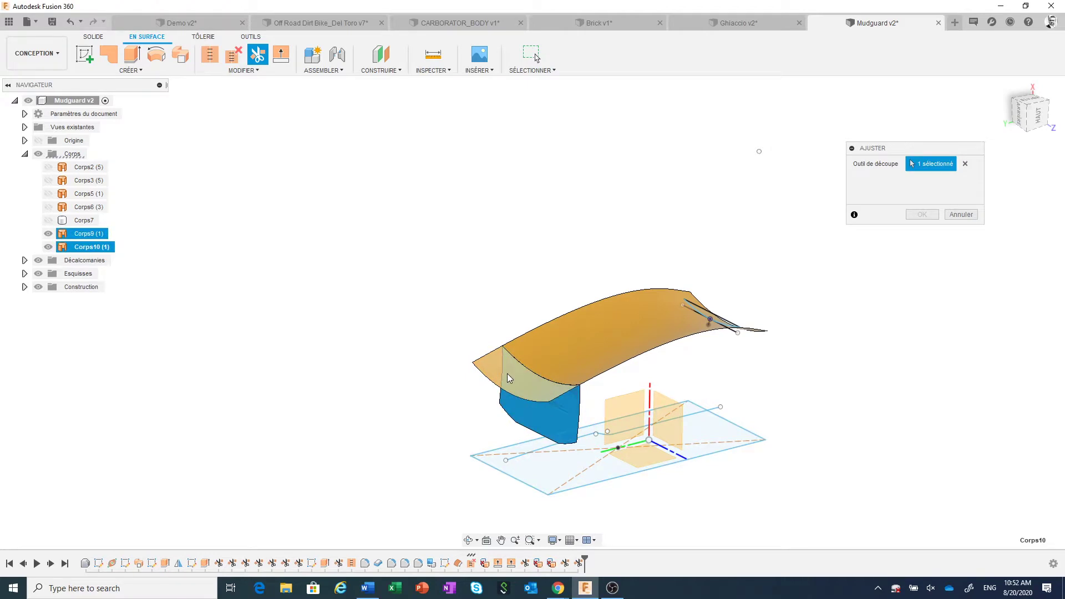
pyautogui.click(921, 215)
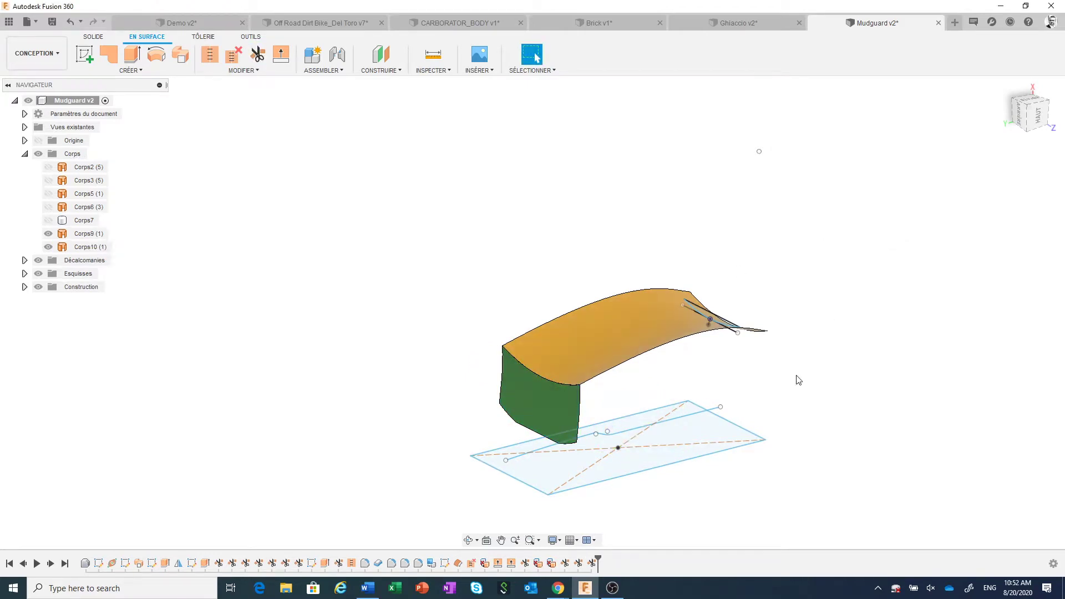
# Step: Stitch the mudguard and green side surface into one body, Corps14
pyautogui.scroll(3, 834, 320)
pyautogui.scroll(1, 639, 348)
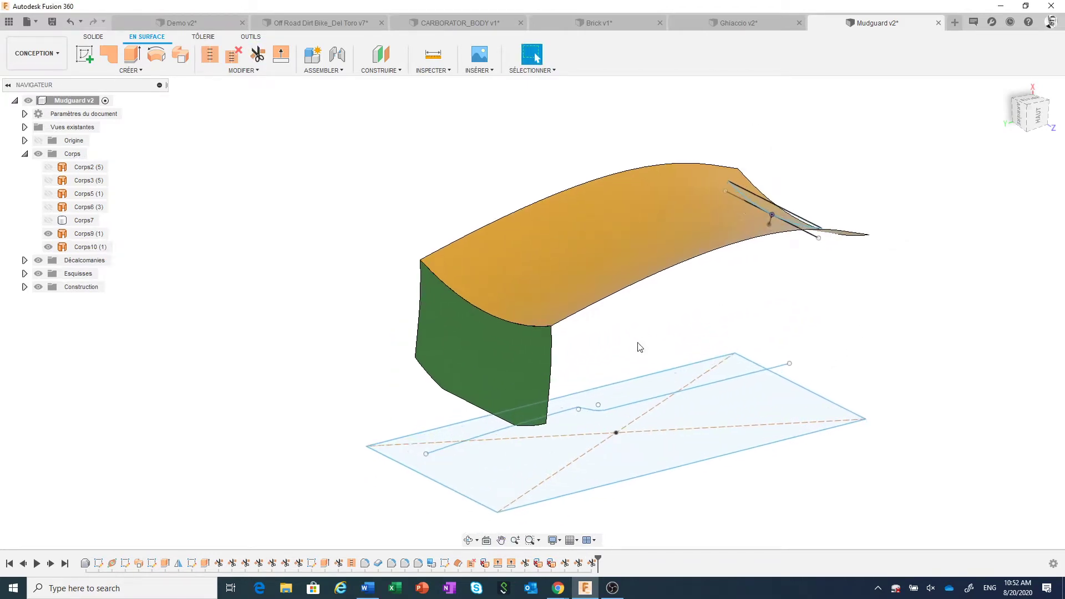
pyautogui.scroll(1, 713, 311)
pyautogui.scroll(1, 678, 314)
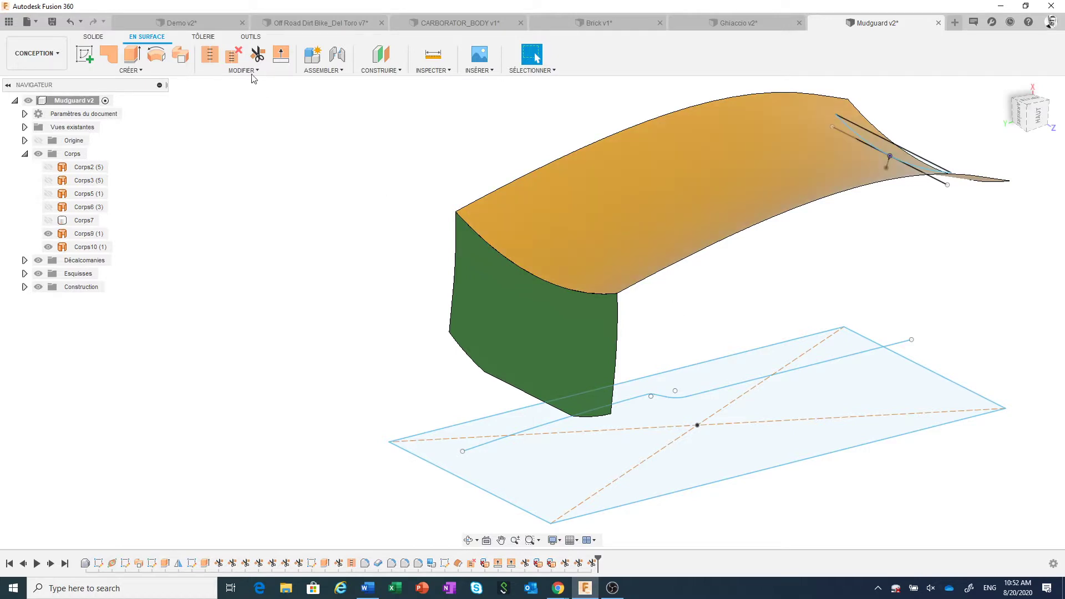
pyautogui.click(215, 55)
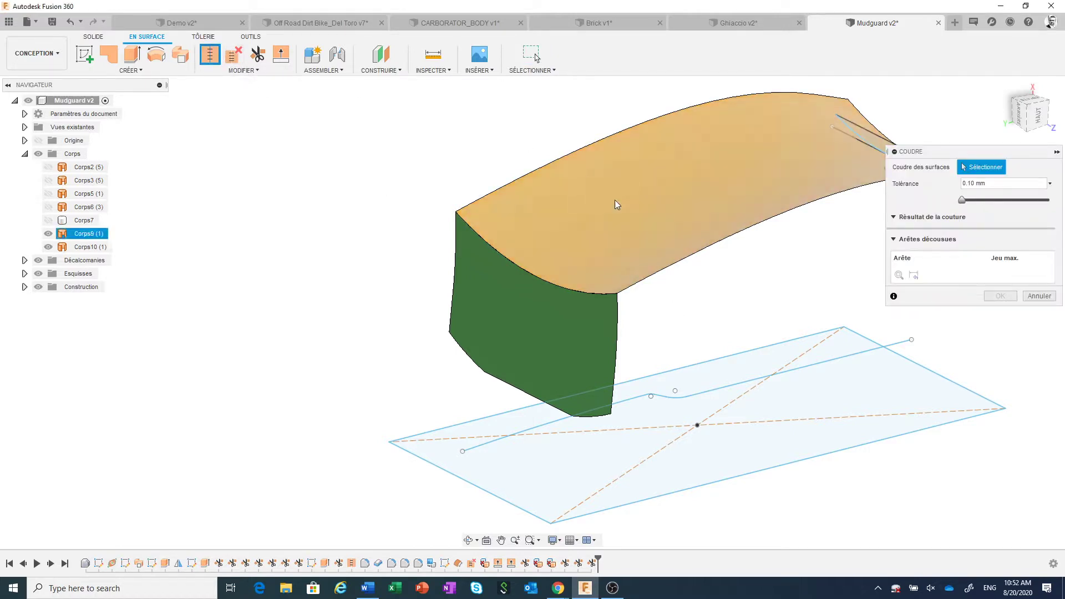
pyautogui.click(575, 231)
pyautogui.click(544, 302)
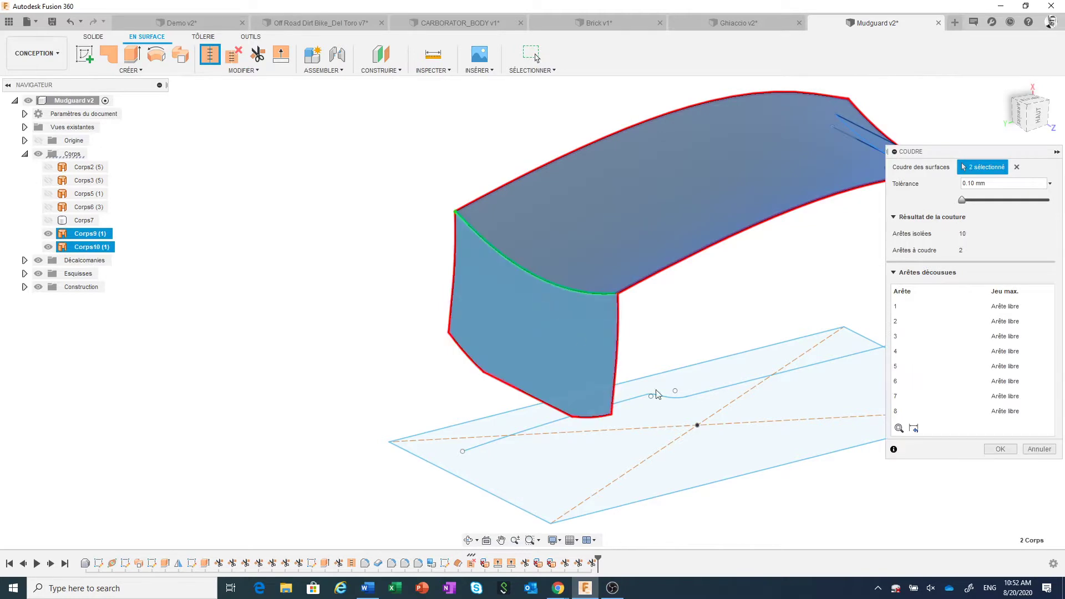
pyautogui.click(1008, 450)
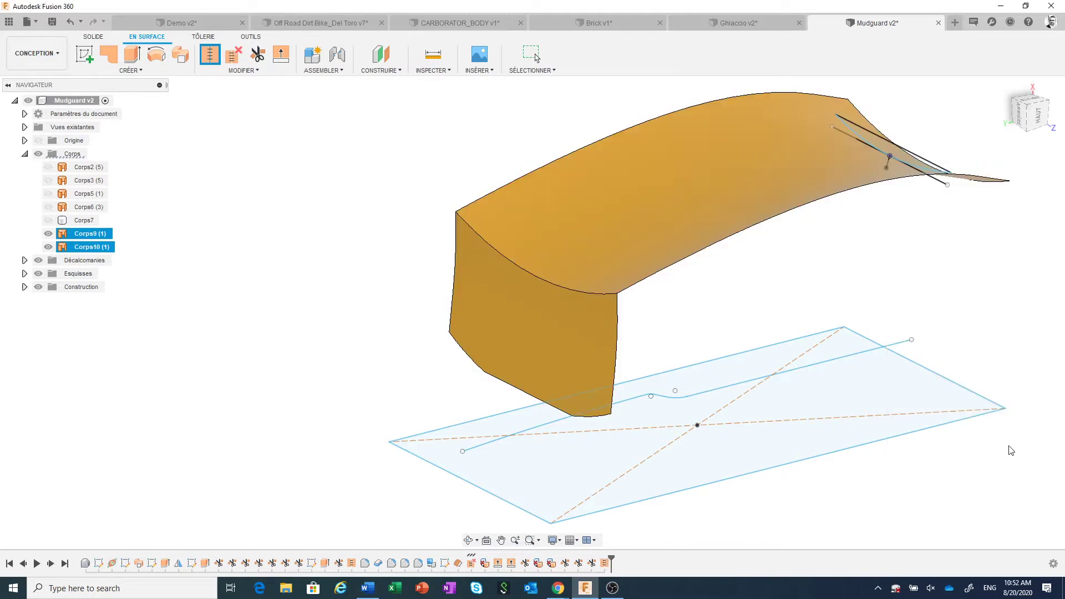
# Step: Fillet the shared edge at 2 mm and show Corps7 again
pyautogui.rightClick(594, 297)
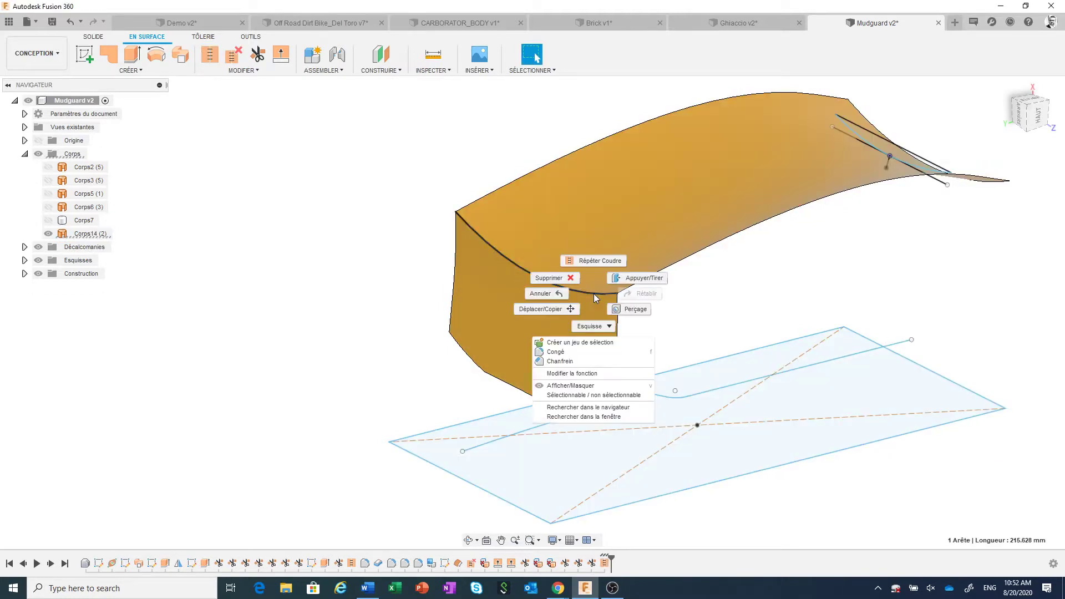
pyautogui.click(577, 352)
pyautogui.write('2')
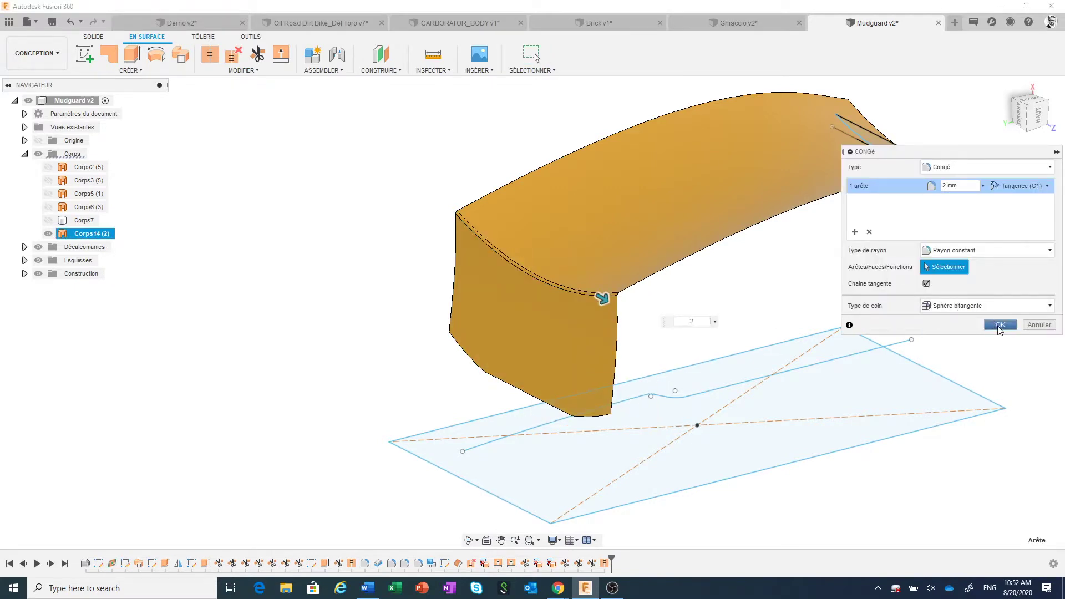
pyautogui.click(1000, 327)
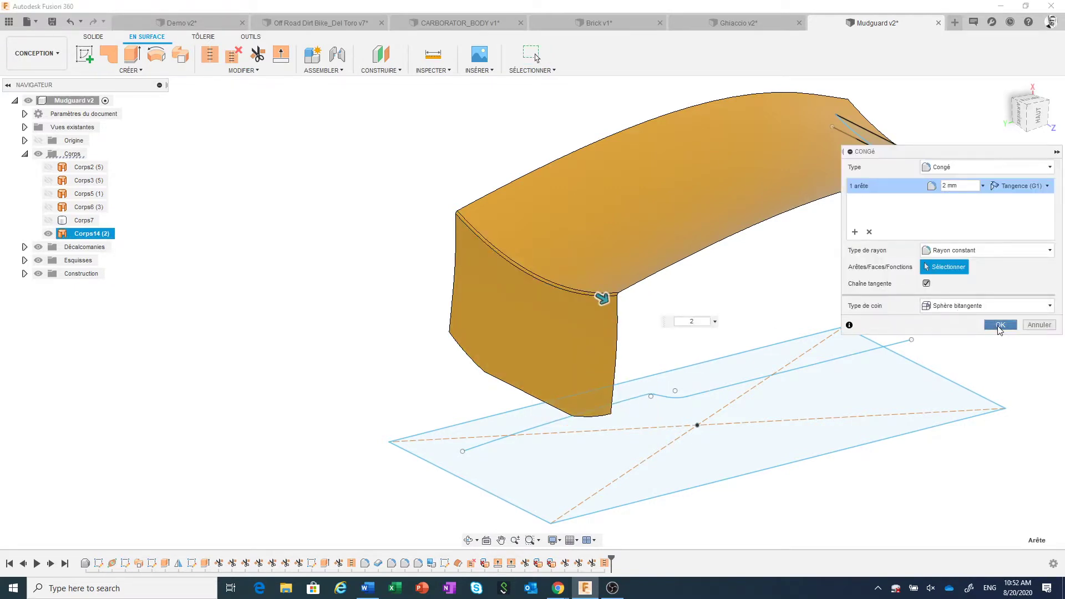
pyautogui.click(48, 220)
# Step: Orbit nearly edge-on and hide the carbon-fibre body Corps7
pyautogui.scroll(-2, 710, 309)
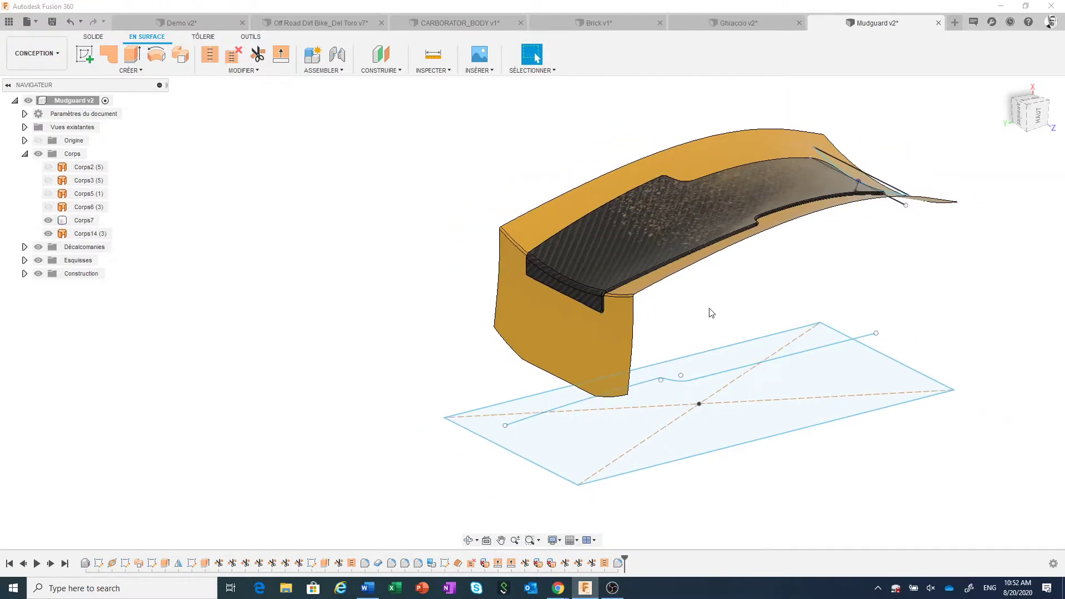
pyautogui.moveTo(711, 312)
pyautogui.keyDown('shift'); pyautogui.mouseDown(button='middle')
pyautogui.moveTo(653, 284)
pyautogui.moveTo(663, 295)
pyautogui.mouseUp(button='middle'); pyautogui.keyUp('shift')
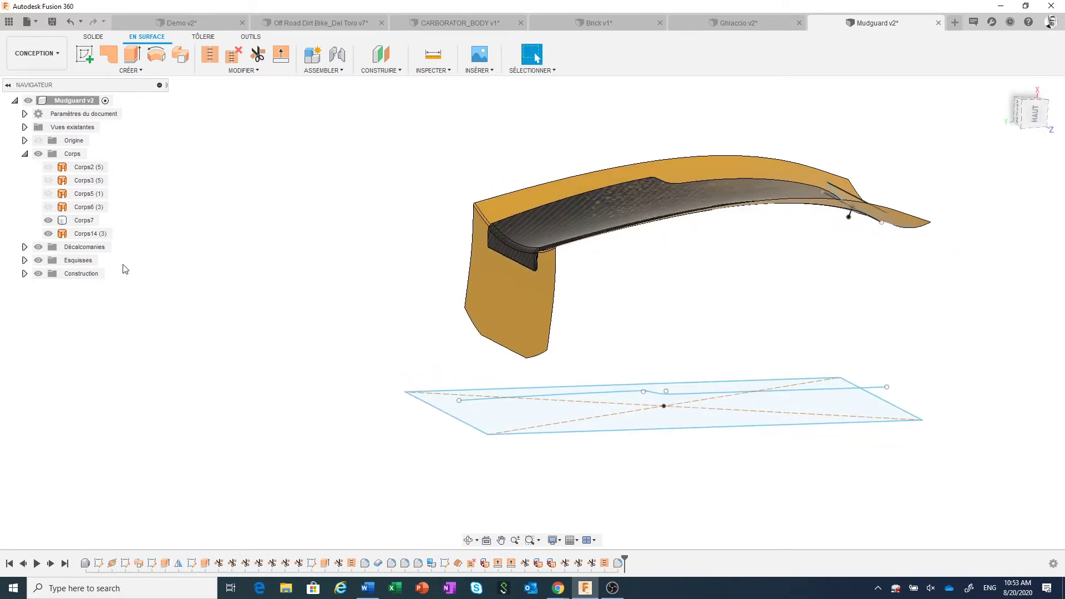
pyautogui.click(48, 220)
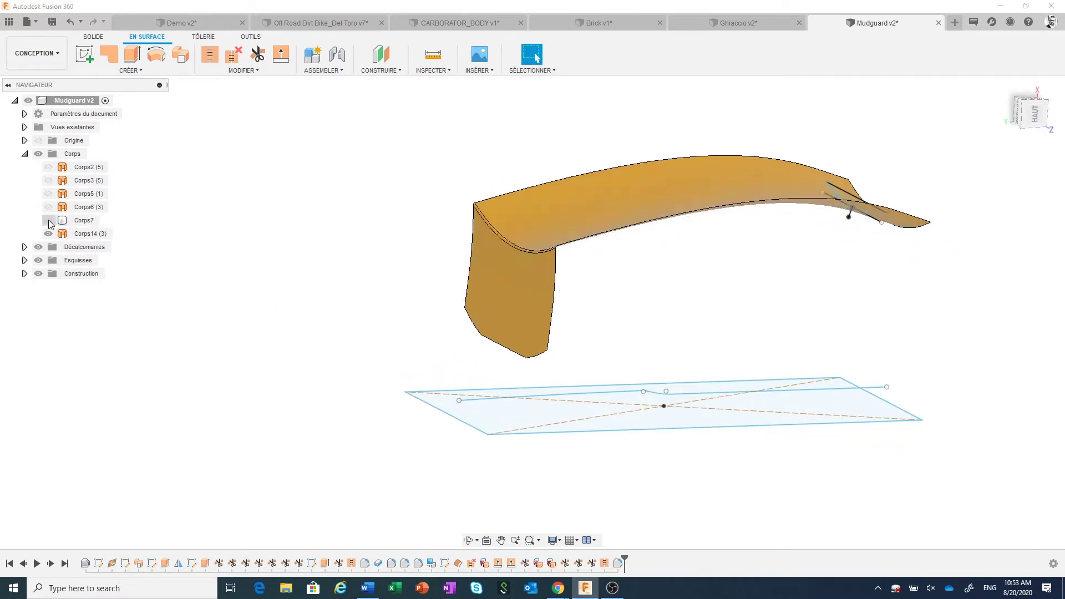
pyautogui.scroll(-5, 604, 378)
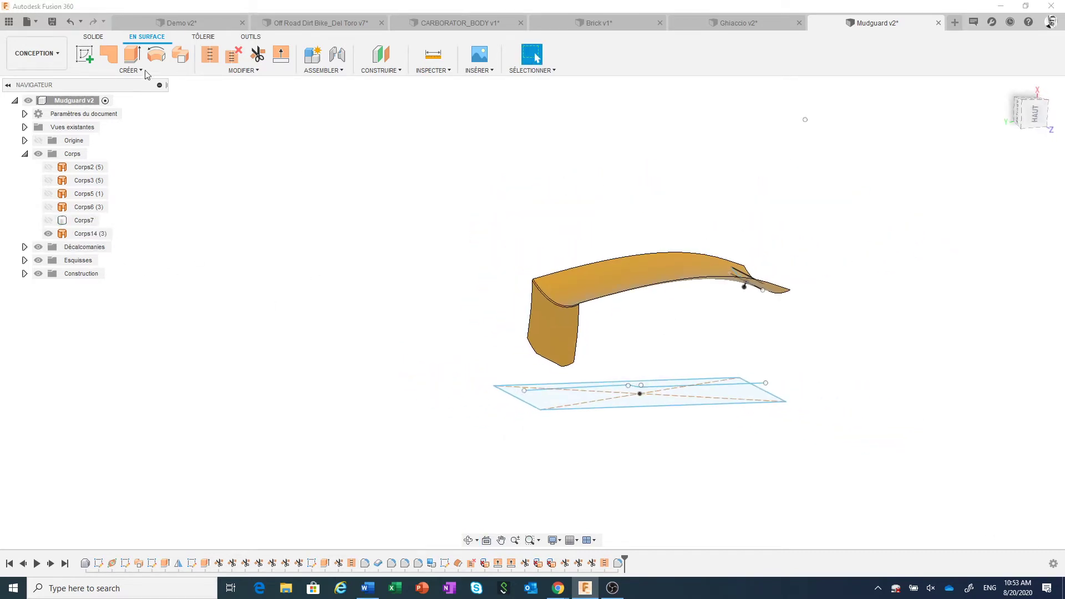
# Step: Extrude the sketch profile two-sided (307.615 mm and -83.549 mm) into solid block Corps15
pyautogui.click(93, 37)
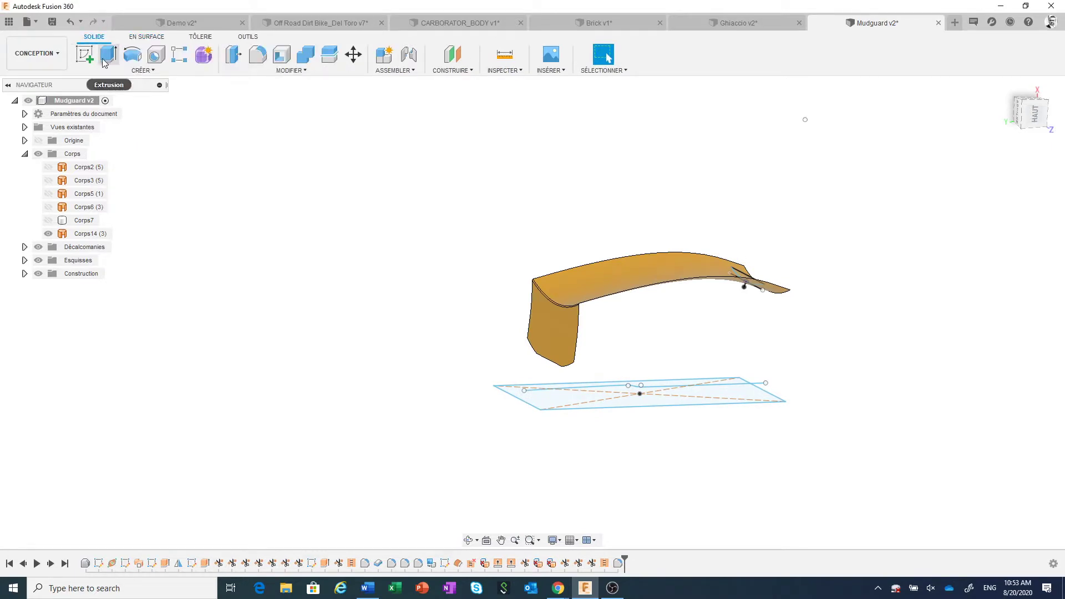
pyautogui.click(109, 54)
pyautogui.click(719, 382)
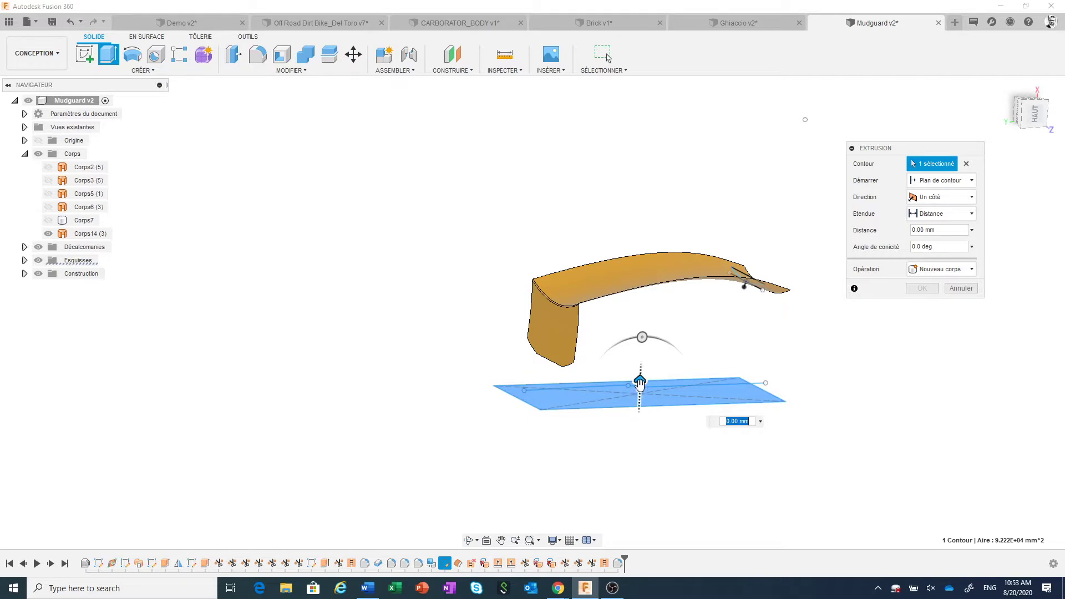
pyautogui.moveTo(639, 384); pyautogui.dragTo(660, 230)
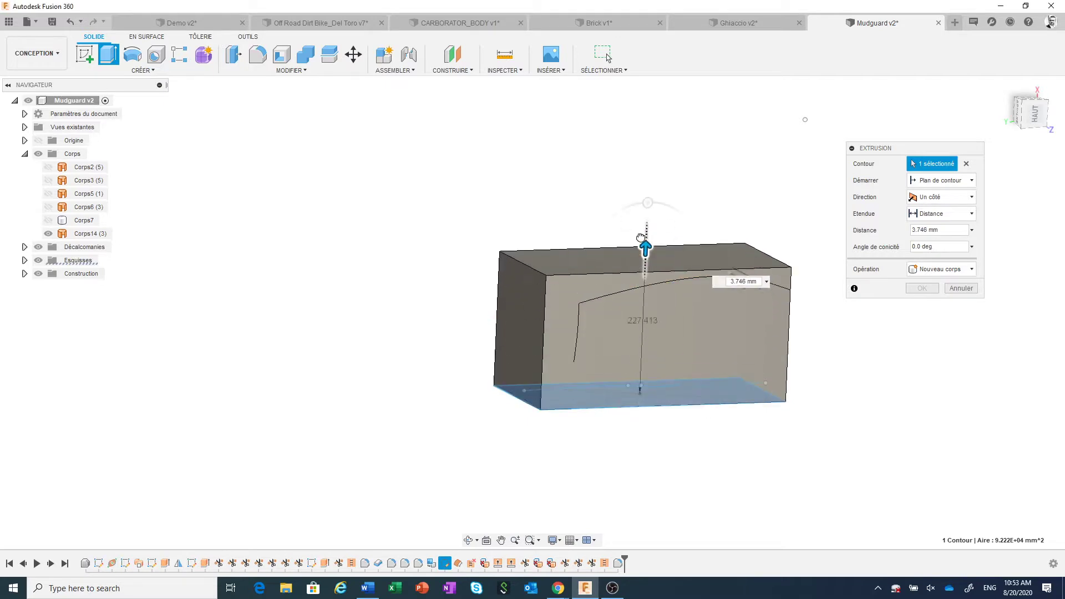
pyautogui.click(951, 205)
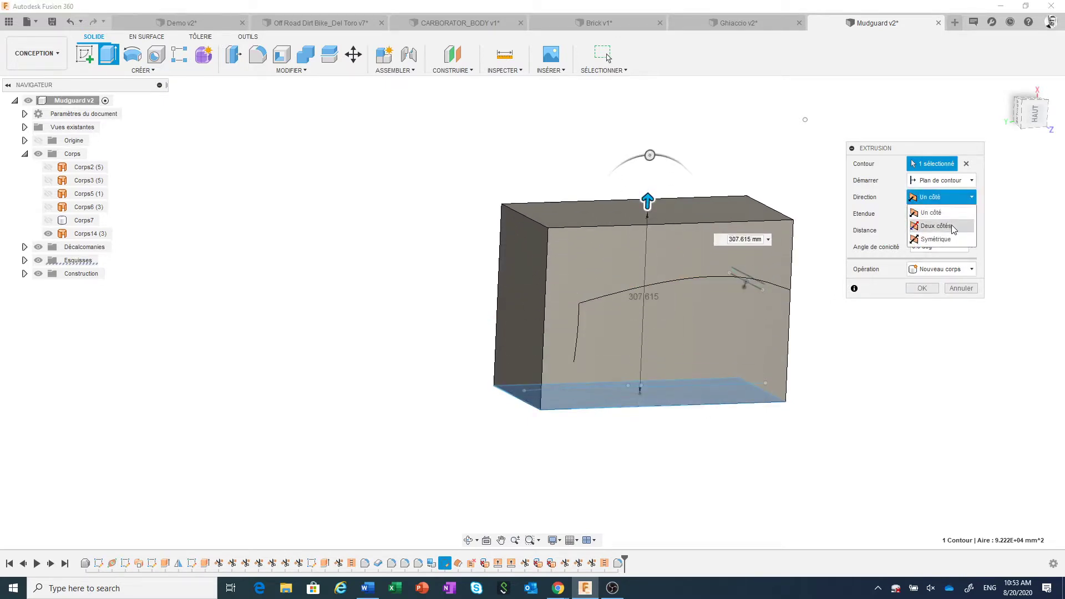
pyautogui.click(952, 228)
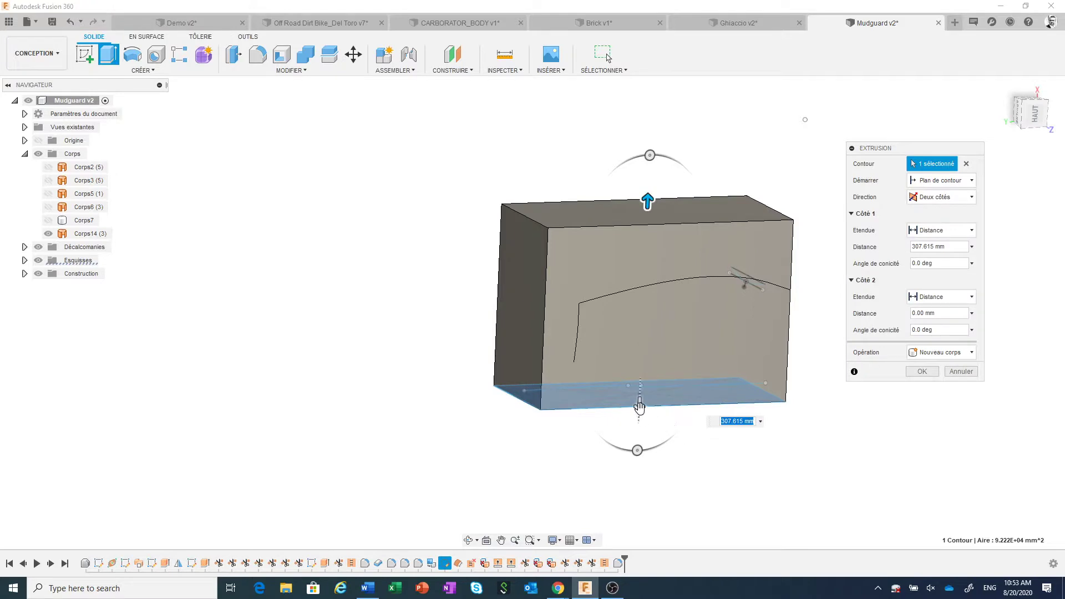
pyautogui.moveTo(639, 405); pyautogui.dragTo(643, 362)
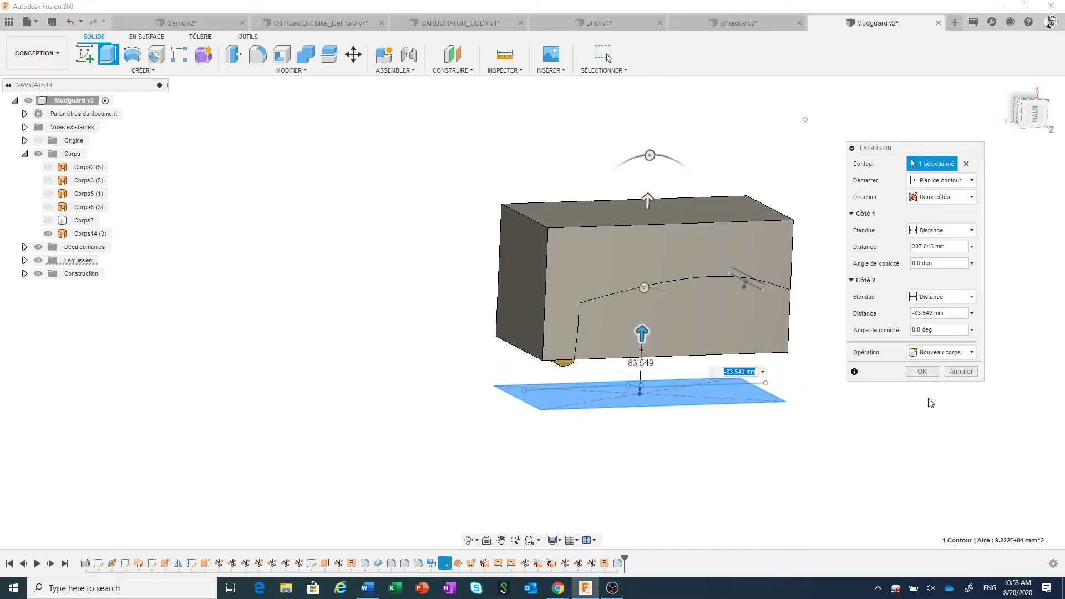
pyautogui.click(919, 373)
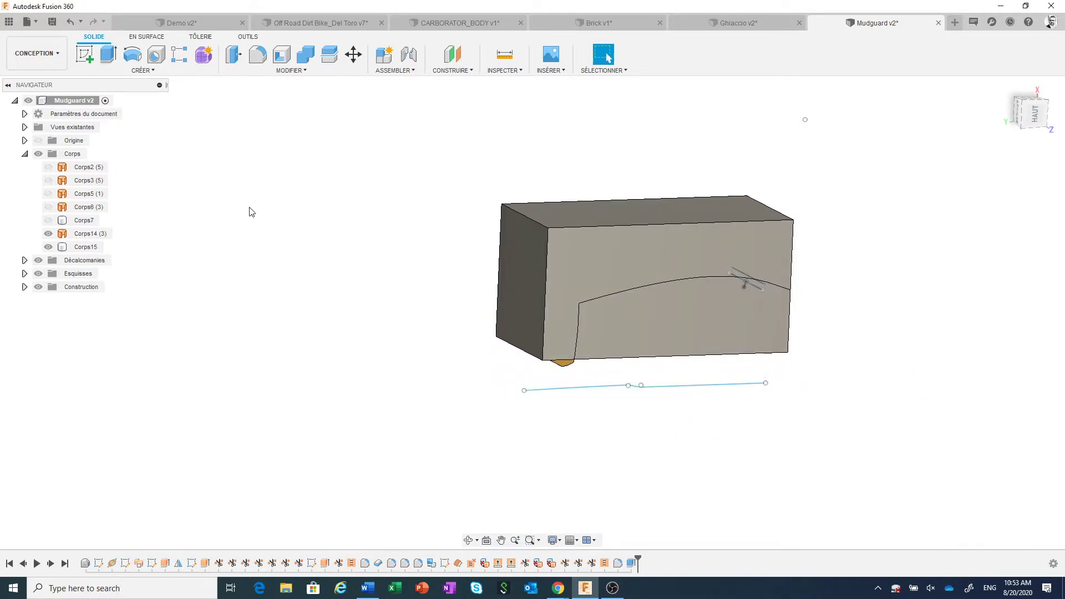
# Step: Split block Corps15 with the extended mudguard surface Corps14, creating Corps16
pyautogui.click(332, 58)
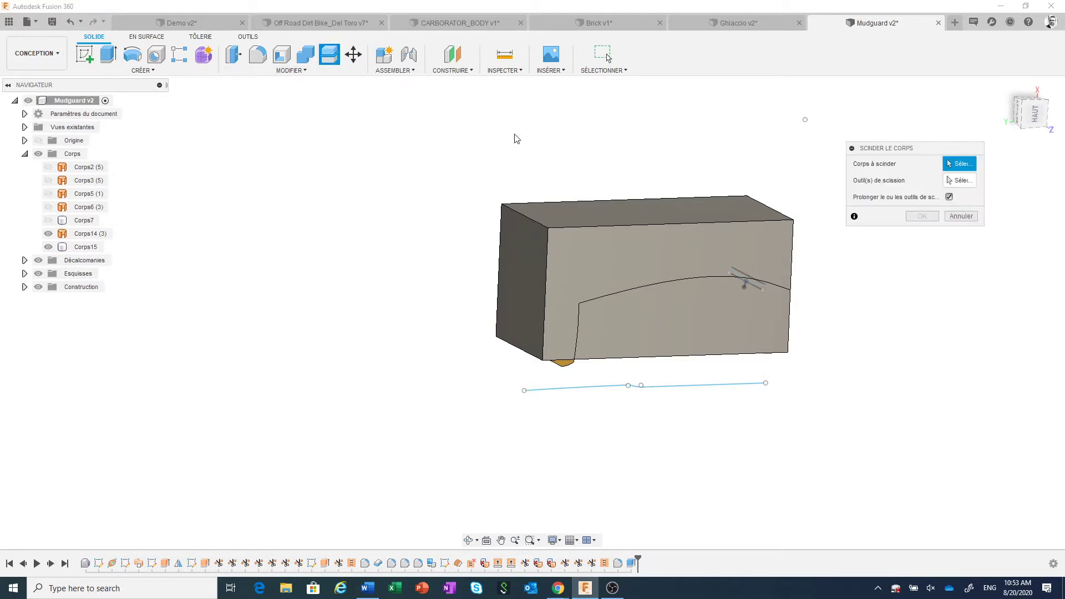
pyautogui.click(606, 249)
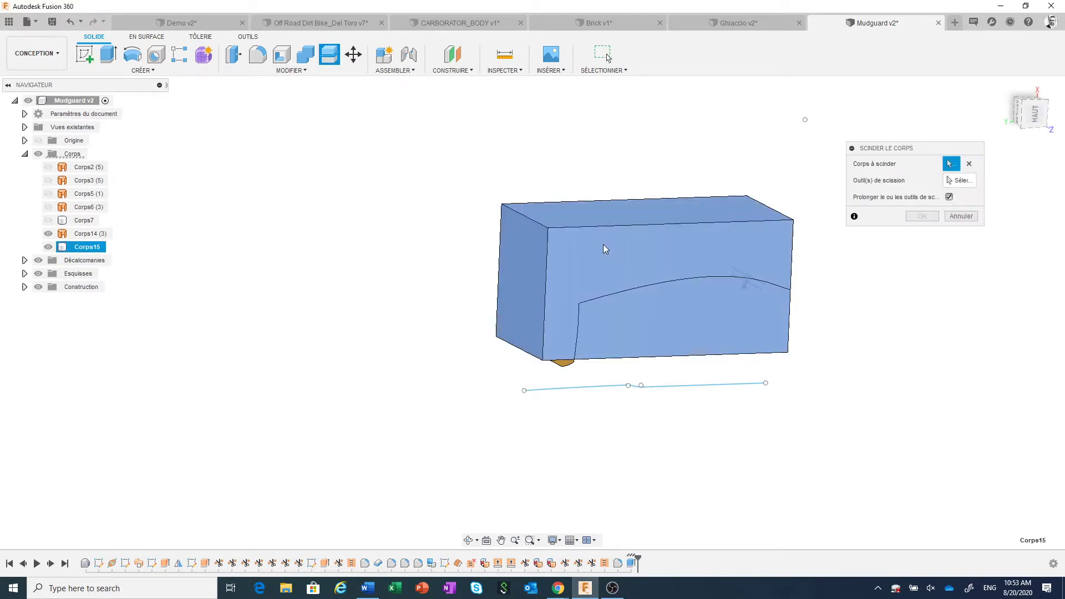
pyautogui.click(959, 180)
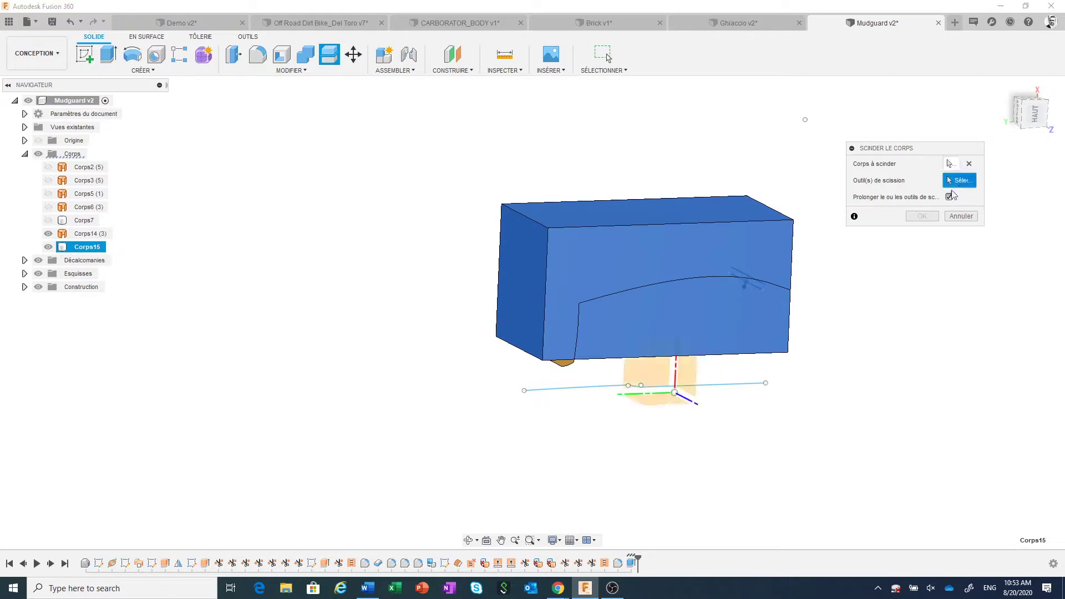
pyautogui.click(949, 196)
pyautogui.click(561, 362)
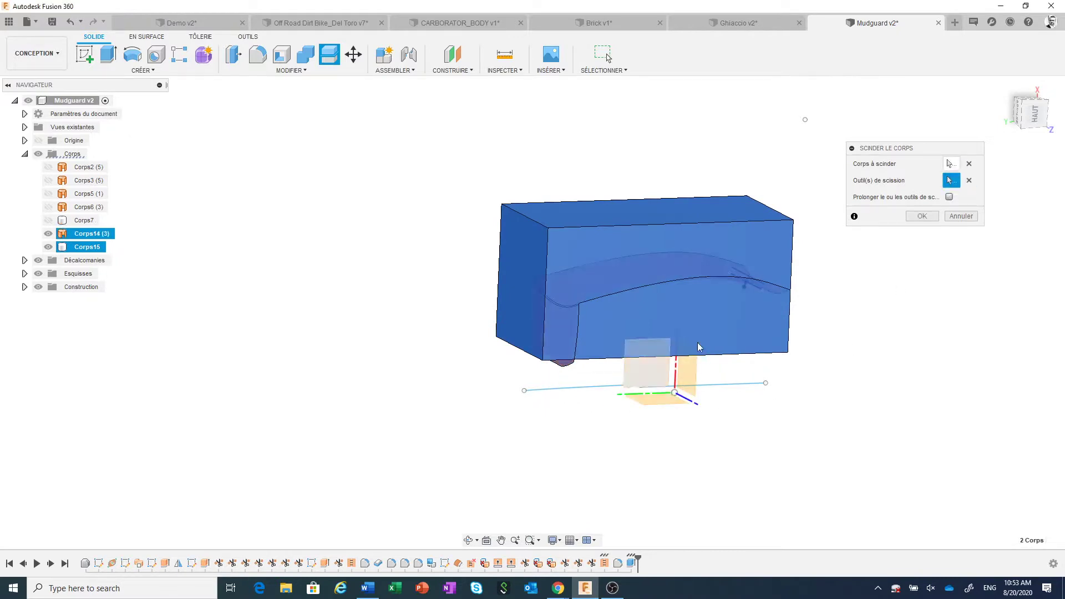
pyautogui.click(949, 197)
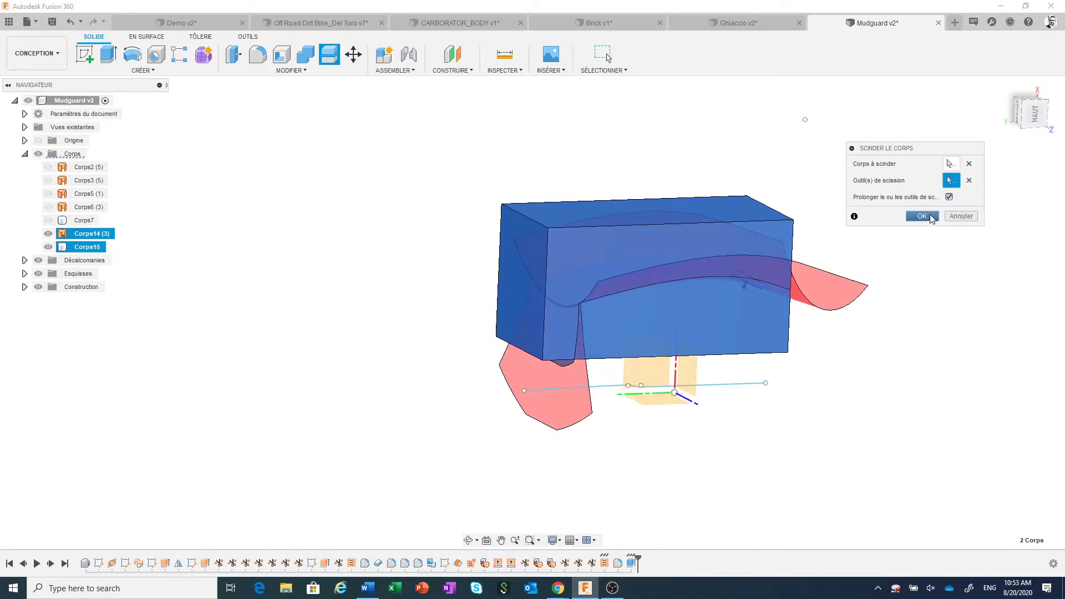
pyautogui.click(931, 217)
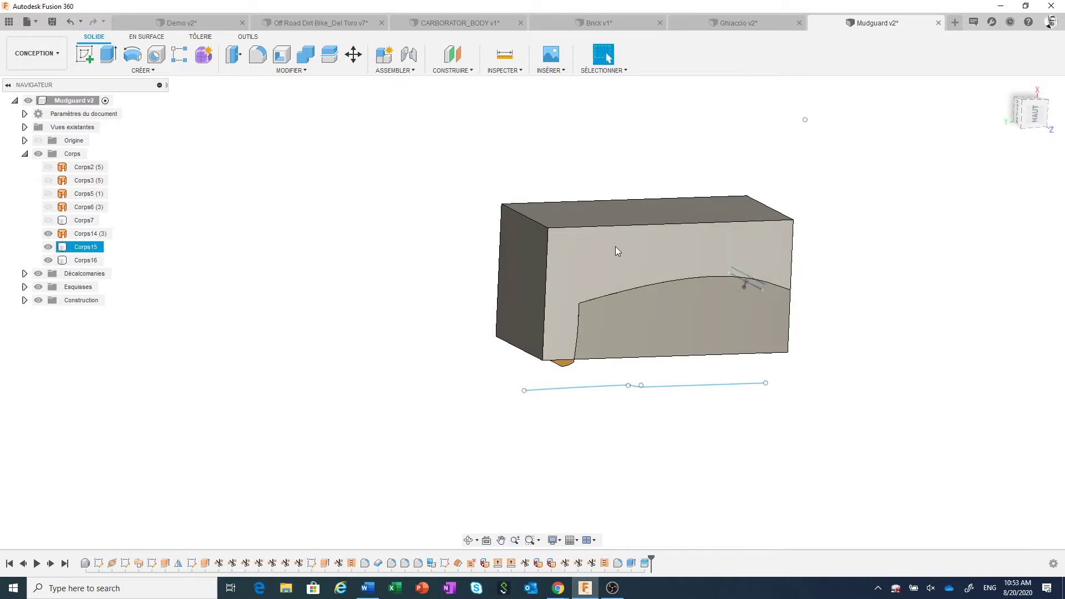
# Step: Delete the upper piece Corps15 and hide Corps14
pyautogui.rightClick(78, 248)
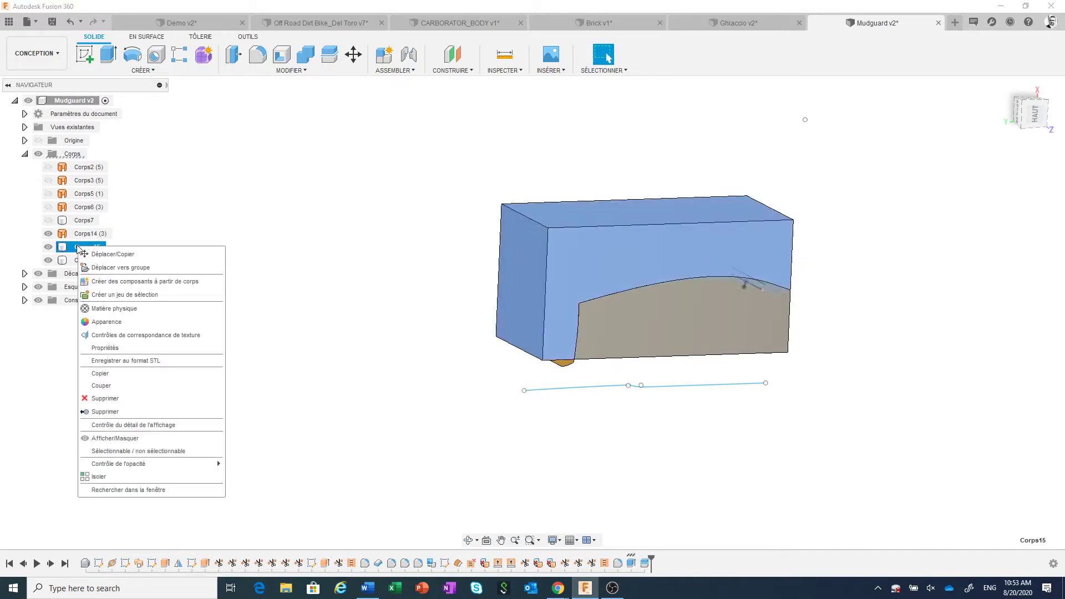
pyautogui.click(123, 413)
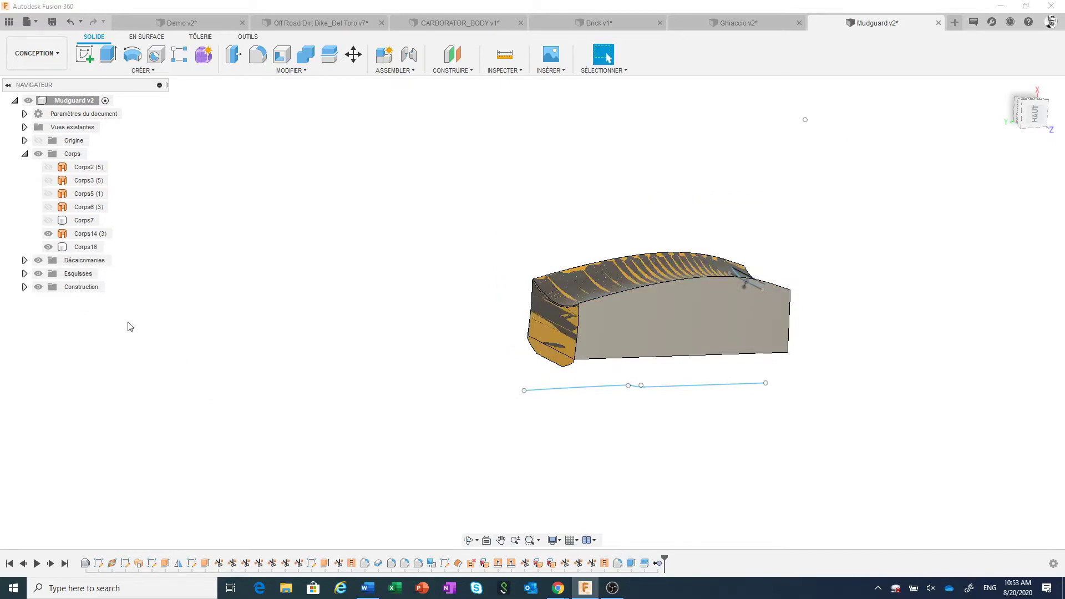
pyautogui.click(48, 235)
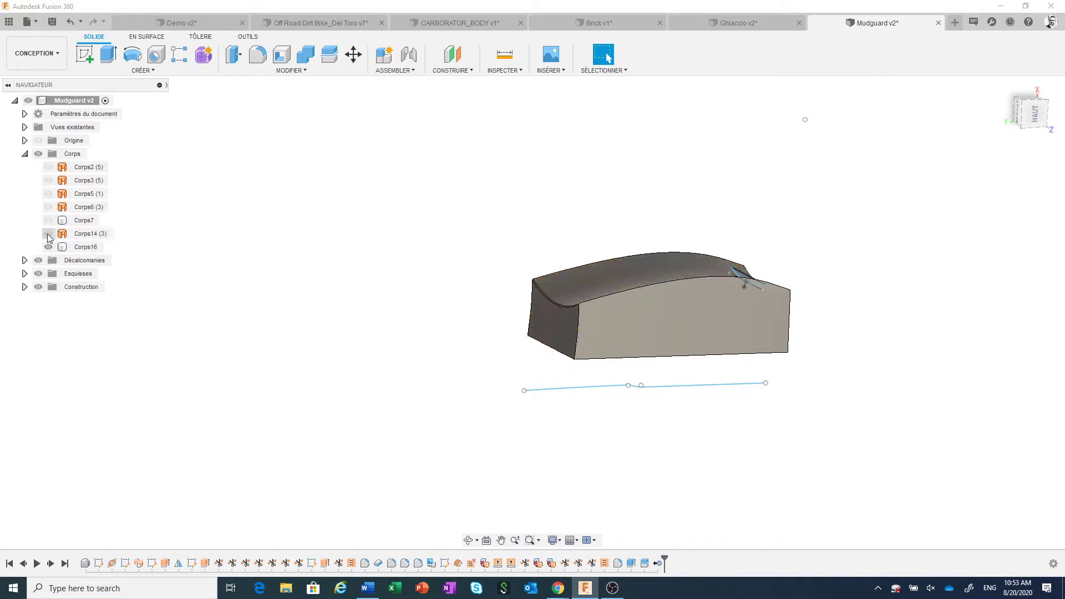
# Step: Hide the sketches, orbit Corps16 to an isometric view, and switch to EN SURFACE
pyautogui.click(39, 275)
pyautogui.scroll(3, 573, 413)
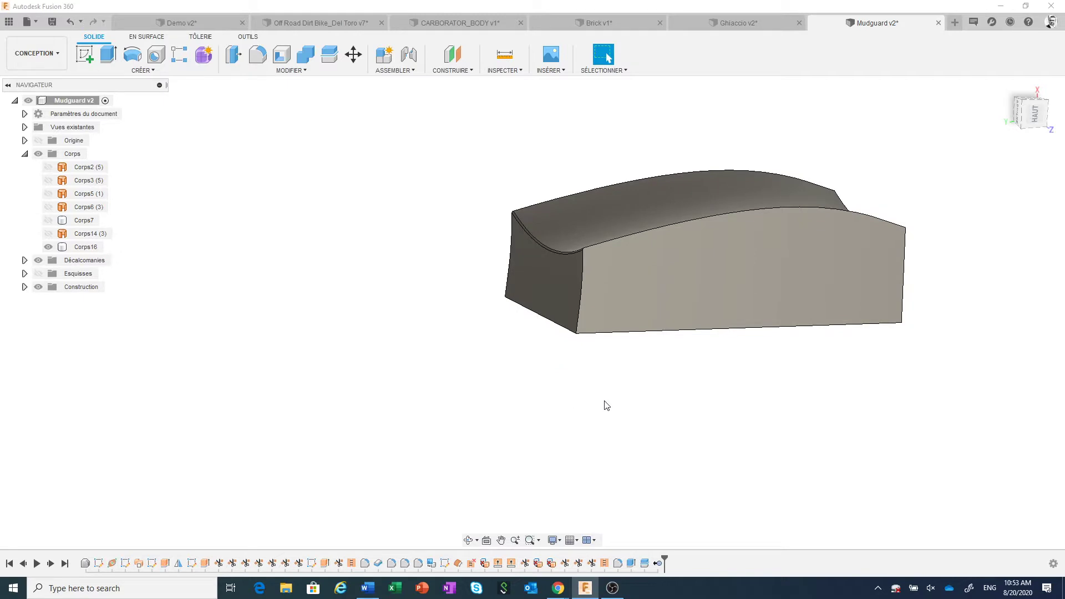
pyautogui.moveTo(663, 388)
pyautogui.mouseDown(button='middle')
pyautogui.moveTo(658, 433)
pyautogui.moveTo(620, 434)
pyautogui.moveTo(708, 424)
pyautogui.moveTo(680, 407)
pyautogui.moveTo(646, 435)
pyautogui.mouseUp(button='middle')
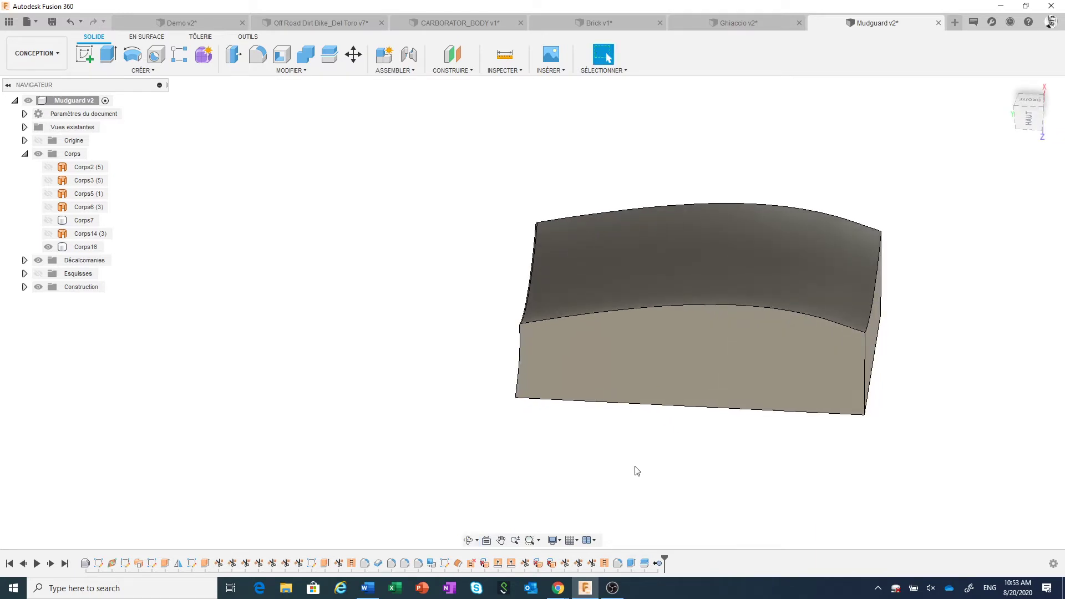
pyautogui.moveTo(637, 472)
pyautogui.keyDown('shift'); pyautogui.mouseDown(button='middle')
pyautogui.moveTo(599, 459)
pyautogui.moveTo(539, 302)
pyautogui.mouseUp(button='middle'); pyautogui.keyUp('shift')
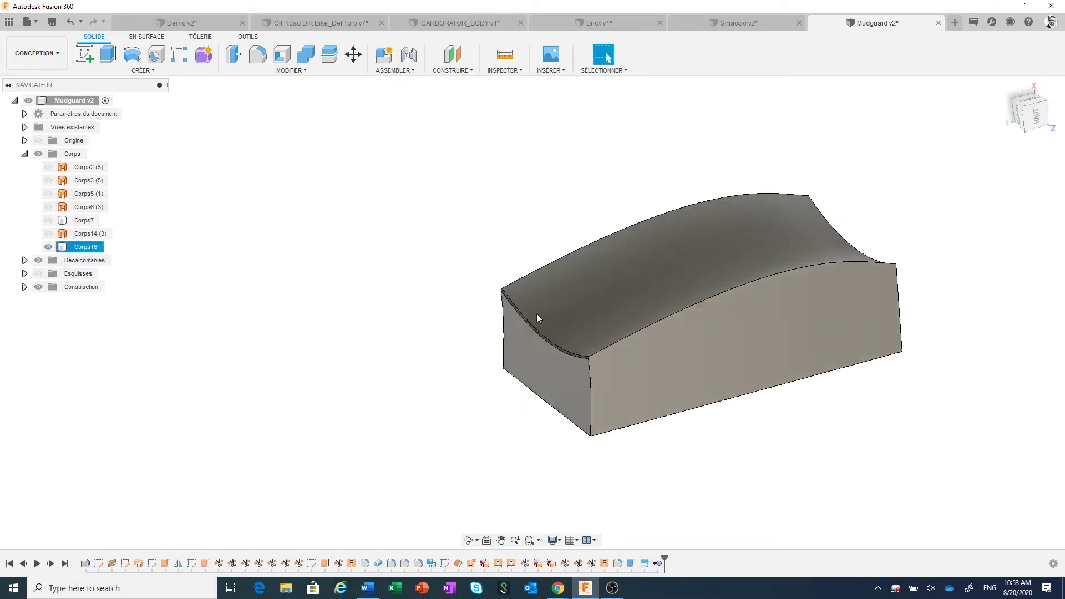
pyautogui.click(150, 38)
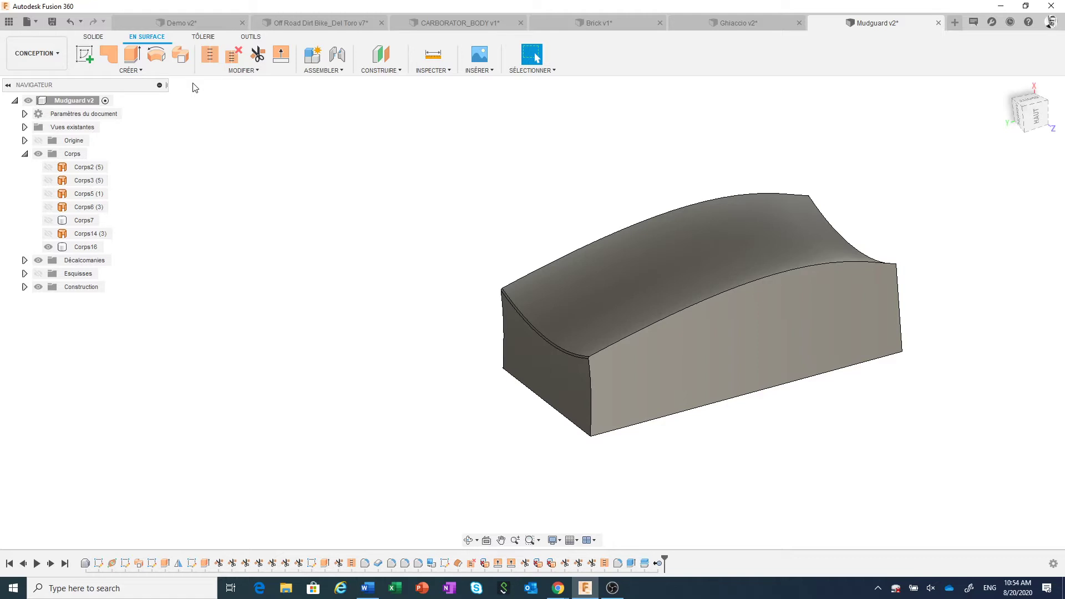
# Step: Open the CRÉER and MODIFIER surface dropdowns to view the Coudre stitch tool
pyautogui.click(148, 71)
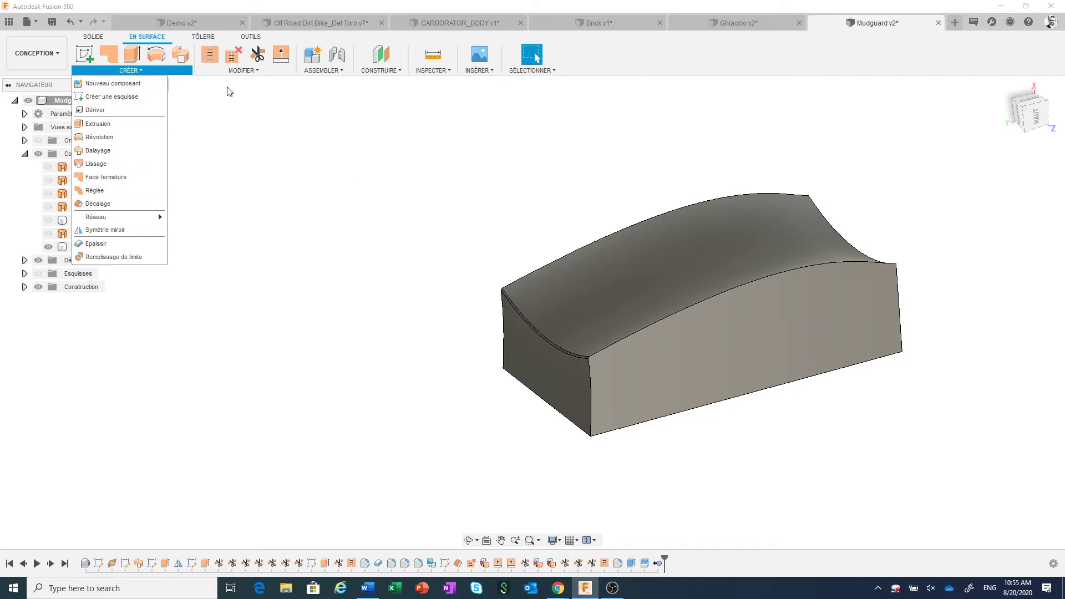
pyautogui.click(238, 72)
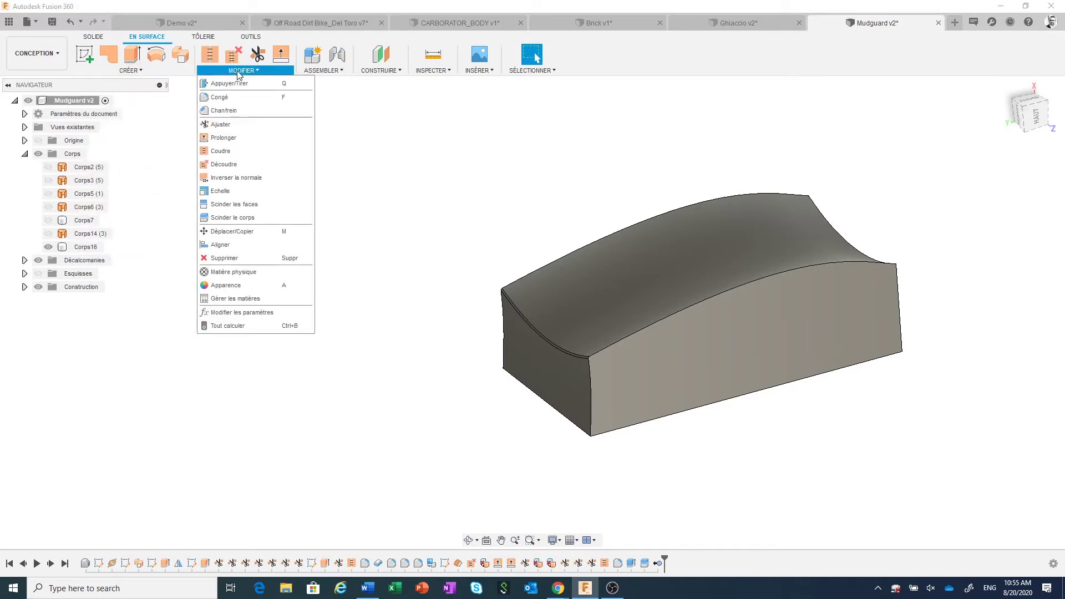